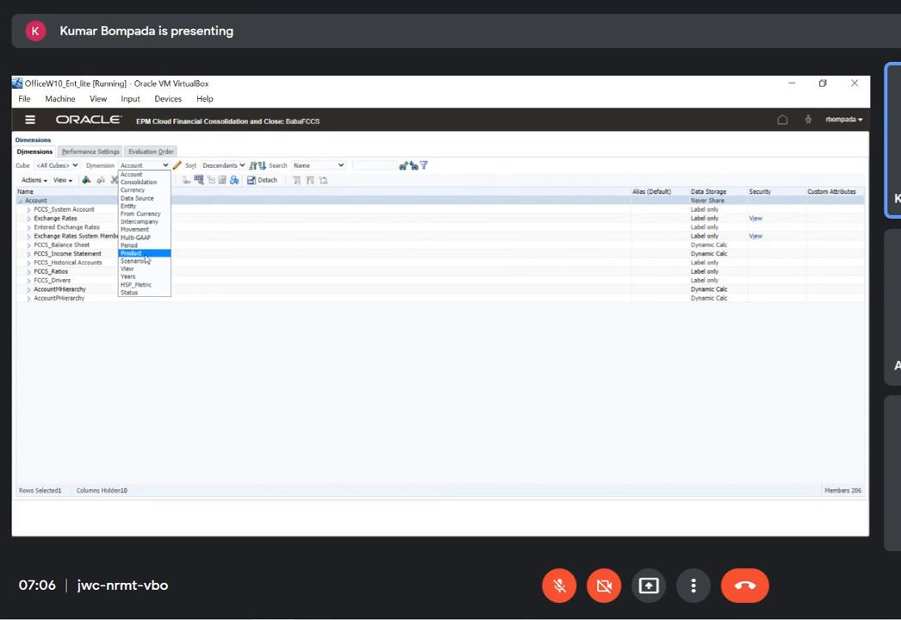
# Display the Product dimension and expand Total Product with its Hardware and Software branches
pyautogui.click(142, 252)
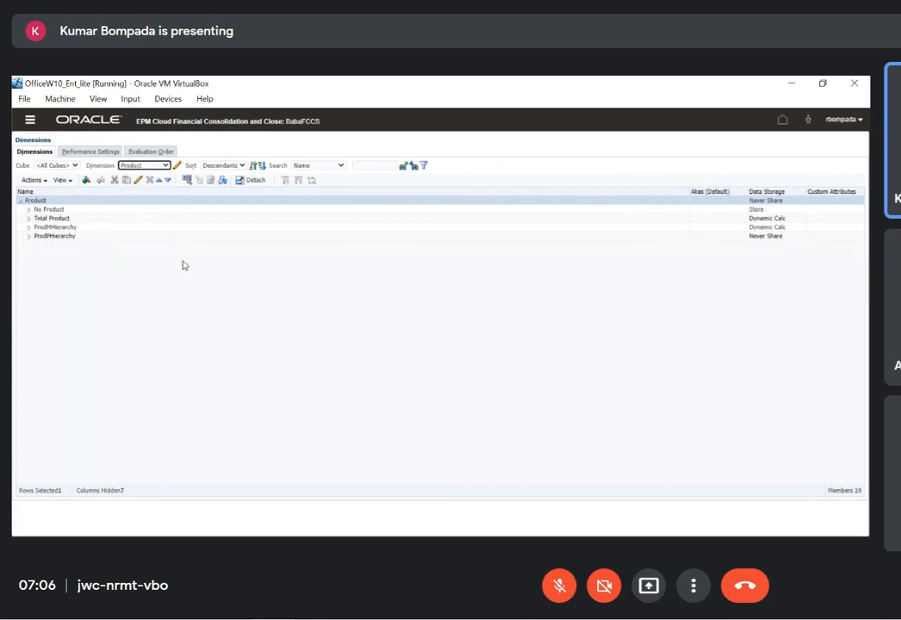
pyautogui.click(29, 218)
pyautogui.click(76, 222)
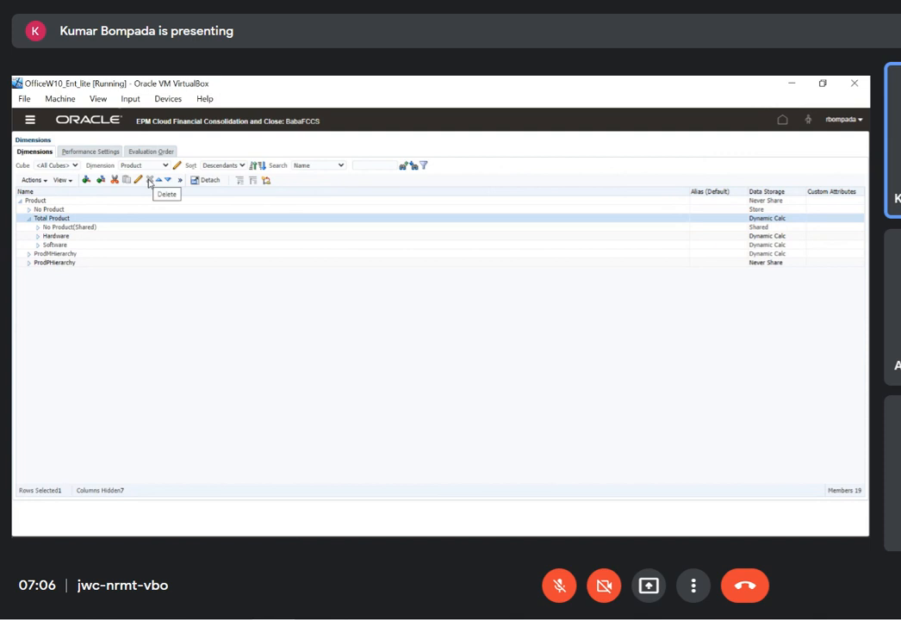
pyautogui.click(54, 210)
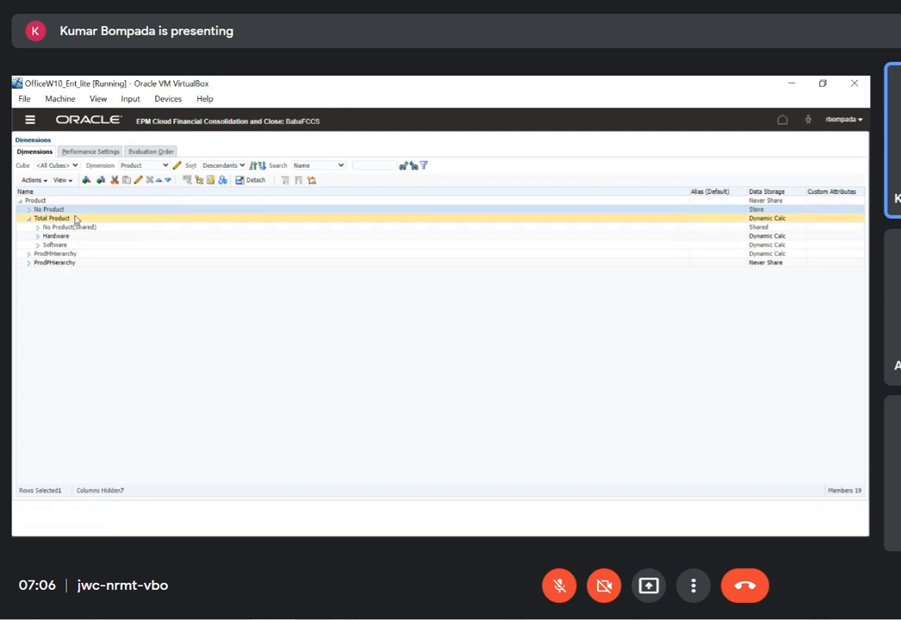
pyautogui.click(40, 237)
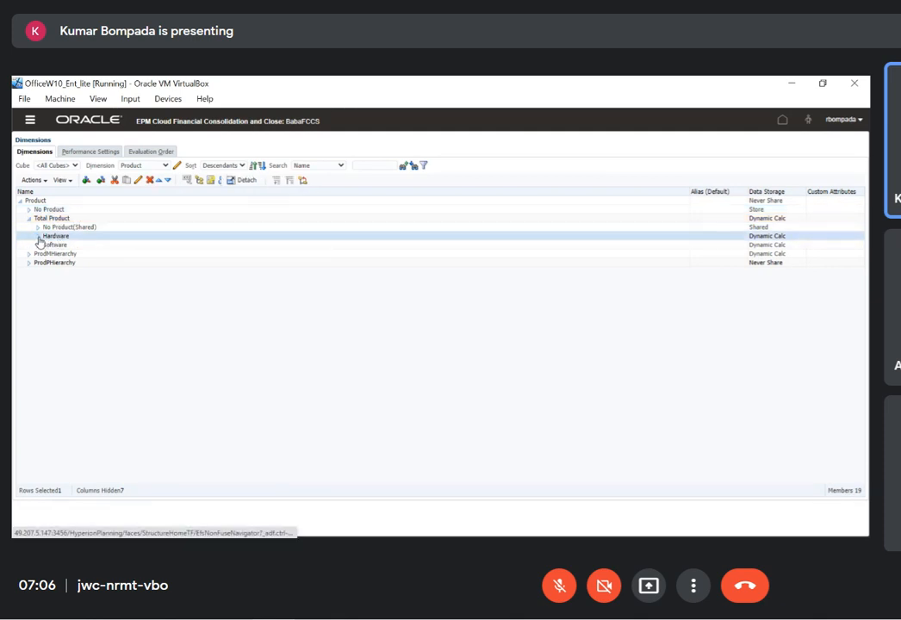
pyautogui.click(38, 237)
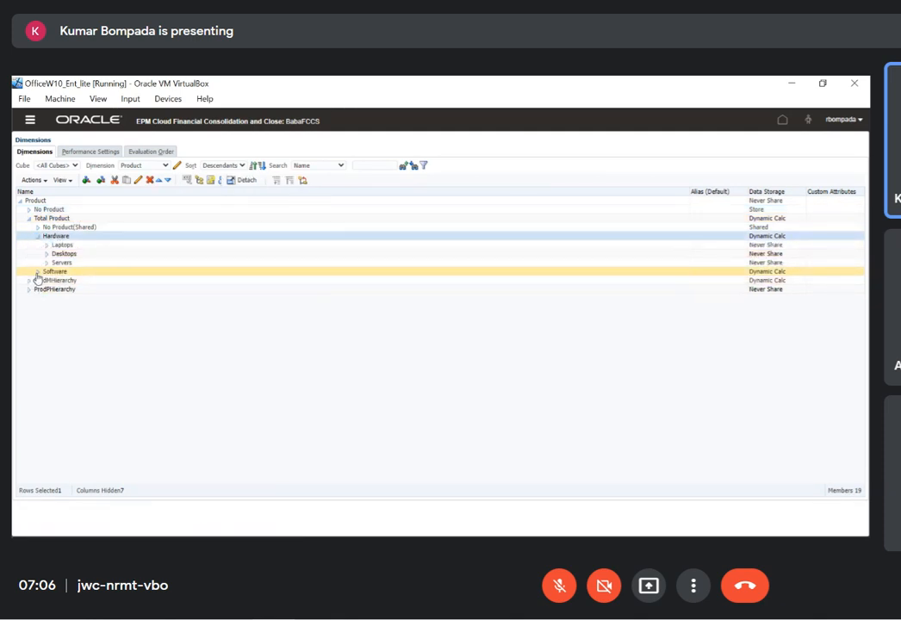
pyautogui.click(37, 273)
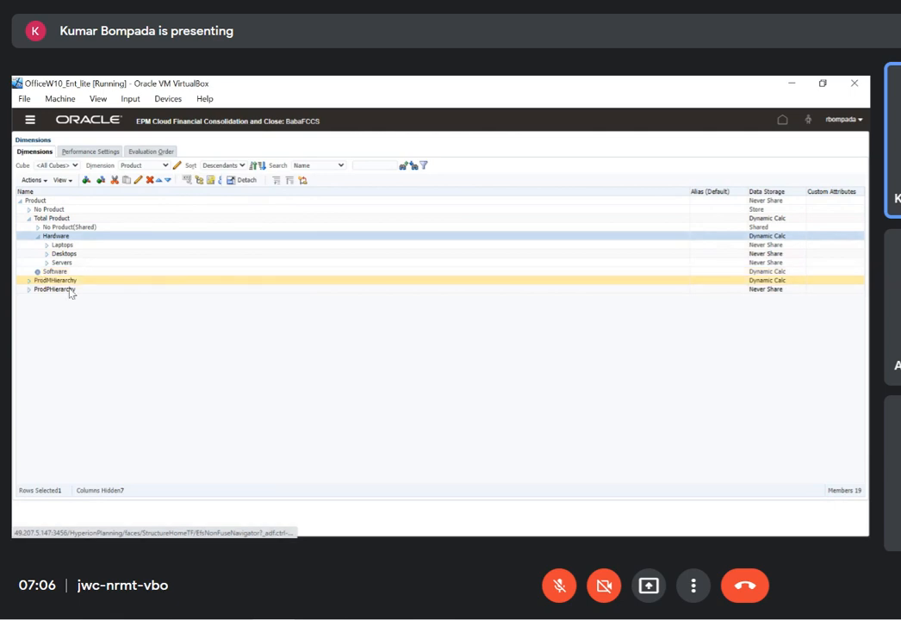
# Open the Laptops member for editing and examine the available Data Storage and Consol plan type operator options
pyautogui.click(74, 245)
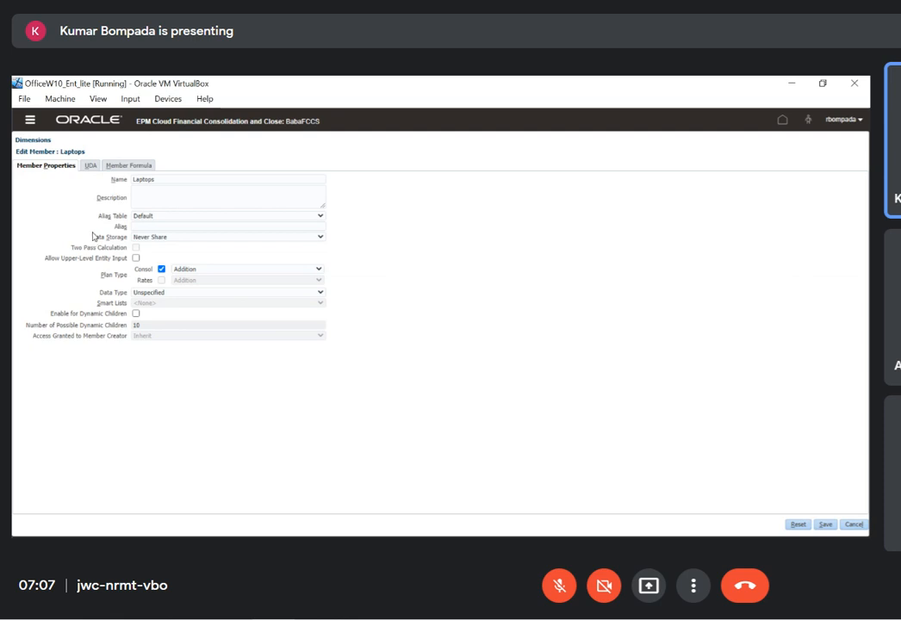
pyautogui.click(188, 241)
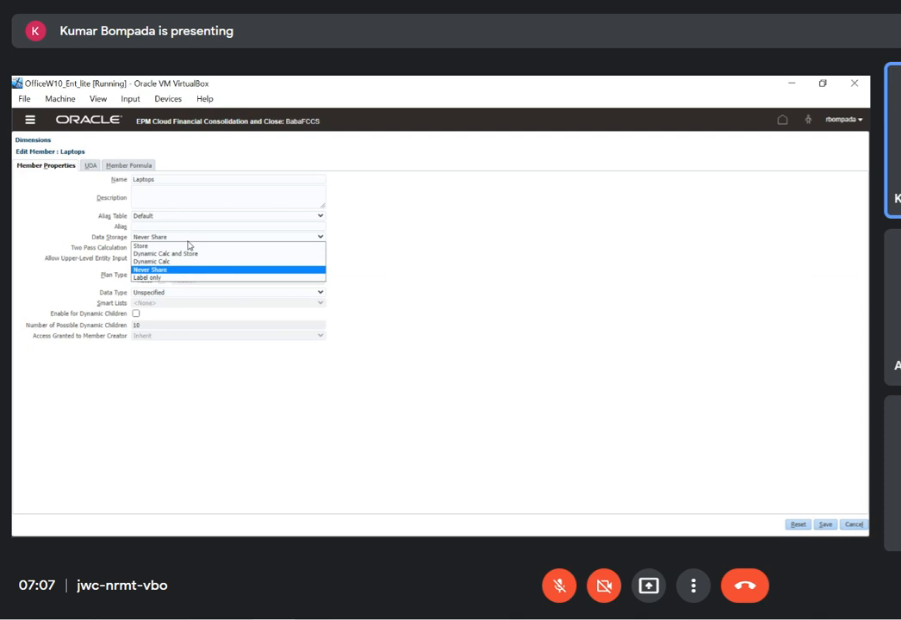
pyautogui.click(424, 244)
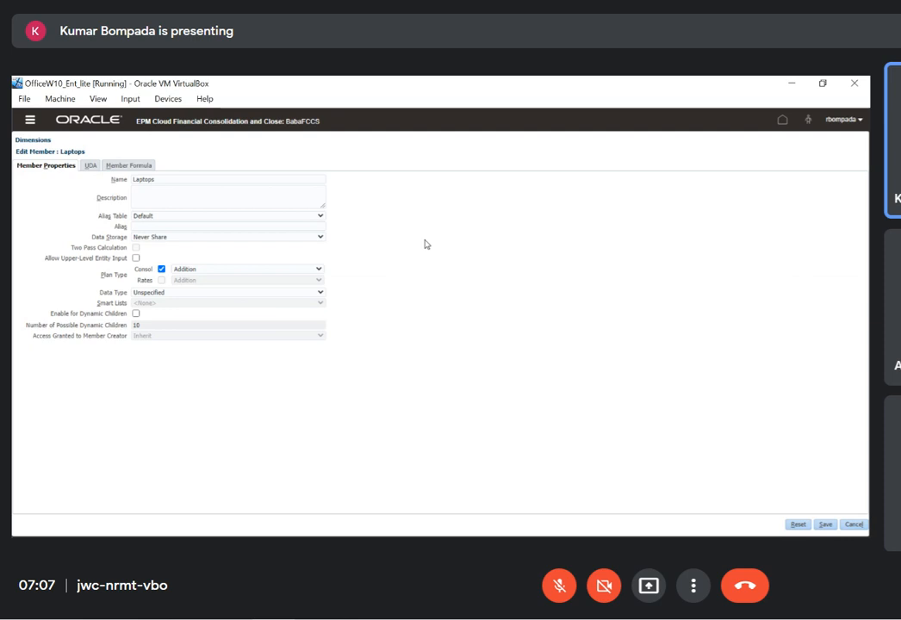
pyautogui.click(320, 269)
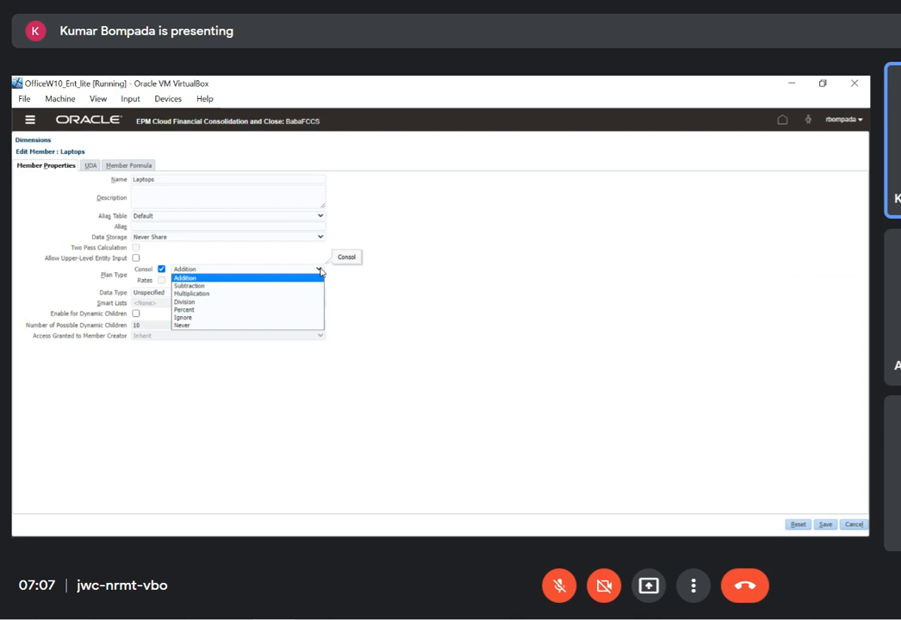
pyautogui.click(539, 321)
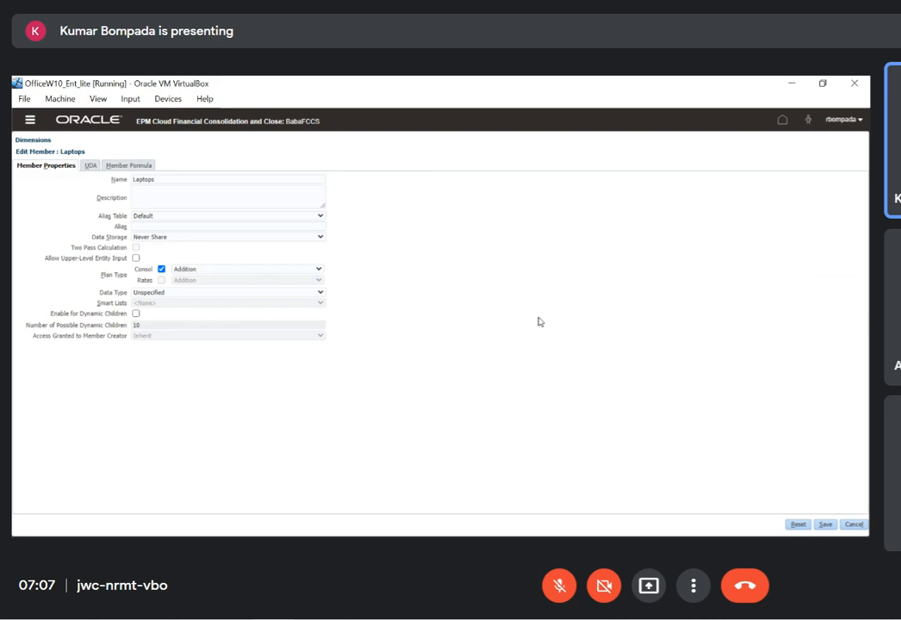
# Switch to File Explorer and open the workbook FCCS_Metadata_Grids_11Dec2021.xlsx from the FCCS (Z:) network drive
pyautogui.press('super+d')
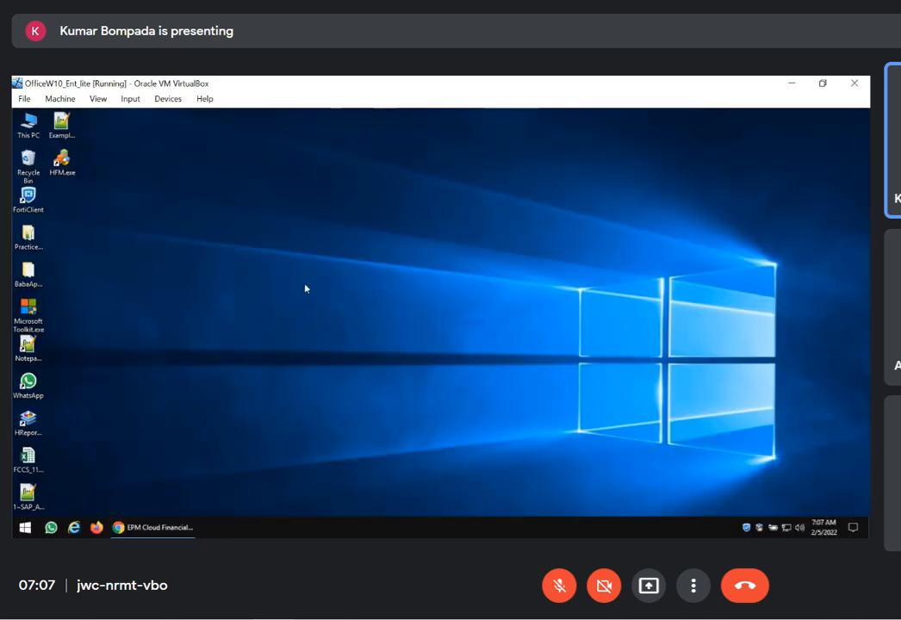
pyautogui.doubleClick(29, 241)
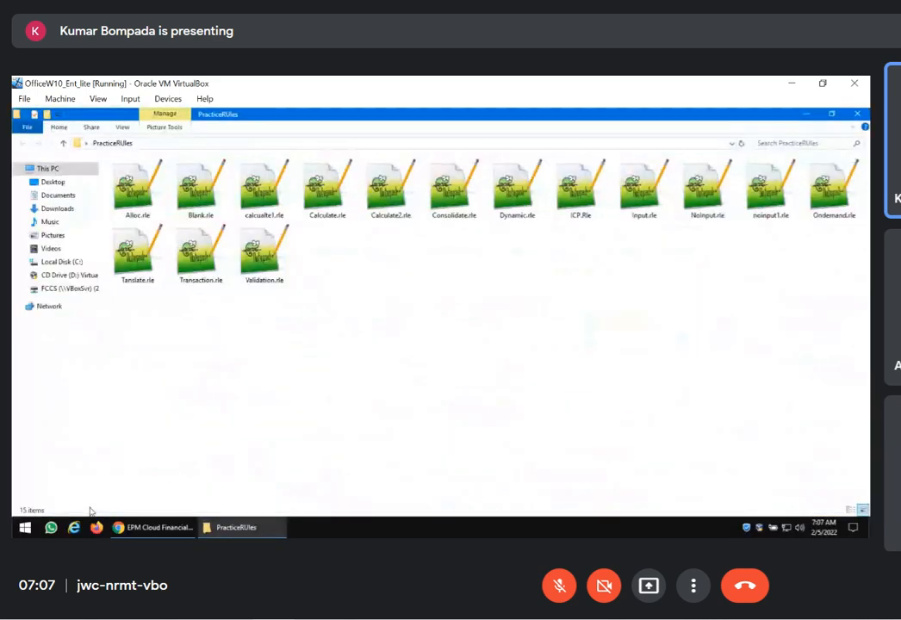
pyautogui.click(67, 287)
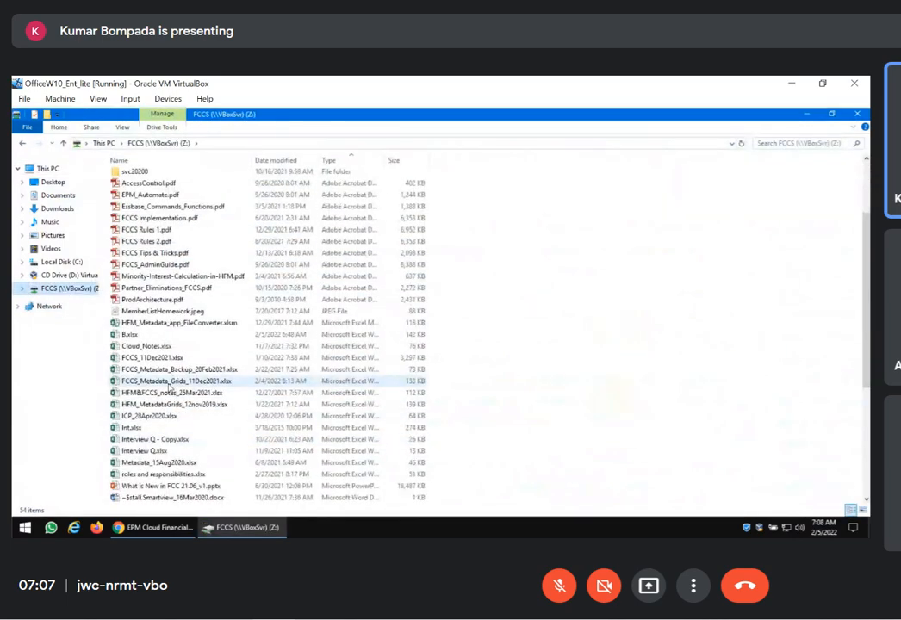
pyautogui.doubleClick(169, 383)
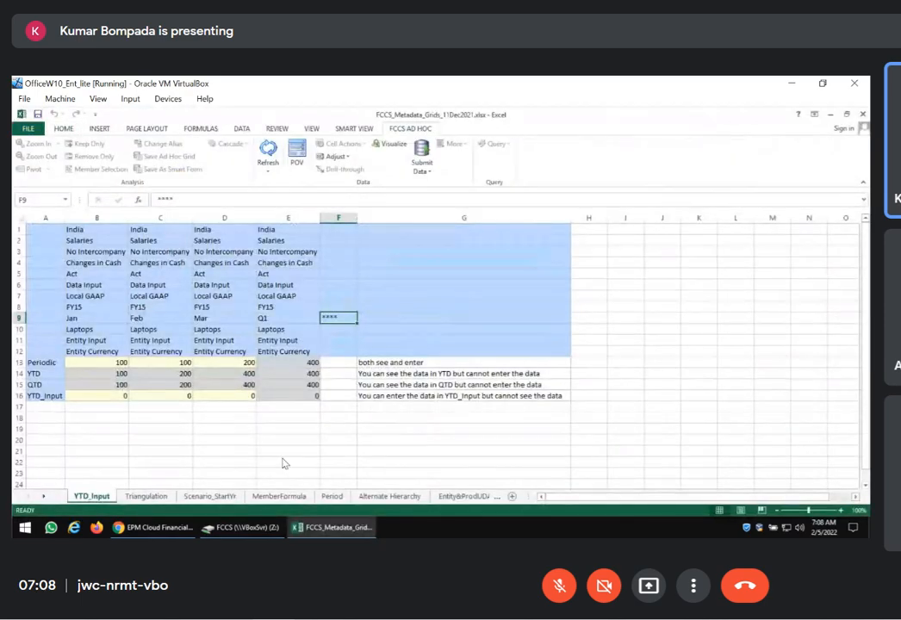
# Activate the Consolprod worksheet in the metadata grids workbook
pyautogui.rightClick(43, 497)
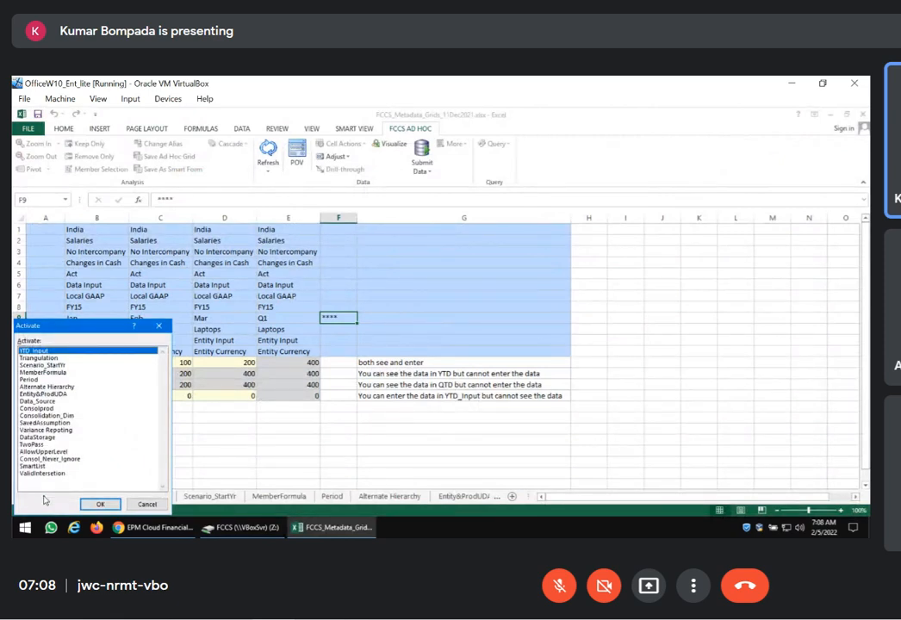
pyautogui.click(43, 408)
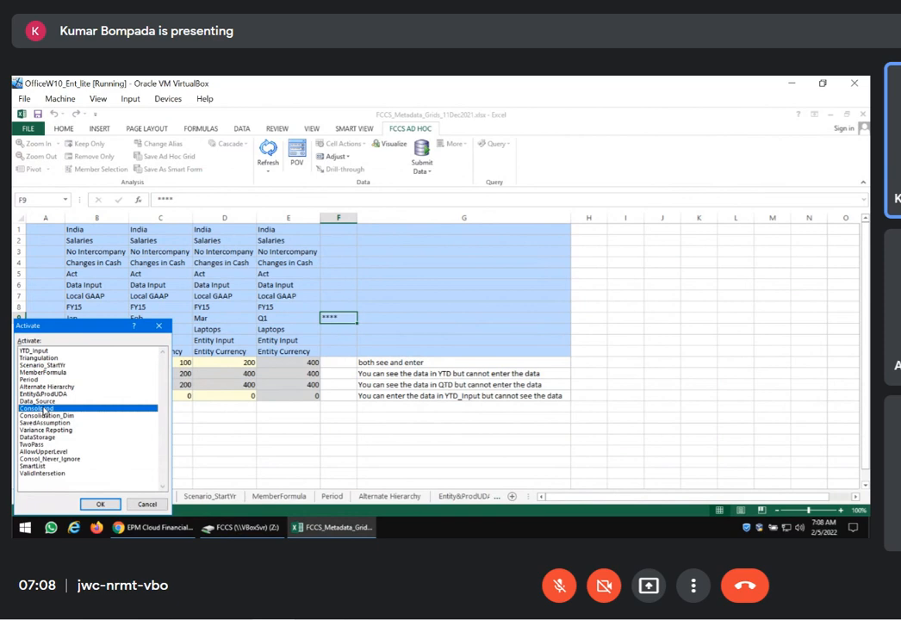
pyautogui.click(98, 504)
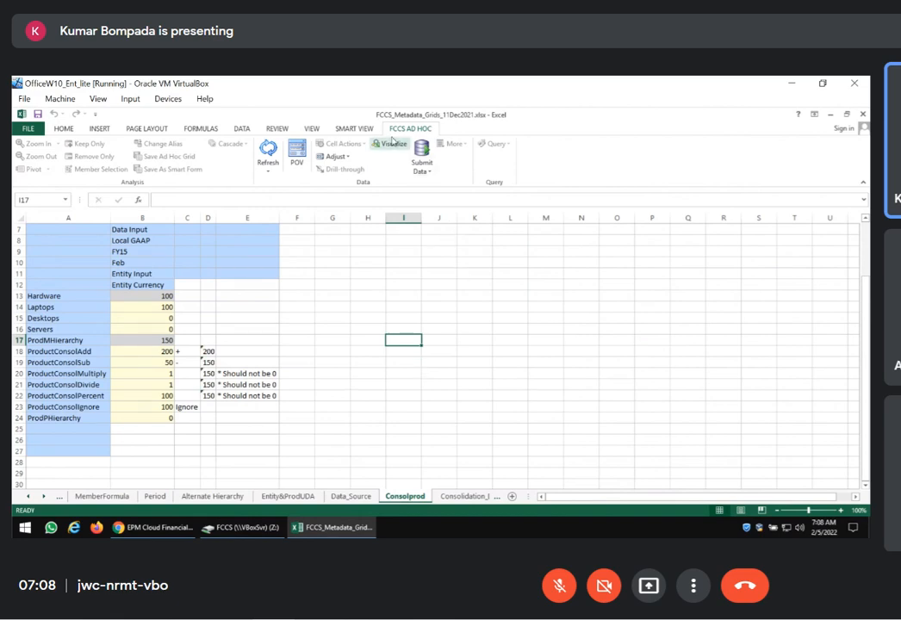
# Load the Smart View private connection Planning - 49.207.5.147 and select the BabaFCCS application
pyautogui.click(354, 128)
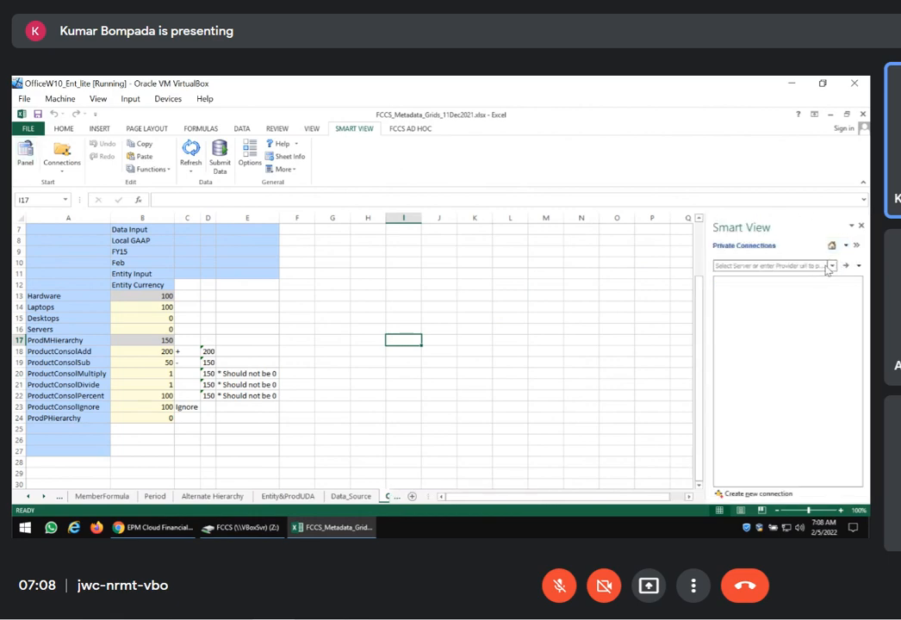
pyautogui.click(832, 266)
pyautogui.click(681, 303)
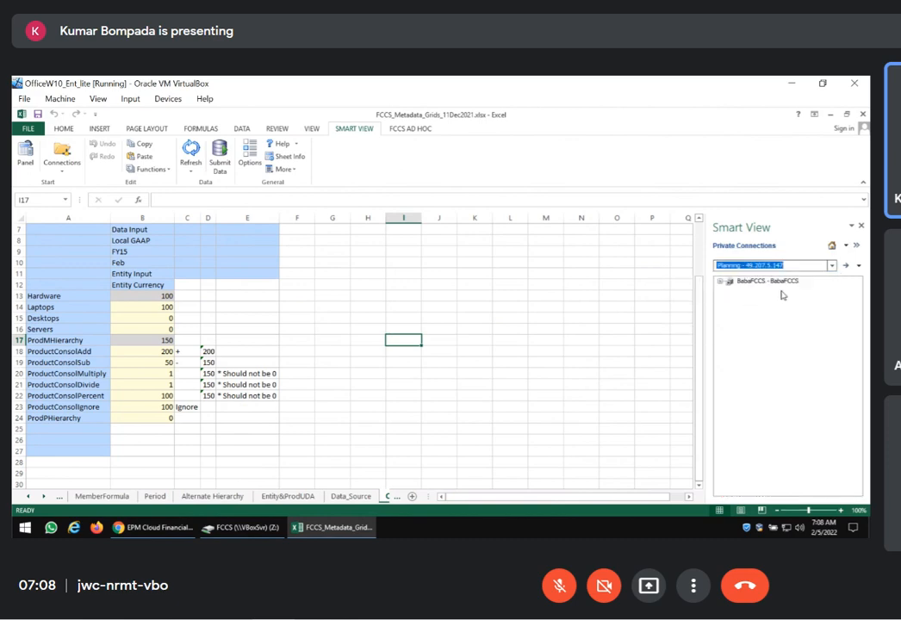
pyautogui.click(743, 285)
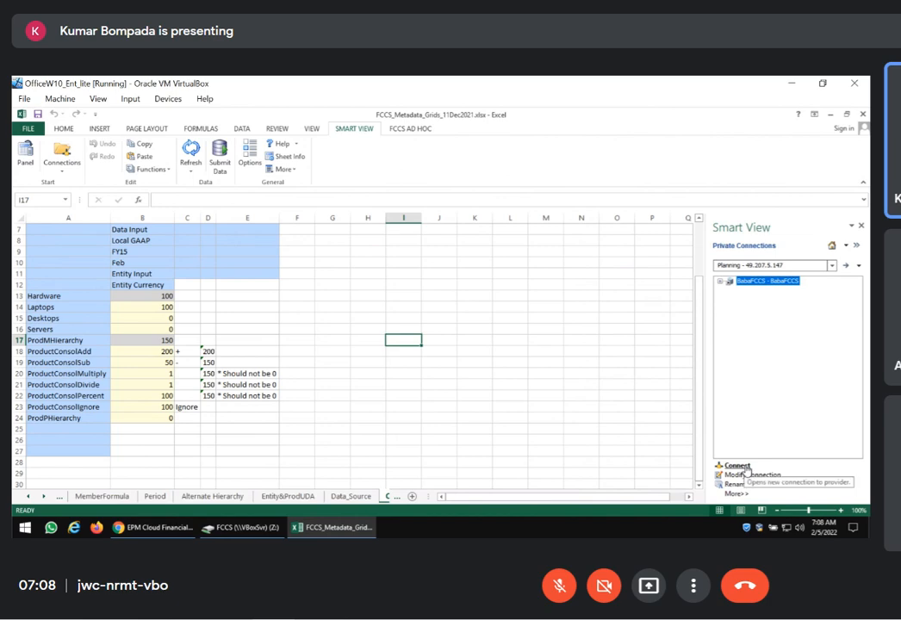
# Inspect the connection URL of the BabaFCCS connection and close its settings without changing them
pyautogui.rightClick(777, 285)
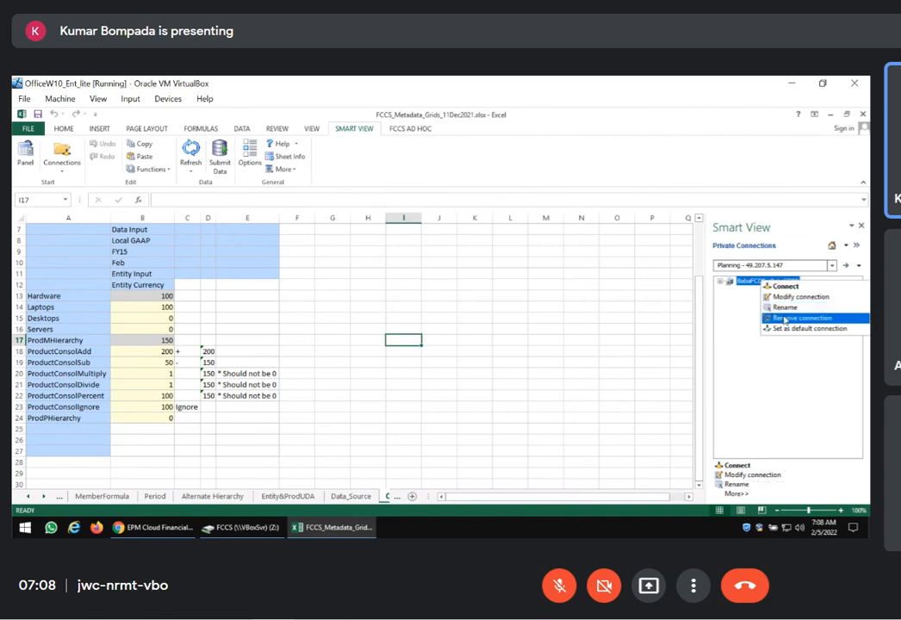
pyautogui.press('Escape')
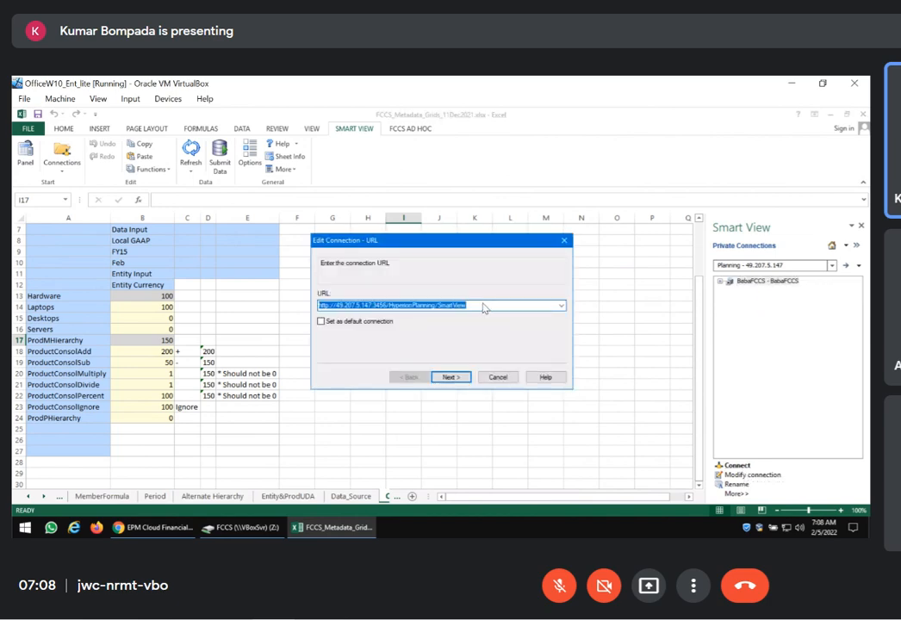
pyautogui.click(564, 240)
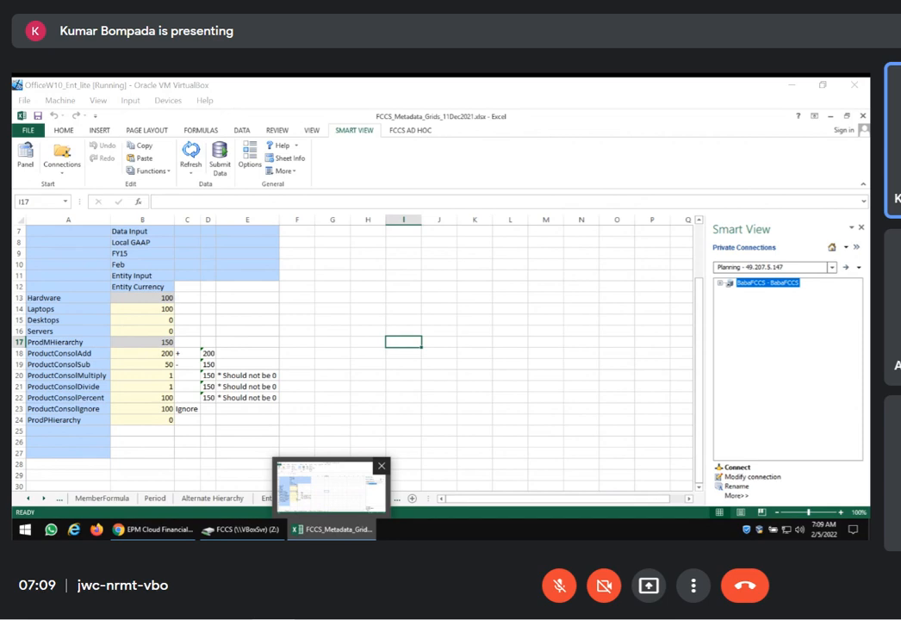
# Sign in to the BabaFCCS connection by entering the account's user name and password
pyautogui.click(538, 332)
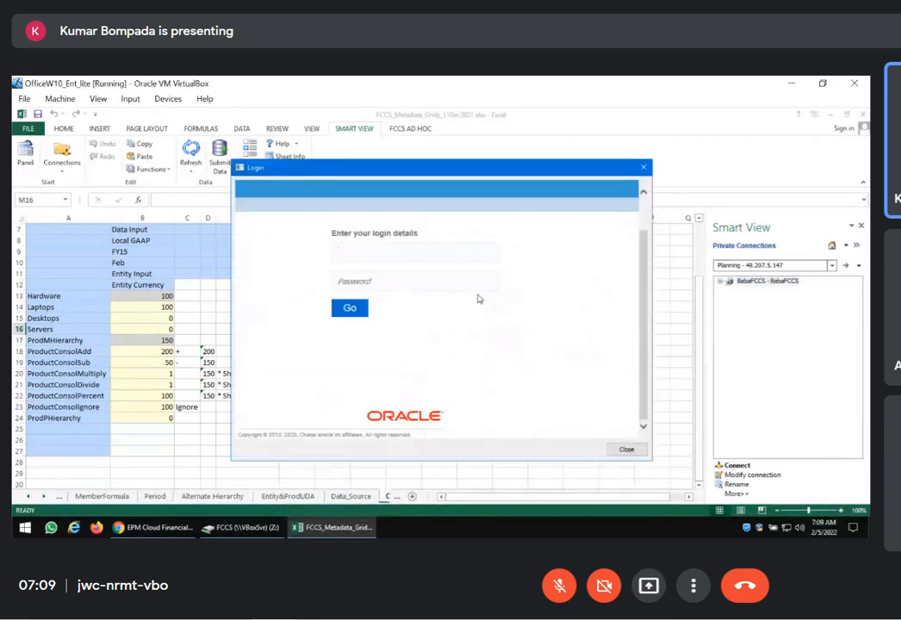
pyautogui.press('Tab')
pyautogui.write('**********')
pyautogui.press('Return')
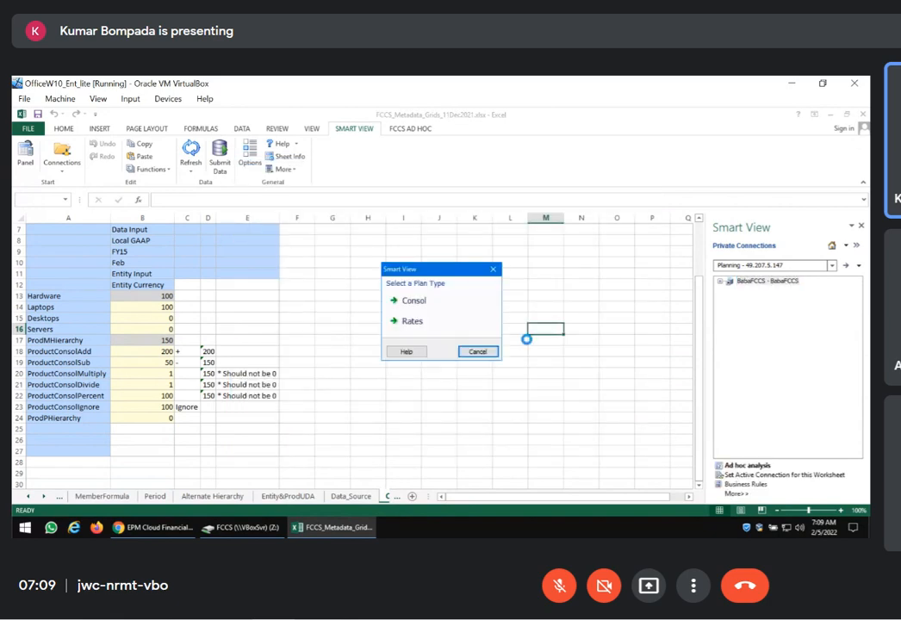
# Connect the sheet to the Consol plan type, reusing the sheet contents and POV, and review the refreshed grid's header members
pyautogui.click(408, 301)
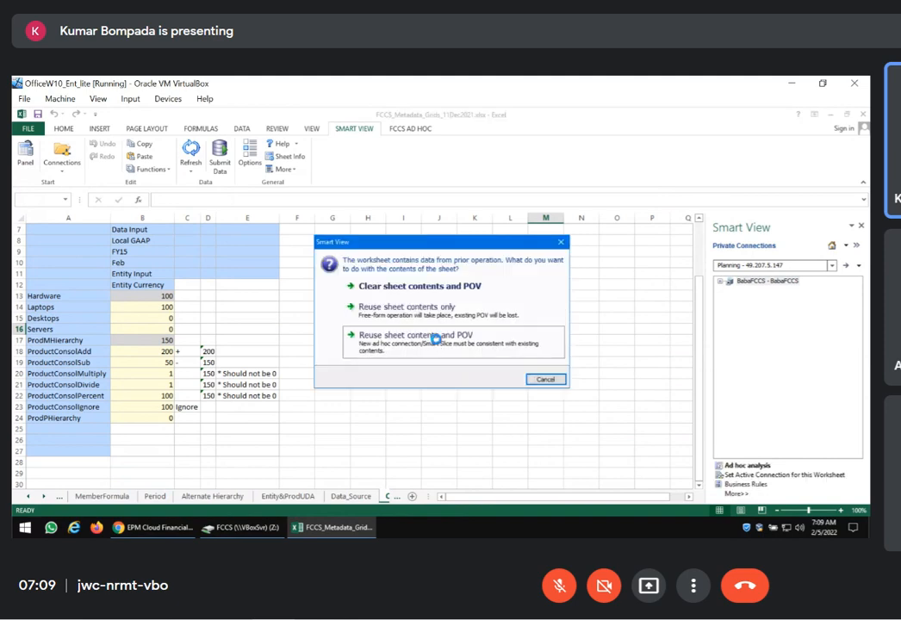
pyautogui.click(436, 338)
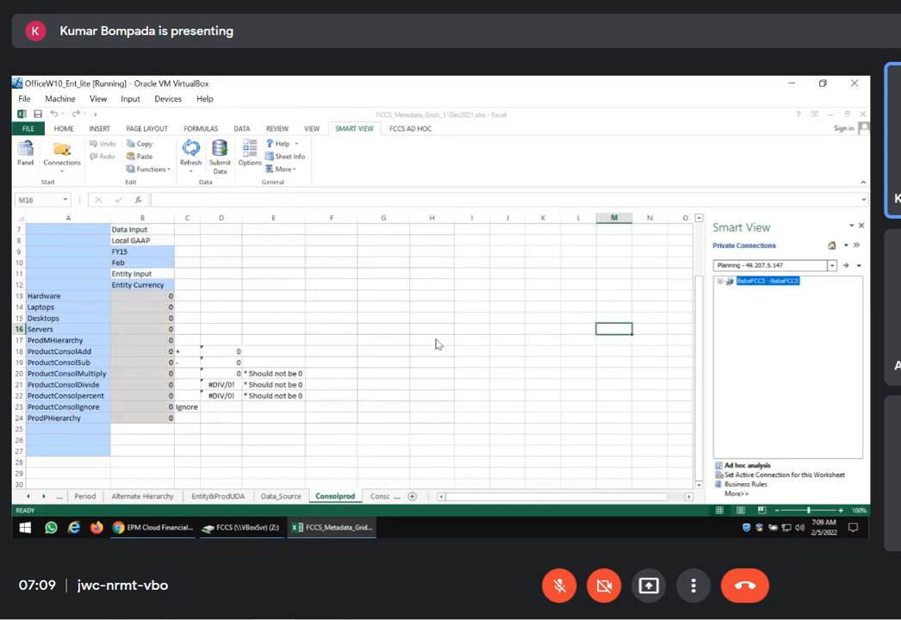
pyautogui.click(198, 297)
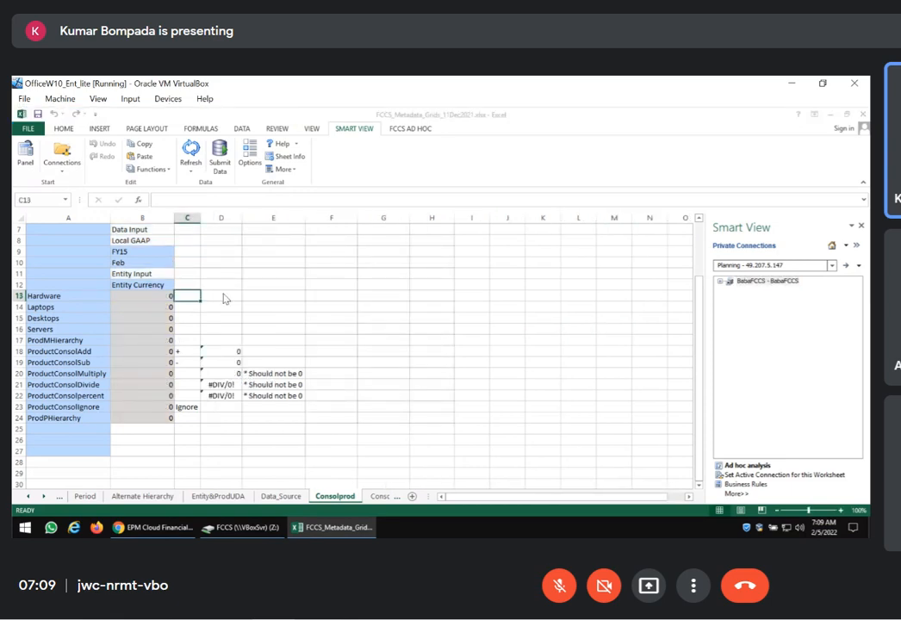
pyautogui.scroll(2, 224, 297)
pyautogui.click(138, 295)
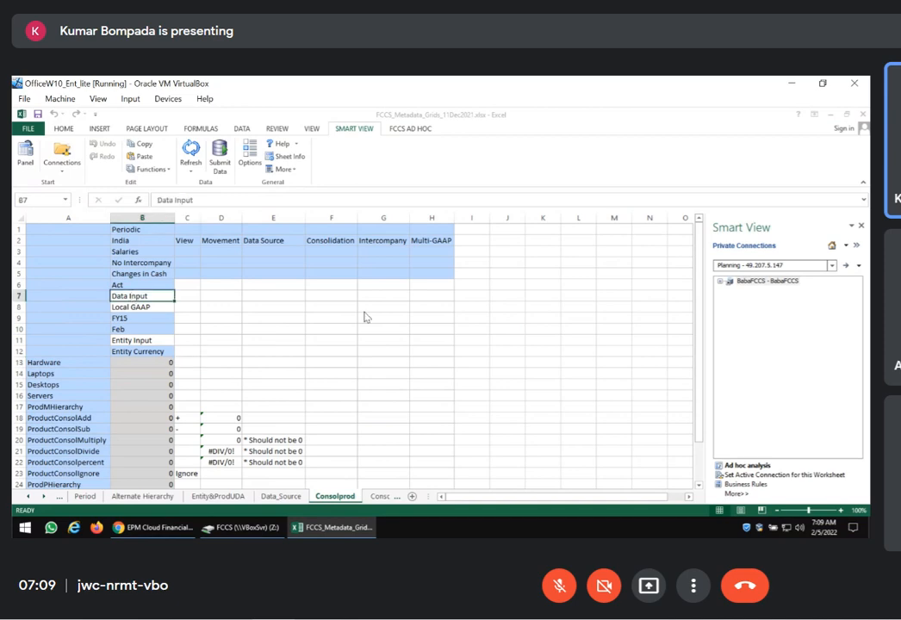
# Switch to the EPM Cloud browser window and cancel editing the Laptops member to return to the Product hierarchy
pyautogui.moveTo(241, 527)
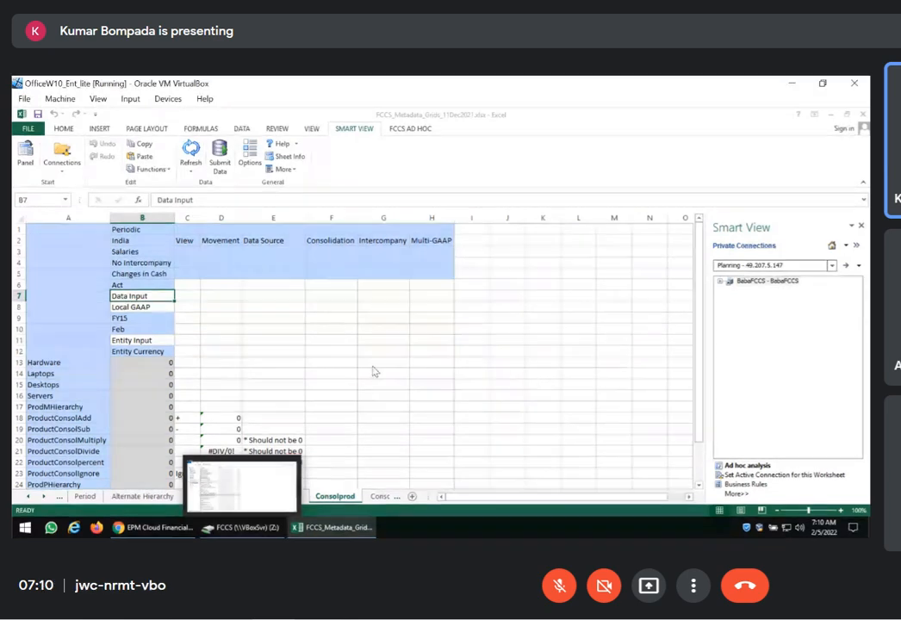
pyautogui.click(331, 350)
pyautogui.click(163, 533)
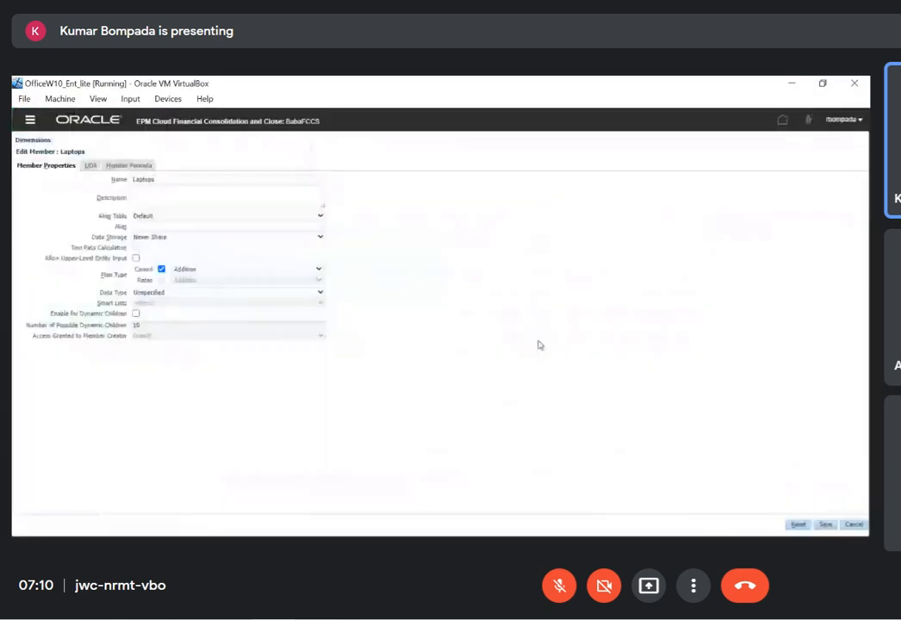
pyautogui.click(852, 526)
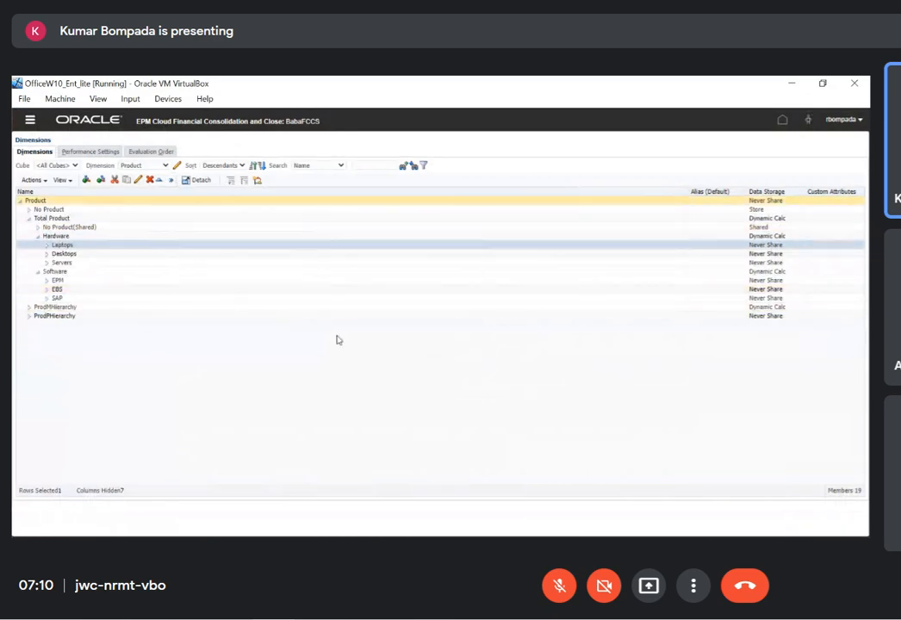
# Check the Consolprod grid's header members, and expand the Data Source dimension in EPM Cloud down to the children of FCCS_TotalInputAndAdjusted
pyautogui.hotkey('alt', 'Tab')
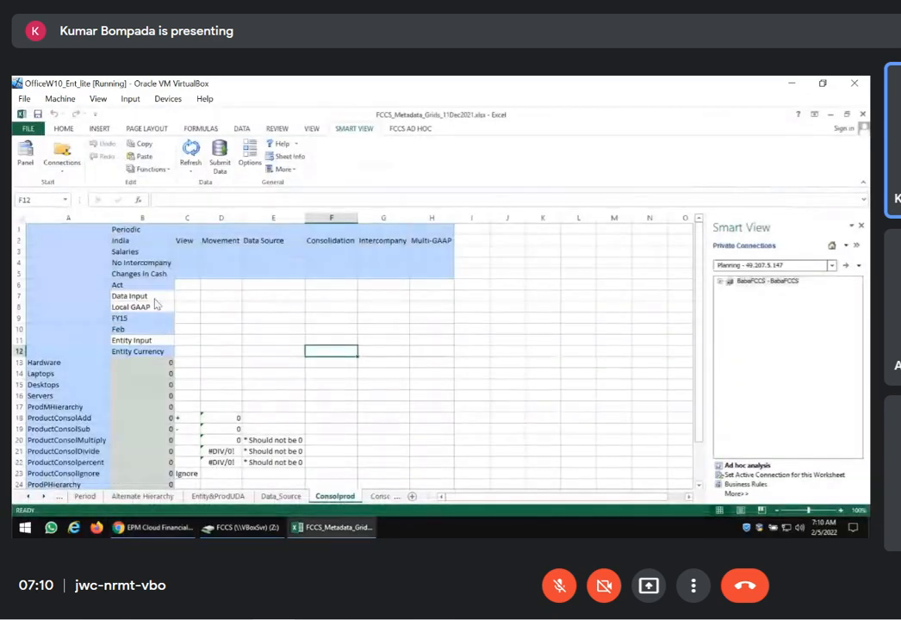
pyautogui.hotkey('alt', 'Tab')
pyautogui.click(165, 166)
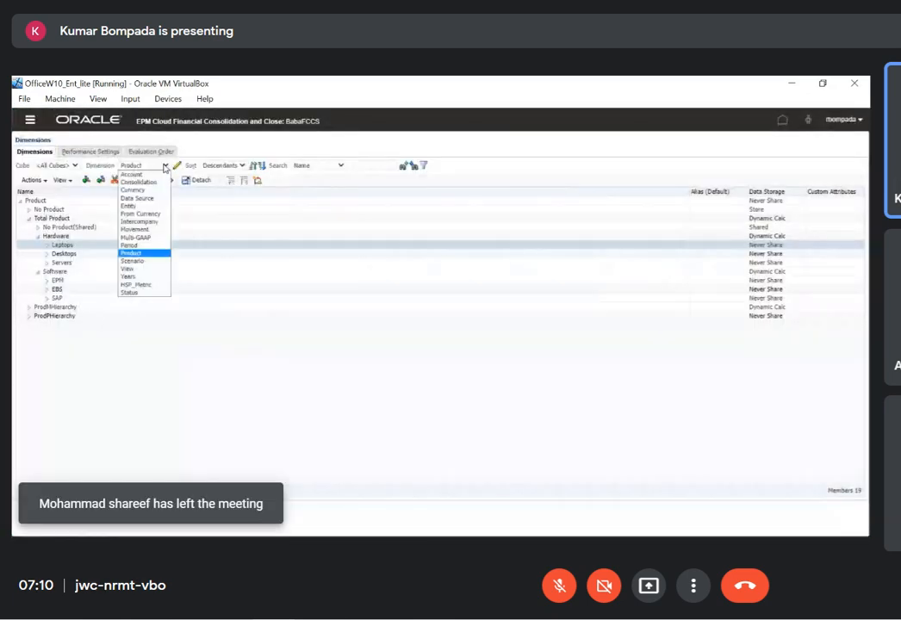
pyautogui.click(136, 198)
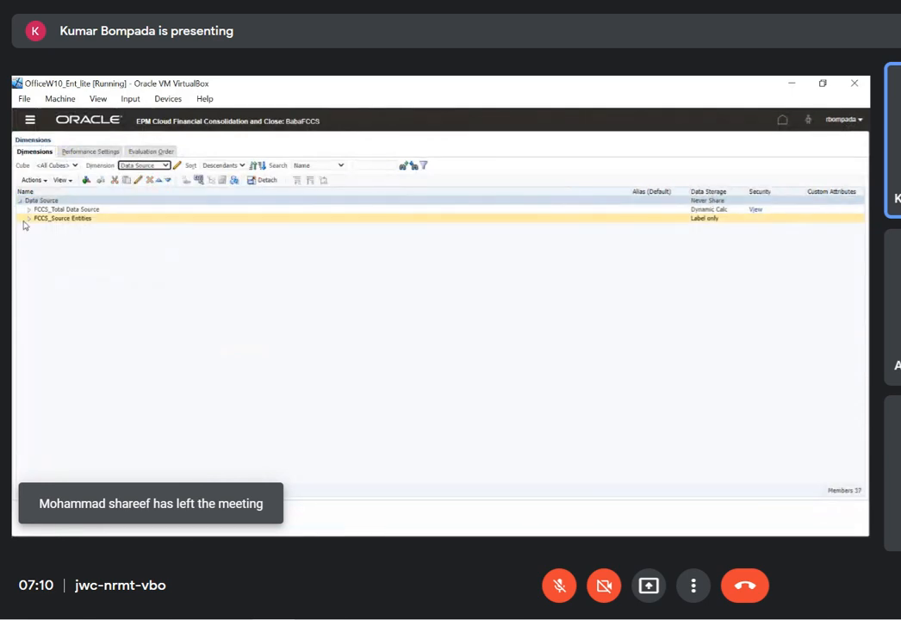
pyautogui.click(28, 219)
pyautogui.click(30, 211)
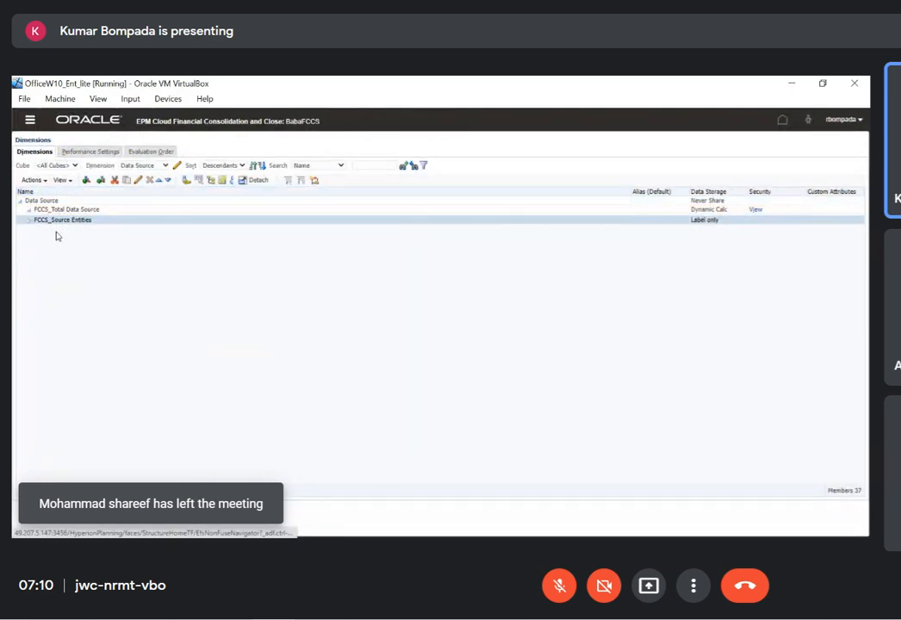
pyautogui.click(36, 238)
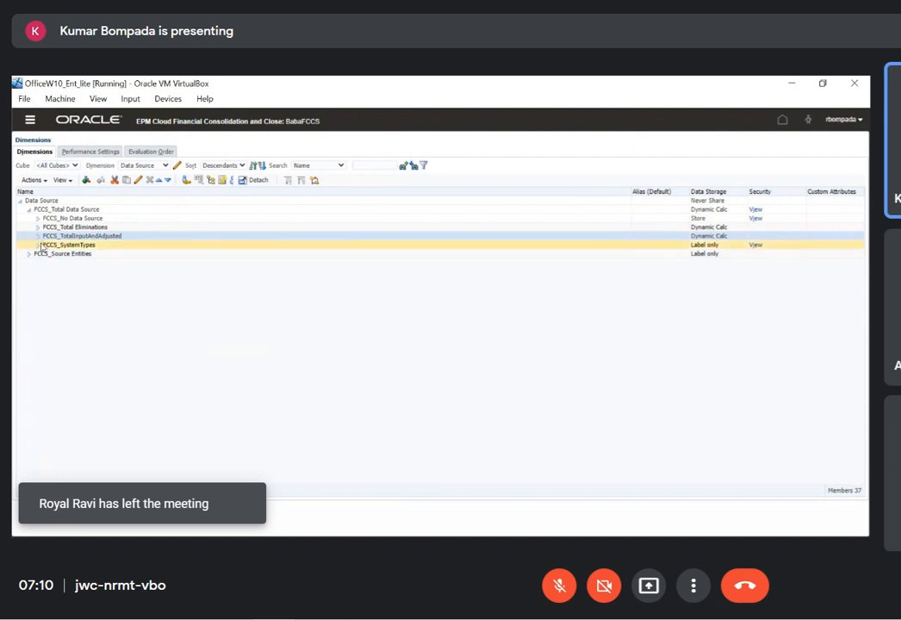
pyautogui.click(37, 237)
# Give the FCCS_Data Input member the alias "Data Input" in the Default alias table and save it
pyautogui.click(52, 244)
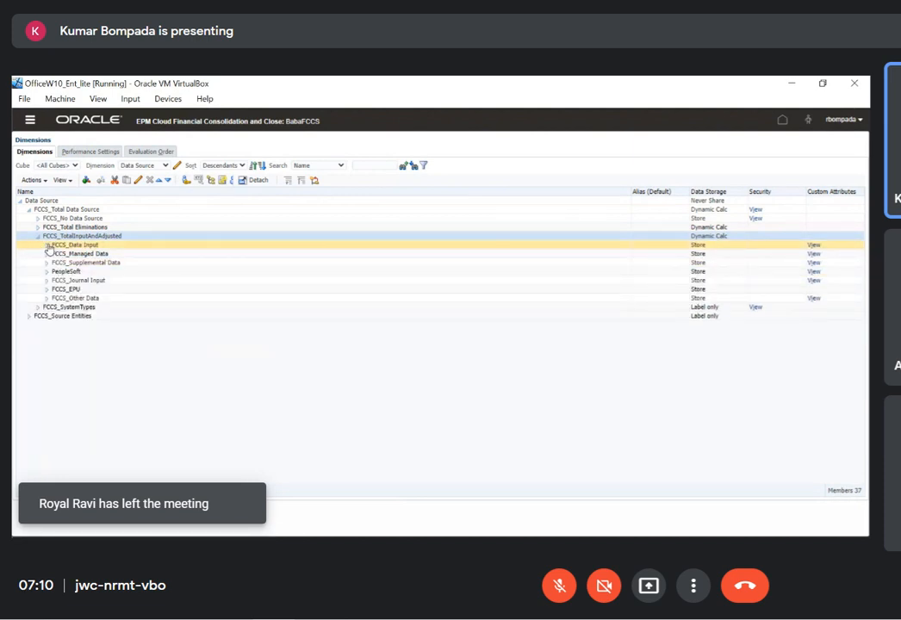
pyautogui.click(138, 181)
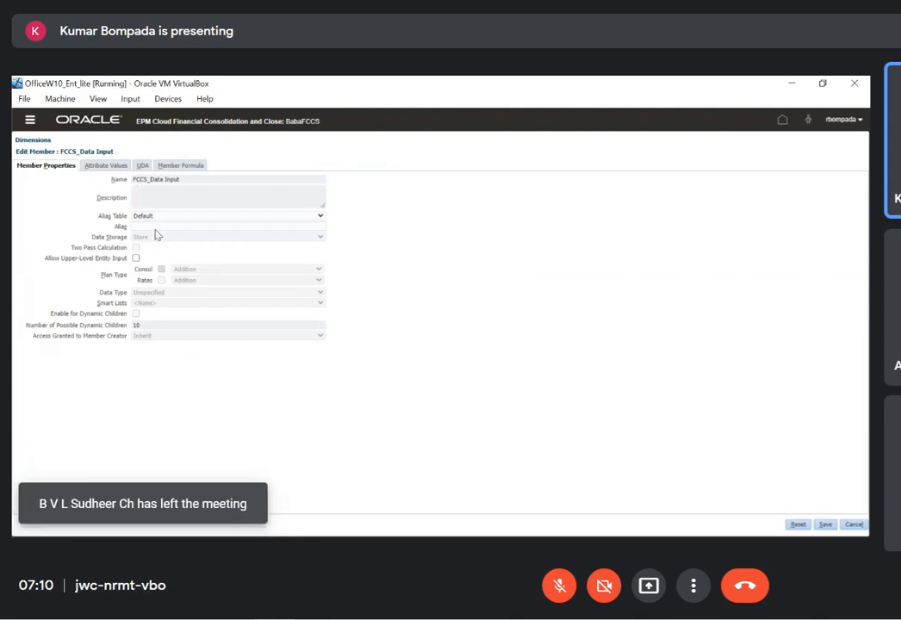
pyautogui.click(156, 227)
pyautogui.write('Data Input')
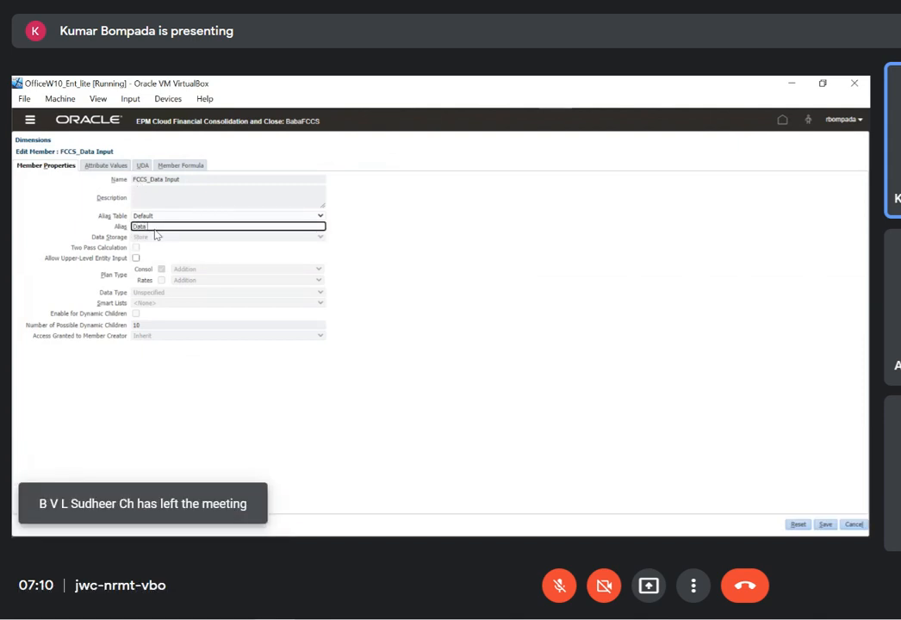
pyautogui.click(824, 524)
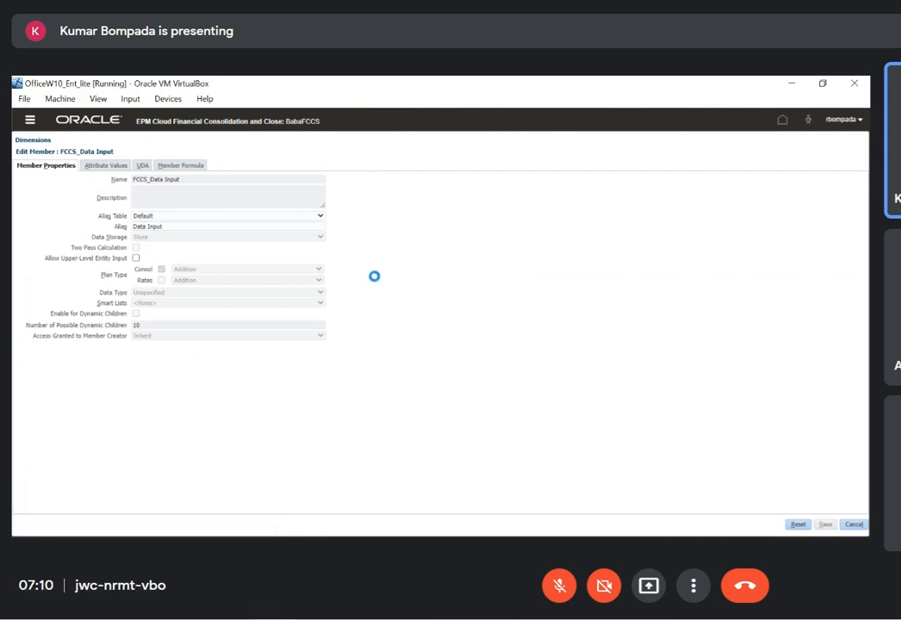
# Display the Multi-GAAP dimension and expand FCCS_IFRS to list its child members
pyautogui.hotkey('alt', 'Tab')
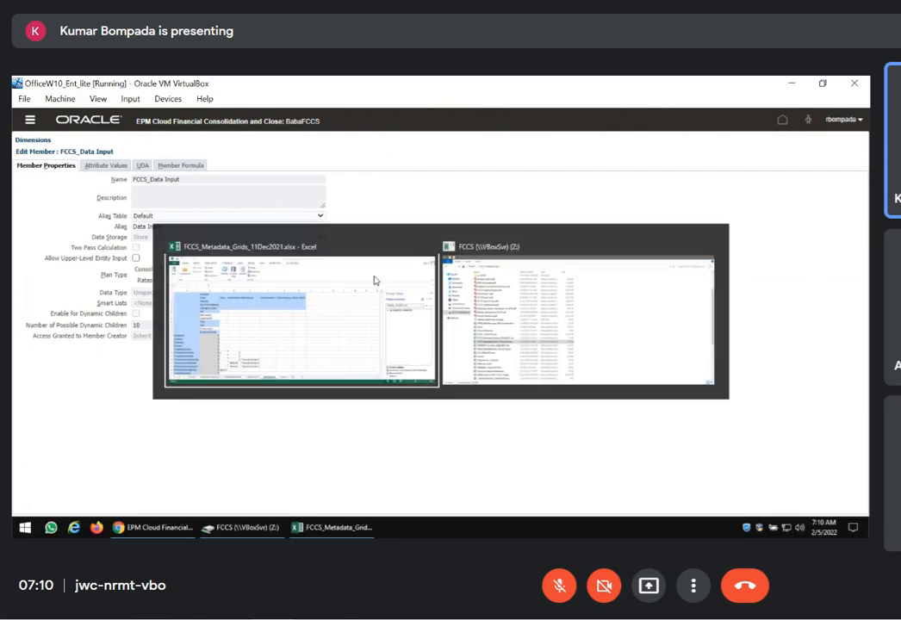
pyautogui.hotkey('alt', 'Tab')
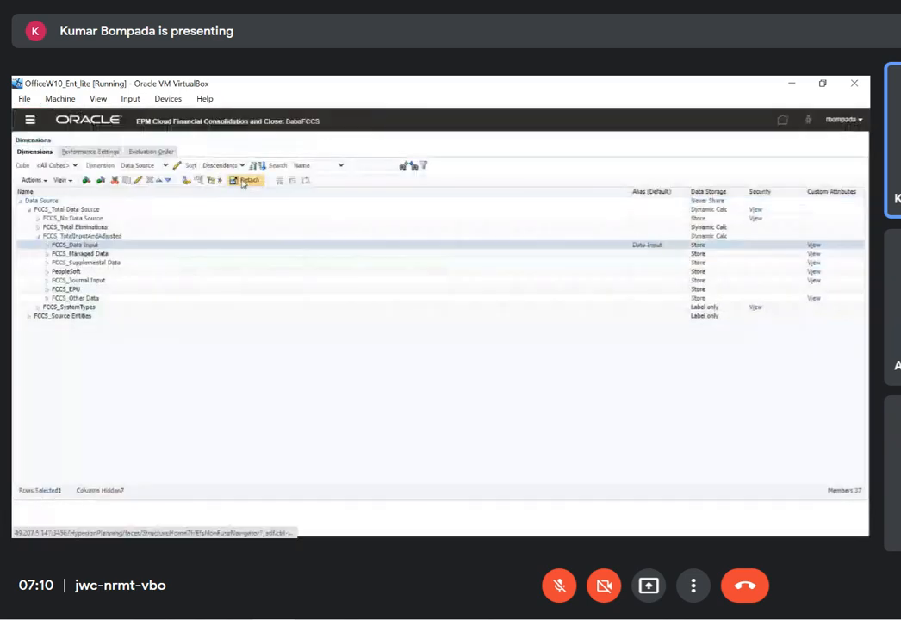
pyautogui.click(165, 165)
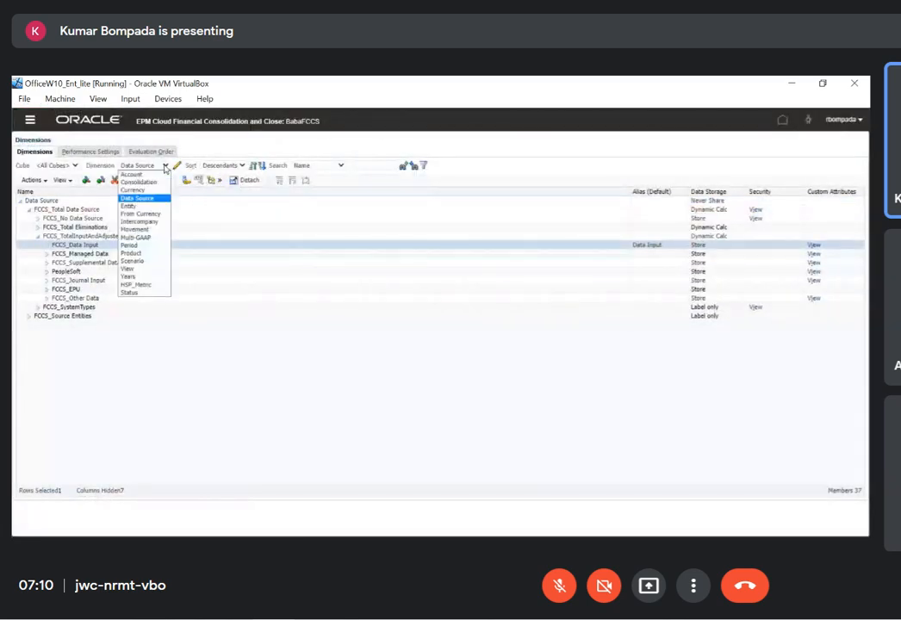
pyautogui.click(131, 244)
pyautogui.click(164, 166)
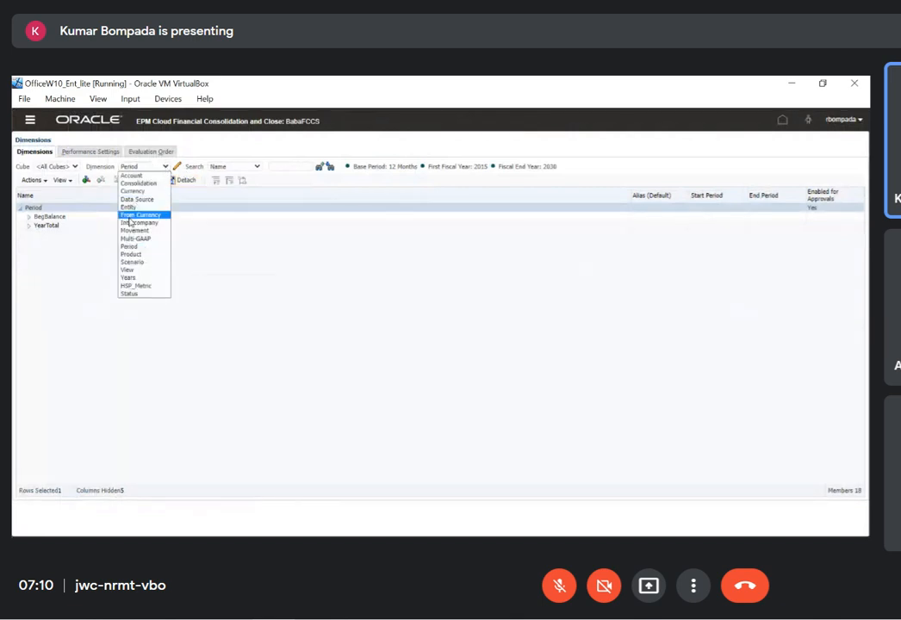
pyautogui.click(112, 233)
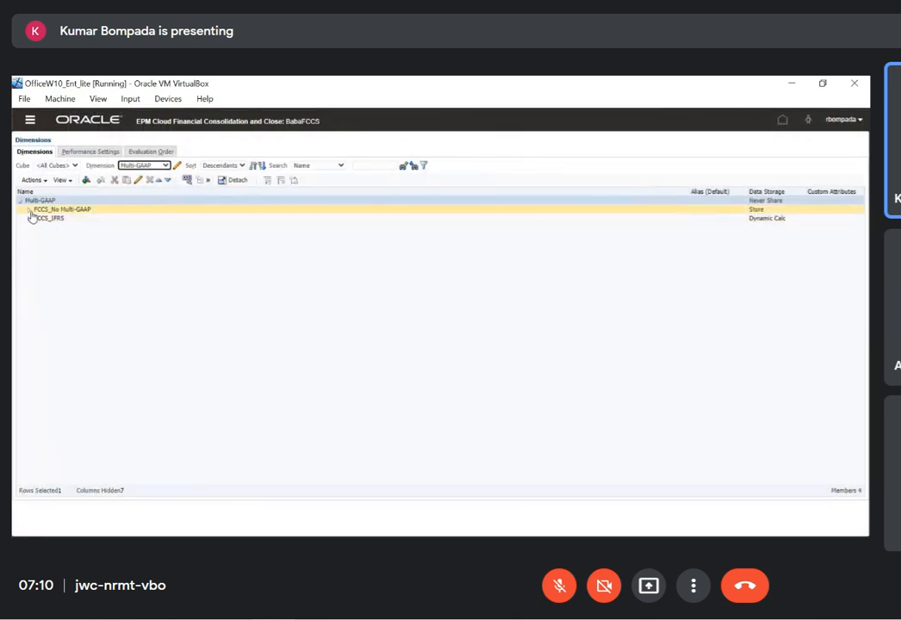
pyautogui.click(29, 219)
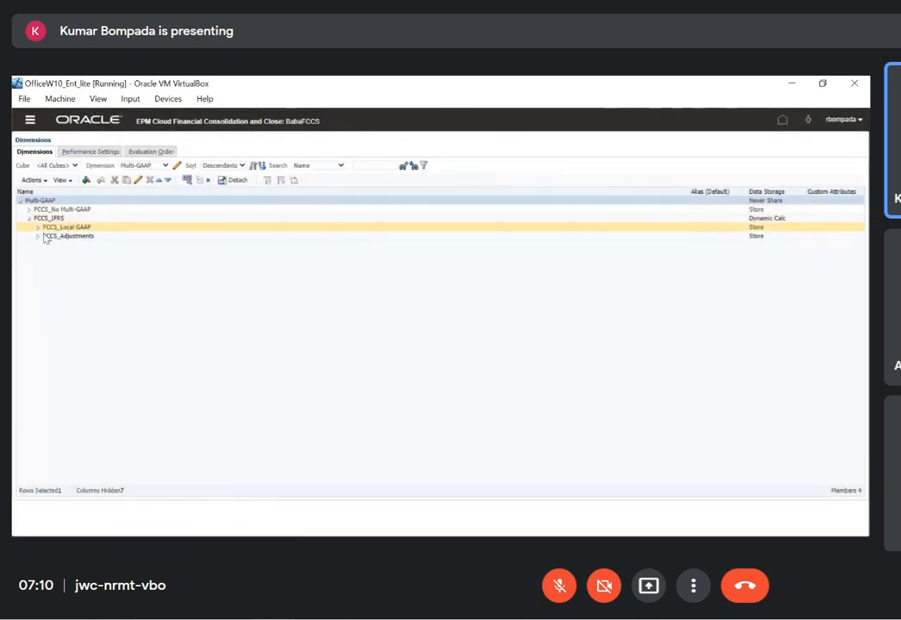
# Give the FCCS_Local GAAP member the alias "Local GAAP" in the Default alias table and save it
pyautogui.click(108, 230)
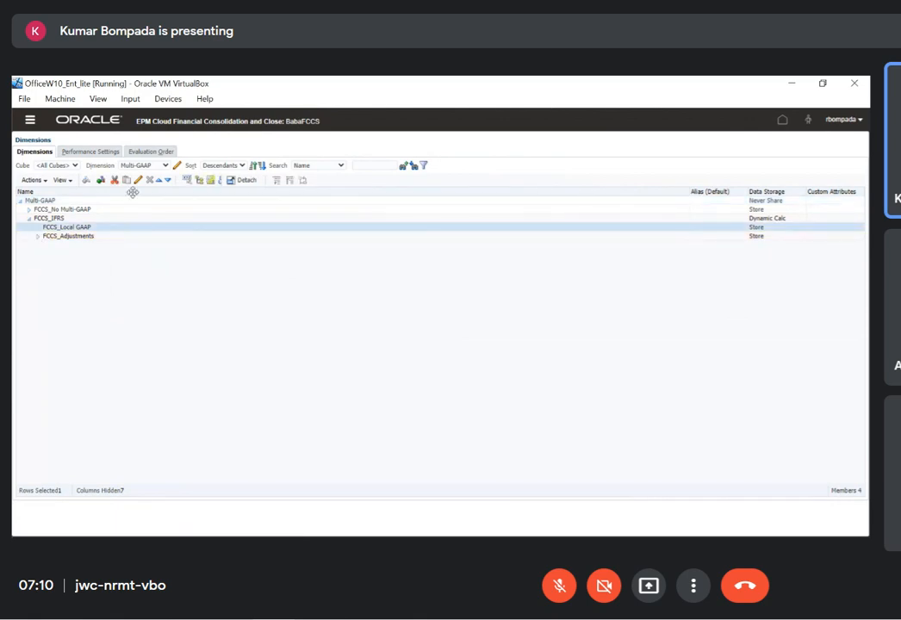
pyautogui.click(137, 182)
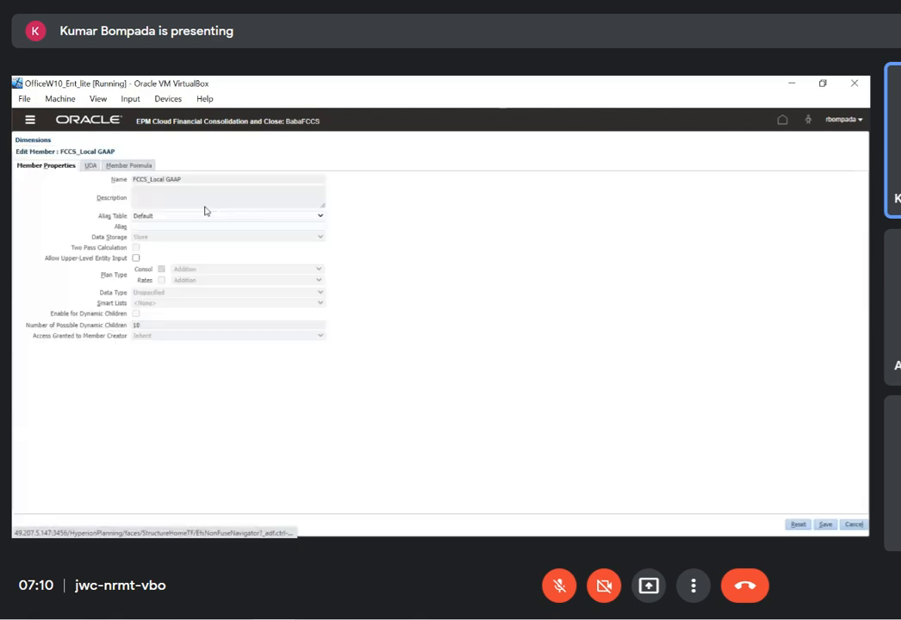
pyautogui.click(167, 227)
pyautogui.write('Local GAAP')
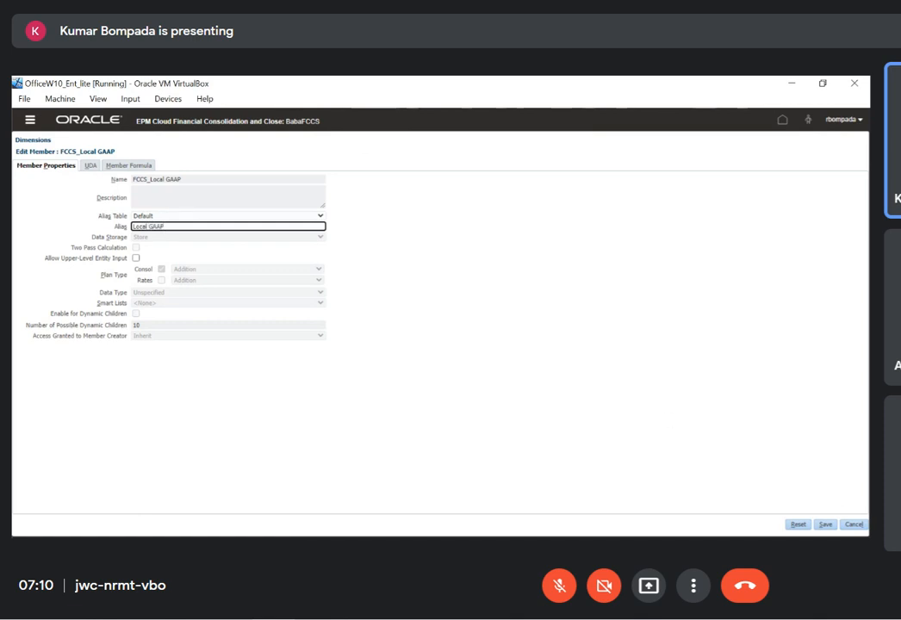
pyautogui.click(826, 525)
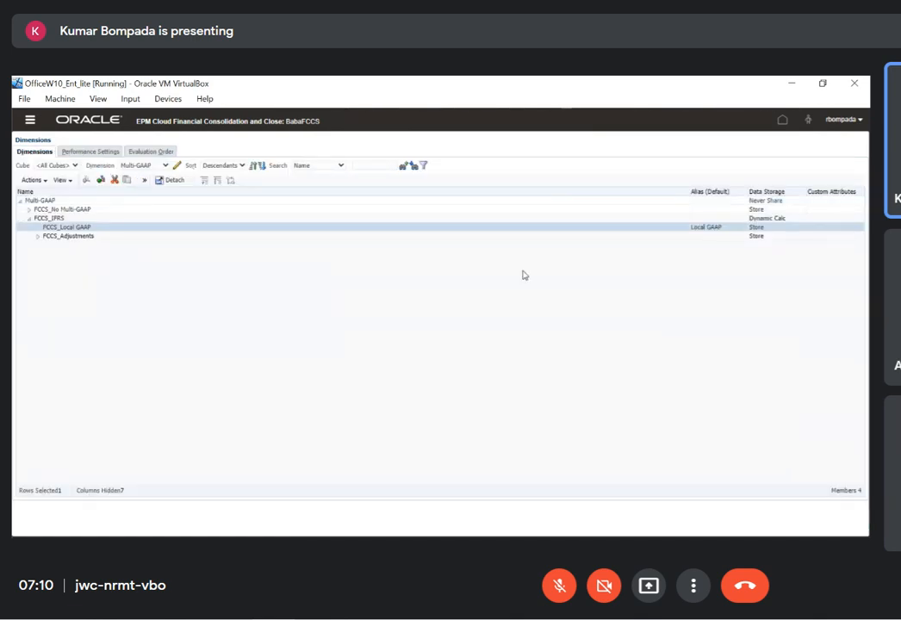
# Display the Consolidation dimension and expand FCCS_Contribution through FCCS_Parent Total down to the children of FCCS_Entity Total
pyautogui.hotkey('alt', 'Tab')
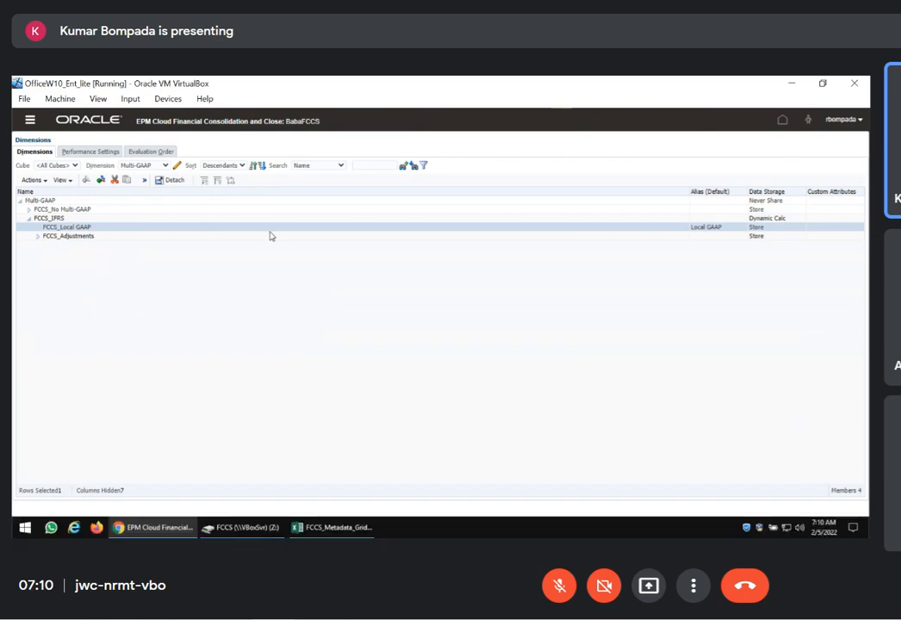
pyautogui.hotkey('alt', 'Tab')
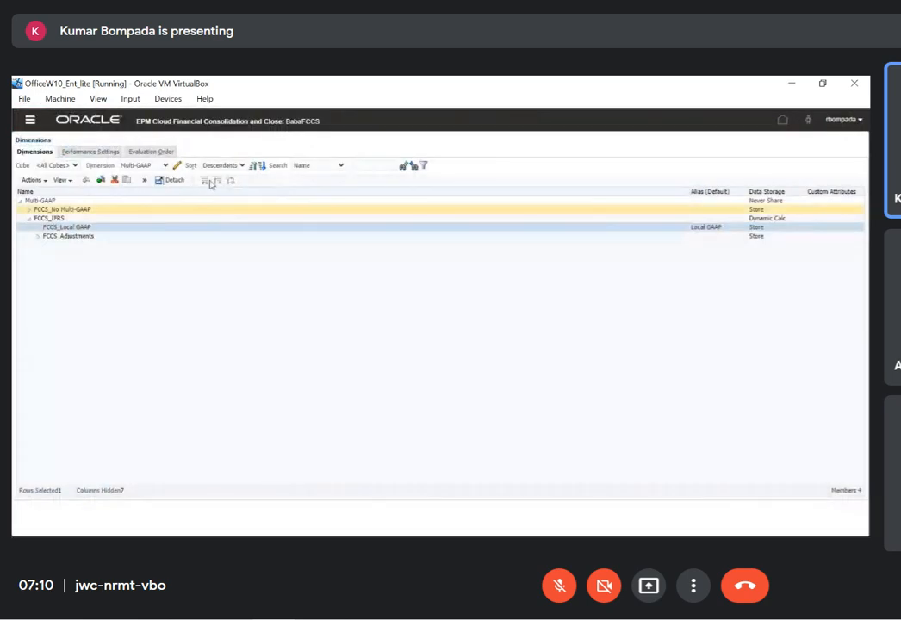
pyautogui.click(157, 164)
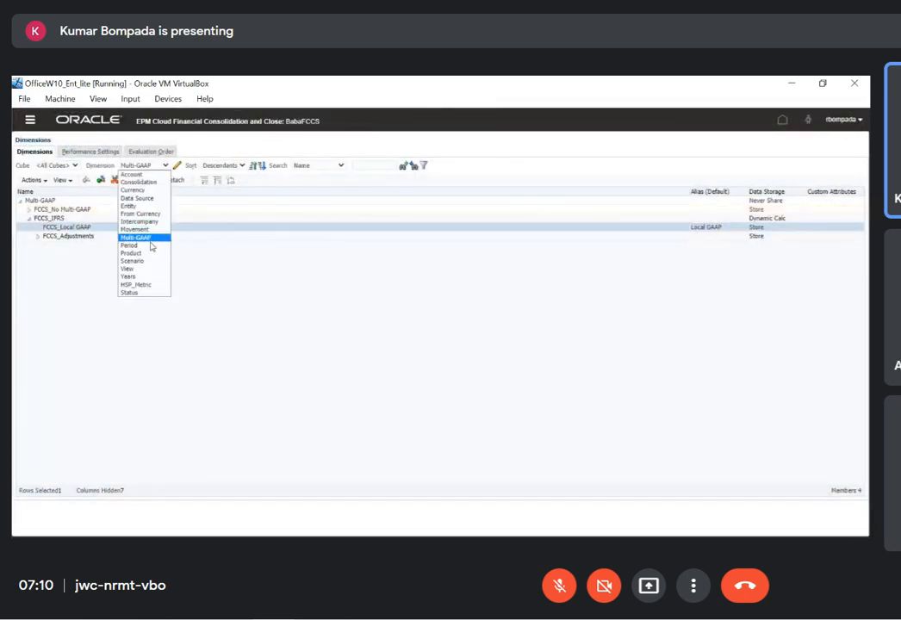
pyautogui.click(139, 182)
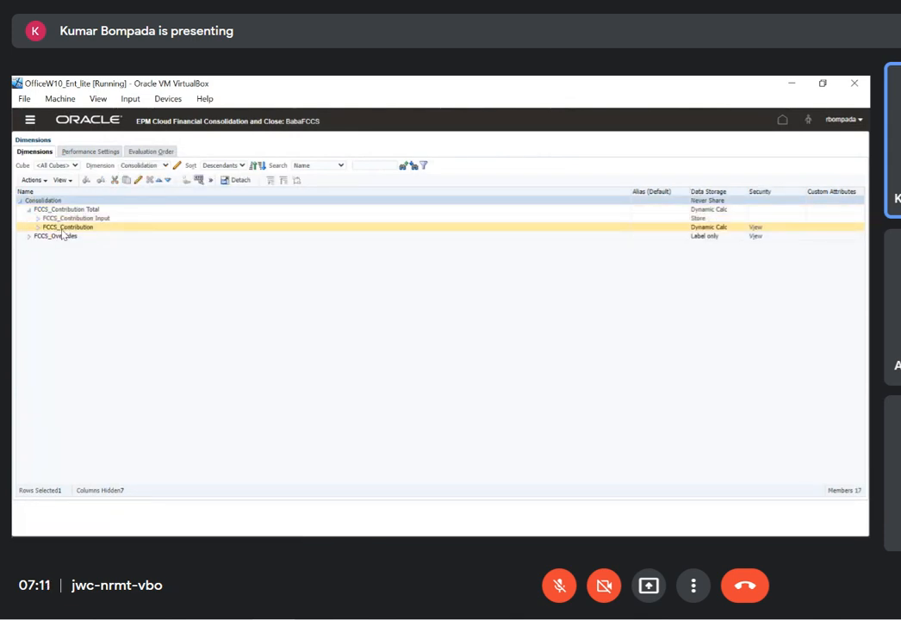
pyautogui.click(38, 228)
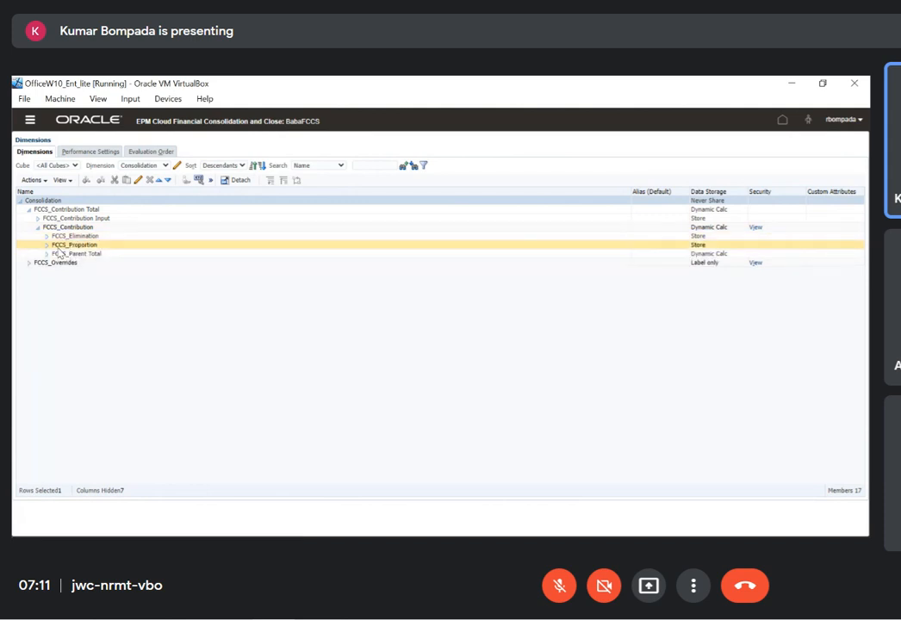
pyautogui.click(46, 255)
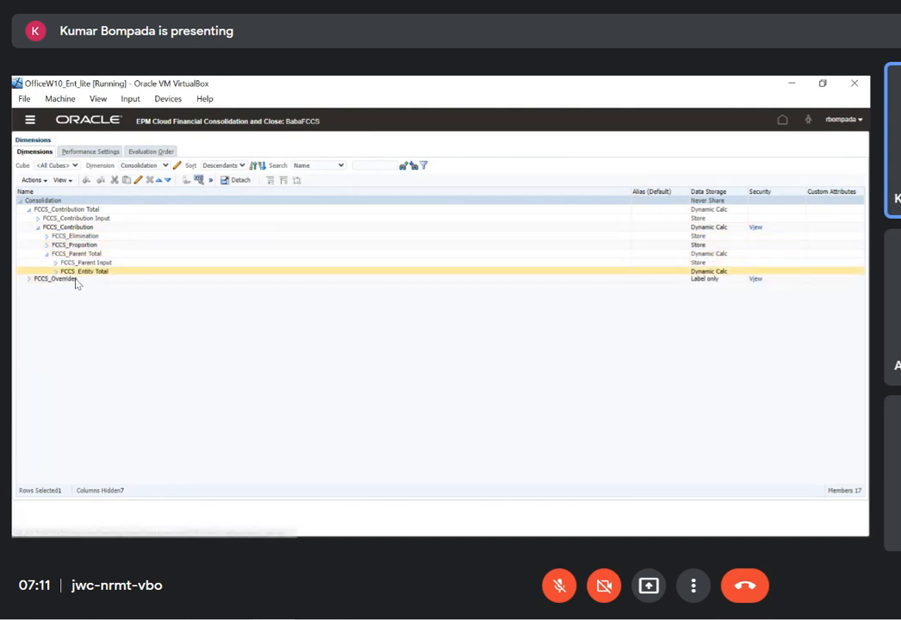
pyautogui.click(57, 273)
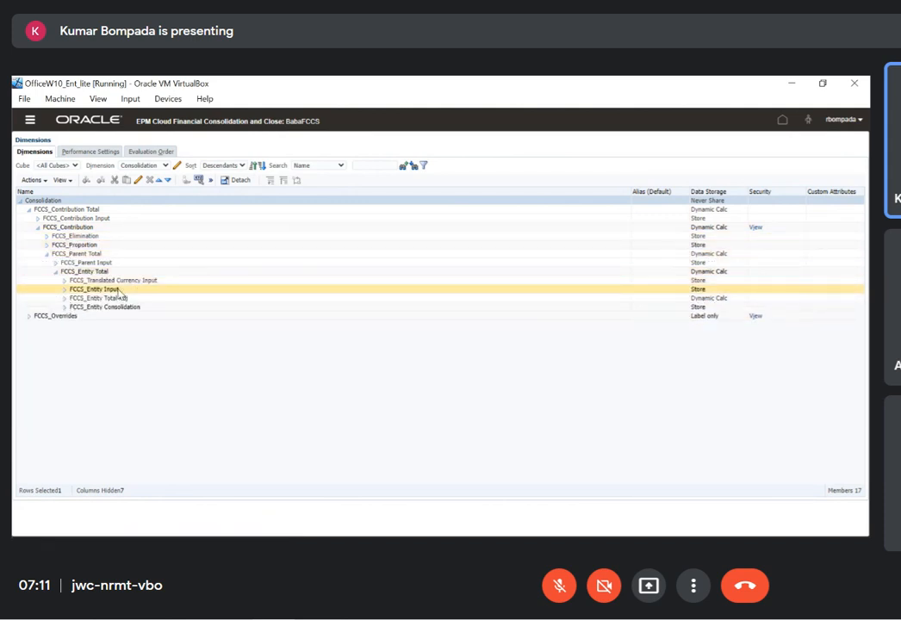
# Give the FCCS_Entity Input member the alias "Entity Input" in the Default alias table and save it
pyautogui.click(237, 289)
pyautogui.click(138, 180)
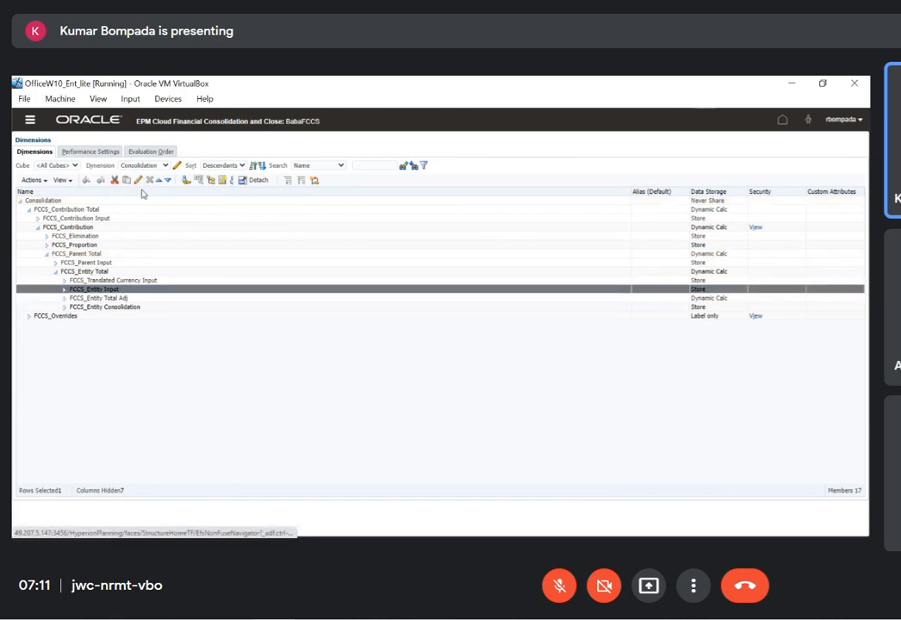
pyautogui.click(155, 227)
pyautogui.write('En')
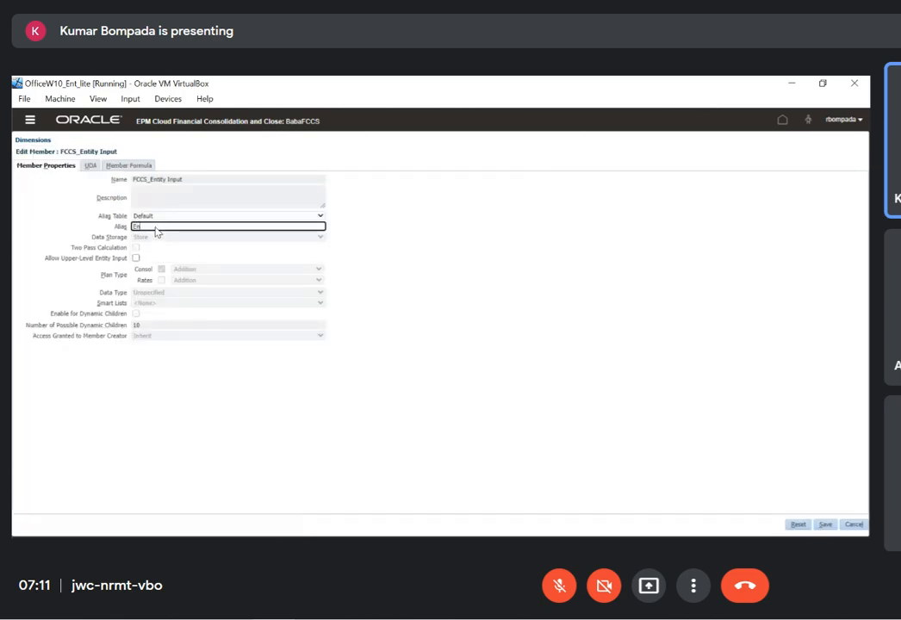
pyautogui.write('tity Input')
pyautogui.click(825, 525)
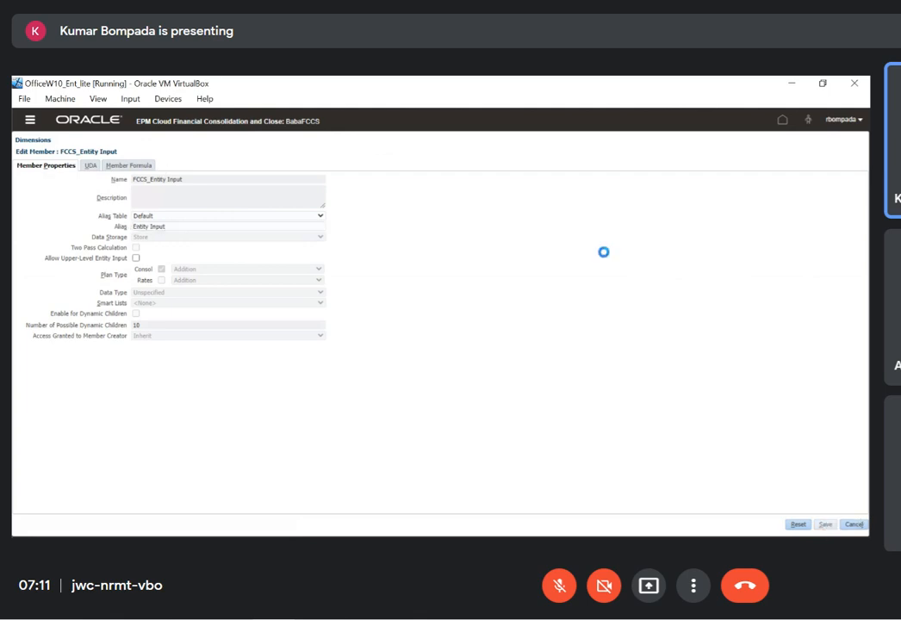
# Recheck the Excel grid's headers, and in the View dimension give FCCS_Periodic the Default alias "Periodic" and save it
pyautogui.hotkey('alt', 'Tab')
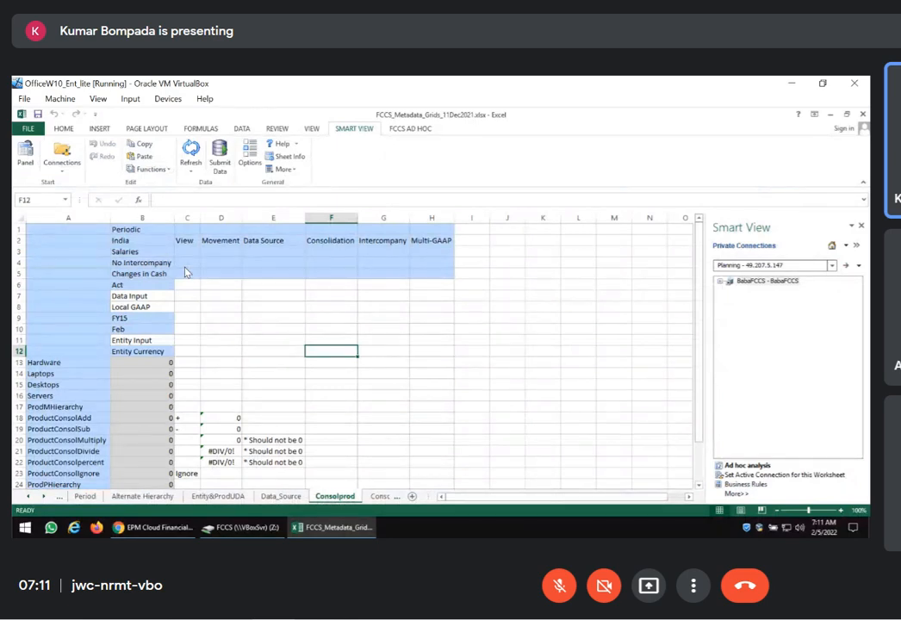
pyautogui.hotkey('alt', 'Tab')
pyautogui.click(144, 166)
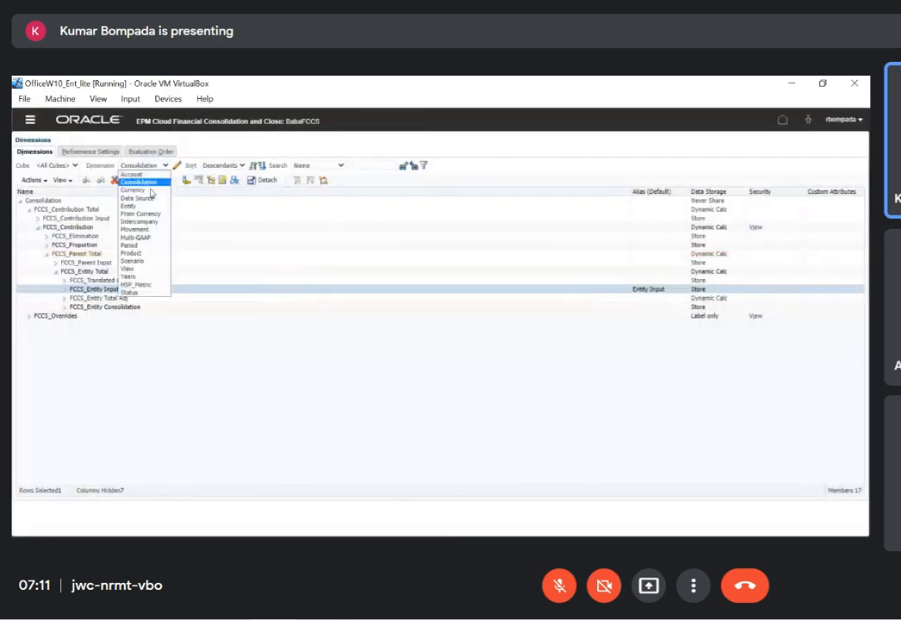
pyautogui.click(129, 269)
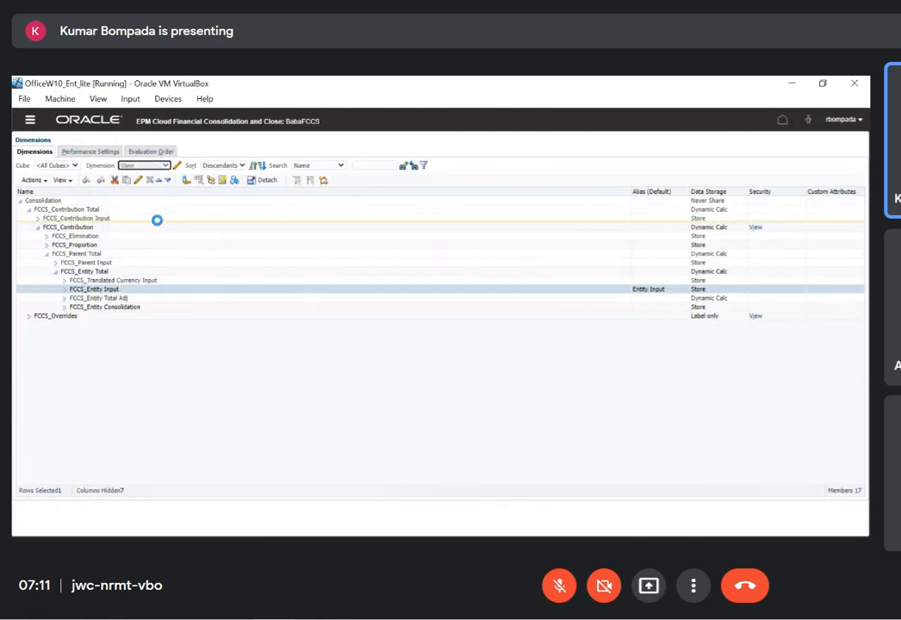
pyautogui.click(138, 181)
pyautogui.click(156, 228)
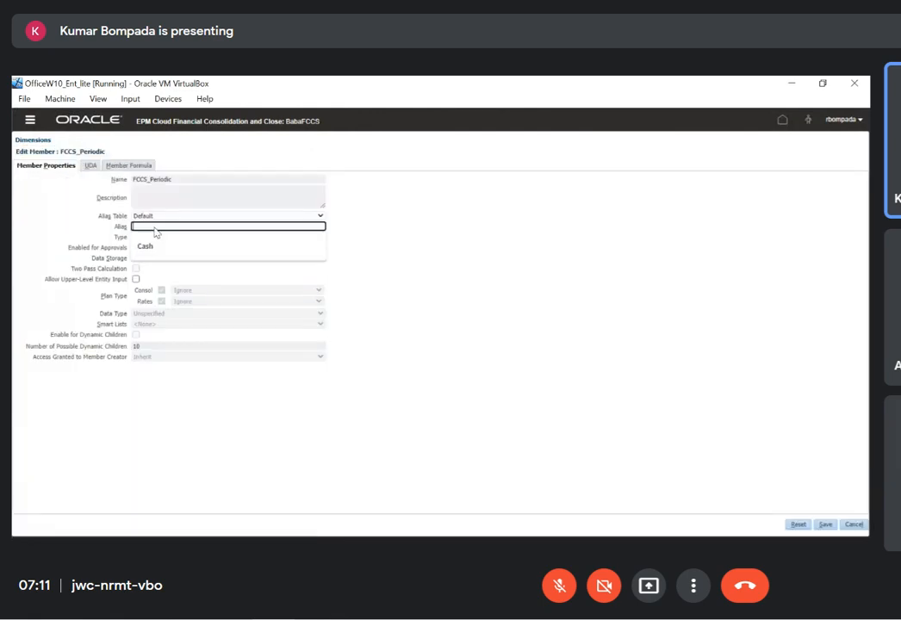
pyautogui.write('Periodic')
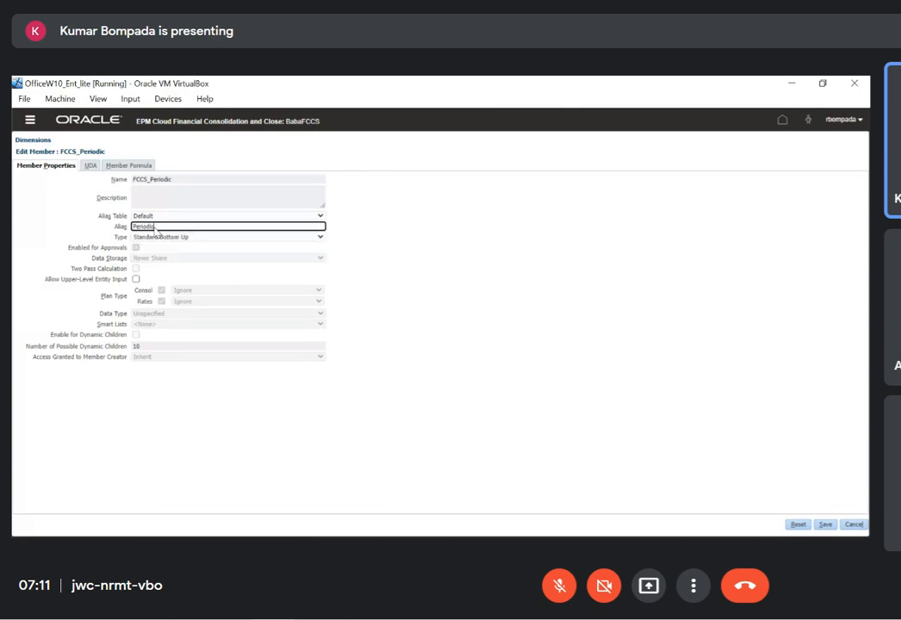
pyautogui.click(825, 525)
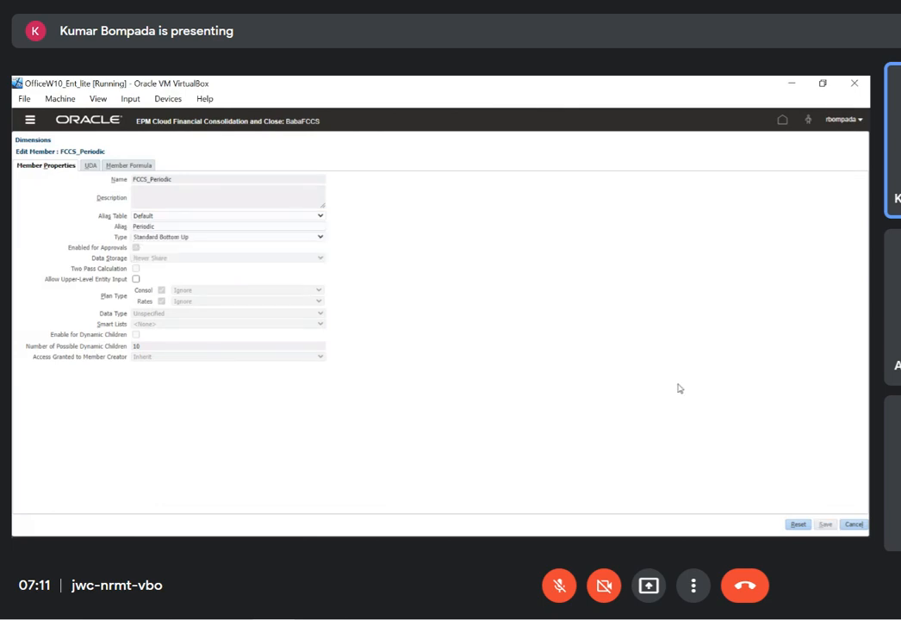
# Check the Excel grid's headers, and in the Intercompany dimension give FCCS_No Intercompany the Default alias "No Intercompany" and save it
pyautogui.hotkey('alt', 'Tab')
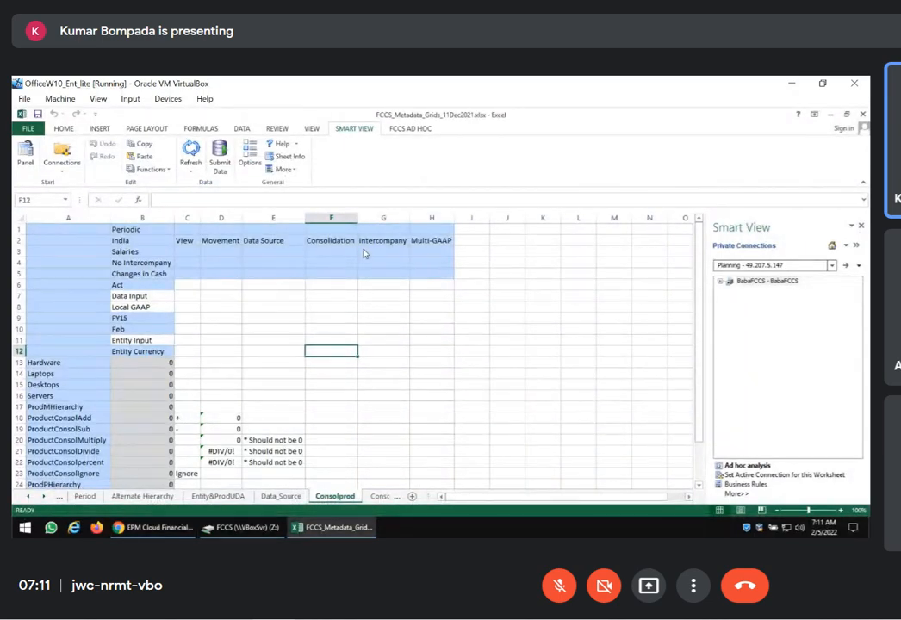
pyautogui.hotkey('alt', 'Tab')
pyautogui.click(165, 166)
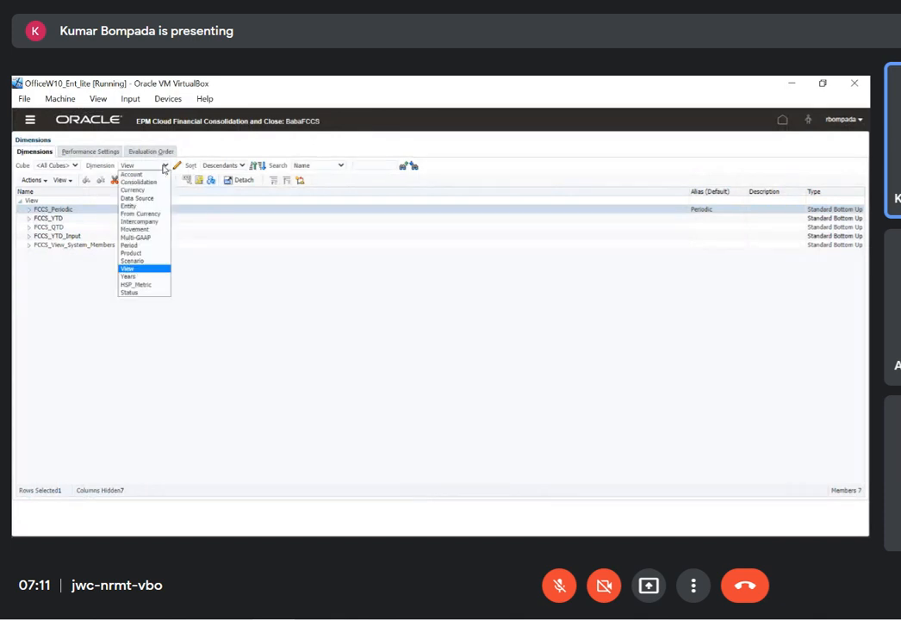
pyautogui.click(133, 216)
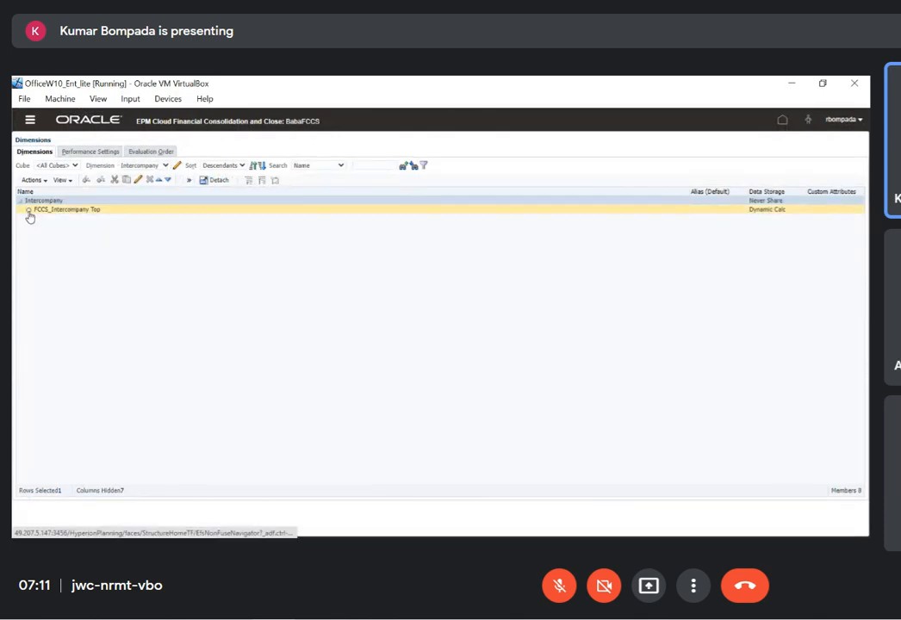
pyautogui.click(29, 209)
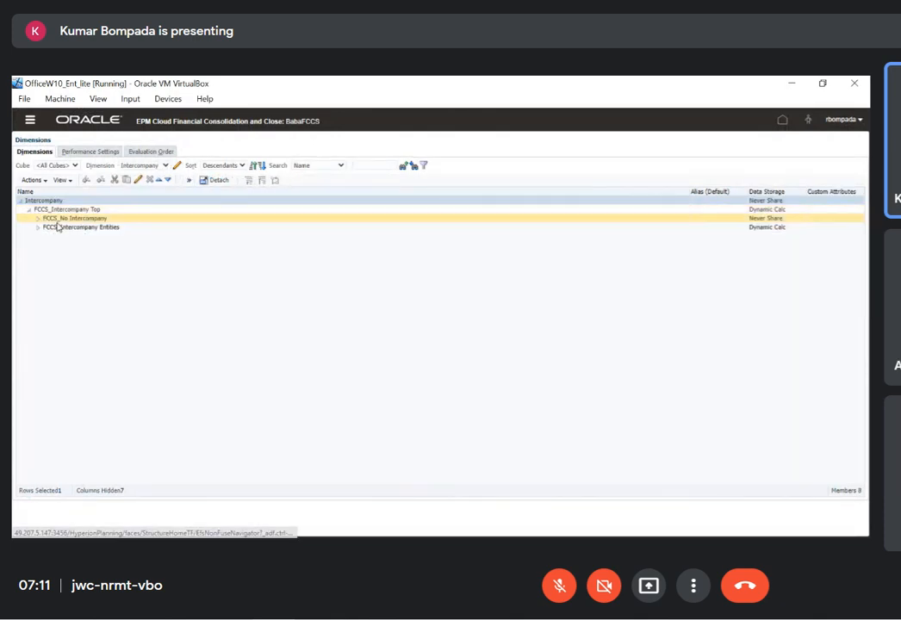
pyautogui.click(125, 220)
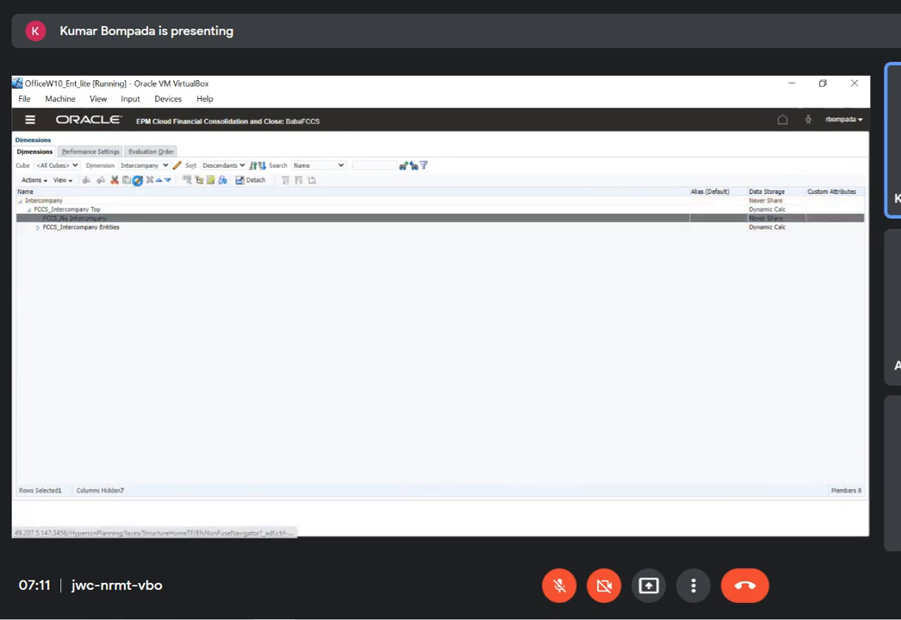
pyautogui.click(138, 180)
pyautogui.click(138, 226)
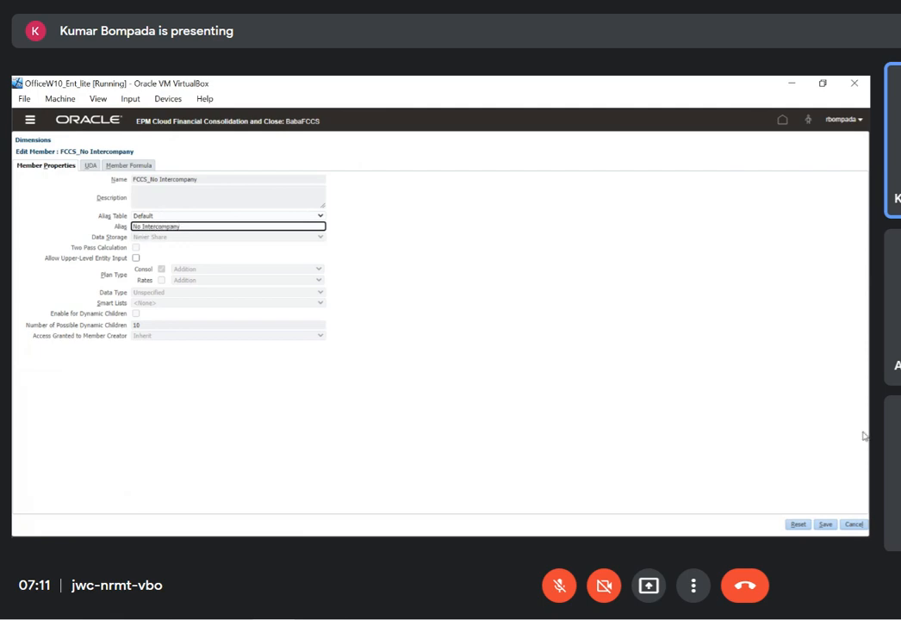
pyautogui.click(824, 525)
# Switch to Excel and try to refresh the Consolprod Smart View grid
pyautogui.hotkey('alt', 'Tab')
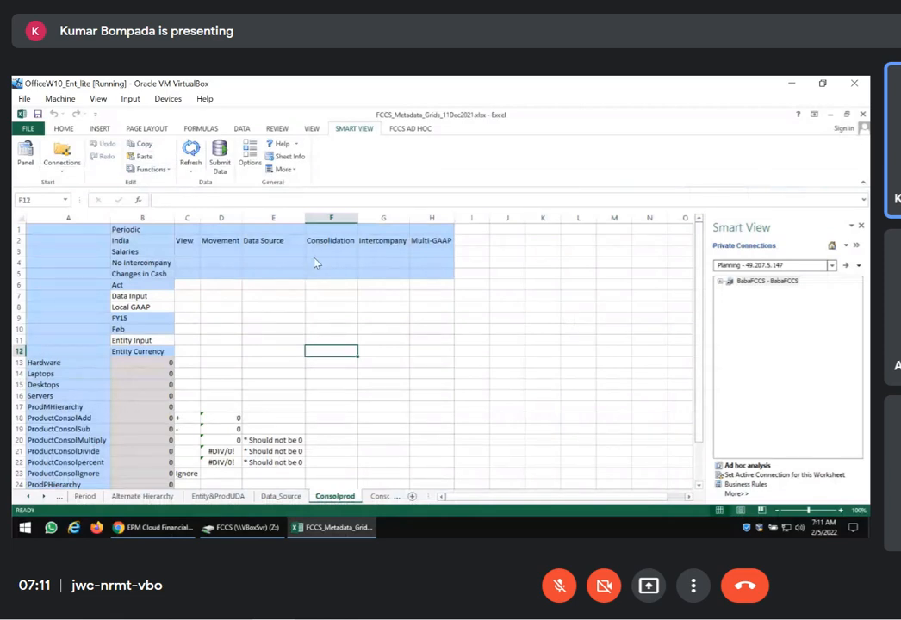
pyautogui.click(190, 155)
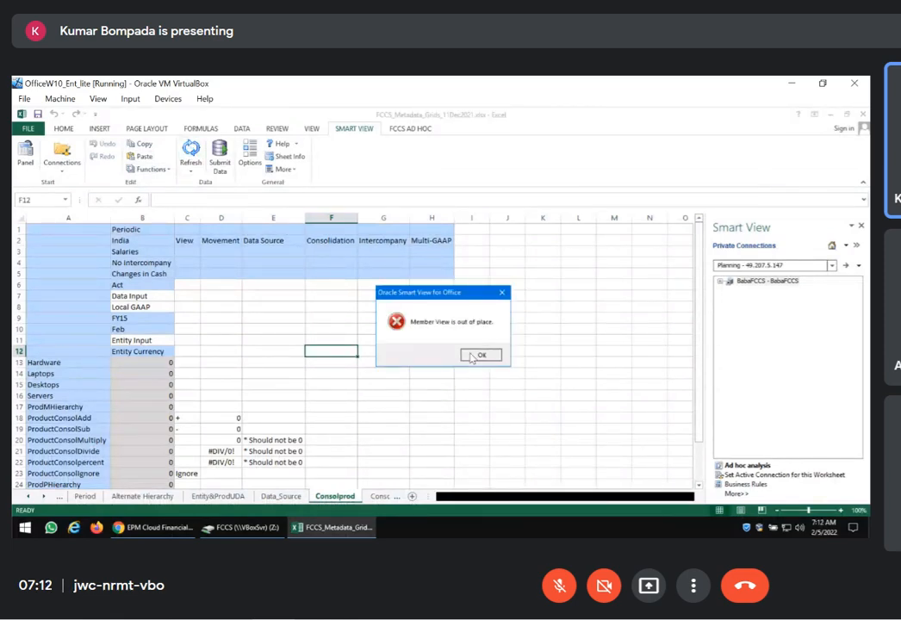
pyautogui.click(476, 355)
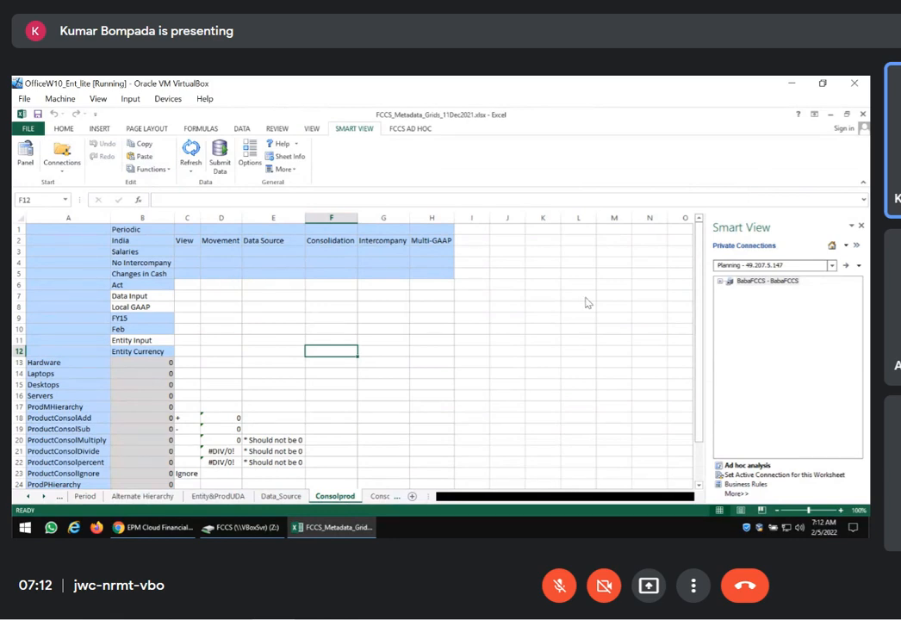
# Return to the FCCS dimension editor and refresh the database with the current metadata
pyautogui.hotkey('alt', 'Tab')
pyautogui.click(32, 179)
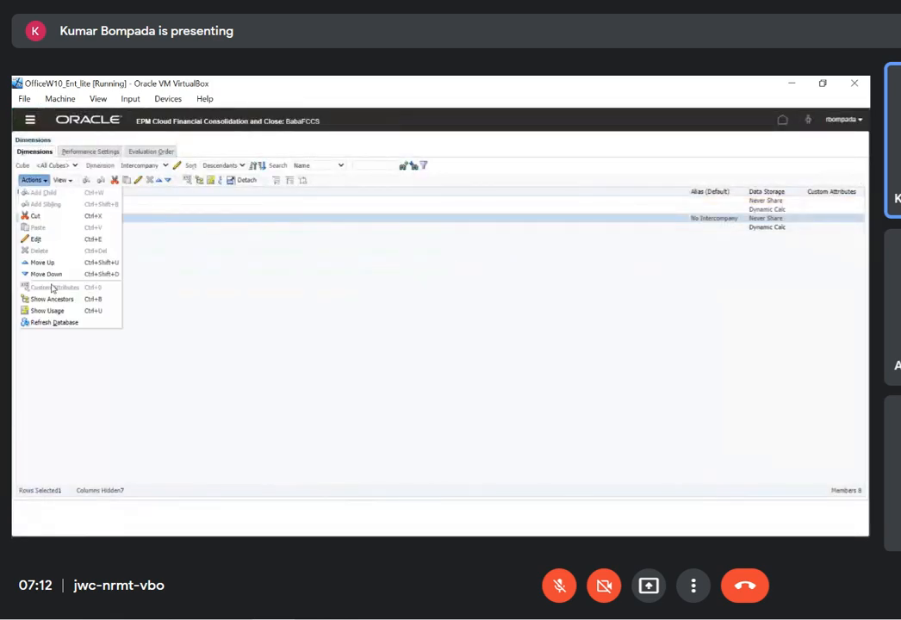
pyautogui.click(53, 322)
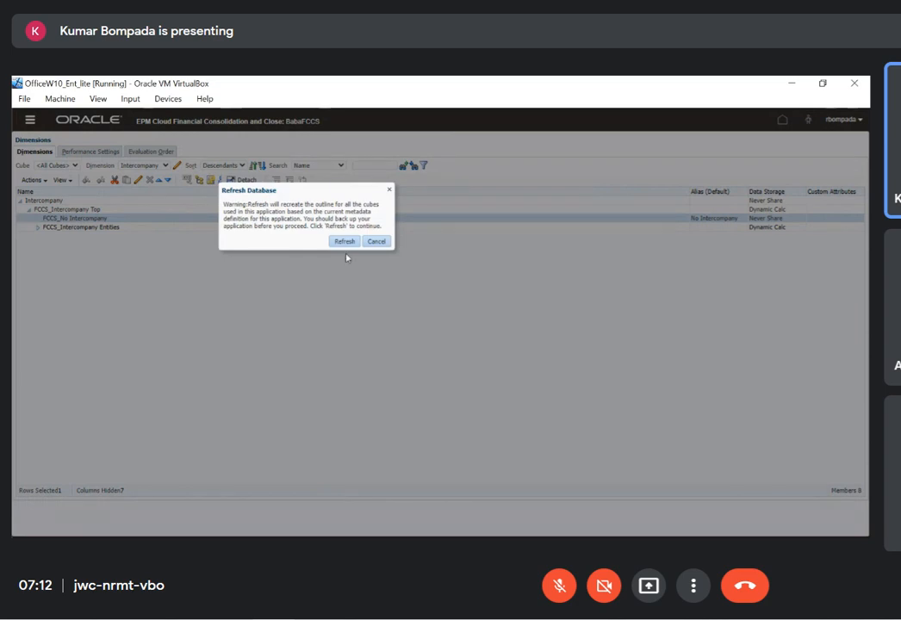
pyautogui.click(344, 241)
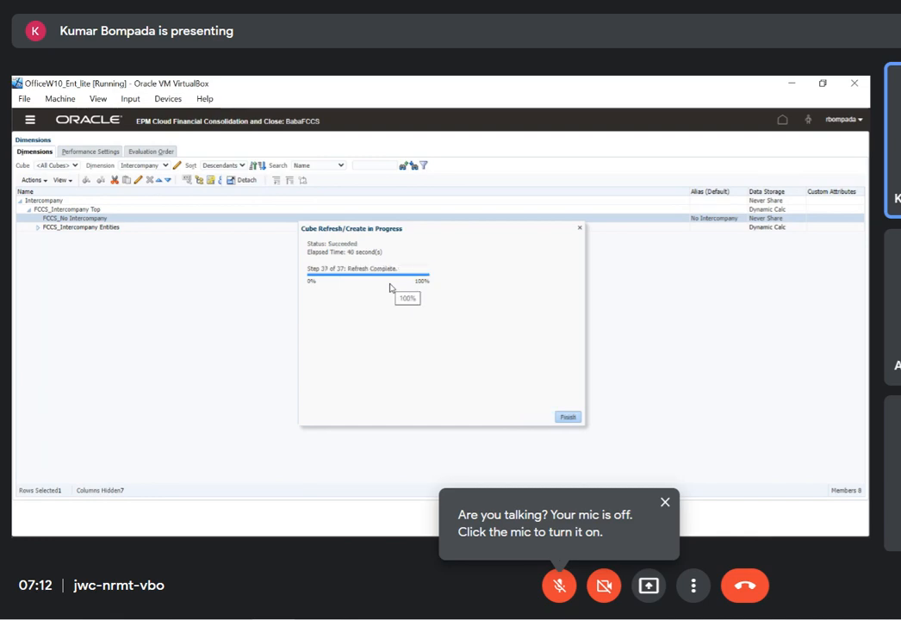
pyautogui.click(568, 417)
# Check the View and Movement headers in the Excel grid, and expand the Movement dimension from FCCS_Movements down to the children of FCCS_Mvmts_Subtotal
pyautogui.hotkey('alt', 'Tab')
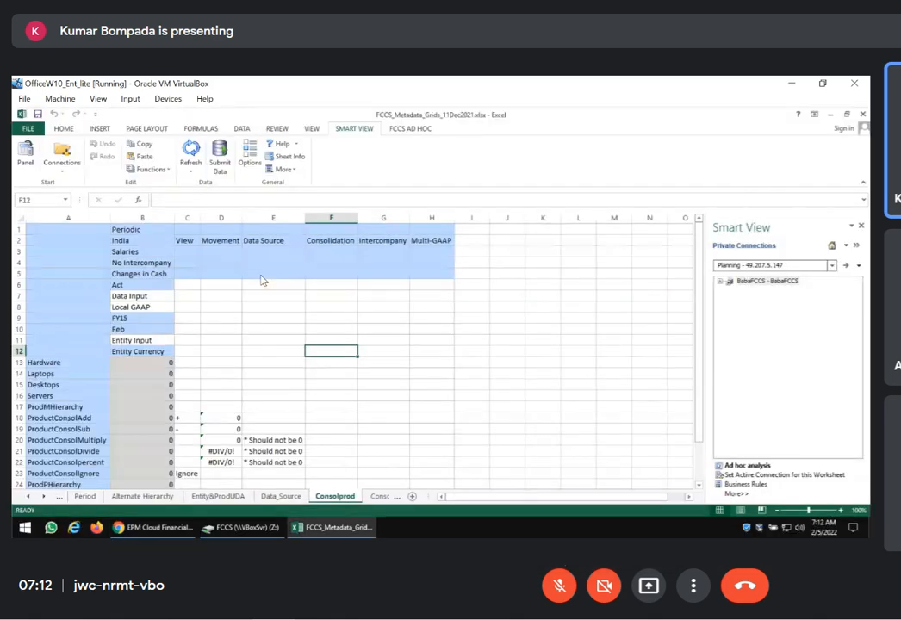
pyautogui.click(188, 230)
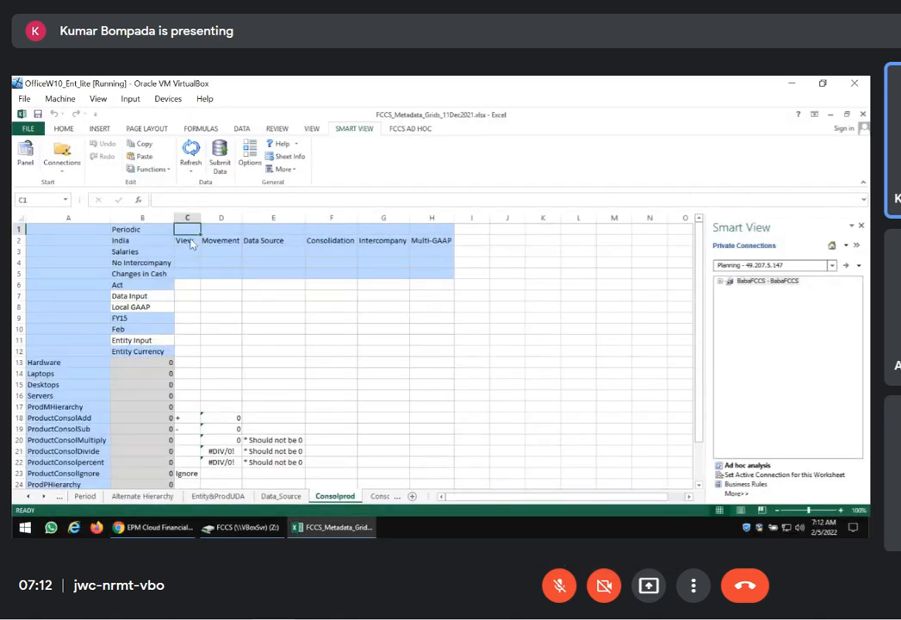
pyautogui.click(190, 242)
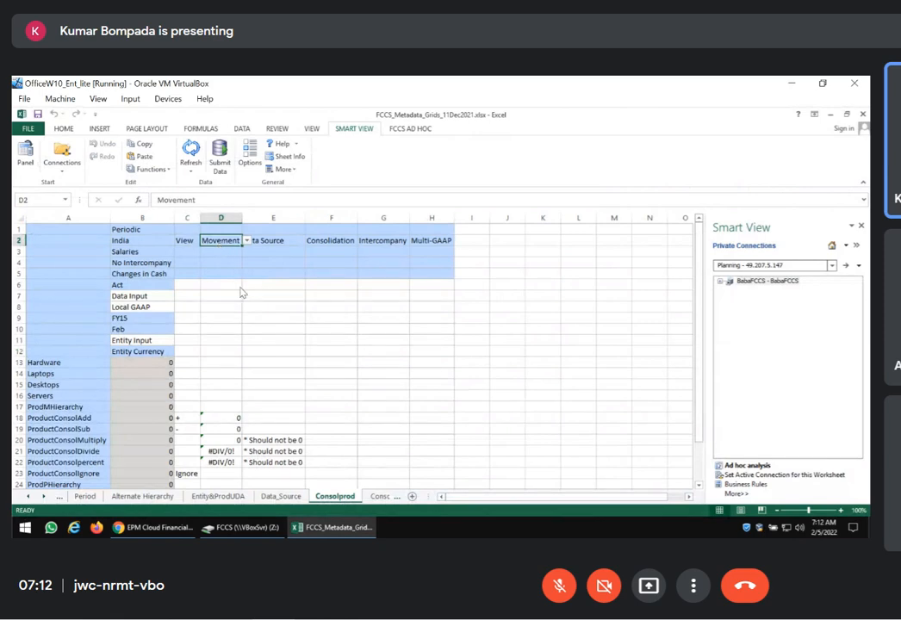
pyautogui.hotkey('alt', 'Tab')
pyautogui.click(167, 166)
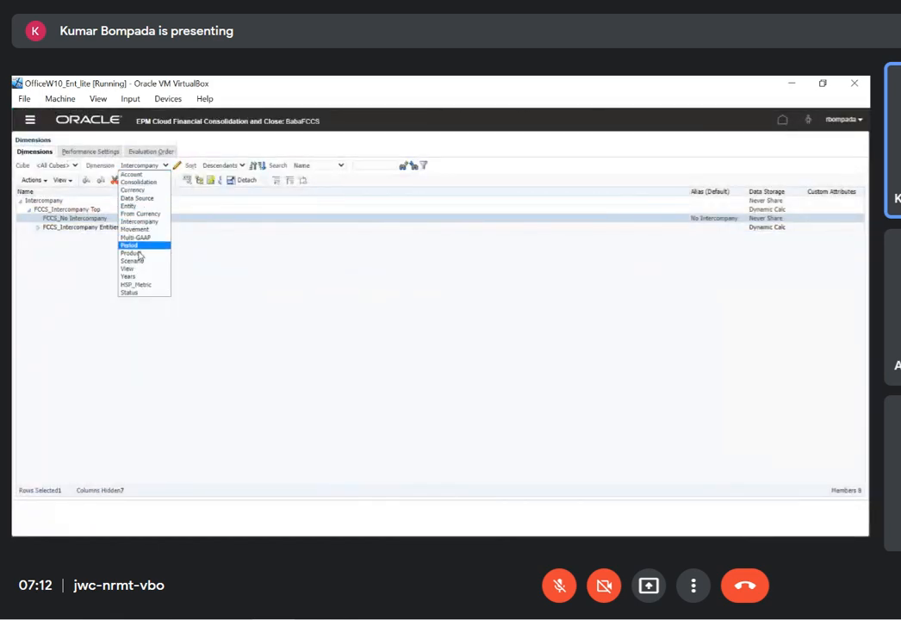
pyautogui.click(138, 229)
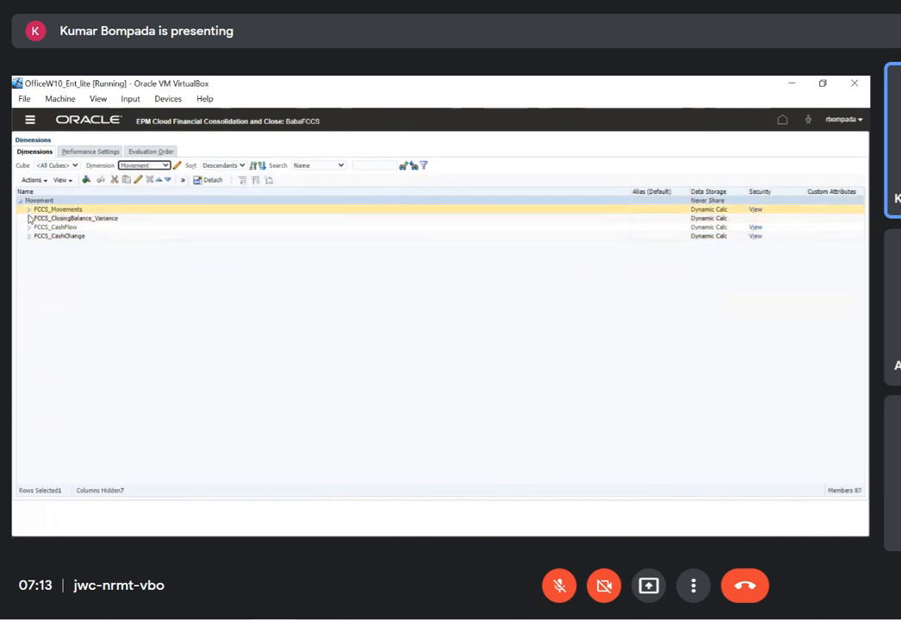
pyautogui.click(29, 211)
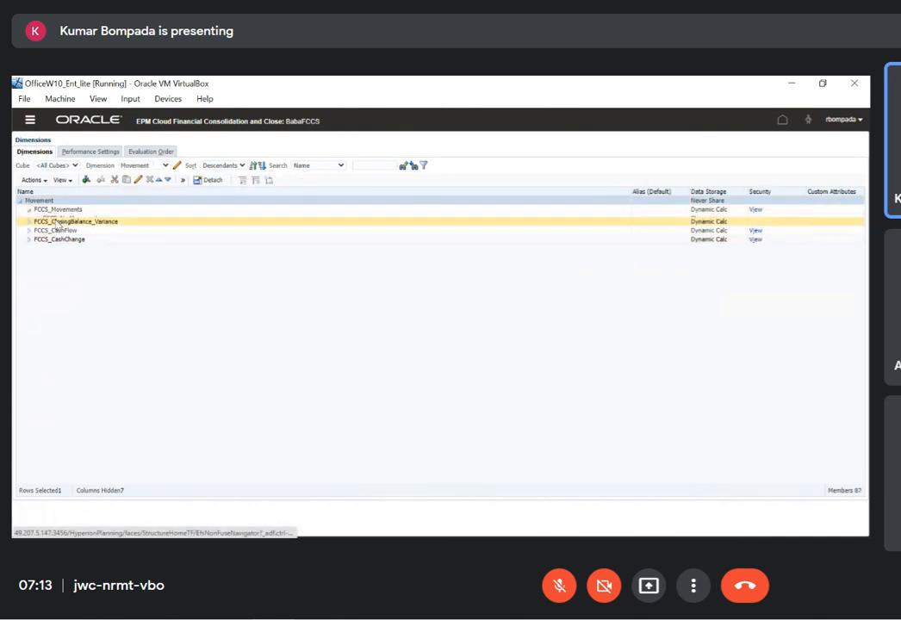
pyautogui.click(38, 227)
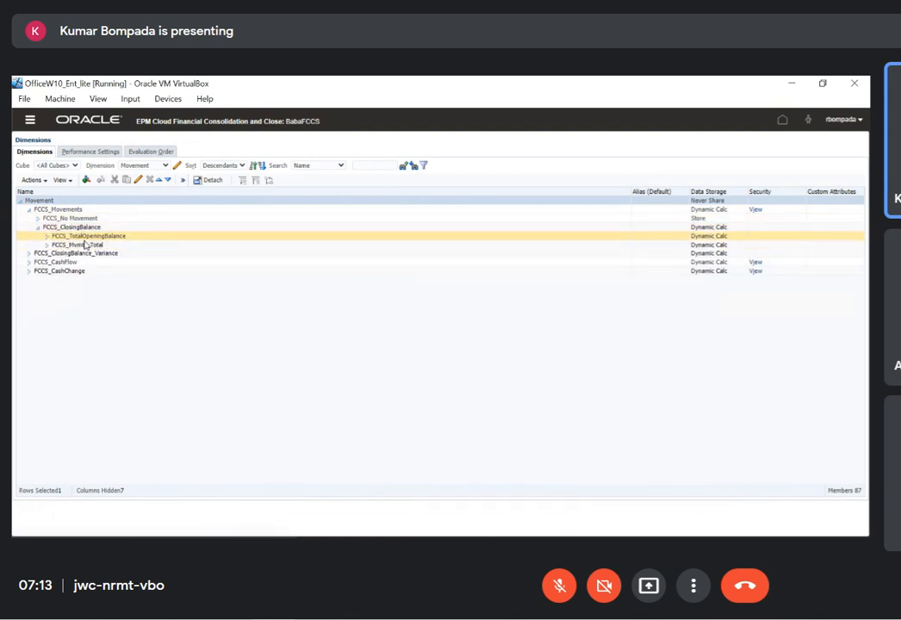
pyautogui.click(48, 245)
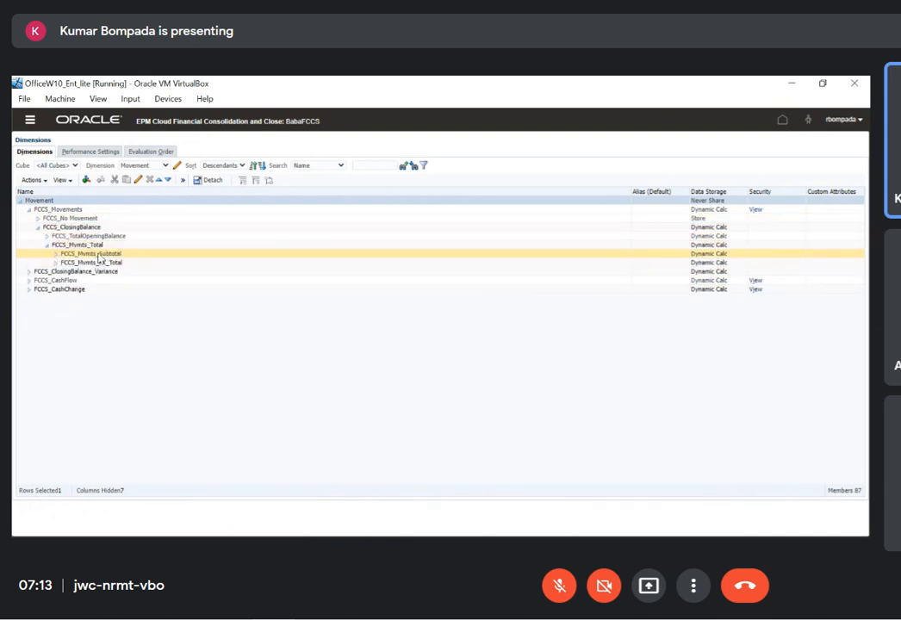
pyautogui.click(55, 253)
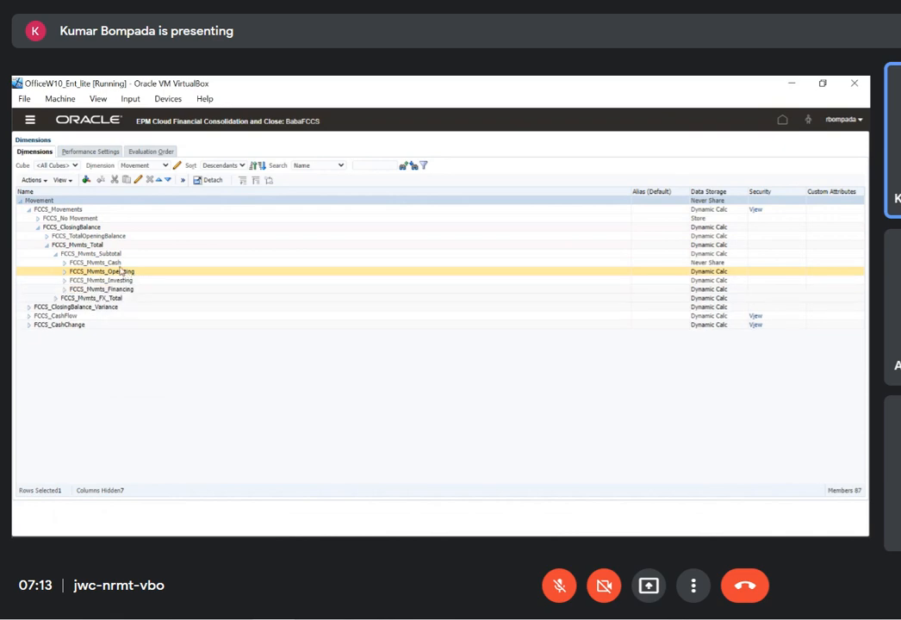
# Give the FCCS_Mvmts_Cash member the alias "changes in cash" in the Default alias table and save it
pyautogui.click(114, 262)
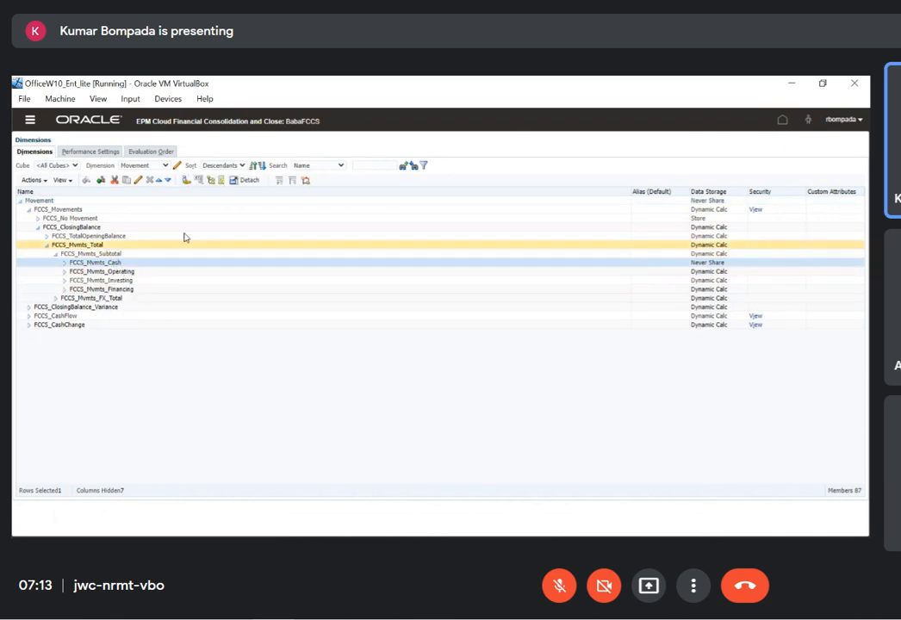
pyautogui.click(138, 180)
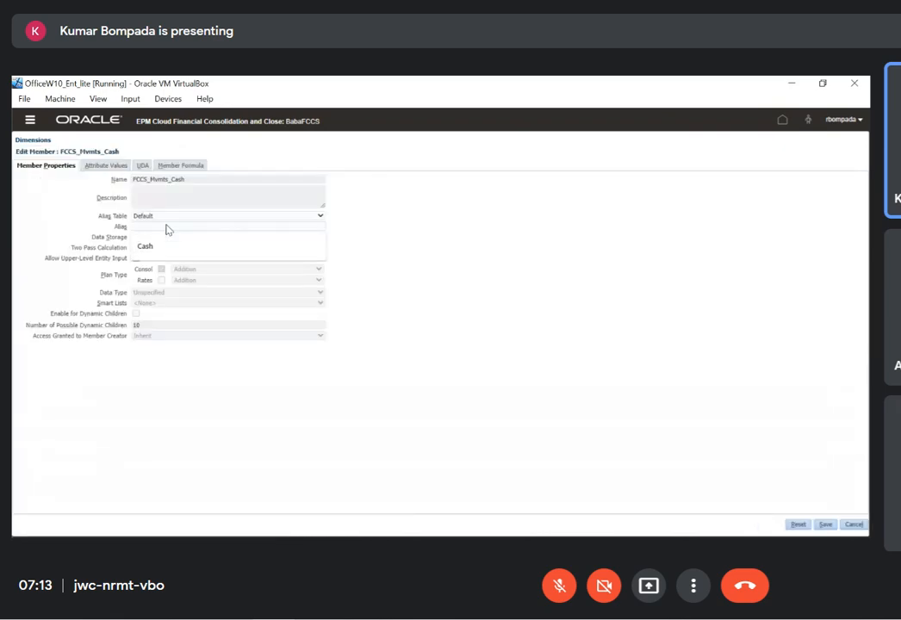
pyautogui.click(167, 227)
pyautogui.write('changes')
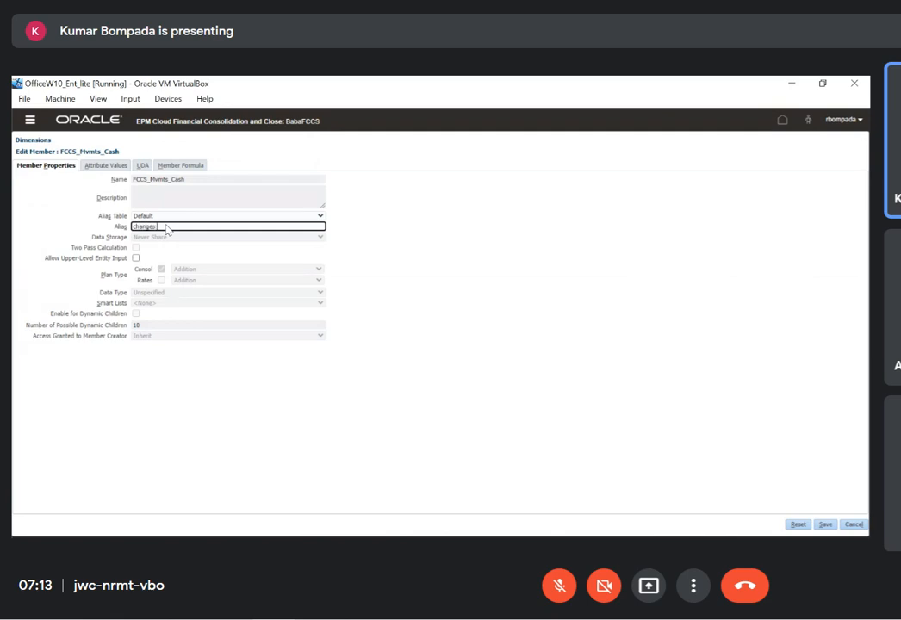
pyautogui.write(' in cash')
pyautogui.click(825, 525)
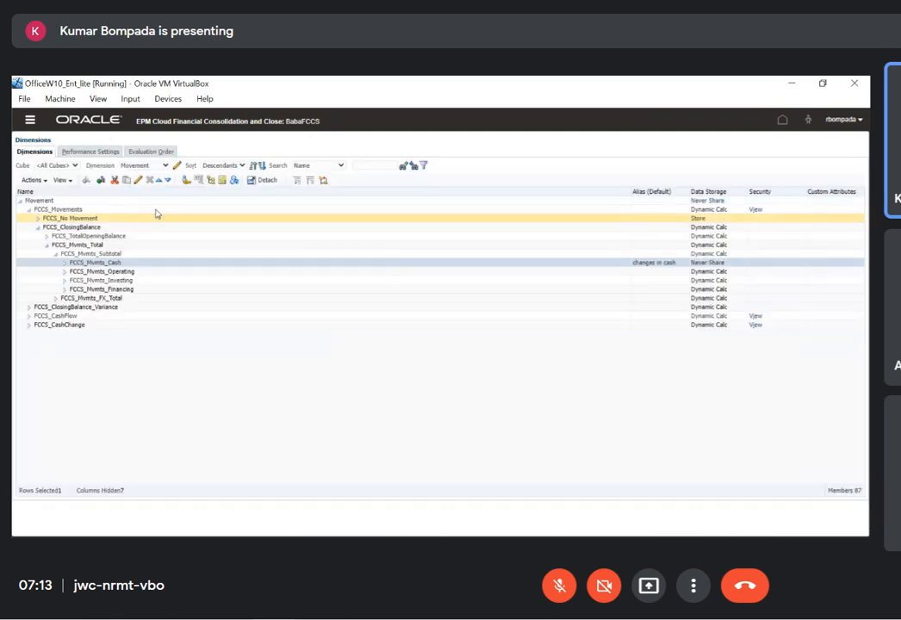
# Start another database refresh to apply the FCCS_Mvmts_Cash alias, and check its progress
pyautogui.click(43, 181)
pyautogui.click(45, 335)
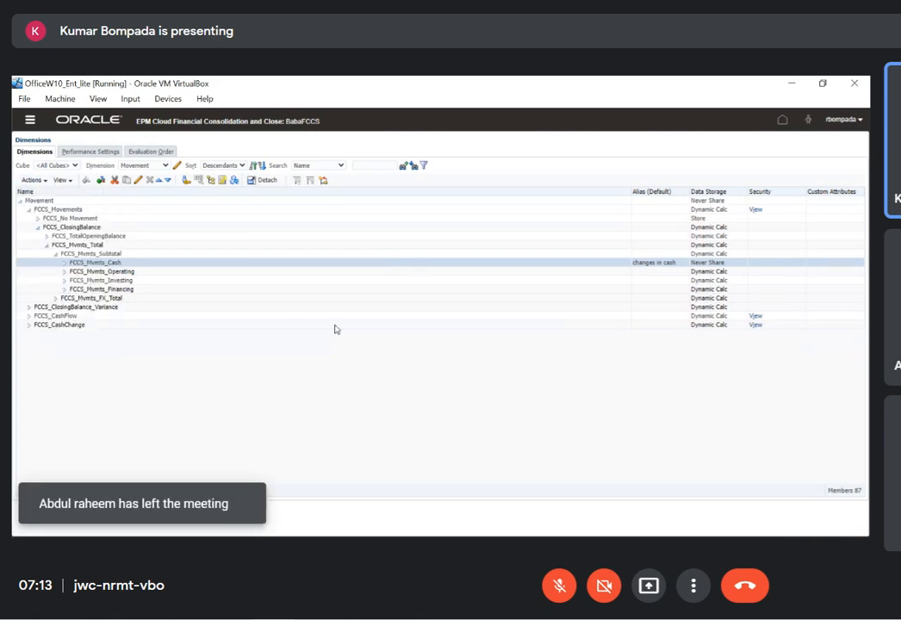
pyautogui.click(354, 245)
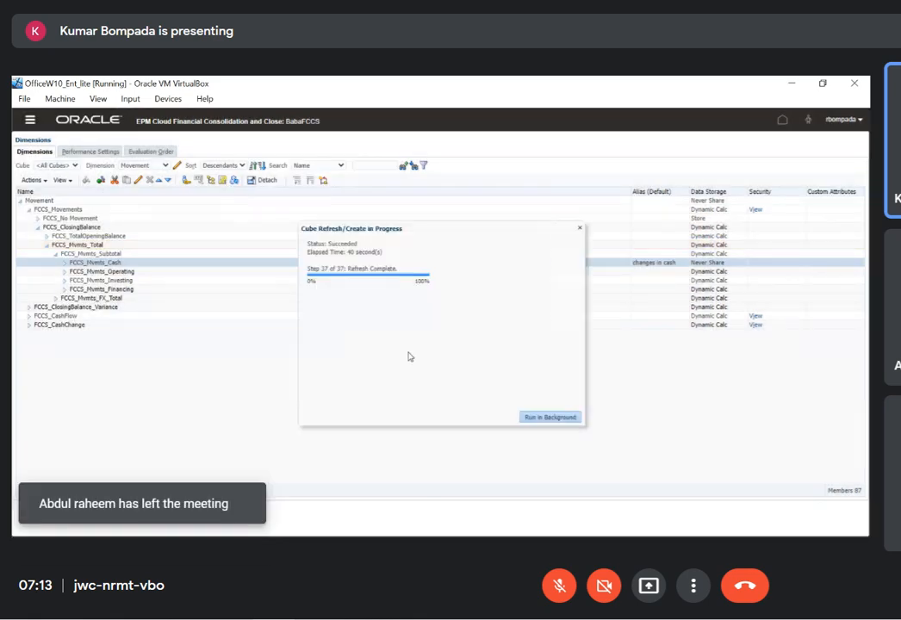
pyautogui.hotkey('alt', 'Tab')
pyautogui.hotkey('alt', 'Tab')
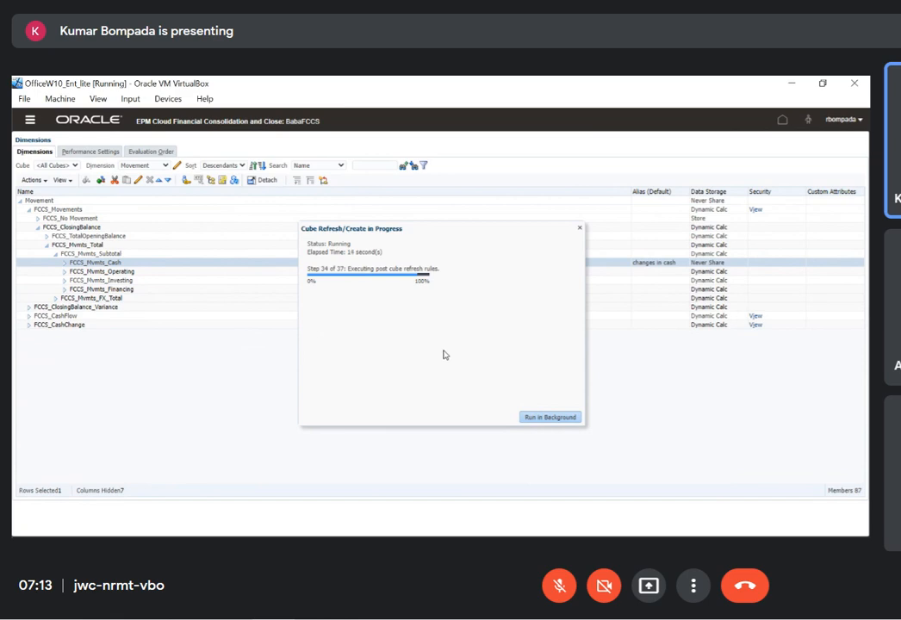
# In the Excel Consolprod sheet, clear the dimension names View through Multi-GAAP from cells C2:H2
pyautogui.hotkey('alt', 'Tab')
pyautogui.click(194, 245)
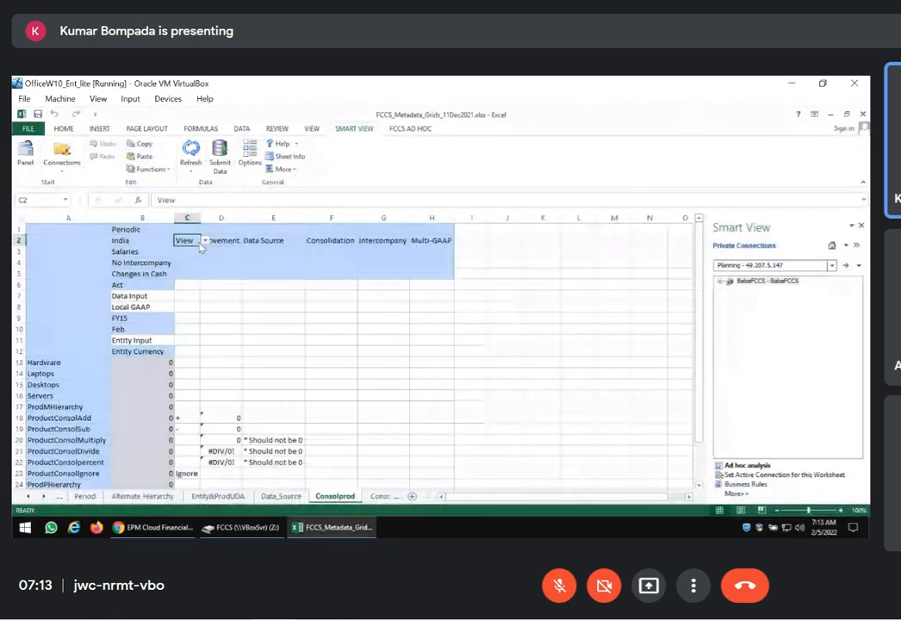
pyautogui.moveTo(201, 244); pyautogui.dragTo(435, 242)
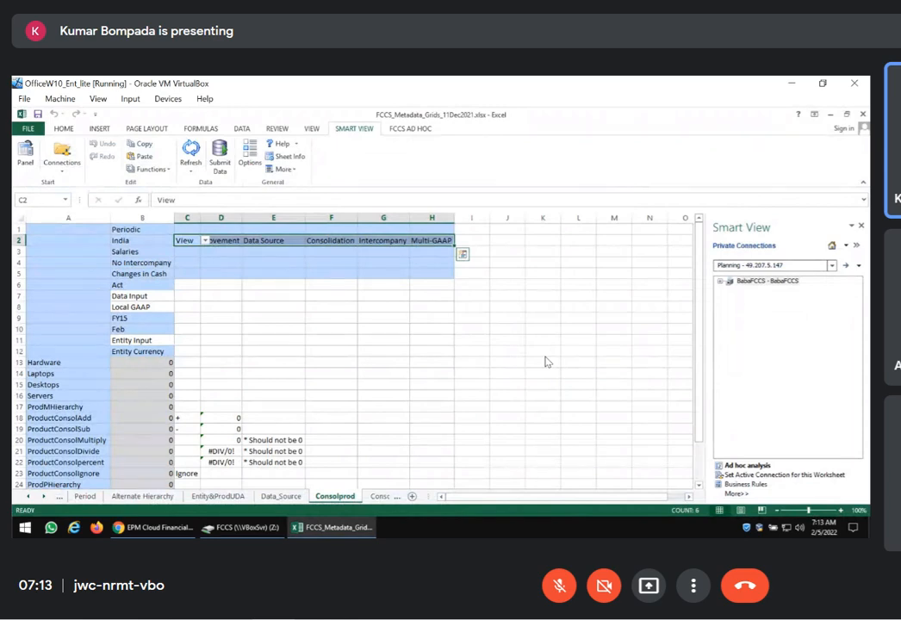
pyautogui.press('Delete')
pyautogui.click(336, 365)
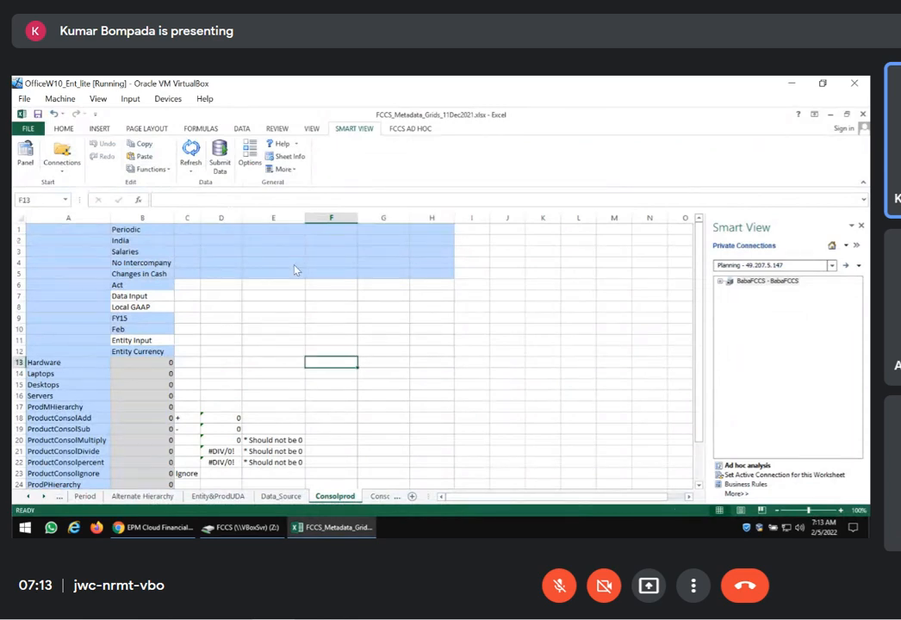
# Close the completed database refresh in FCCS and refresh the Consolprod Smart View grid in Excel
pyautogui.hotkey('alt', 'Tab')
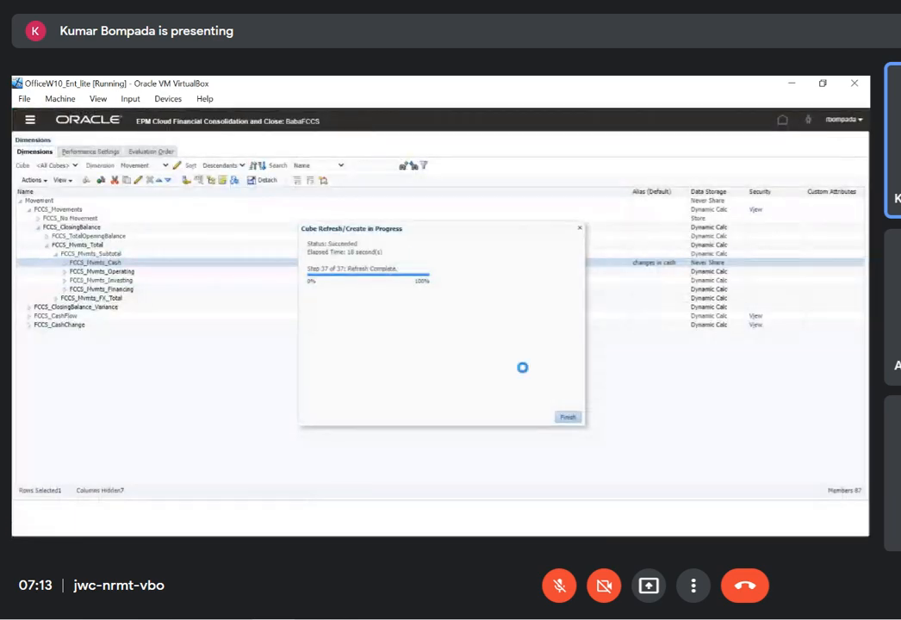
pyautogui.click(567, 417)
pyautogui.hotkey('alt', 'Tab')
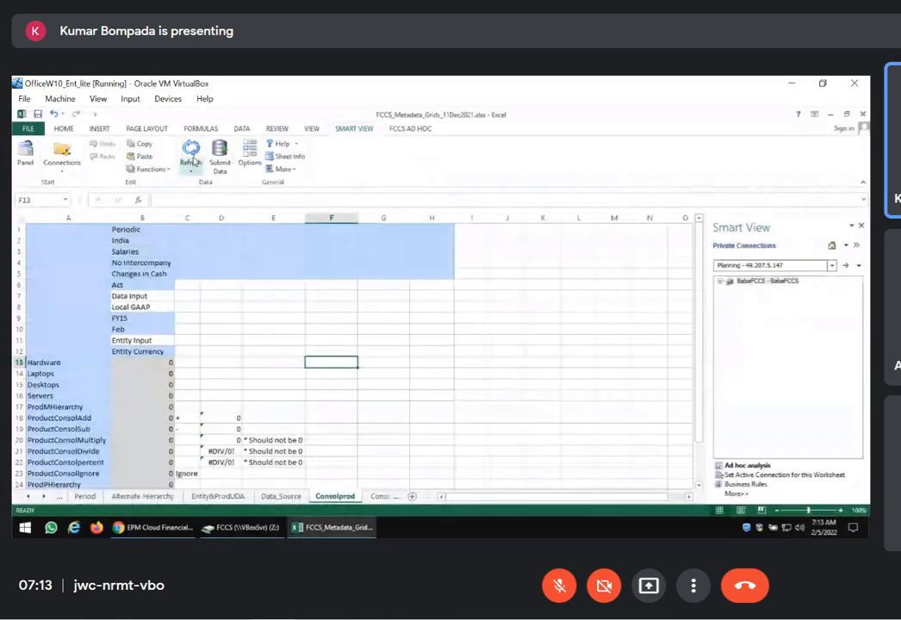
pyautogui.click(193, 155)
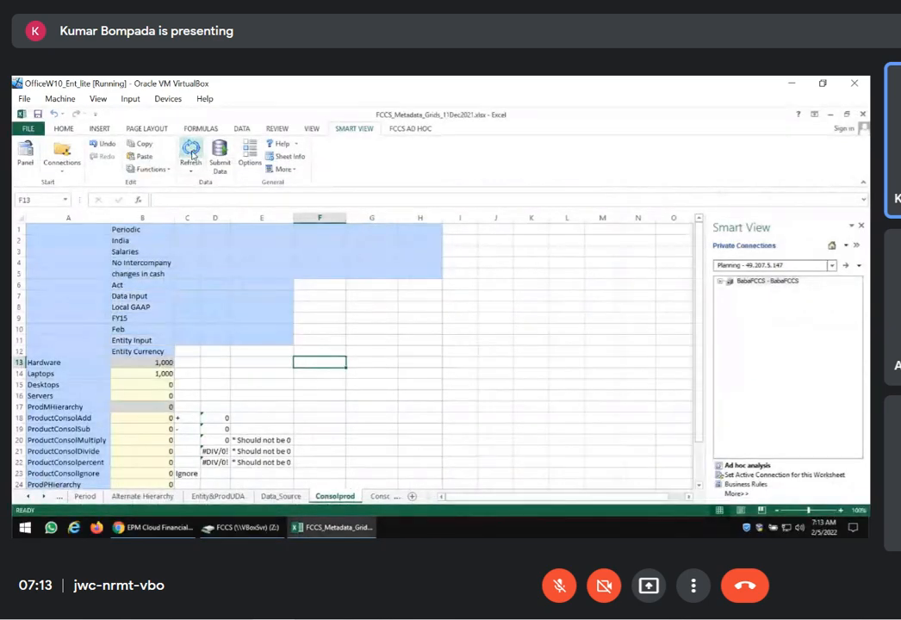
pyautogui.scroll(-2, 225, 305)
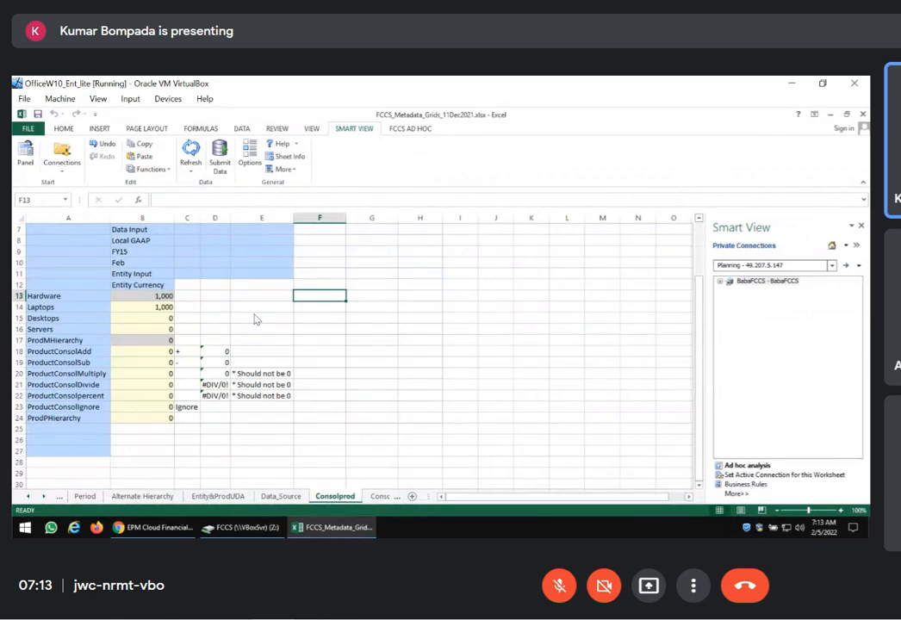
# Change the period in cell B10 of the Consolprod grid to Jan and refresh the data
pyautogui.scroll(2, 254, 317)
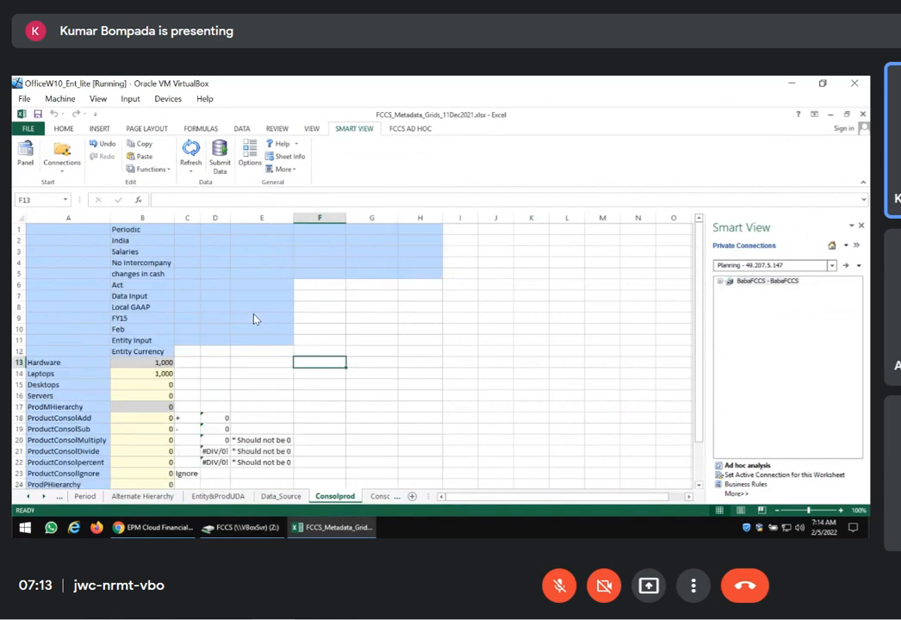
pyautogui.click(133, 321)
pyautogui.click(134, 329)
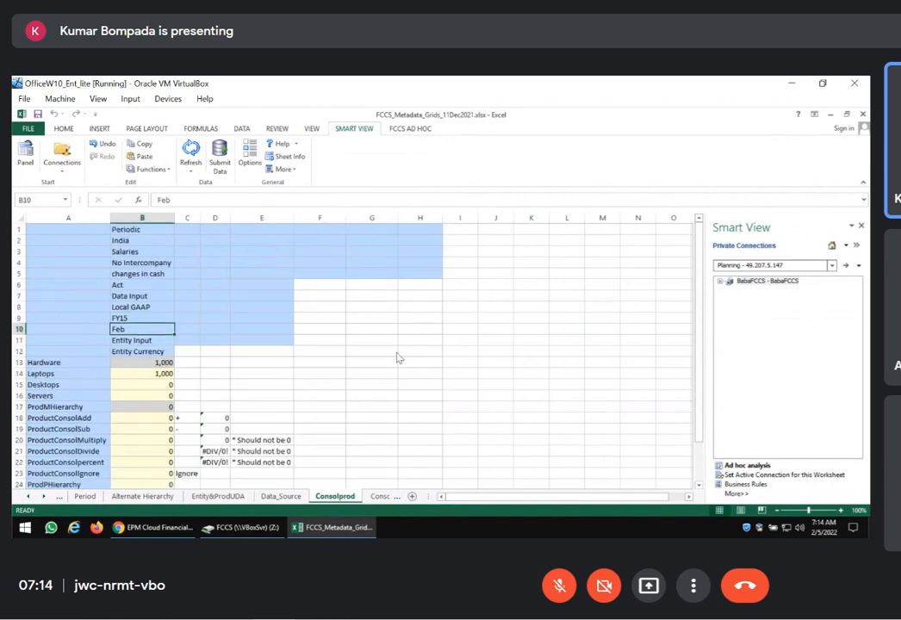
pyautogui.write('Jan')
pyautogui.press('Return')
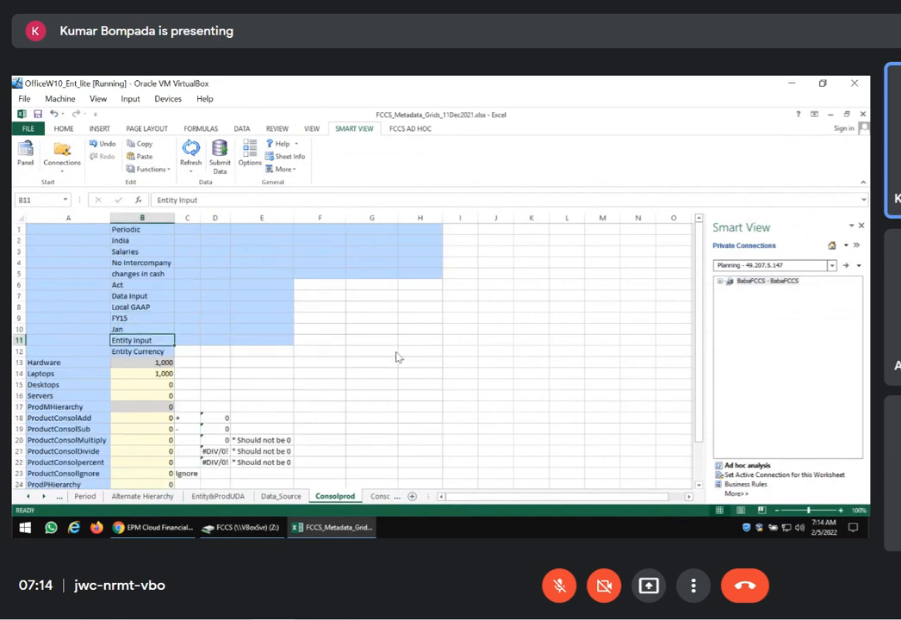
pyautogui.click(191, 149)
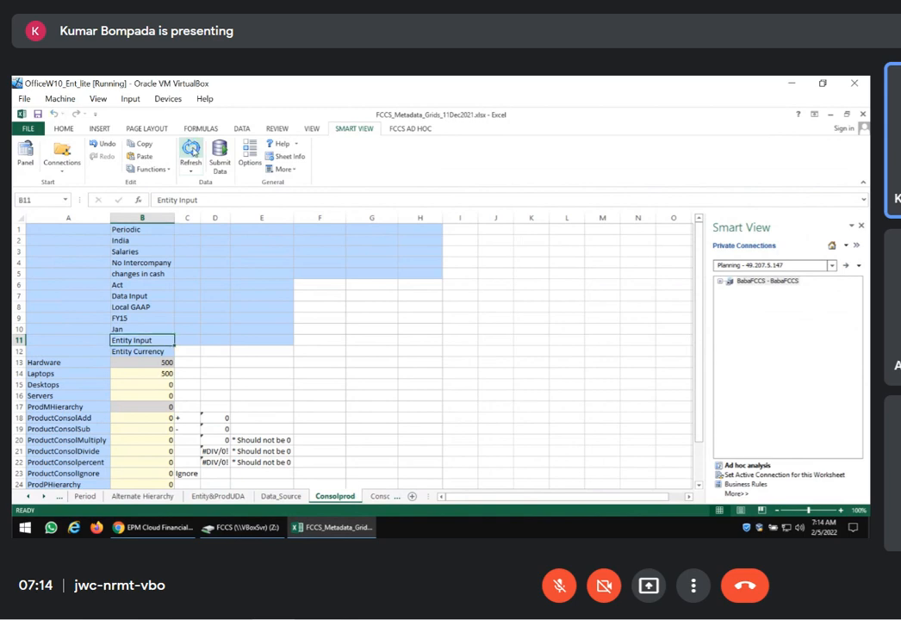
# Set the period in cell B10 to Apr, refresh the grid, and look over the product rows
pyautogui.click(133, 331)
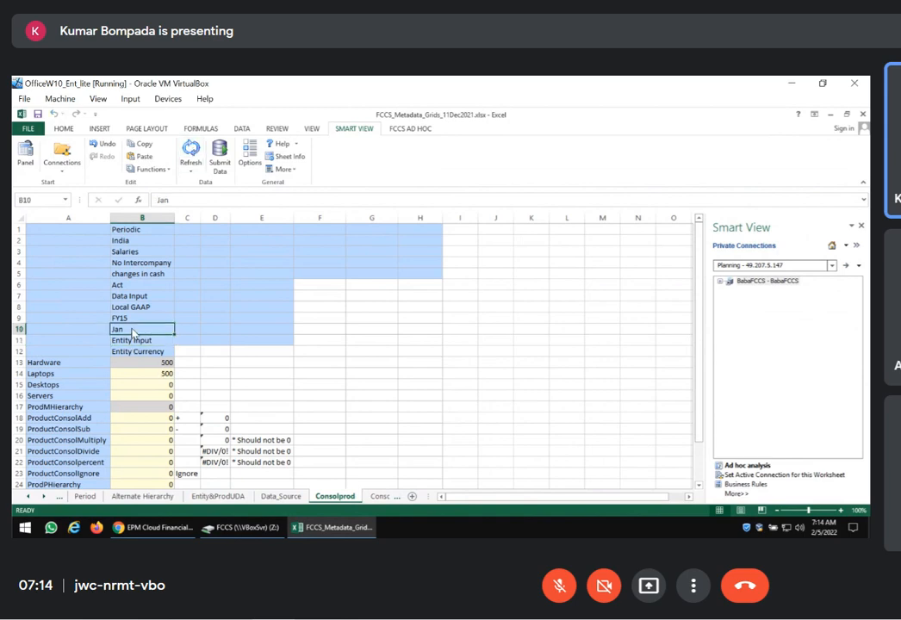
pyautogui.write('Ap')
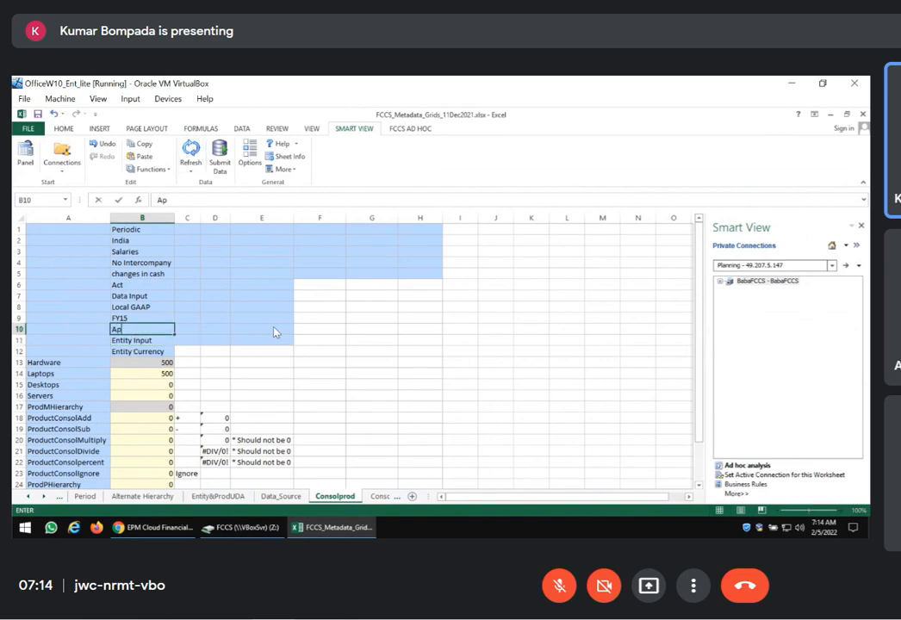
pyautogui.write('r')
pyautogui.press('Return')
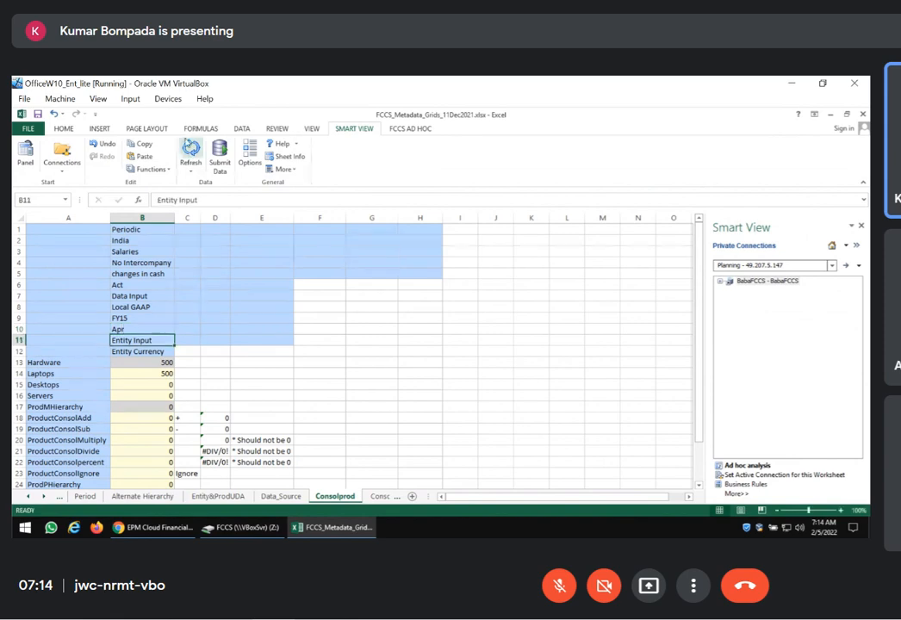
pyautogui.click(190, 155)
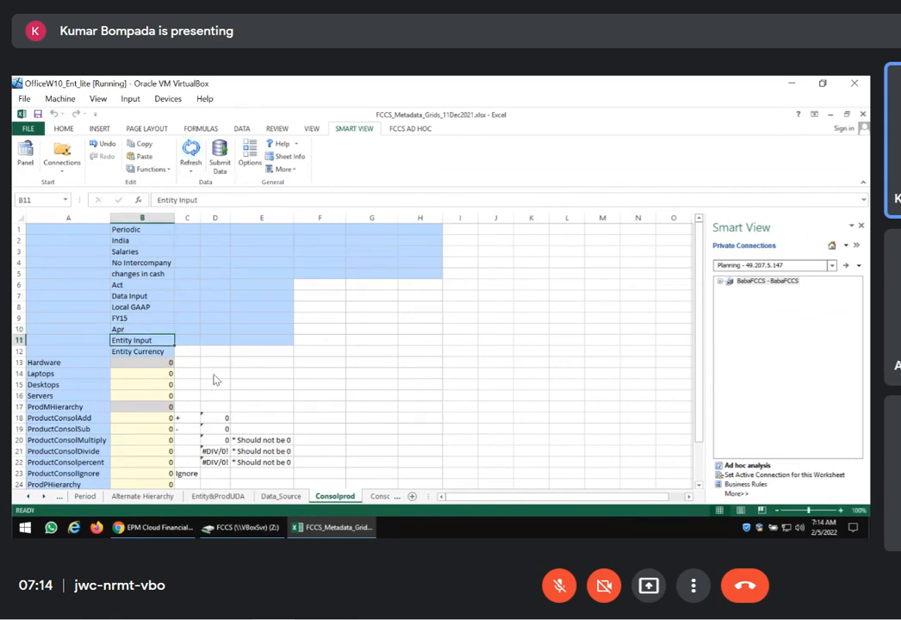
pyautogui.scroll(-1, 169, 361)
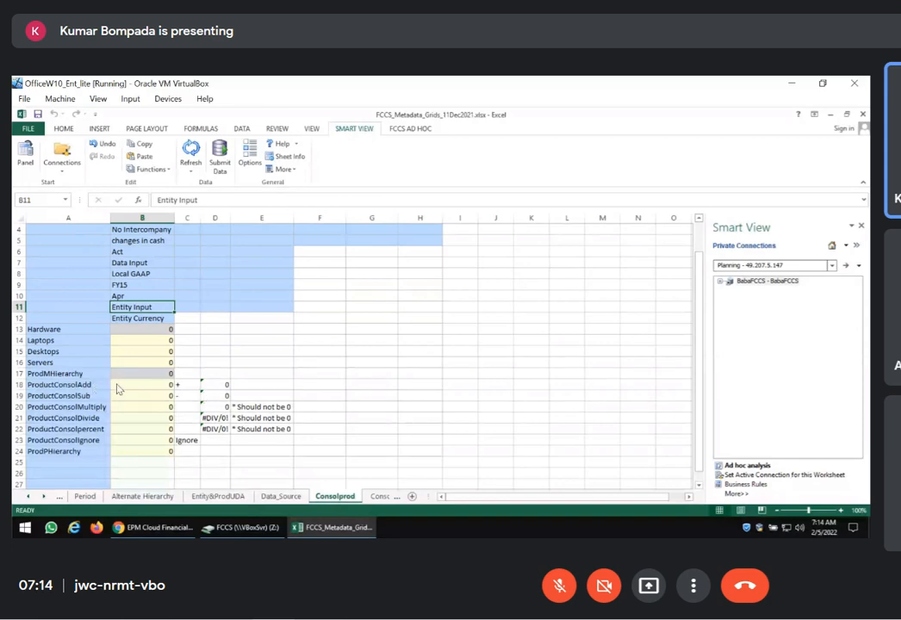
# Switch to the FCCS browser window, display the Product dimension, and expand ProdMHierarchy
pyautogui.moveTo(138, 528)
pyautogui.click(146, 430)
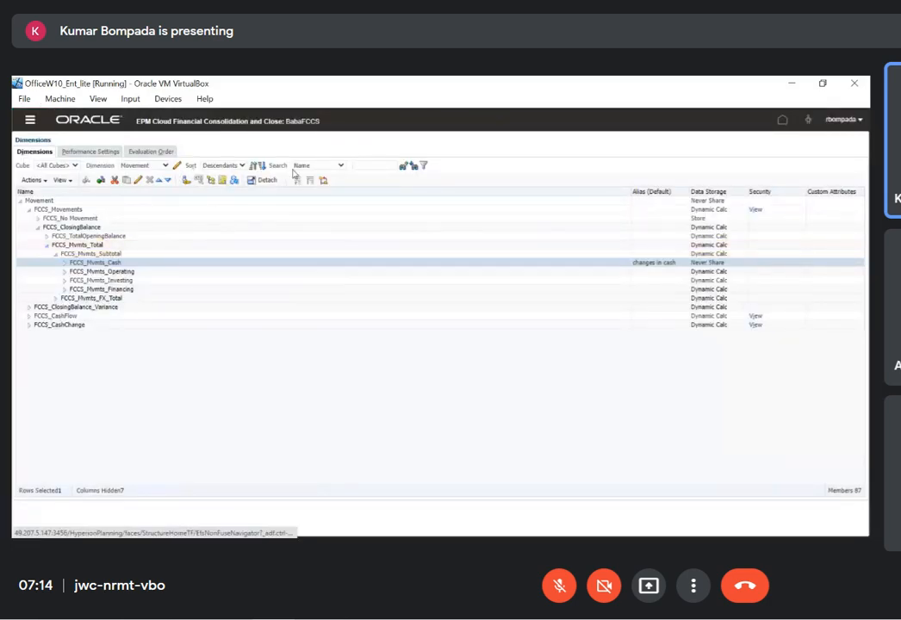
pyautogui.click(164, 164)
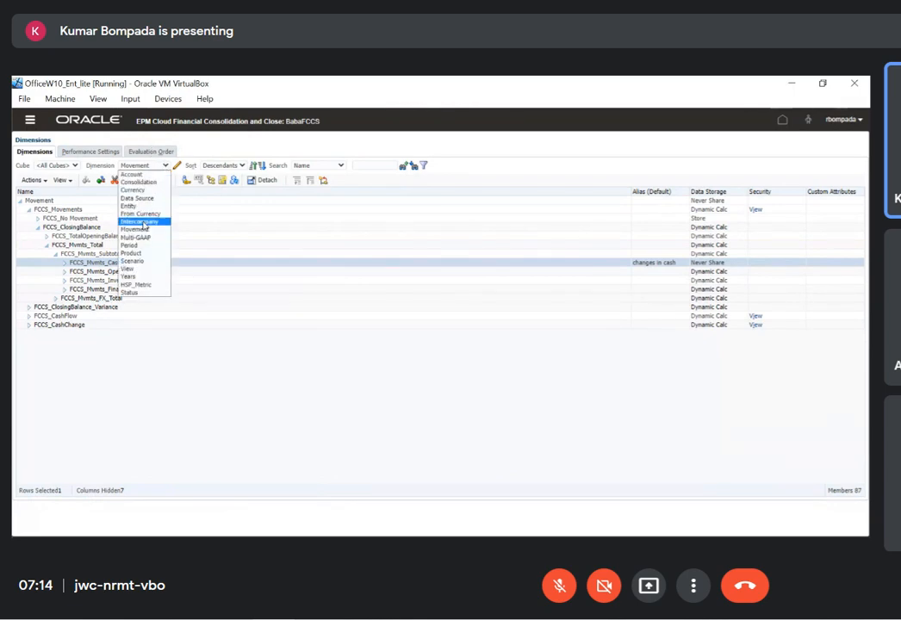
pyautogui.click(134, 253)
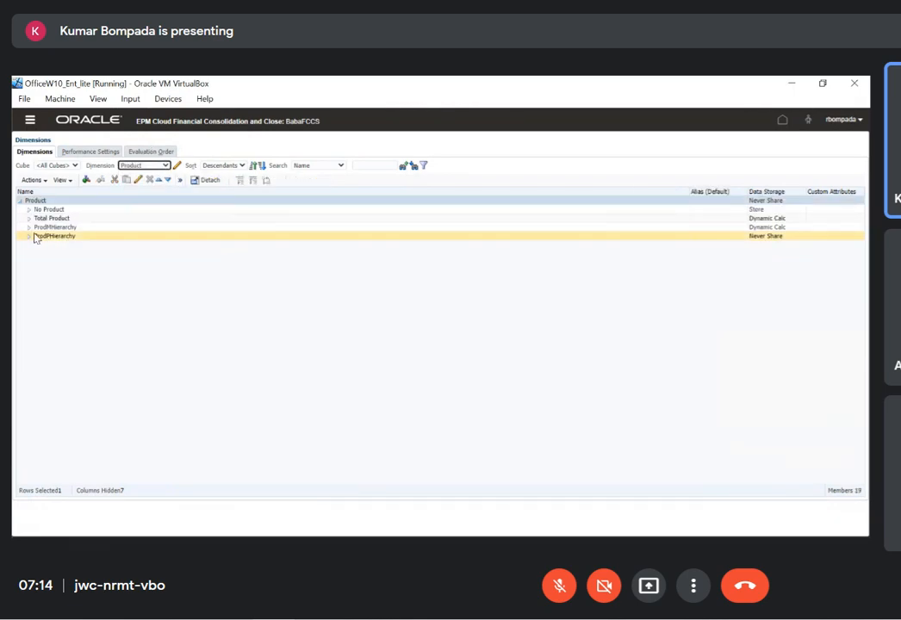
pyautogui.click(28, 227)
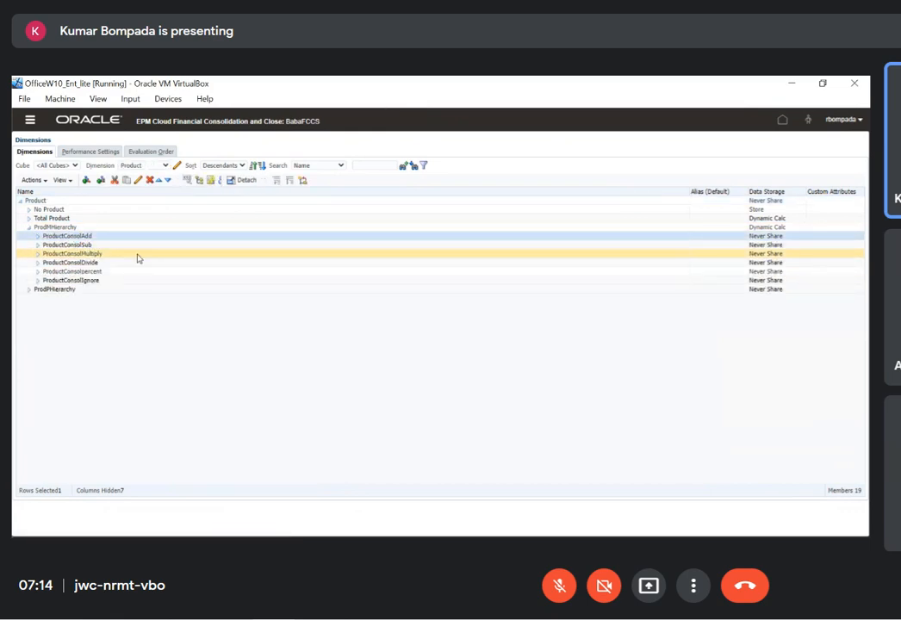
# Check the Consol operators of ProductConsolAdd and ProductConsolSub in their member properties, and return to Excel
pyautogui.click(137, 180)
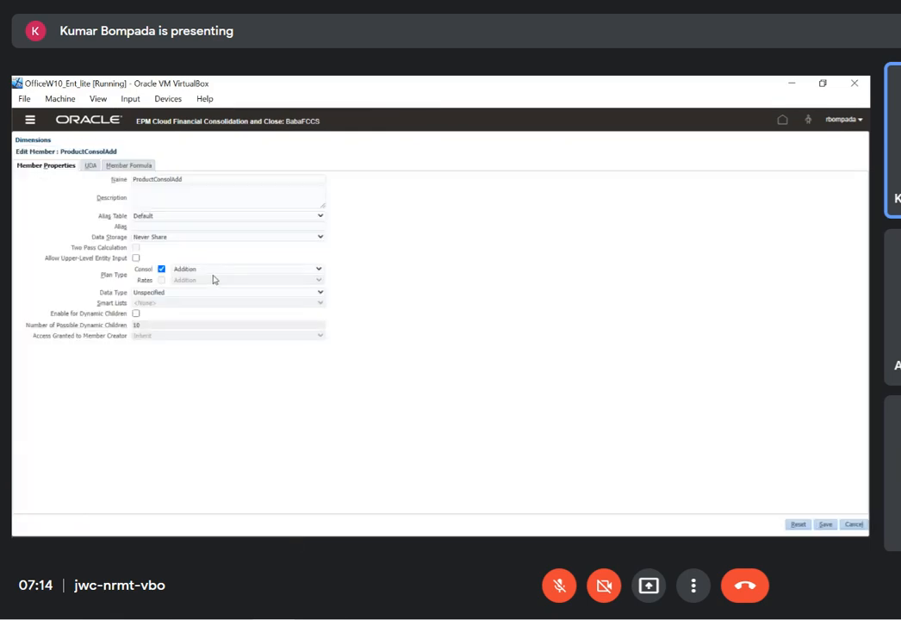
pyautogui.click(848, 525)
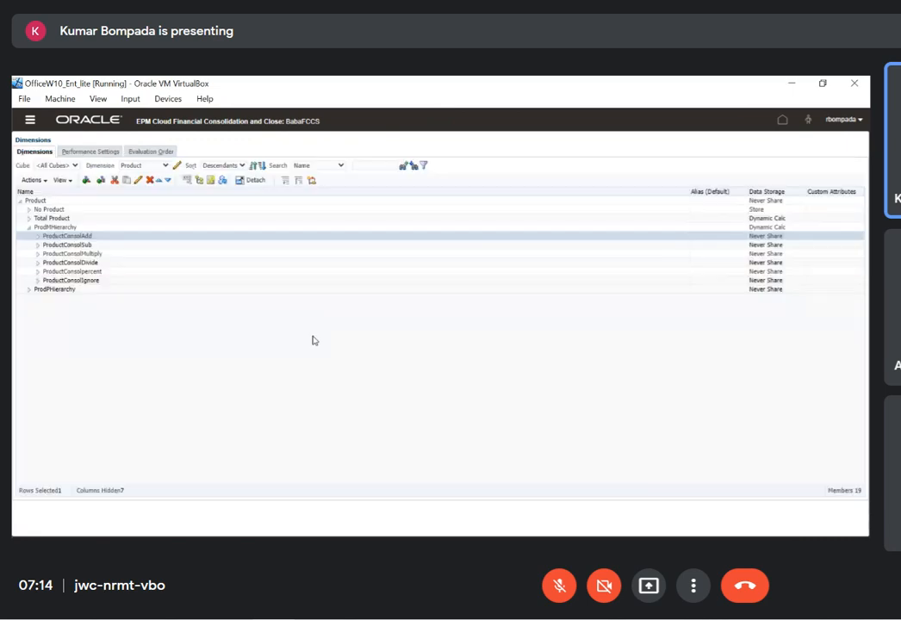
pyautogui.click(90, 245)
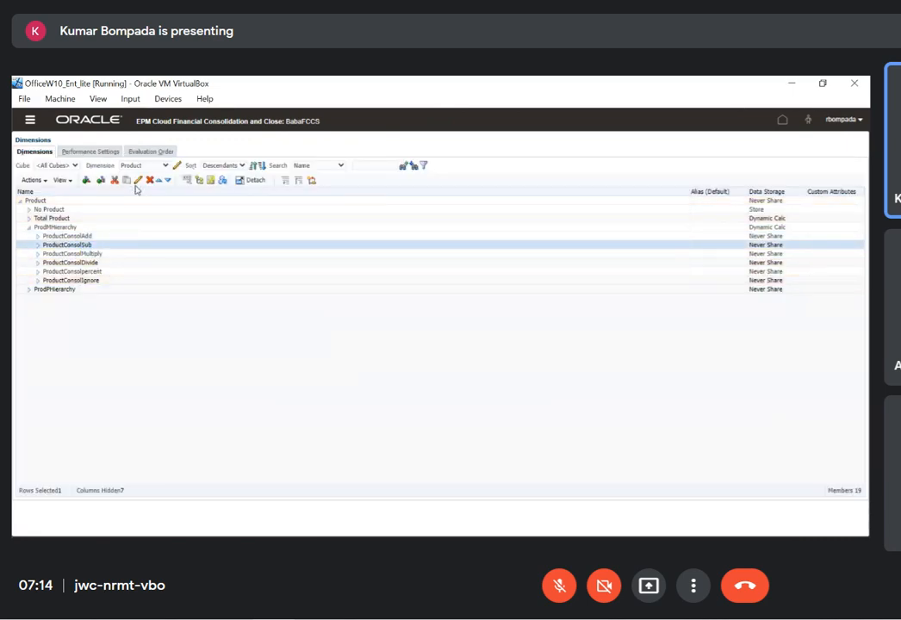
pyautogui.click(137, 181)
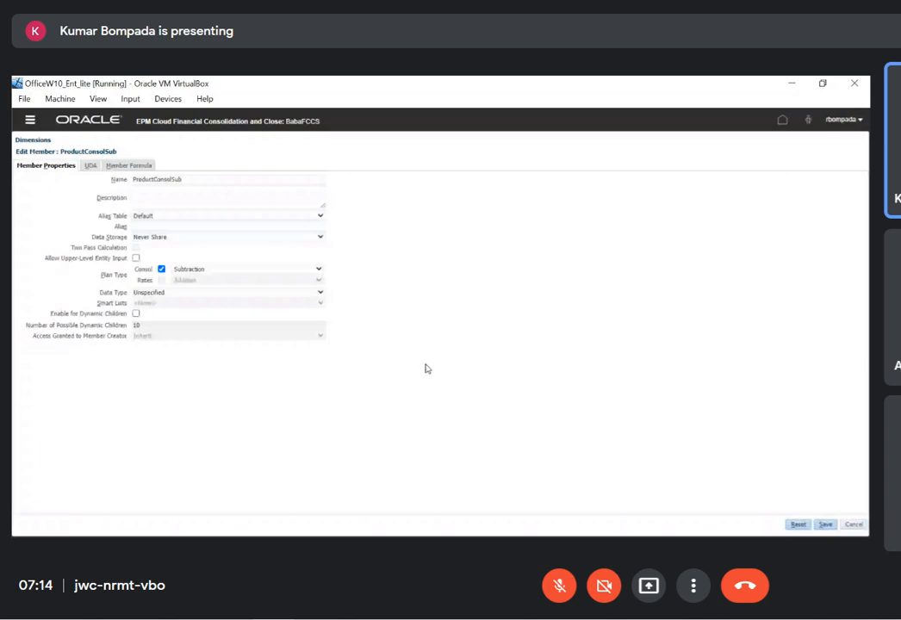
pyautogui.hotkey('alt', 'Tab')
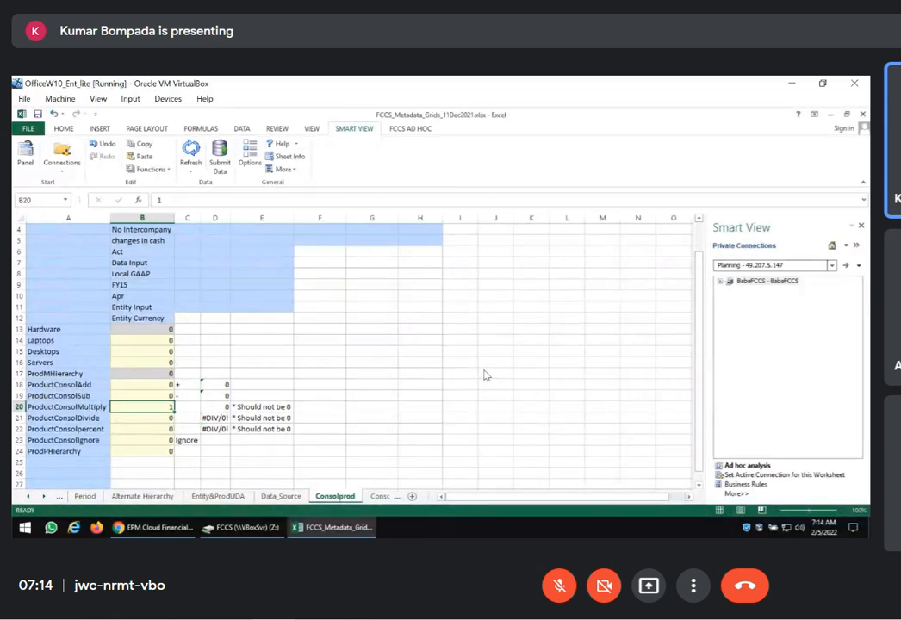
# Try entering 1 for ProductConsolMultiply and refreshing the Consolprod grid
pyautogui.write('1')
pyautogui.press('Return')
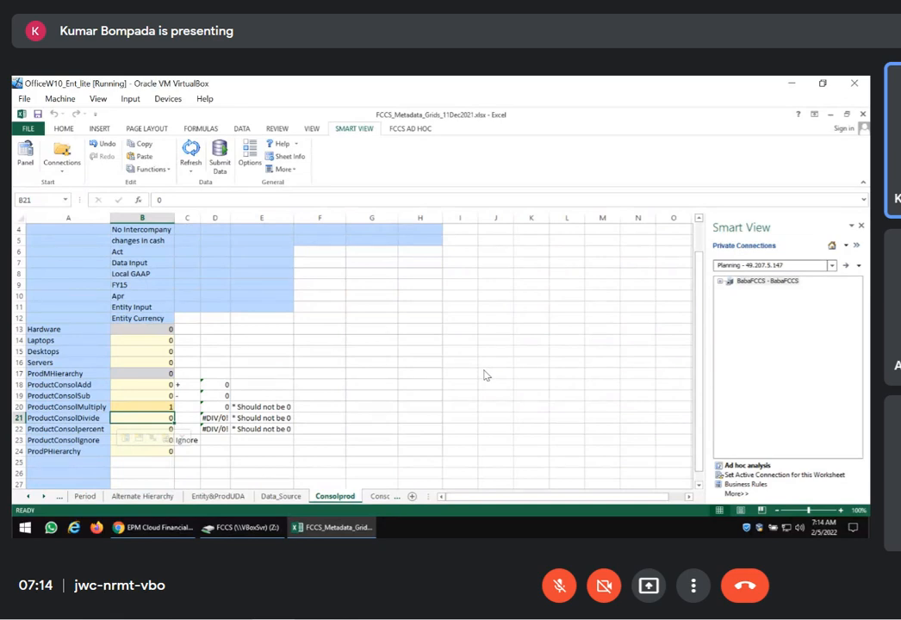
pyautogui.click(190, 155)
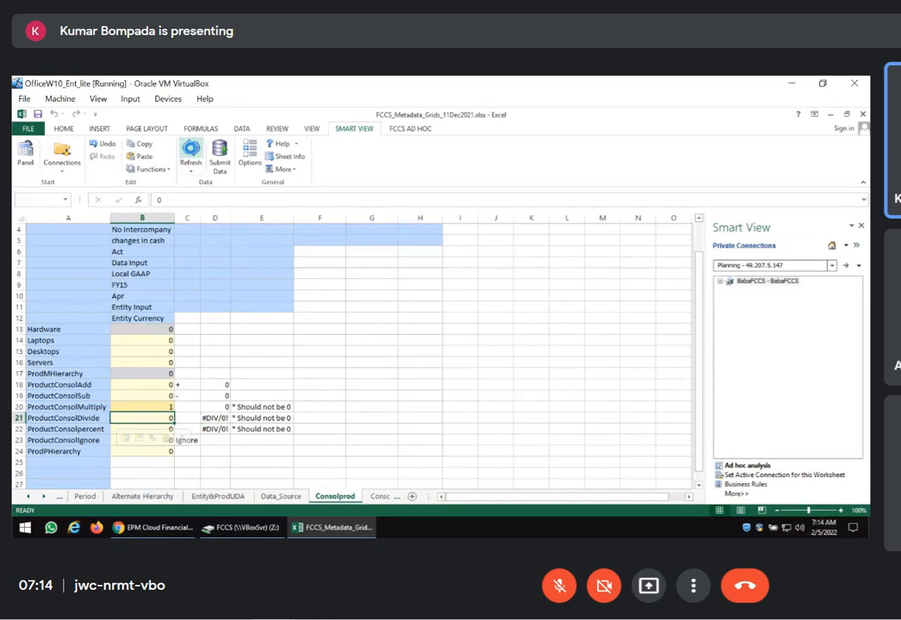
# Enter 100 for ProductConsolAdd in the Apr column and submit the data
pyautogui.click(164, 384)
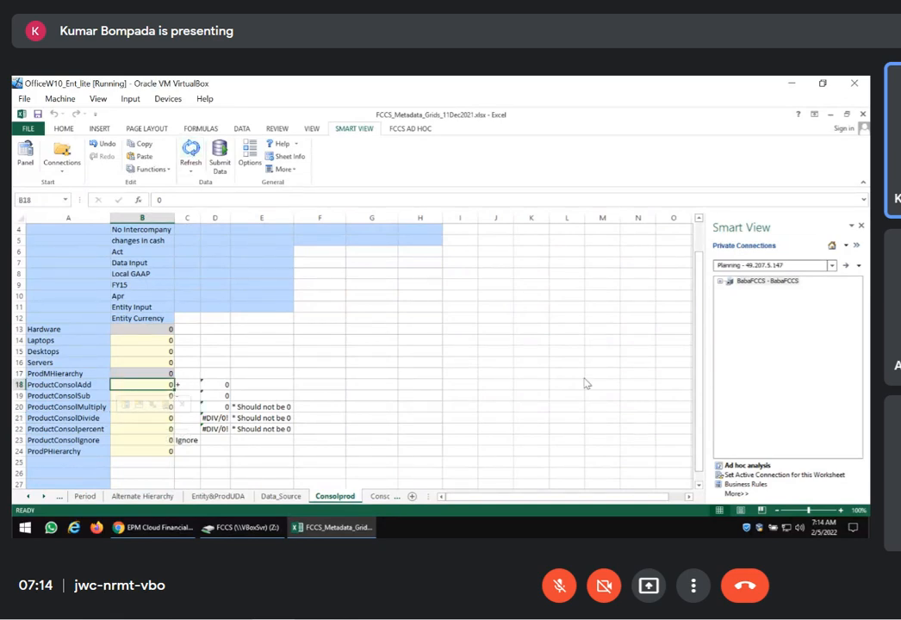
pyautogui.write('100')
pyautogui.press('Return')
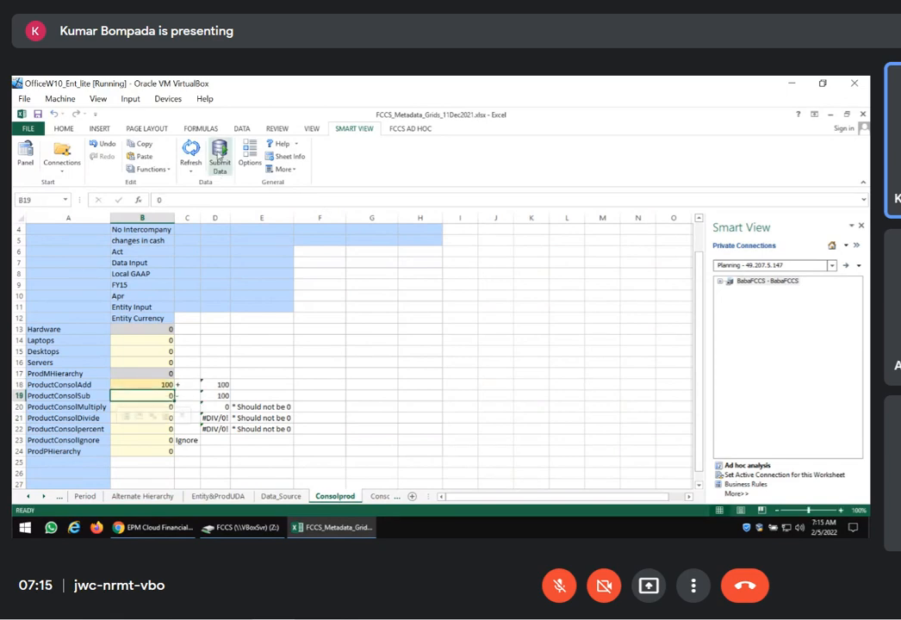
pyautogui.click(220, 157)
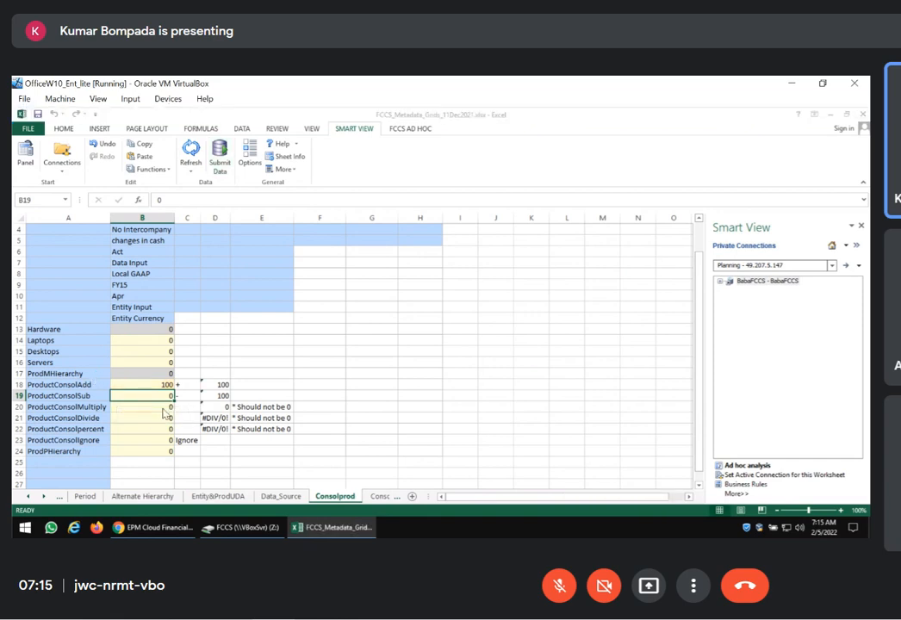
# Enter 100 each for Laptops, Desktops and Servers, submit the data, and compare ProductConsolAdd with its parent ProdMHierarchy
pyautogui.click(142, 341)
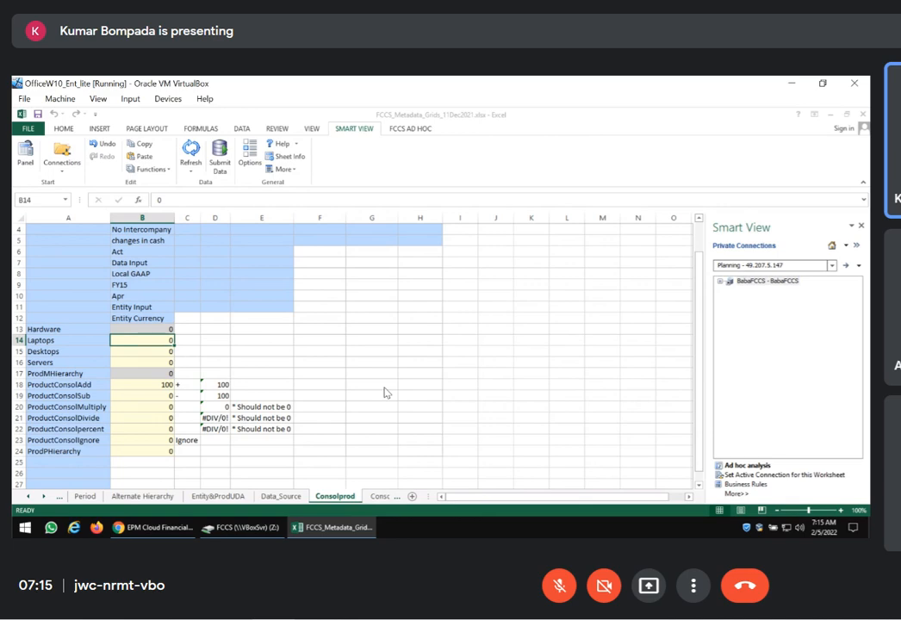
pyautogui.write('100')
pyautogui.press('Return')
pyautogui.write('100')
pyautogui.press('Return')
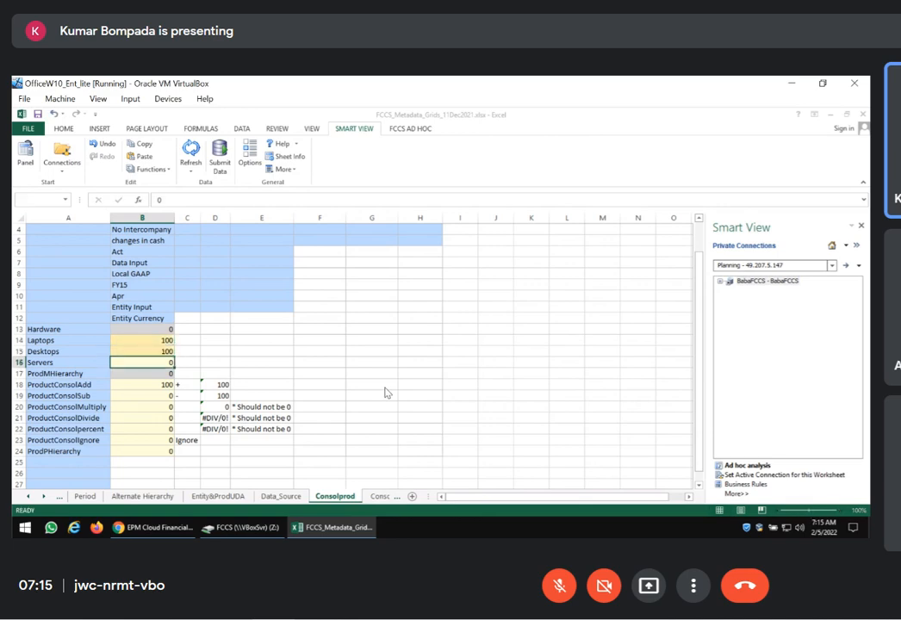
pyautogui.write('100')
pyautogui.press('Return')
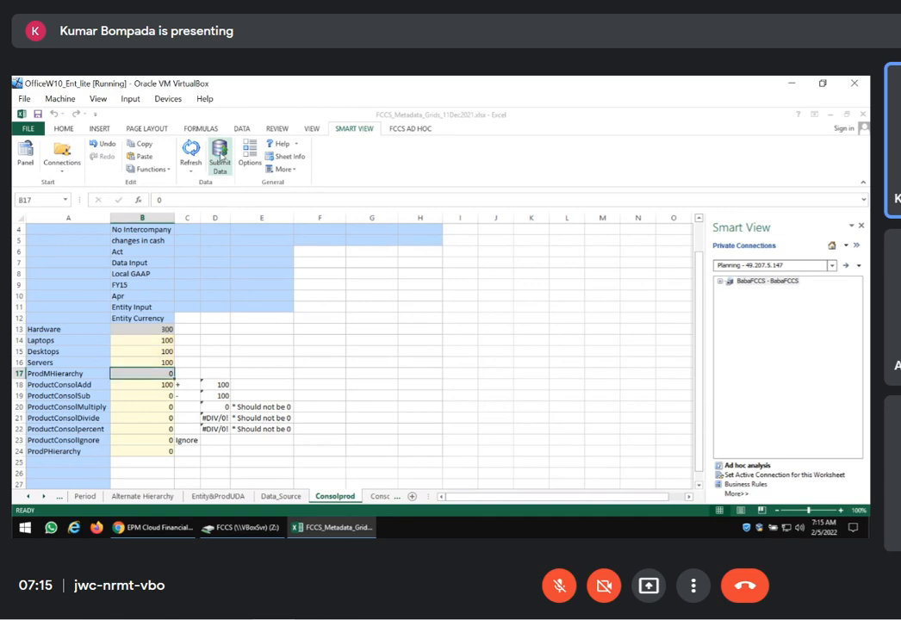
pyautogui.click(140, 390)
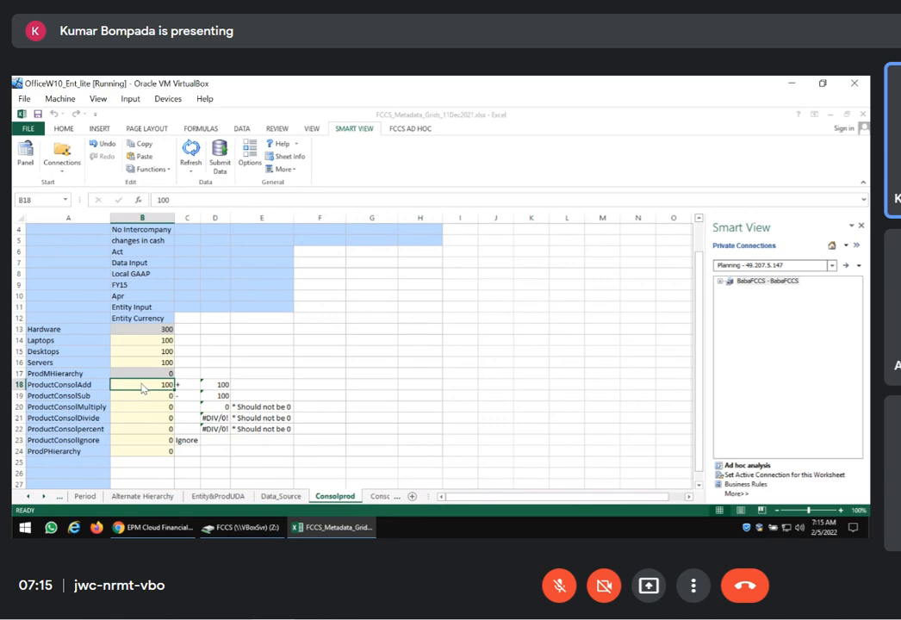
pyautogui.click(137, 376)
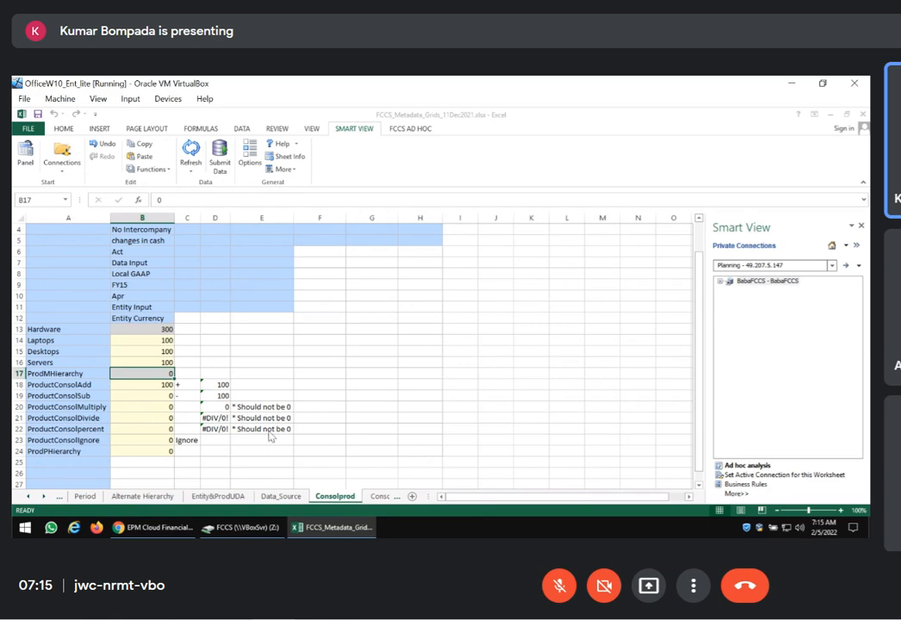
# Enter 1 for ProductConsolMultiply and submit the data
pyautogui.click(144, 406)
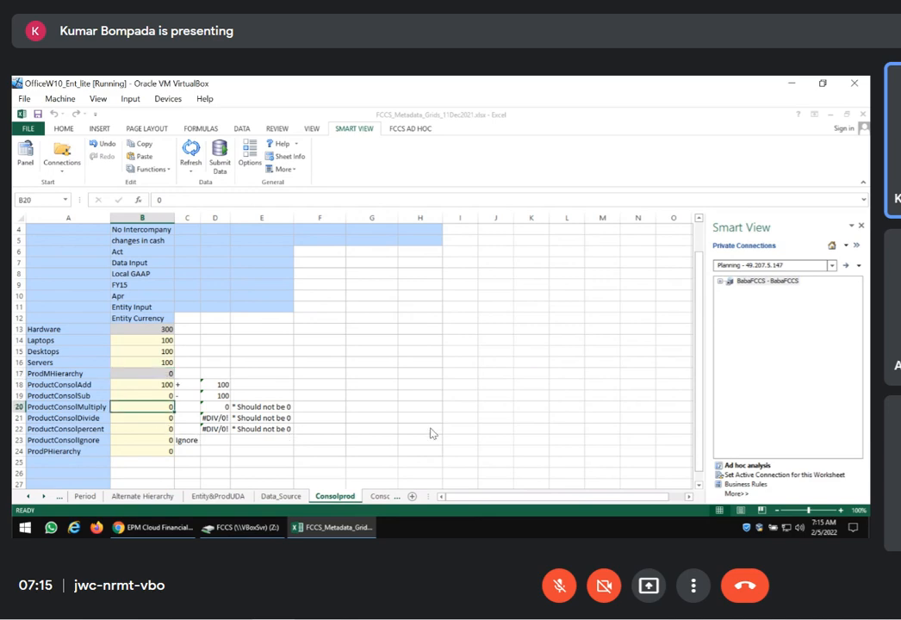
pyautogui.write('1')
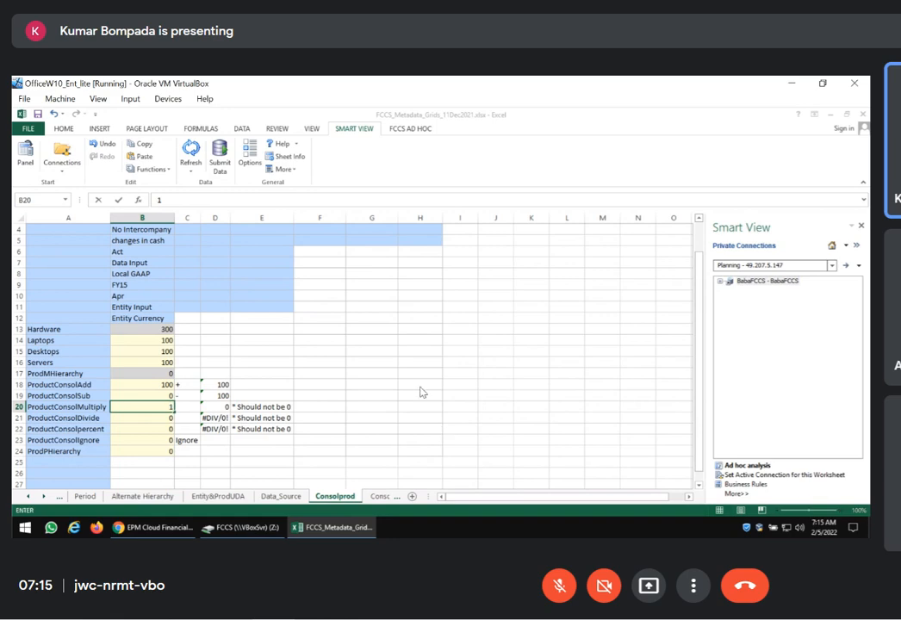
pyautogui.click(420, 384)
pyautogui.click(221, 155)
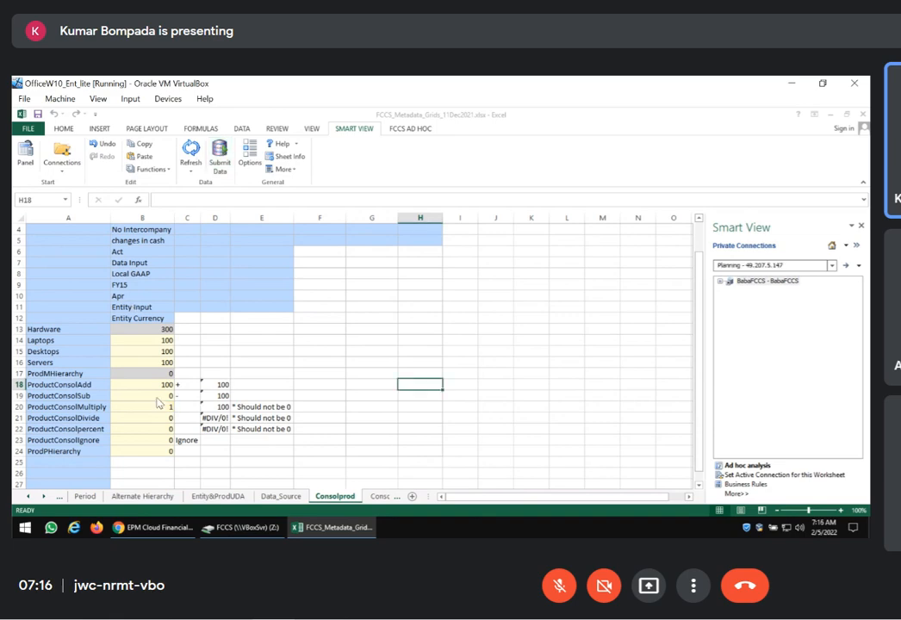
# Enter 1 for both ProductConsolDivide and ProductConsolpercent, and submit the data
pyautogui.click(148, 419)
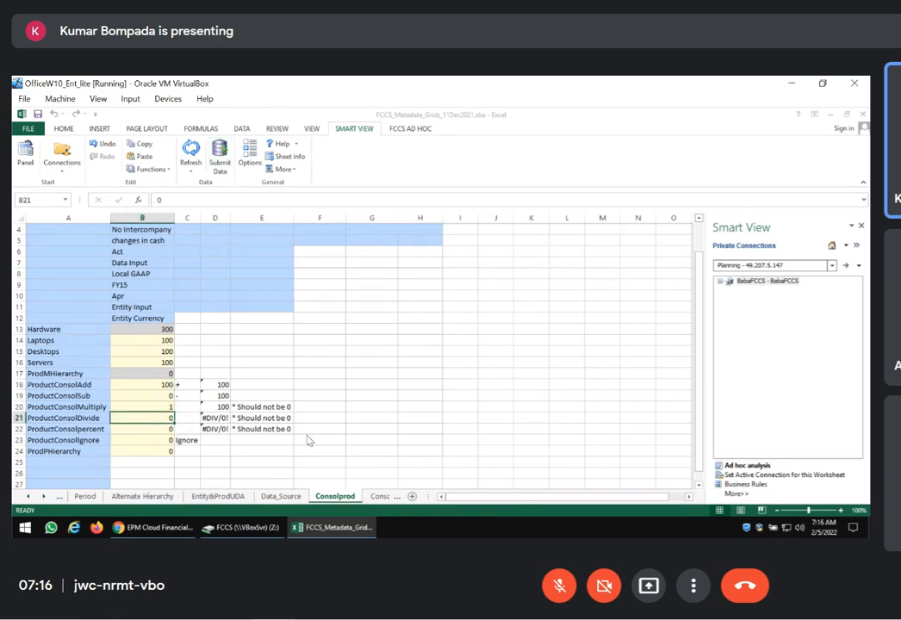
pyautogui.write('1')
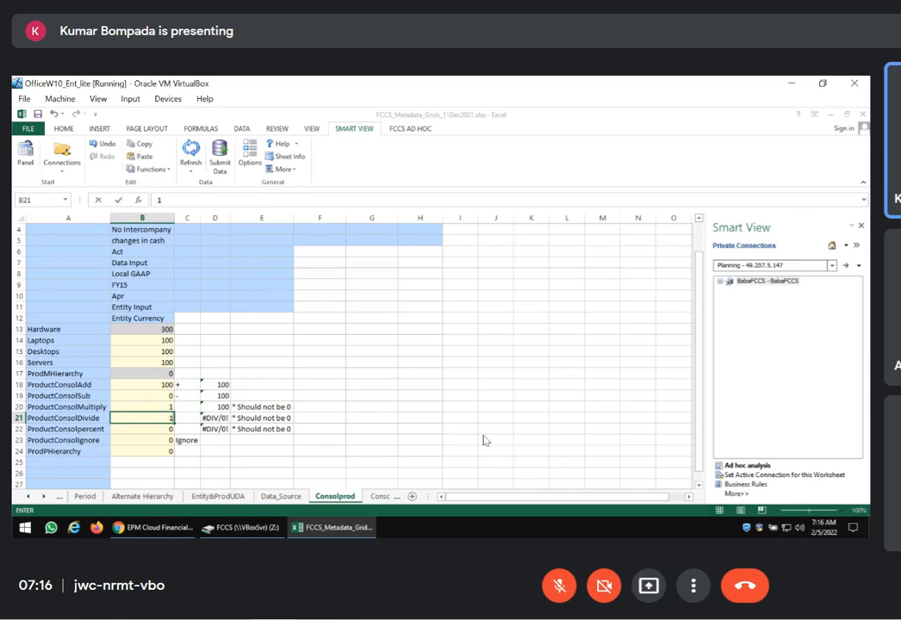
pyautogui.press('Return')
pyautogui.write('1')
pyautogui.press('Return')
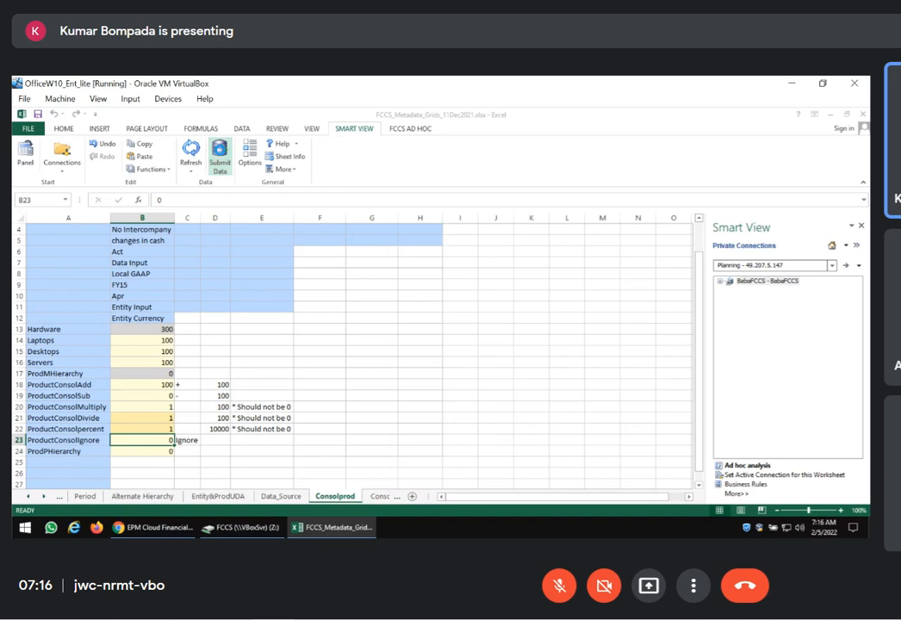
pyautogui.click(220, 155)
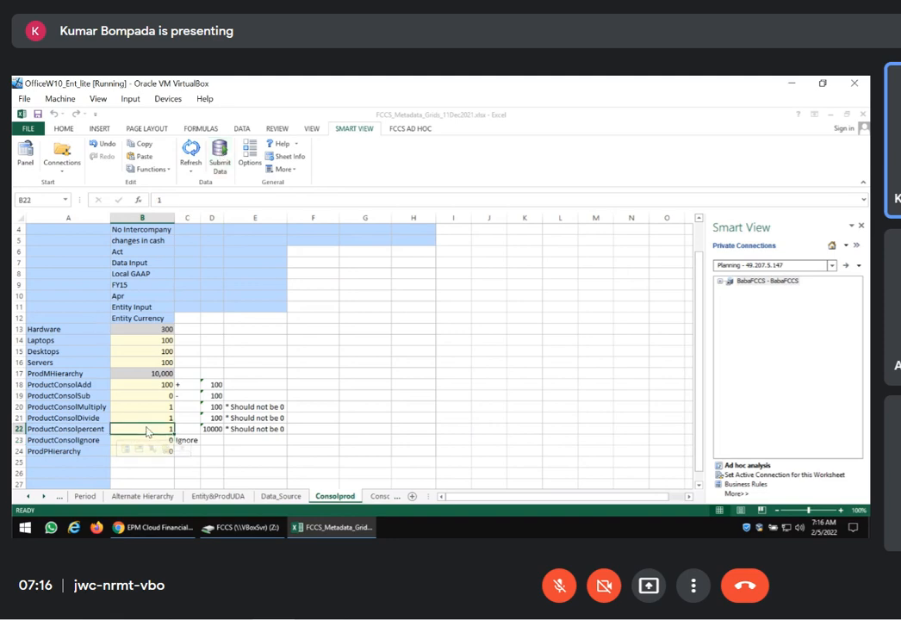
# Inspect the check formula in column D for ProductConsolpercent and leave it as it is
pyautogui.click(212, 428)
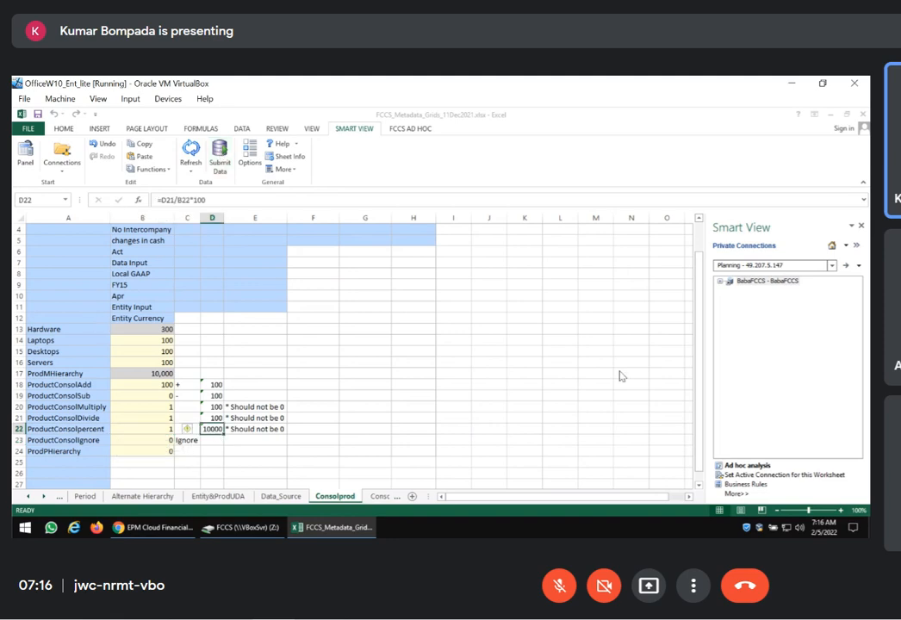
pyautogui.press('F2')
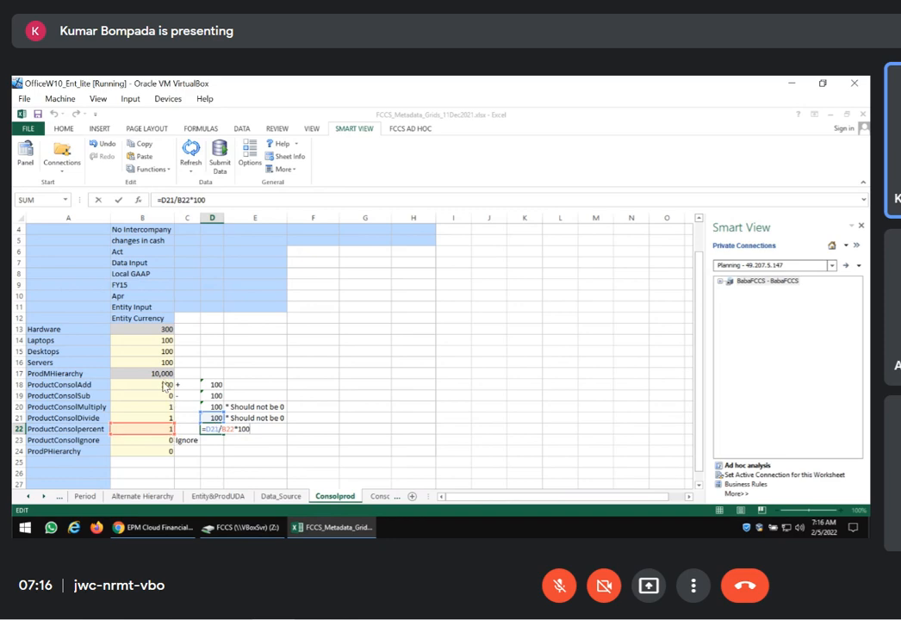
pyautogui.click(346, 407)
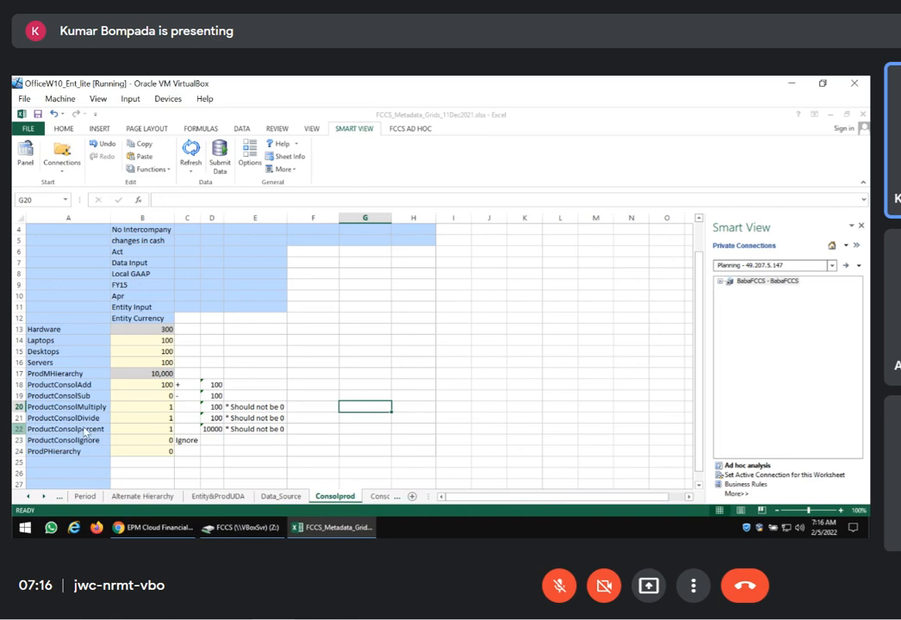
# Enter 500 for ProductConsolSub in the Apr column and submit the data
pyautogui.click(163, 395)
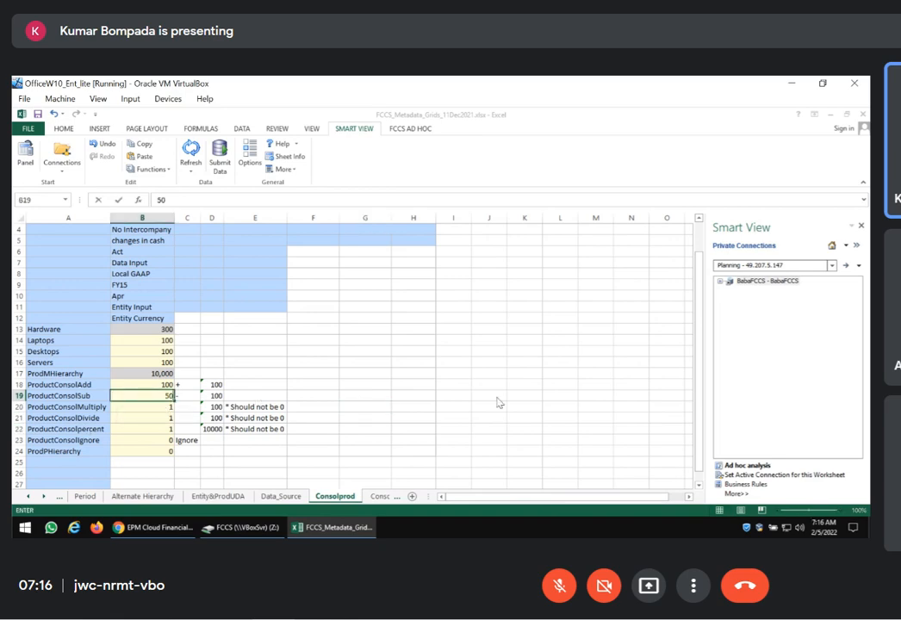
pyautogui.write('500')
pyautogui.press('Return')
pyautogui.click(217, 162)
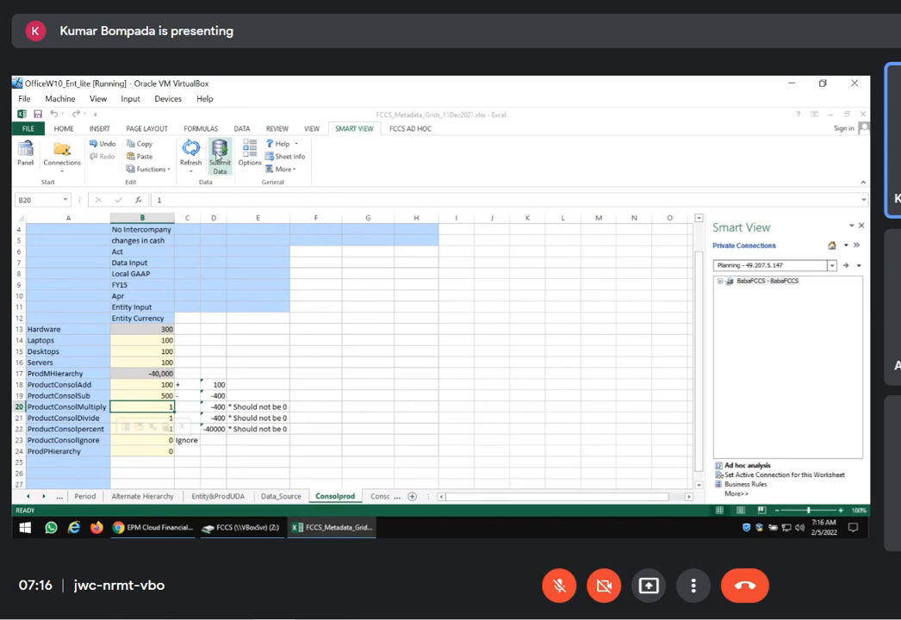
# Check the ProductConsolpercent formula in column D, set ProductConsolSub to 50 and submit the data
pyautogui.click(213, 428)
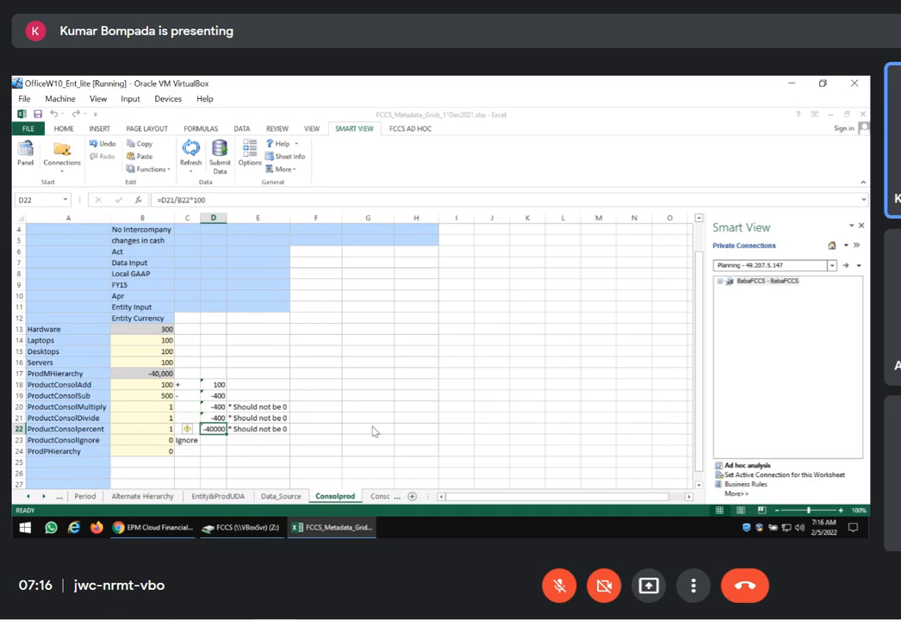
pyautogui.press('Up')
pyautogui.press('Up')
pyautogui.press('Up')
pyautogui.press('Left')
pyautogui.press('Left')
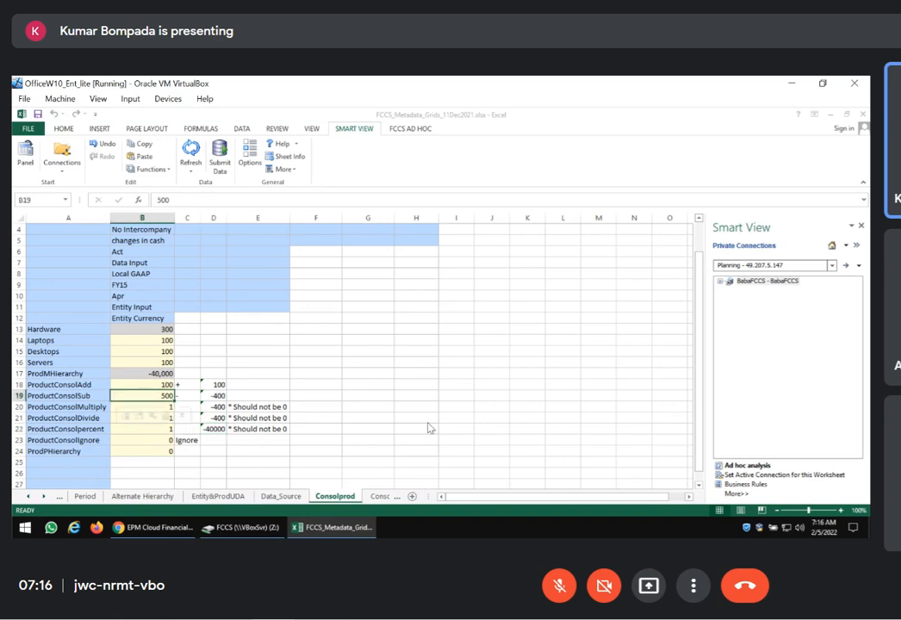
pyautogui.write('50')
pyautogui.press('Return')
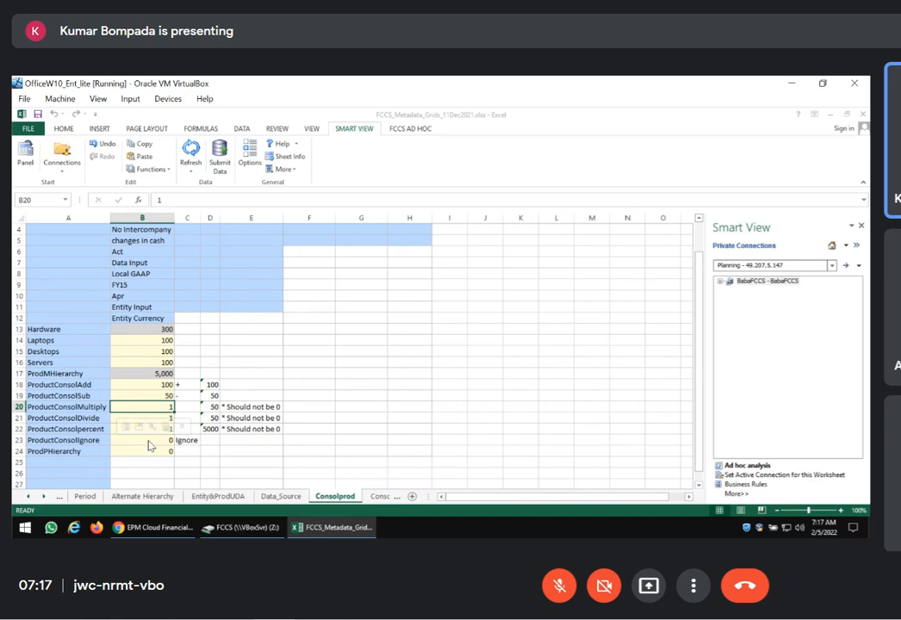
# Review the ProductConsolIgnore row in the grid and glance at the Product dimension in the EPM Cloud browser window
pyautogui.click(148, 441)
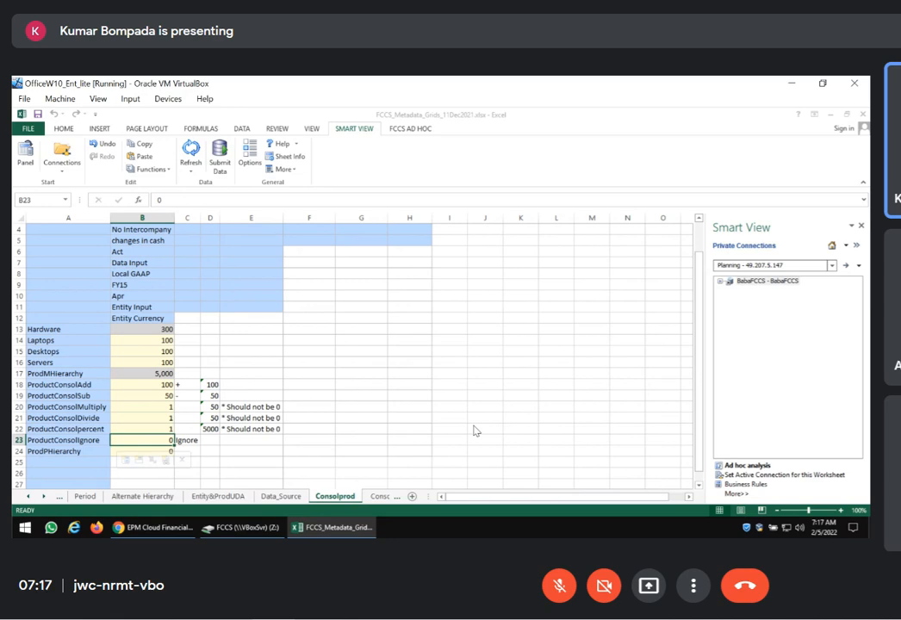
pyautogui.scroll(1, 98, 263)
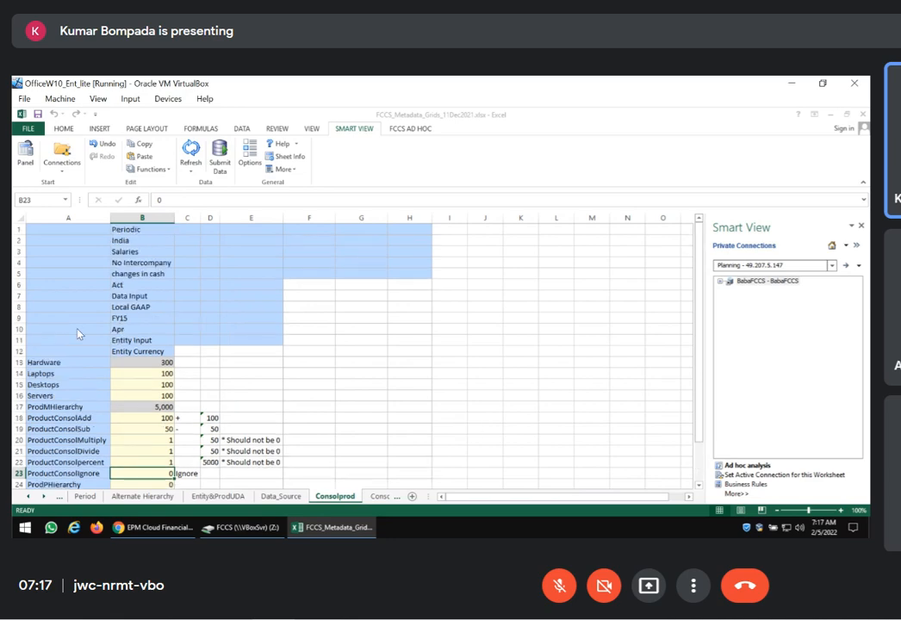
pyautogui.scroll(-1, 174, 330)
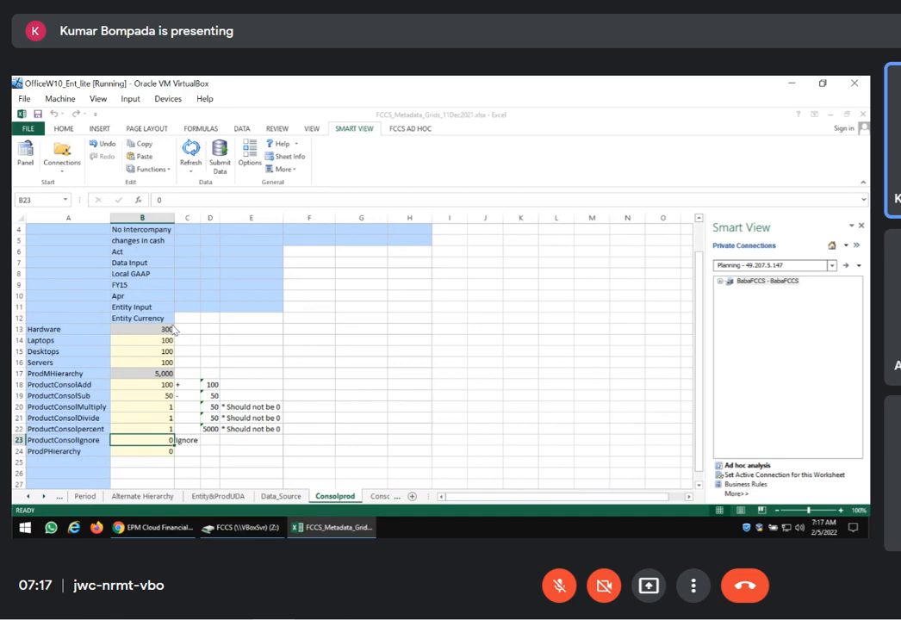
pyautogui.click(99, 444)
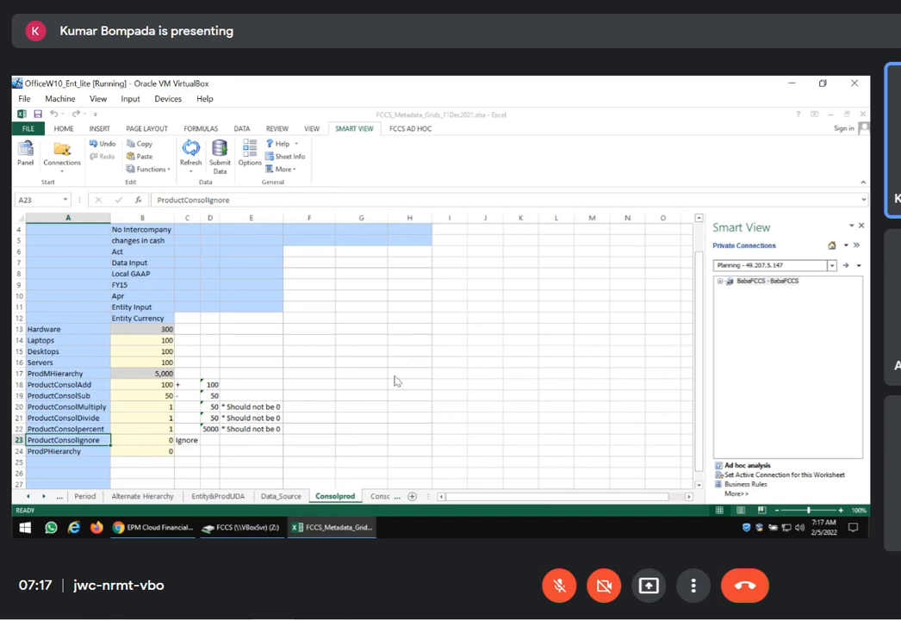
pyautogui.click(155, 527)
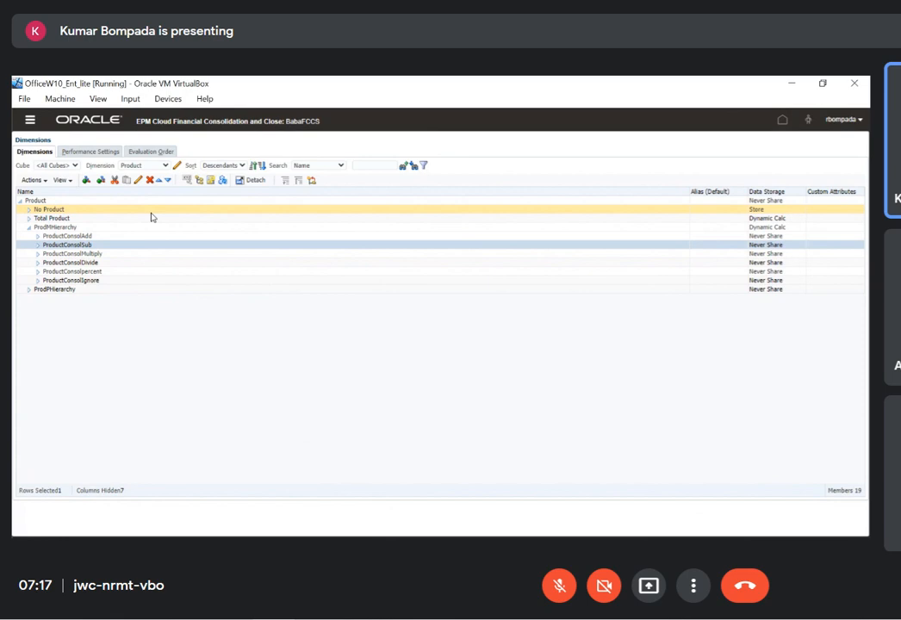
pyautogui.hotkey('alt', 'Tab')
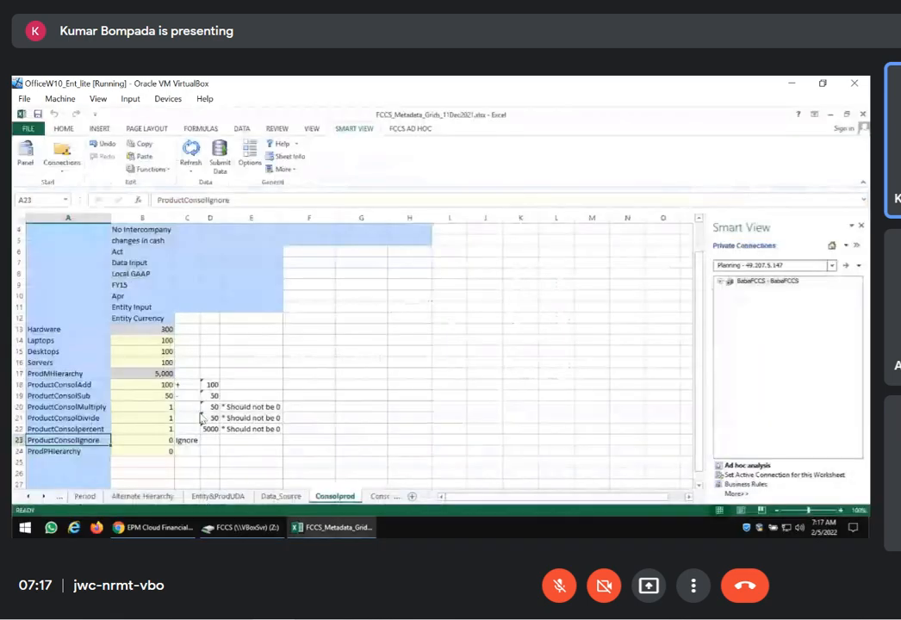
# Examine the column D check formulas one by one for ProductConsolAdd through ProductConsolpercent
pyautogui.scroll(-4, 137, 336)
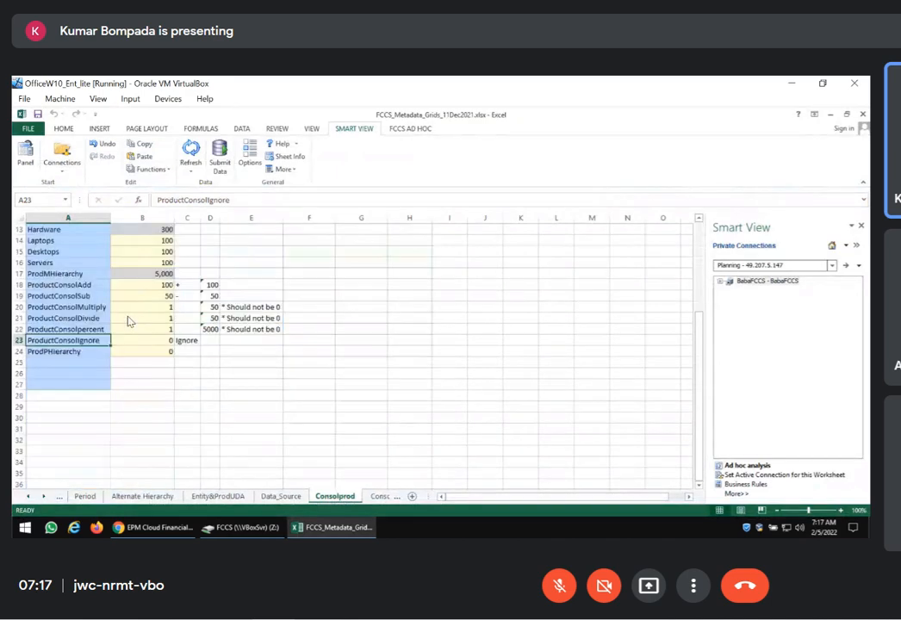
pyautogui.click(209, 329)
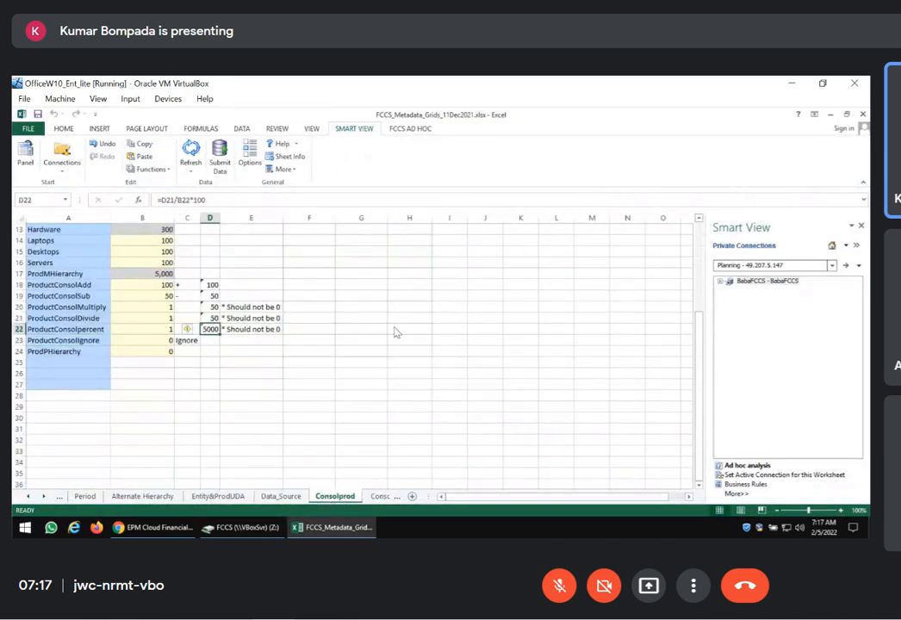
pyautogui.scroll(2, 395, 332)
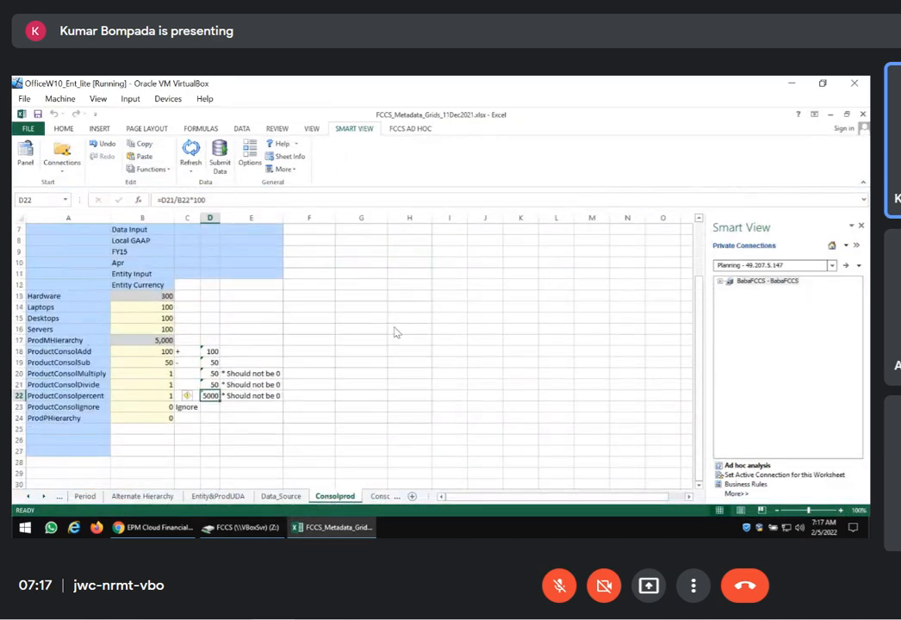
pyautogui.press('Up')
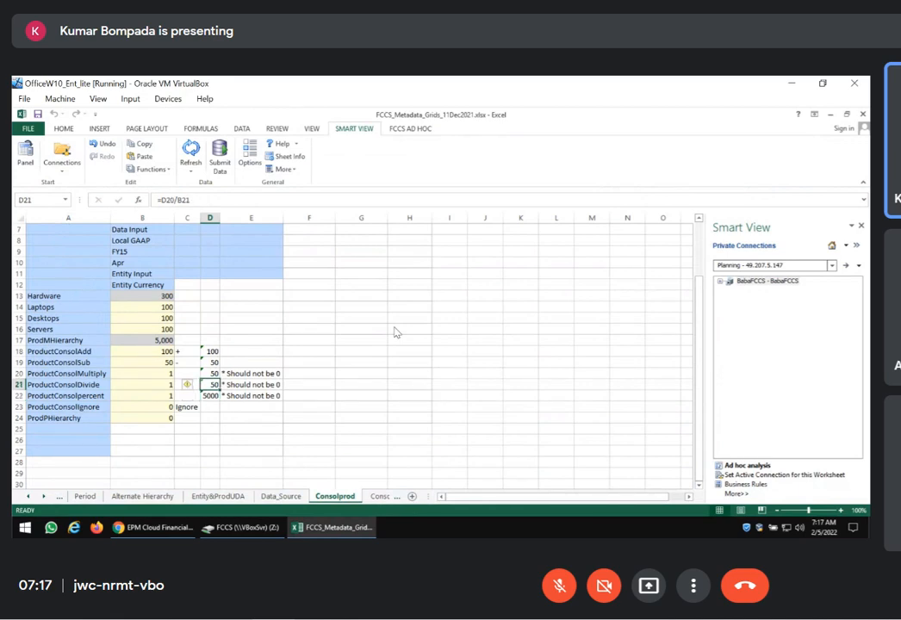
pyautogui.press('Up')
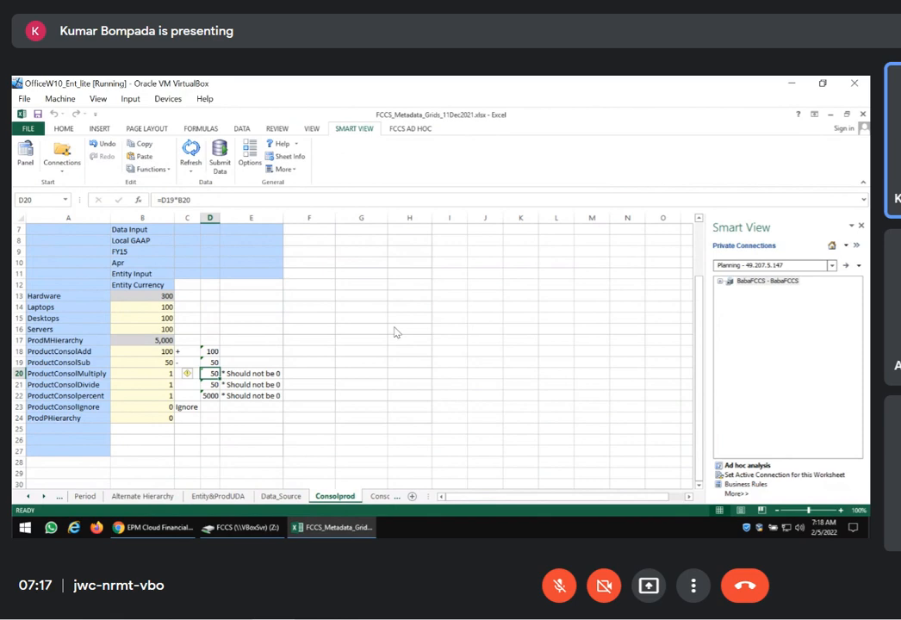
pyautogui.press('Up')
pyautogui.press('Up')
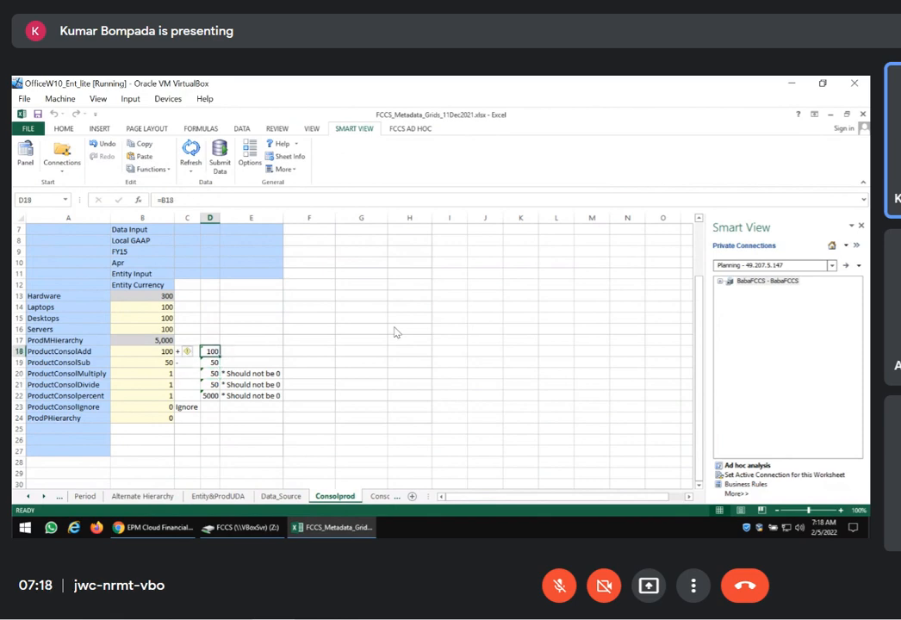
pyautogui.press('Down')
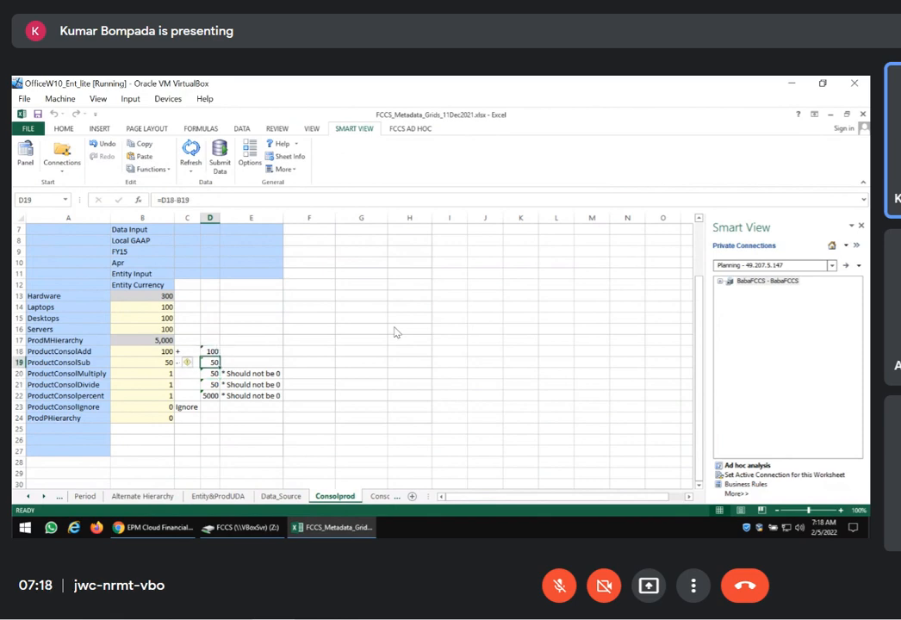
pyautogui.press('Down')
pyautogui.press('Down')
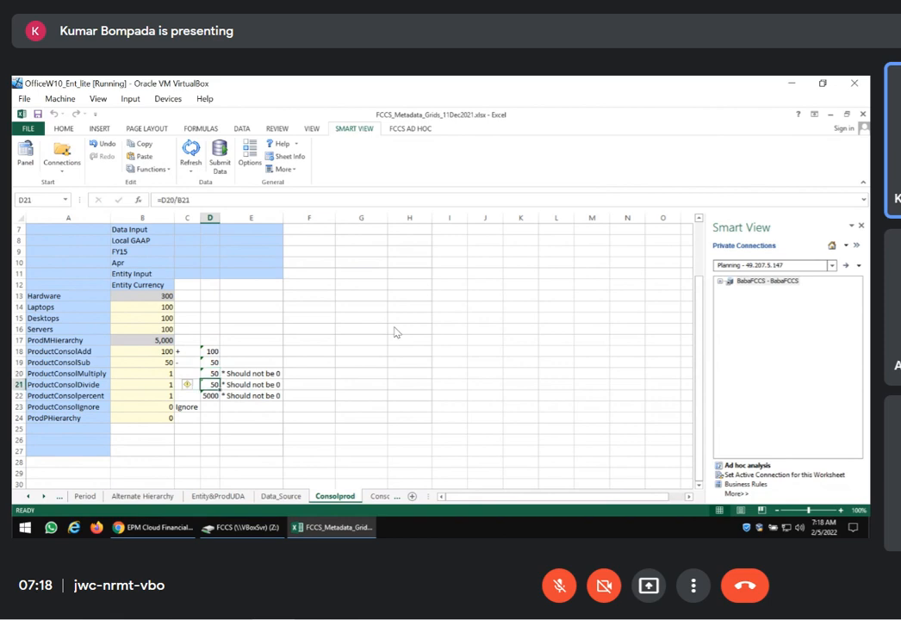
pyautogui.press('Down')
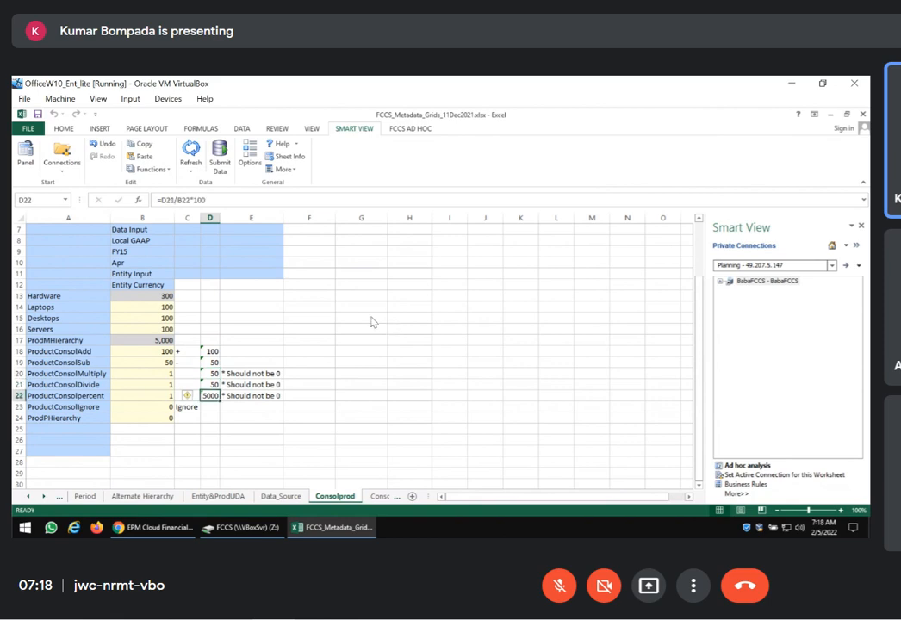
# Point out the "* Should not be 0" notes beside the multiply, divide and percent members
pyautogui.moveTo(404, 306); pyautogui.dragTo(404, 297)
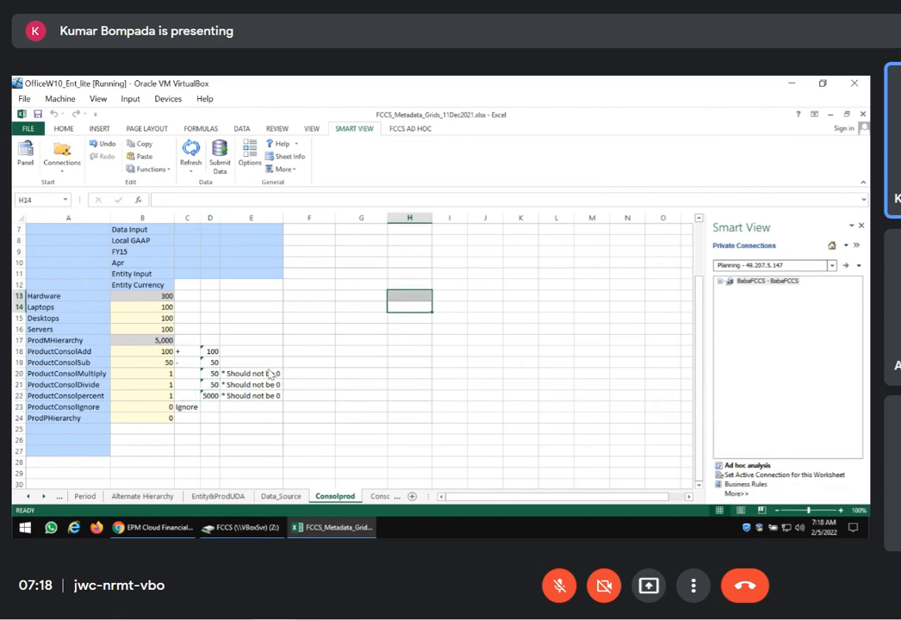
pyautogui.moveTo(270, 374); pyautogui.dragTo(258, 396)
pyautogui.click(348, 384)
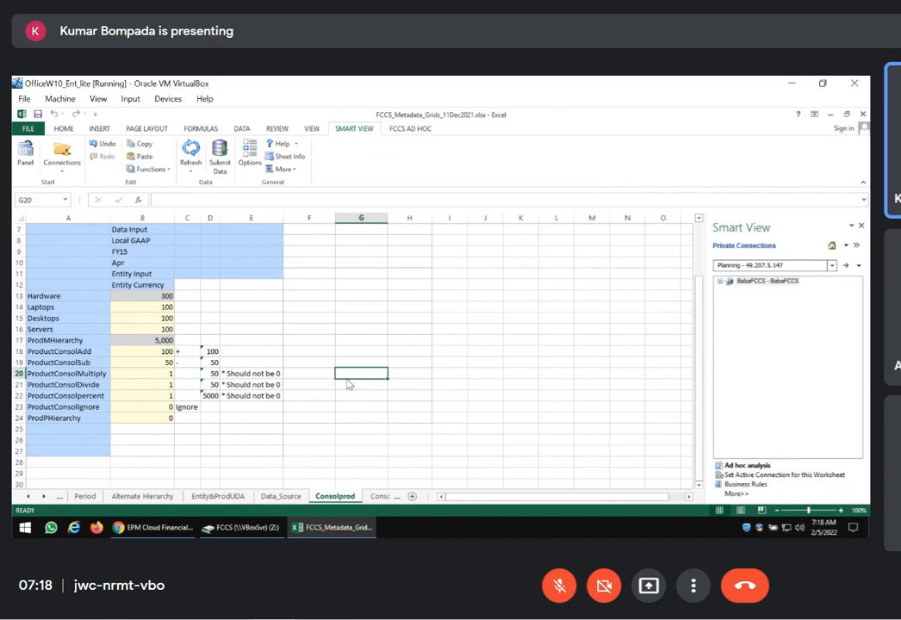
# Switch to EPM Cloud, open ProductConsolSub for editing, review its Consol operator options and UDAs, and leave without saving
pyautogui.click(153, 527)
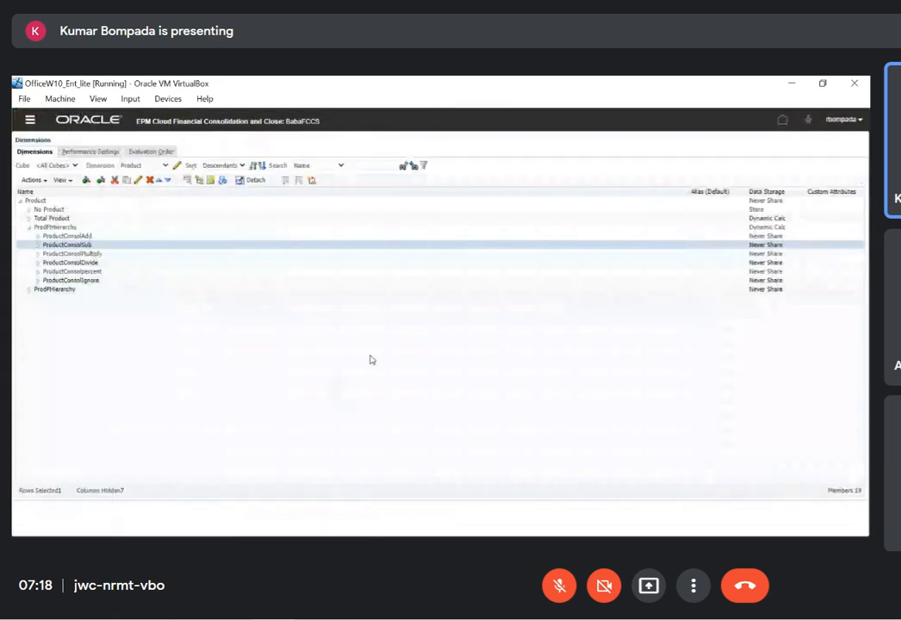
pyautogui.click(138, 181)
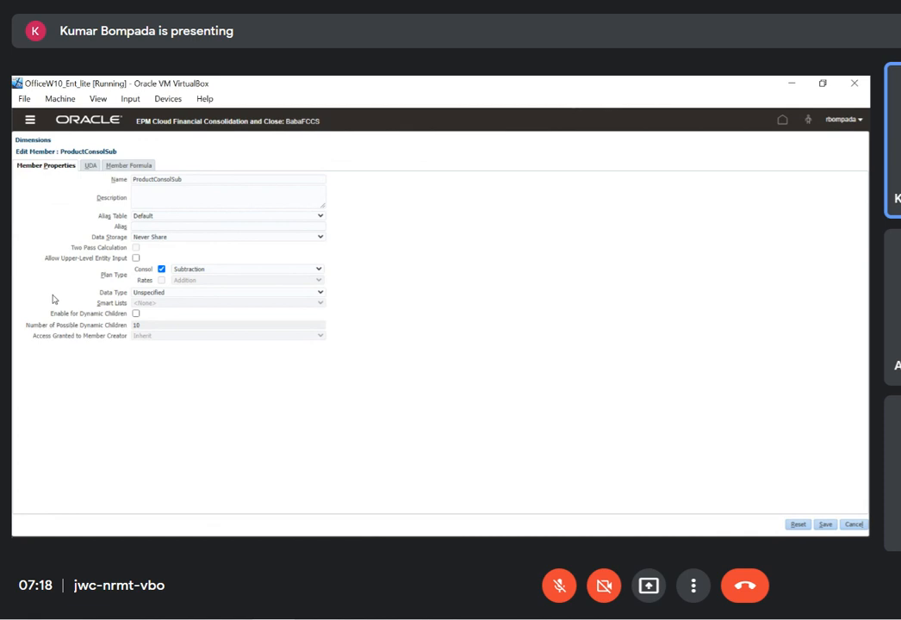
pyautogui.click(319, 269)
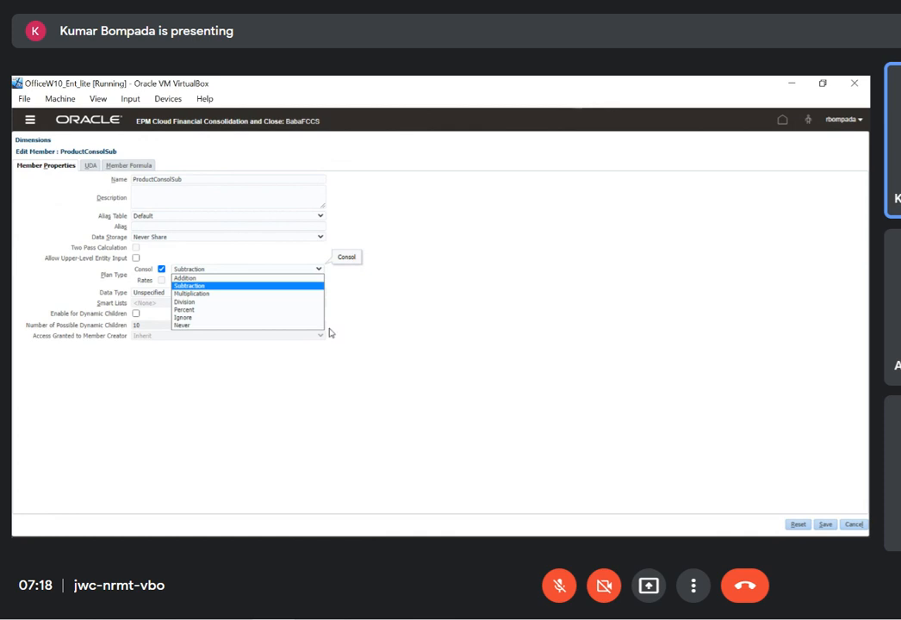
pyautogui.click(405, 318)
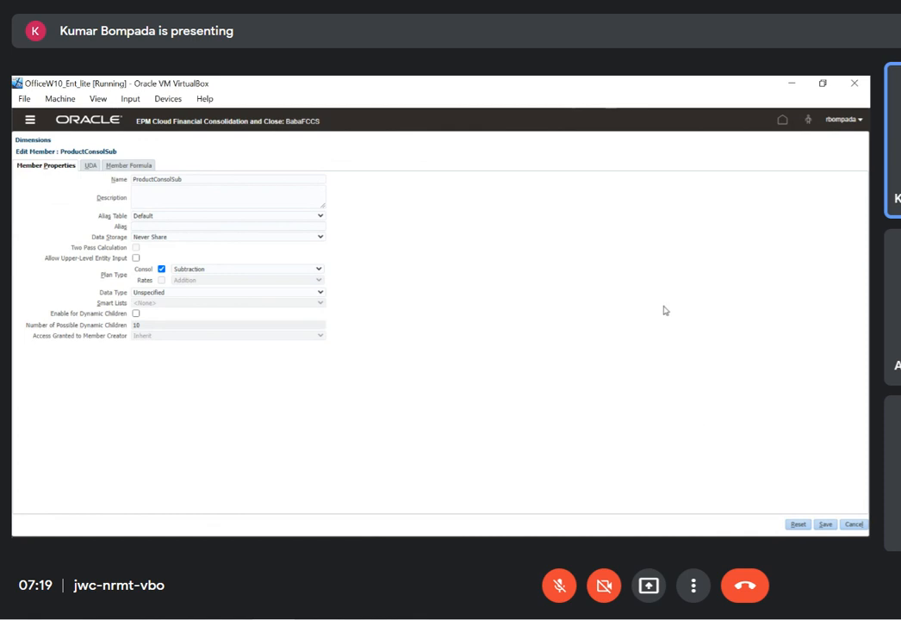
pyautogui.click(93, 169)
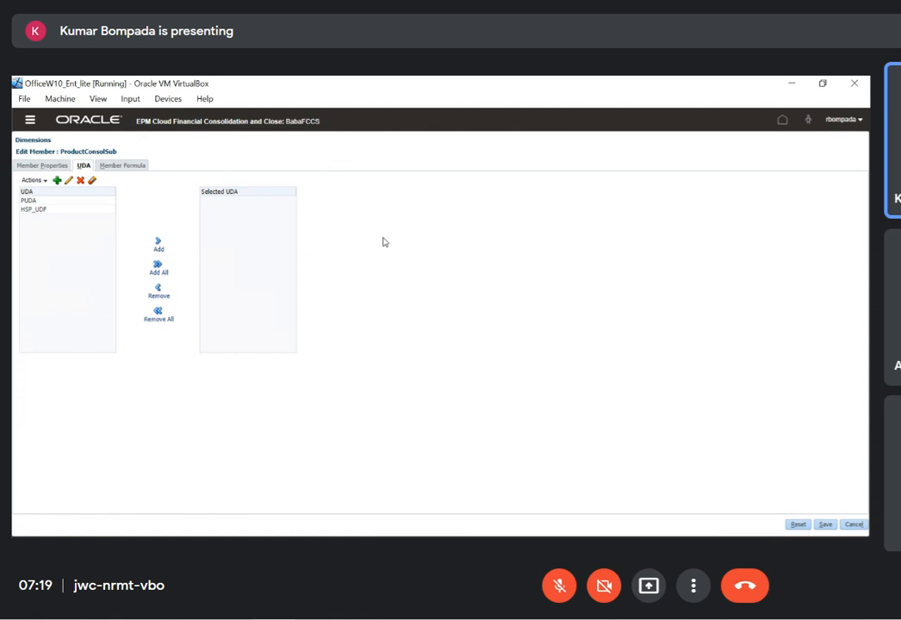
pyautogui.click(851, 525)
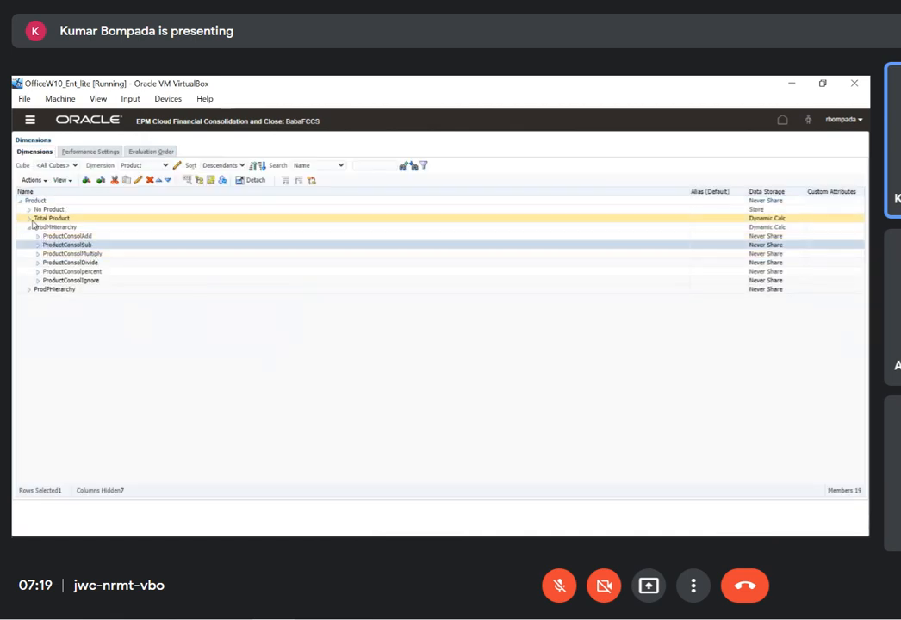
# Expand Total Product and Hardware, open the Laptops member for editing and view its UDA assignments
pyautogui.click(30, 218)
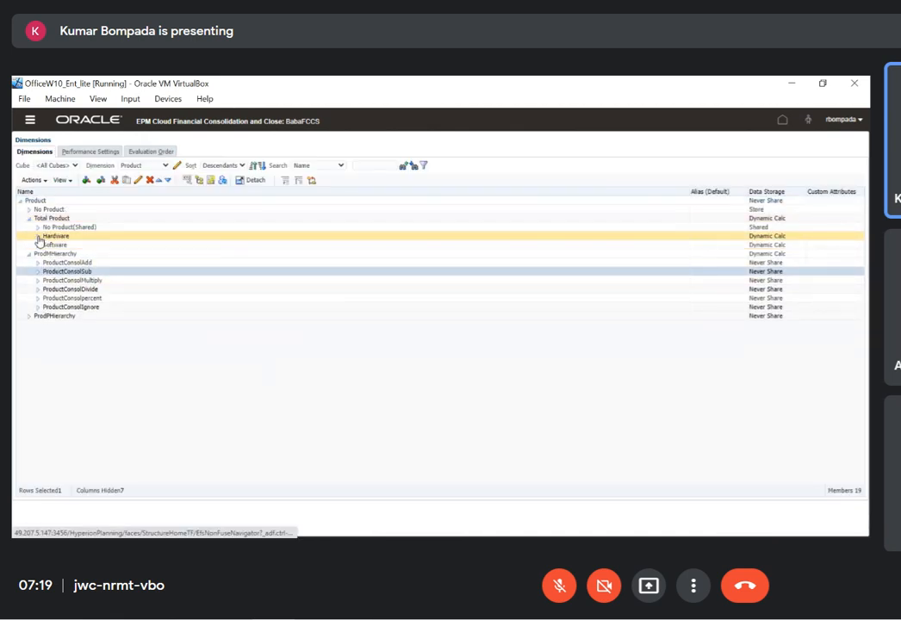
pyautogui.click(38, 236)
pyautogui.click(65, 246)
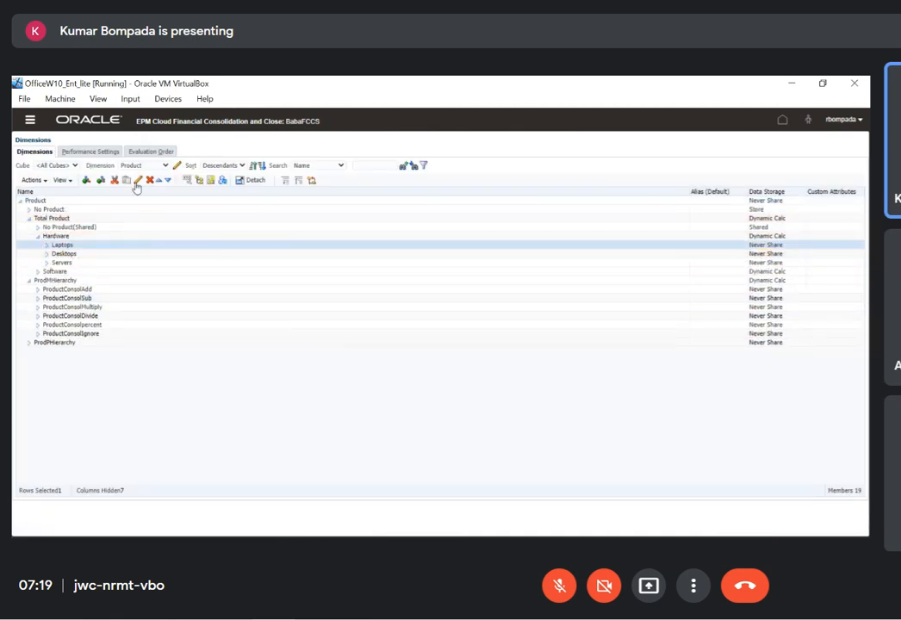
pyautogui.click(137, 180)
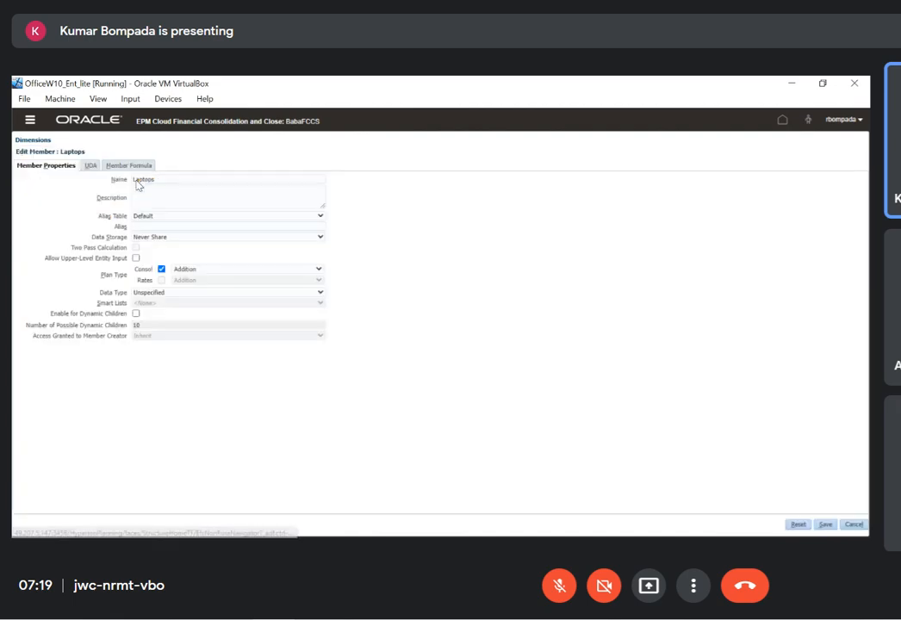
pyautogui.click(91, 167)
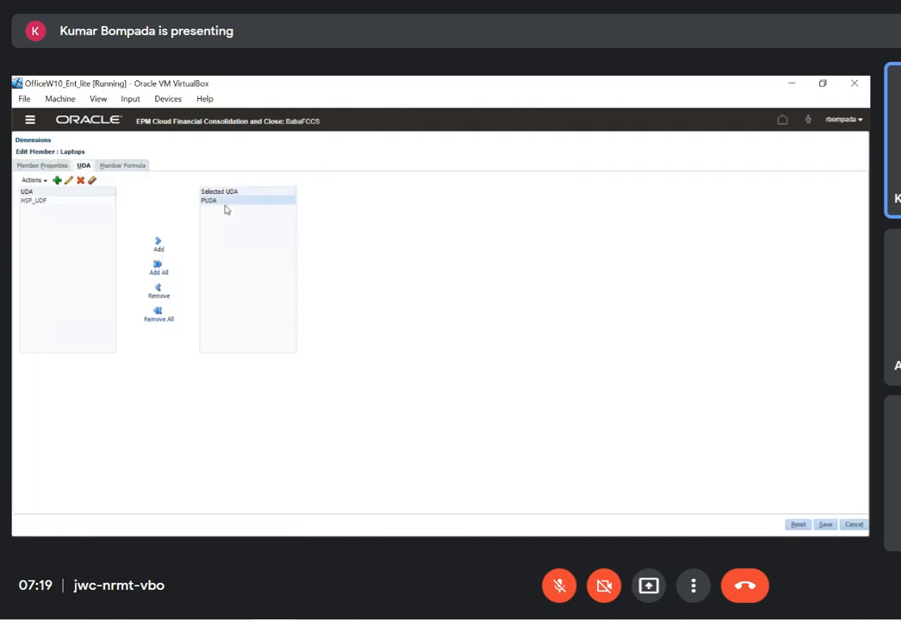
# Leave Laptops without saving, view the UDA assignments of Desktops and Servers, and close them without saving
pyautogui.click(853, 524)
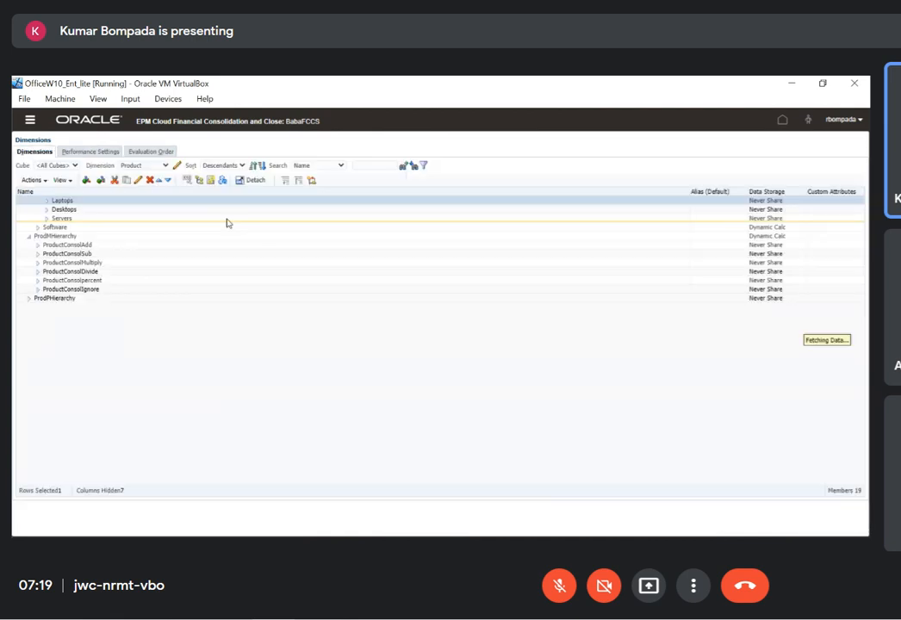
pyautogui.click(78, 254)
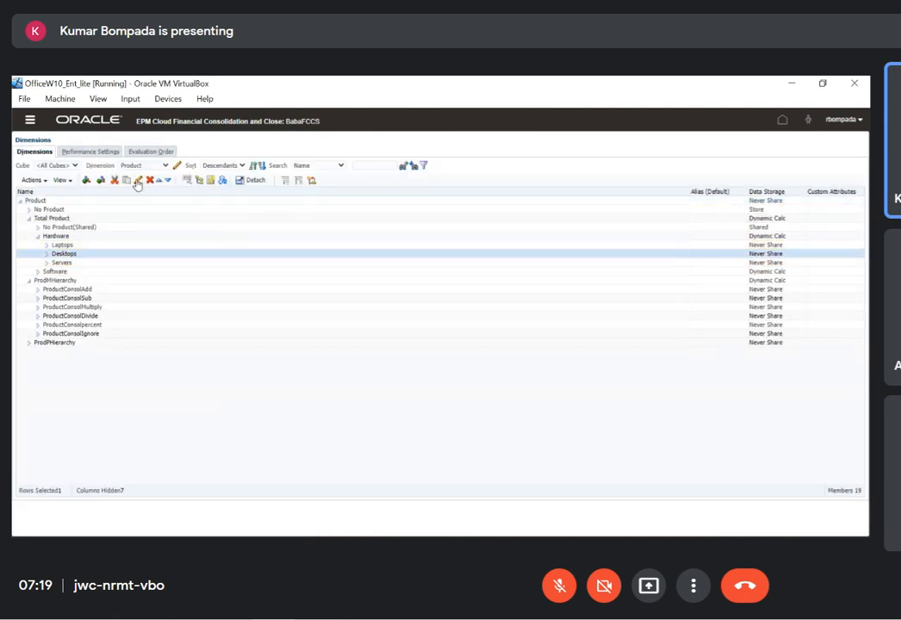
pyautogui.click(137, 180)
pyautogui.click(89, 166)
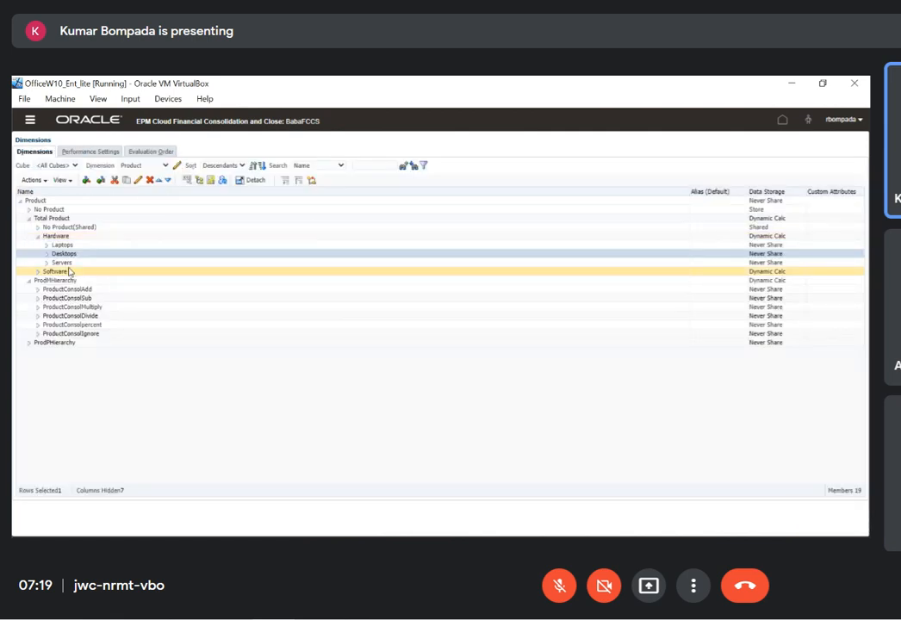
pyautogui.click(67, 263)
pyautogui.click(137, 180)
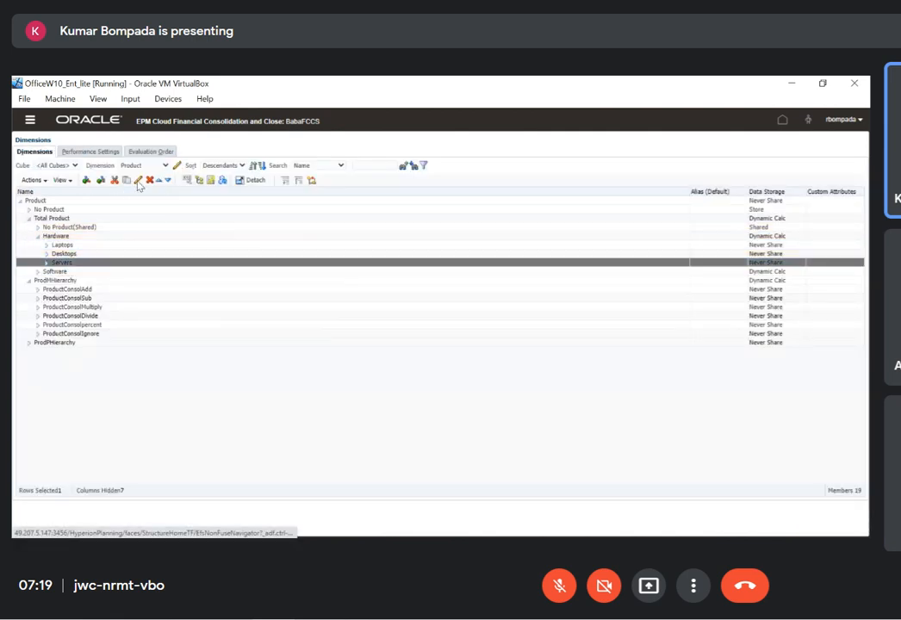
pyautogui.click(90, 166)
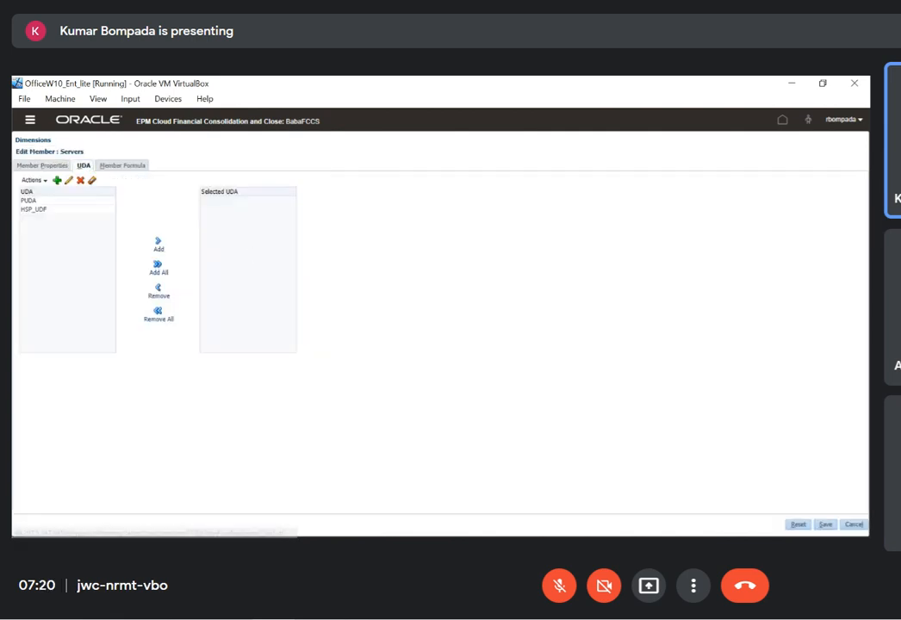
pyautogui.click(853, 525)
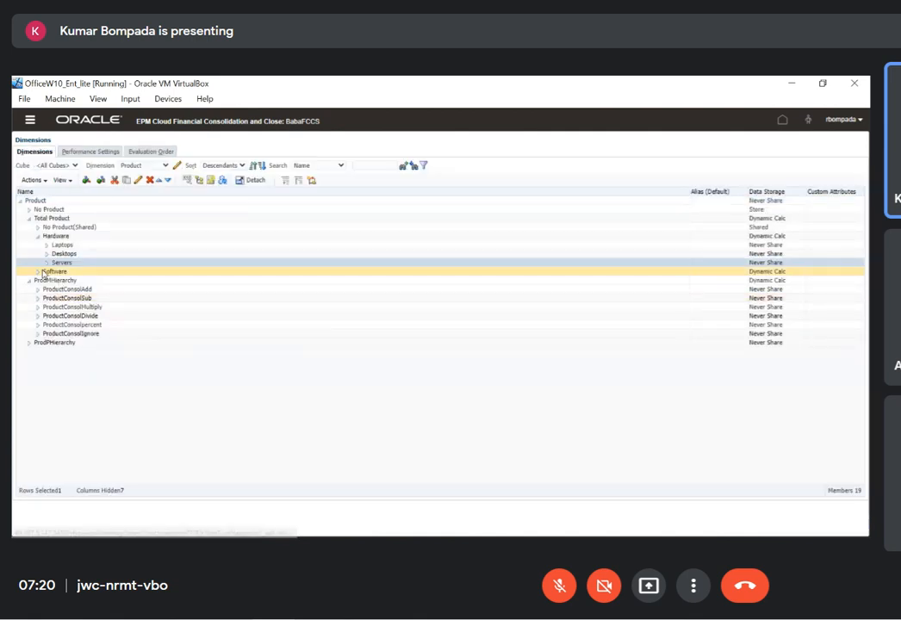
# Expand Software, open the EPM member for editing, assign it the PUDA UDA and save
pyautogui.click(83, 281)
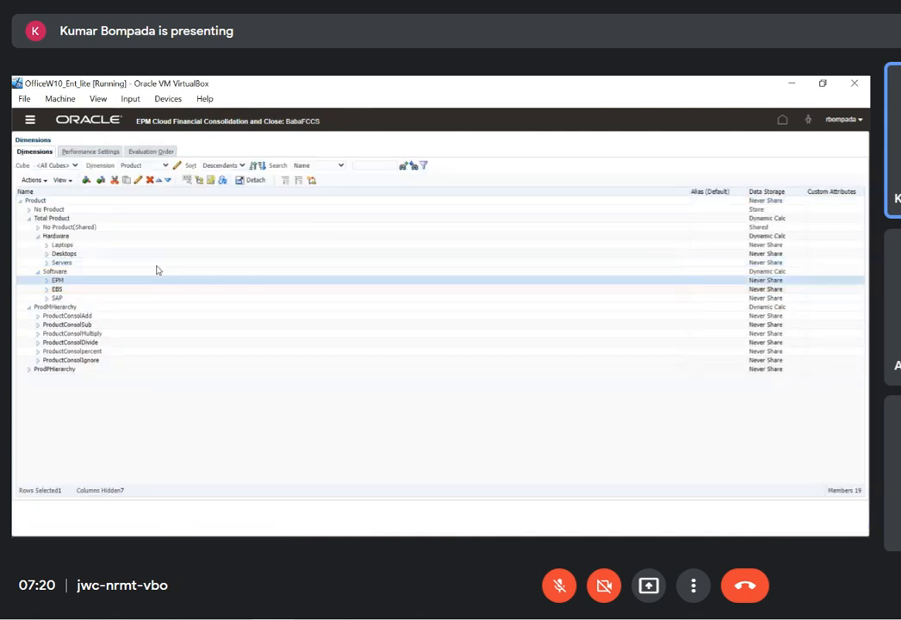
pyautogui.click(137, 181)
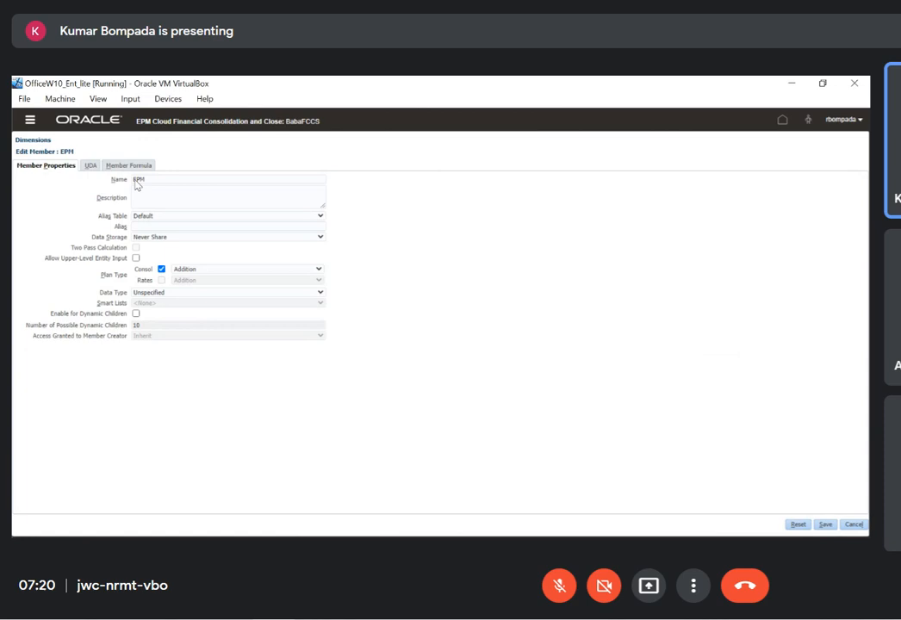
pyautogui.click(86, 167)
pyautogui.click(52, 200)
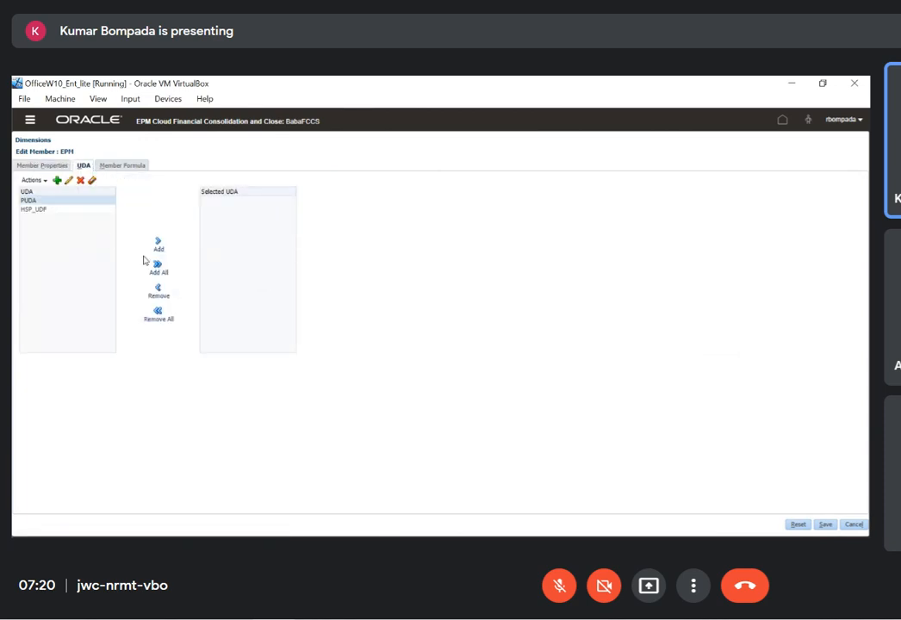
pyautogui.click(159, 243)
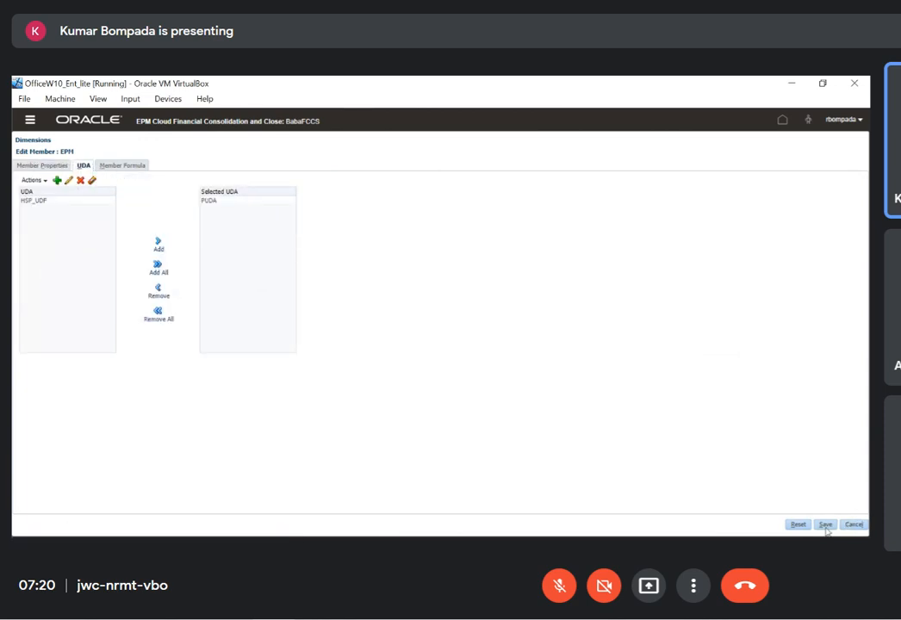
pyautogui.click(825, 524)
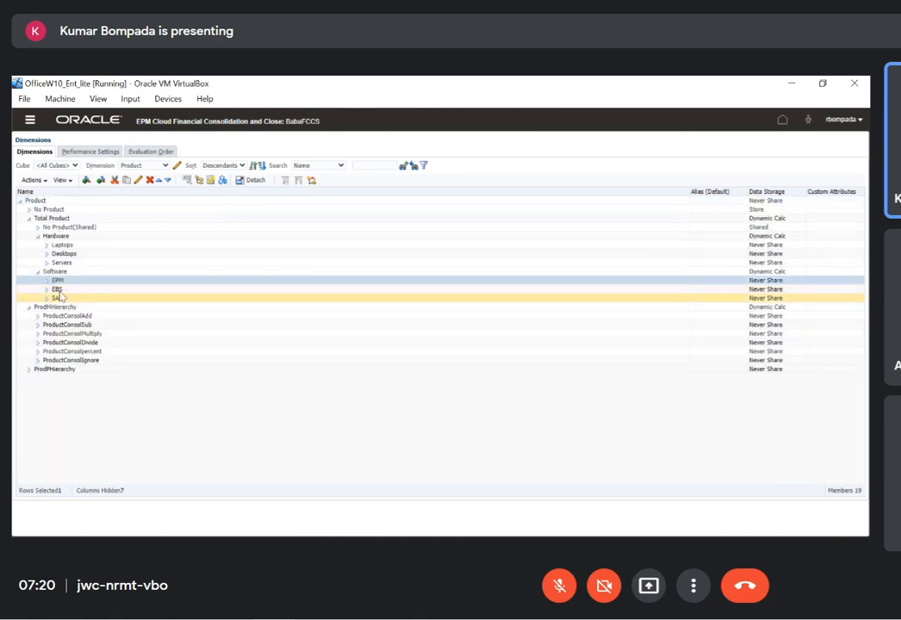
# View the UDA assignments of the EBS and SAP members under Software and close each without saving
pyautogui.click(137, 181)
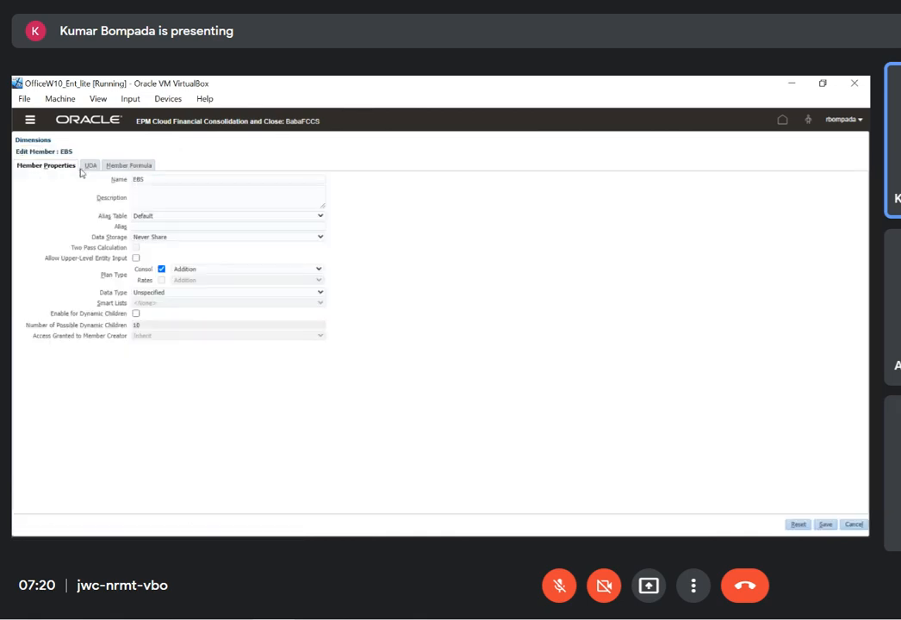
pyautogui.click(89, 166)
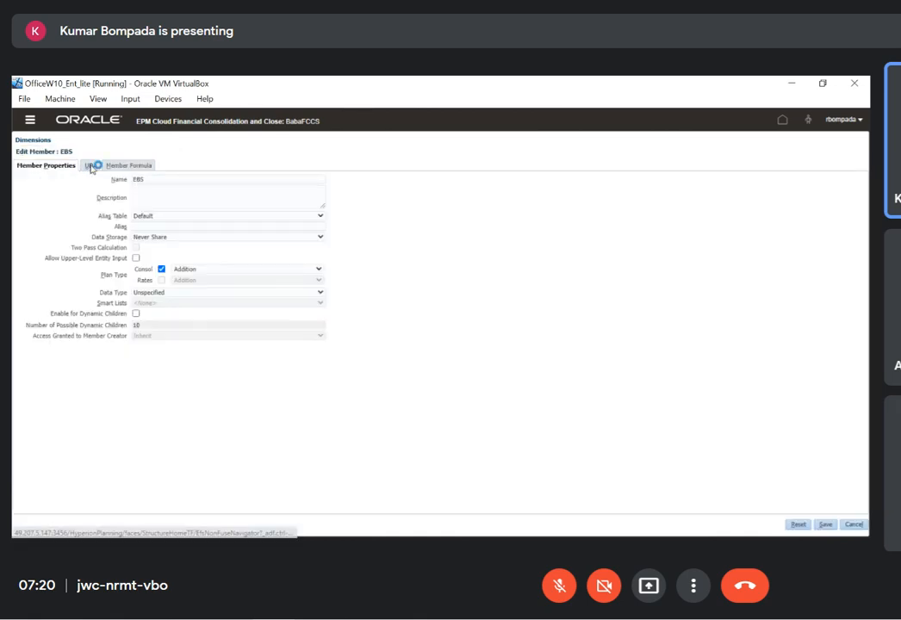
pyautogui.click(860, 524)
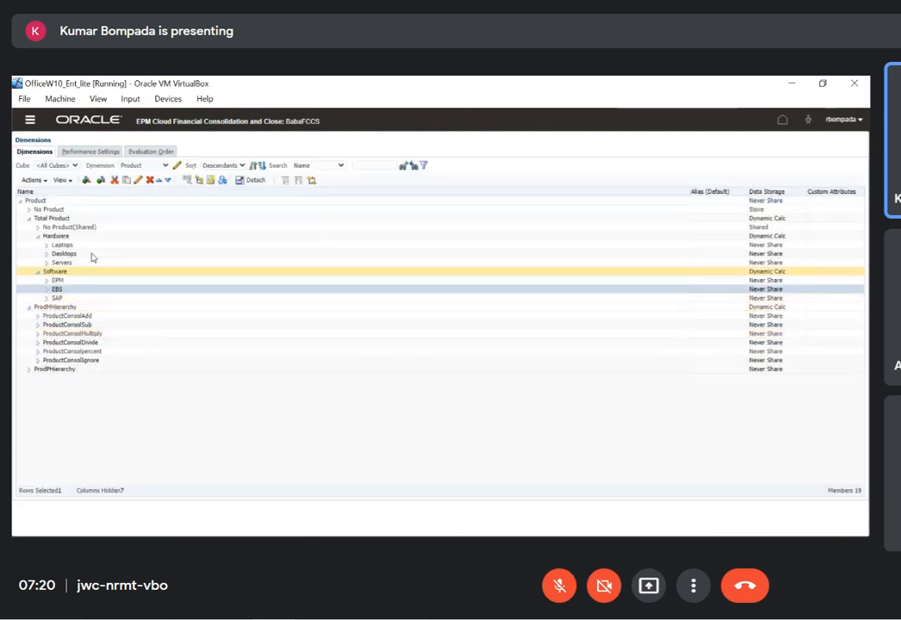
pyautogui.click(95, 297)
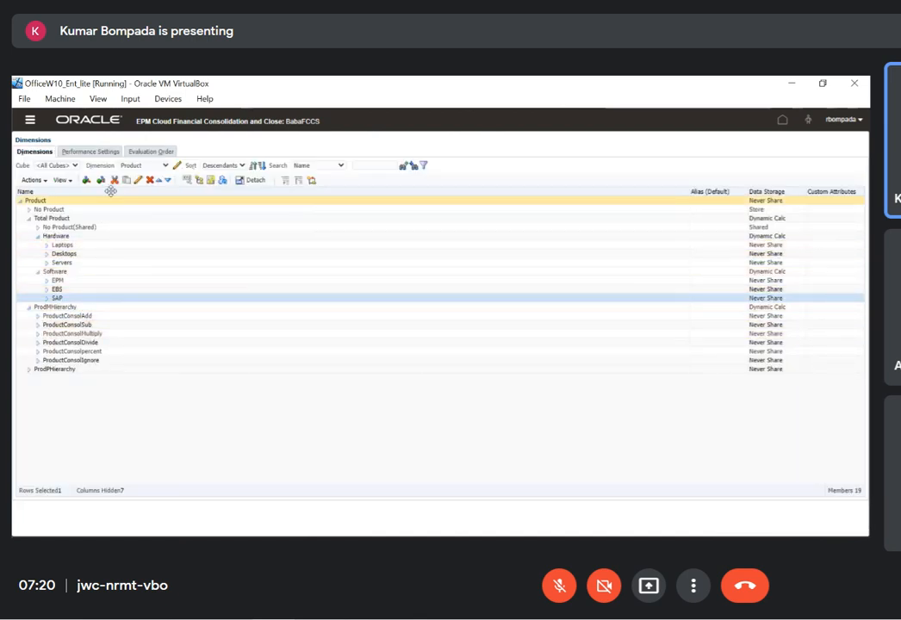
pyautogui.click(137, 180)
pyautogui.click(89, 165)
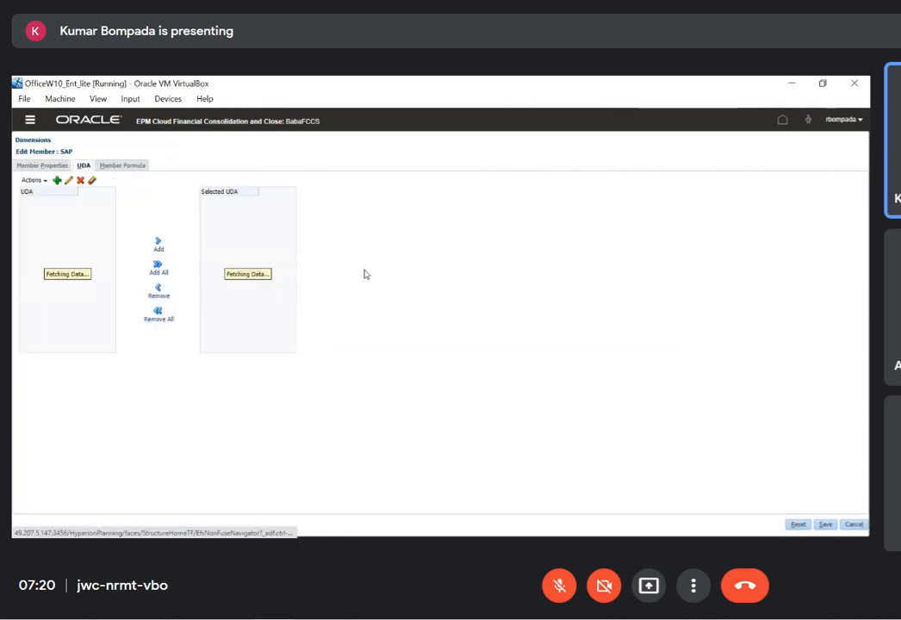
pyautogui.click(854, 524)
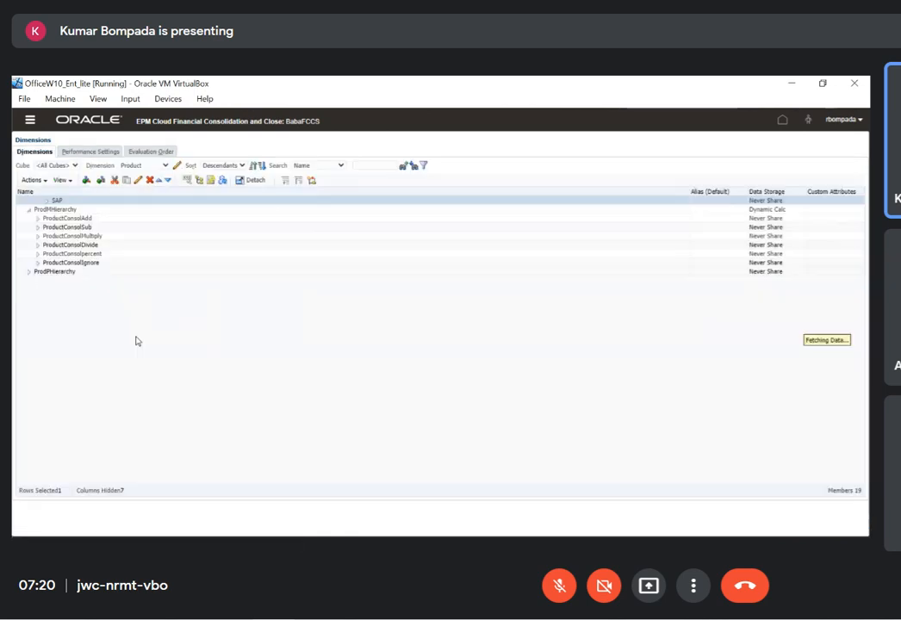
# Reopen the EPM member, remove PUDA from its selected UDAs and save
pyautogui.click(78, 281)
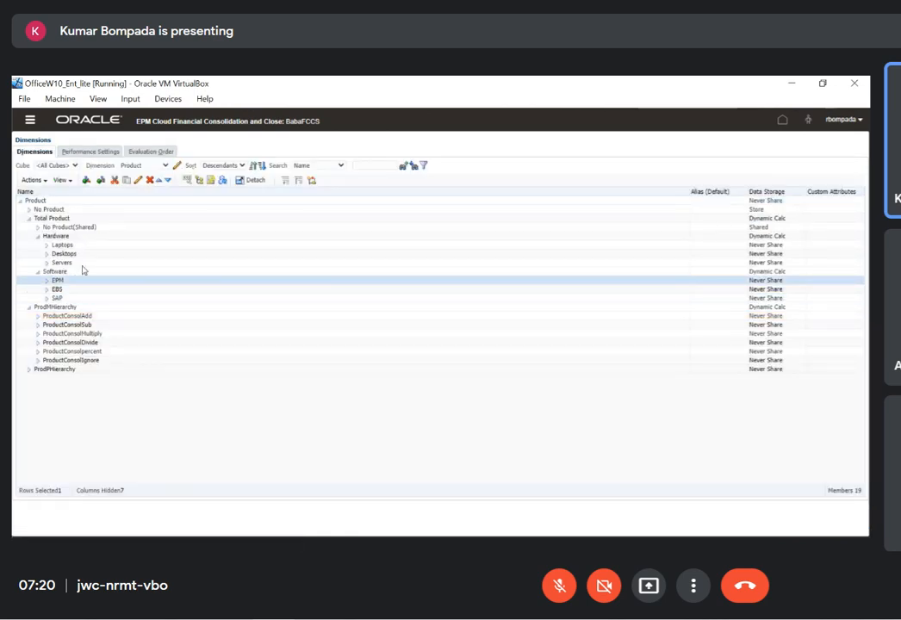
pyautogui.click(138, 180)
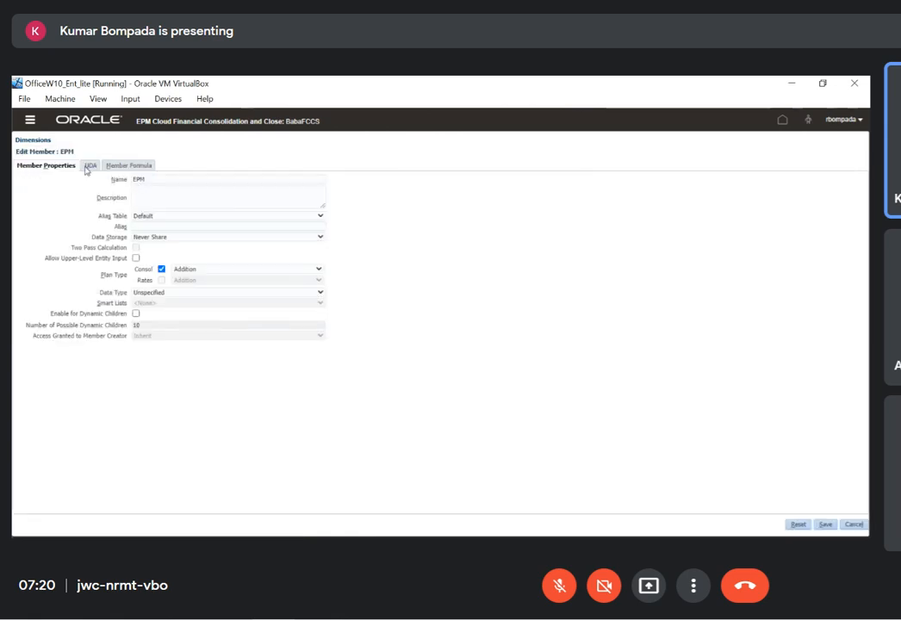
pyautogui.click(83, 165)
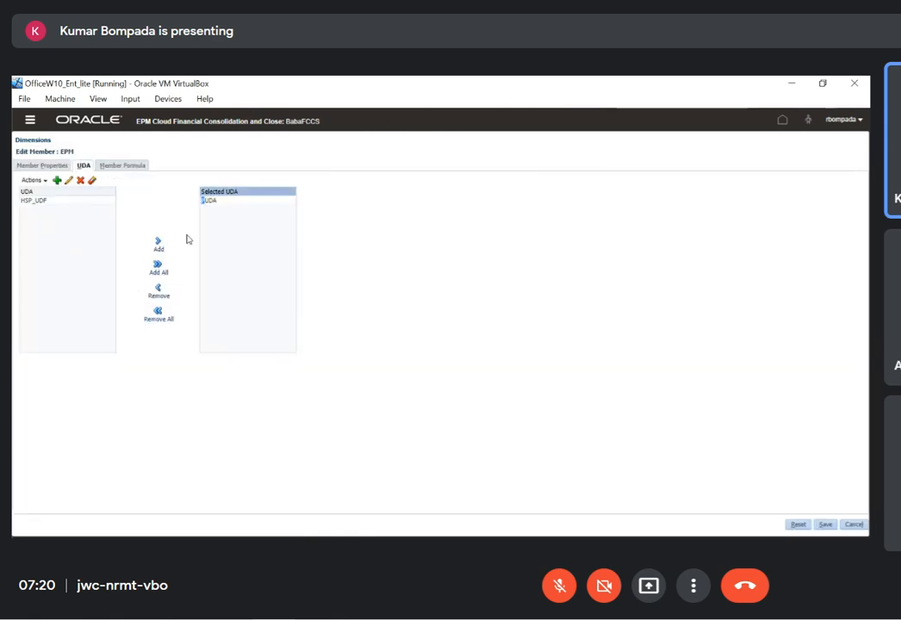
pyautogui.click(214, 201)
pyautogui.click(164, 245)
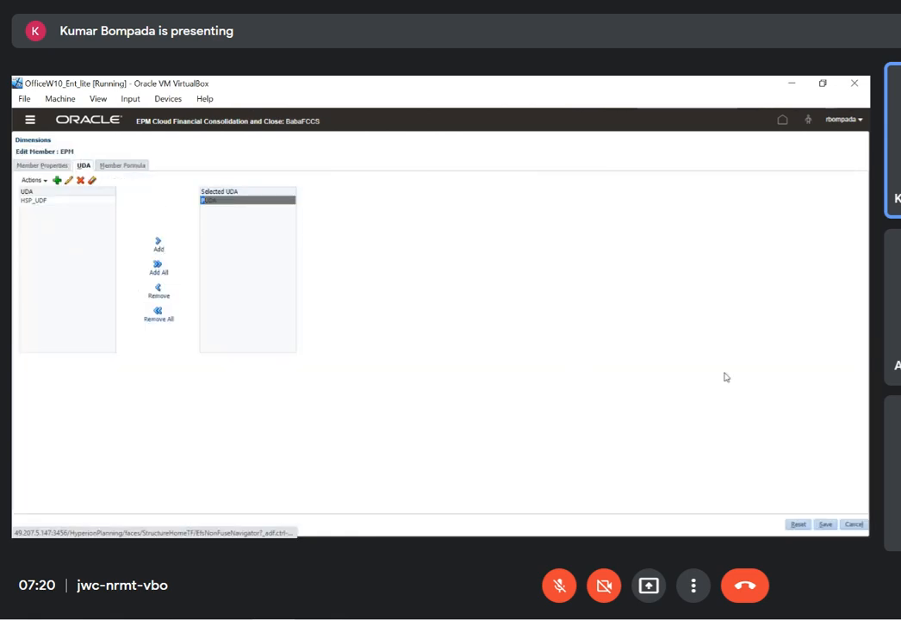
pyautogui.click(159, 291)
pyautogui.click(826, 525)
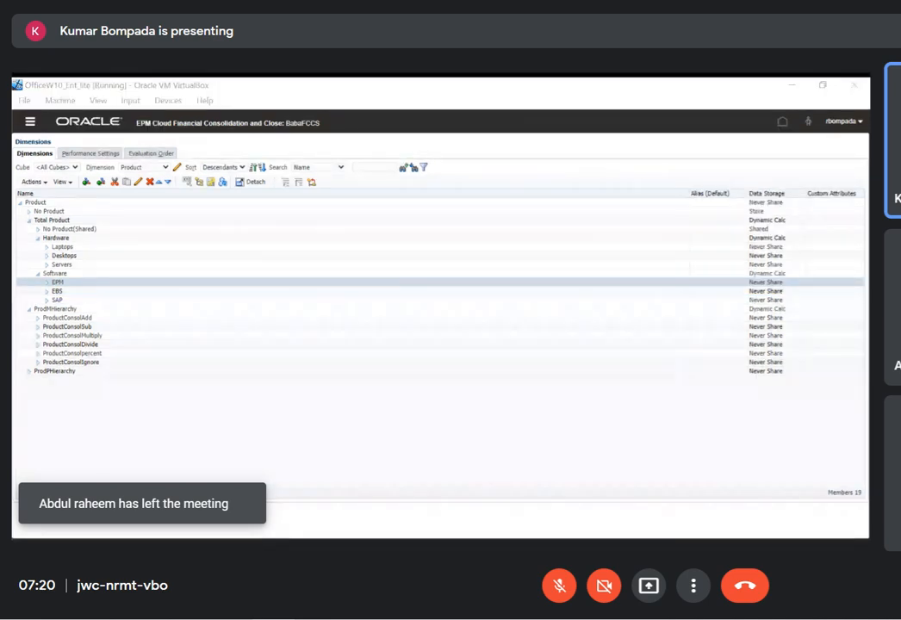
# Switch to the Excel workbook, go to the Entity&ProdUDA sheet and clear the product members in A13:A15
pyautogui.click(356, 482)
pyautogui.hotkey('alt', 'Tab')
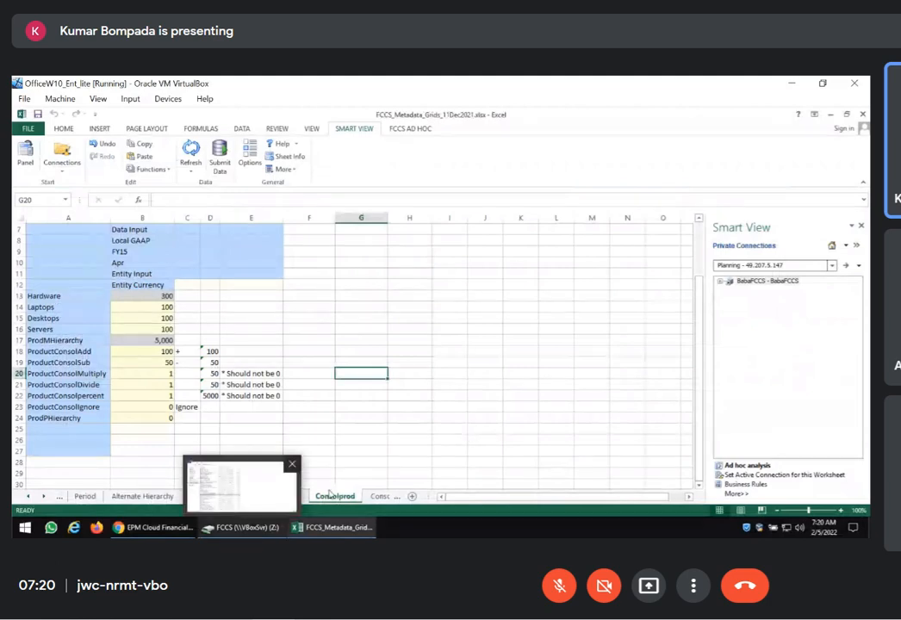
pyautogui.hotkey('ctrl', 'pageup')
pyautogui.hotkey('ctrl', 'pageup')
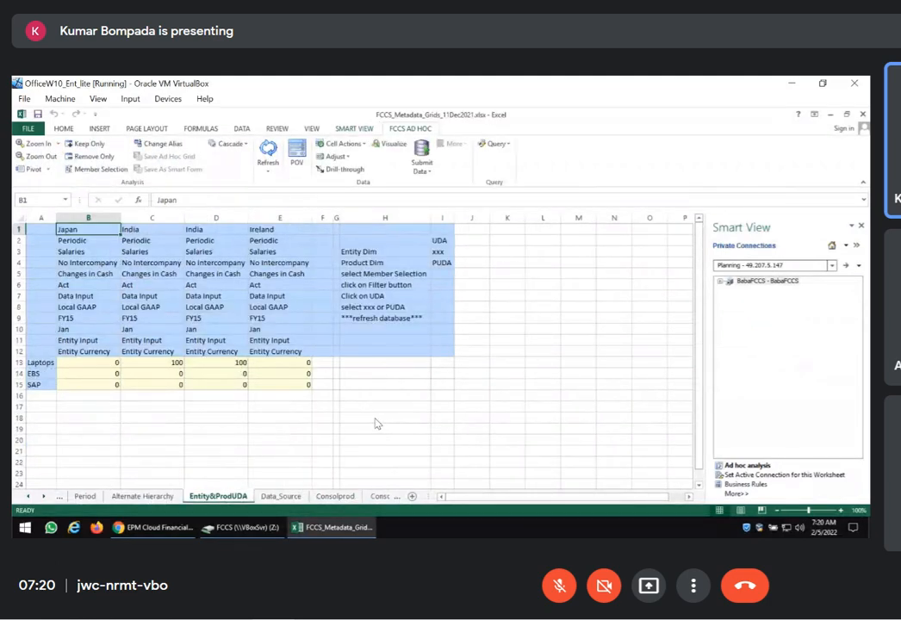
pyautogui.moveTo(39, 363); pyautogui.dragTo(36, 384)
pyautogui.press('Delete')
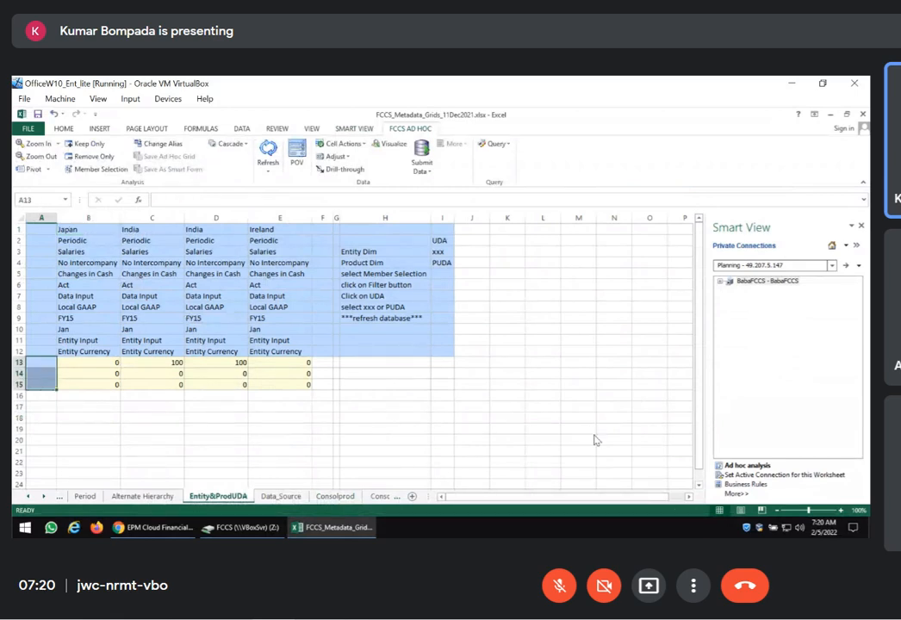
# Start Member Selection for cell A13 on the Product dimension and filter the members by the PUDA UDA
pyautogui.click(96, 169)
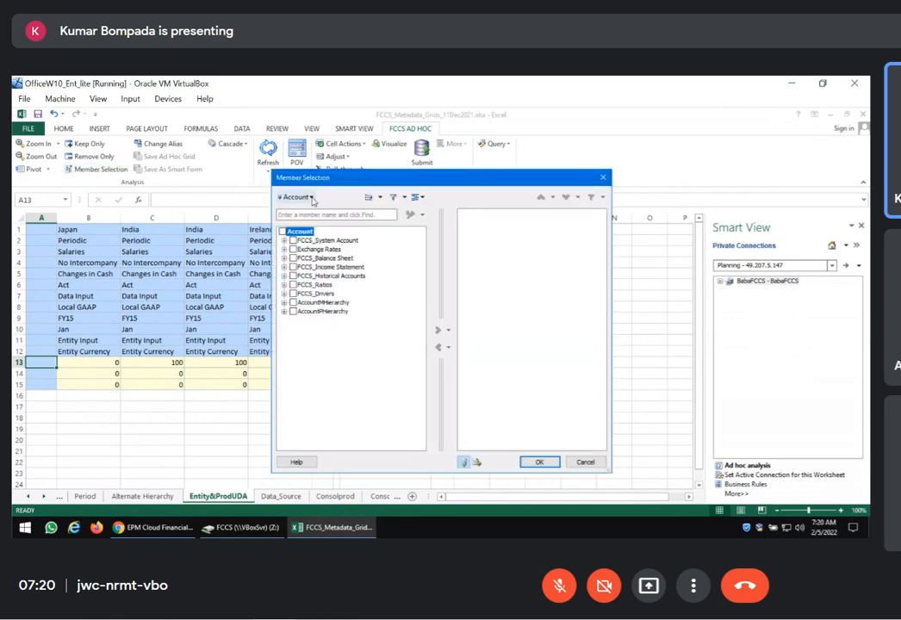
pyautogui.click(294, 197)
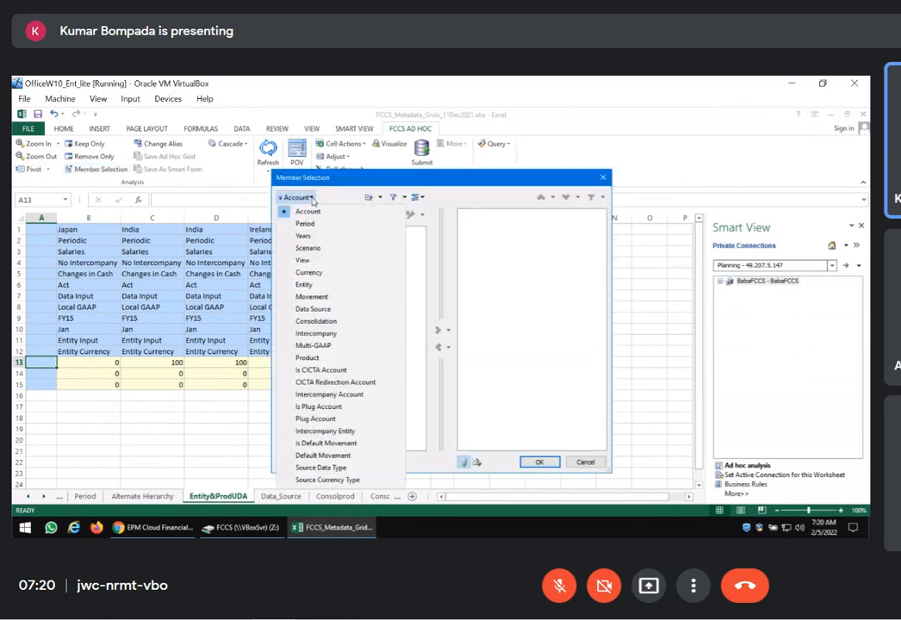
pyautogui.click(307, 358)
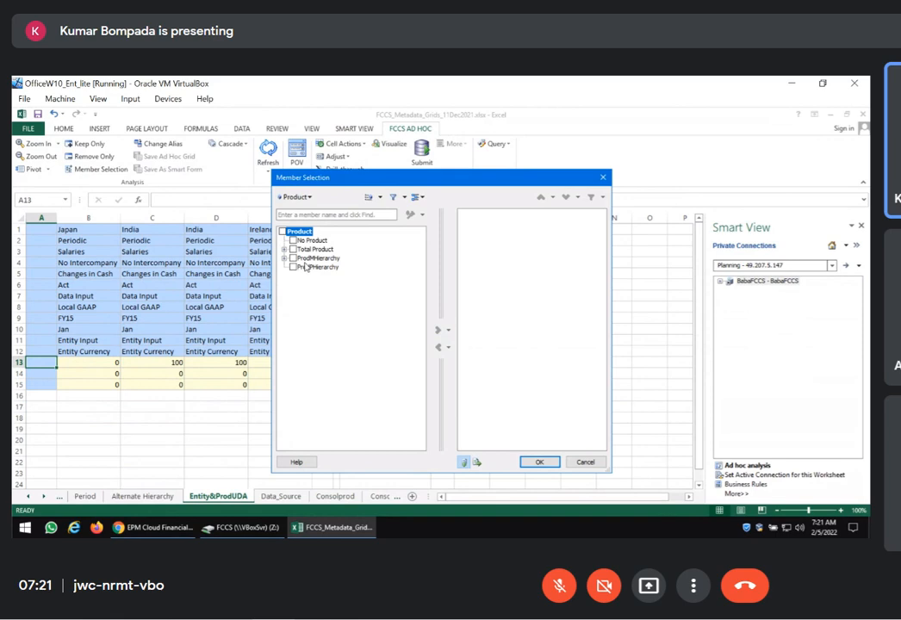
pyautogui.click(379, 197)
pyautogui.click(404, 198)
pyautogui.click(421, 434)
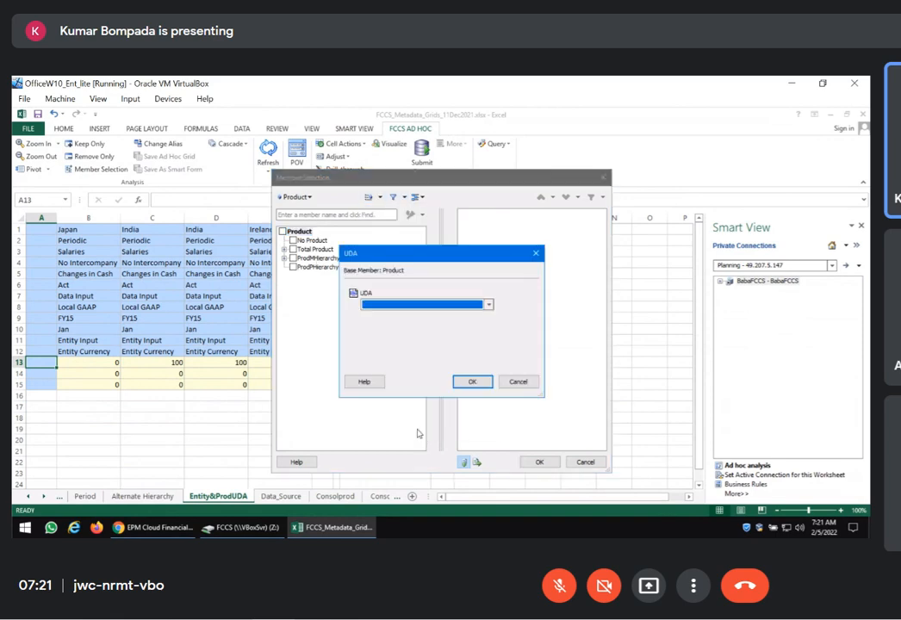
pyautogui.click(487, 304)
pyautogui.click(422, 315)
pyautogui.click(472, 381)
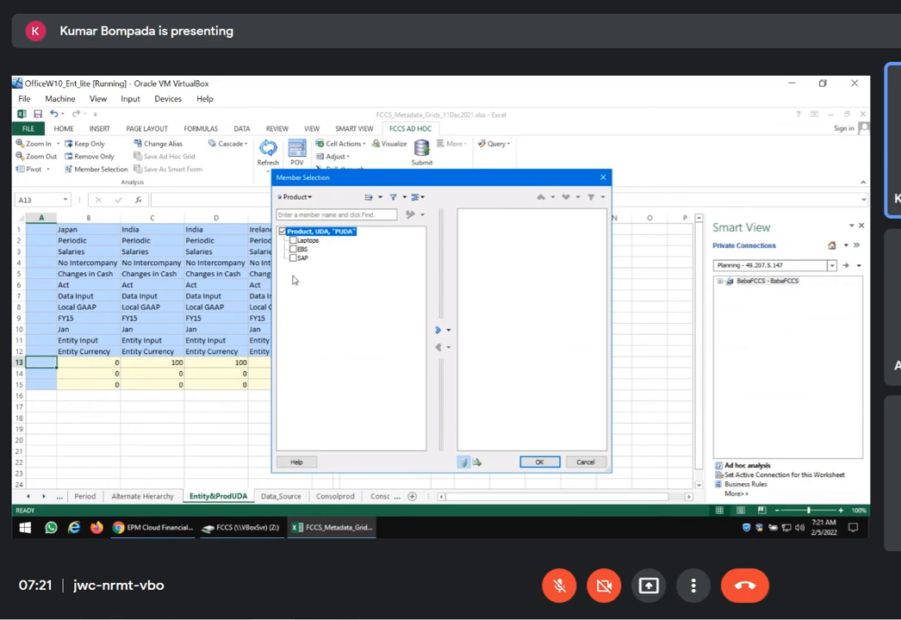
# Select the filtered members Laptops, EBS and SAP and insert them into the grid
pyautogui.click(293, 241)
pyautogui.click(301, 258)
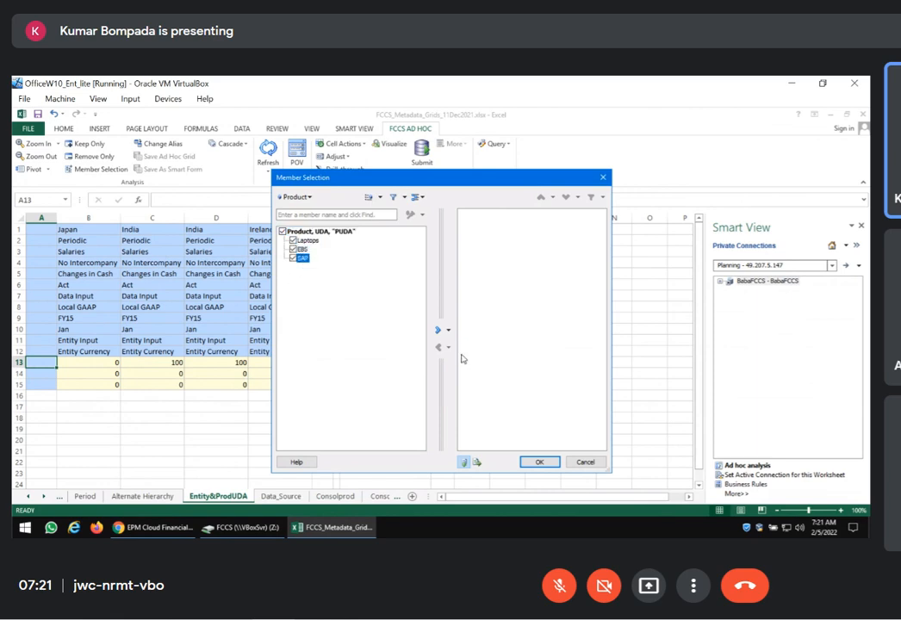
pyautogui.click(438, 330)
pyautogui.click(539, 462)
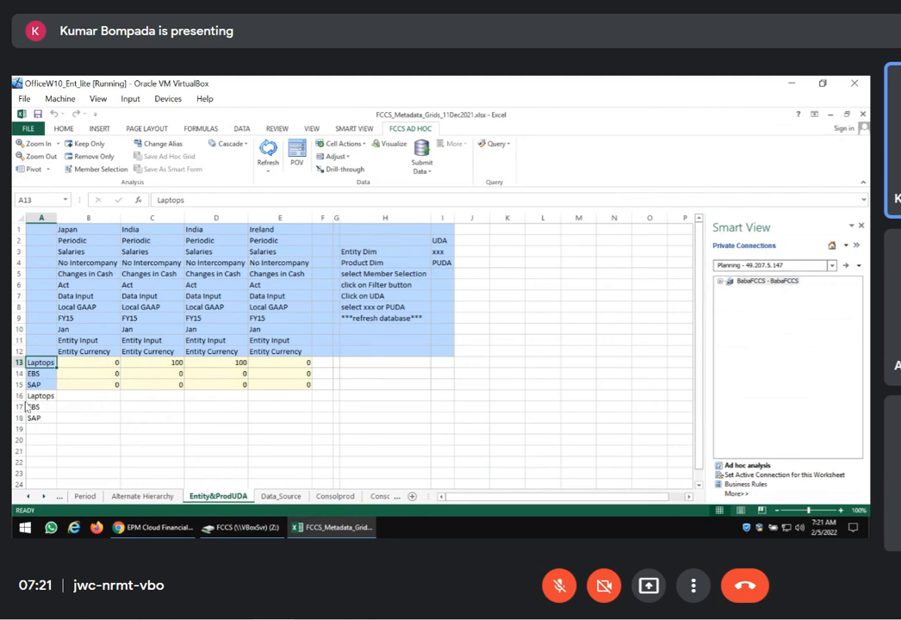
# Clear the duplicate member names in rows 16 to 18 and highlight the UDA selection notes in H3:H9
pyautogui.moveTo(19, 396); pyautogui.dragTo(23, 418)
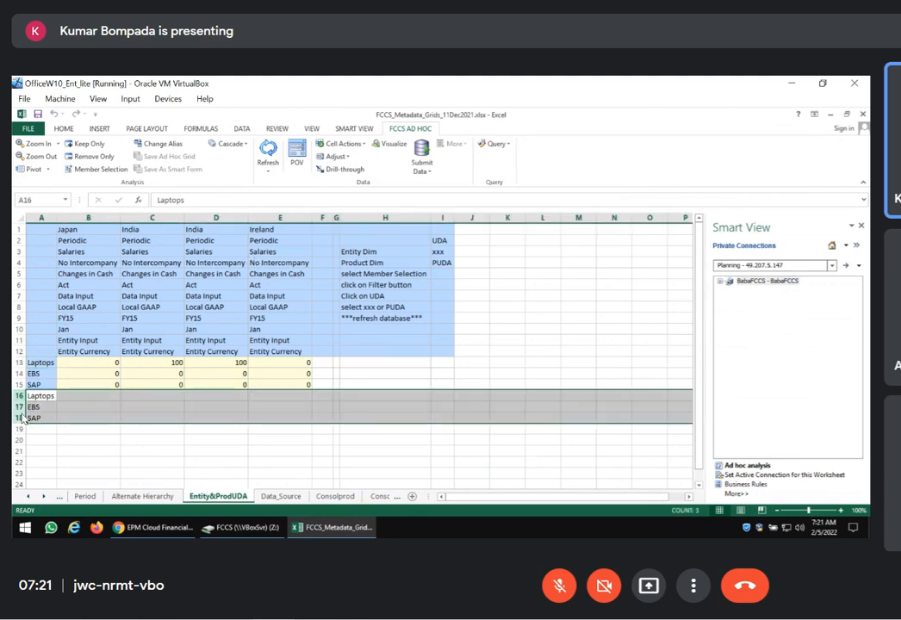
pyautogui.press('Delete')
pyautogui.press('Up')
pyautogui.press('Up')
pyautogui.press('Up')
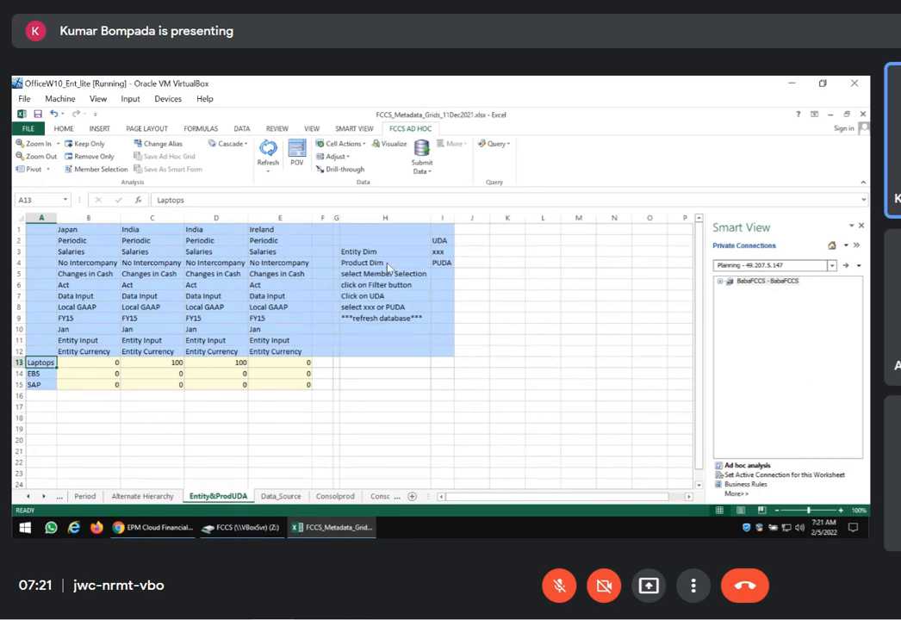
pyautogui.moveTo(379, 251); pyautogui.dragTo(380, 321)
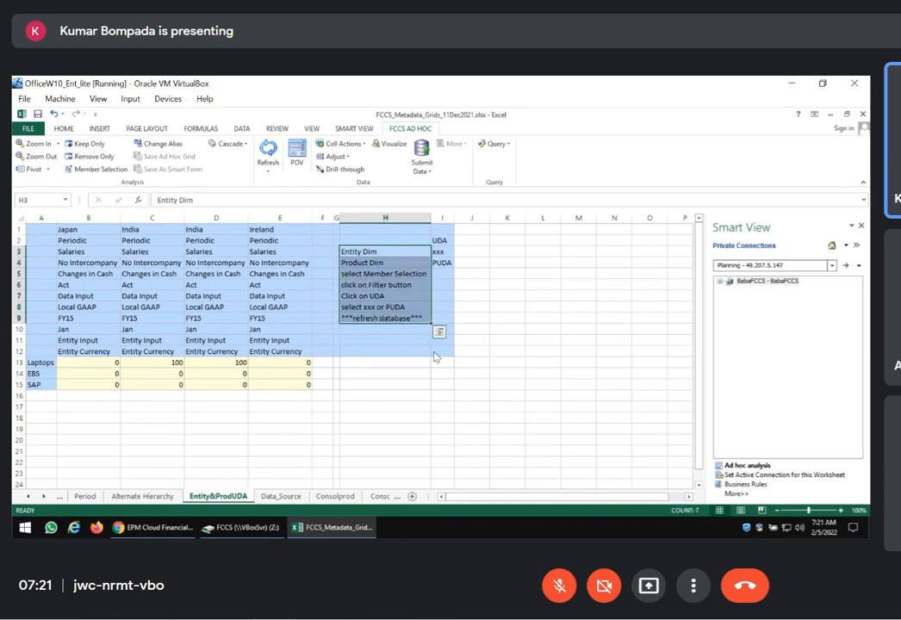
# Highlight the refresh database reminder in cell H9 of the UDA selection notes
pyautogui.click(408, 321)
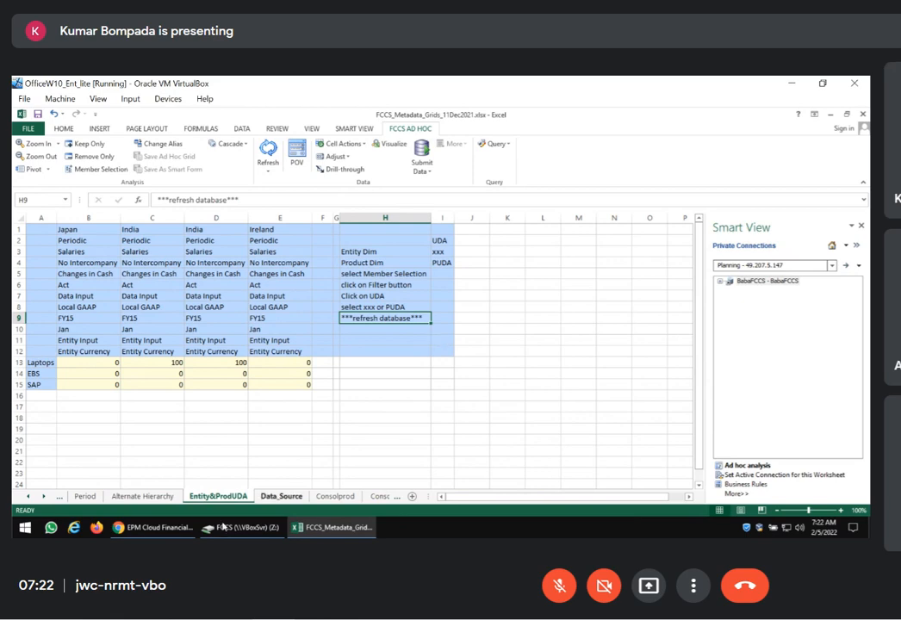
pyautogui.moveTo(202, 517)
pyautogui.click(367, 399)
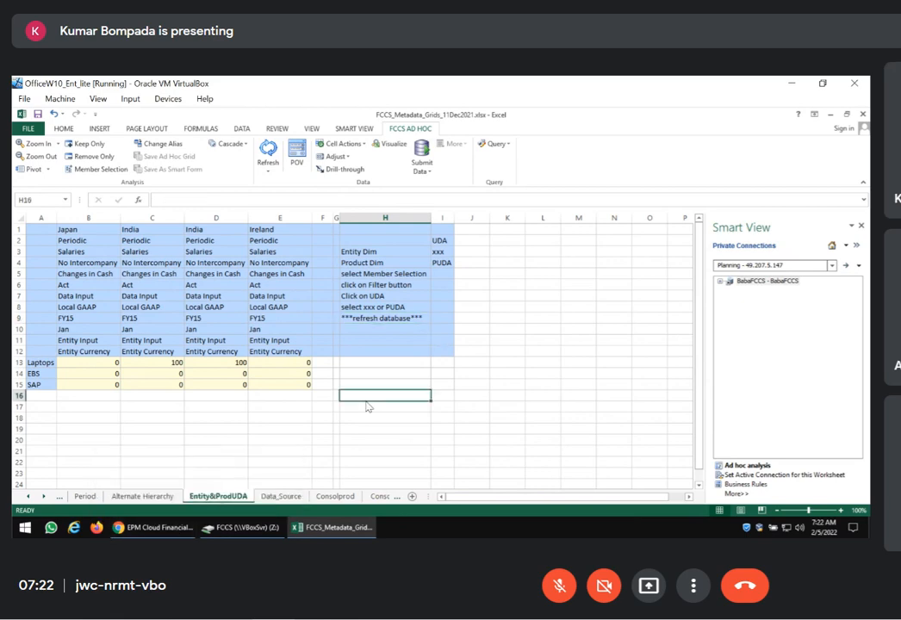
pyautogui.click(373, 323)
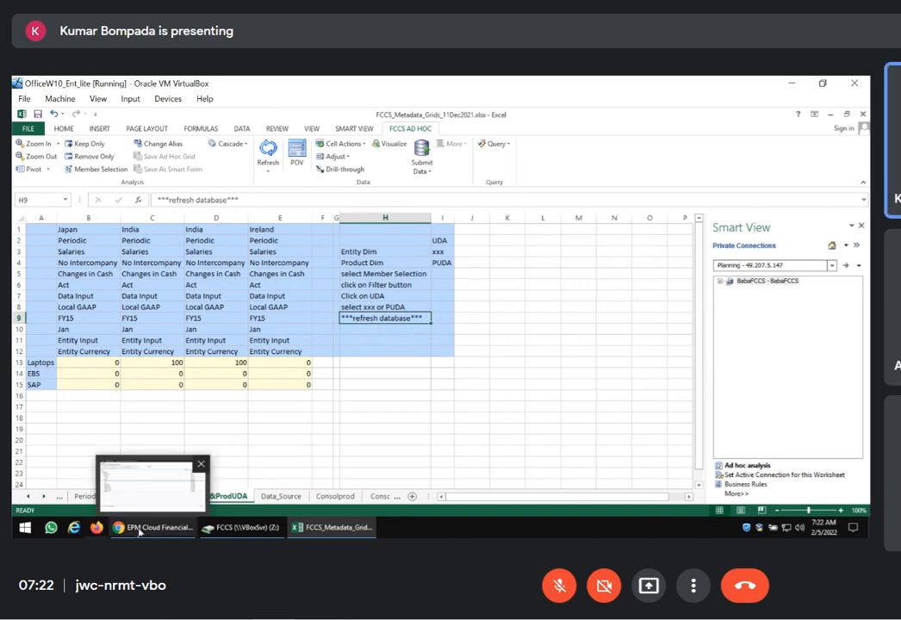
# Switch to the FCCS browser window, inspect the UDA assignments of the Product member EBS, and close it without saving
pyautogui.click(155, 527)
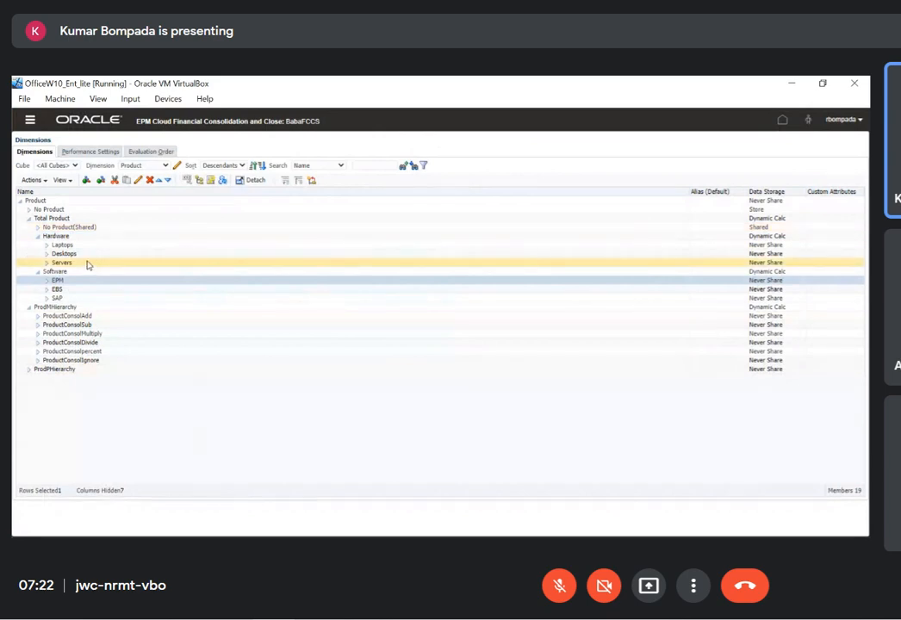
pyautogui.click(71, 290)
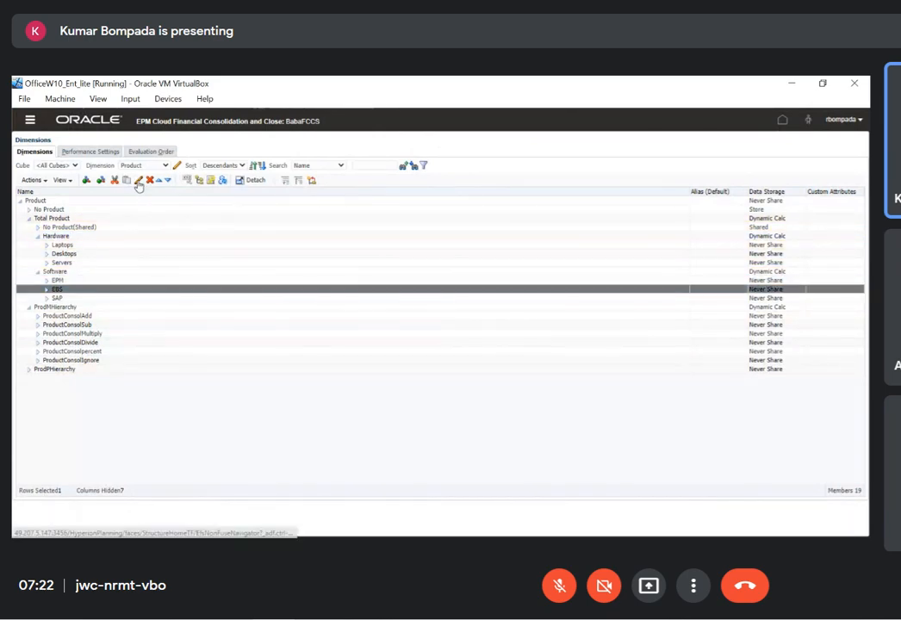
pyautogui.click(137, 180)
pyautogui.click(85, 167)
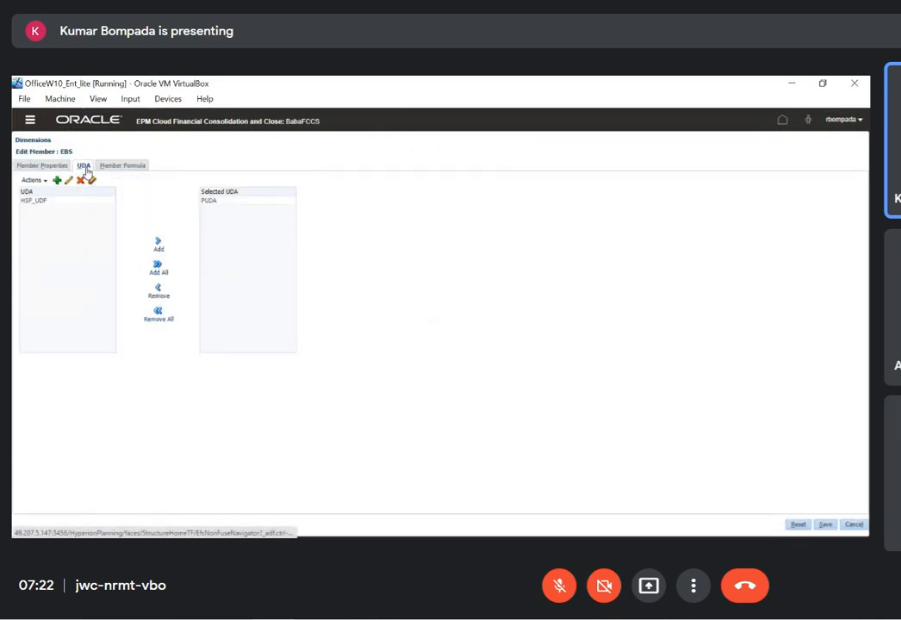
pyautogui.click(39, 201)
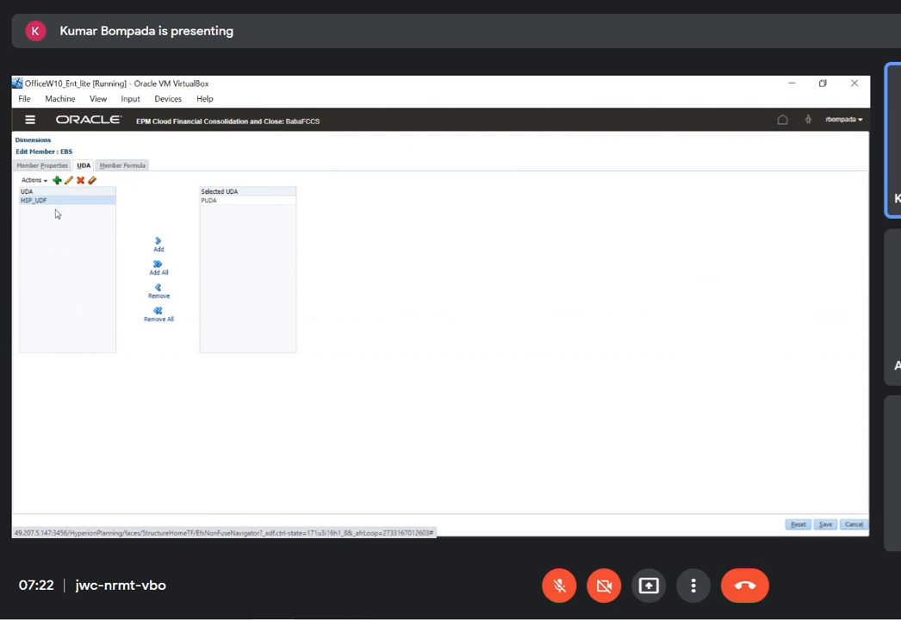
pyautogui.click(230, 203)
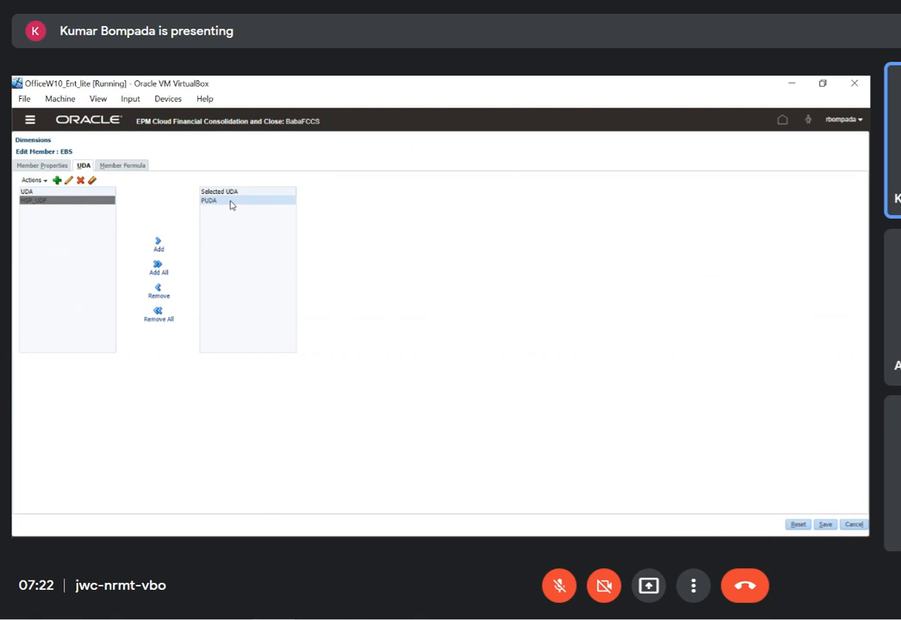
pyautogui.click(854, 525)
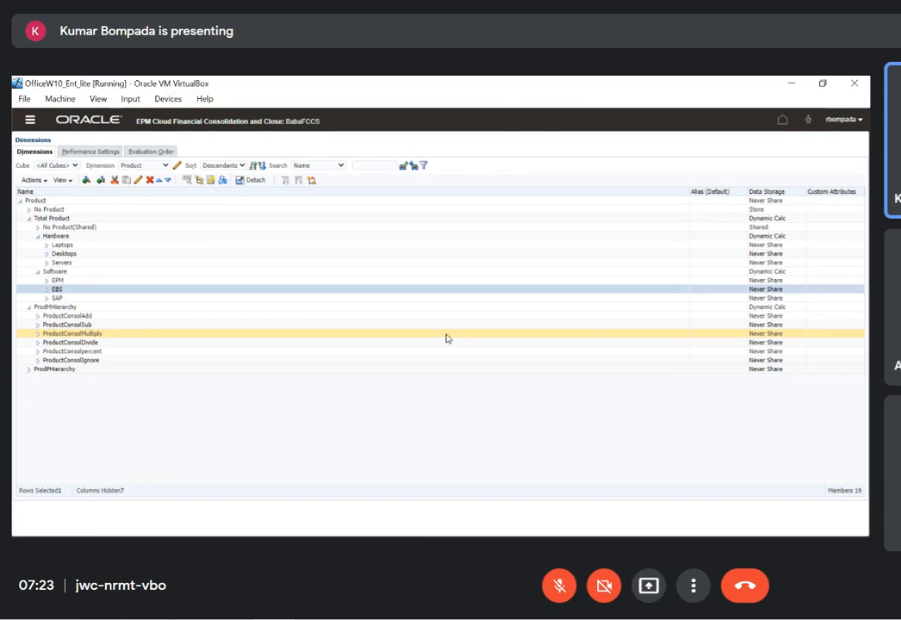
# Review the Data Storage settings of the Product dimension members
pyautogui.click(779, 281)
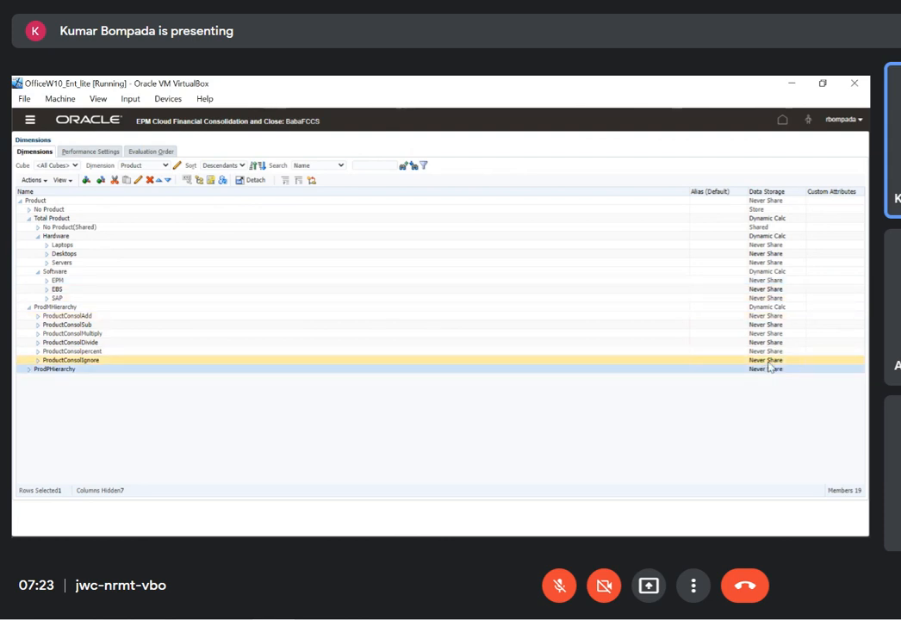
pyautogui.click(771, 335)
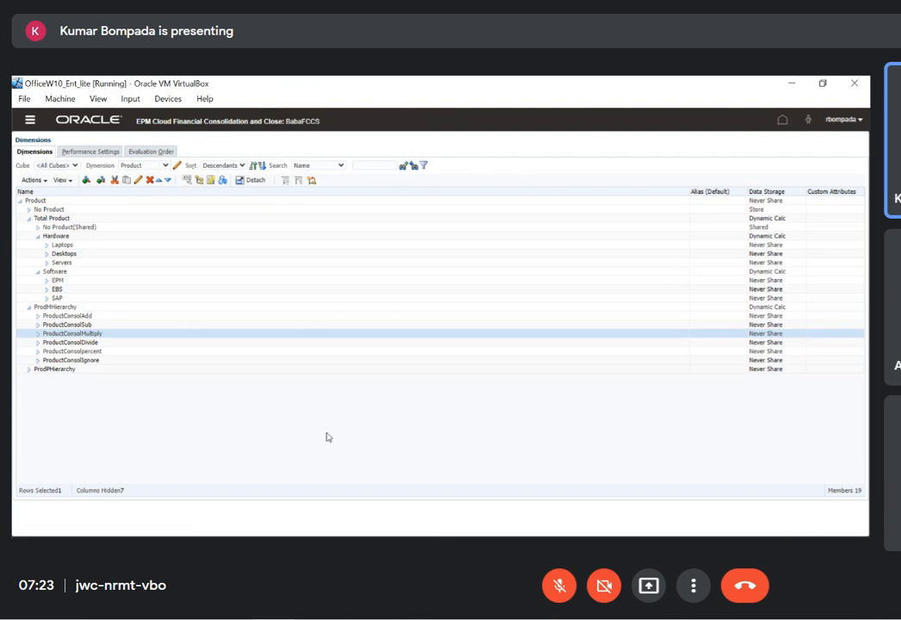
# Switch to the Entity dimension, expand FCCS_Total Geography and Asia, and open the Hongkong member for editing
pyautogui.click(165, 165)
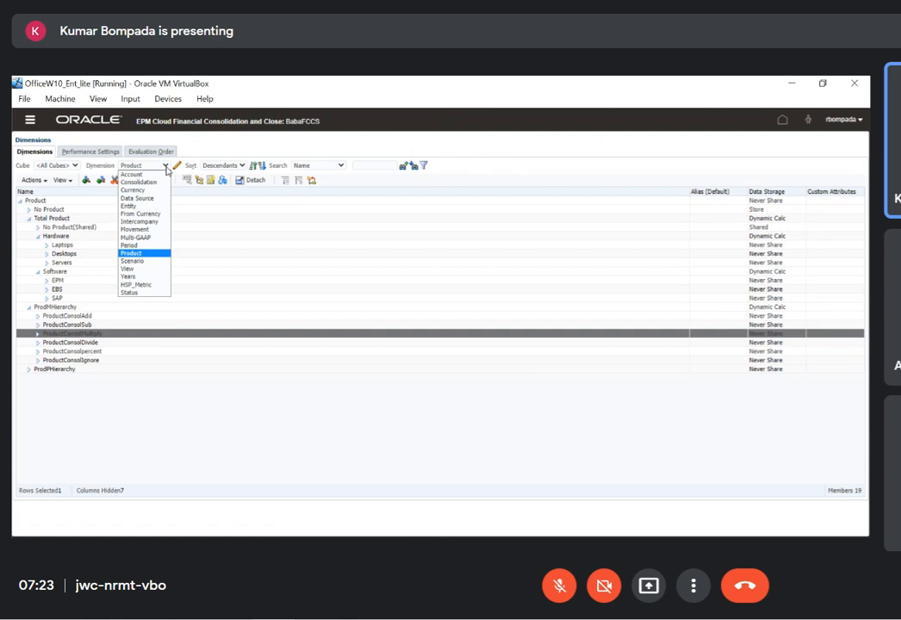
pyautogui.click(129, 206)
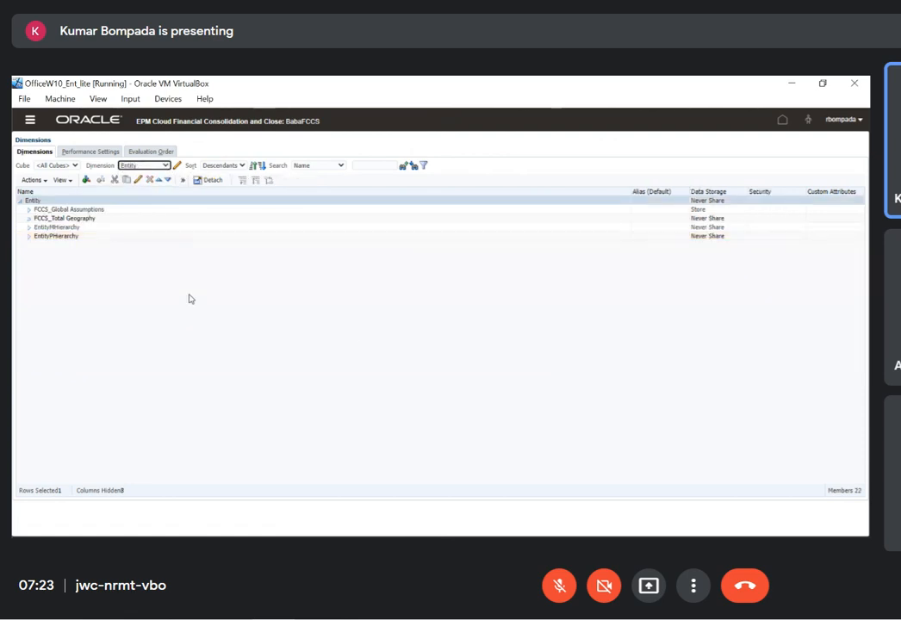
pyautogui.click(29, 218)
pyautogui.click(35, 227)
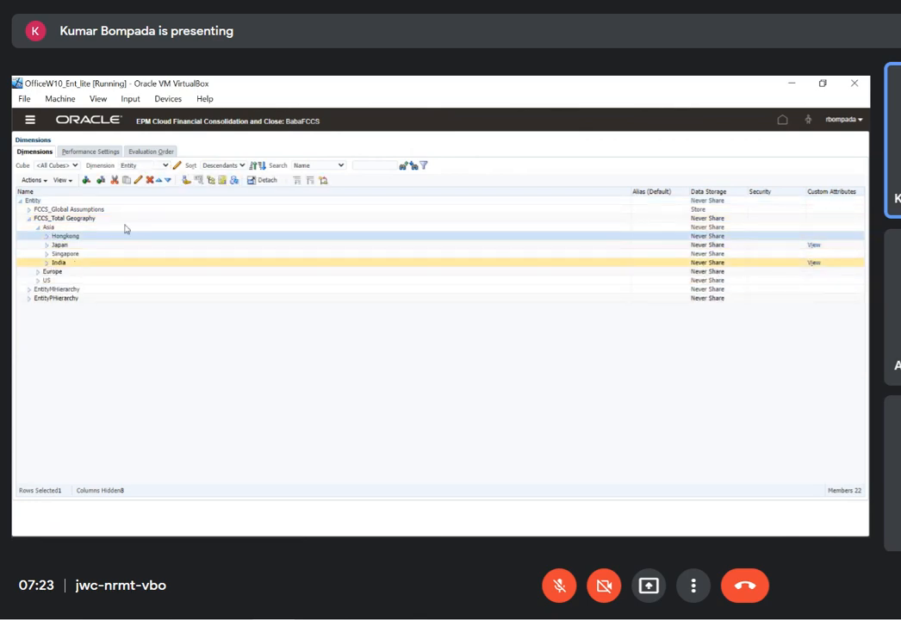
pyautogui.click(138, 180)
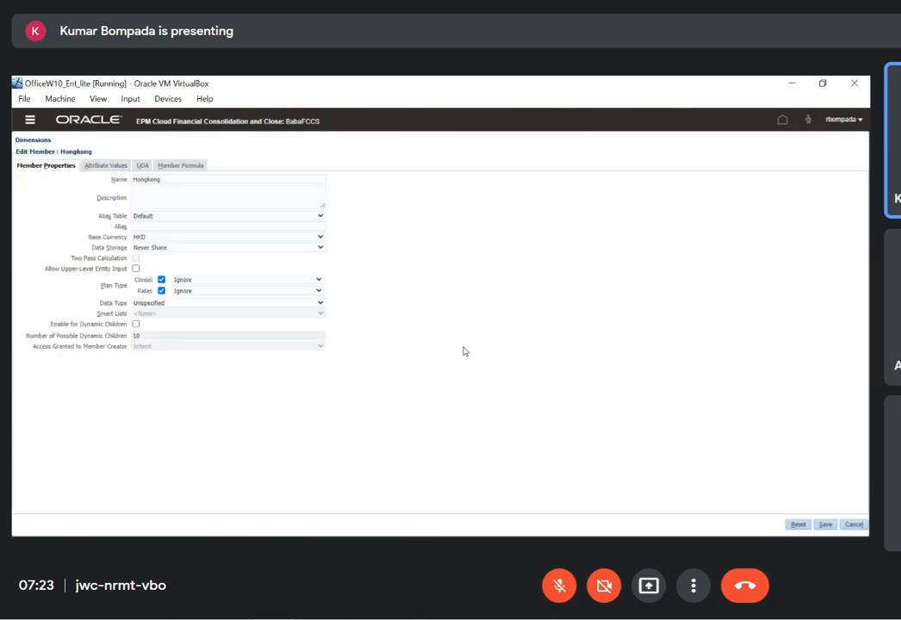
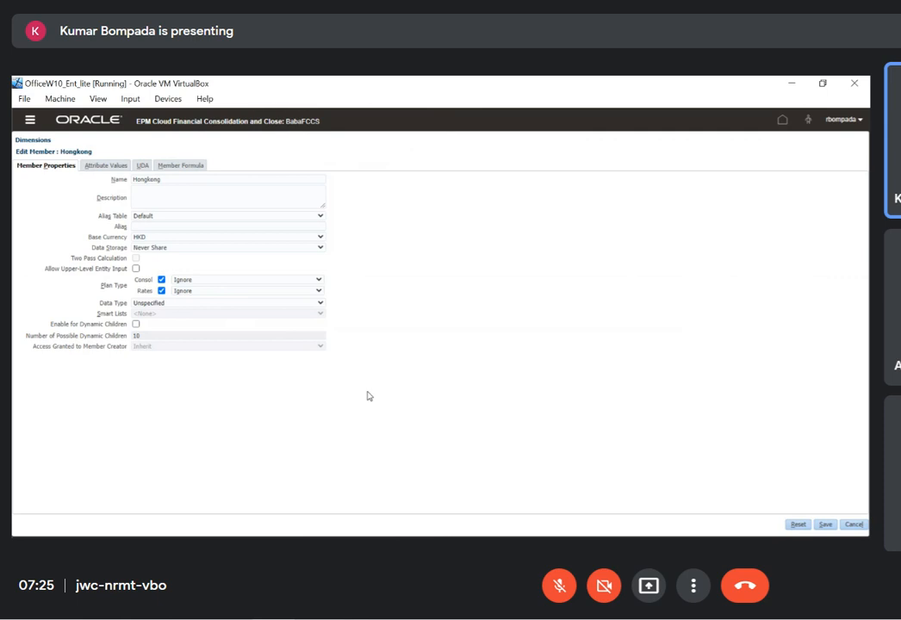
# Set the Hongkong member's Consol plan type operator to Addition and save the member
pyautogui.click(238, 280)
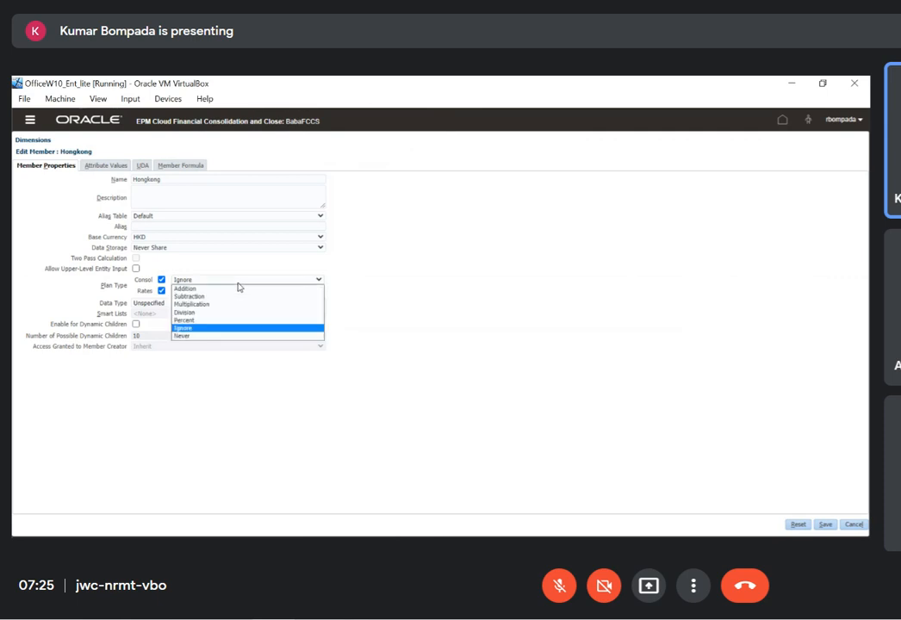
pyautogui.click(196, 287)
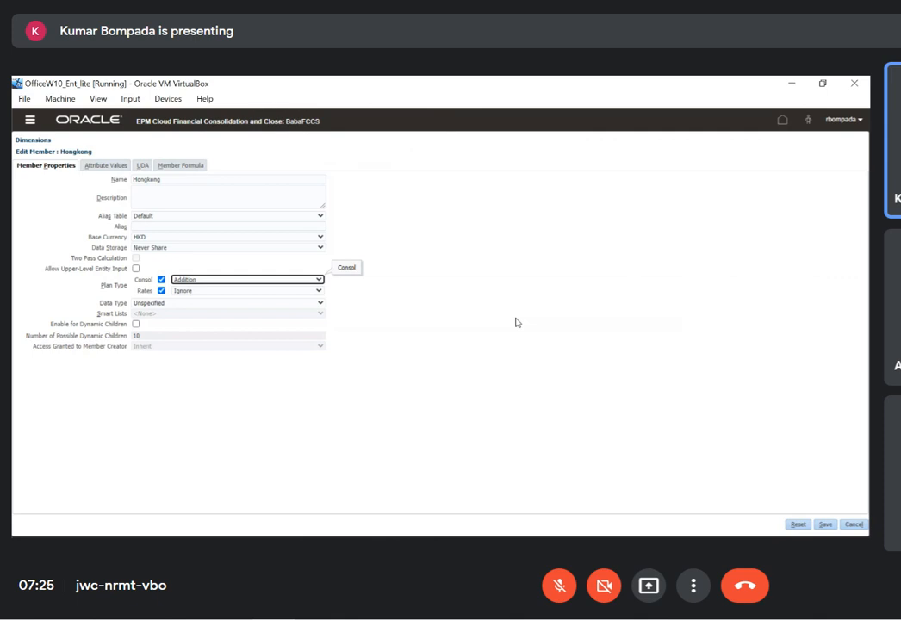
pyautogui.click(823, 526)
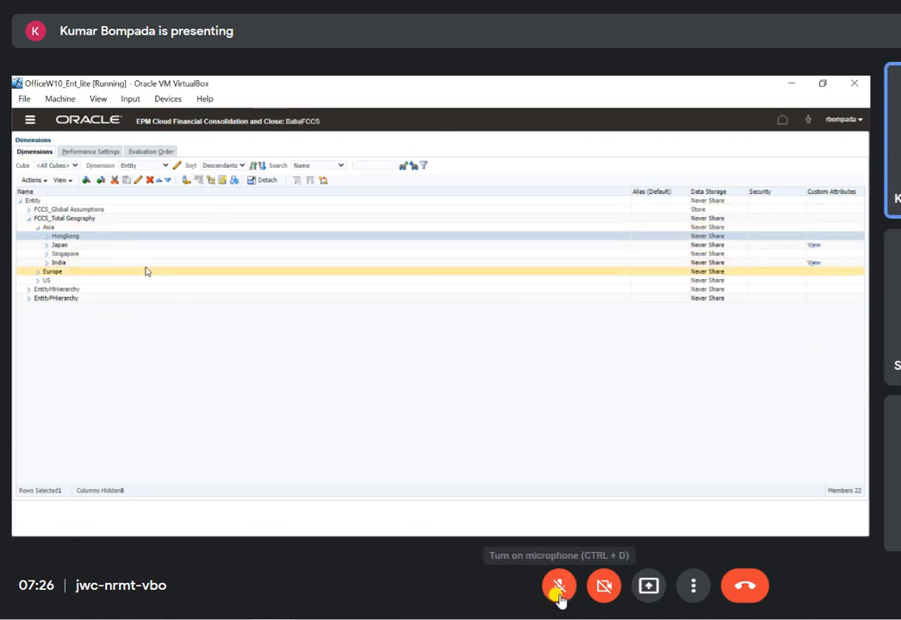
# Run metadata validation from the application overview, inspect the errors listed under Entity, and close the validation window
pyautogui.click(32, 122)
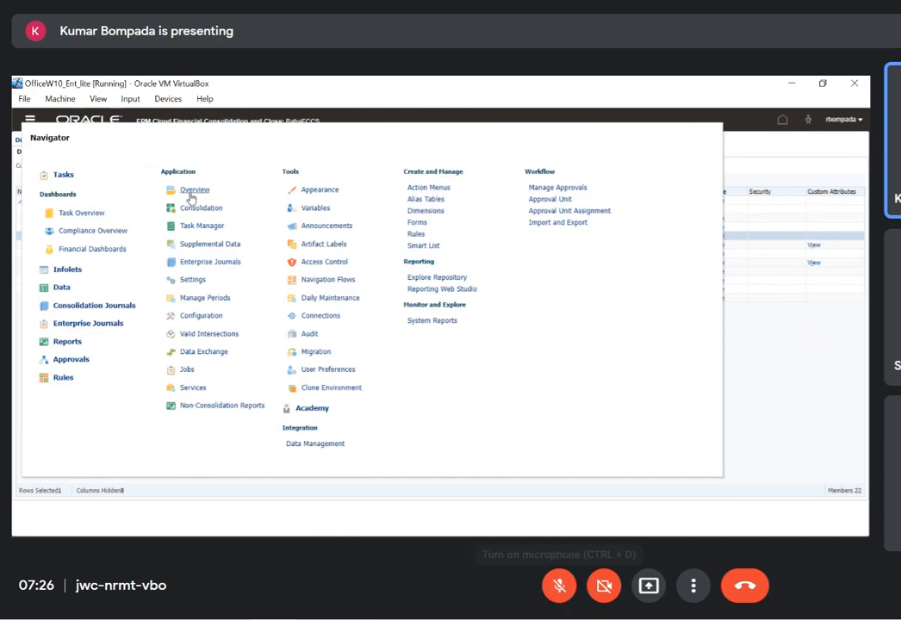
pyautogui.click(190, 195)
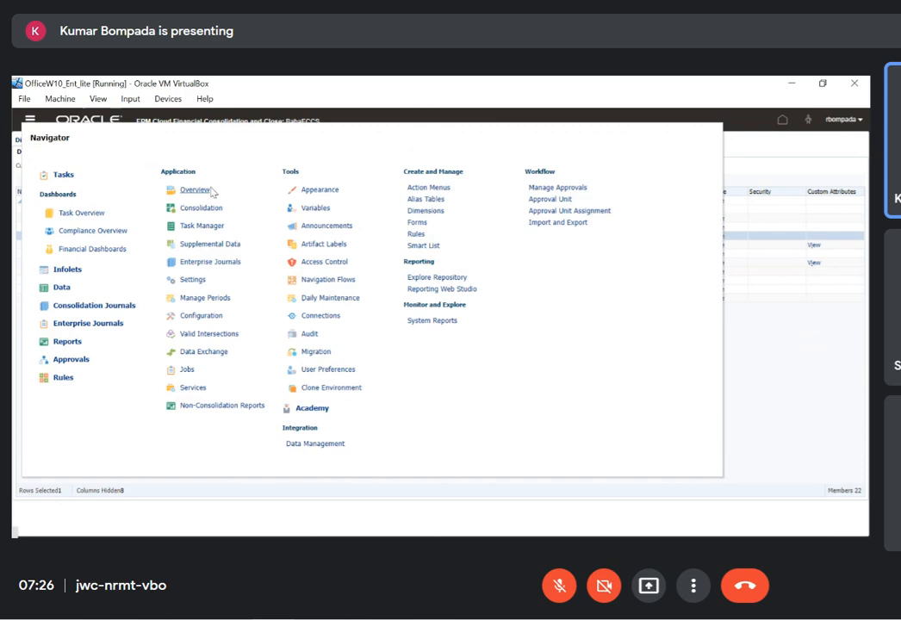
pyautogui.click(196, 194)
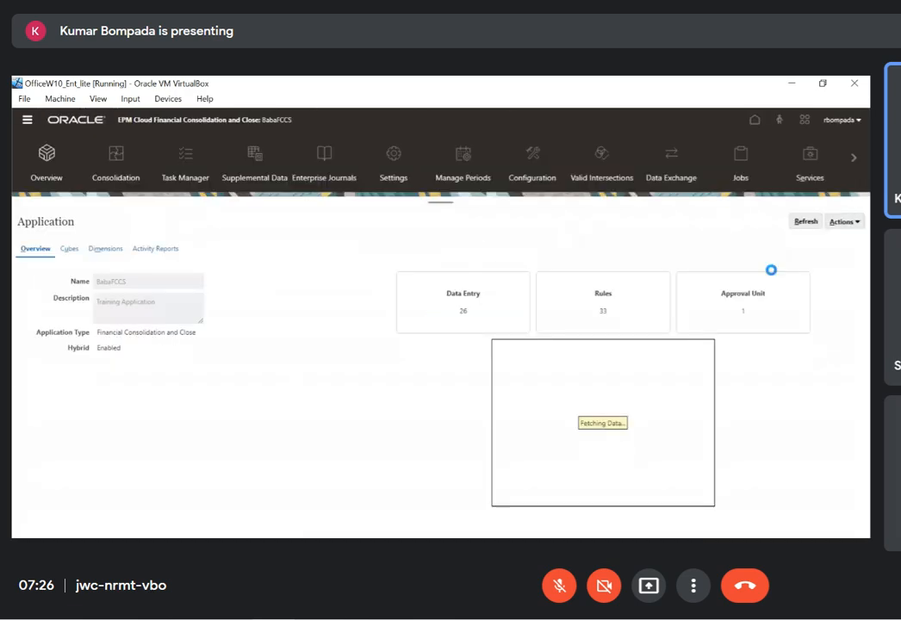
pyautogui.click(855, 223)
pyautogui.click(805, 305)
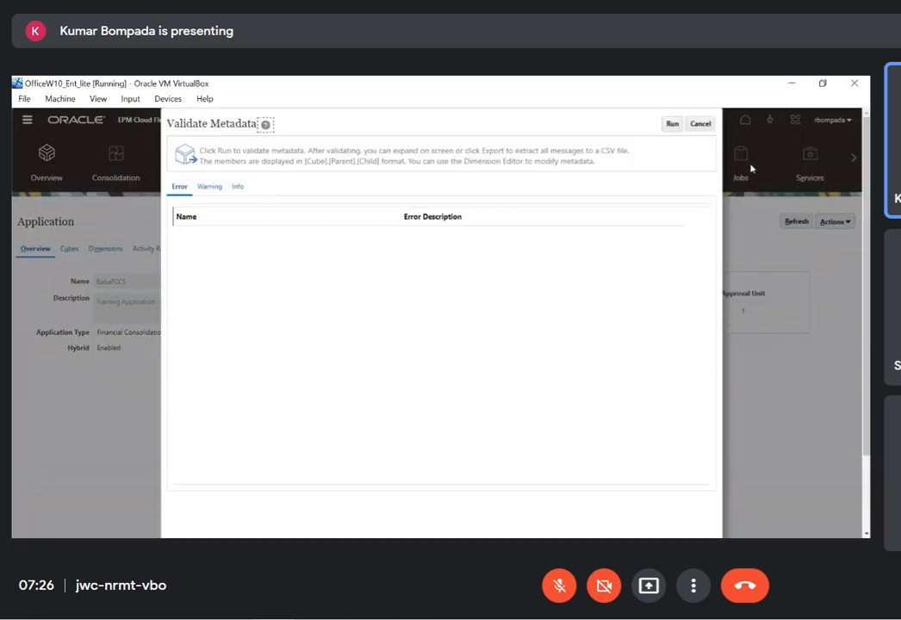
pyautogui.click(672, 124)
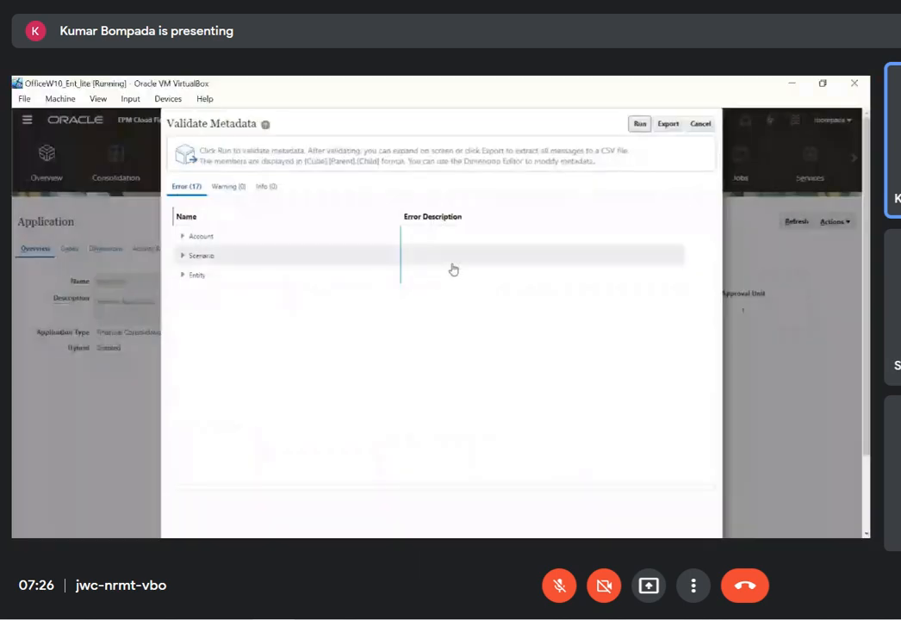
pyautogui.click(184, 277)
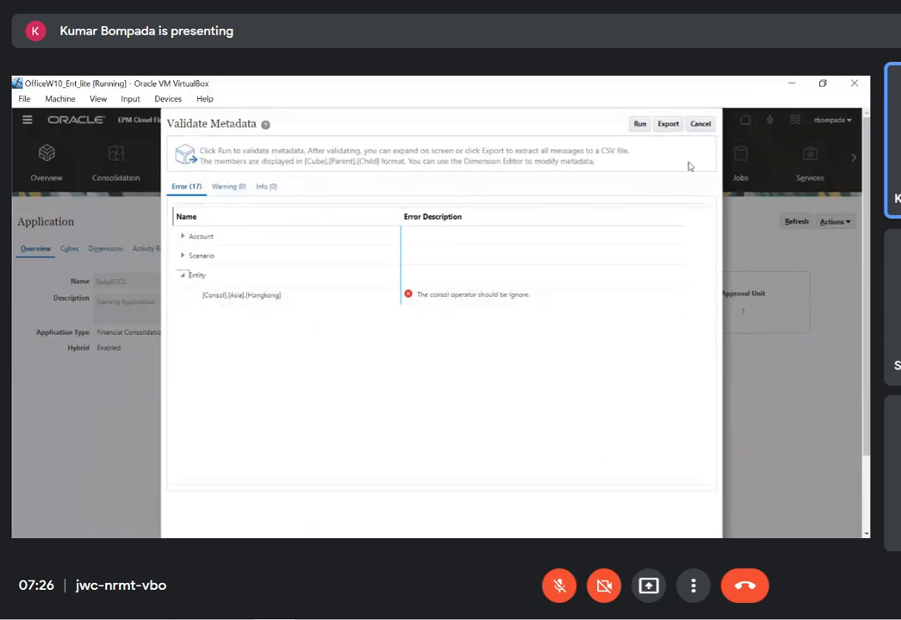
pyautogui.click(701, 125)
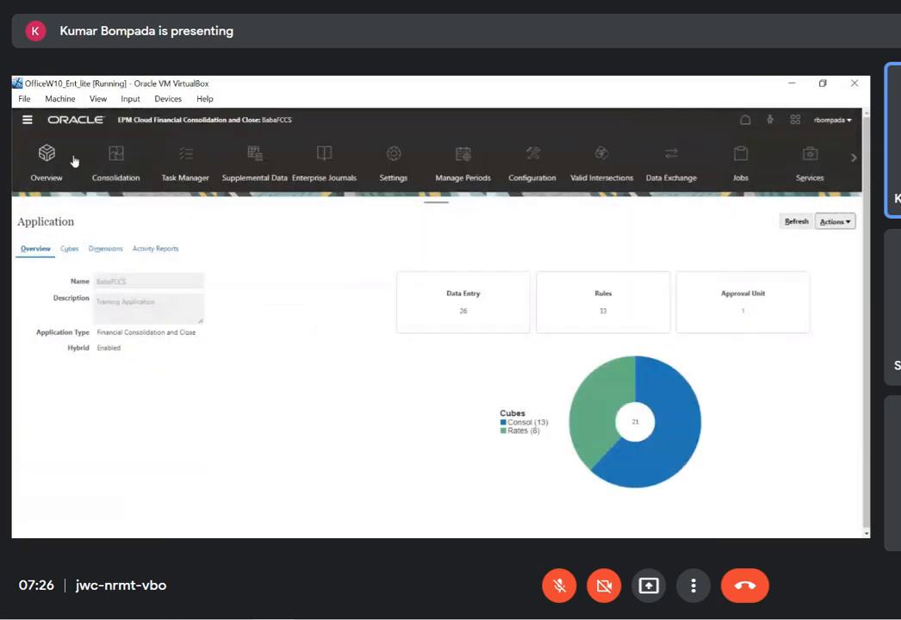
# Return to the dimension editor, switch to the Entity dimension, and expand FCCS_Total Geography and Asia
pyautogui.click(28, 121)
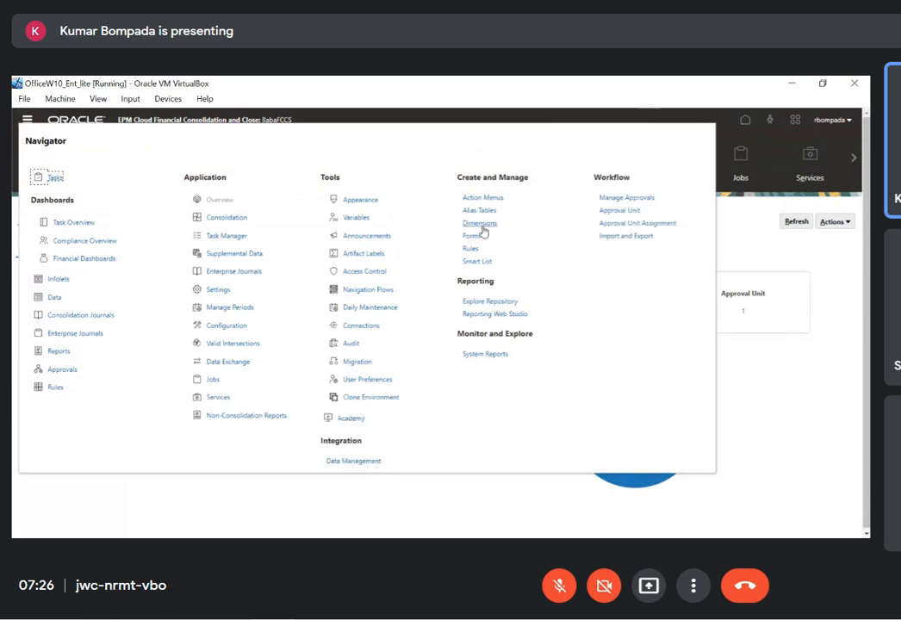
pyautogui.click(479, 223)
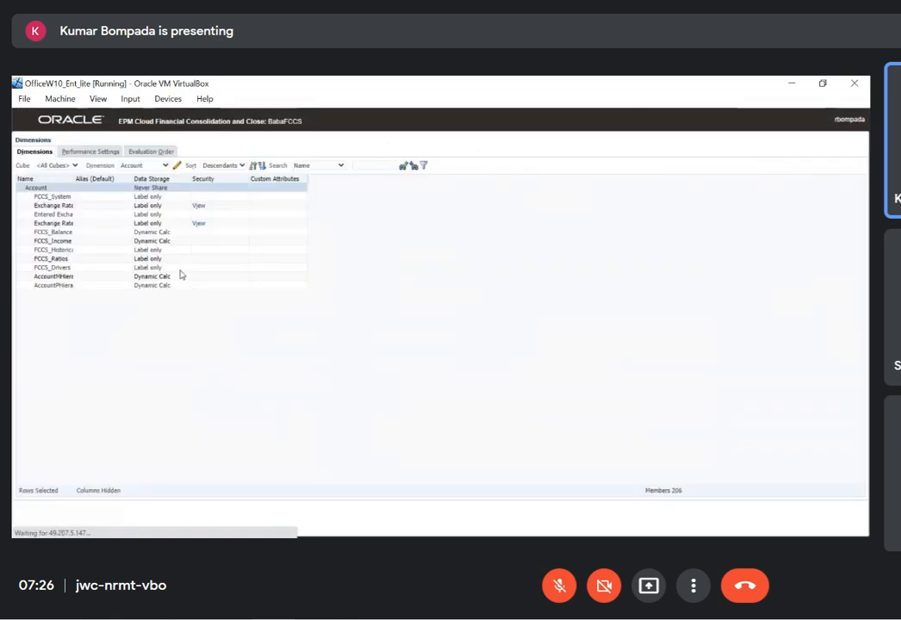
pyautogui.click(145, 166)
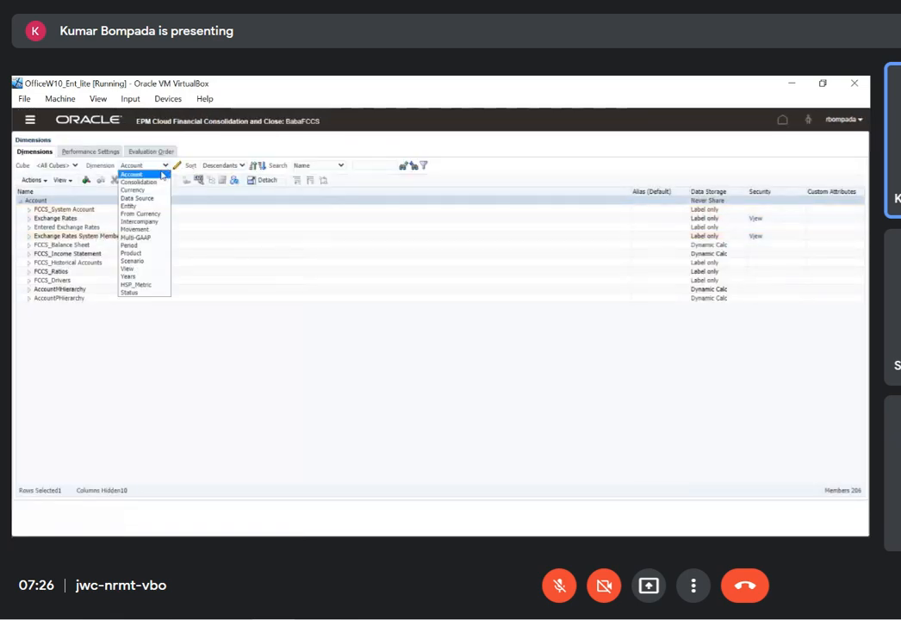
pyautogui.click(137, 208)
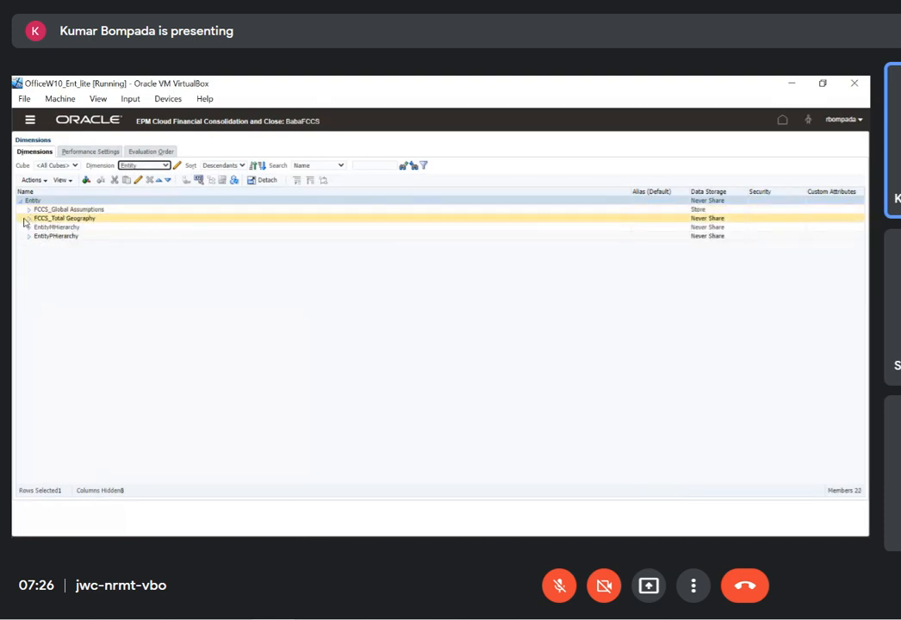
pyautogui.click(29, 218)
pyautogui.click(38, 226)
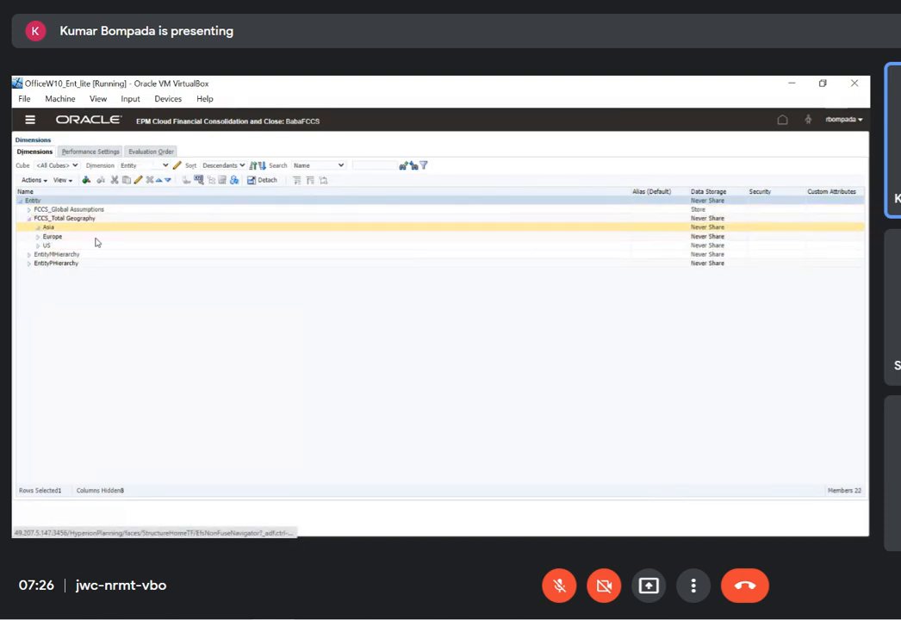
# Edit the Hongkong member, set its Consol plan type operator to Ignore, and save it
pyautogui.click(138, 180)
pyautogui.click(195, 280)
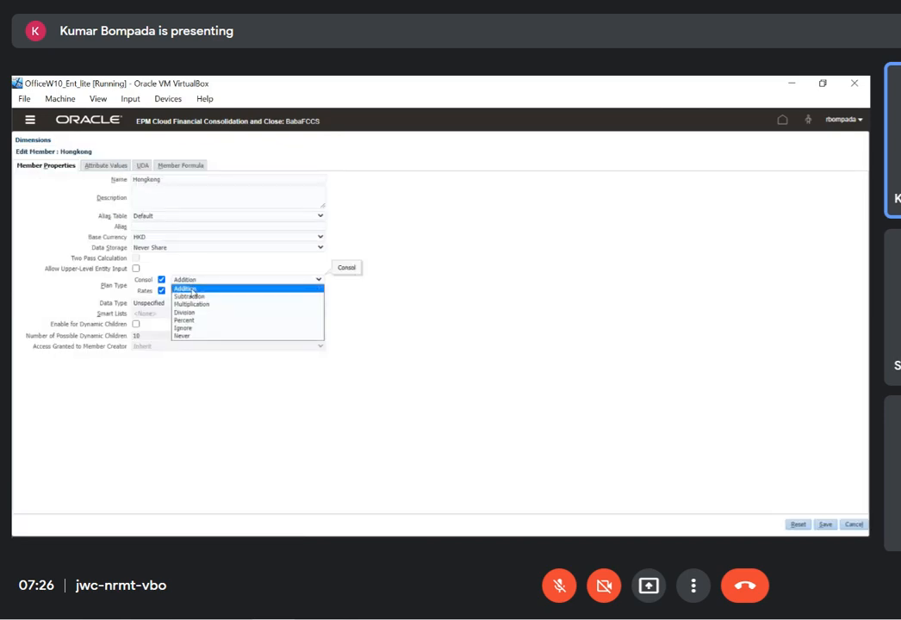
pyautogui.click(182, 329)
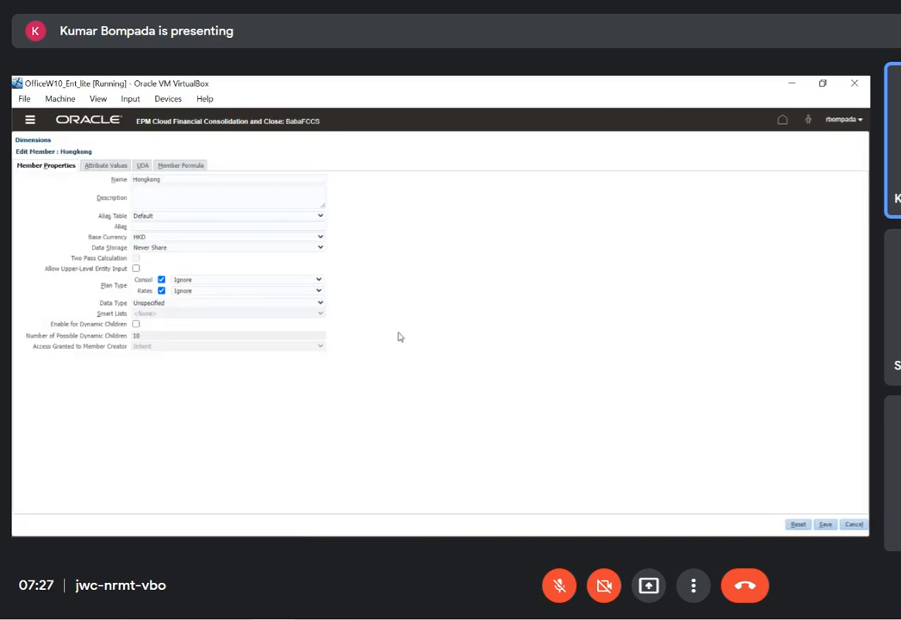
pyautogui.click(825, 524)
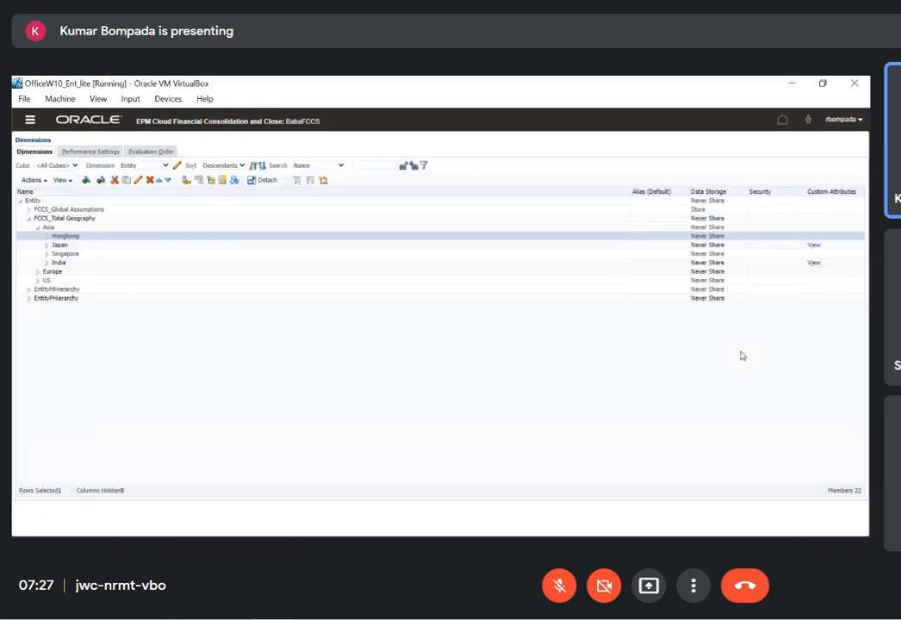
# Rerun metadata validation from the application overview, check the error list, and close the validation window
pyautogui.click(30, 120)
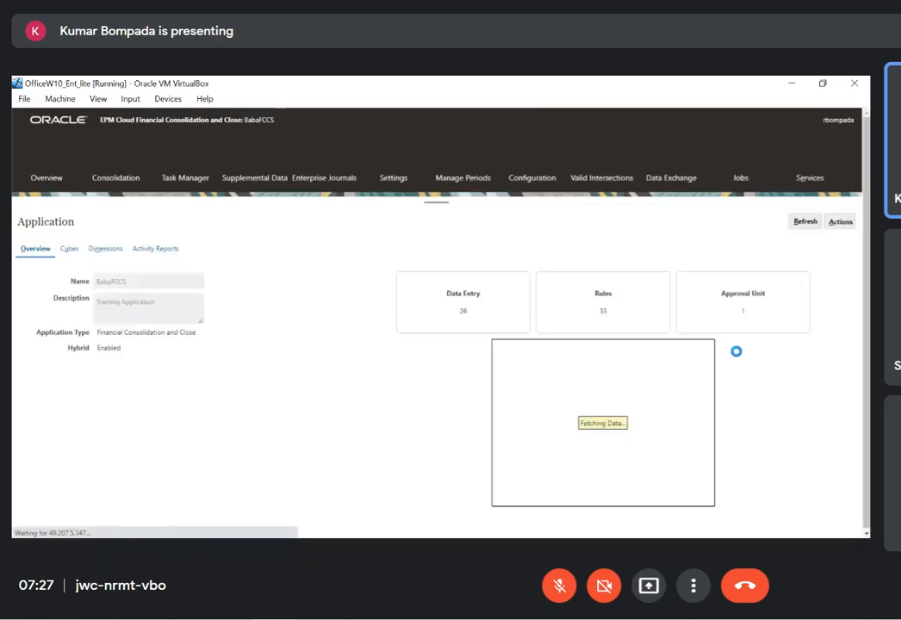
pyautogui.click(835, 221)
pyautogui.click(796, 305)
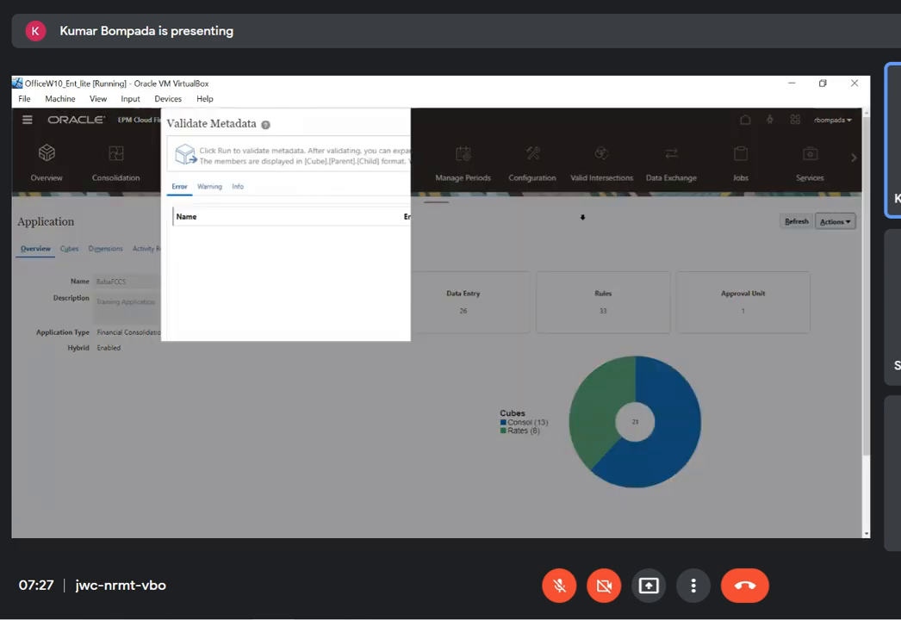
pyautogui.click(672, 125)
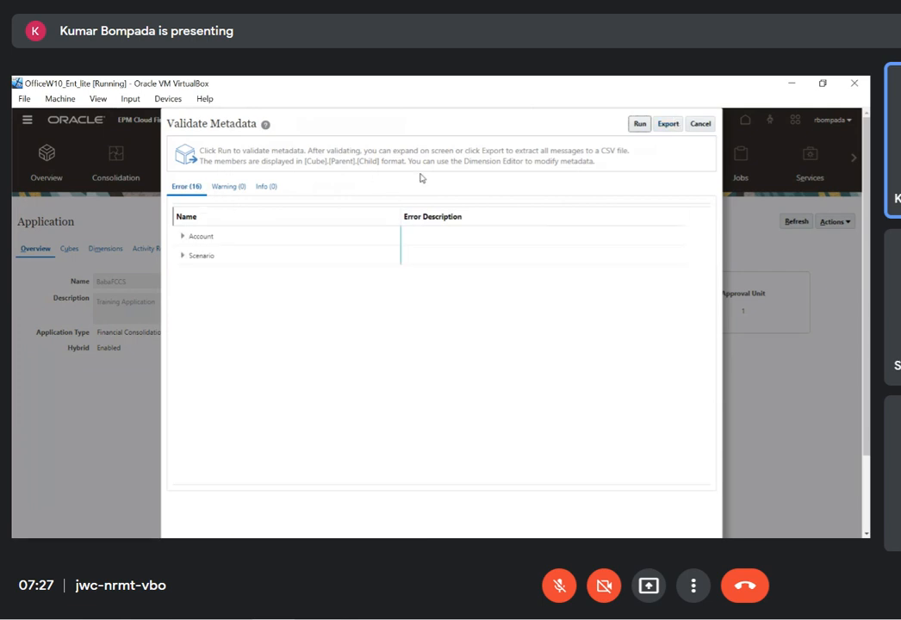
pyautogui.click(700, 125)
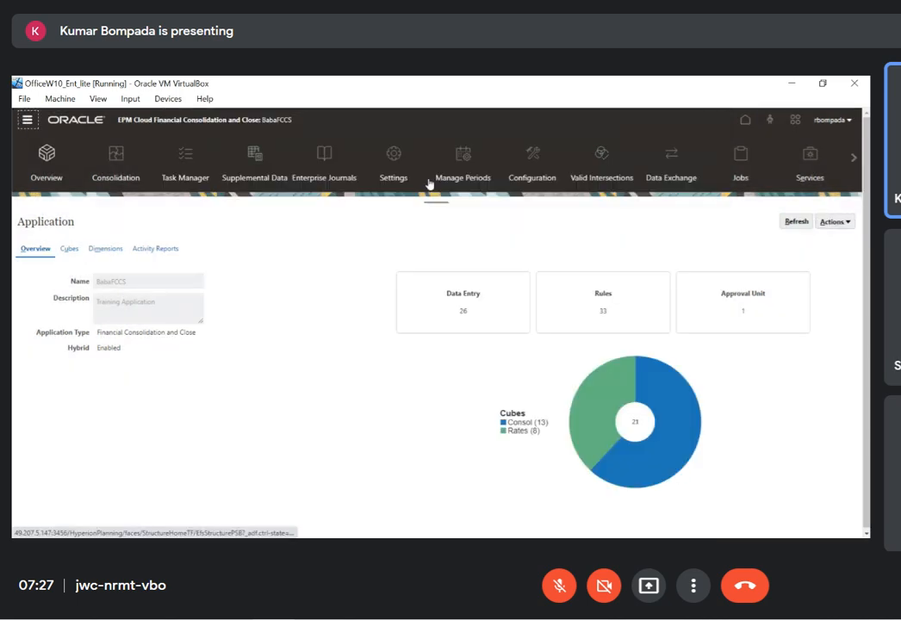
# Reopen the Entity dimension in the dimension editor and expand FCCS_Total Geography and Asia to reach their child entities
pyautogui.click(486, 224)
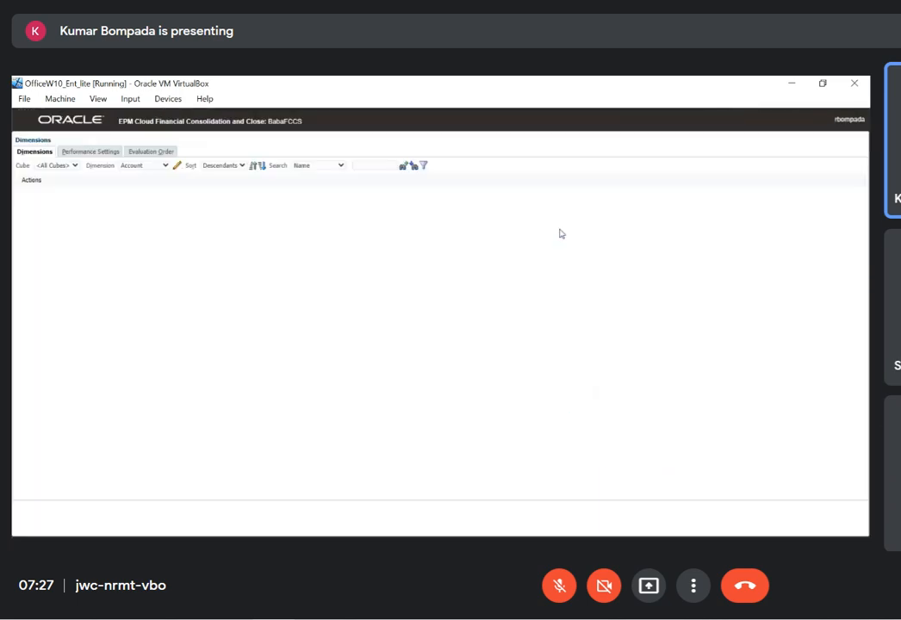
pyautogui.click(165, 165)
pyautogui.click(142, 201)
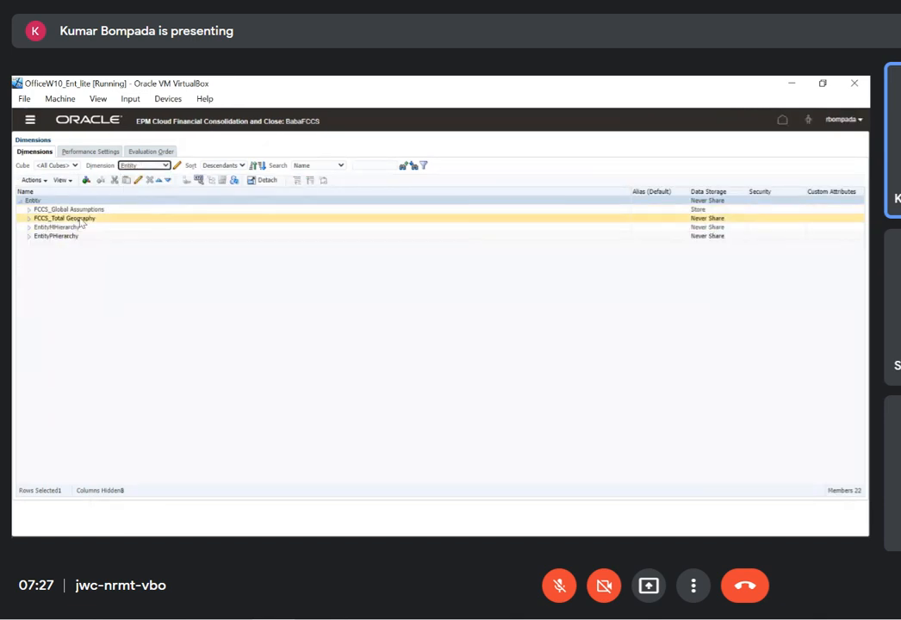
pyautogui.click(30, 219)
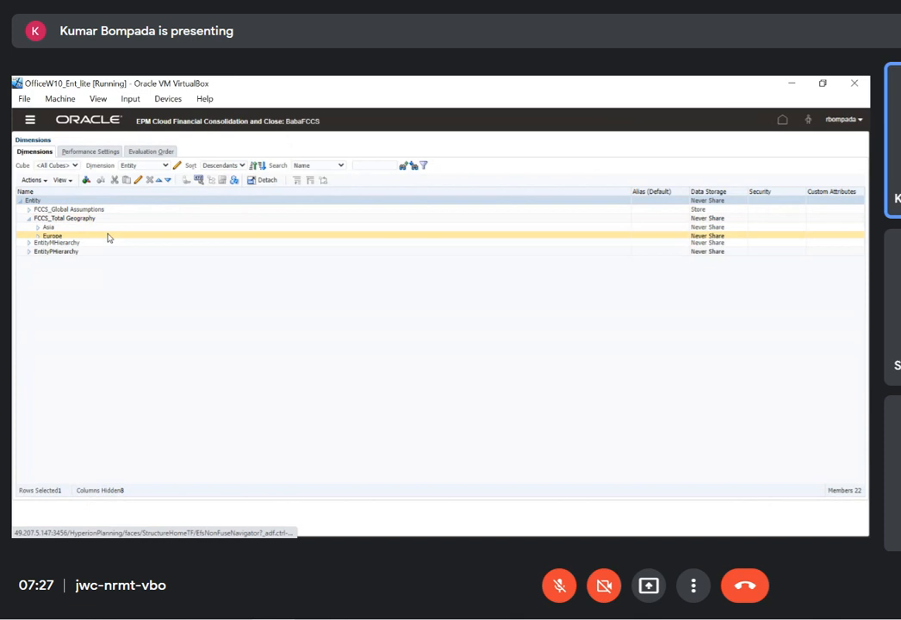
pyautogui.click(37, 228)
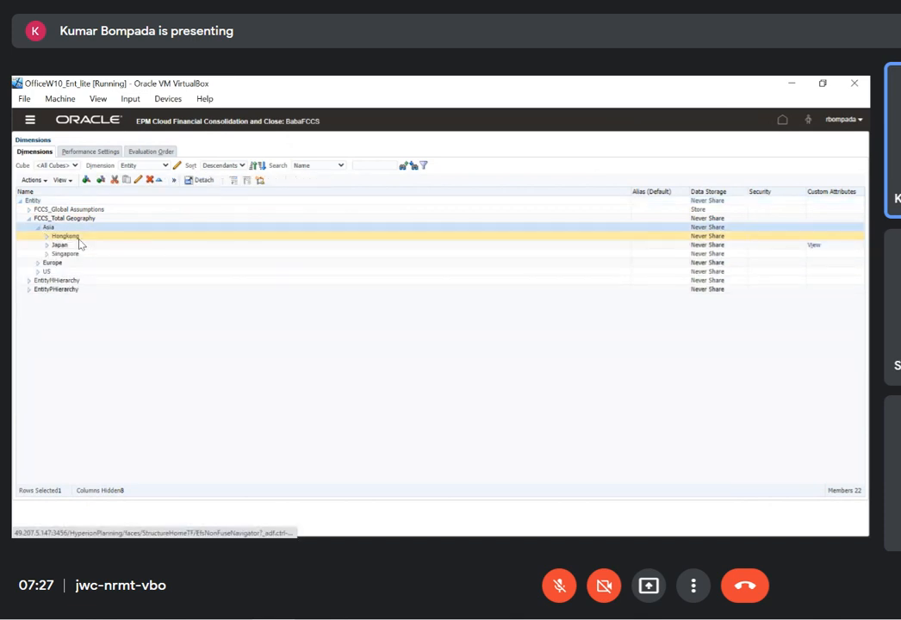
pyautogui.click(74, 236)
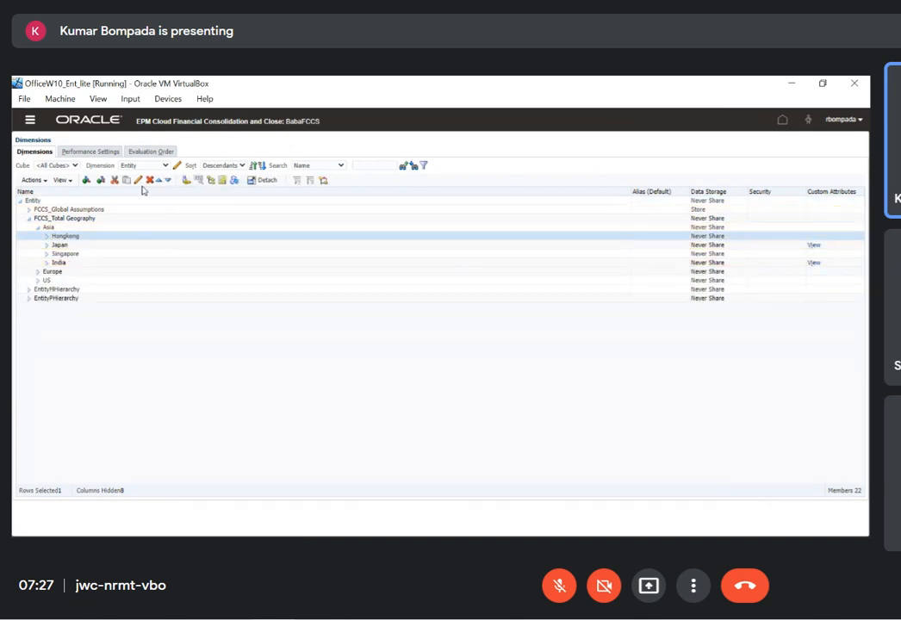
# Open the India member for editing and examine its attribute values, selecting ICP_Entity_Yes under Intercompany Entity
pyautogui.click(78, 262)
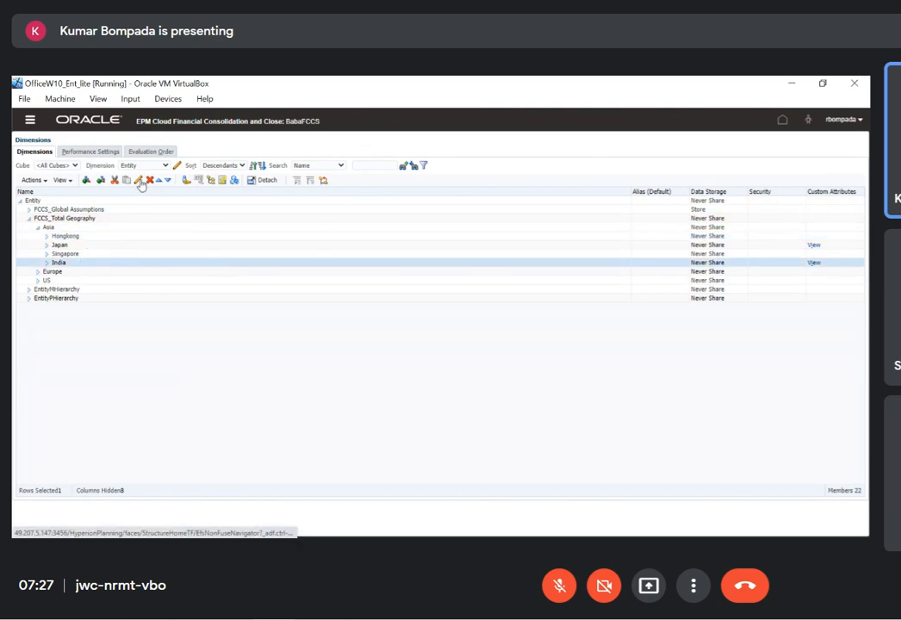
pyautogui.click(139, 181)
pyautogui.click(102, 165)
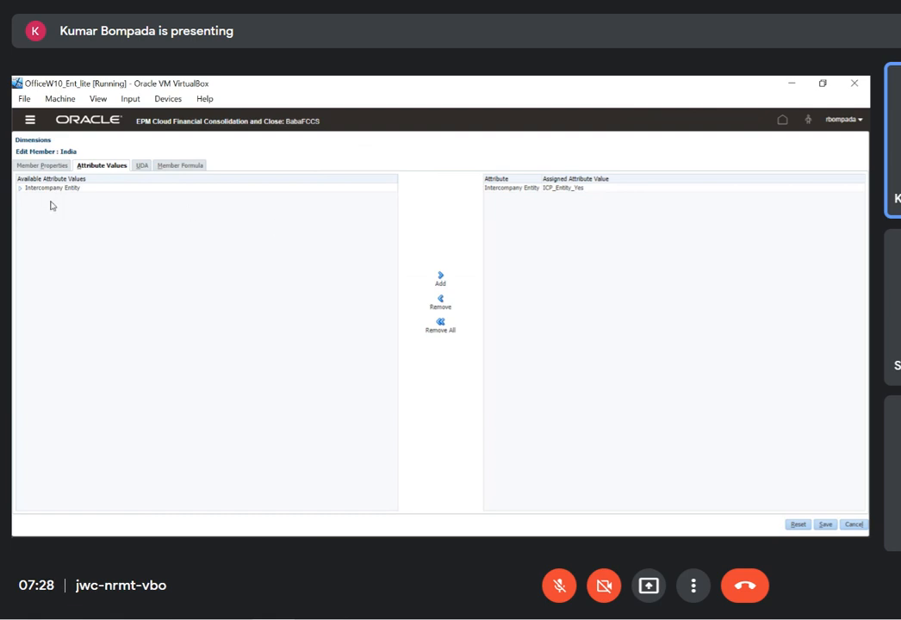
pyautogui.click(21, 188)
pyautogui.click(211, 197)
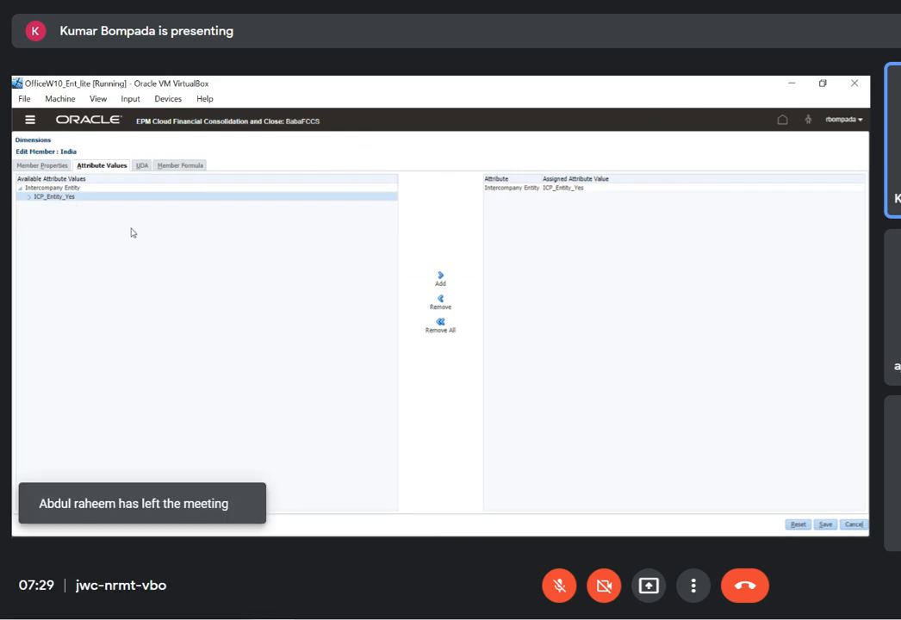
# Launch the Hyperion Financial Management desktop client, load BABA124_20Jan2022.xml in Manage Metadata, and display the Entity metadata item
pyautogui.press('super+d')
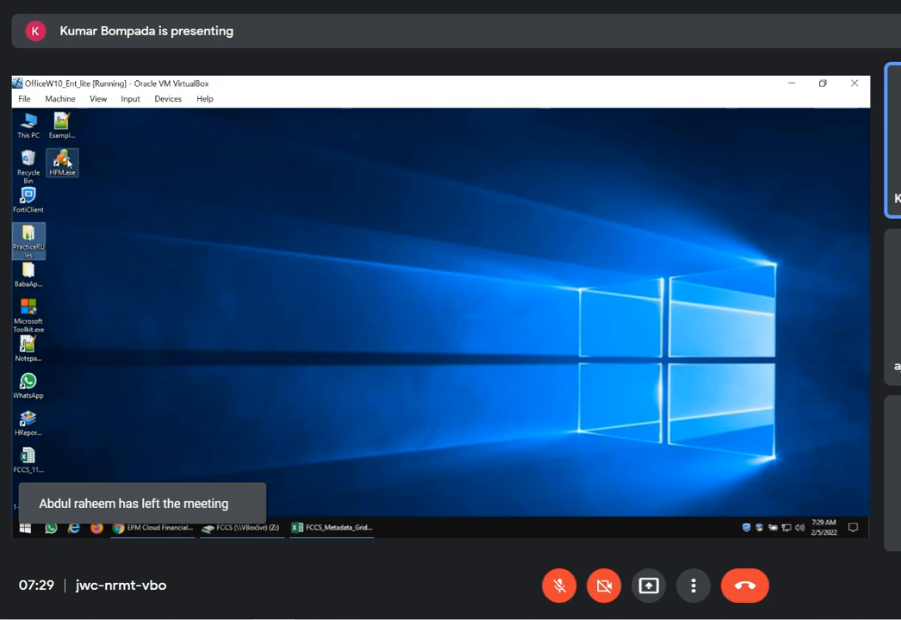
pyautogui.doubleClick(67, 162)
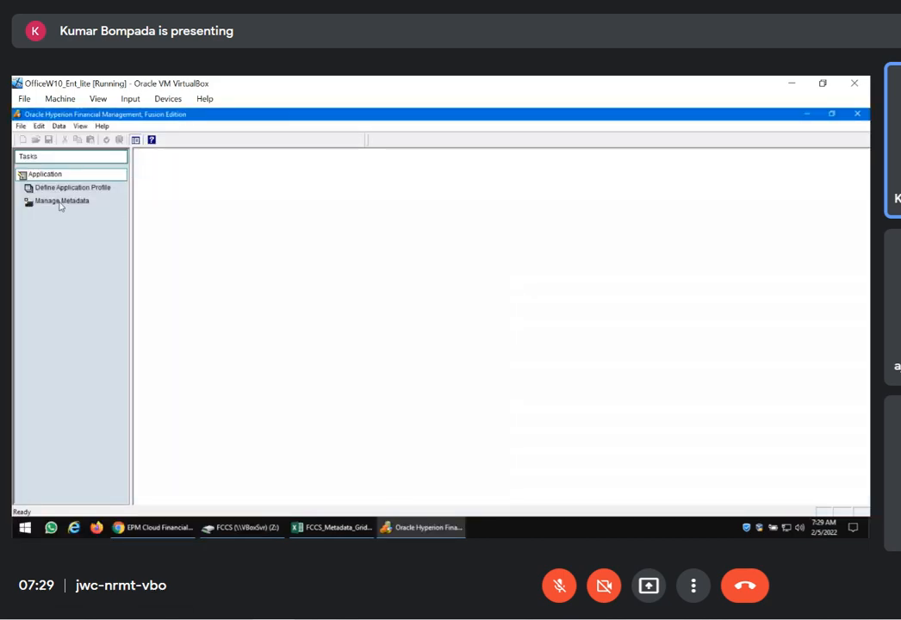
pyautogui.click(61, 203)
pyautogui.click(206, 493)
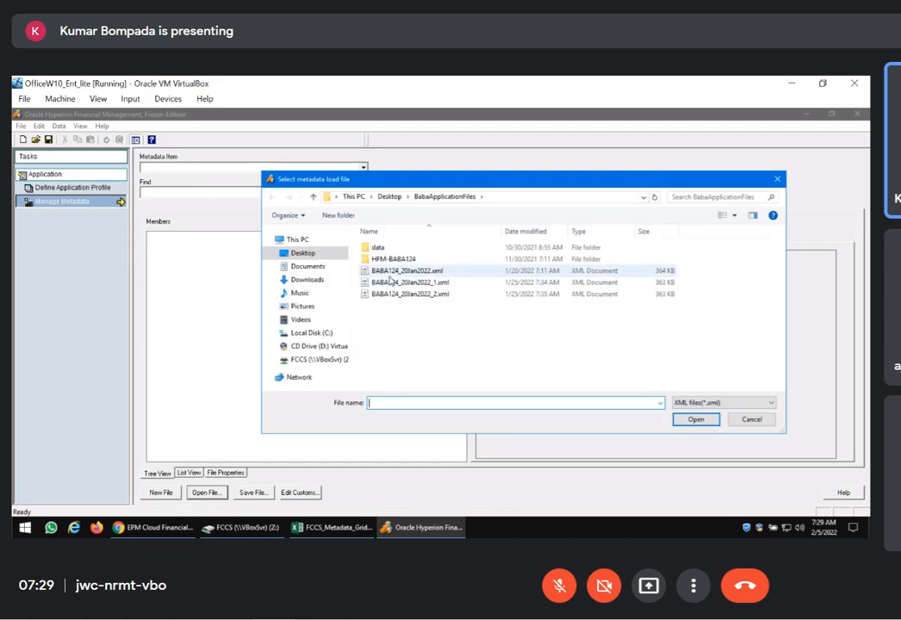
pyautogui.doubleClick(388, 272)
pyautogui.click(362, 167)
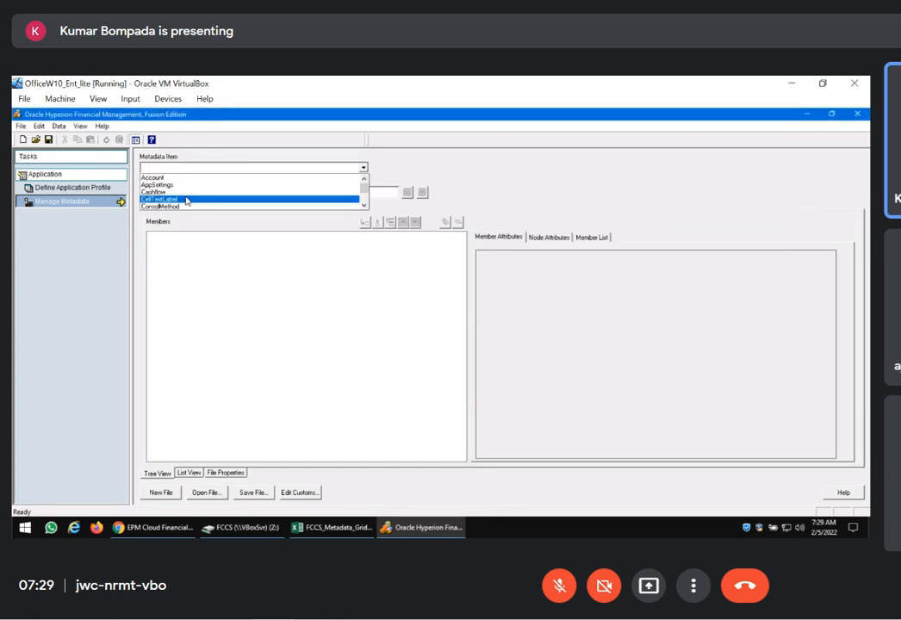
pyautogui.click(154, 186)
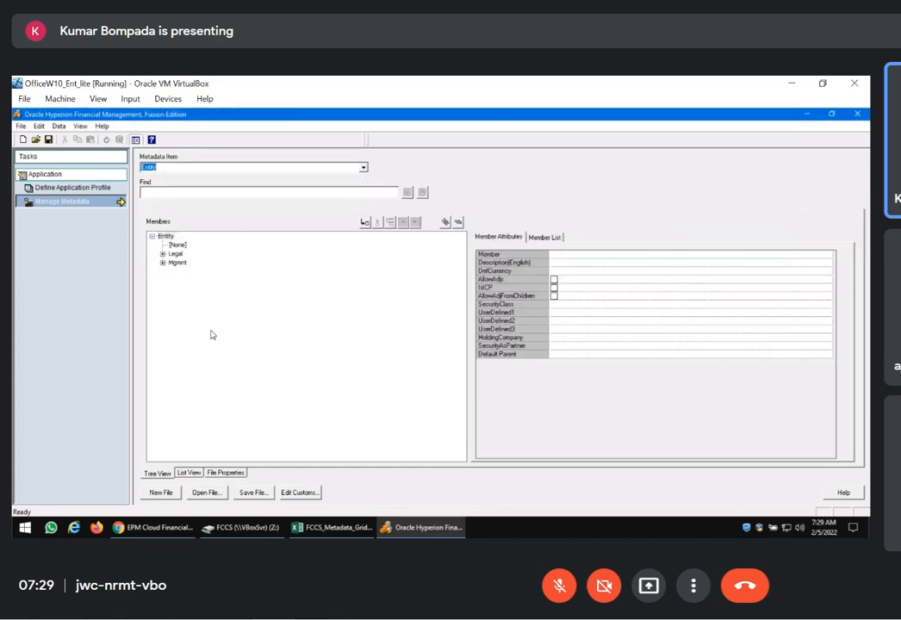
# Expand the full Entity hierarchy in HFM and examine the IsICP attribute of member E1000 under Asia
pyautogui.click(445, 222)
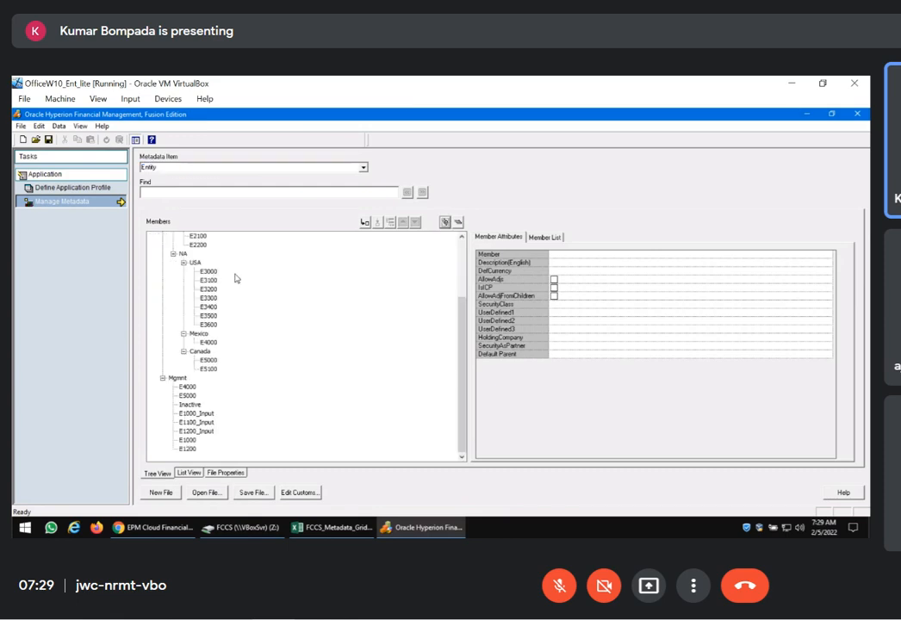
pyautogui.scroll(2, 466, 276)
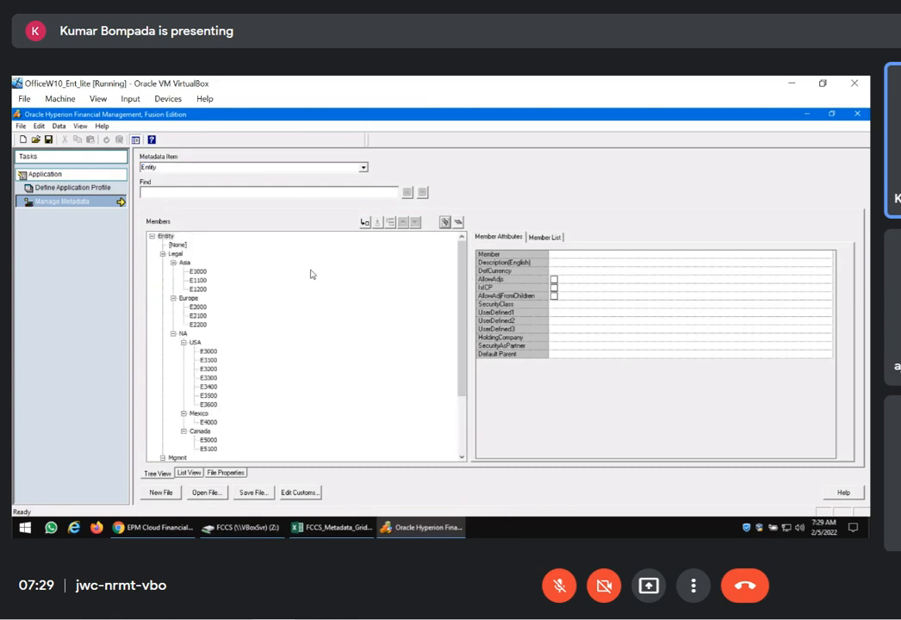
pyautogui.click(197, 271)
pyautogui.click(569, 291)
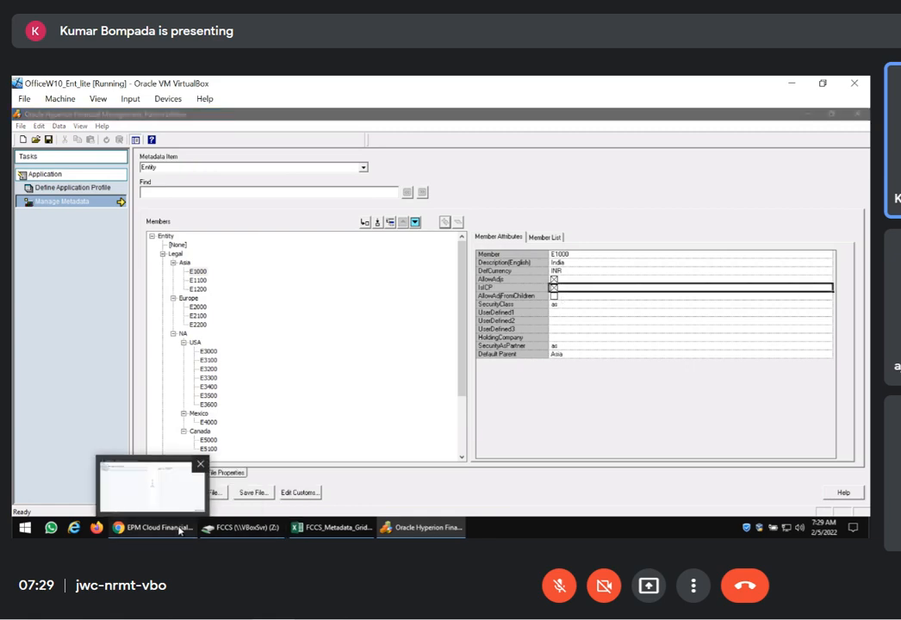
# Switch back to FCCS, save the India member, and expand FCCS_Intercompany Top and FCCS_Intercompany Entities in the Intercompany dimension
pyautogui.click(150, 527)
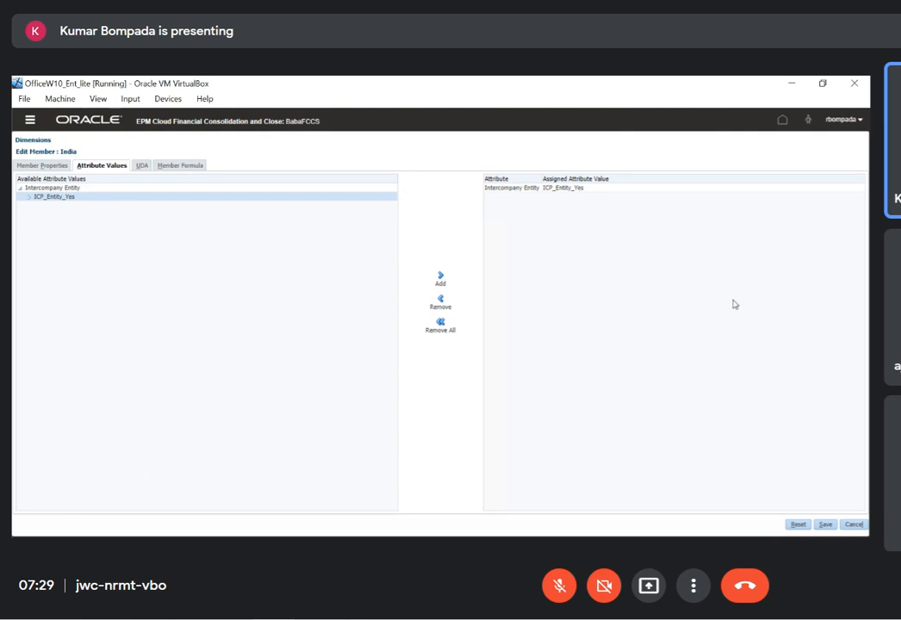
pyautogui.click(825, 525)
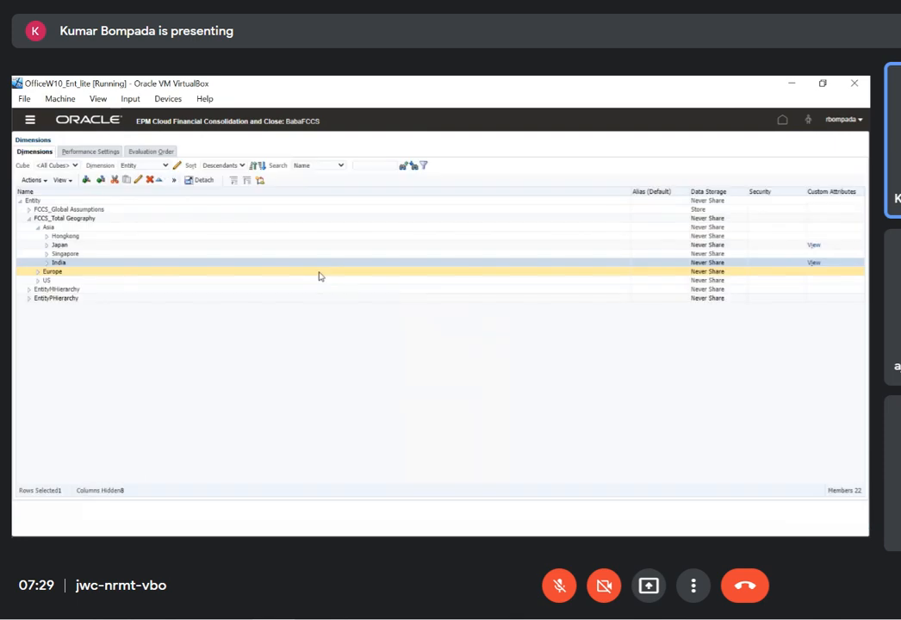
pyautogui.click(165, 167)
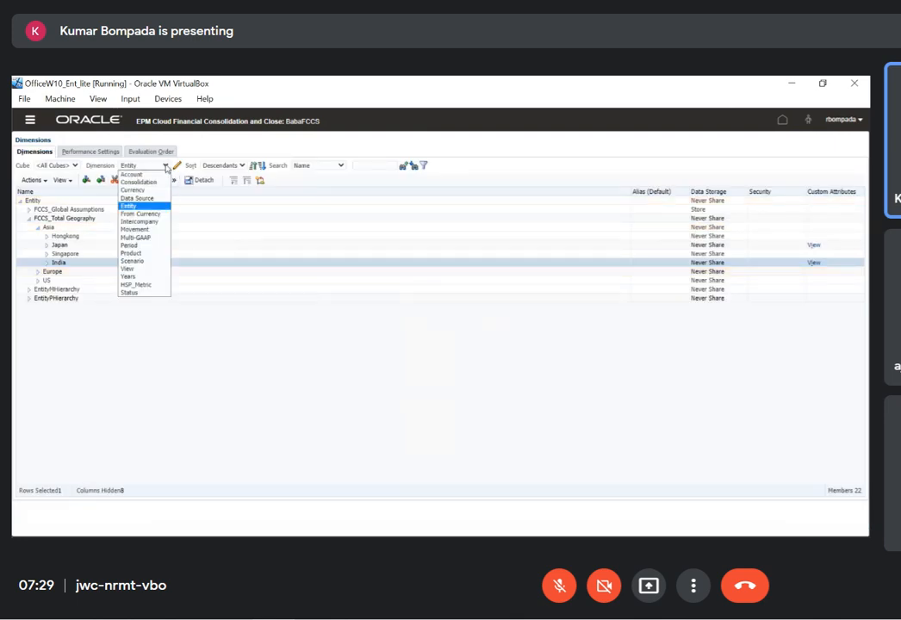
pyautogui.click(138, 221)
pyautogui.click(29, 212)
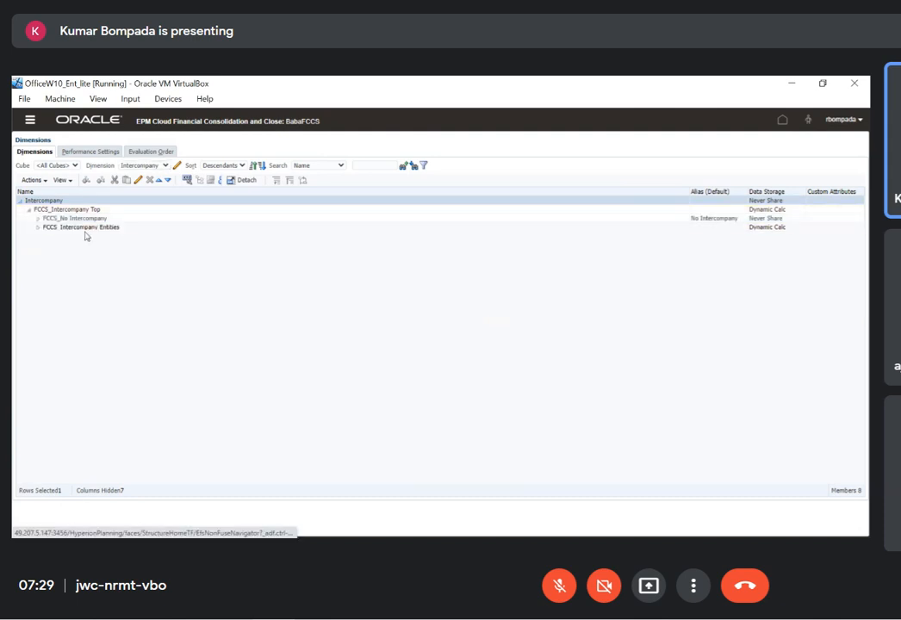
pyautogui.click(39, 228)
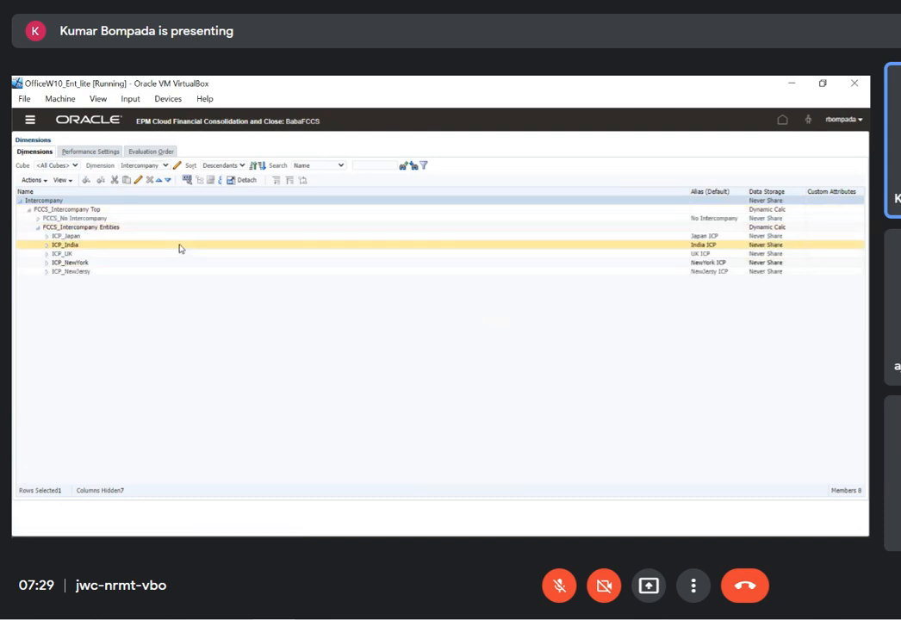
pyautogui.click(72, 254)
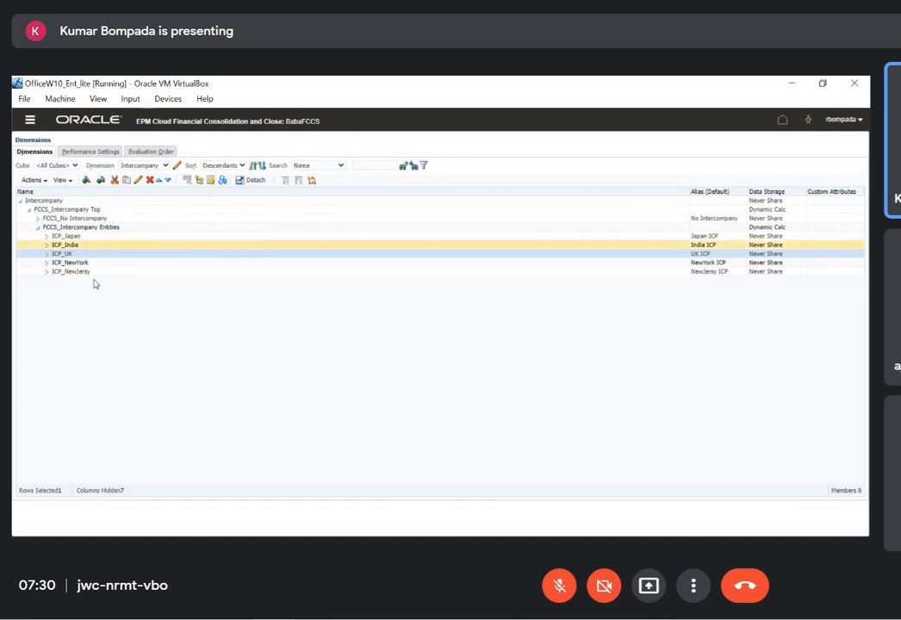
# Return to the Entity dimension and expand FCCS_Total Geography and Europe to reach the European entities
pyautogui.click(164, 165)
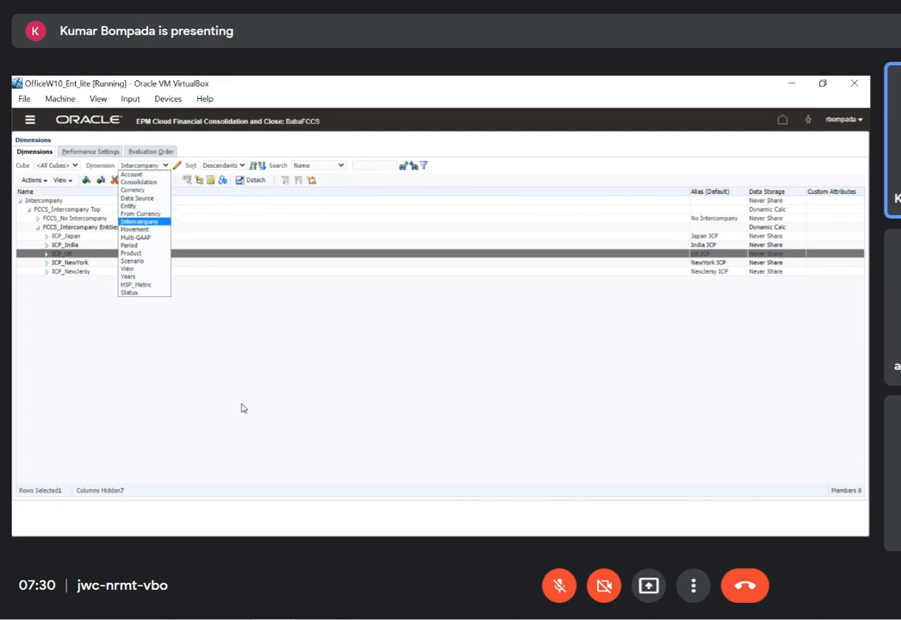
pyautogui.click(199, 334)
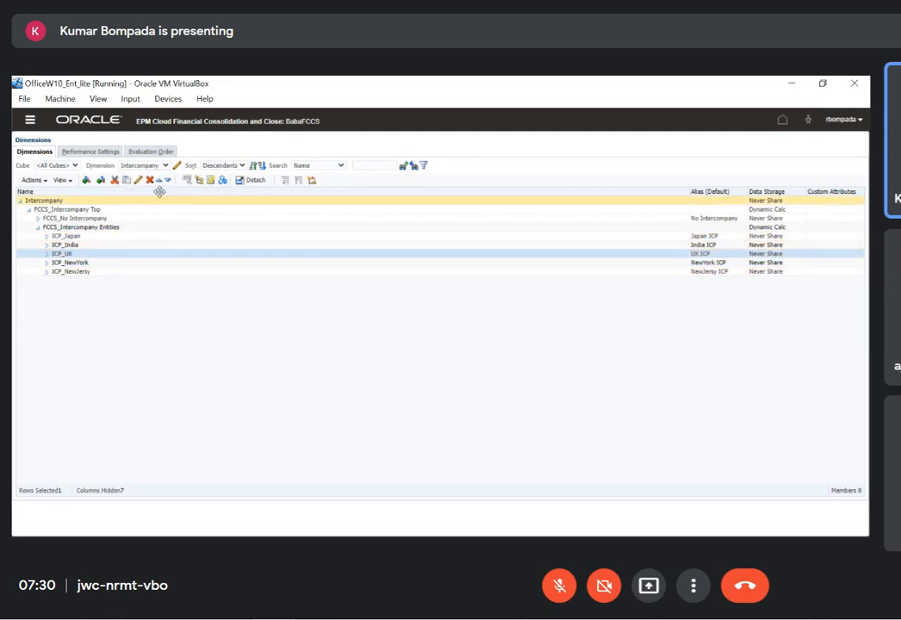
pyautogui.click(166, 166)
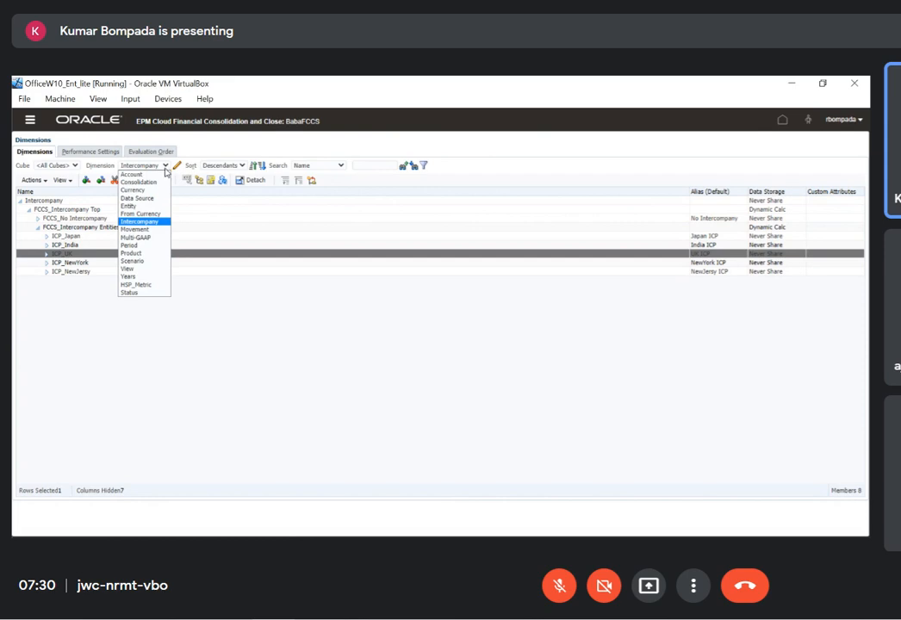
pyautogui.click(144, 206)
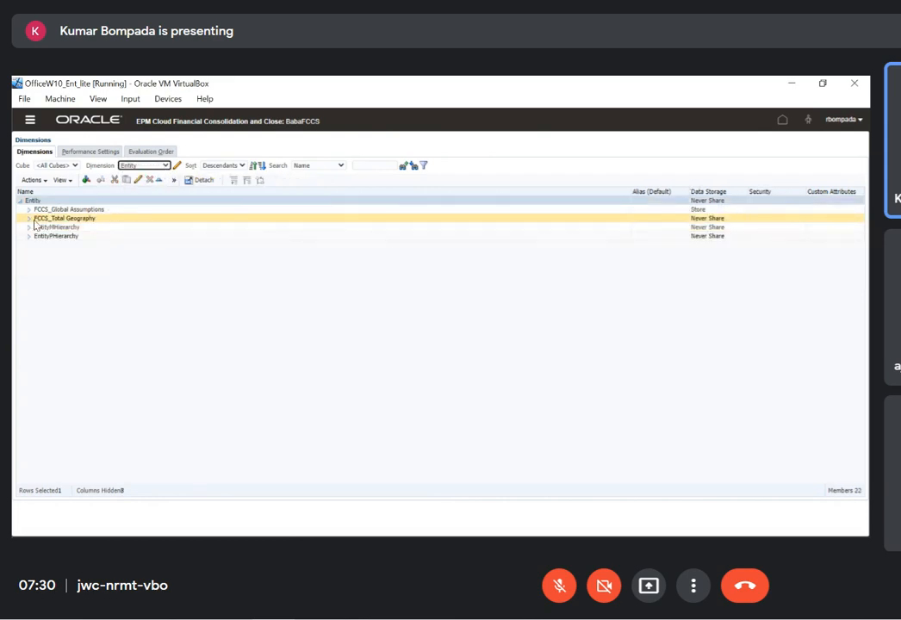
pyautogui.click(29, 219)
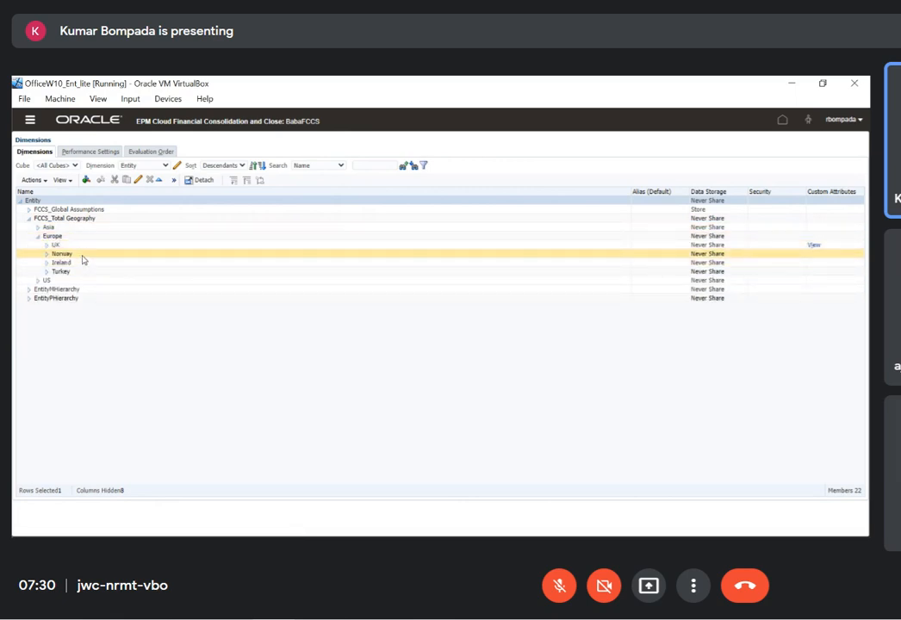
# Assign the Intercompany Entity attribute value ICP_Entity_Yes to the Norway member and save it
pyautogui.click(82, 257)
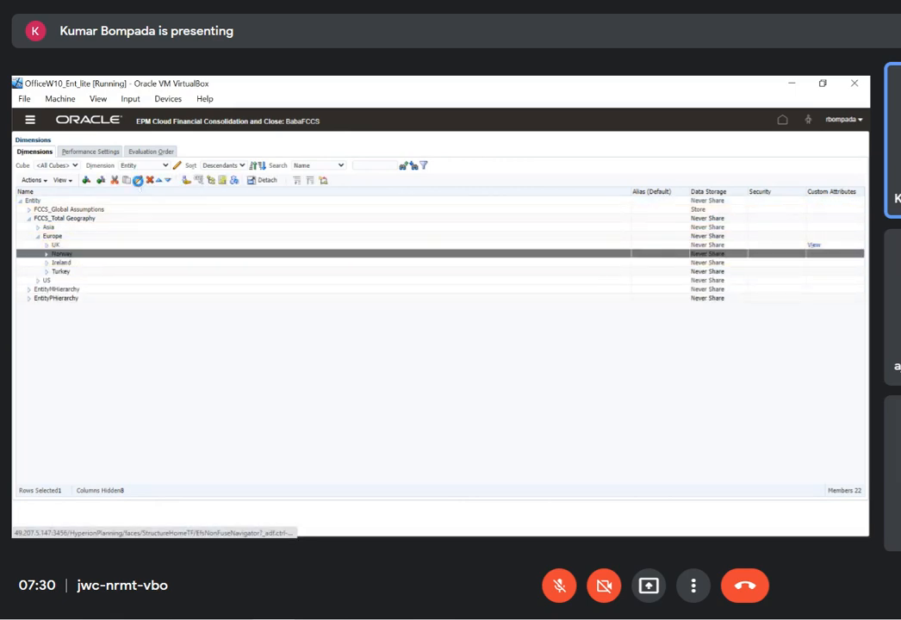
pyautogui.click(137, 180)
pyautogui.click(95, 166)
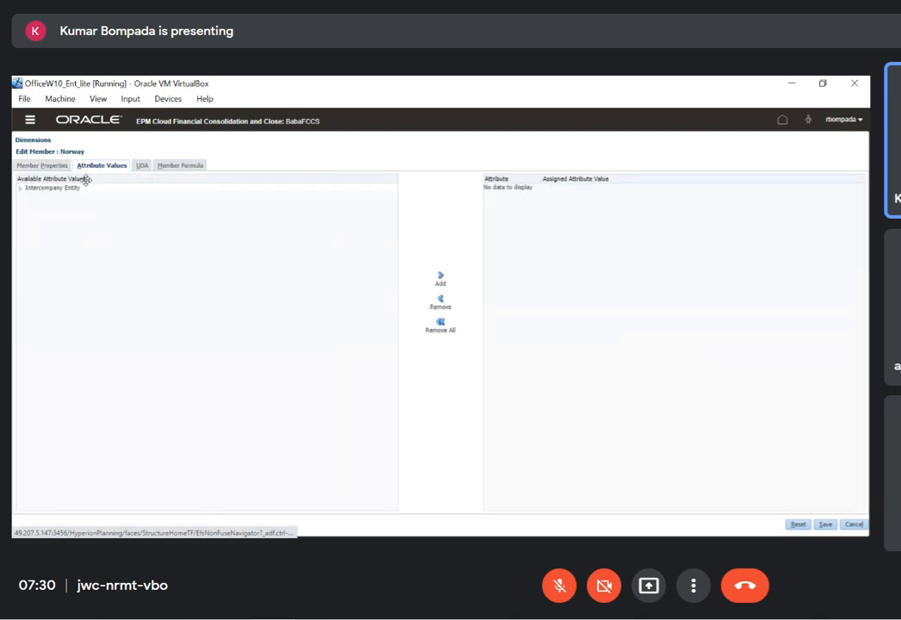
pyautogui.click(20, 189)
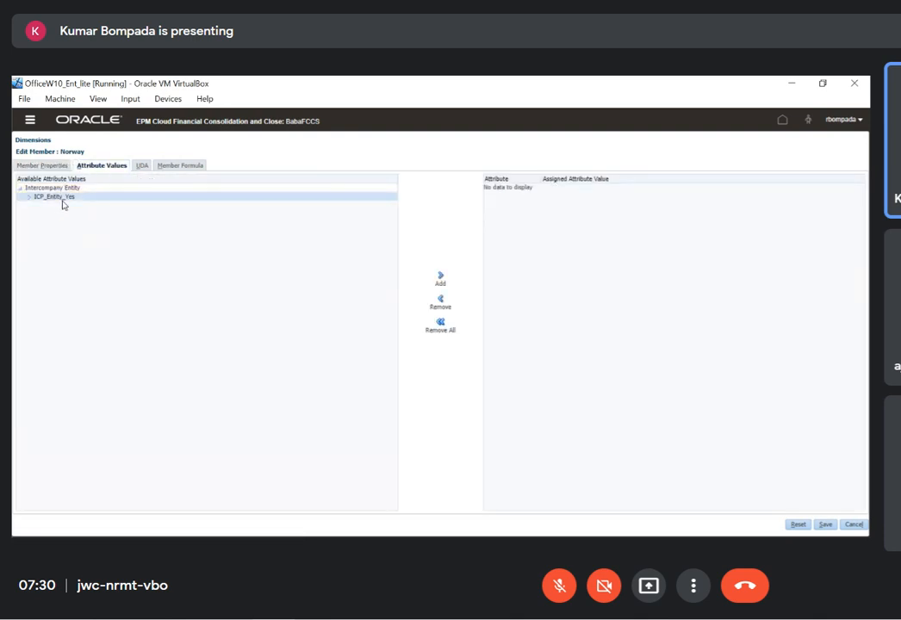
pyautogui.click(62, 199)
pyautogui.click(440, 277)
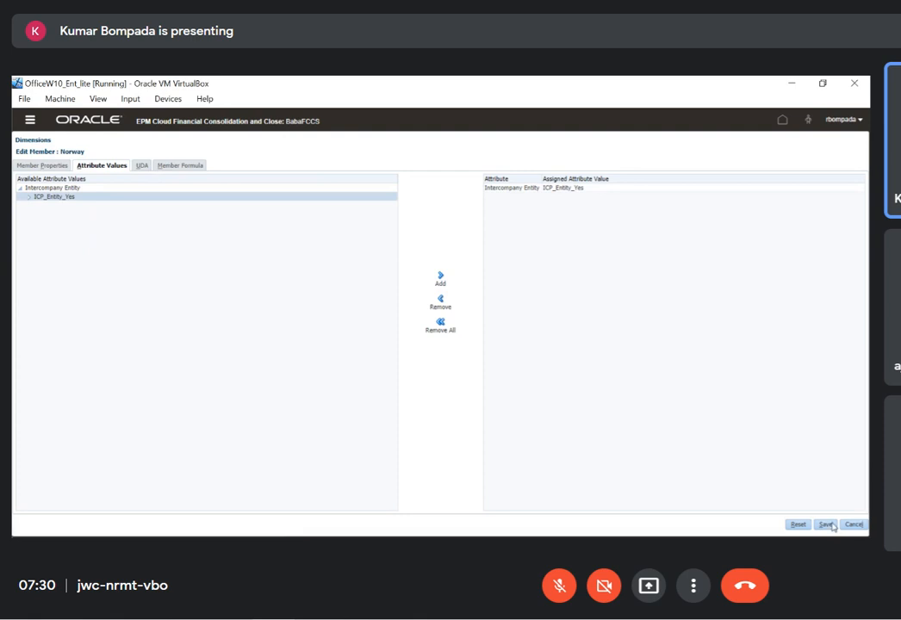
pyautogui.click(826, 524)
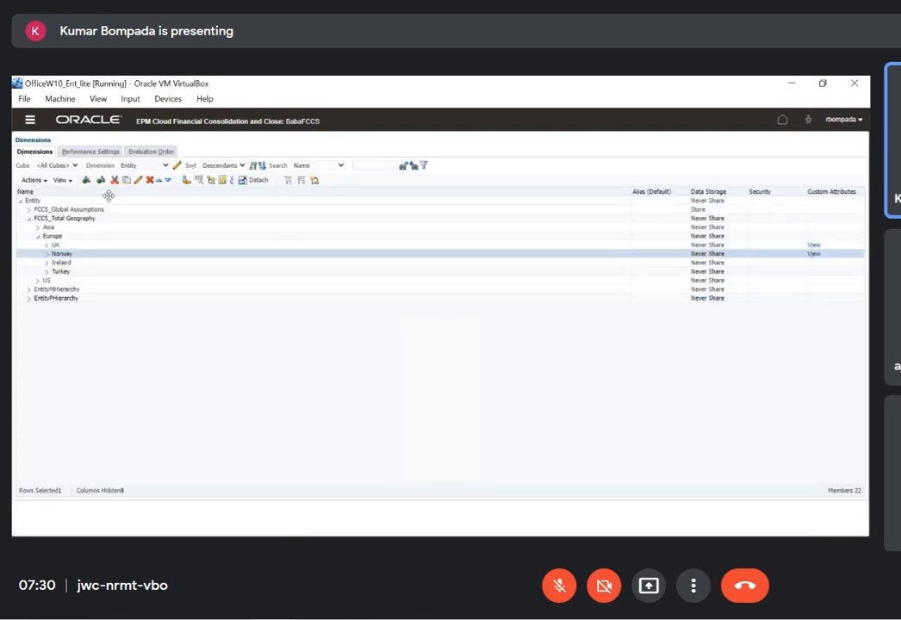
# Reopen the Intercompany dimension and check for ICP_Norway under FCCS_Intercompany Entities
pyautogui.click(166, 166)
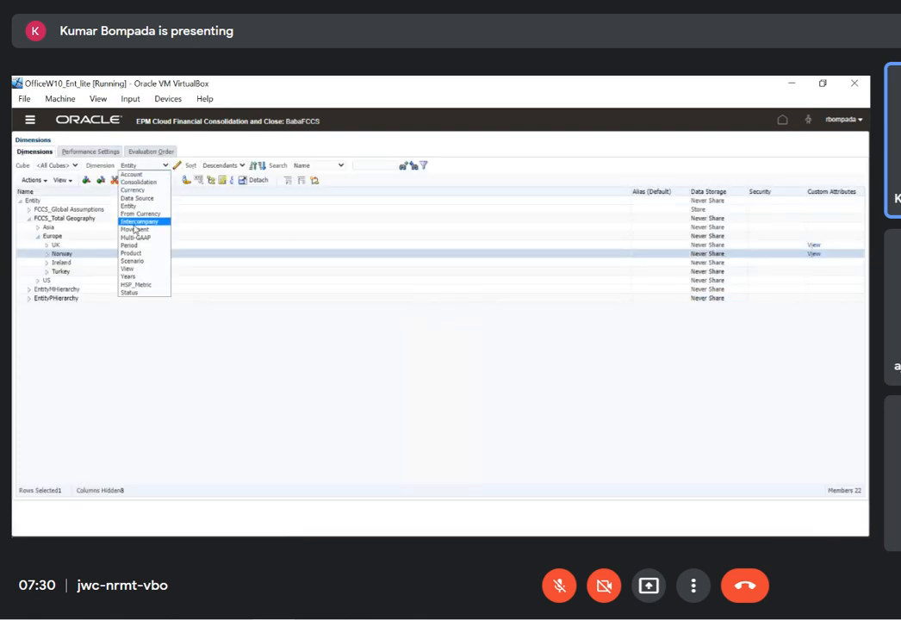
pyautogui.click(131, 221)
pyautogui.click(30, 210)
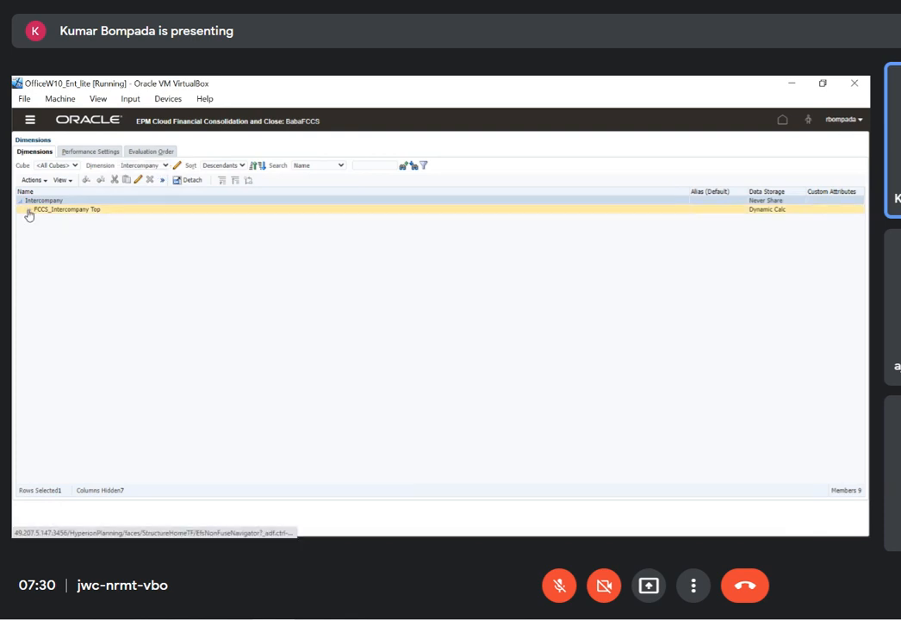
pyautogui.click(39, 228)
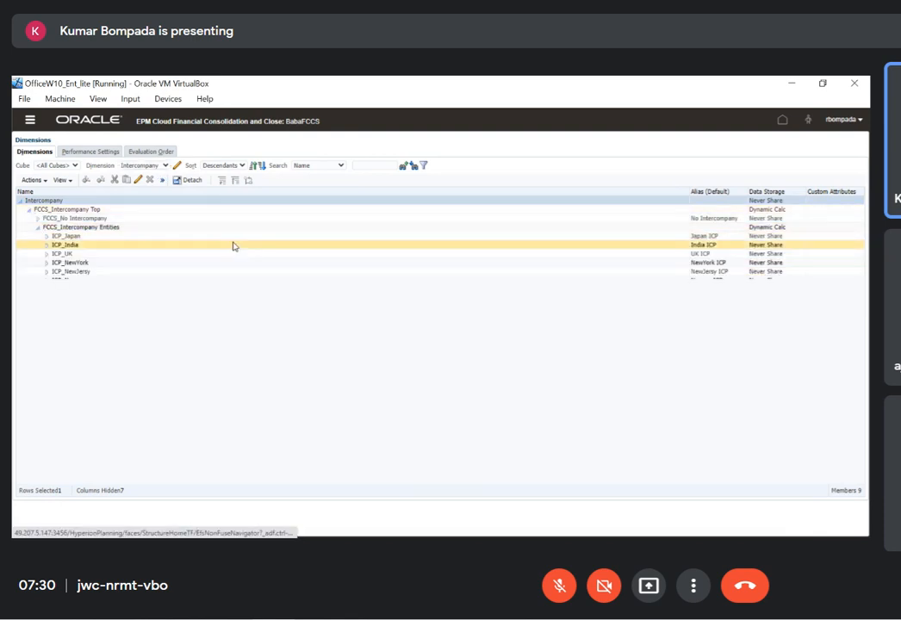
pyautogui.click(122, 285)
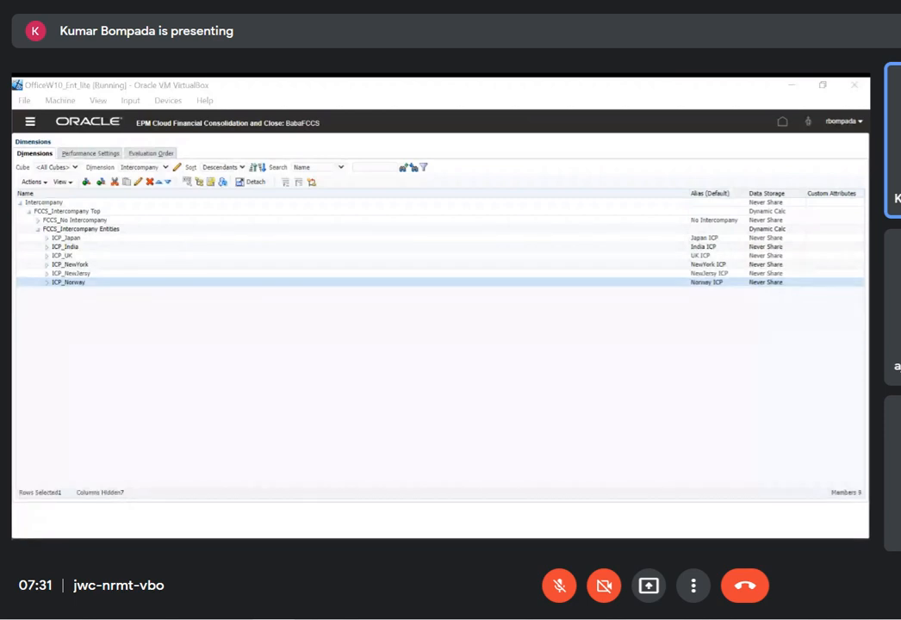
pyautogui.click(379, 370)
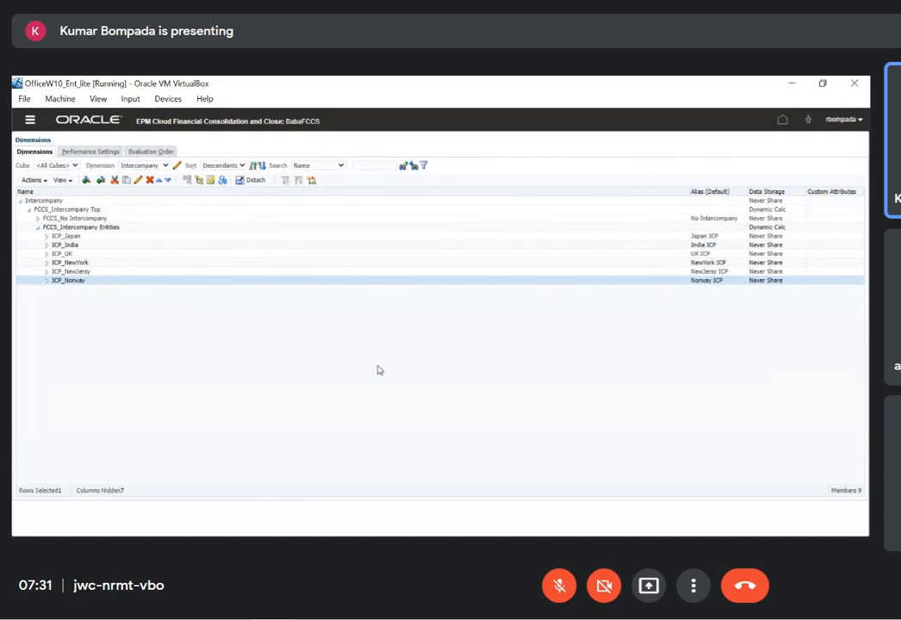
# Open the Hongkong entity under FCCS_Total Geography and Asia for editing, and examine the UDAs available to it
pyautogui.click(165, 166)
pyautogui.click(129, 205)
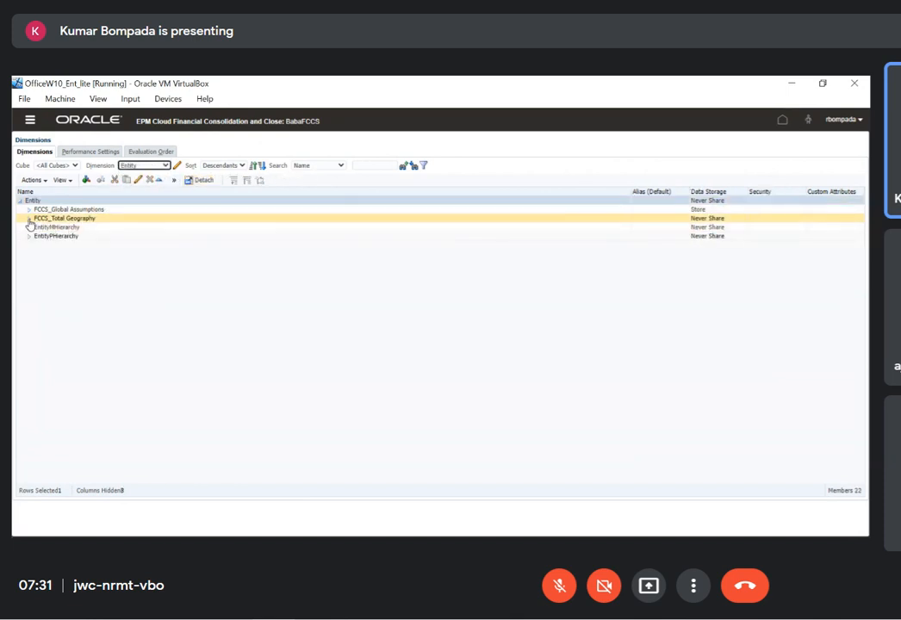
pyautogui.click(29, 218)
pyautogui.click(38, 227)
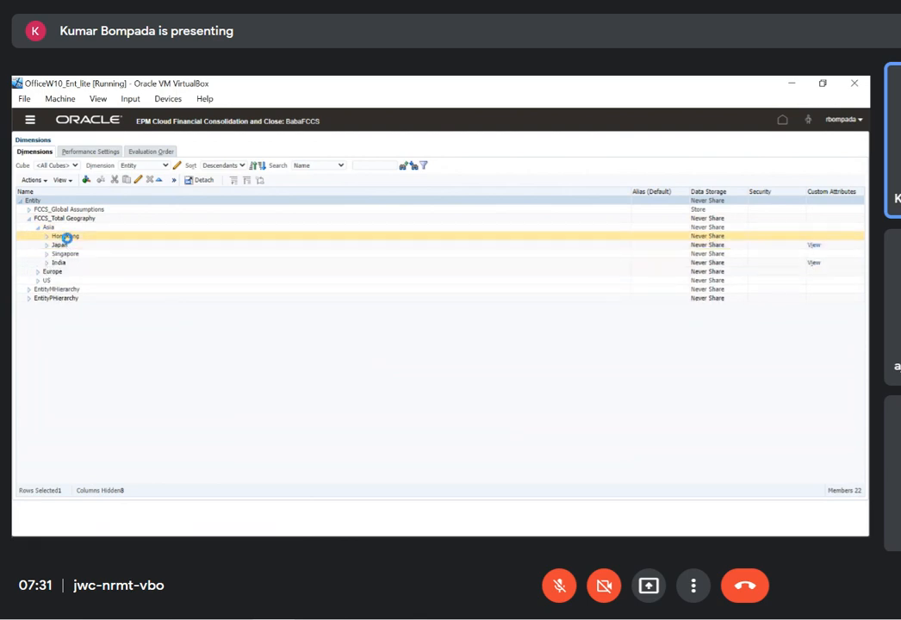
pyautogui.click(65, 236)
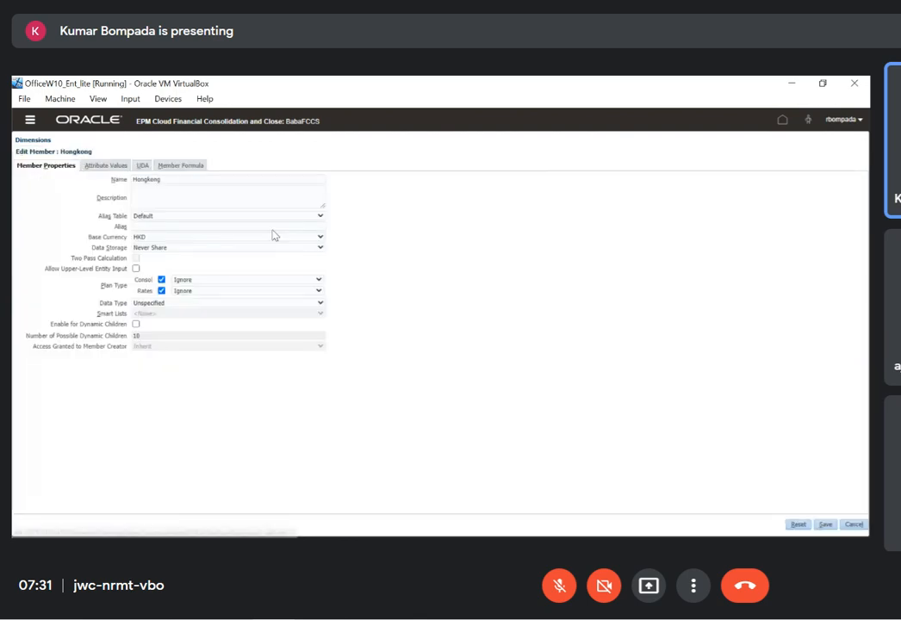
pyautogui.click(144, 167)
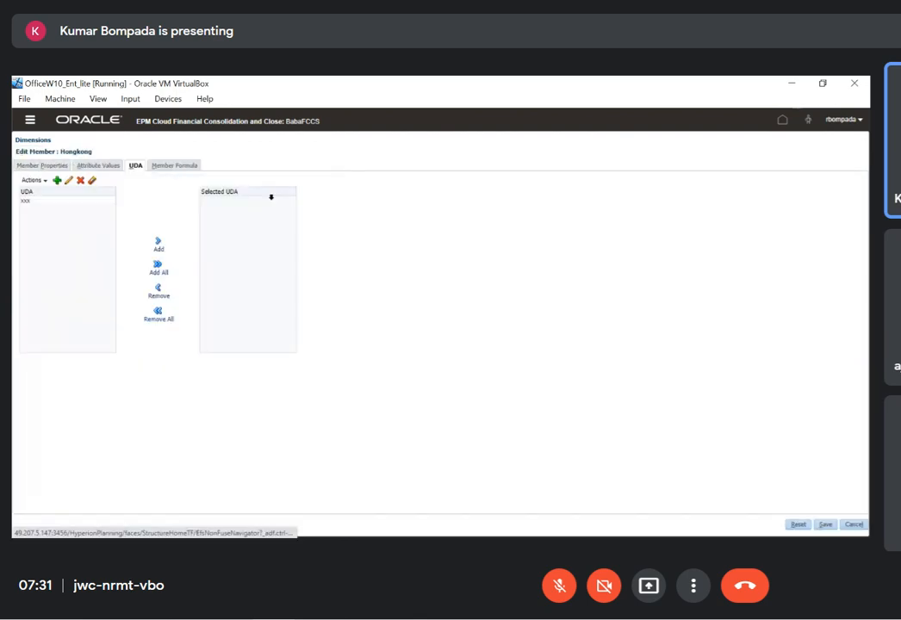
pyautogui.click(40, 203)
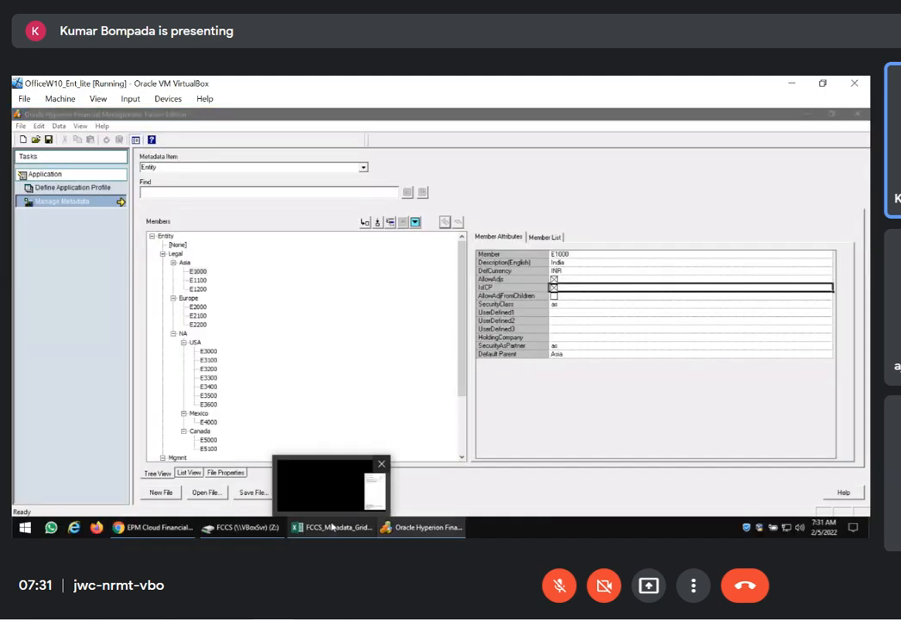
# Switch to Excel and start a Smart View ad hoc analysis on the Consol plan type in a new workbook, selecting the Entity cell
pyautogui.click(331, 527)
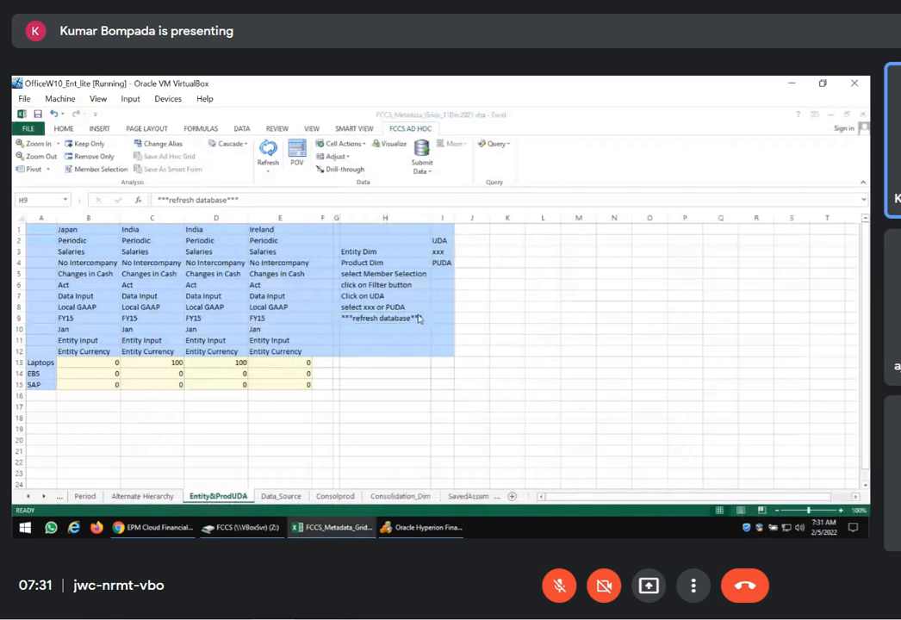
pyautogui.click(505, 306)
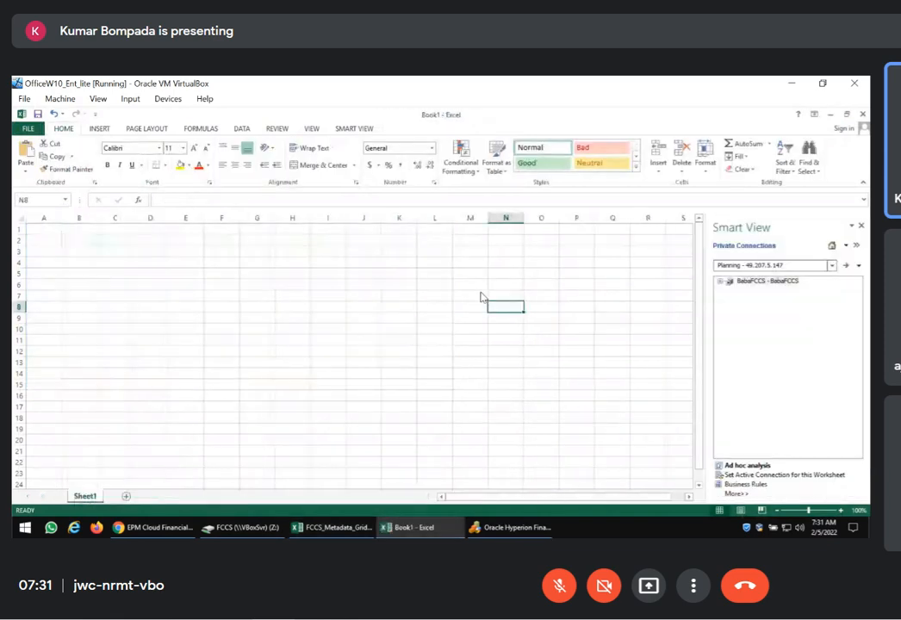
pyautogui.click(353, 128)
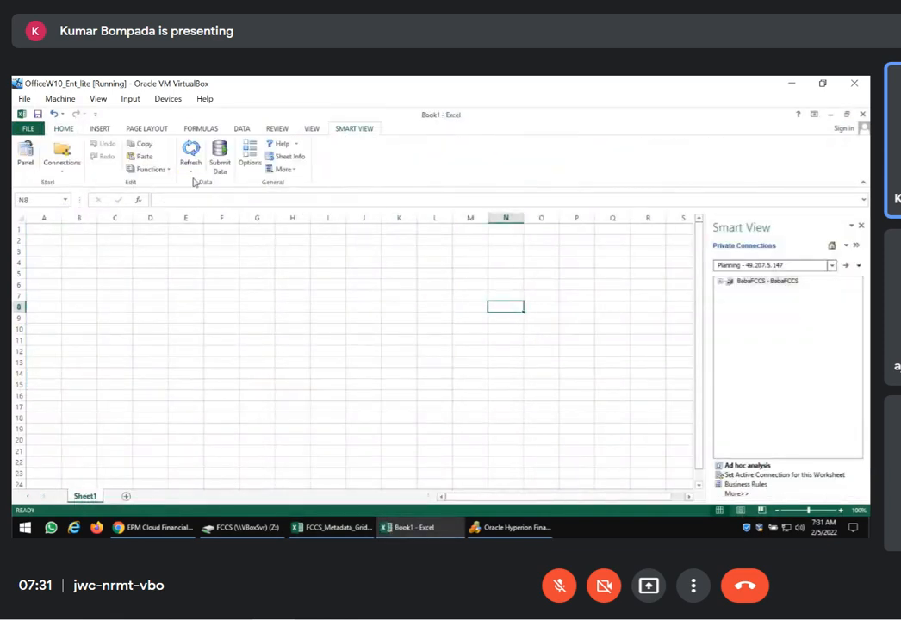
pyautogui.click(748, 466)
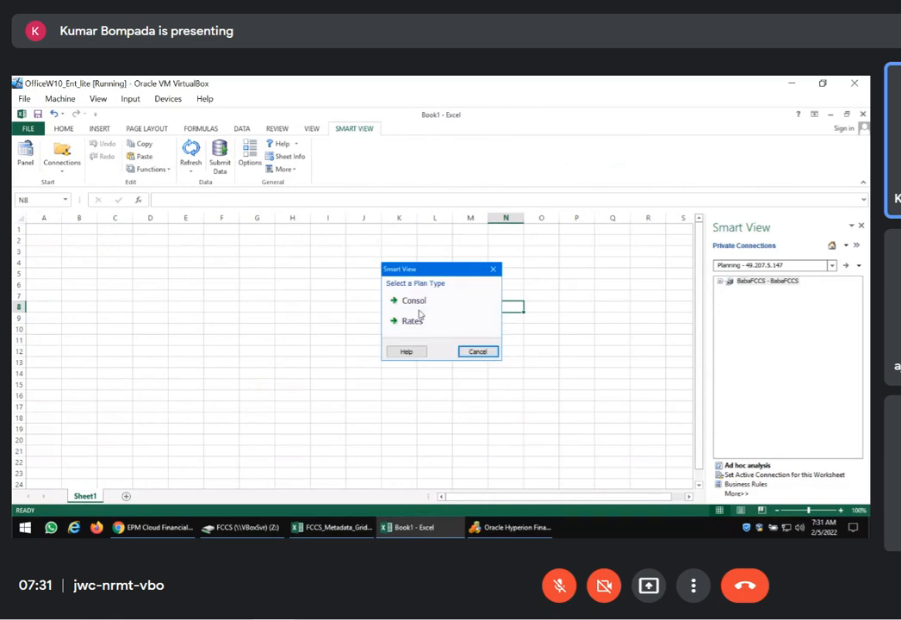
pyautogui.doubleClick(416, 302)
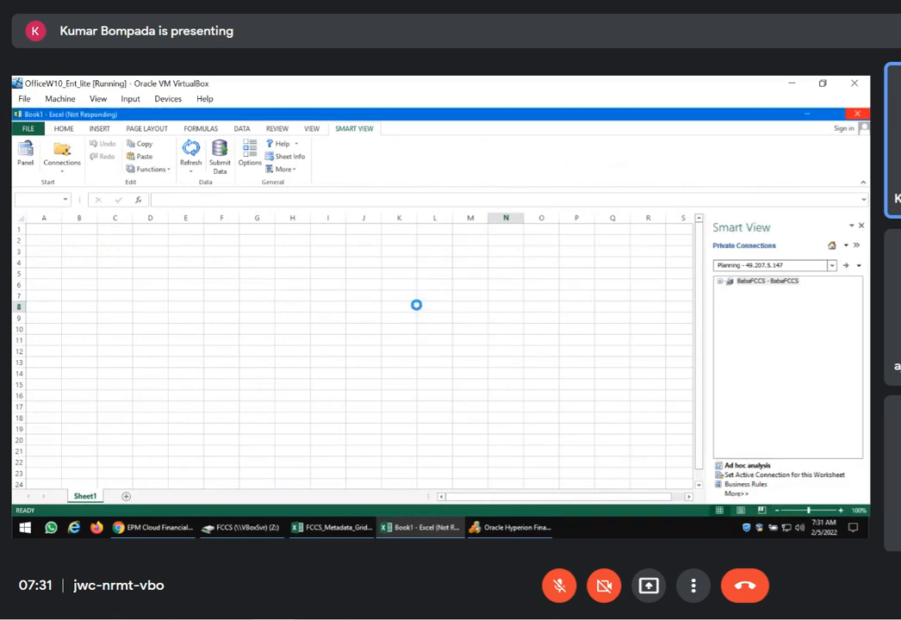
pyautogui.click(72, 263)
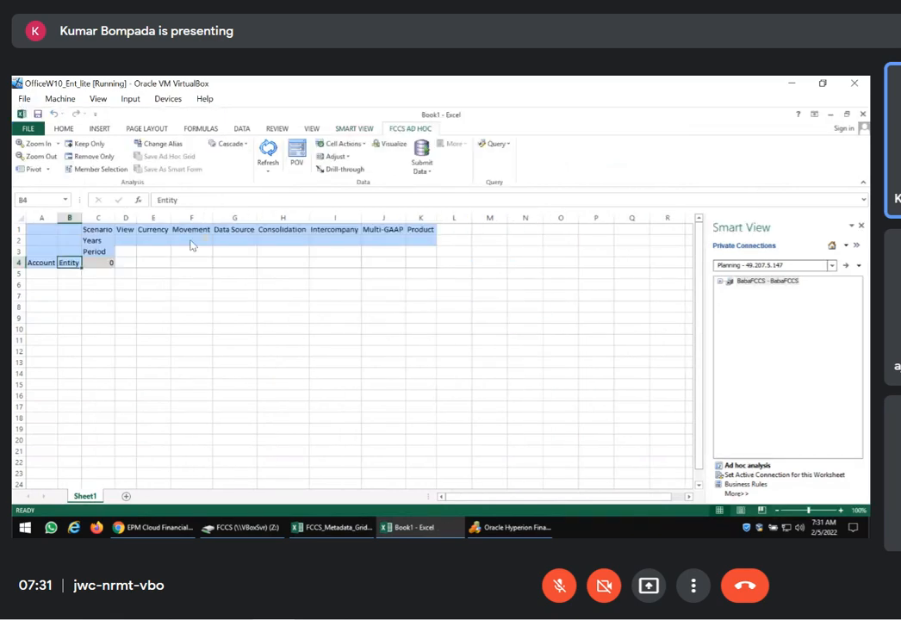
# Try to replace the Entity cell with the members carrying the UDA xxx through a filtered Smart View member selection
pyautogui.click(97, 169)
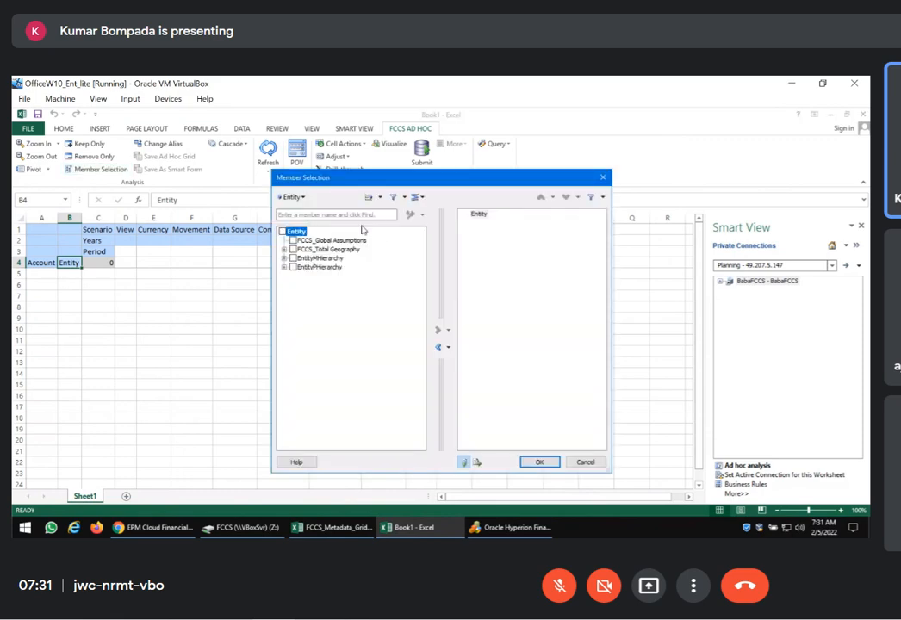
pyautogui.click(403, 198)
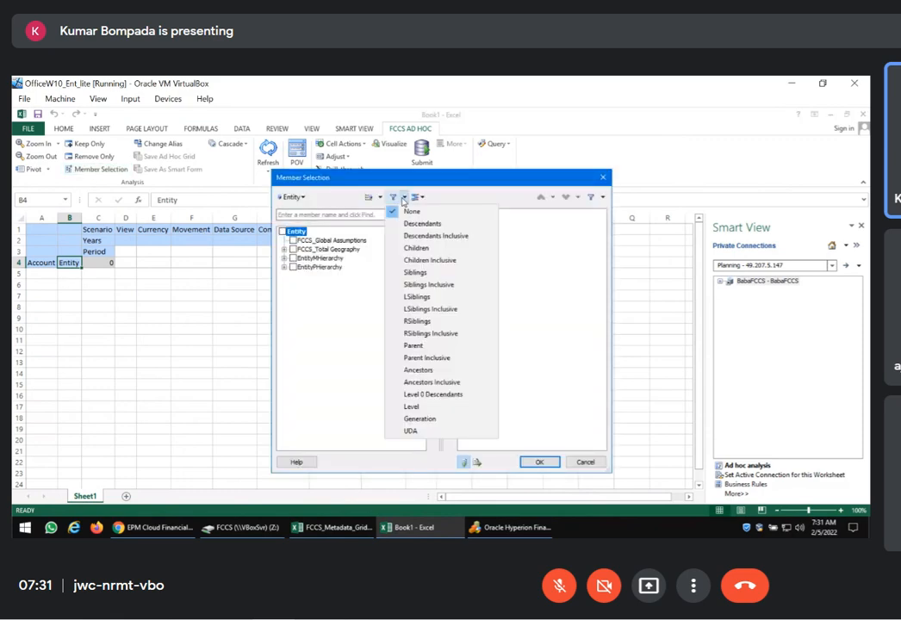
pyautogui.click(411, 431)
pyautogui.click(482, 309)
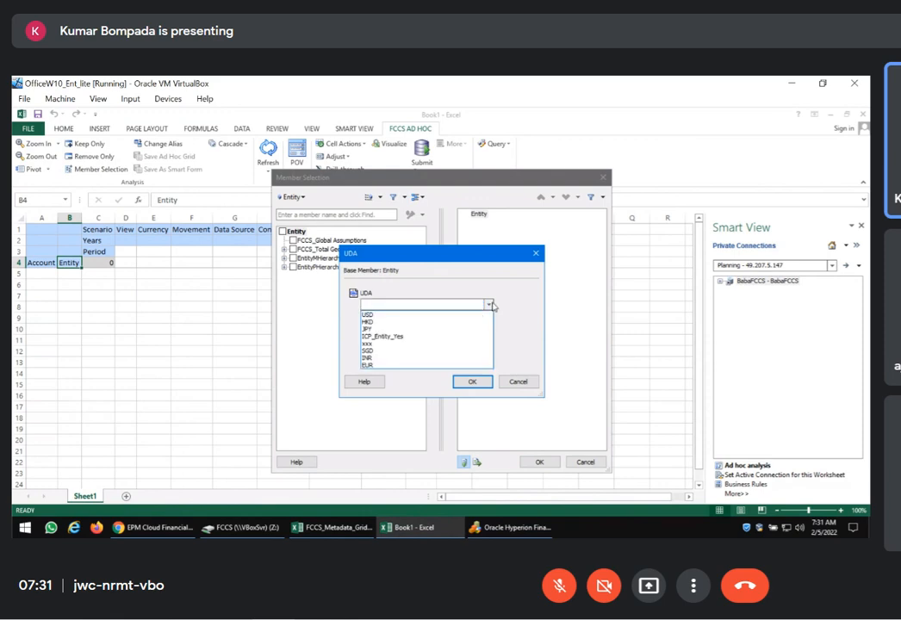
pyautogui.click(396, 345)
pyautogui.click(470, 382)
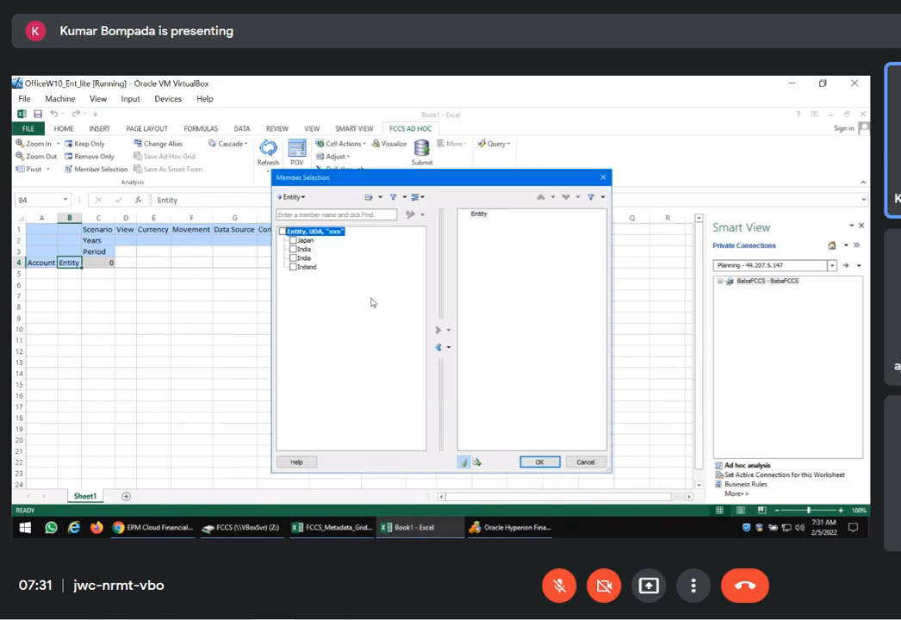
pyautogui.click(283, 232)
pyautogui.click(417, 197)
pyautogui.click(431, 212)
pyautogui.click(538, 463)
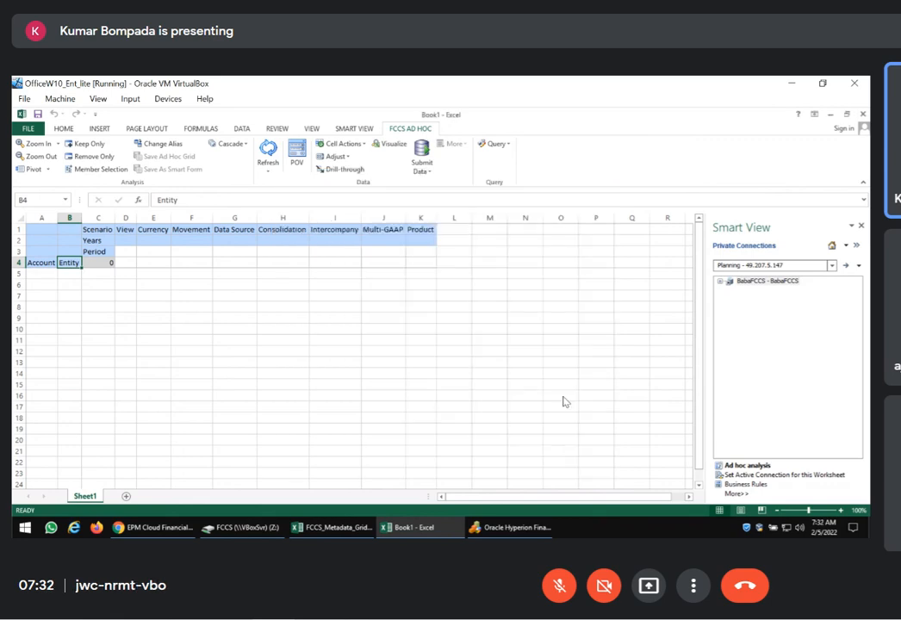
pyautogui.click(154, 295)
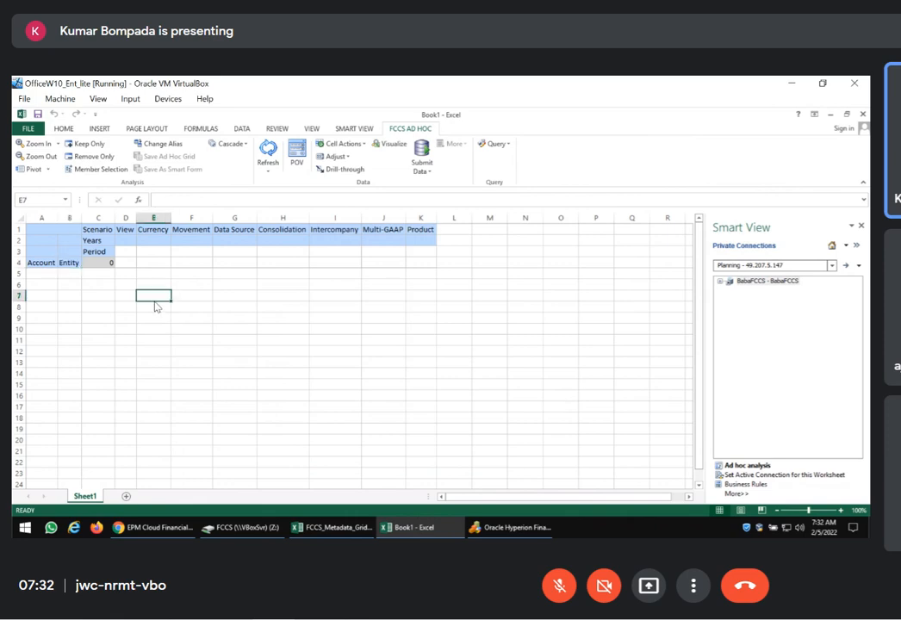
# Filter the Entity member selection by the UDA xxx, choose all the filtered members, and insert them into the ad hoc grid
pyautogui.click(69, 263)
pyautogui.click(101, 169)
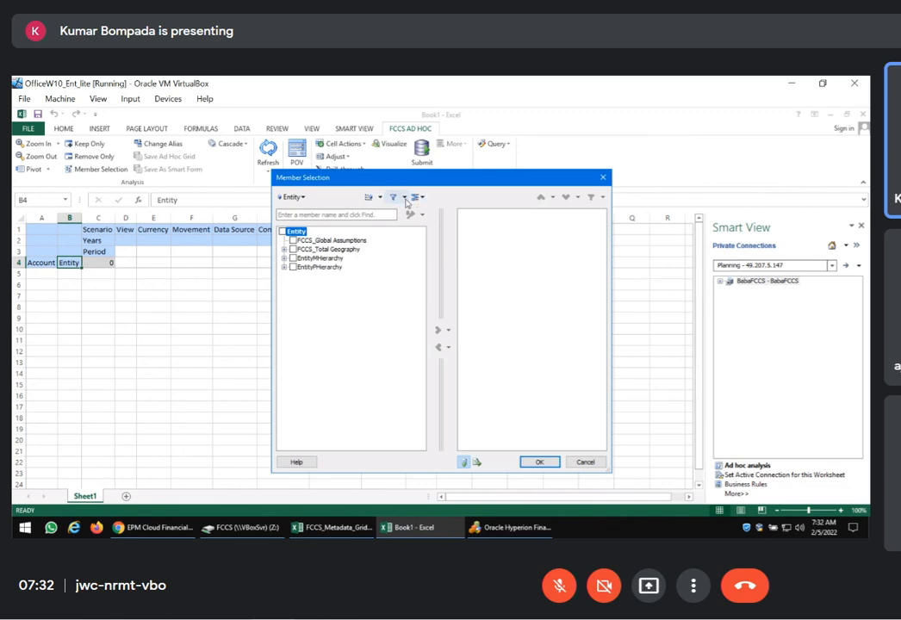
pyautogui.click(402, 197)
pyautogui.click(423, 432)
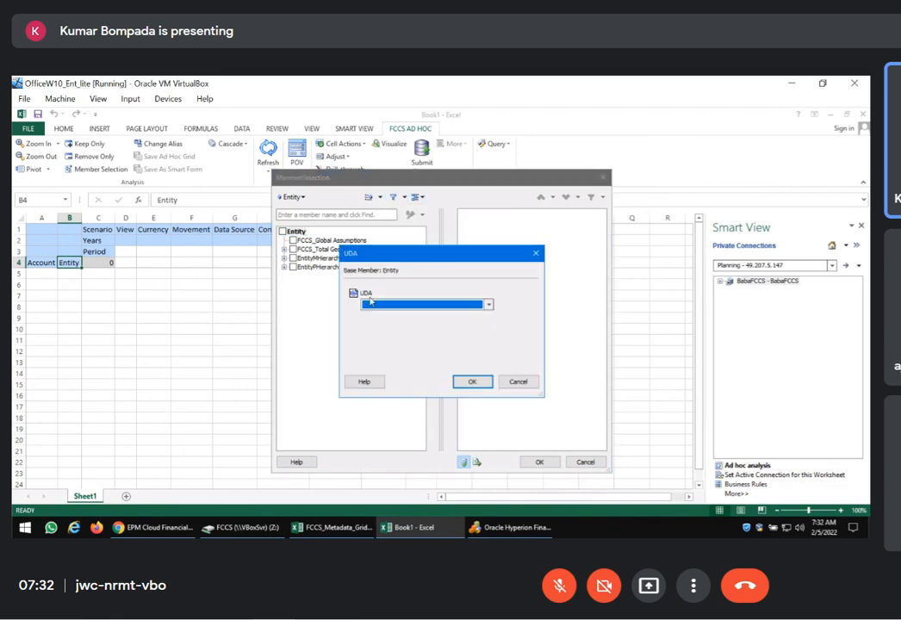
pyautogui.click(488, 305)
pyautogui.click(381, 344)
pyautogui.click(472, 381)
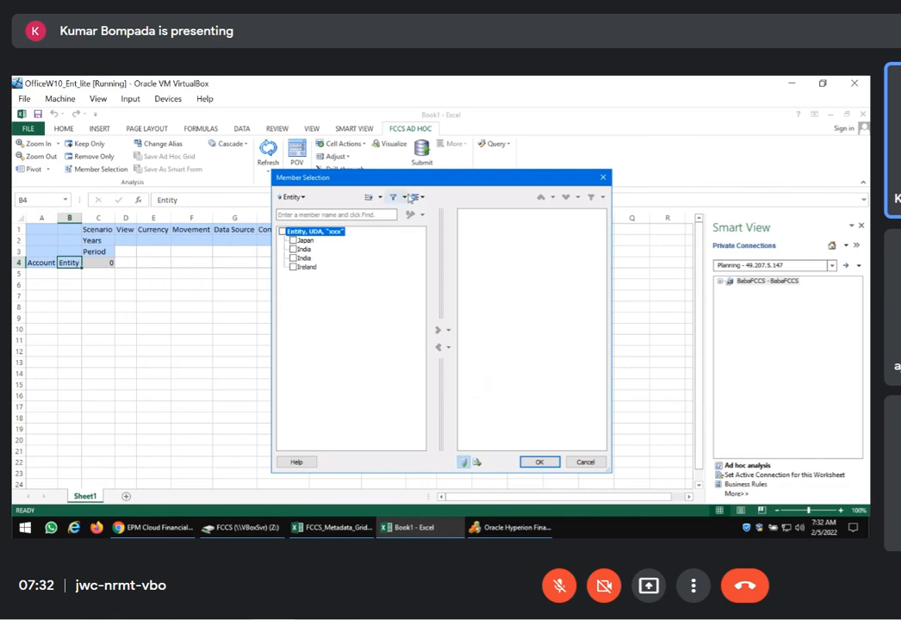
pyautogui.click(418, 198)
pyautogui.click(441, 226)
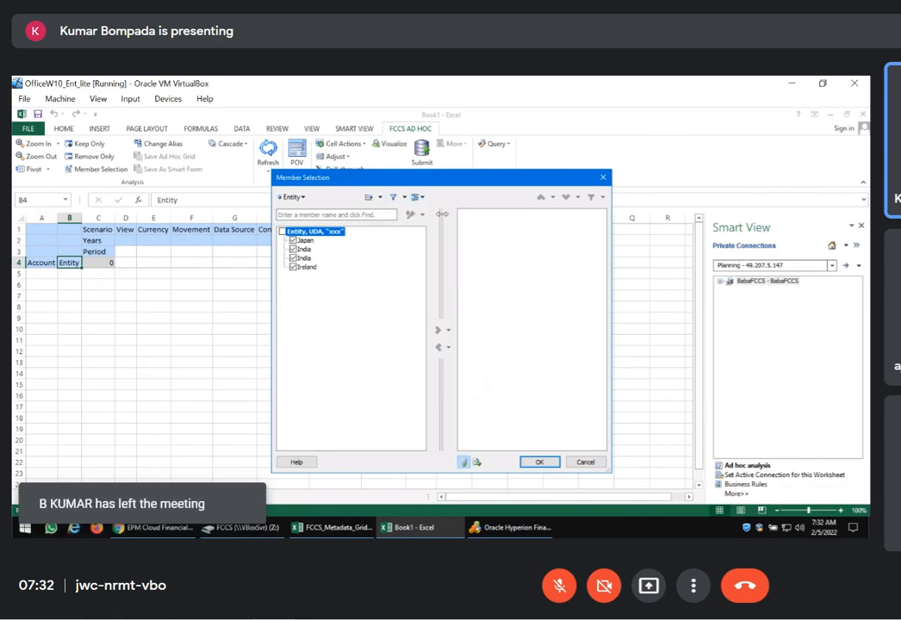
pyautogui.click(437, 330)
pyautogui.click(537, 463)
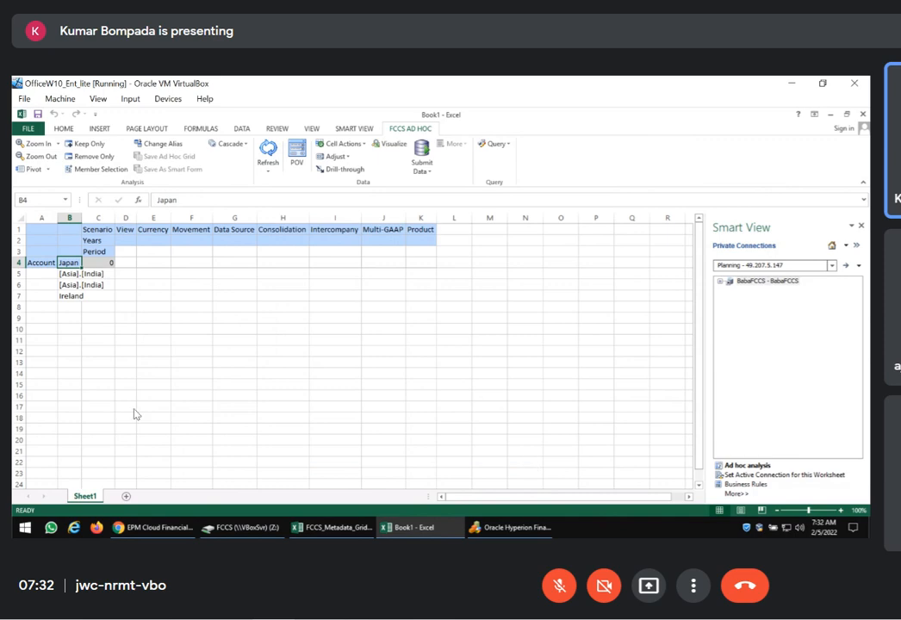
# Clear the inserted entity members from the ad hoc grid and close the new workbook without saving
pyautogui.moveTo(69, 262); pyautogui.dragTo(70, 300)
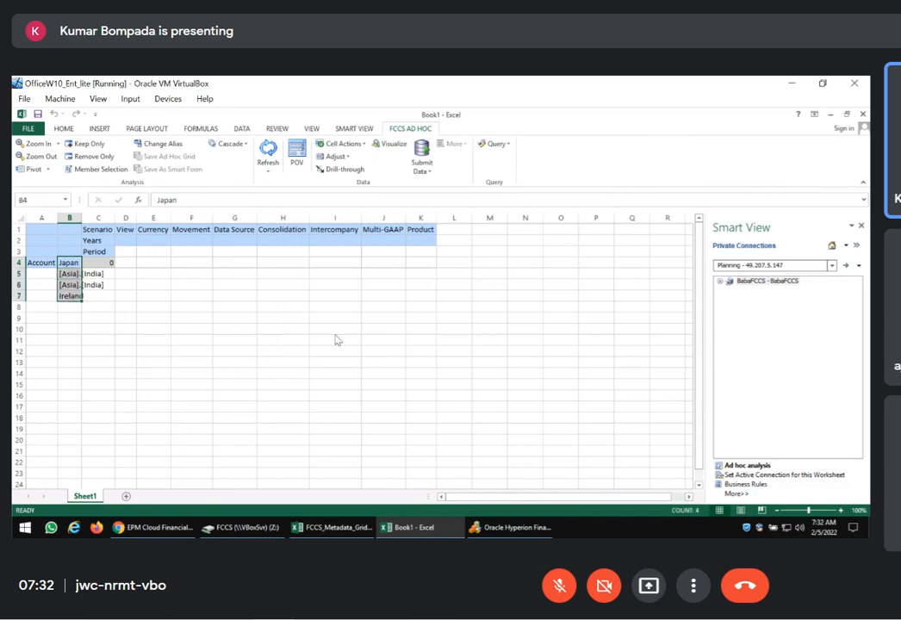
pyautogui.press('Delete')
pyautogui.click(300, 337)
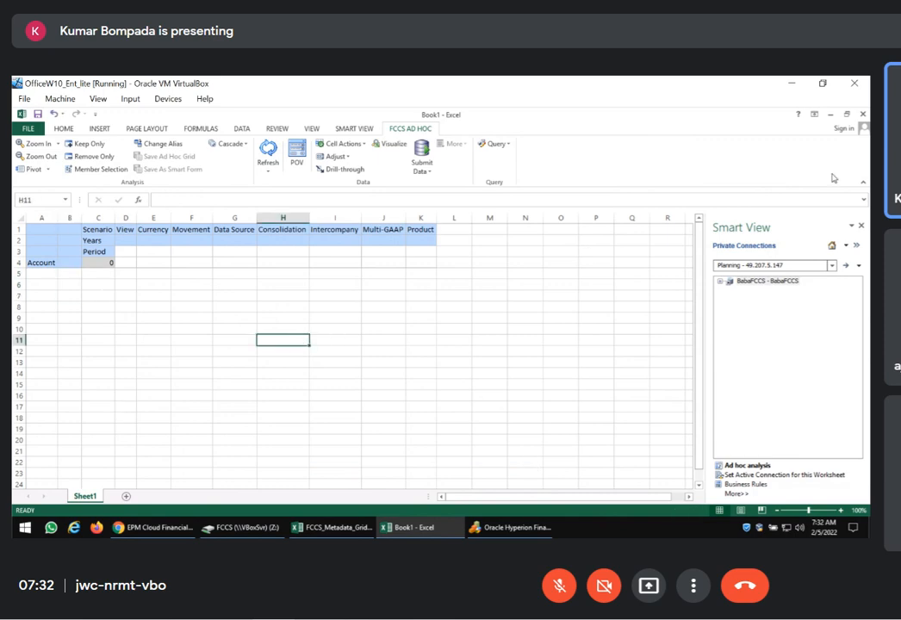
pyautogui.click(863, 115)
pyautogui.click(441, 330)
# Switch to FCCS in Chrome, cancel editing the Hongkong member, and open the Intercompany dimension
pyautogui.click(171, 527)
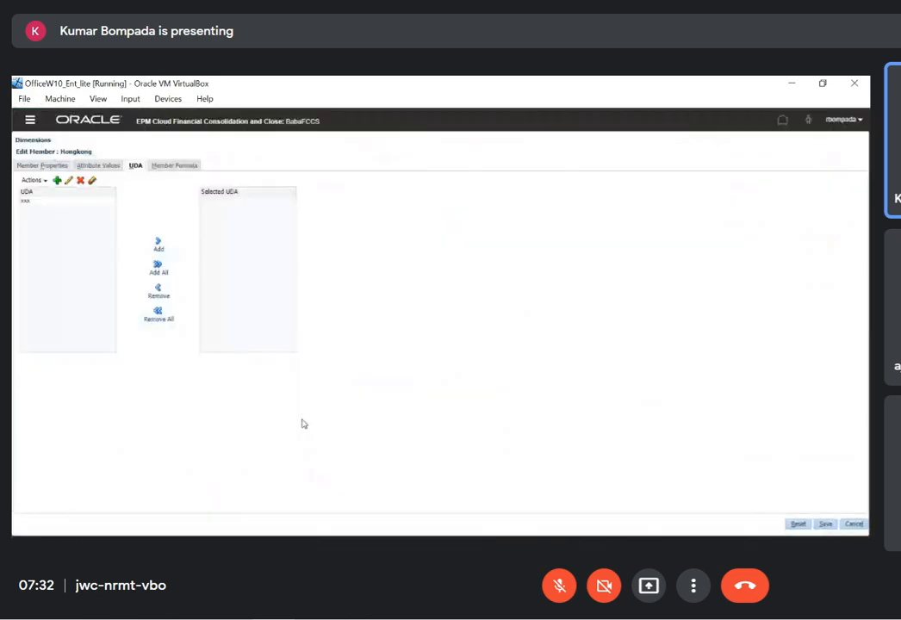
pyautogui.click(849, 526)
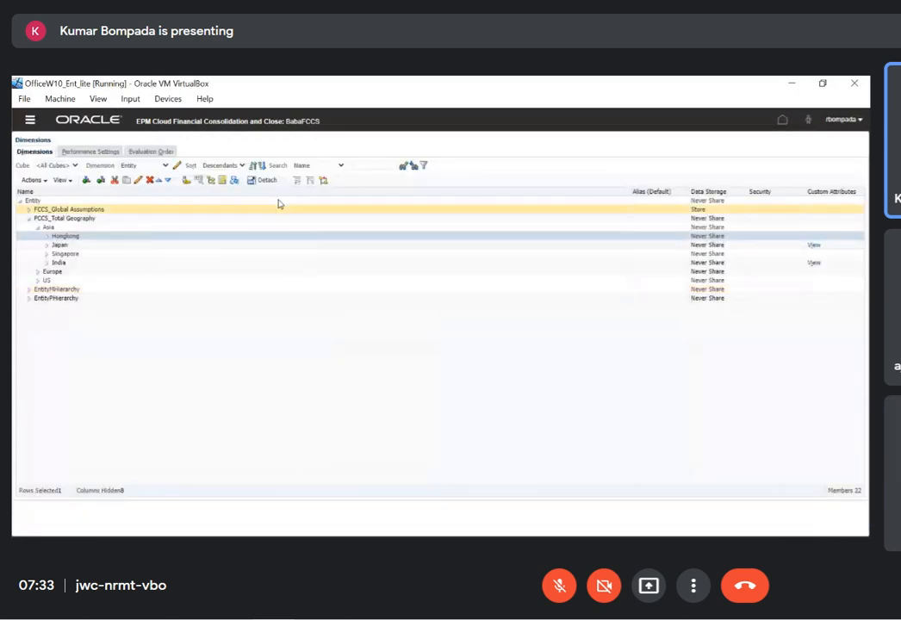
pyautogui.click(164, 165)
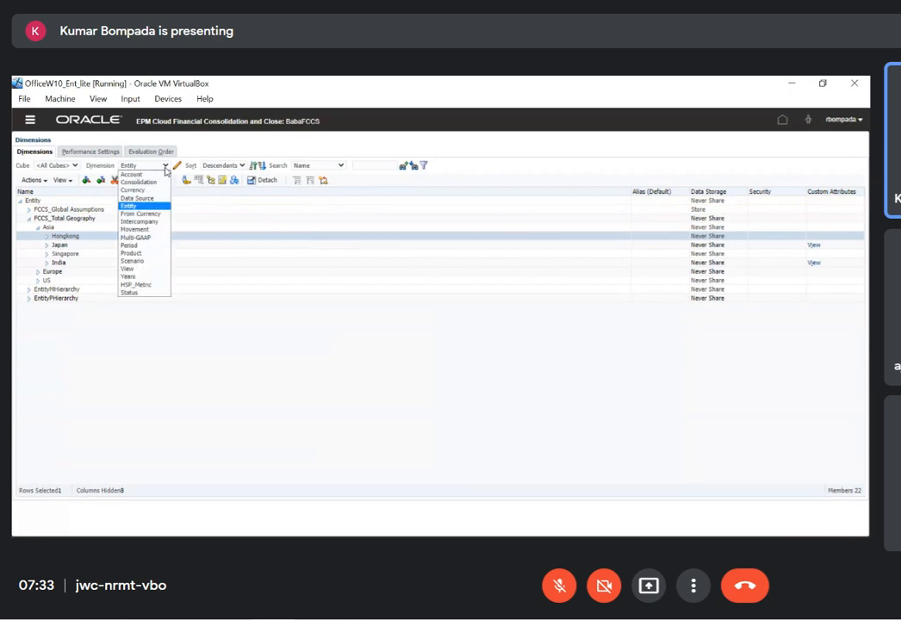
pyautogui.click(159, 221)
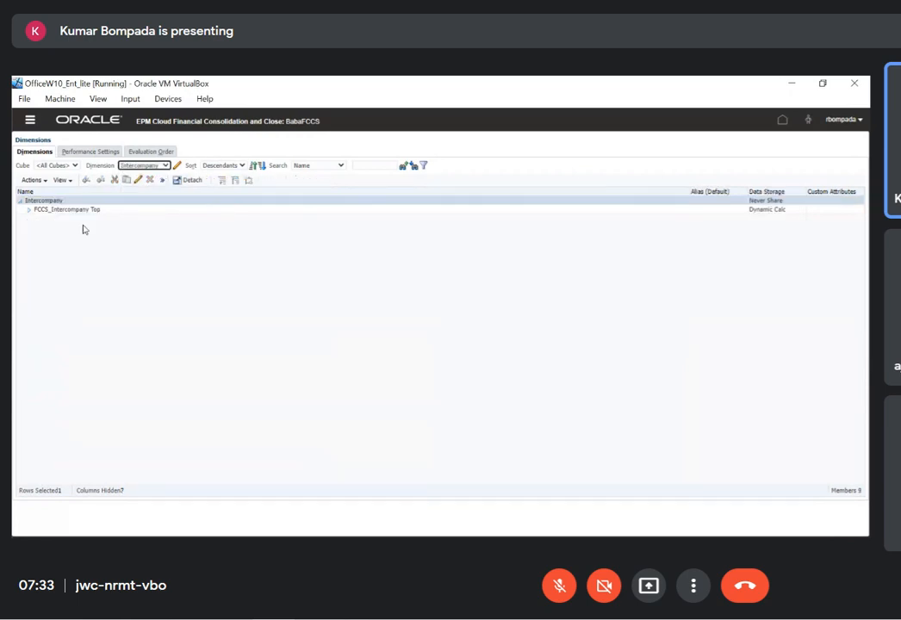
# Examine FCCS_No Intercompany and the ICP members of FCCS_Intercompany Entities under FCCS_Intercompany Top
pyautogui.click(29, 210)
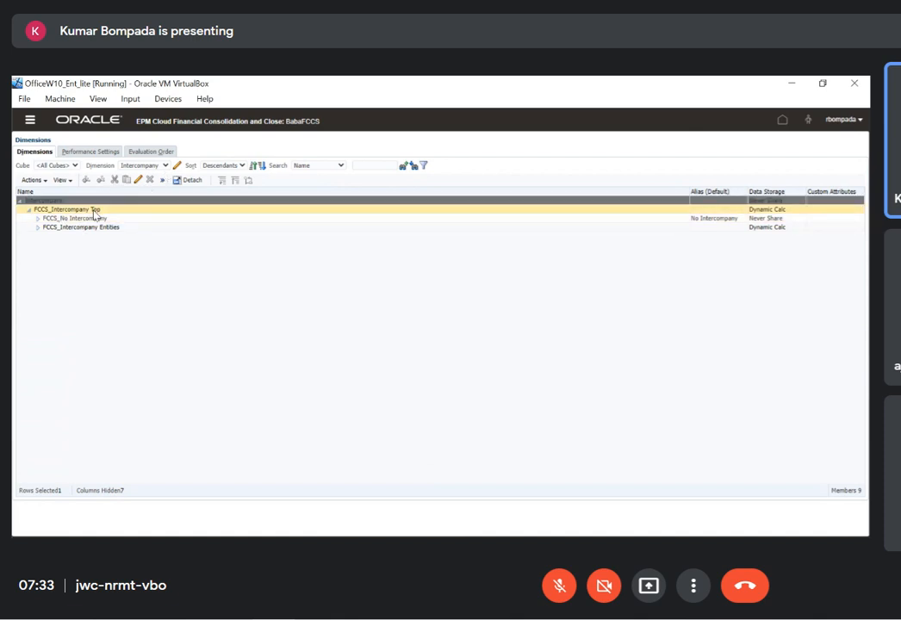
pyautogui.click(94, 209)
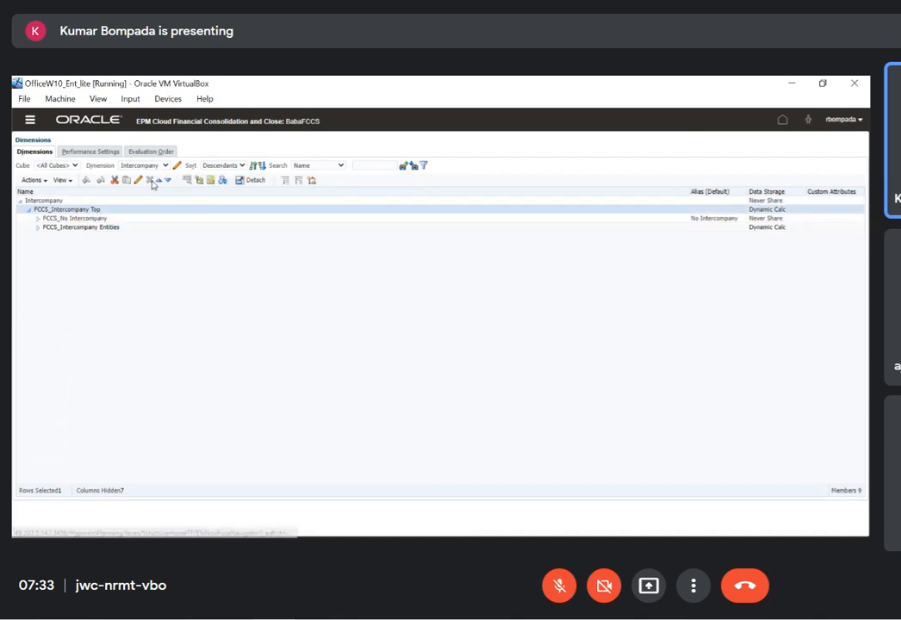
pyautogui.click(110, 221)
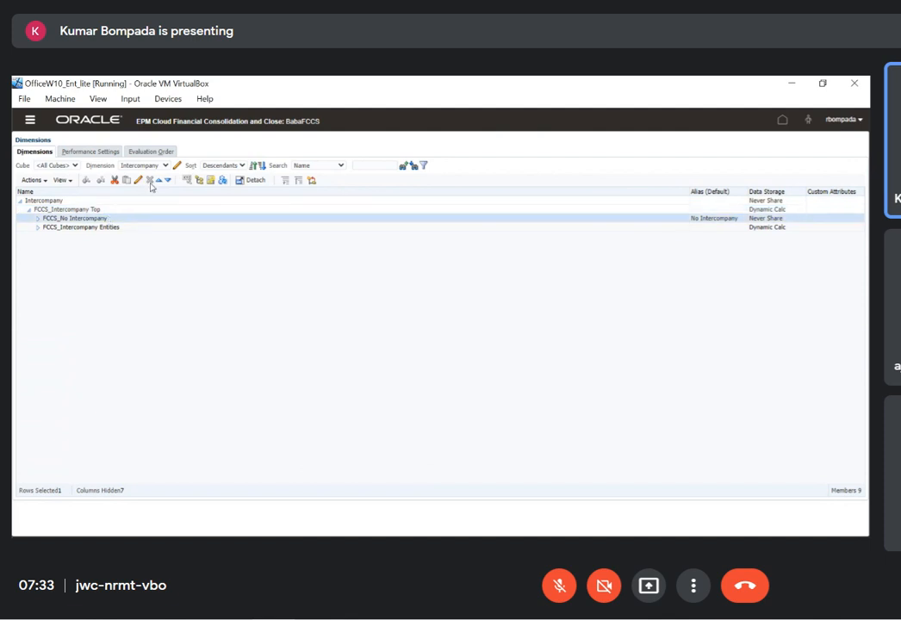
pyautogui.click(125, 228)
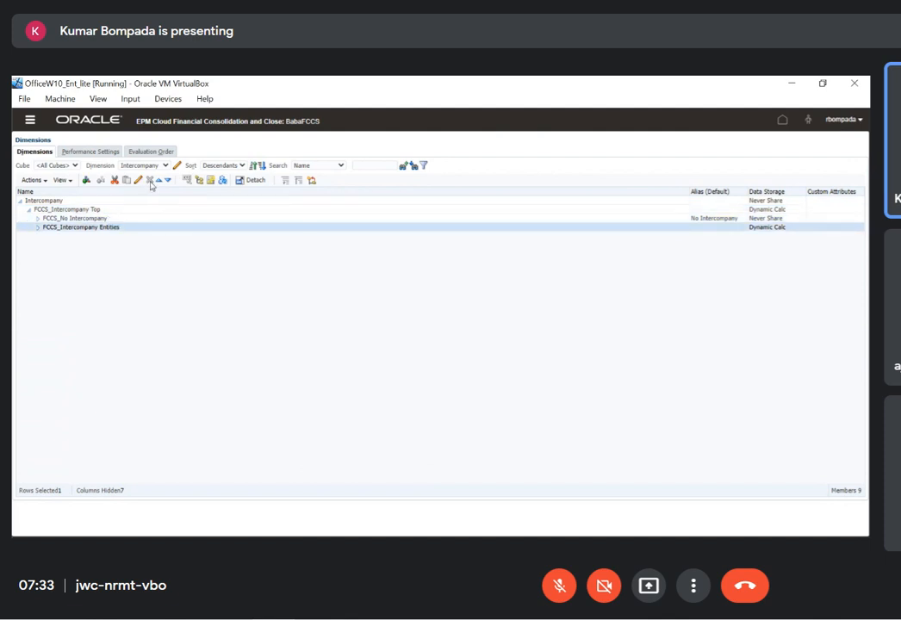
pyautogui.click(39, 228)
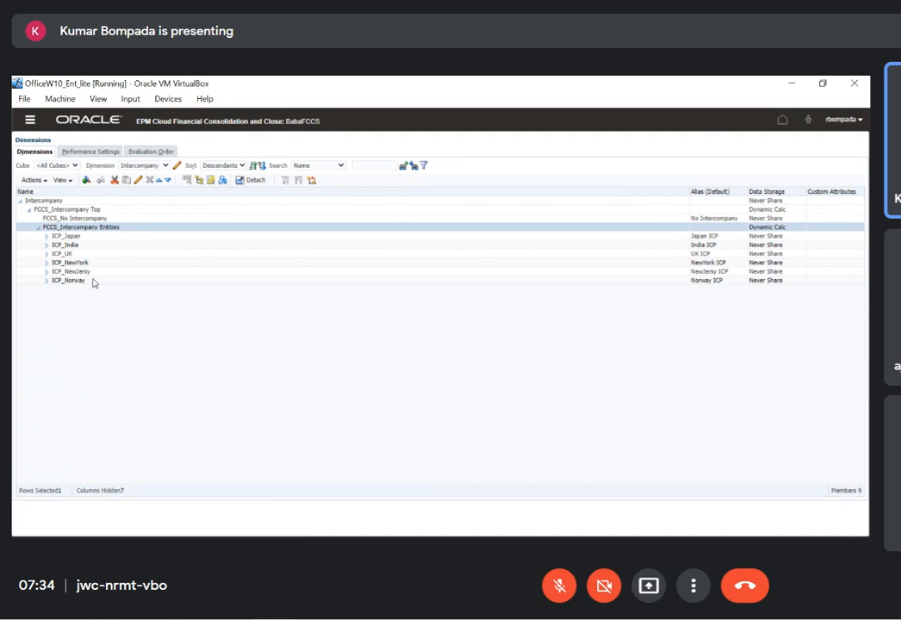
# Check the aliases in the member properties of ICP_Japan and ICP_Norway without saving, and select FCCS_No Intercompany
pyautogui.click(78, 235)
pyautogui.click(137, 180)
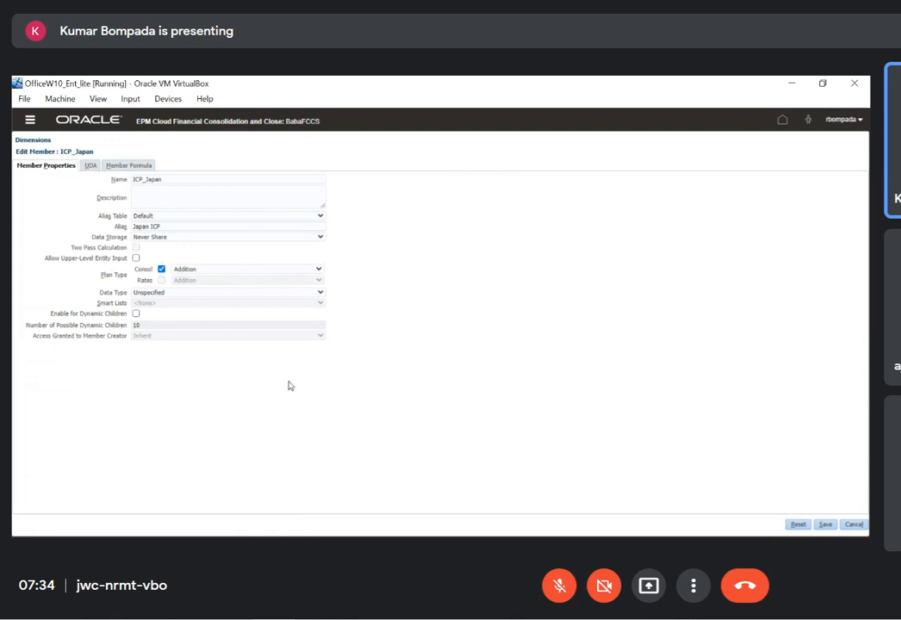
pyautogui.click(192, 229)
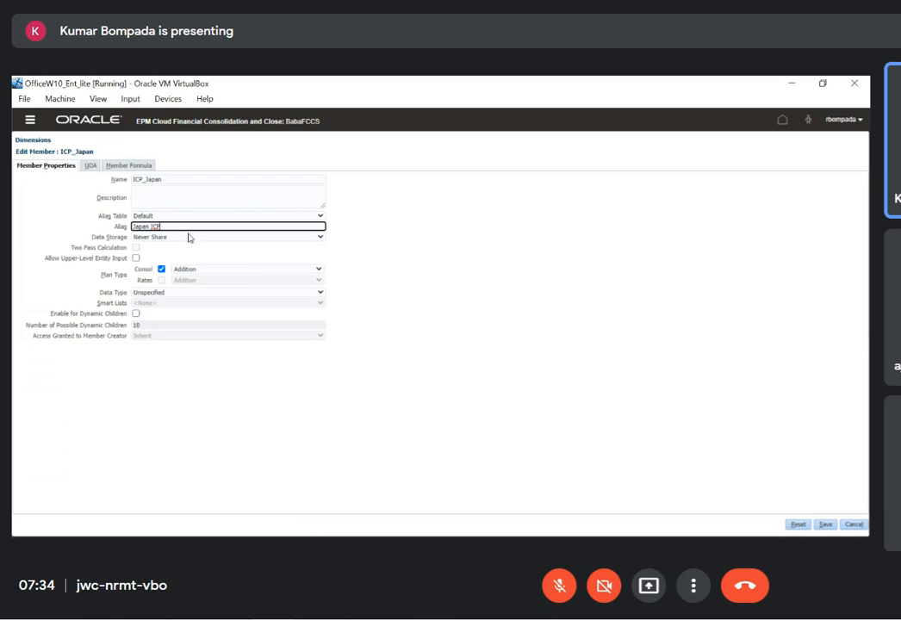
pyautogui.click(852, 527)
pyautogui.click(93, 281)
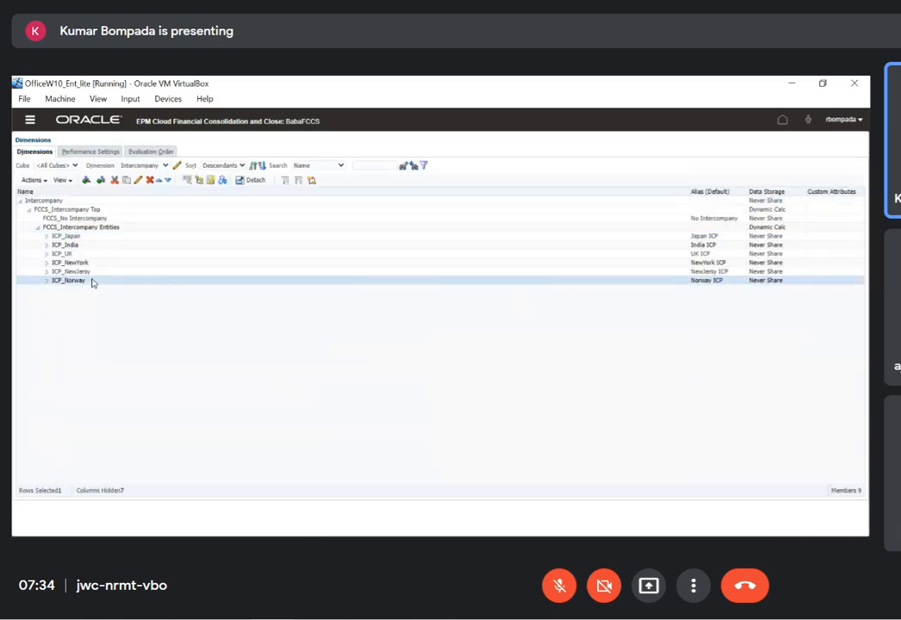
pyautogui.click(137, 181)
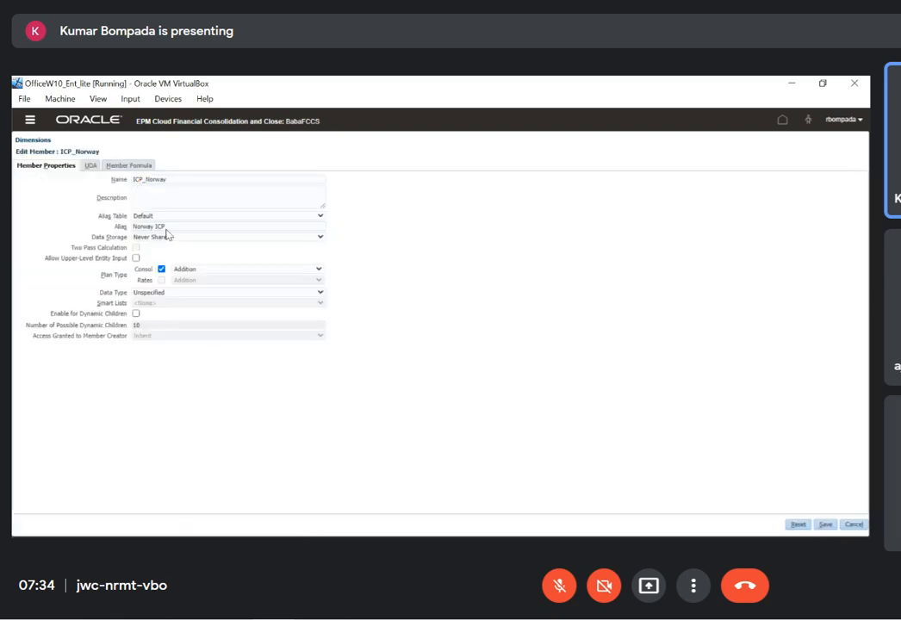
pyautogui.click(852, 524)
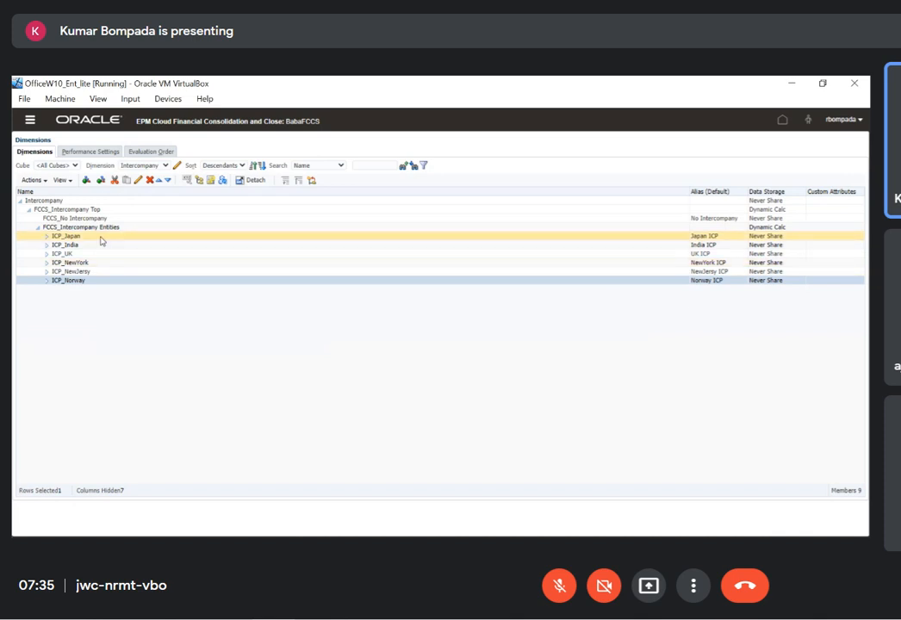
pyautogui.click(79, 218)
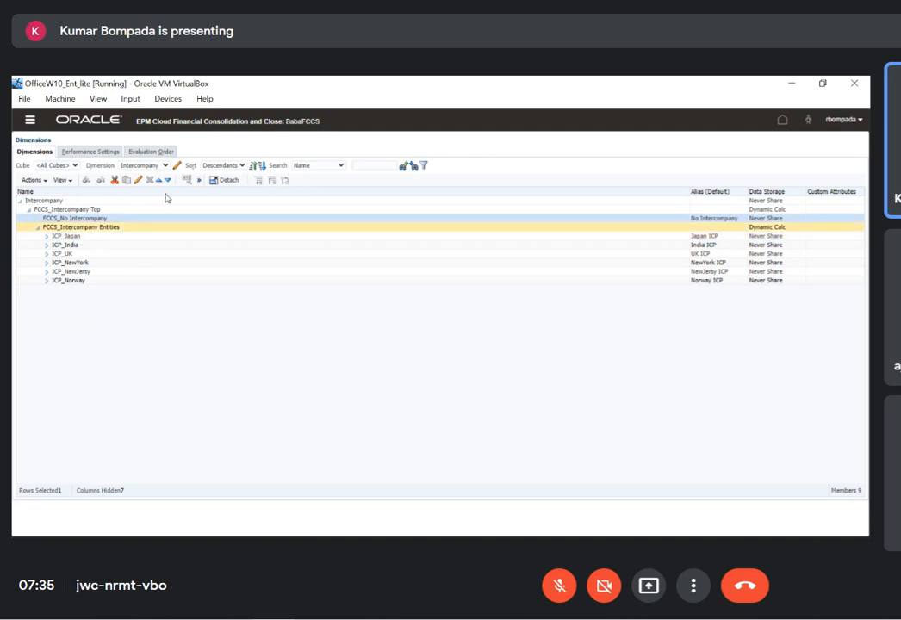
# Open the Multi-GAAP dimension and examine FCCS_No Multi-GAAP plus the local GAAP and adjustments members under FCCS_IFRS
pyautogui.click(166, 165)
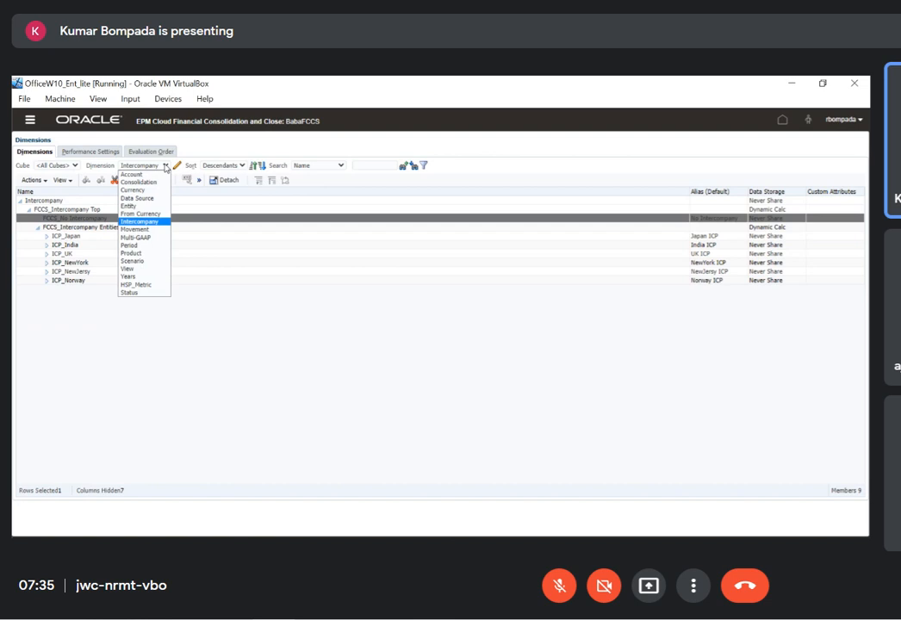
pyautogui.click(146, 243)
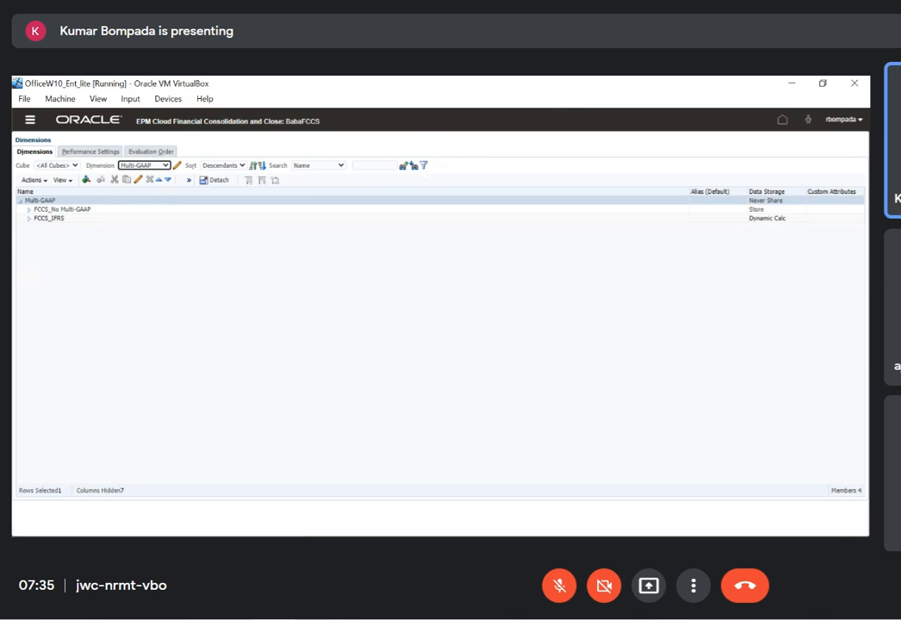
pyautogui.click(69, 209)
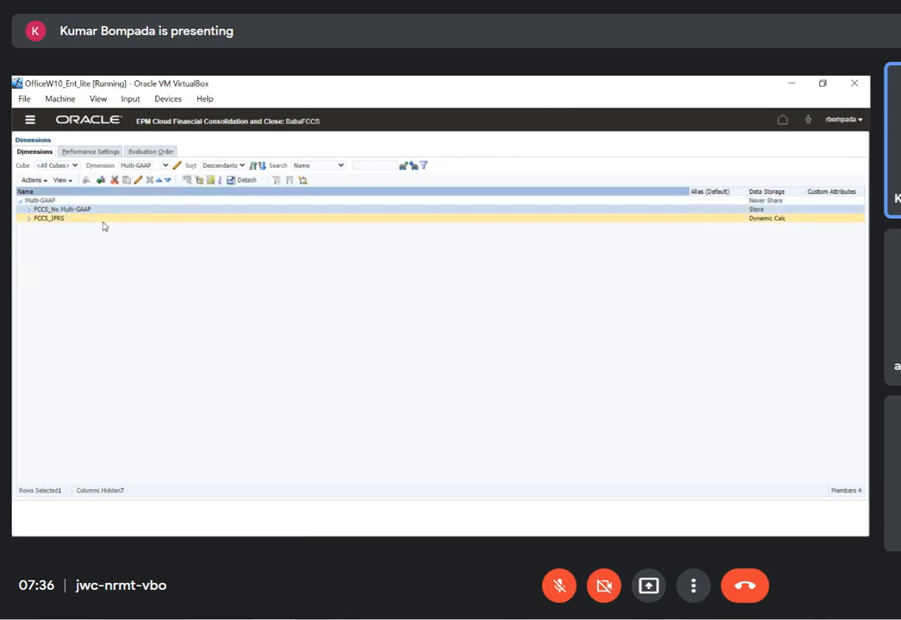
pyautogui.click(28, 218)
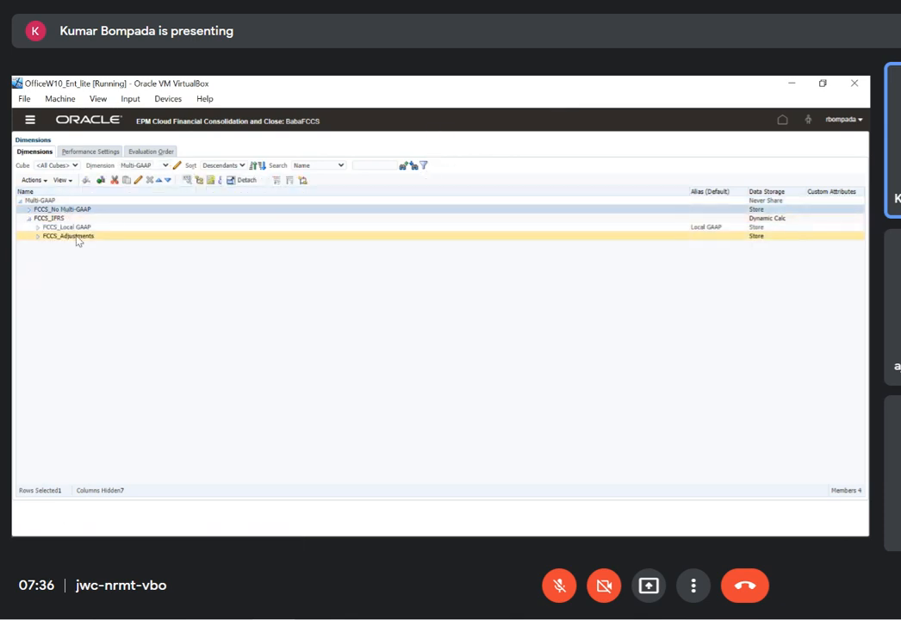
pyautogui.click(60, 240)
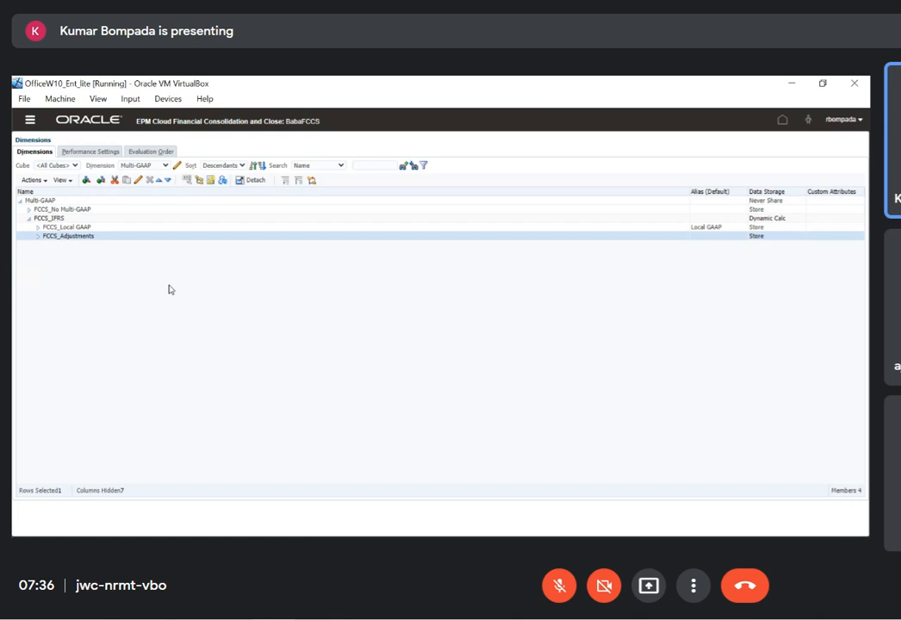
pyautogui.click(38, 227)
pyautogui.click(113, 228)
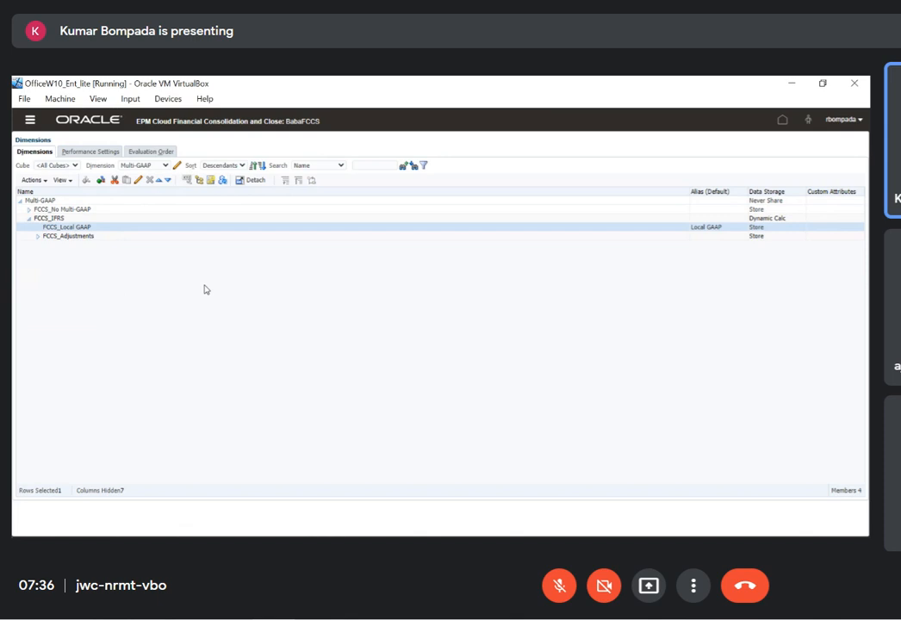
# Expand FCCS_Adjustments in the Multi-GAAP dimension and examine it together with FCCS_Local GAAP and their parent FCCS_IFRS
pyautogui.click(38, 236)
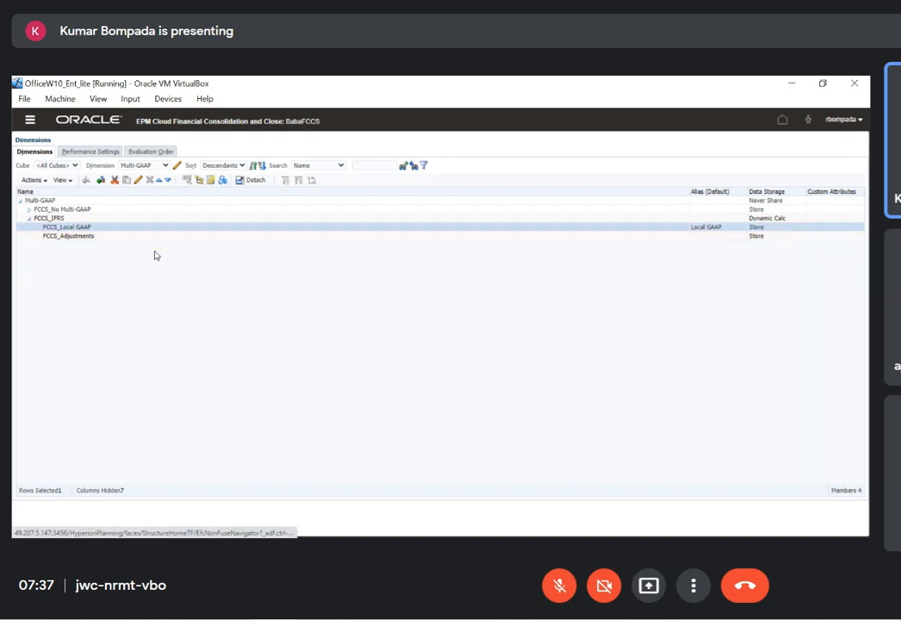
pyautogui.click(156, 238)
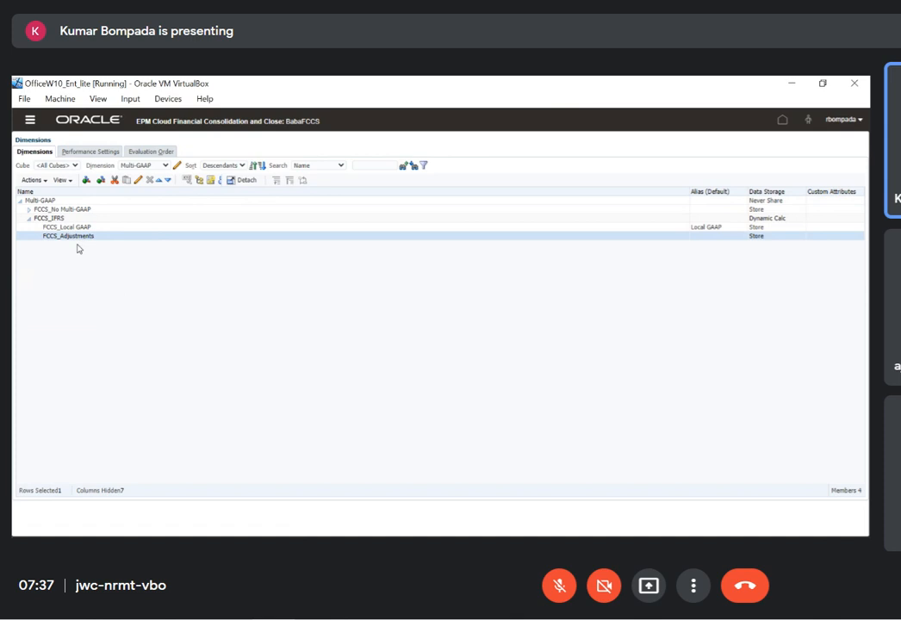
pyautogui.click(83, 227)
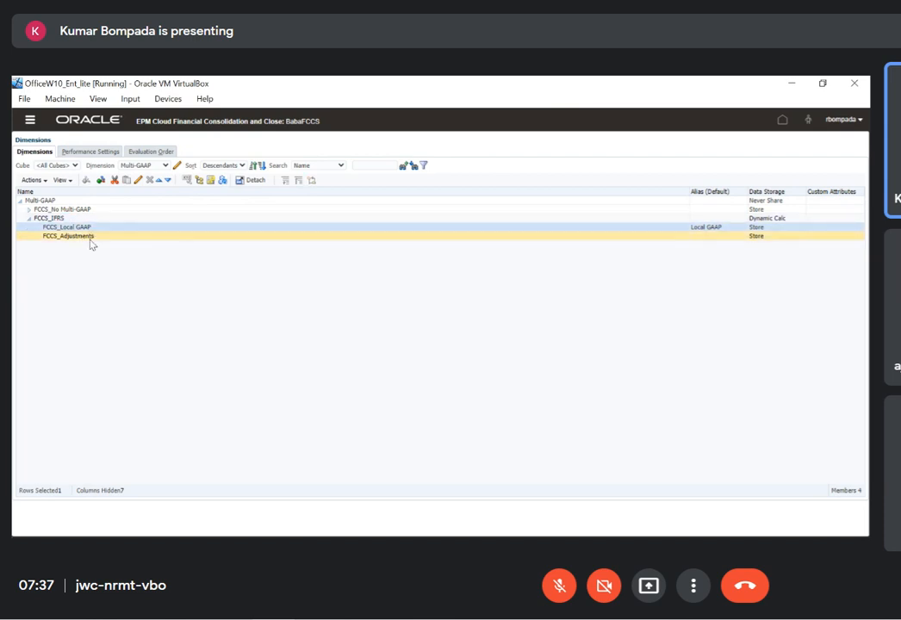
pyautogui.click(49, 218)
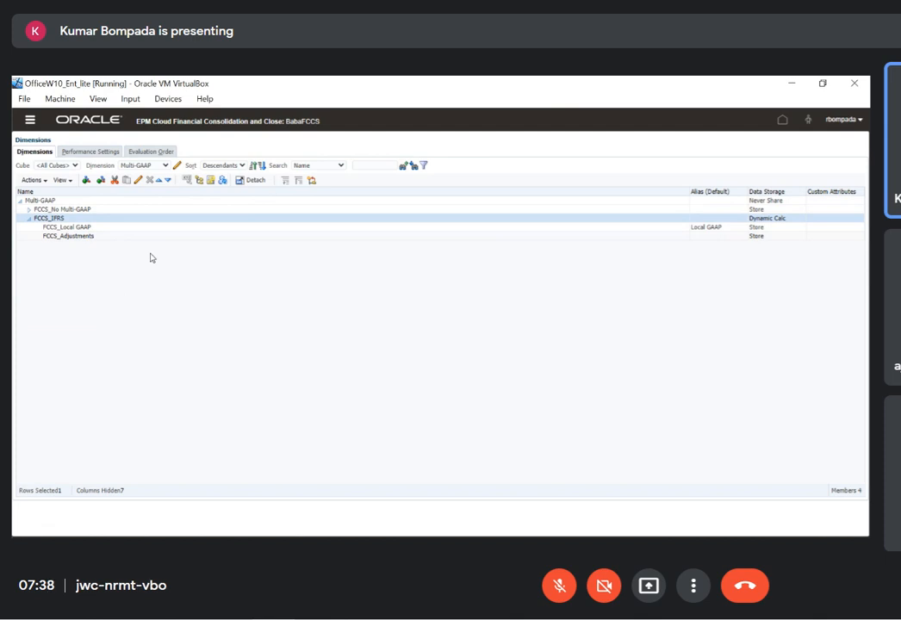
# Review the member properties of FCCS_Local GAAP, including its number of possible dynamic children, and leave without saving
pyautogui.click(105, 227)
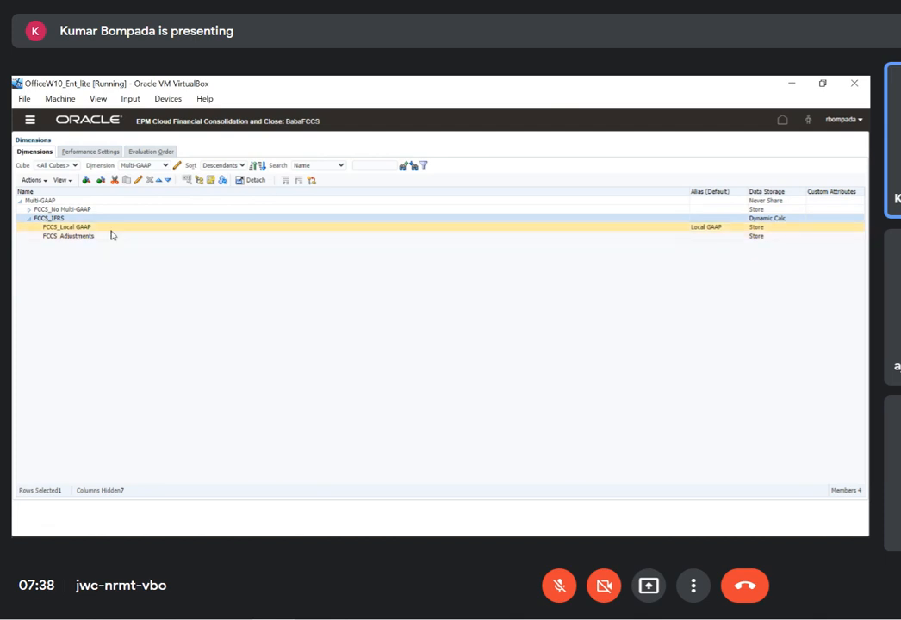
pyautogui.click(137, 181)
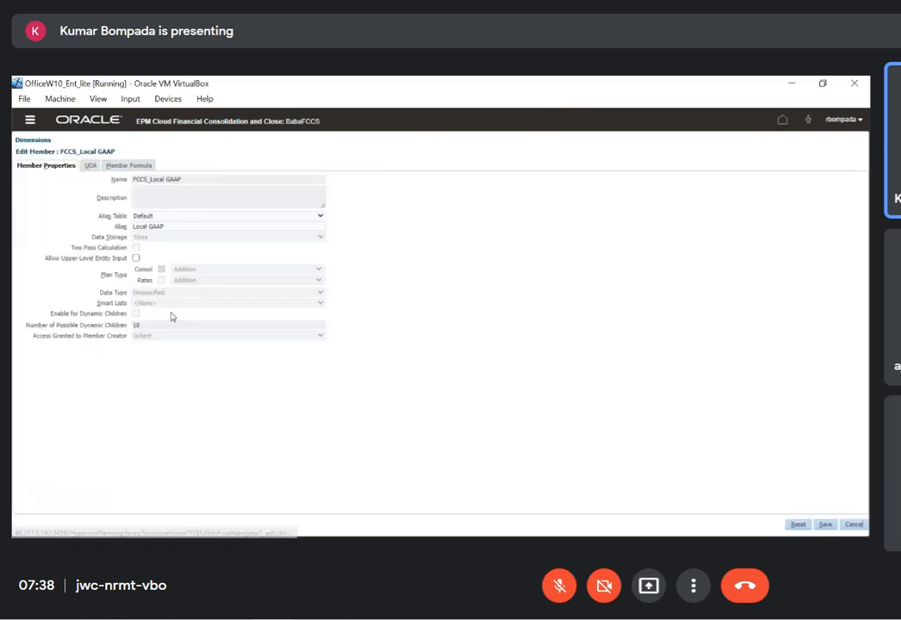
pyautogui.moveTo(179, 317); pyautogui.dragTo(179, 333)
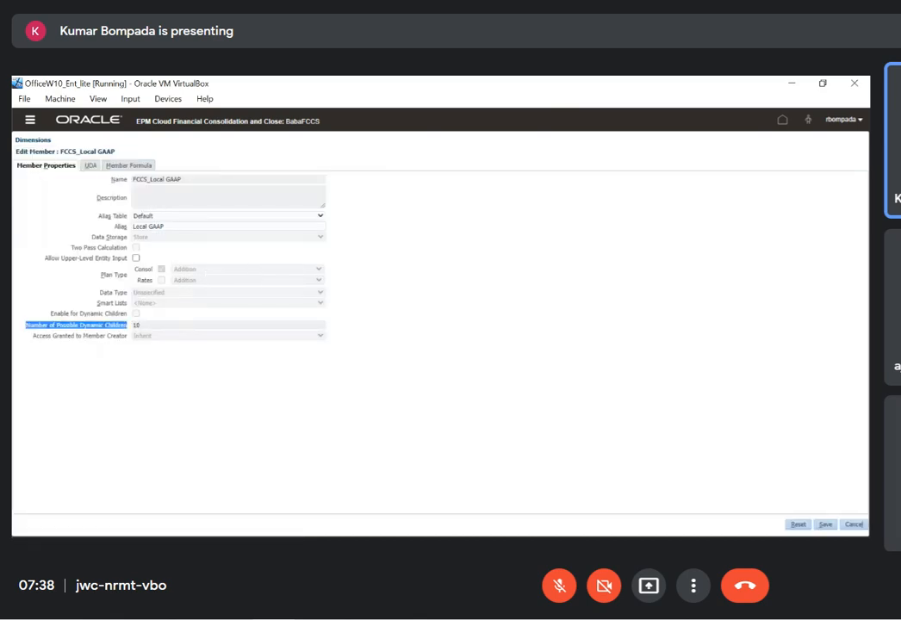
pyautogui.click(860, 526)
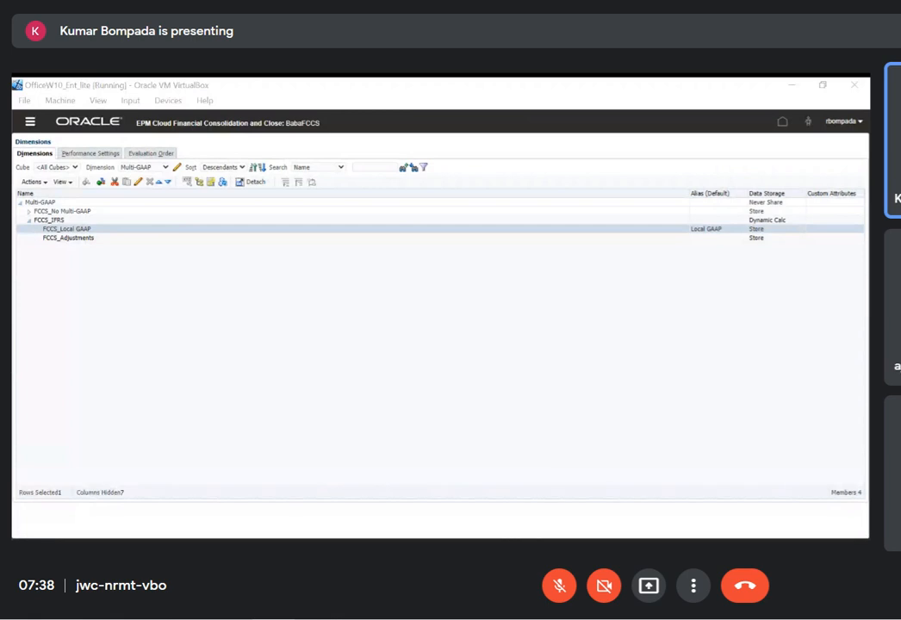
# Open the Data Source dimension and view the members under FCCS_Source Entities and FCCS_Total Data Source, leaving only FCCS_Total Data Source expanded
pyautogui.click(487, 394)
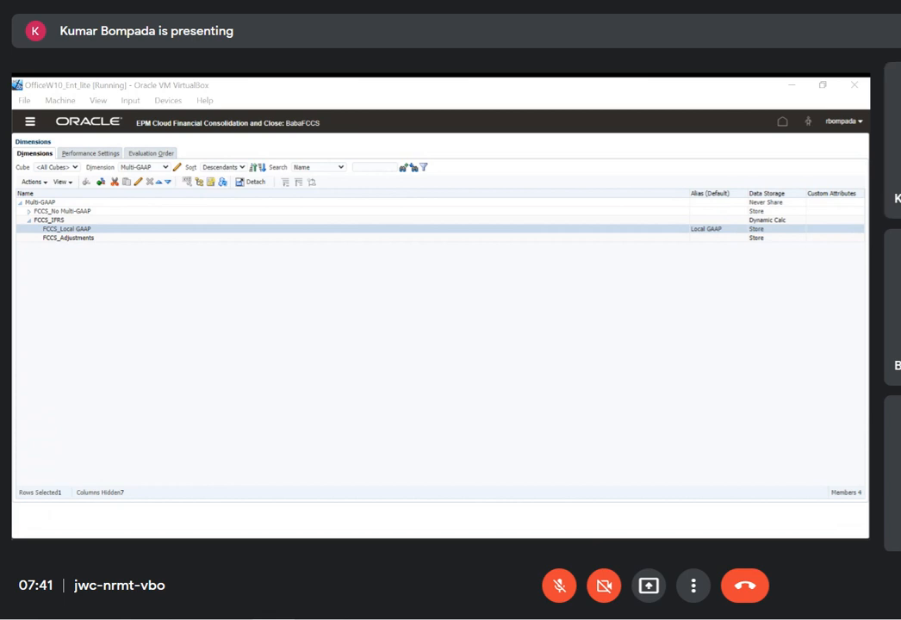
pyautogui.click(346, 304)
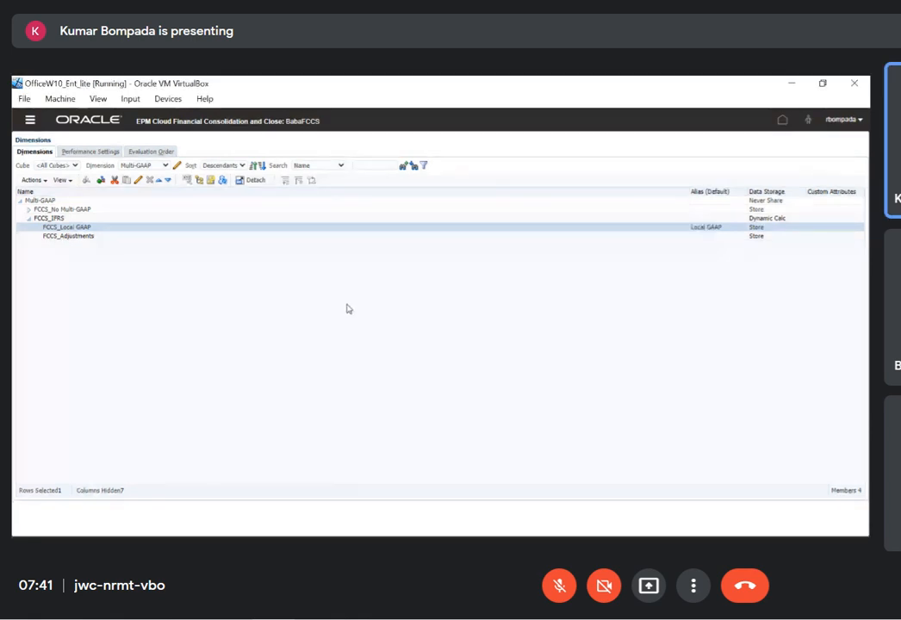
pyautogui.click(165, 166)
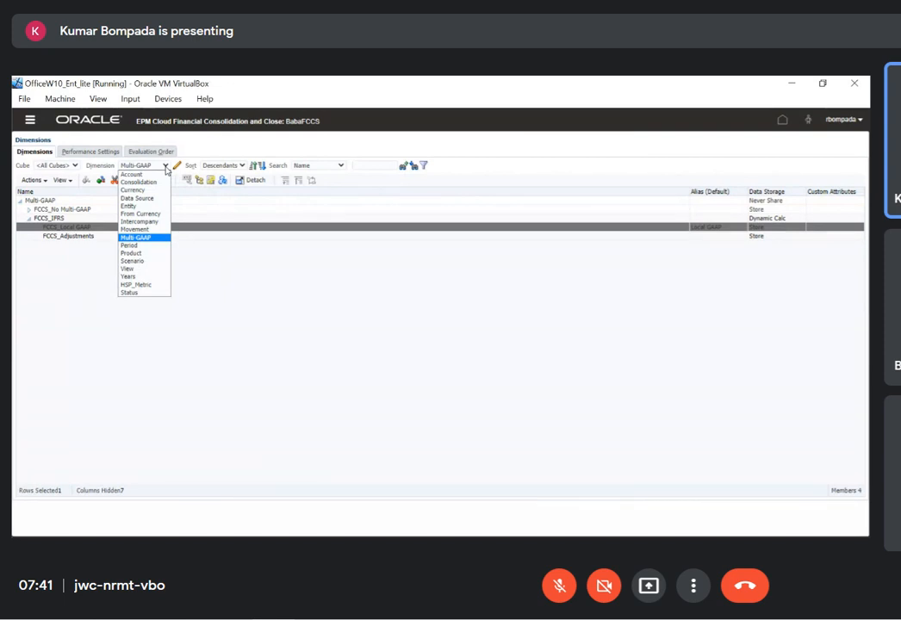
pyautogui.click(155, 199)
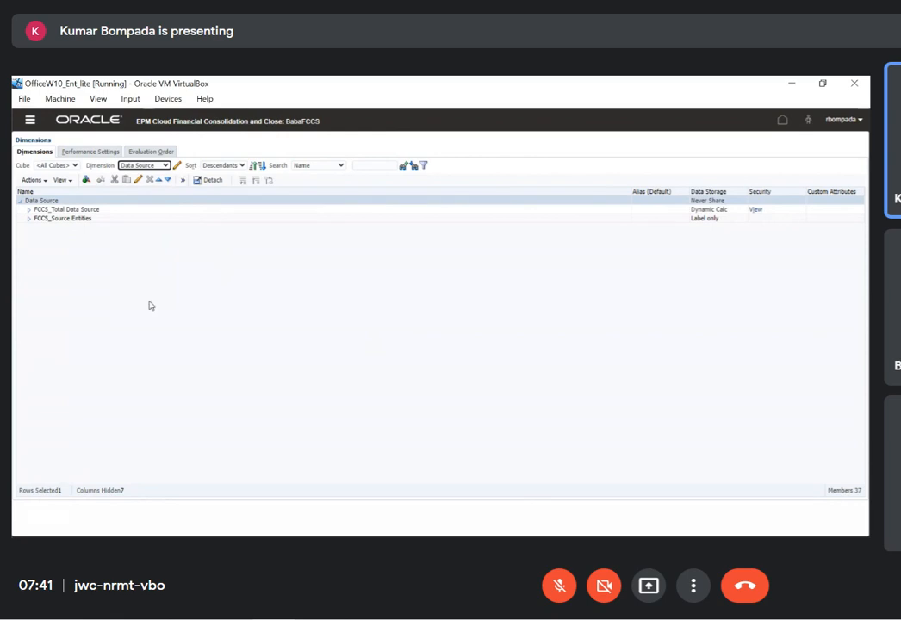
pyautogui.click(32, 219)
pyautogui.click(30, 219)
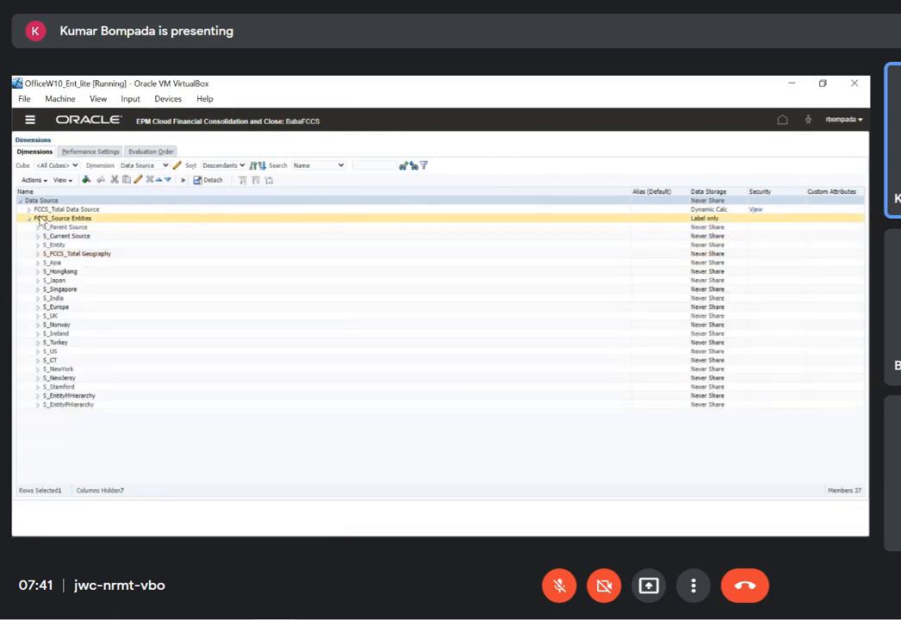
pyautogui.click(28, 209)
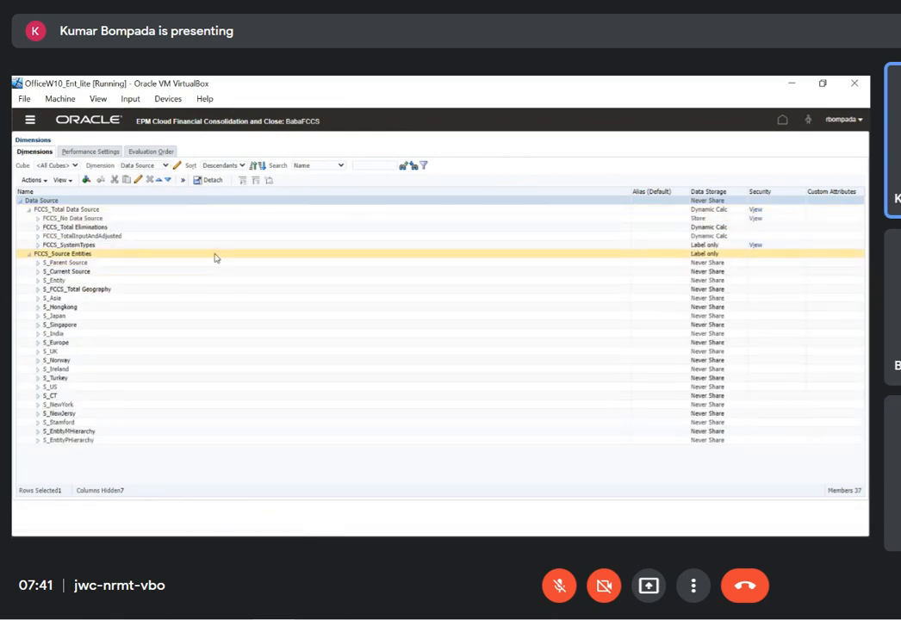
pyautogui.click(29, 255)
# Examine FCCS_No Data Source and the intercompany and partner elimination members under FCCS_Total Eliminations
pyautogui.click(57, 218)
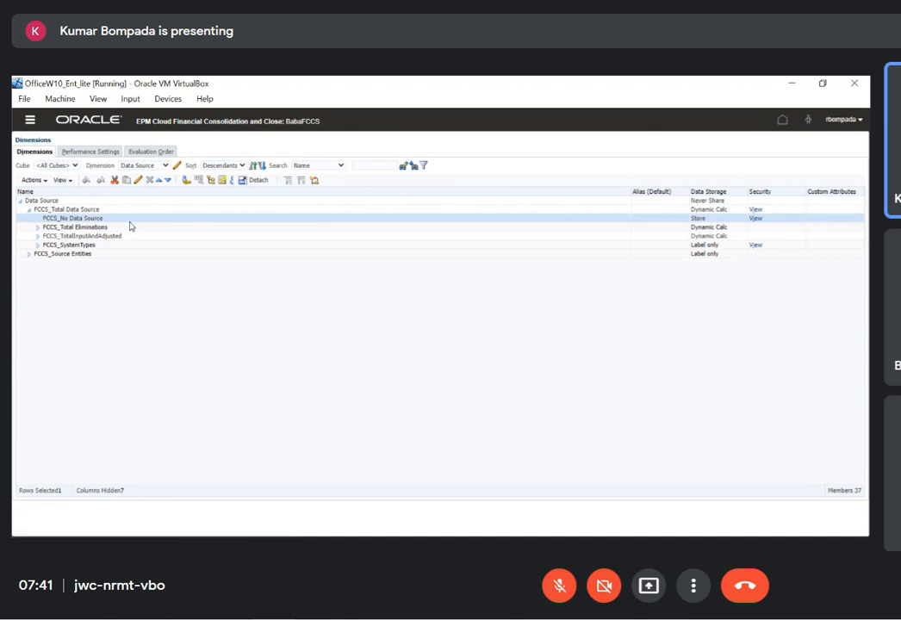
pyautogui.click(38, 227)
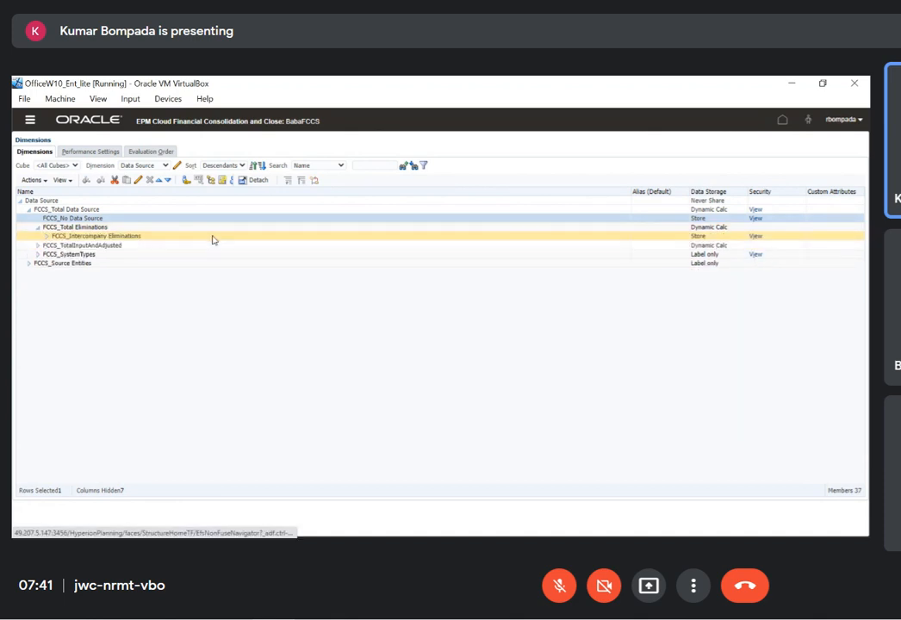
pyautogui.click(111, 236)
pyautogui.click(118, 245)
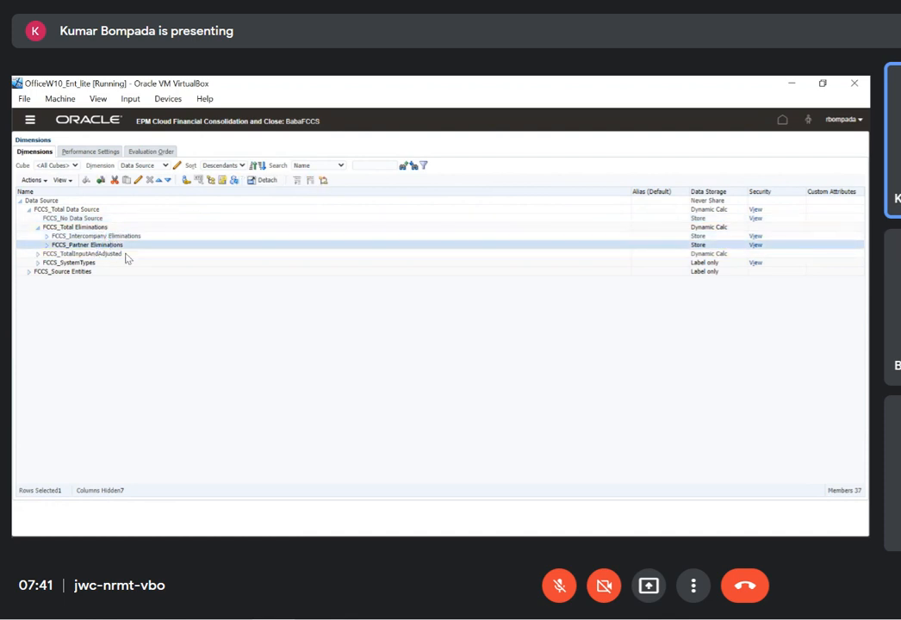
# Expand FCCS_TotalInputAndAdjusted and examine it alongside the no data source and elimination members, ending on FCCS_Data Input
pyautogui.click(40, 254)
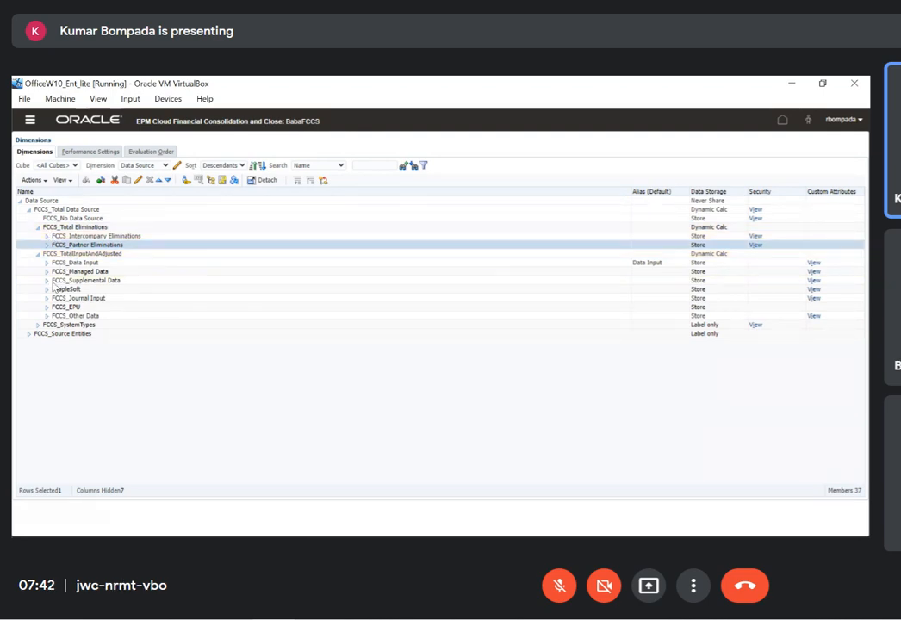
pyautogui.click(73, 218)
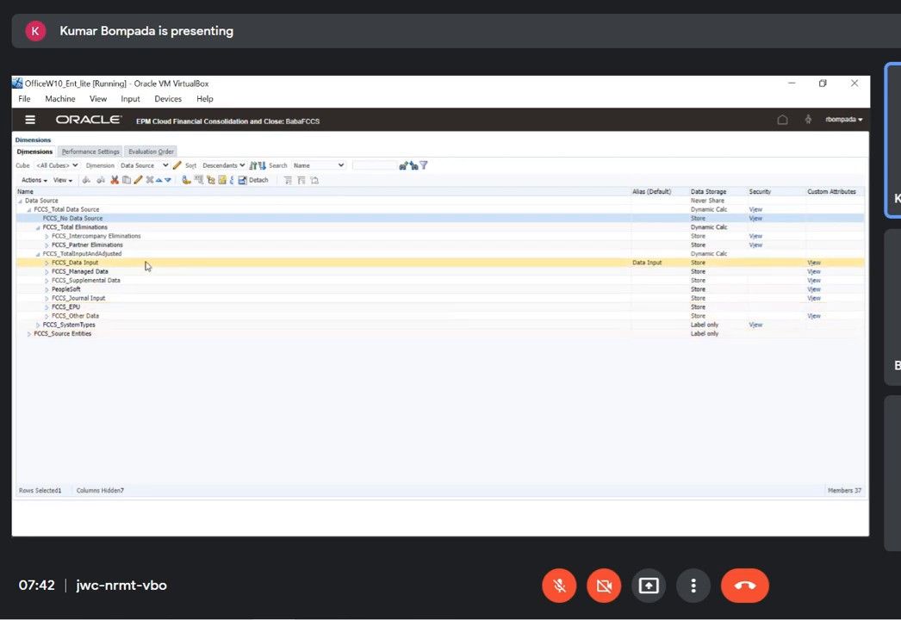
pyautogui.click(131, 246)
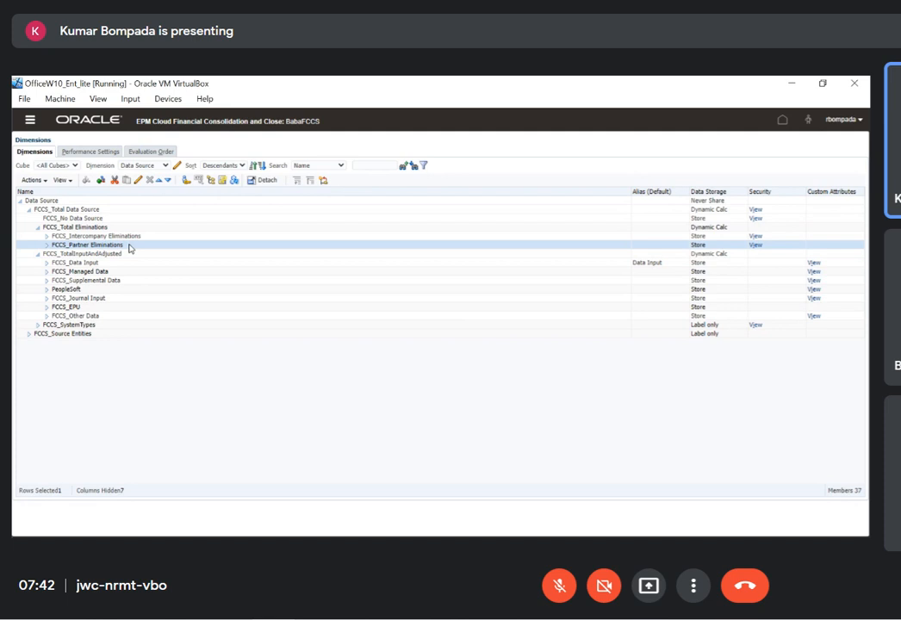
pyautogui.click(148, 237)
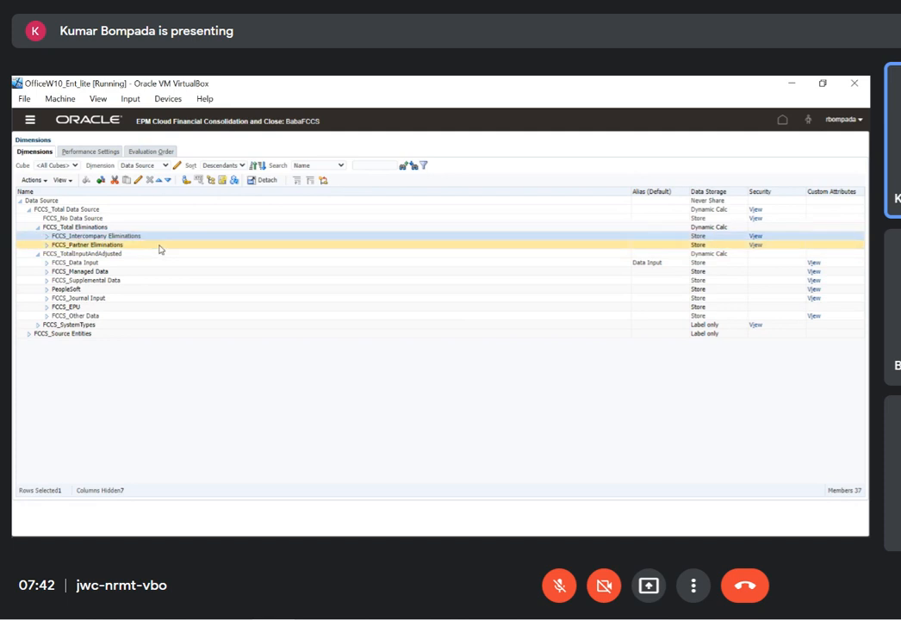
pyautogui.click(117, 254)
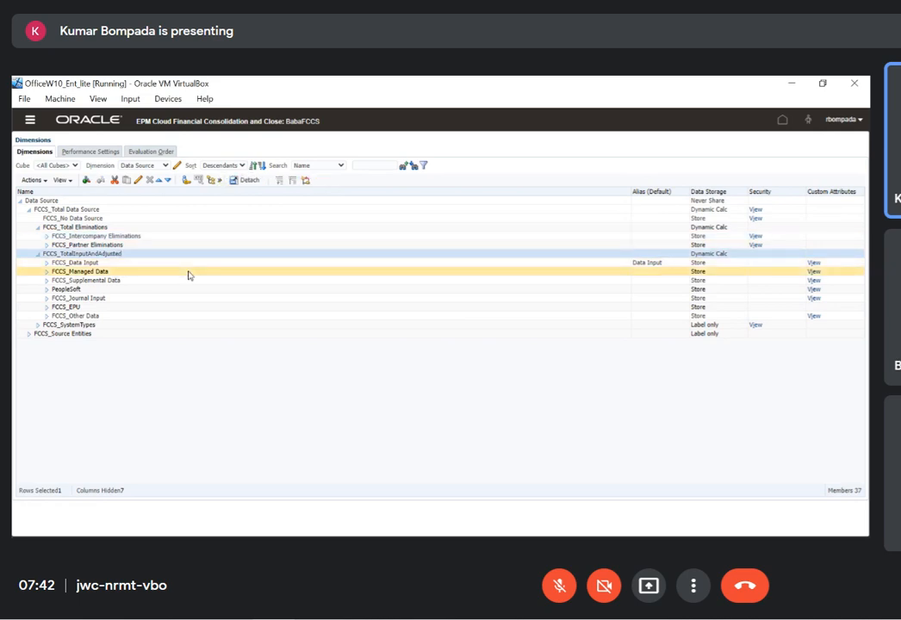
pyautogui.click(108, 264)
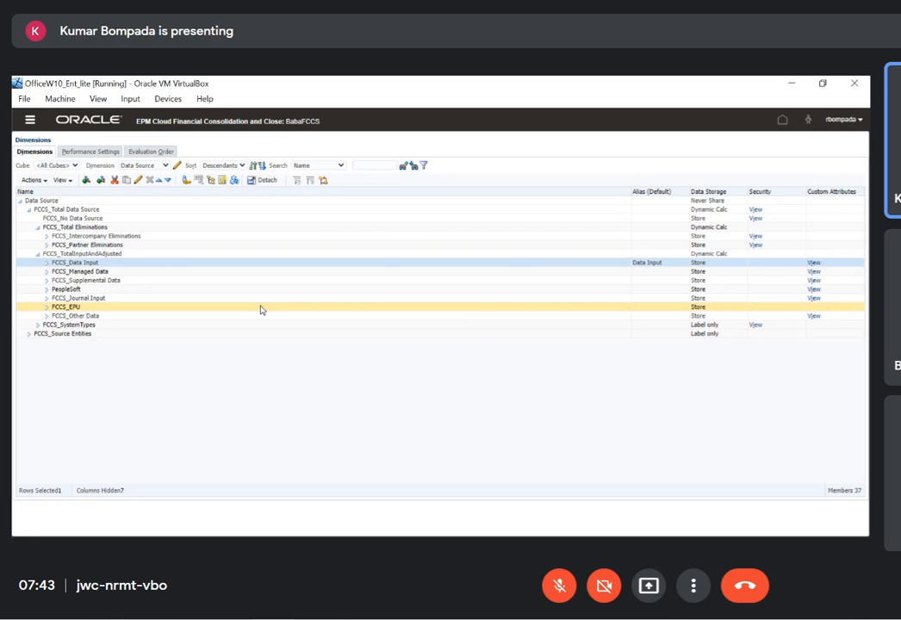
# Open Data Management and display the Target Application setup for BabaFCCS
pyautogui.click(26, 124)
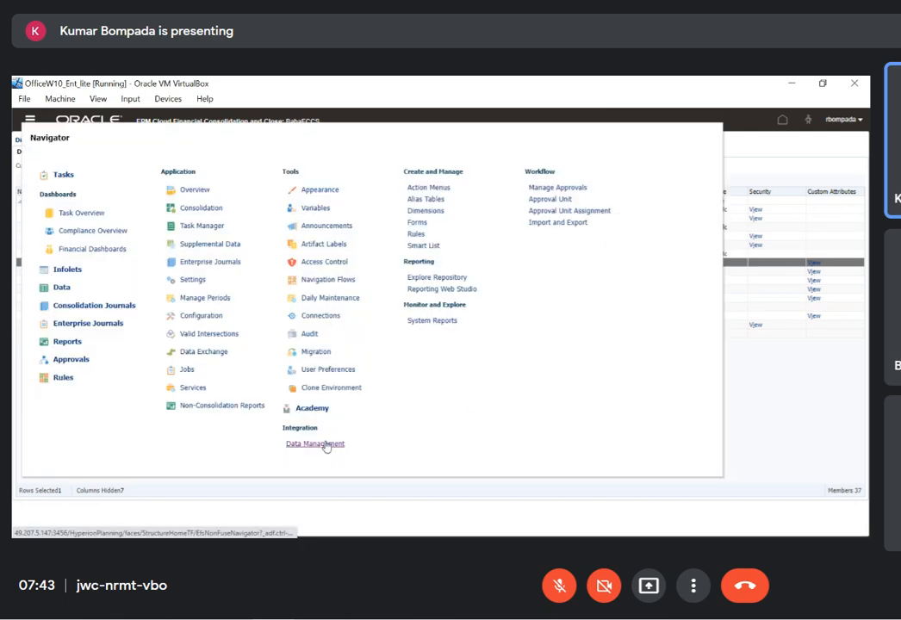
pyautogui.click(326, 445)
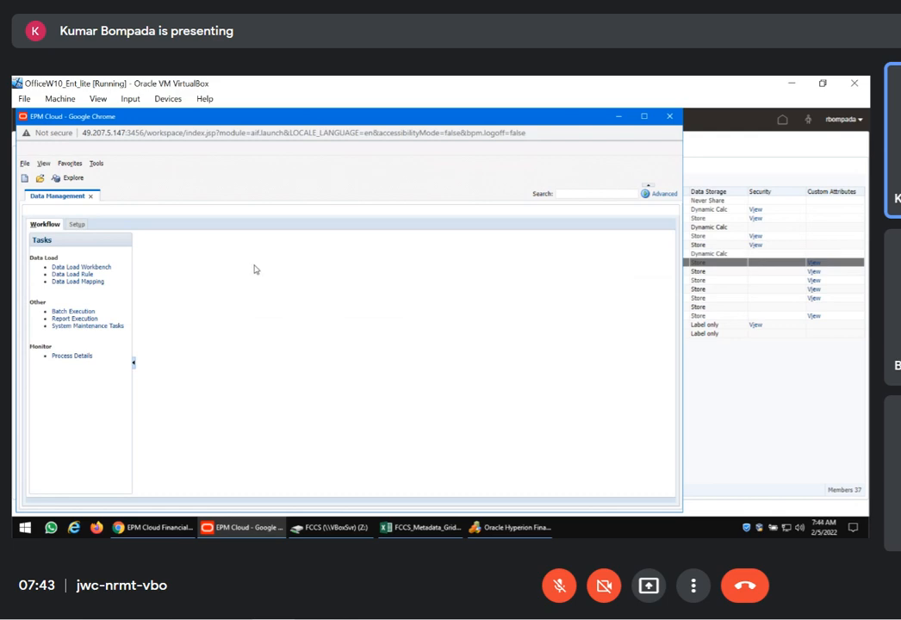
pyautogui.click(76, 225)
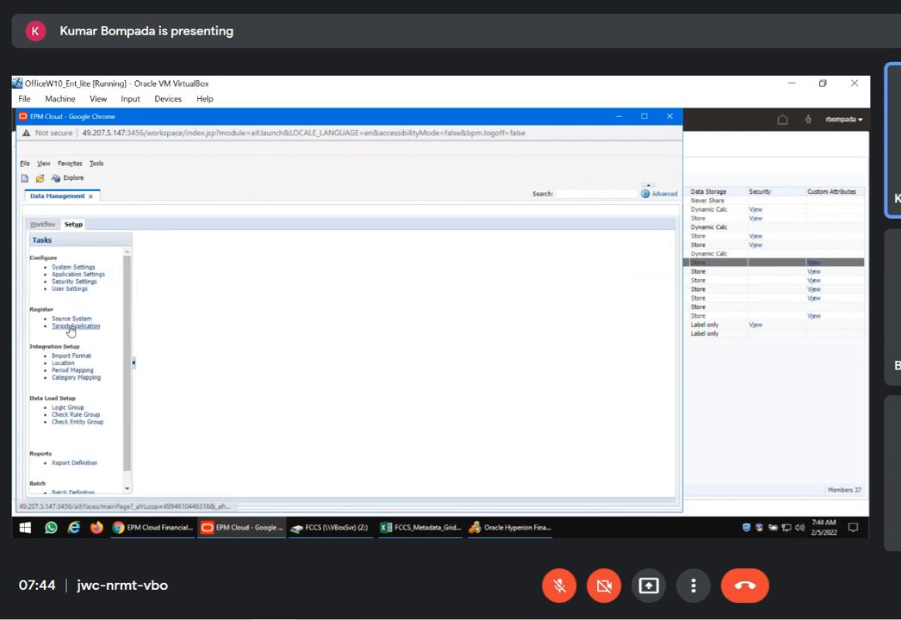
pyautogui.click(76, 326)
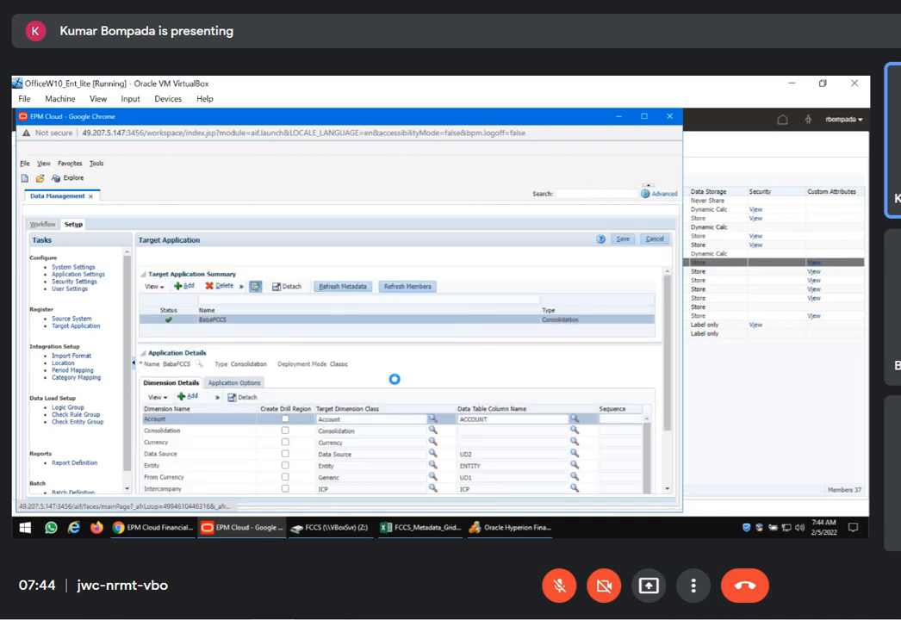
# Check the Data Source property in the BabaFCCS application options without changing it, and close the Data Management window
pyautogui.click(231, 383)
pyautogui.scroll(-2, 284, 405)
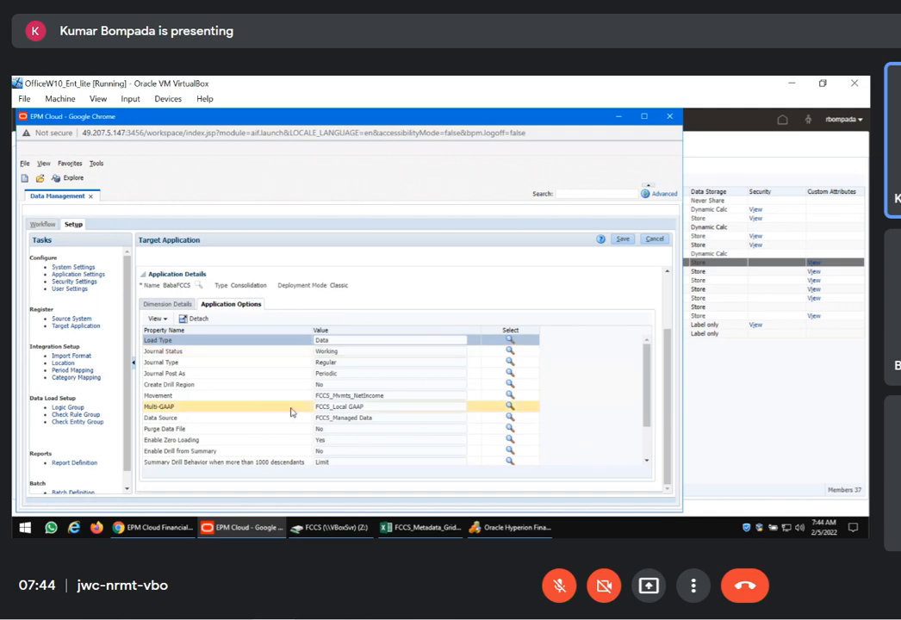
pyautogui.click(245, 418)
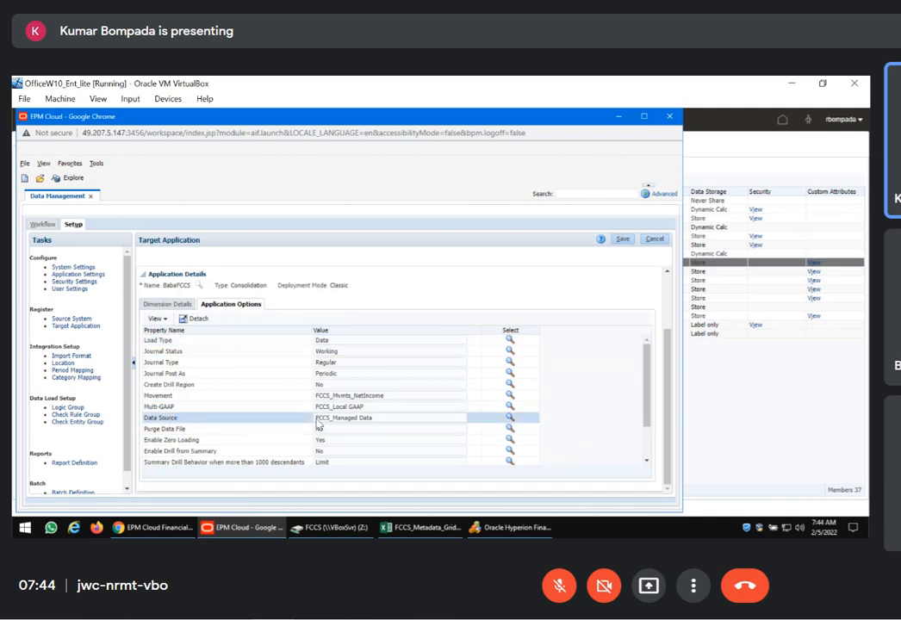
pyautogui.click(372, 422)
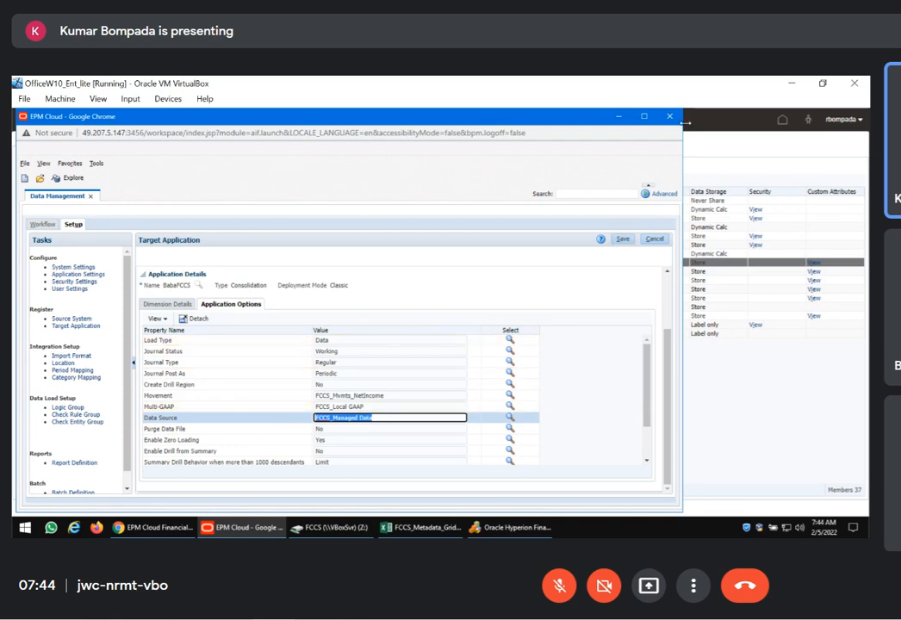
pyautogui.click(670, 118)
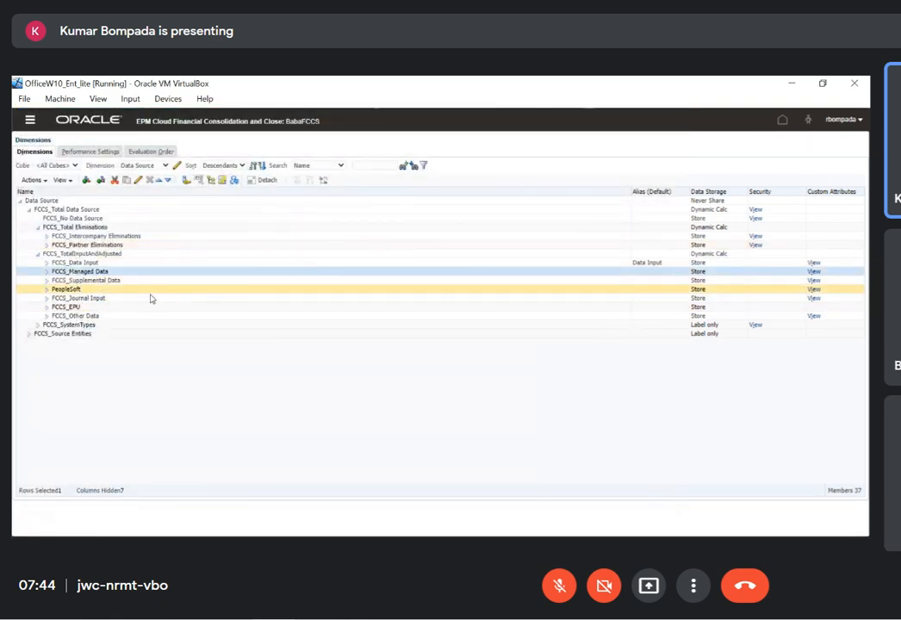
# Examine the FCCS_Supplemental Data, PeopleSoft and FCCS_Managed Data members under FCCS_TotalInputAndAdjusted, ending on PeopleSoft
pyautogui.click(138, 282)
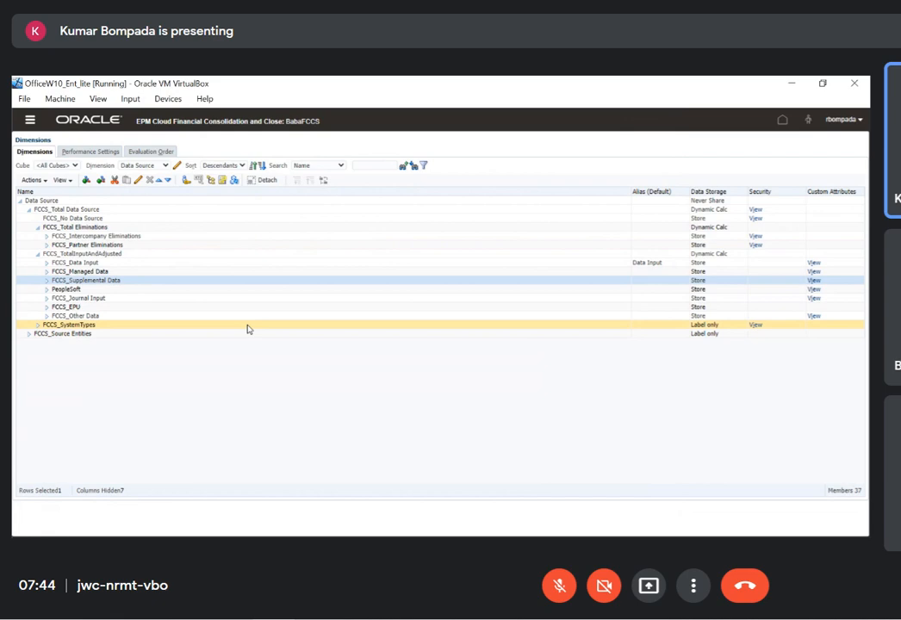
pyautogui.click(125, 292)
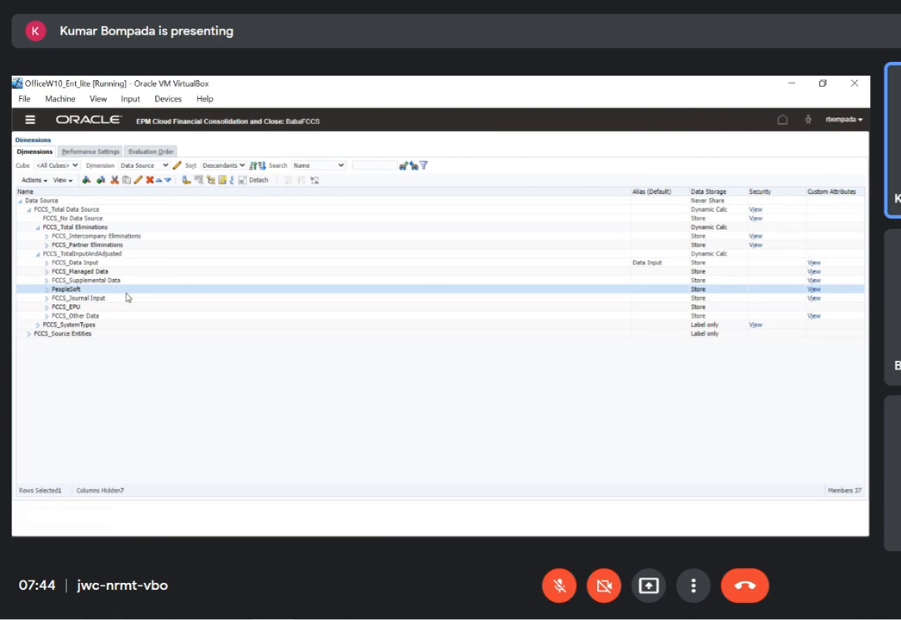
pyautogui.click(123, 273)
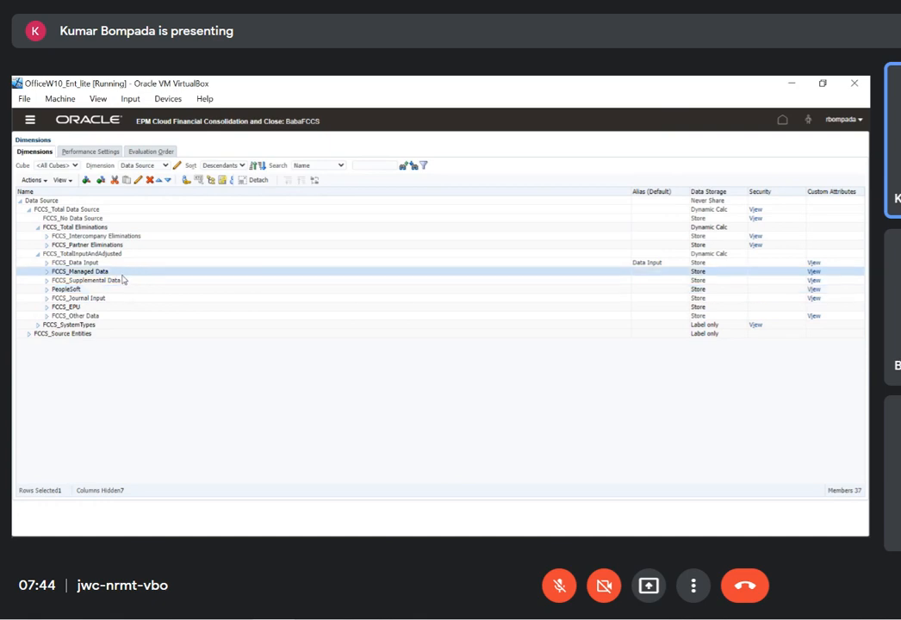
pyautogui.click(96, 292)
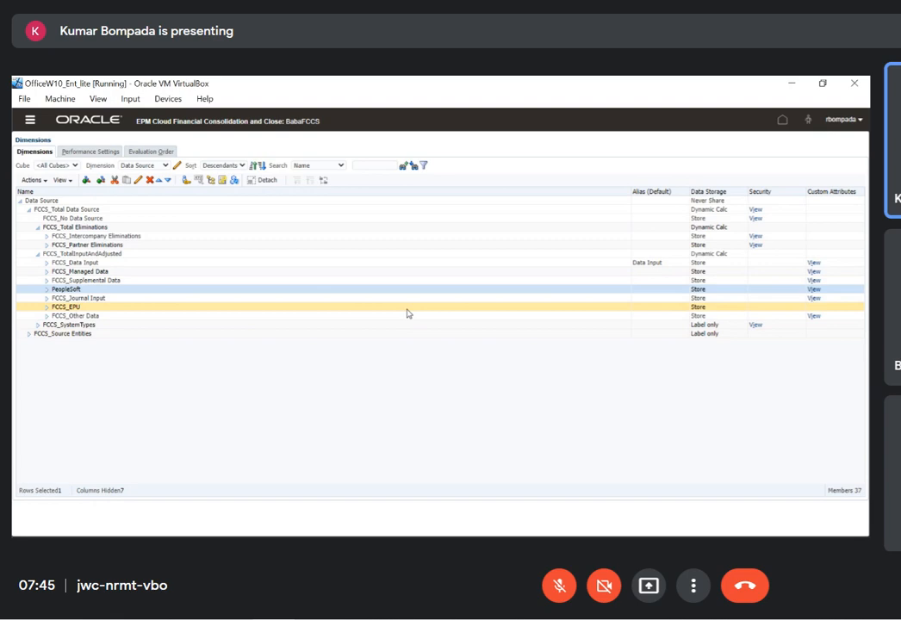
# Check the Source Data Type and Source Currency Type attribute values assigned to the PeopleSoft member, and leave the member editor without saving
pyautogui.click(700, 300)
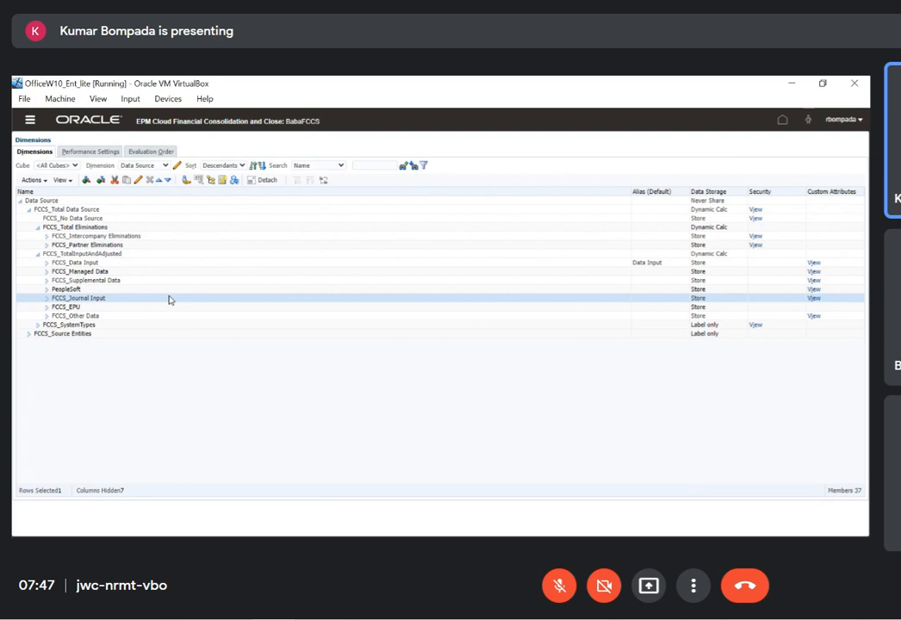
pyautogui.click(91, 290)
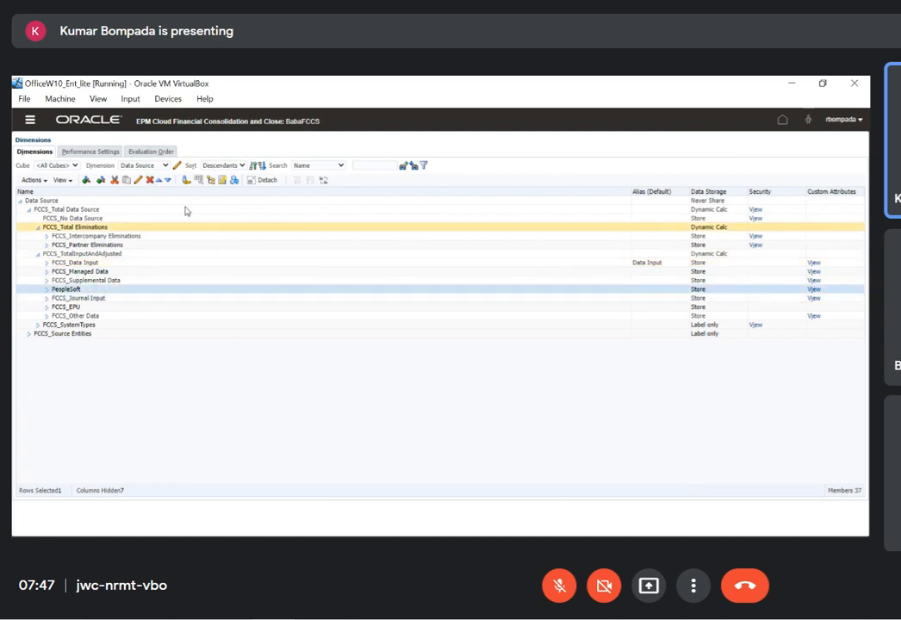
pyautogui.click(137, 180)
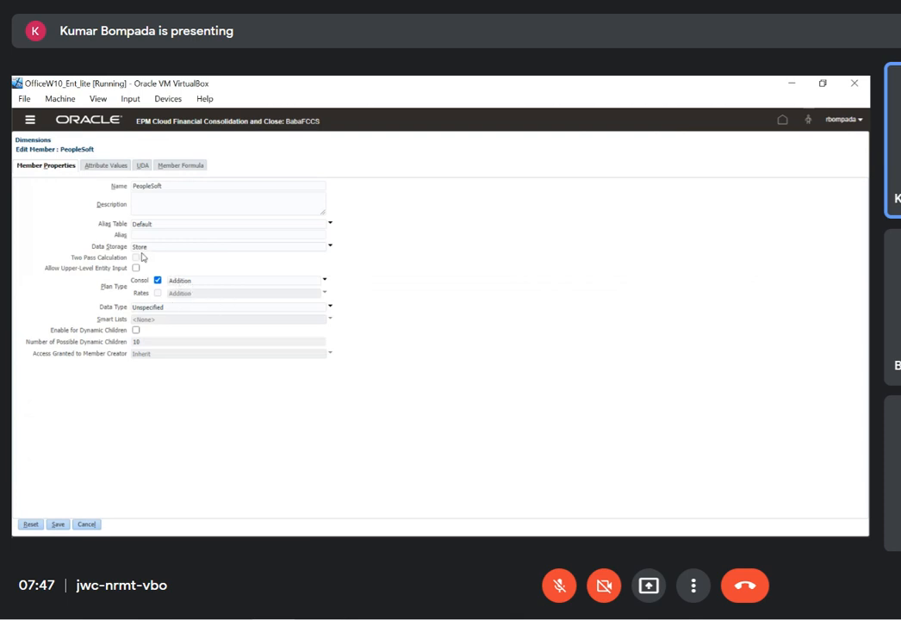
pyautogui.click(111, 170)
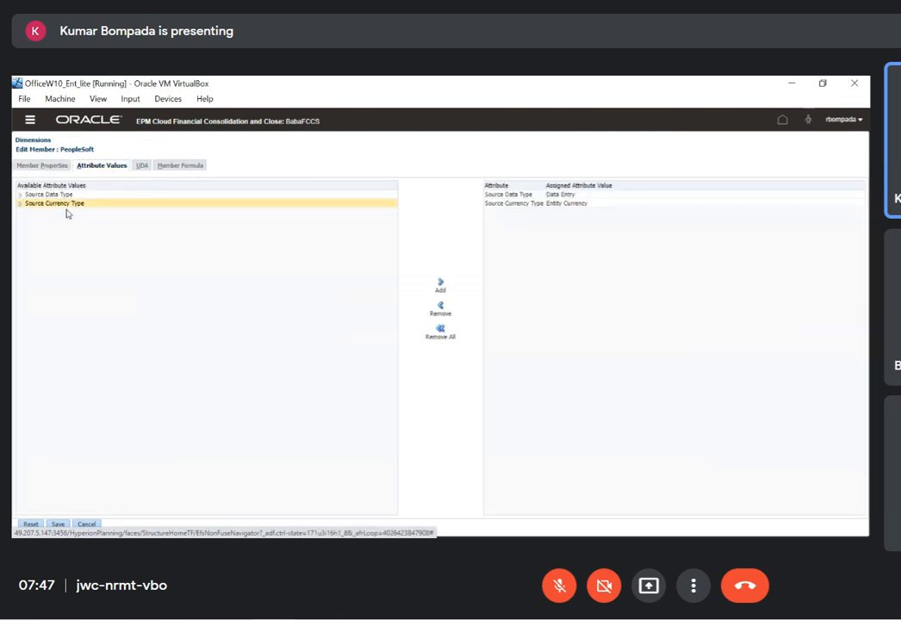
pyautogui.click(20, 204)
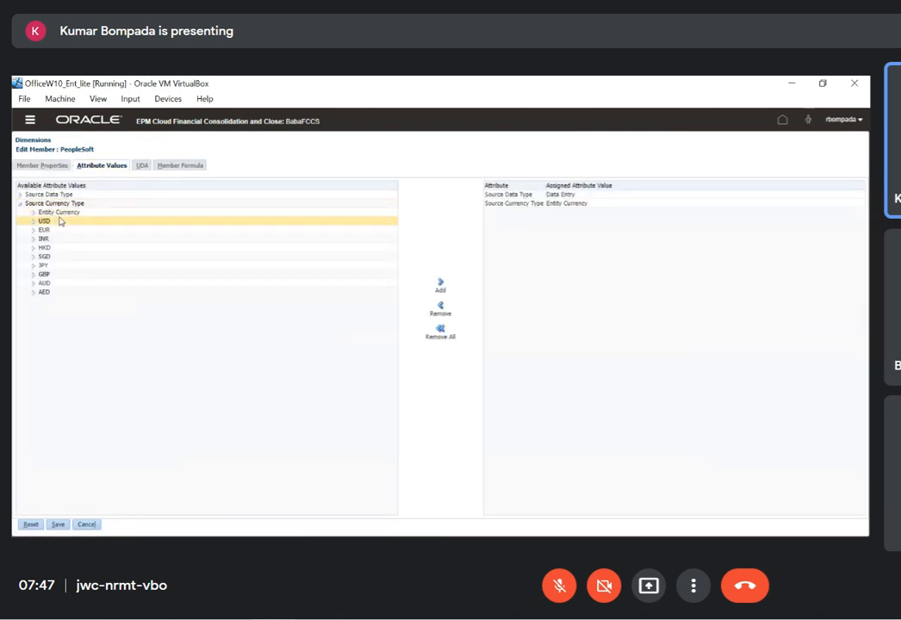
pyautogui.click(59, 213)
pyautogui.click(561, 204)
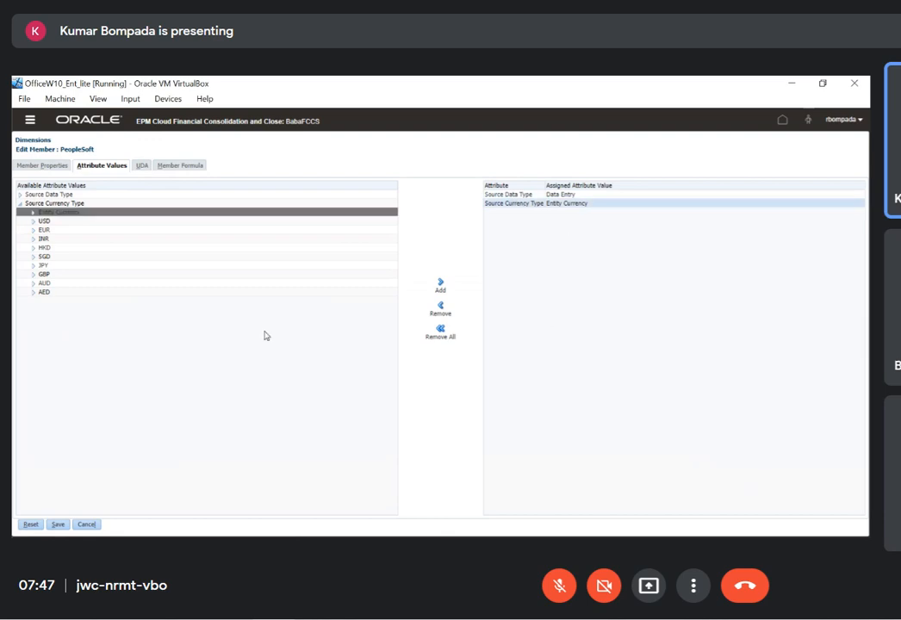
pyautogui.click(97, 525)
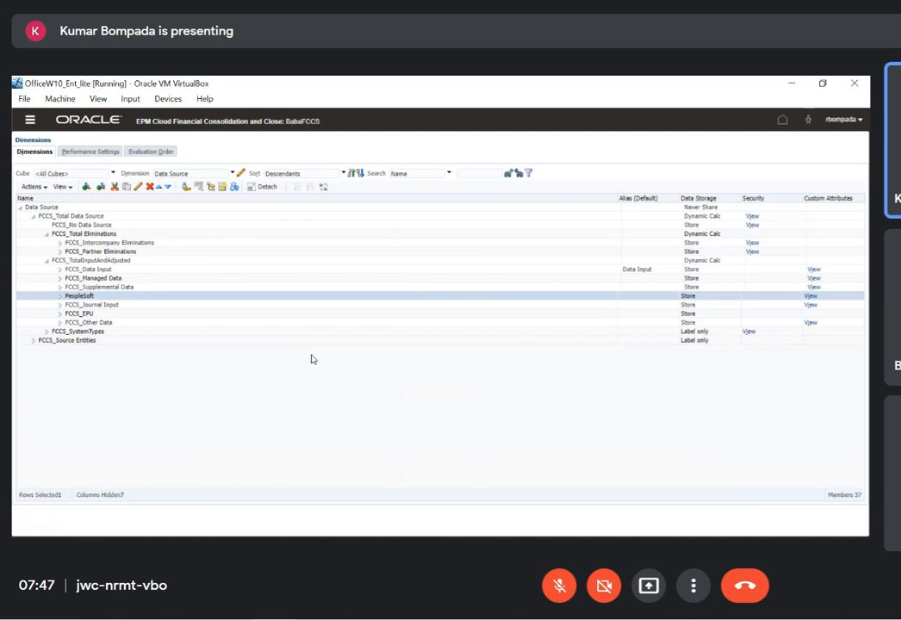
# Examine the FCCS_Other Data and FCCS_Managed Data members under FCCS_TotalInputAndAdjusted, ending on PeopleSoft
pyautogui.click(147, 322)
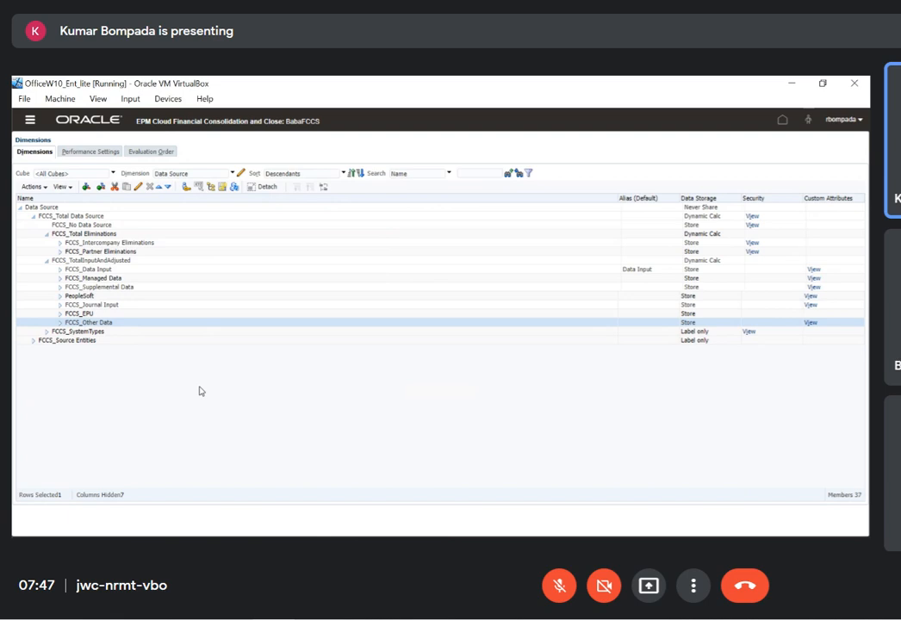
pyautogui.click(114, 279)
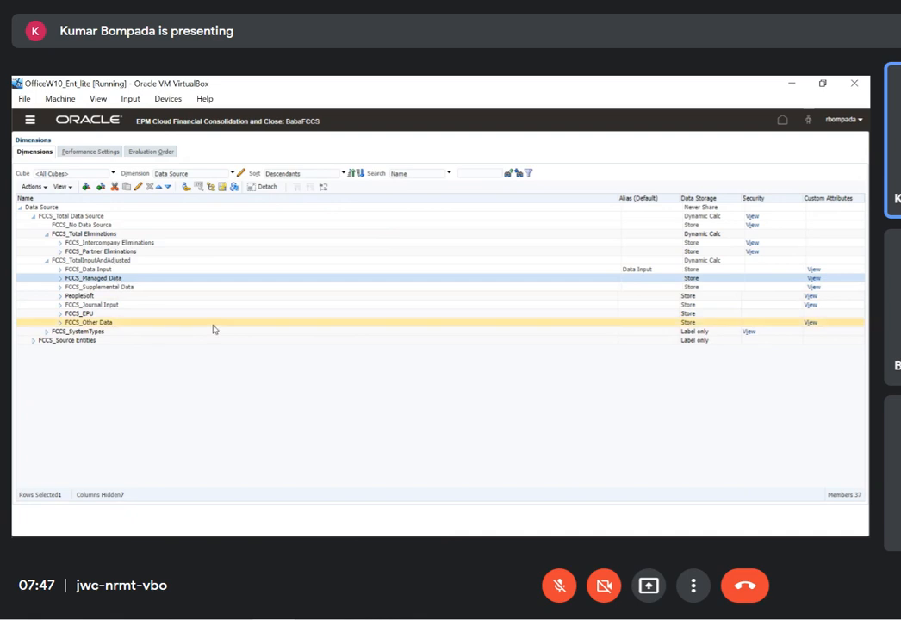
pyautogui.click(173, 322)
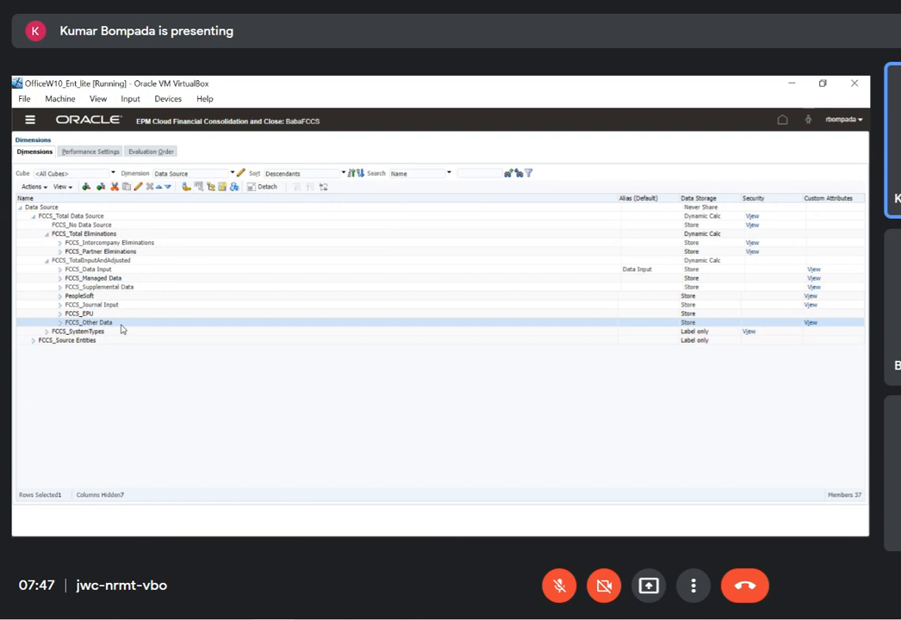
pyautogui.click(102, 297)
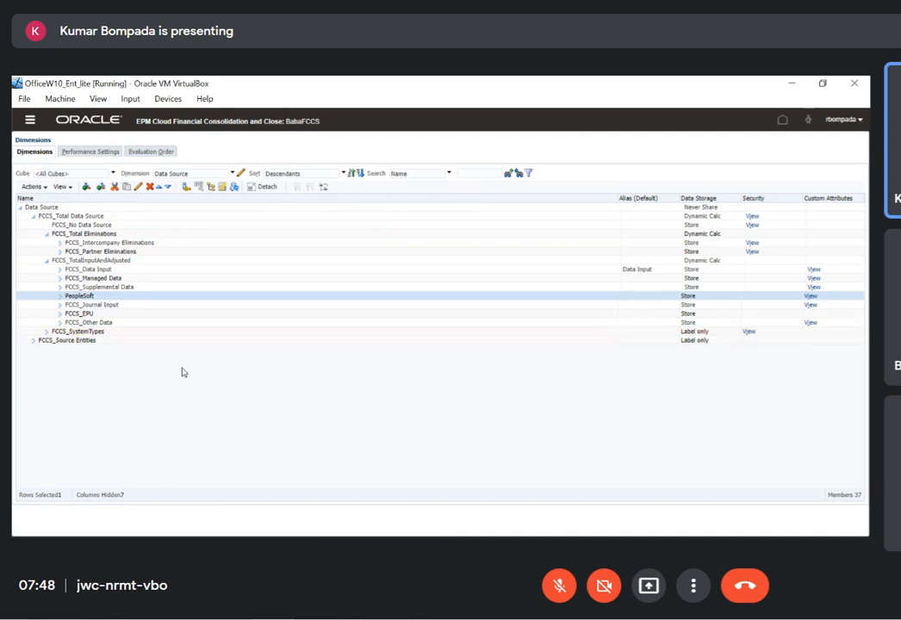
# Expand FCCS_SystemTypes and examine its FCCS_Driver Source member
pyautogui.click(46, 332)
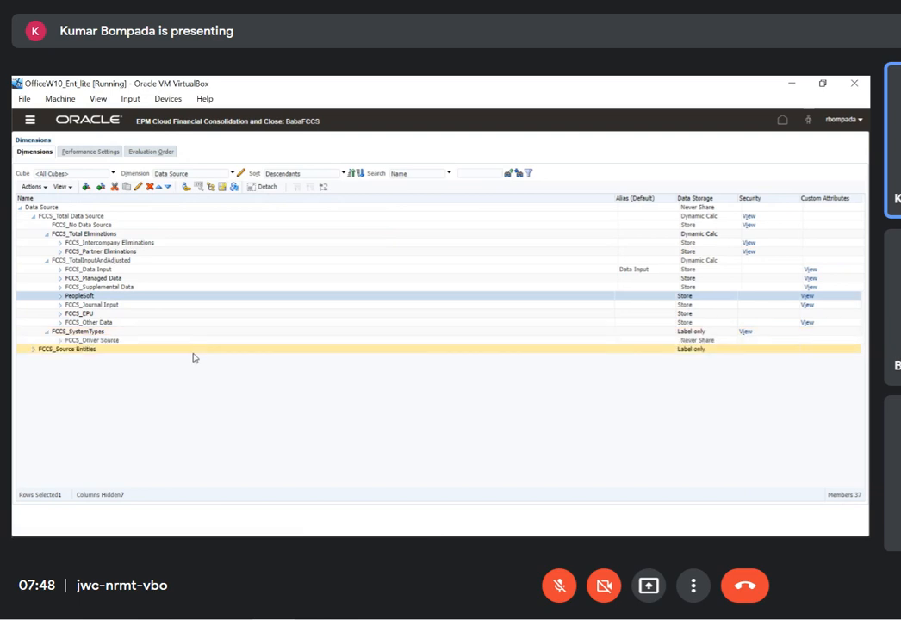
pyautogui.click(60, 341)
pyautogui.click(135, 343)
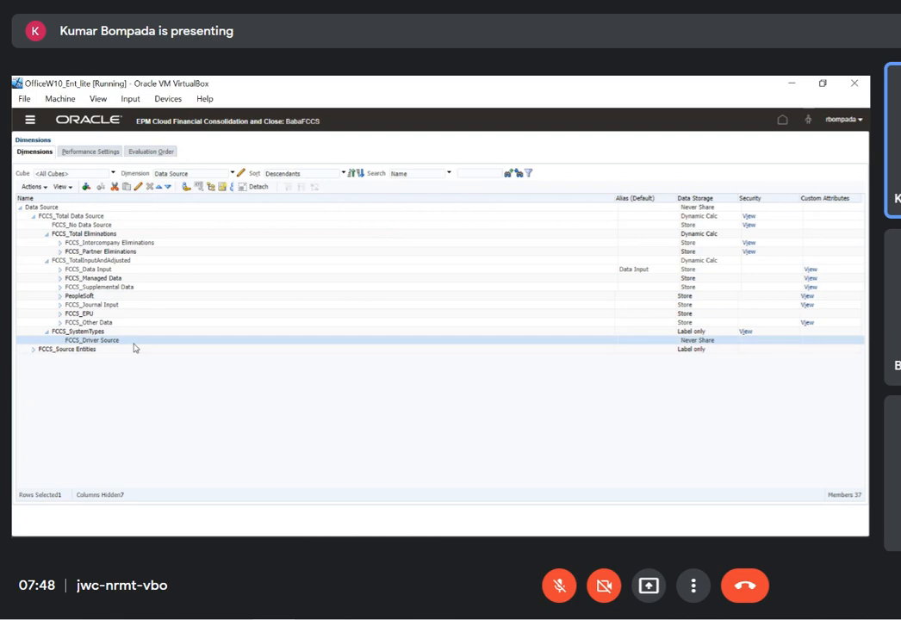
# Expand FCCS_Source Entities, examine its S_ members including S_Current Source and S_FCCS_Total Geography, and collapse the branch again
pyautogui.click(34, 351)
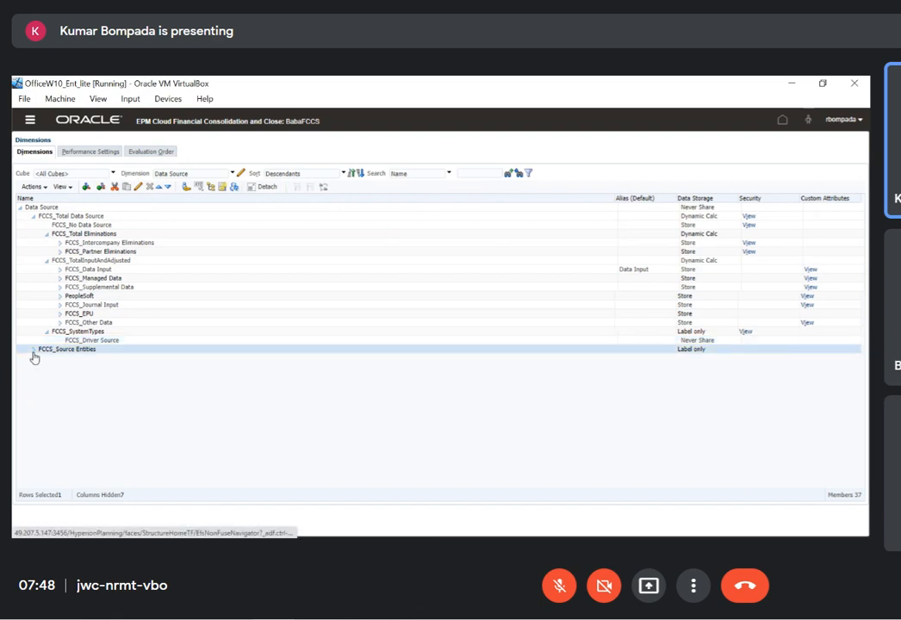
pyautogui.click(33, 350)
pyautogui.scroll(-2, 170, 397)
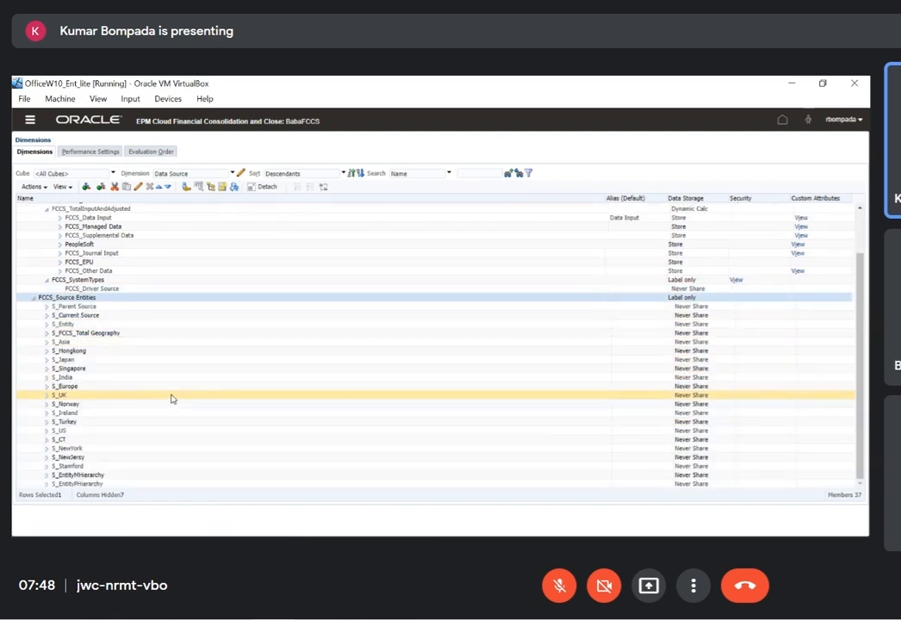
pyautogui.scroll(2, 170, 398)
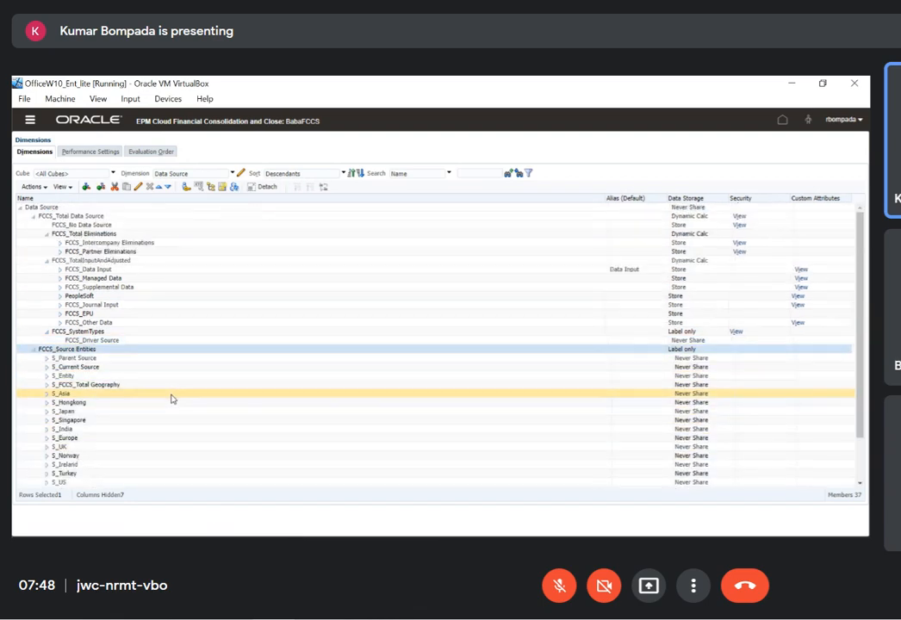
pyautogui.click(87, 368)
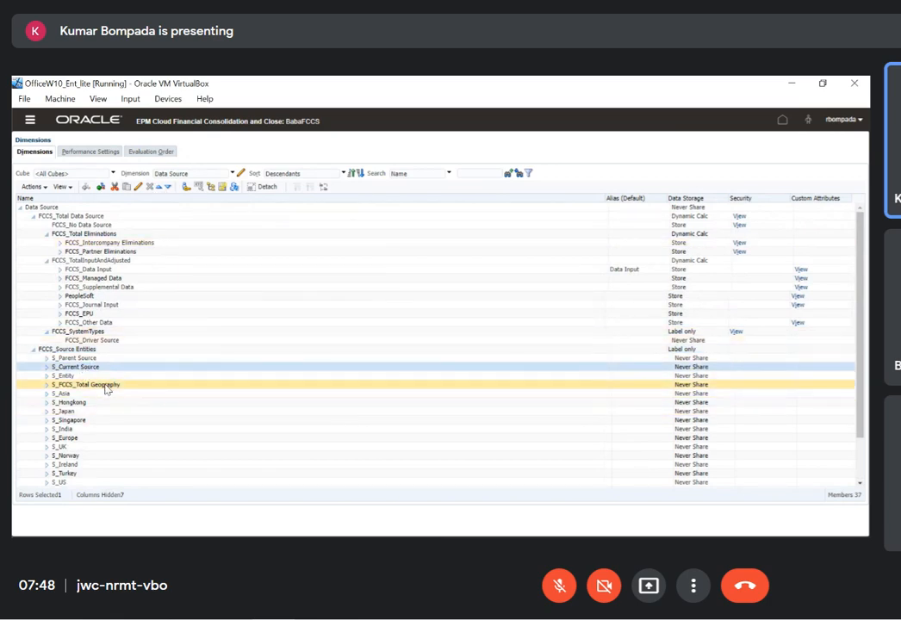
pyautogui.click(105, 387)
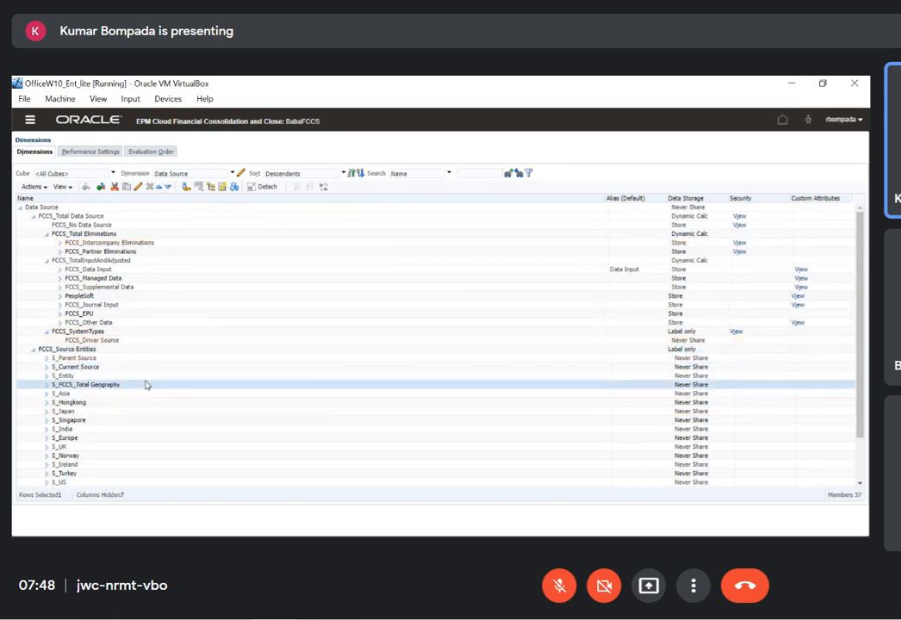
pyautogui.click(32, 350)
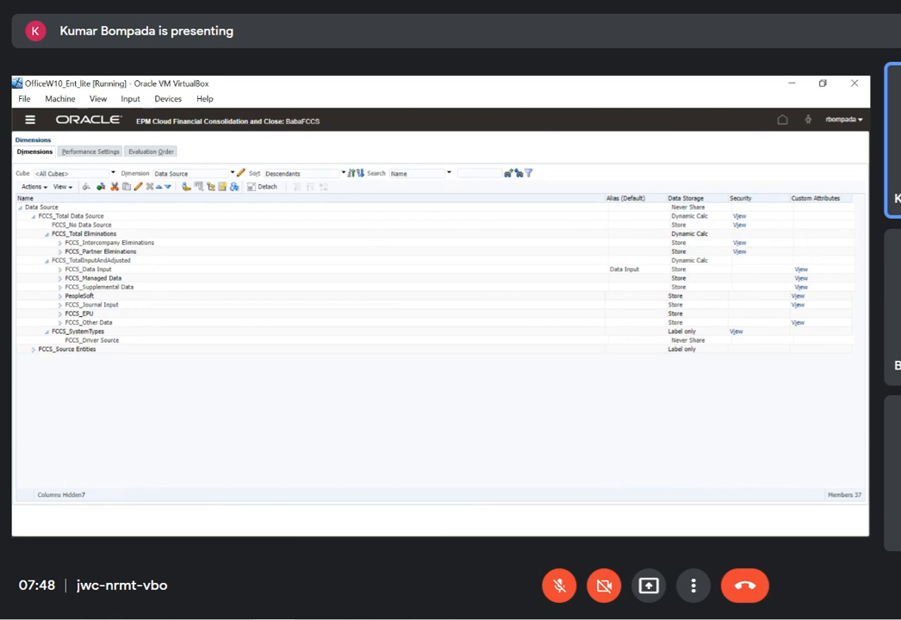
# Review the FCCS_Source Entities member and the FCCS_Intercompany Eliminations member in the Data Source hierarchy
pyautogui.click(318, 427)
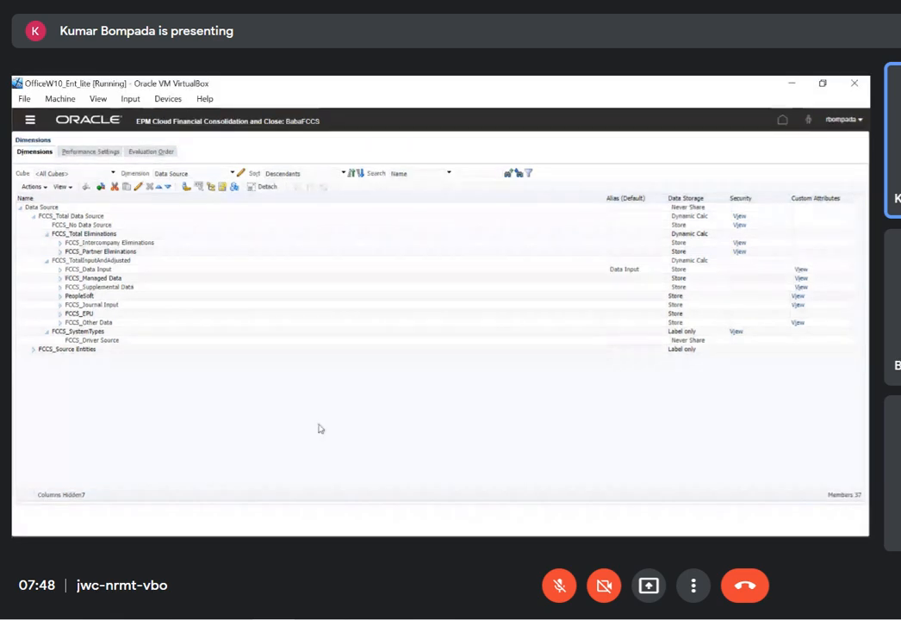
pyautogui.click(360, 349)
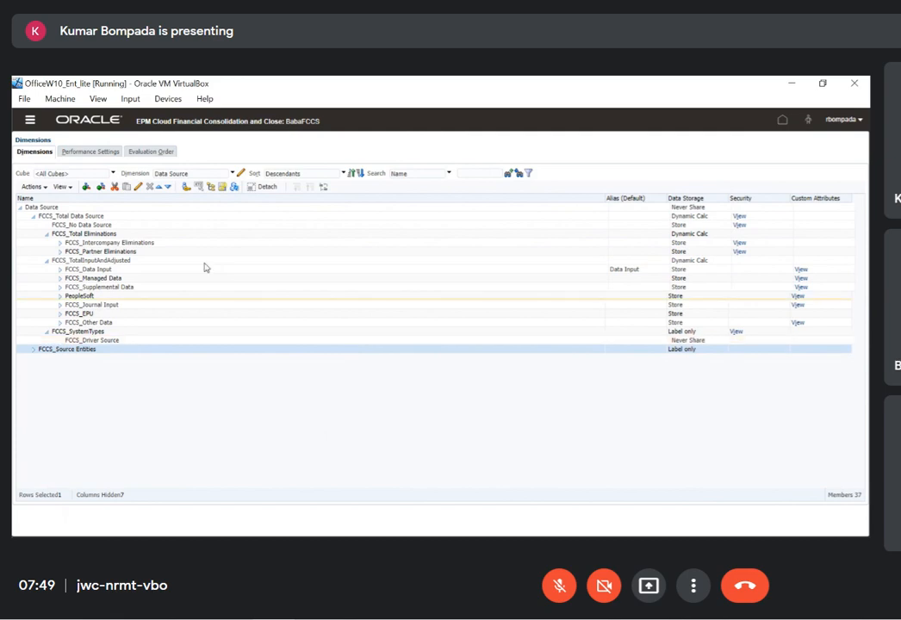
pyautogui.click(152, 244)
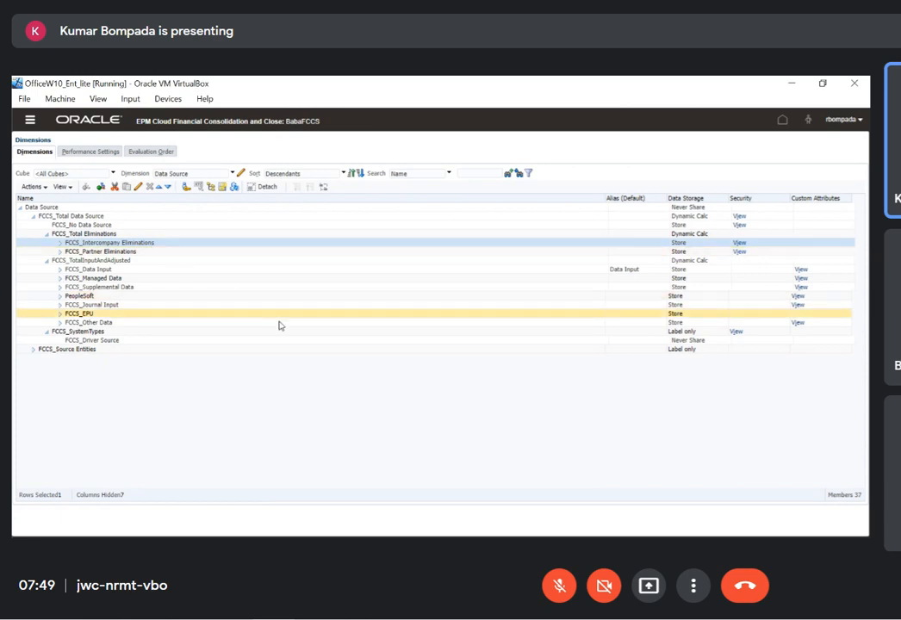
# Glance at the Entity&ProdUDA sheet in Excel, return to the Data Source dimension, and collapse and re-expand FCCS_TotalInputAndAdjusted
pyautogui.hotkey('alt', 'Tab')
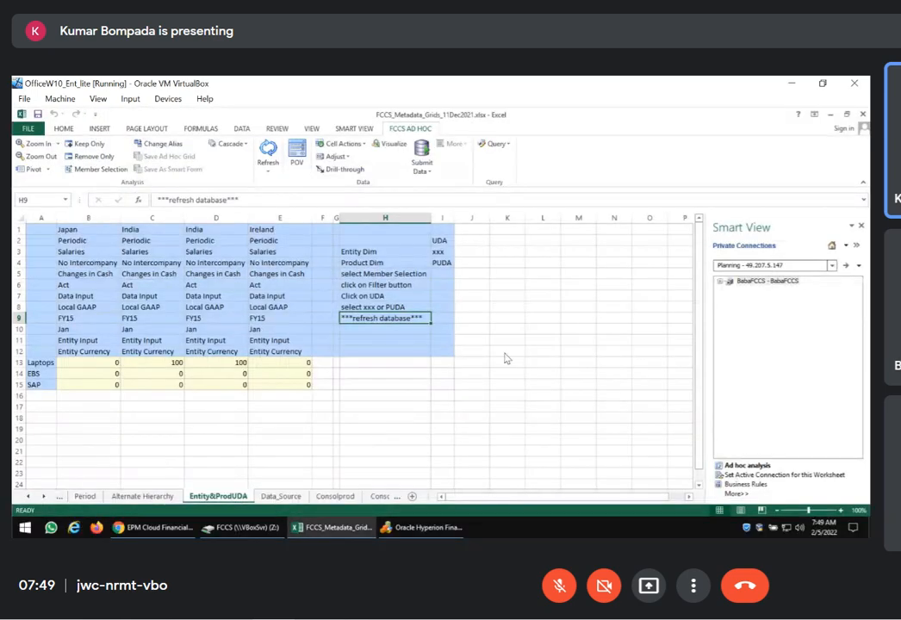
pyautogui.hotkey('alt', 'Tab')
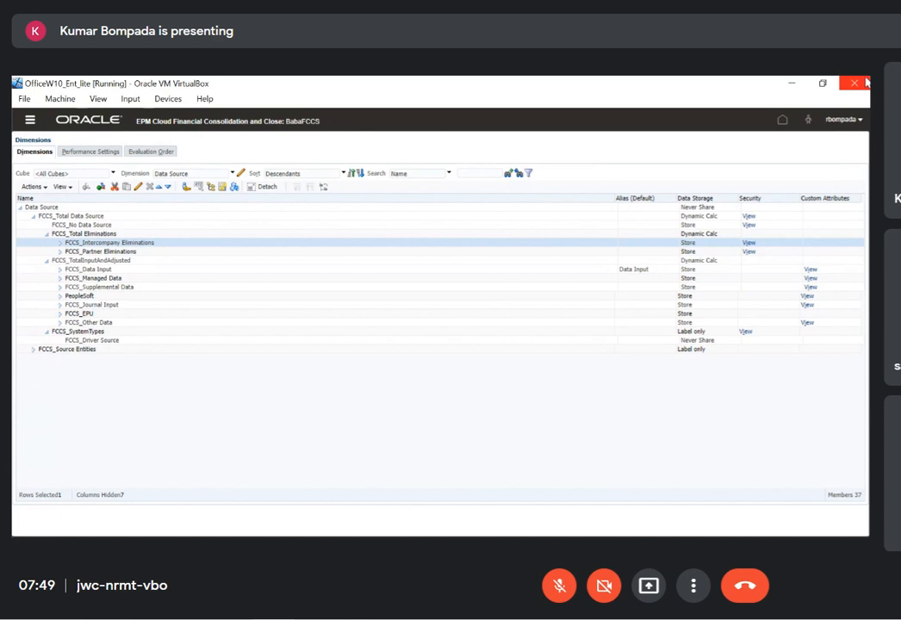
pyautogui.click(47, 262)
pyautogui.click(47, 262)
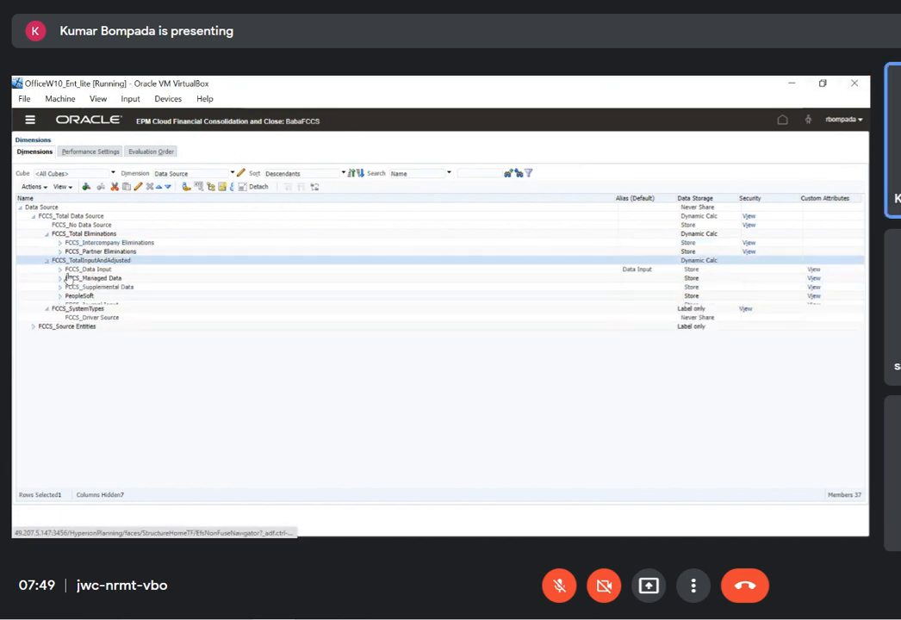
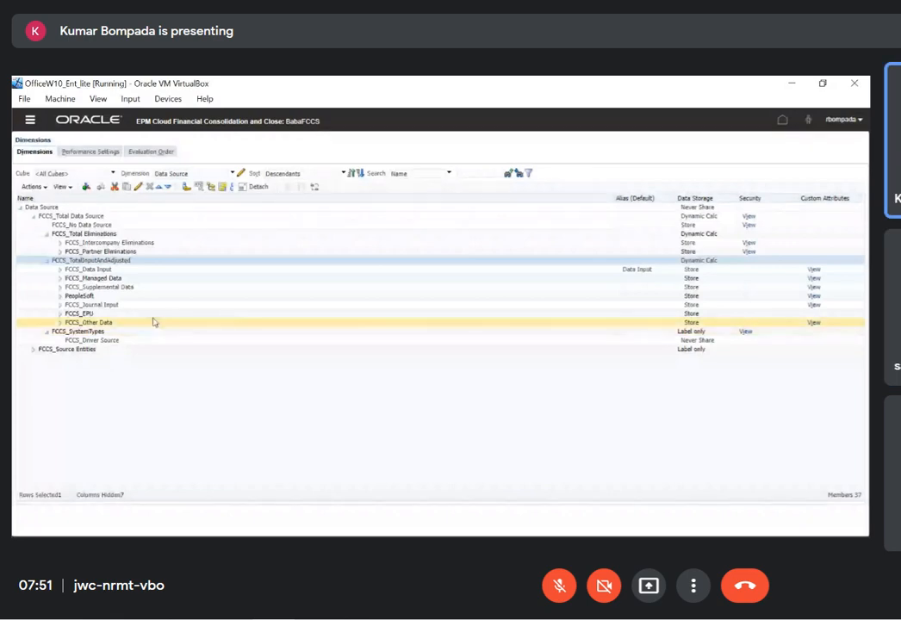
# Select FCCS_Data Input in the Data Source hierarchy, then open the Spread form from the form library for editing
pyautogui.click(117, 271)
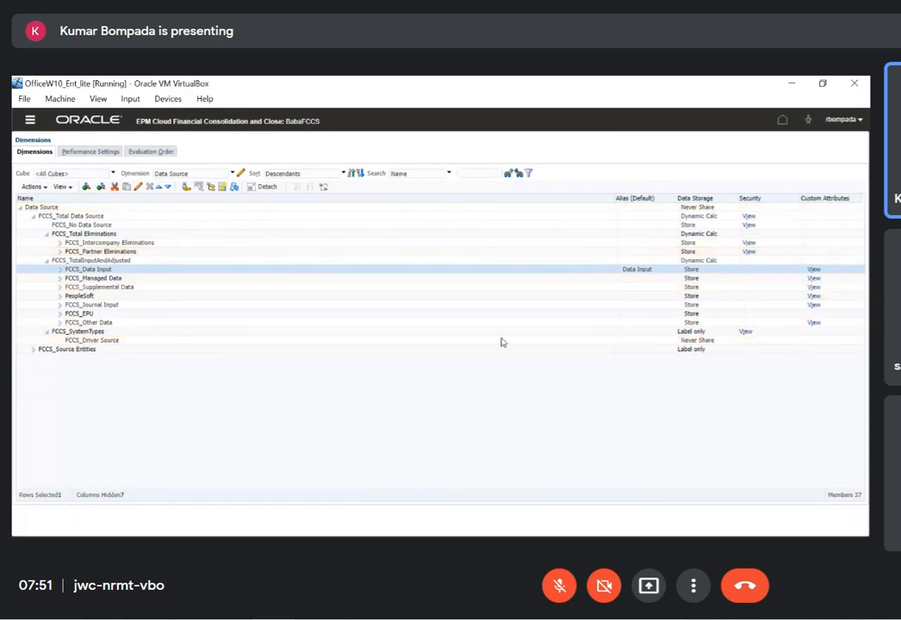
pyautogui.click(73, 121)
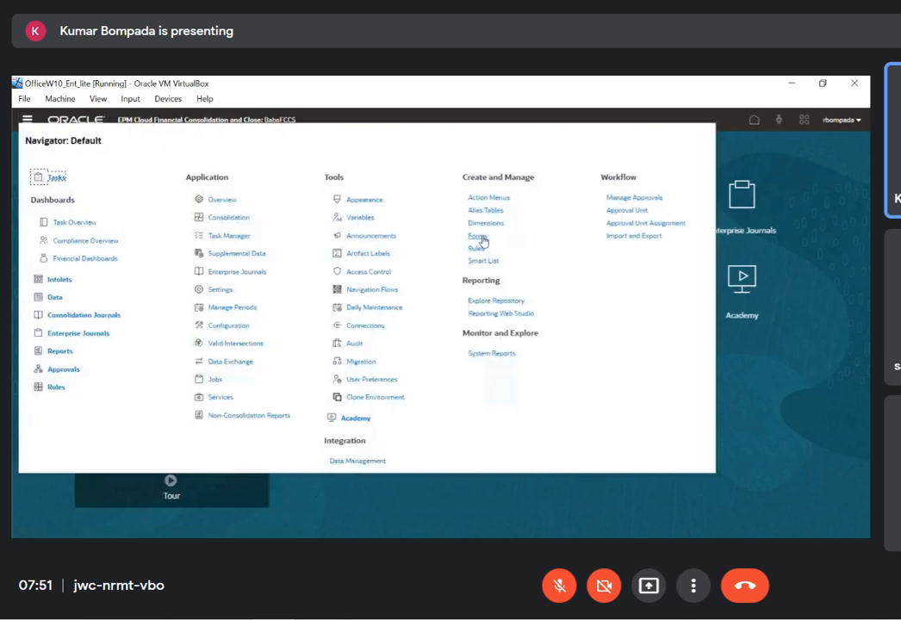
pyautogui.click(482, 238)
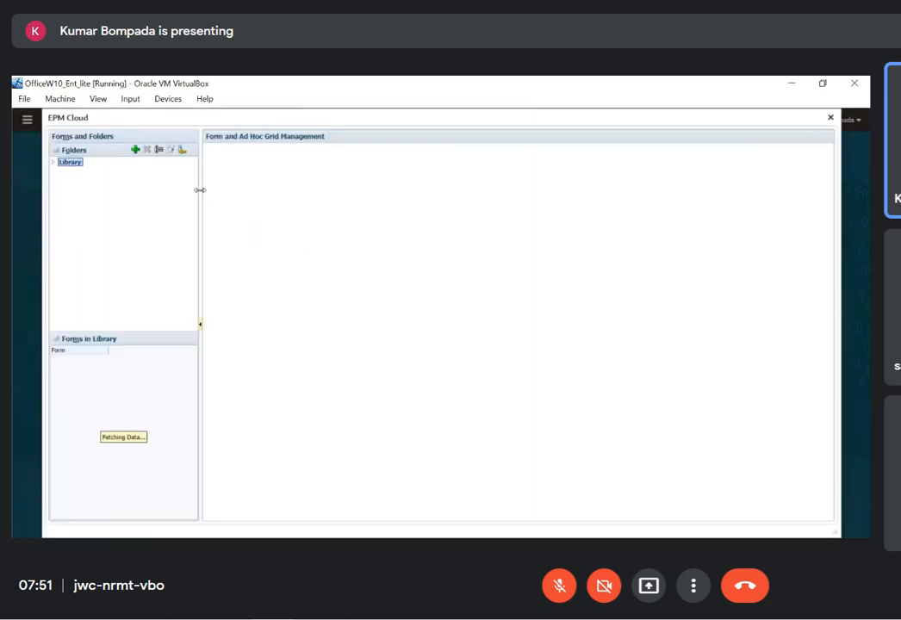
pyautogui.click(54, 162)
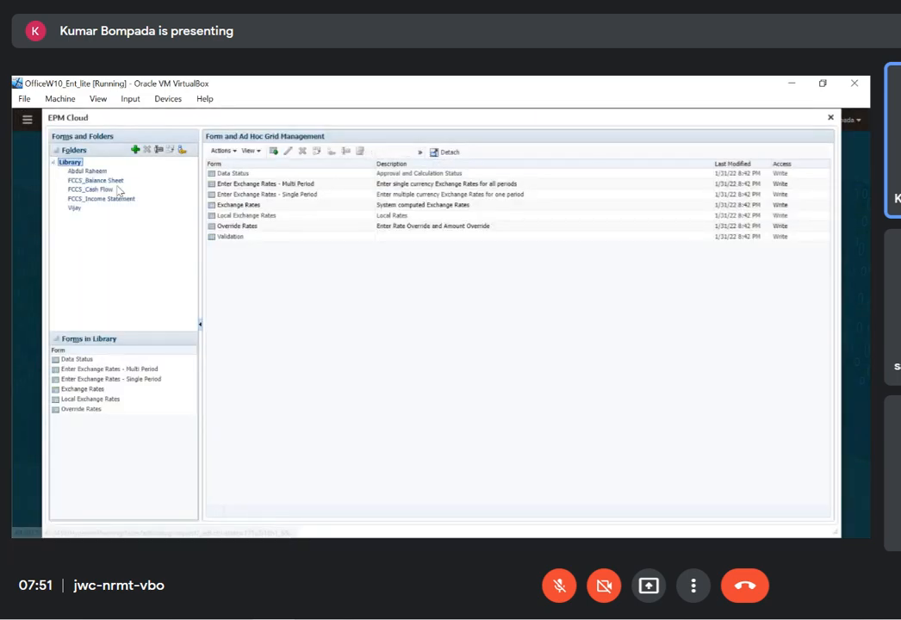
pyautogui.click(77, 209)
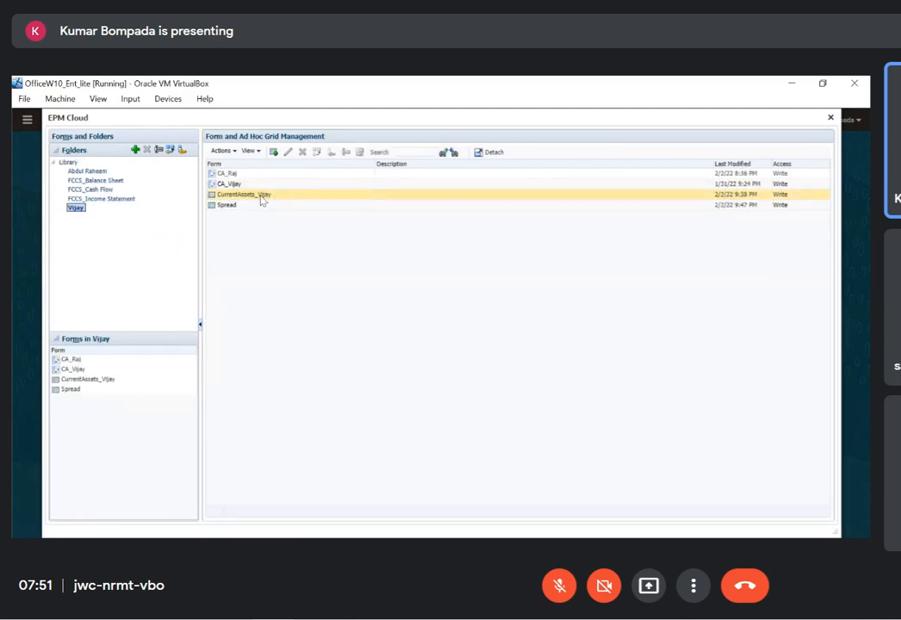
pyautogui.click(245, 208)
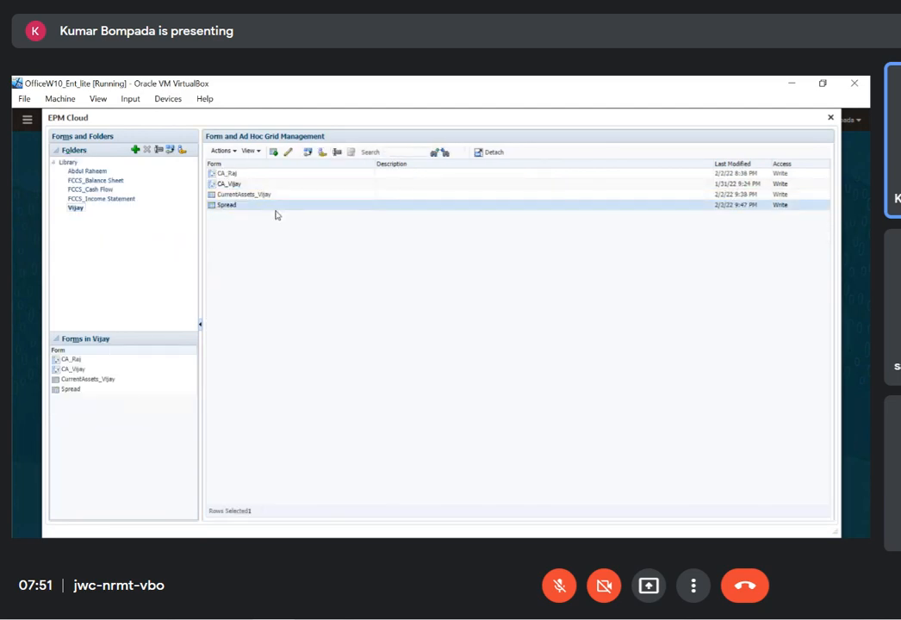
pyautogui.click(290, 154)
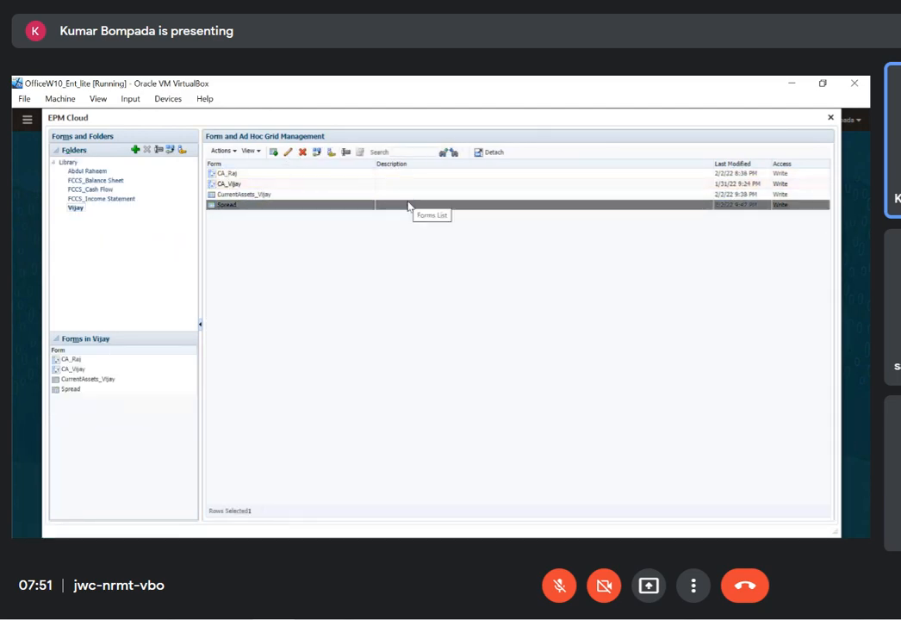
# Examine the Data Source member FCCS_Data Input in the Spread form's point of view and close the form
pyautogui.click(259, 166)
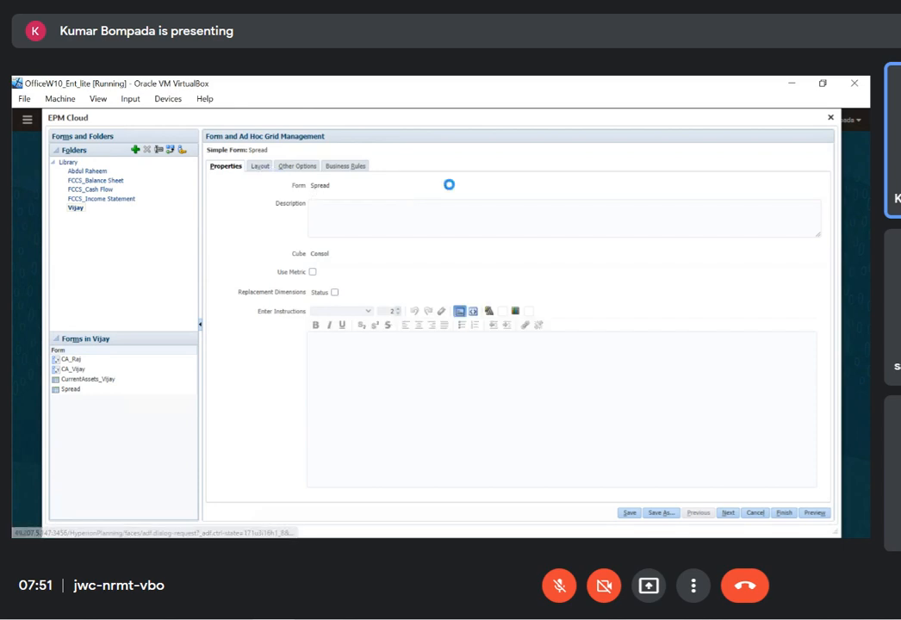
pyautogui.click(304, 252)
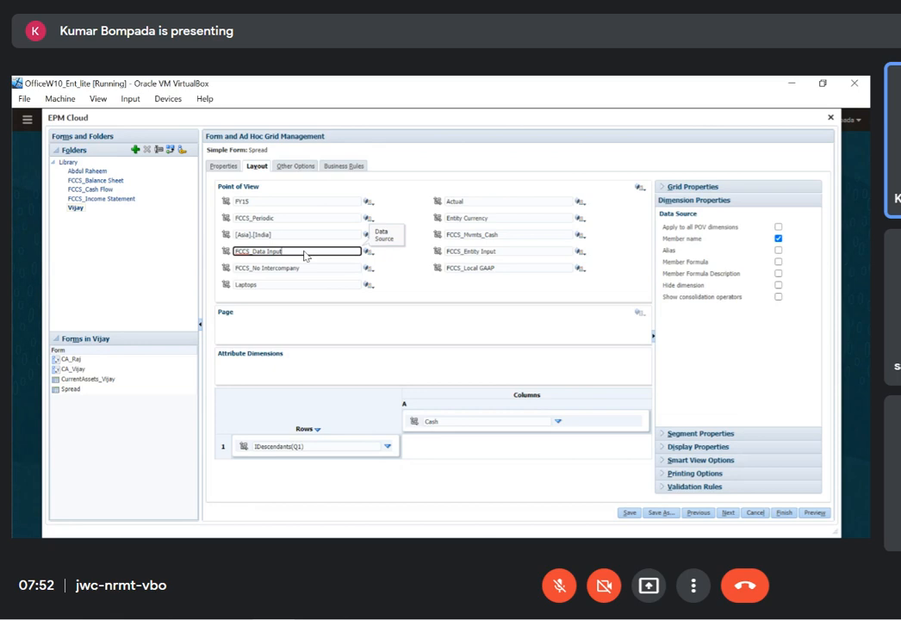
pyautogui.click(831, 118)
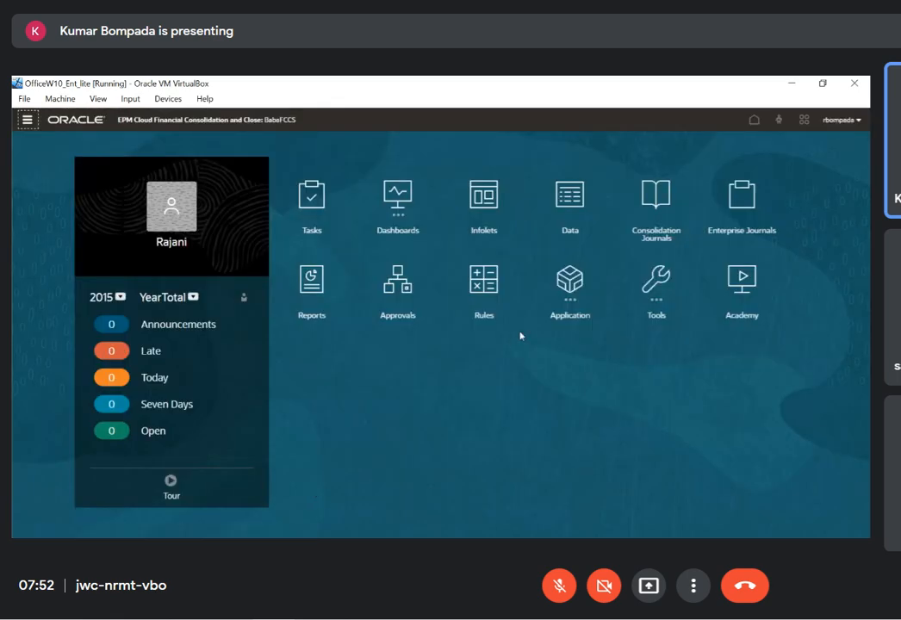
# Start a new consolidation journal, examine its Data Source choices including FCCS_Journal Input, and discard the journal
pyautogui.click(659, 211)
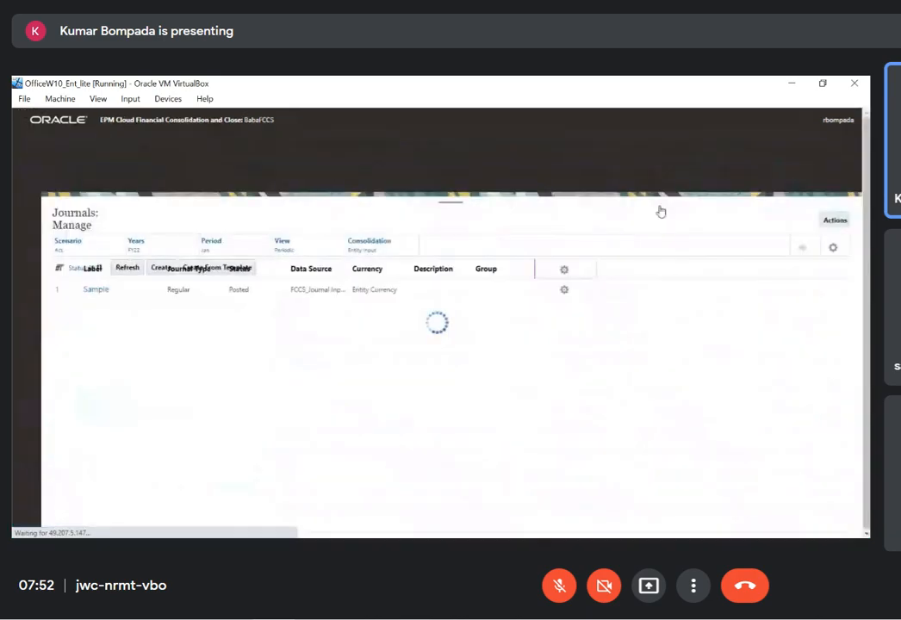
pyautogui.click(744, 270)
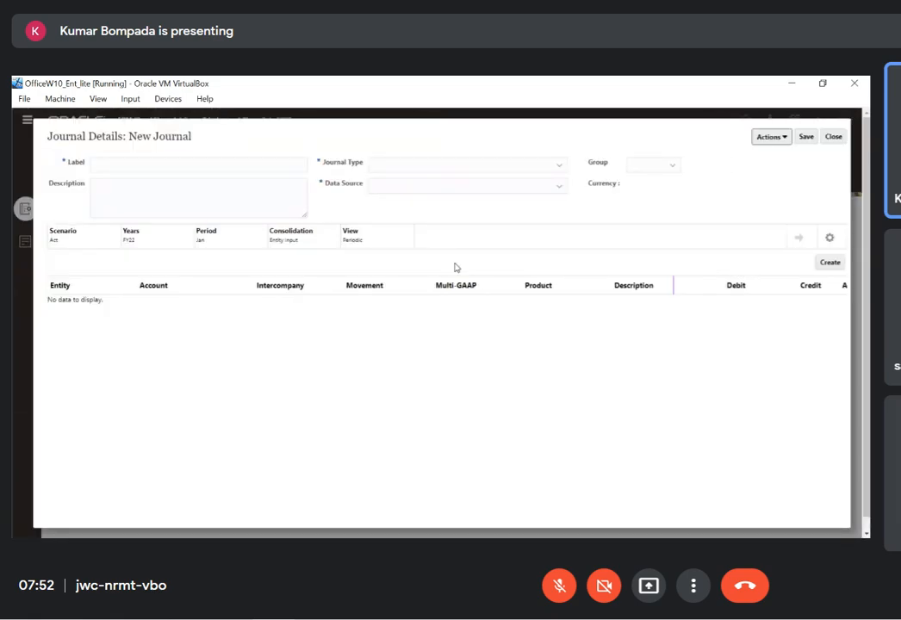
pyautogui.click(558, 189)
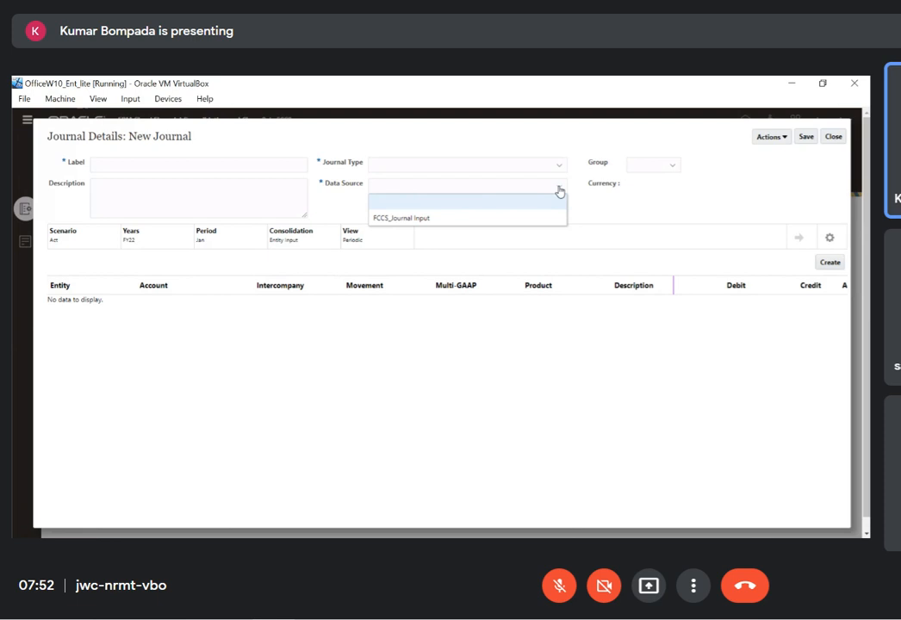
pyautogui.click(504, 190)
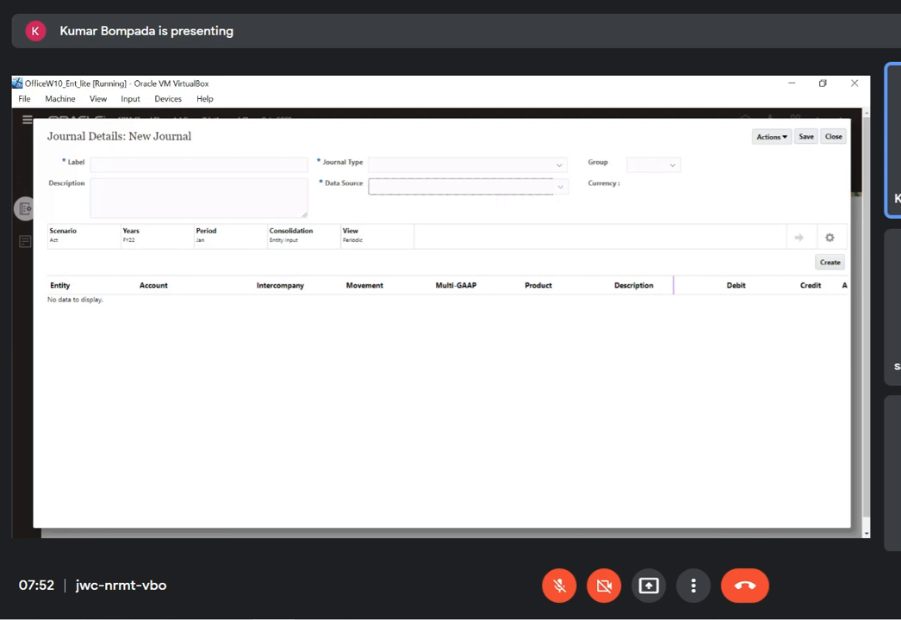
pyautogui.click(833, 139)
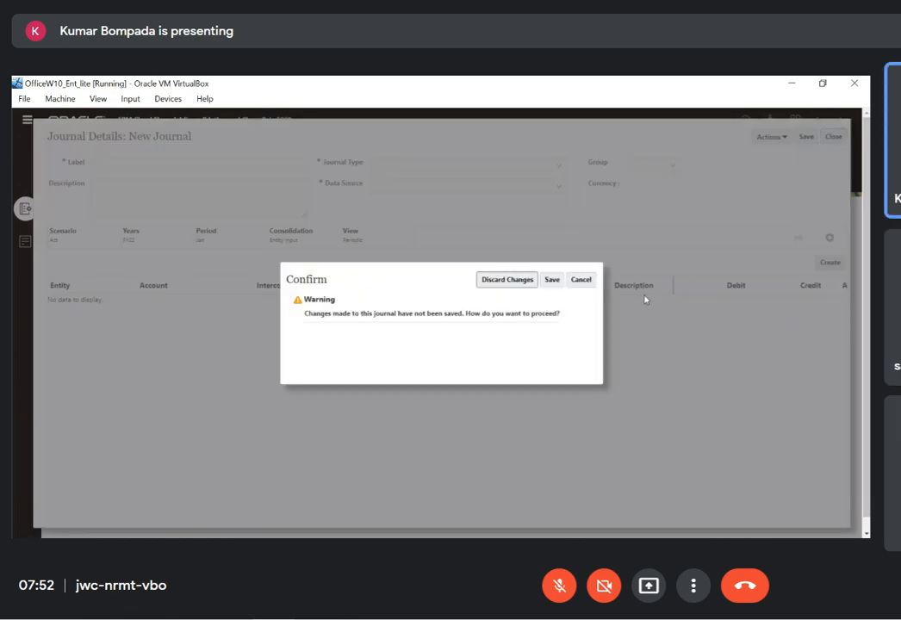
pyautogui.click(498, 282)
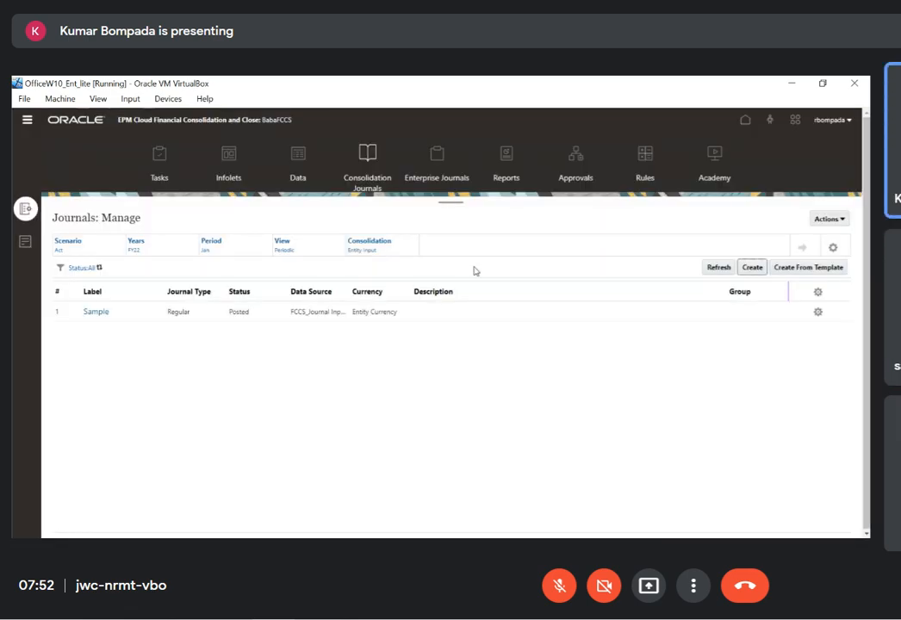
# View the Supplemental Data dimensions list and return to the home page
pyautogui.click(25, 124)
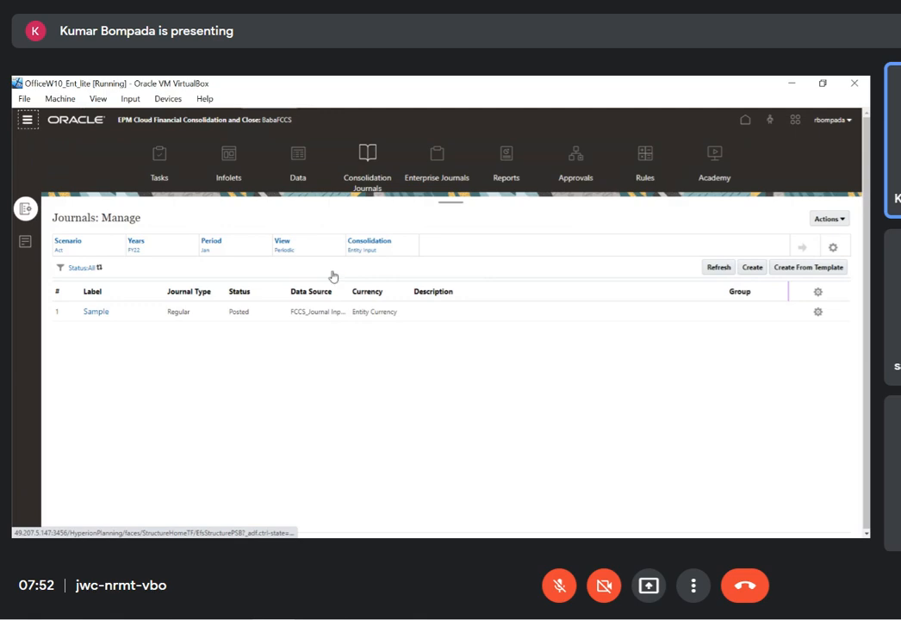
pyautogui.click(228, 255)
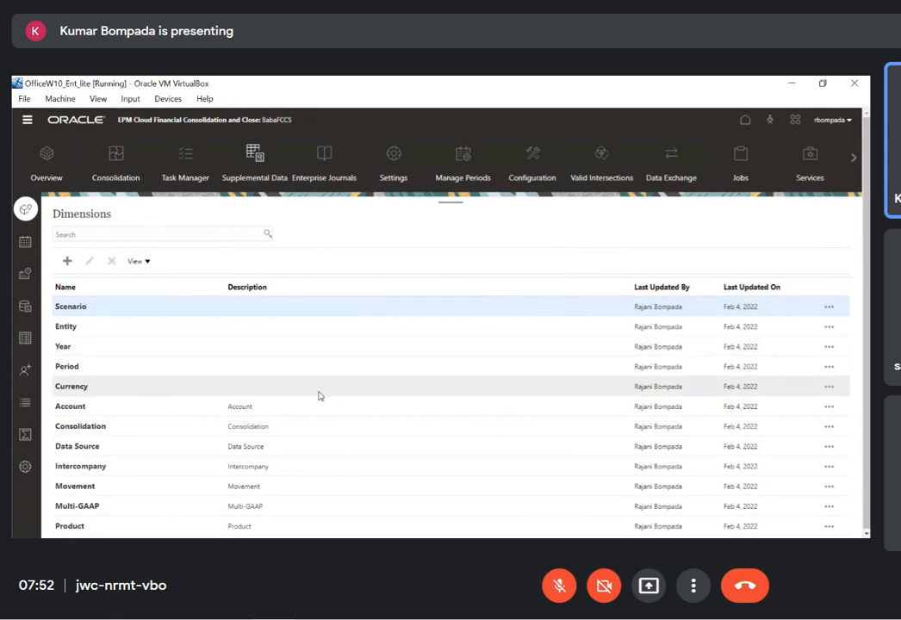
pyautogui.click(69, 122)
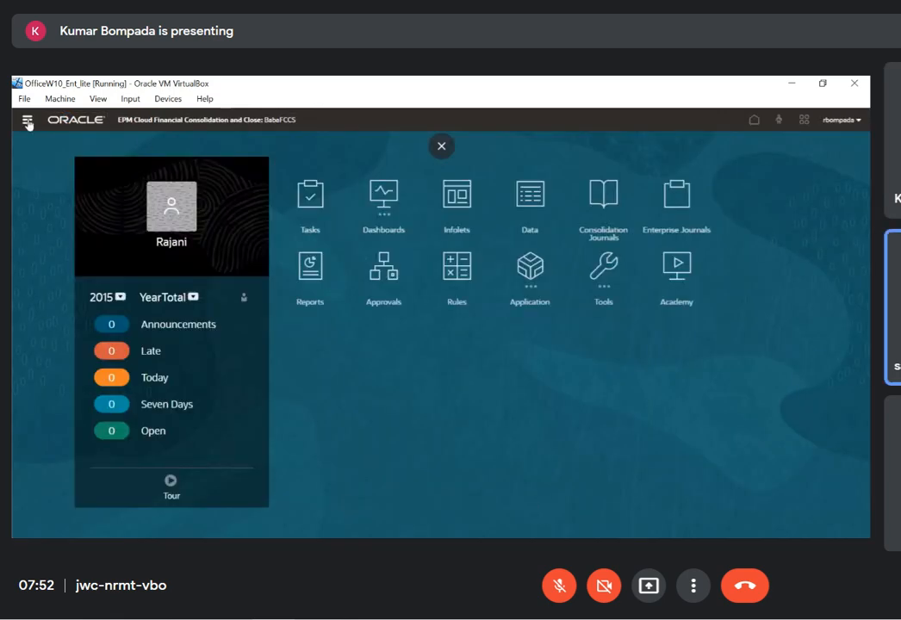
# Reopen the Data Source dimension, expand FCCS_Total Data Source, and select FCCS_TotalInputAndAdjusted
pyautogui.click(27, 121)
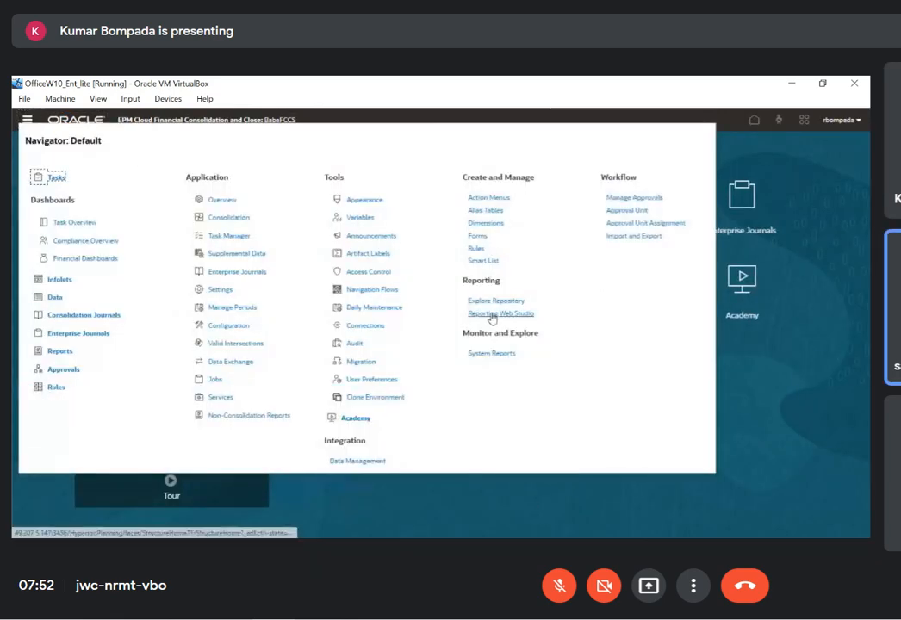
pyautogui.click(487, 223)
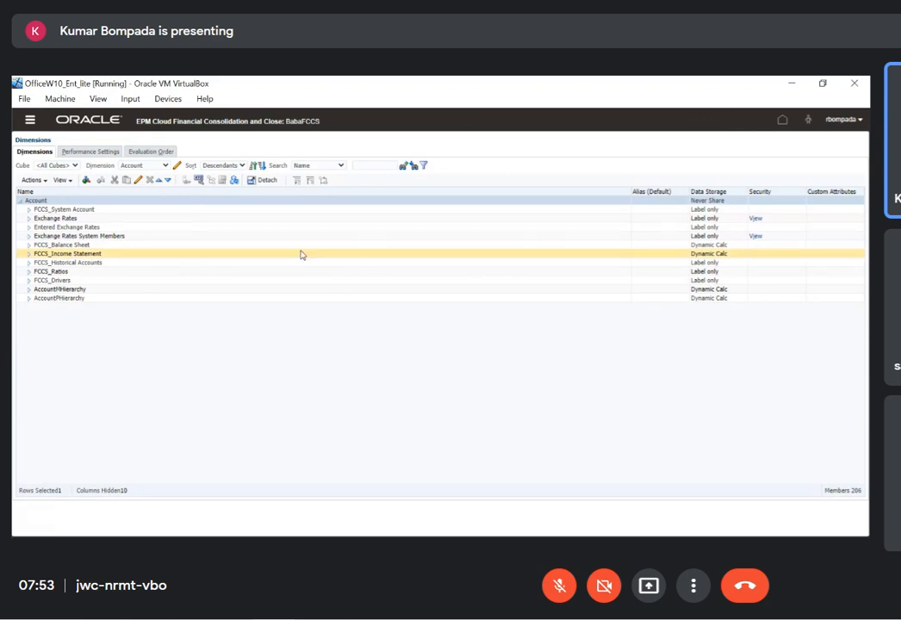
pyautogui.click(165, 165)
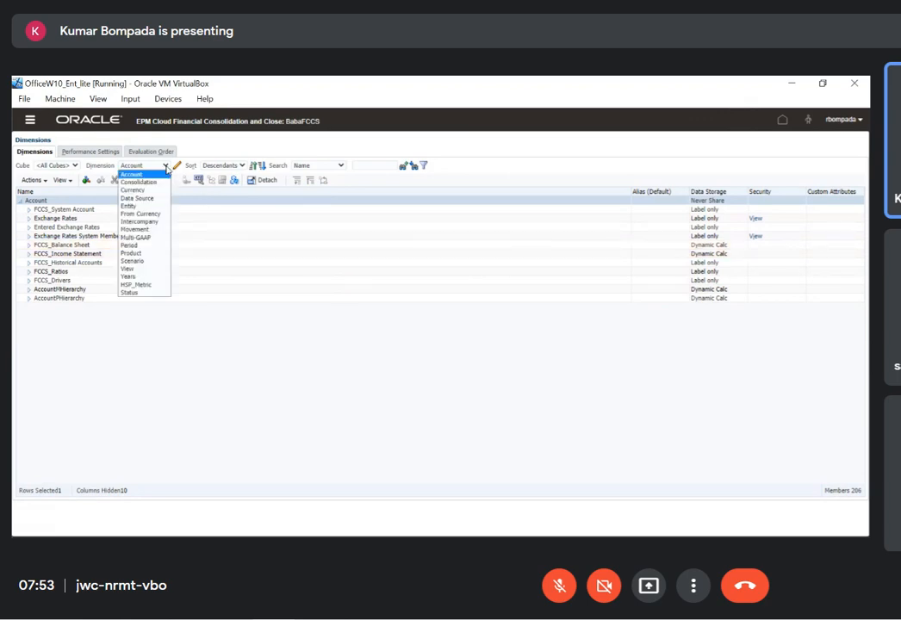
pyautogui.click(456, 459)
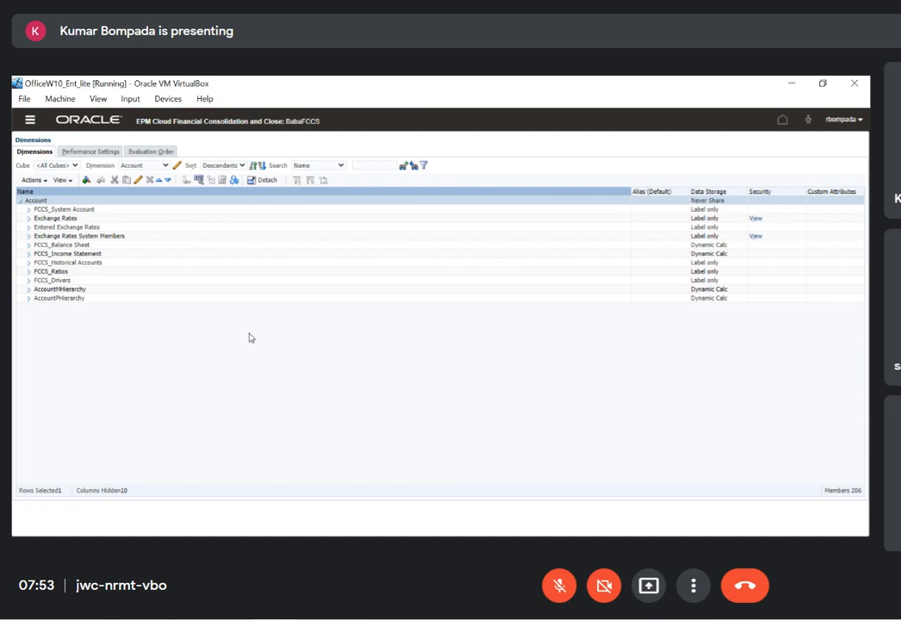
pyautogui.click(143, 165)
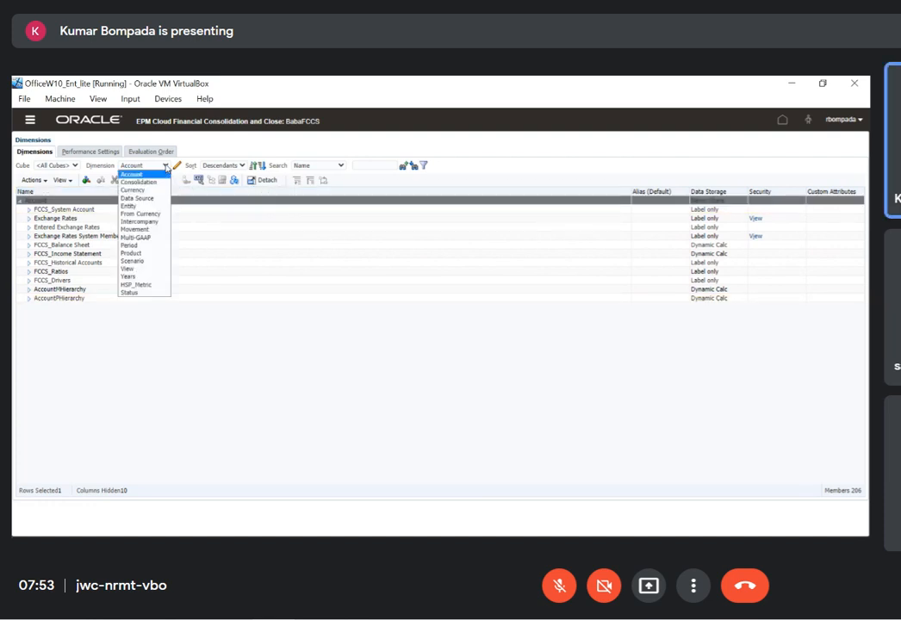
pyautogui.click(133, 198)
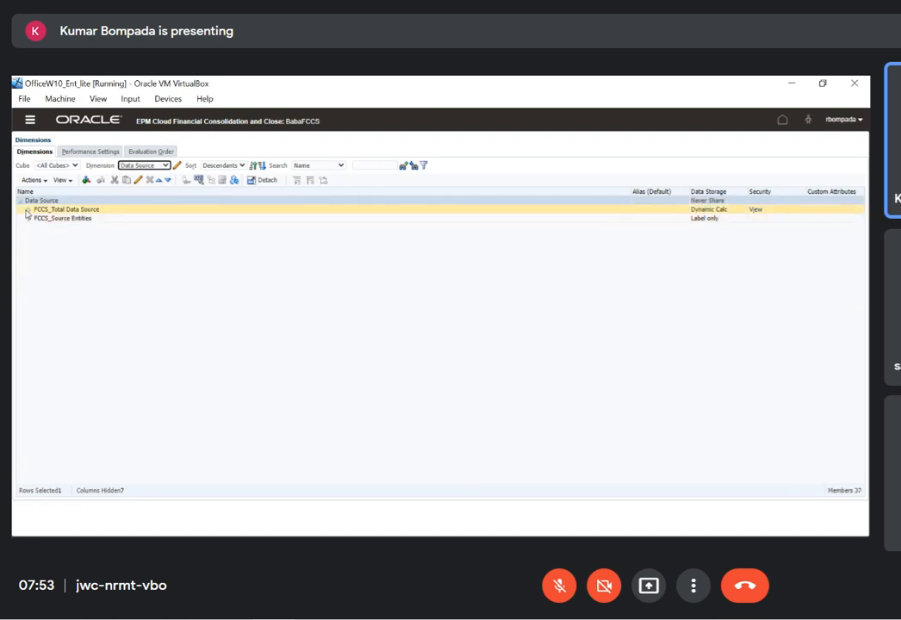
pyautogui.click(29, 212)
pyautogui.click(91, 236)
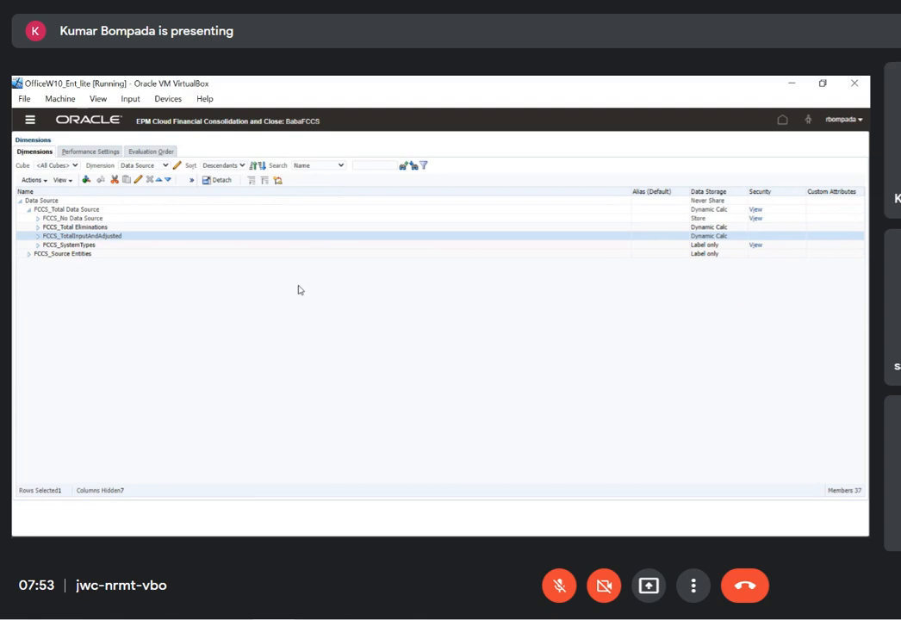
# Switch to the FCCS metadata grids workbook in Excel and review the Data_Source sheet
pyautogui.click(335, 527)
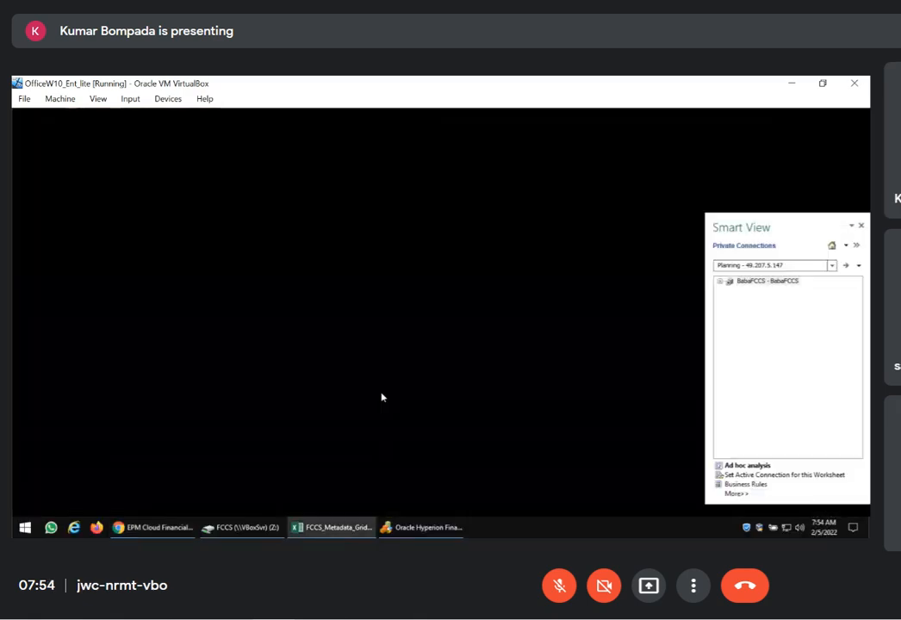
pyautogui.click(281, 496)
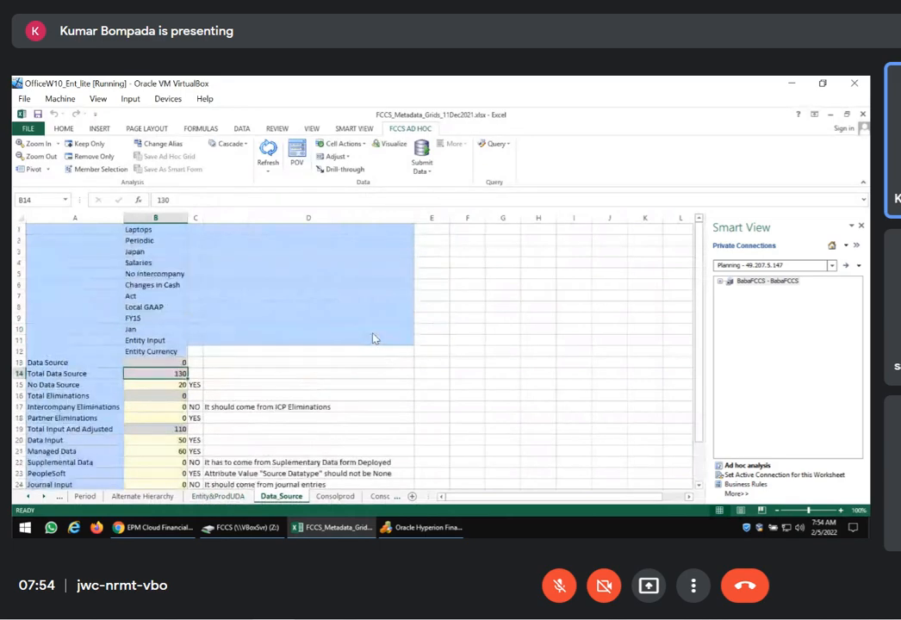
pyautogui.scroll(-4, 372, 339)
pyautogui.scroll(4, 372, 339)
# Try to start an ad hoc analysis on the Data_Source sheet, reusing the sheet contents and POV
pyautogui.click(744, 466)
pyautogui.click(435, 316)
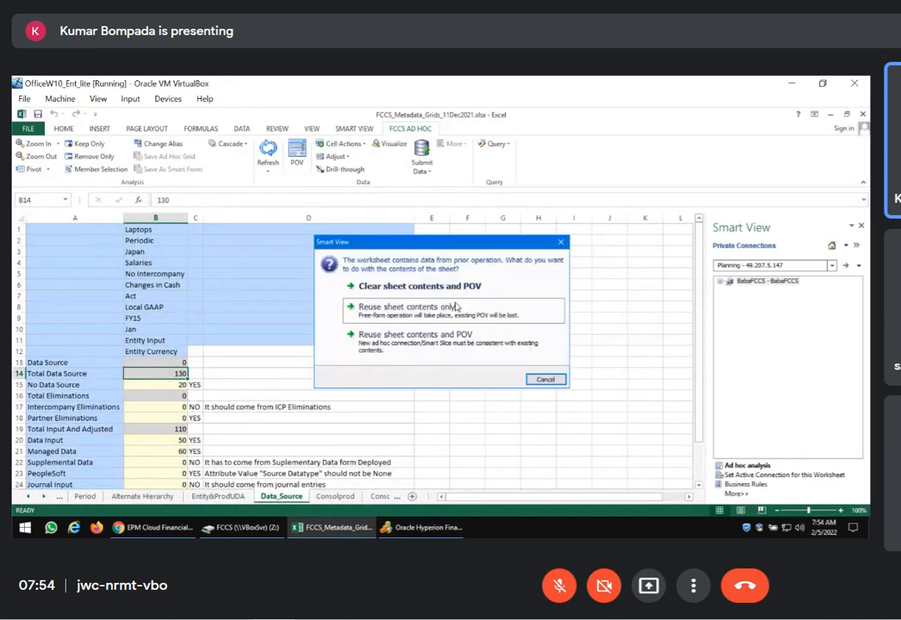
pyautogui.click(417, 345)
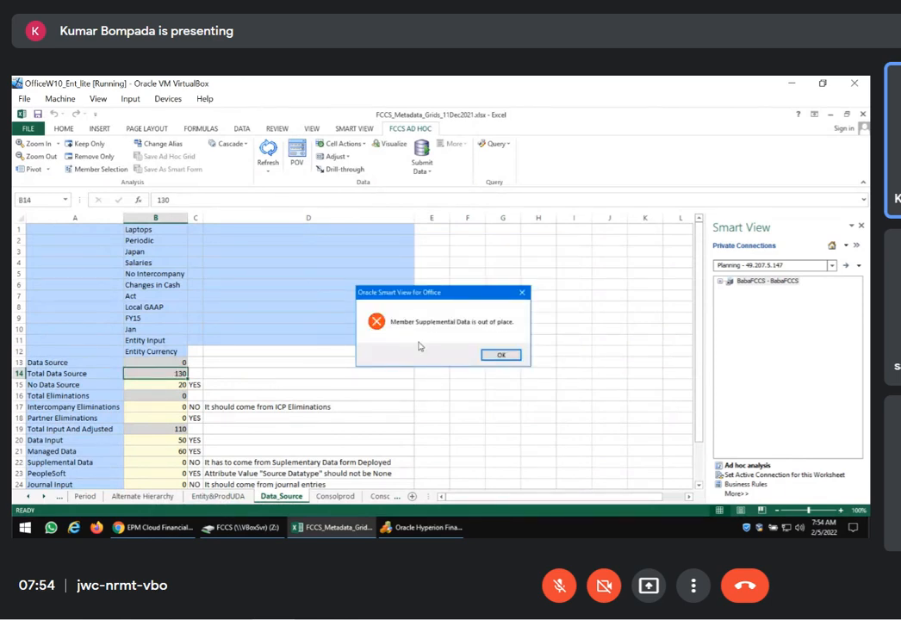
pyautogui.click(501, 356)
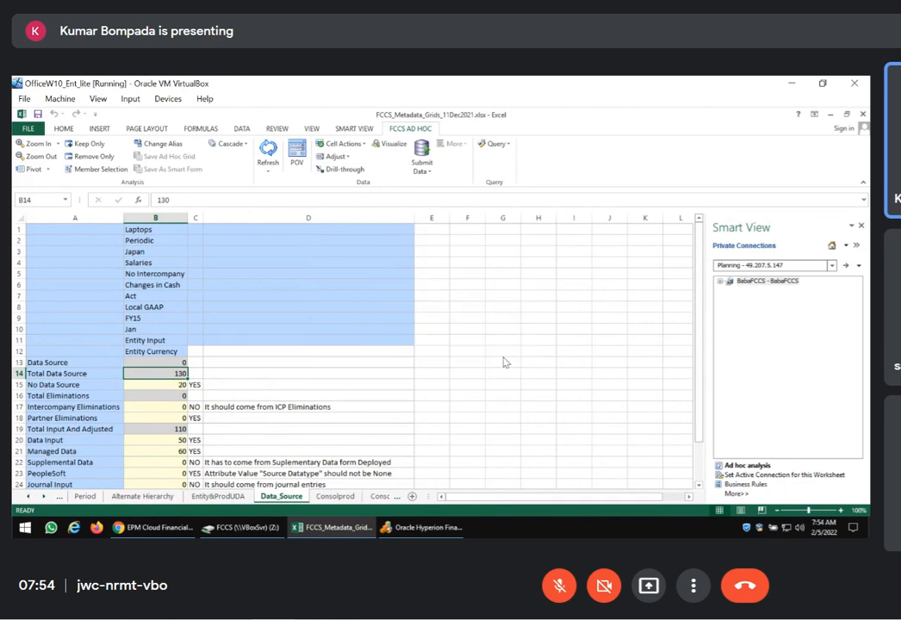
# Try again to start ad hoc analysis on the Data_Source sheet with the Consol plan type, reusing sheet contents and POV
pyautogui.click(294, 438)
pyautogui.scroll(-2, 361, 422)
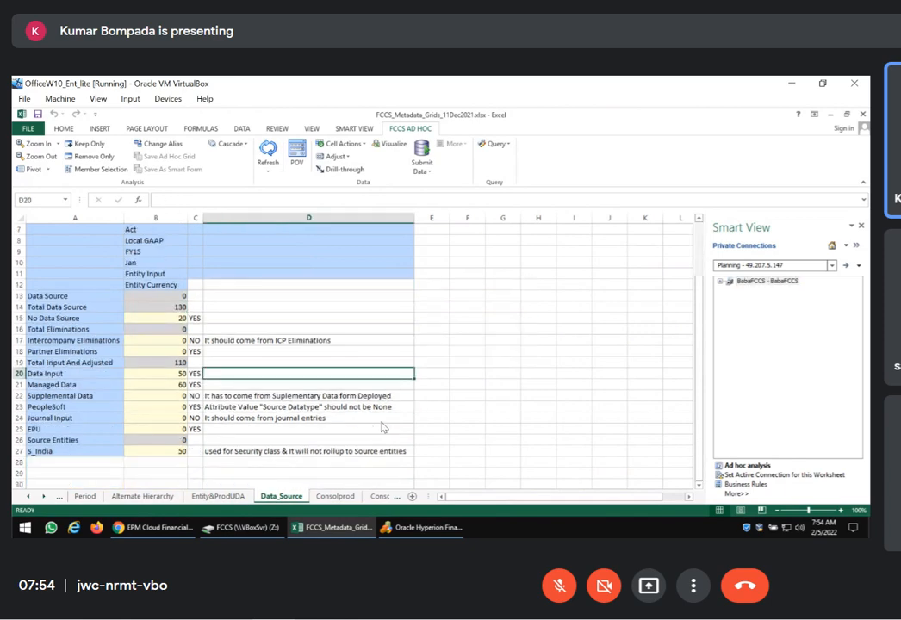
pyautogui.click(99, 397)
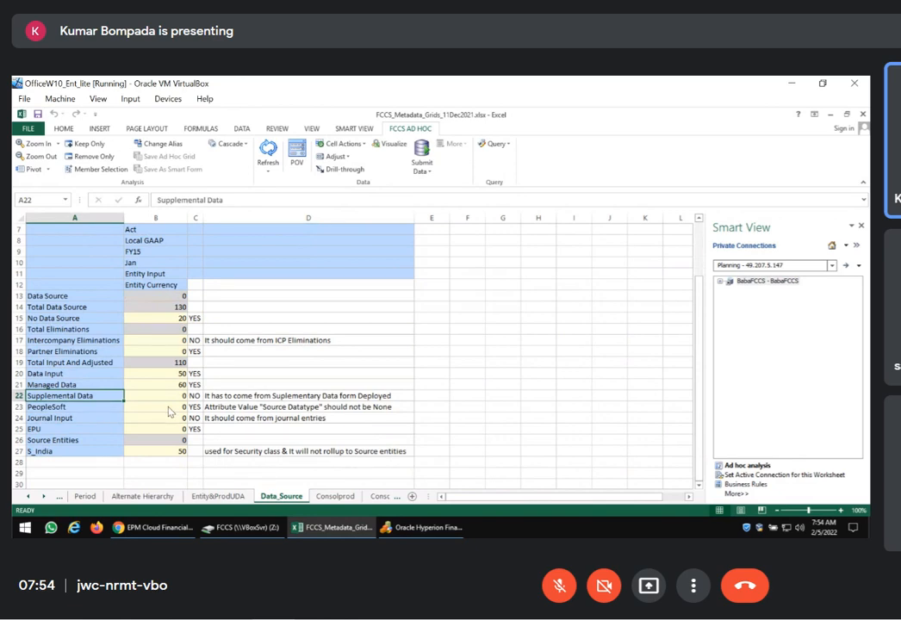
pyautogui.click(734, 465)
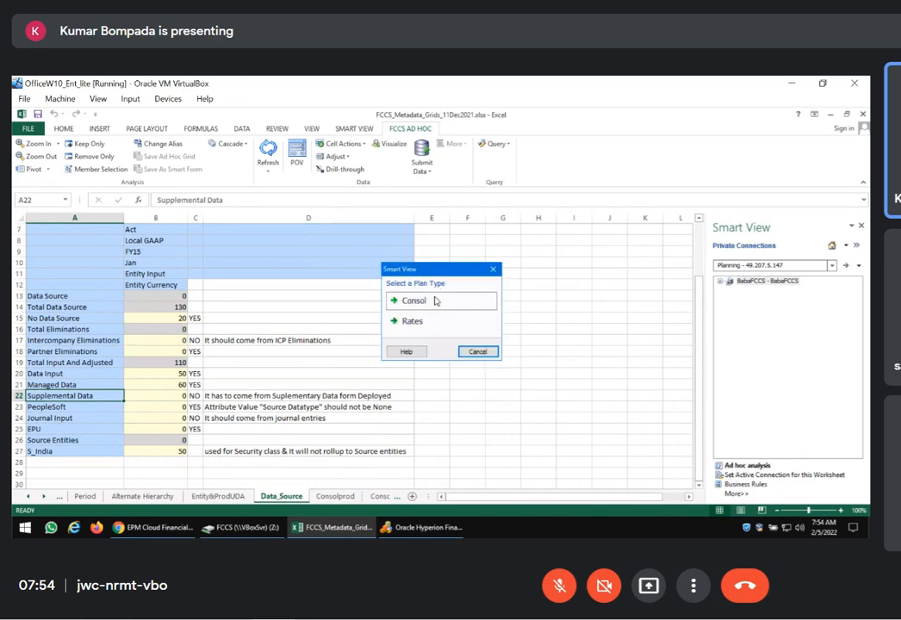
pyautogui.click(435, 301)
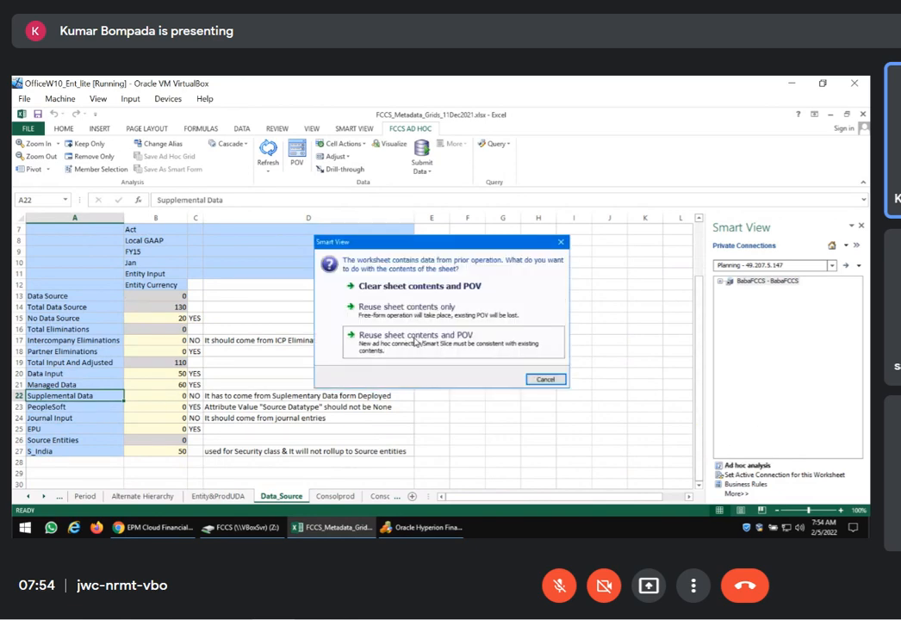
pyautogui.click(415, 342)
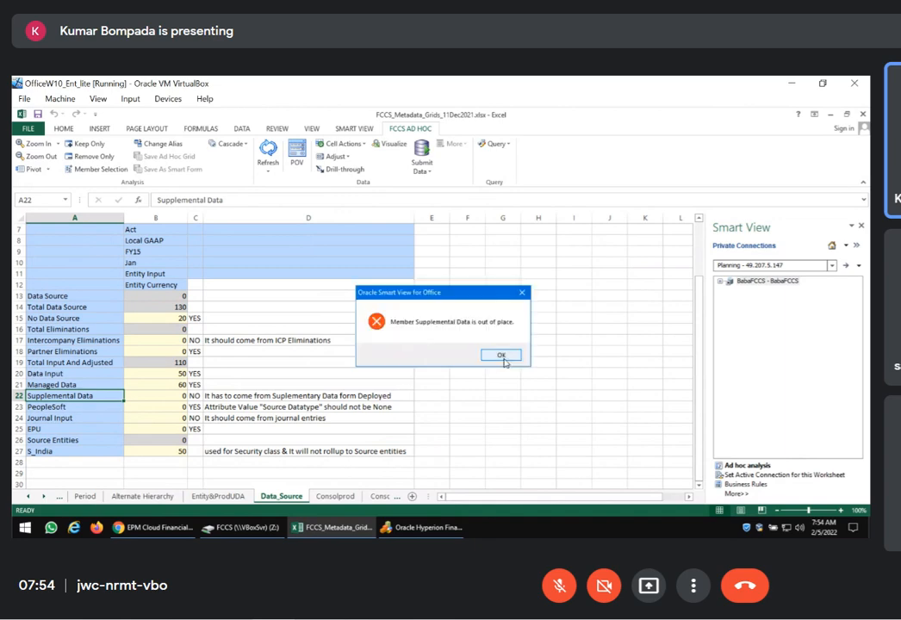
pyautogui.click(501, 355)
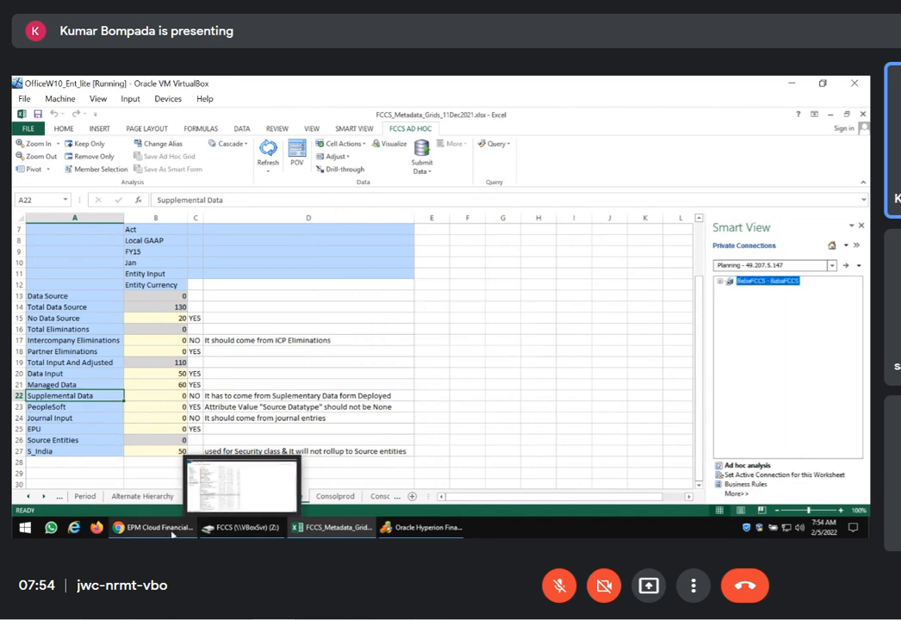
# Switch to FCCS, expand FCCS_TotalInputAndAdjusted, and save the alias Supplemental Data for FCCS_Supplemental Data, copied from the Excel sheet
pyautogui.click(147, 527)
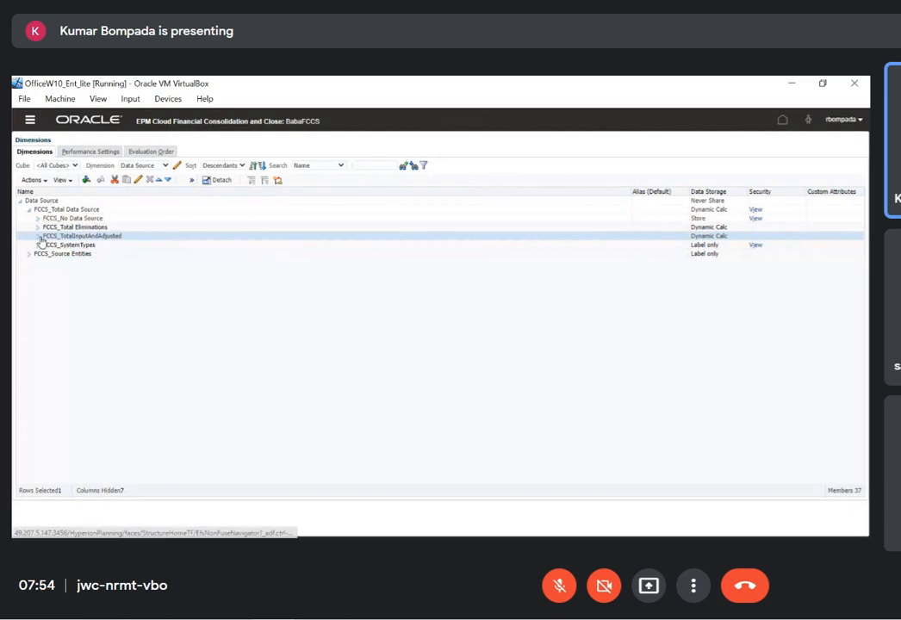
pyautogui.click(126, 262)
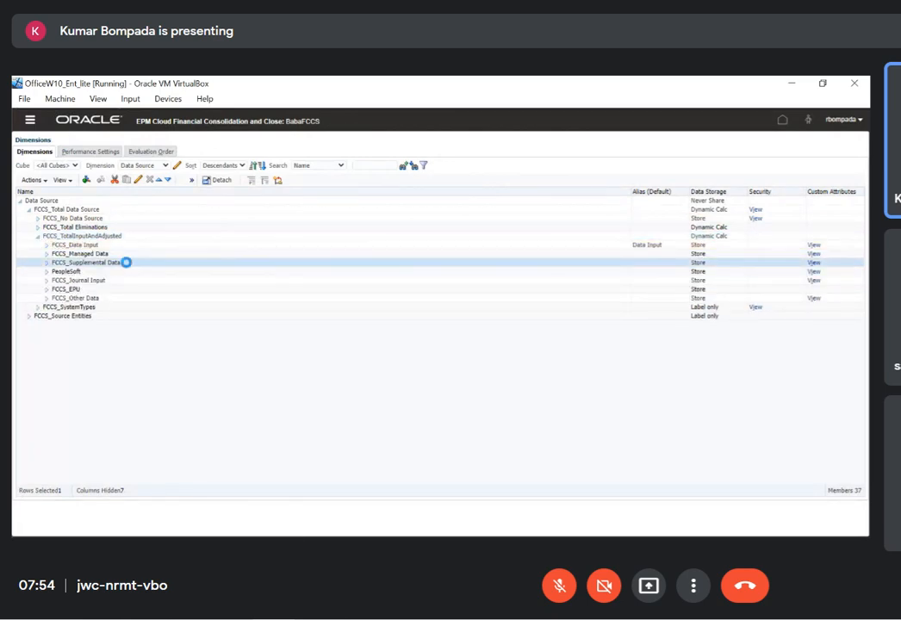
pyautogui.click(138, 179)
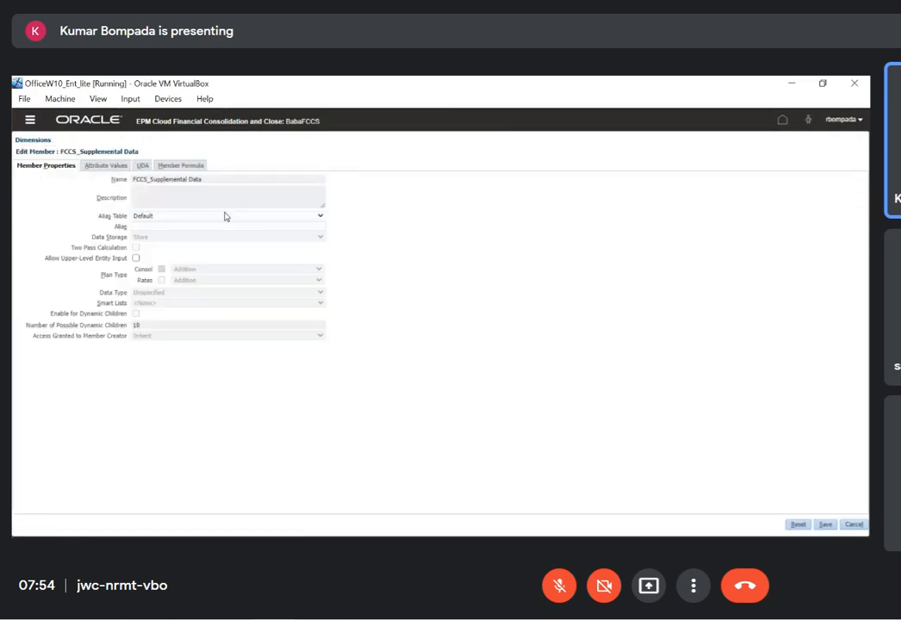
pyautogui.click(190, 228)
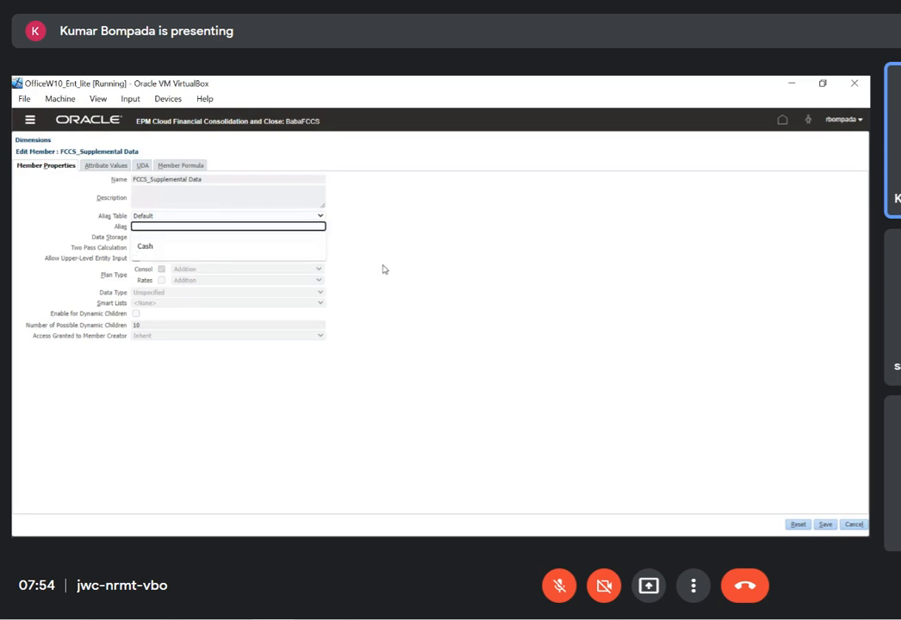
pyautogui.hotkey('alt', 'Tab')
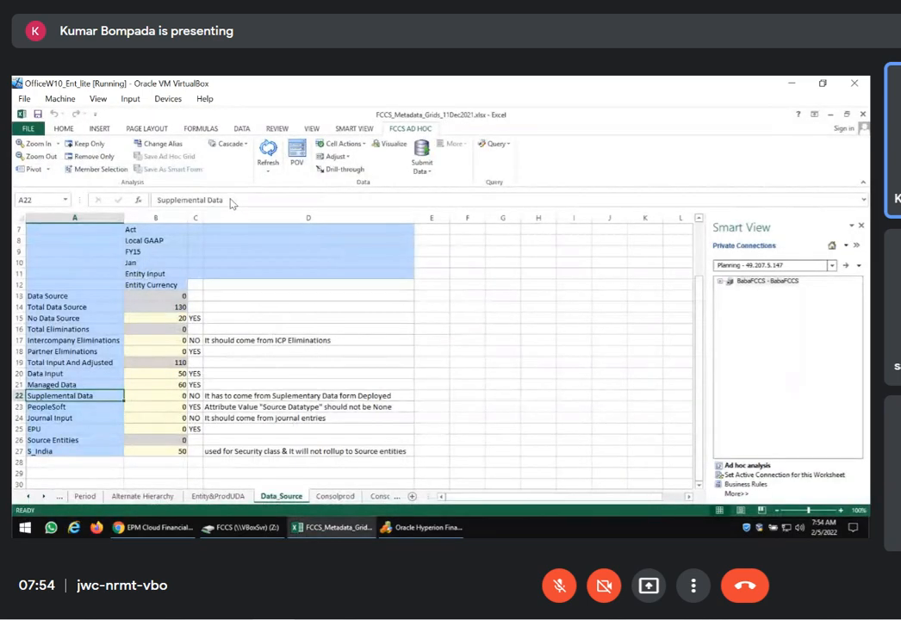
pyautogui.moveTo(231, 202); pyautogui.dragTo(160, 204)
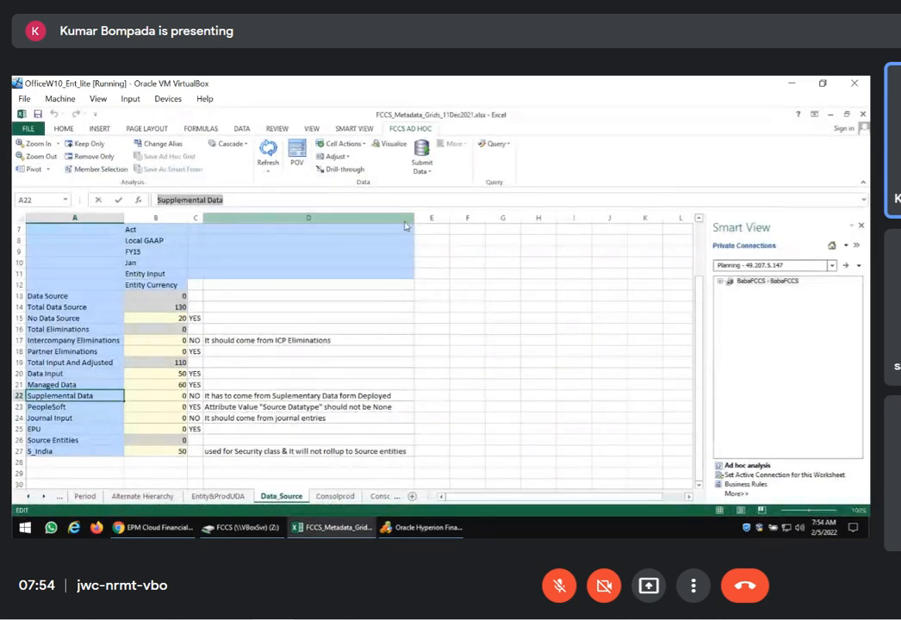
pyautogui.hotkey('alt', 'Tab')
pyautogui.write('Supplemental Data')
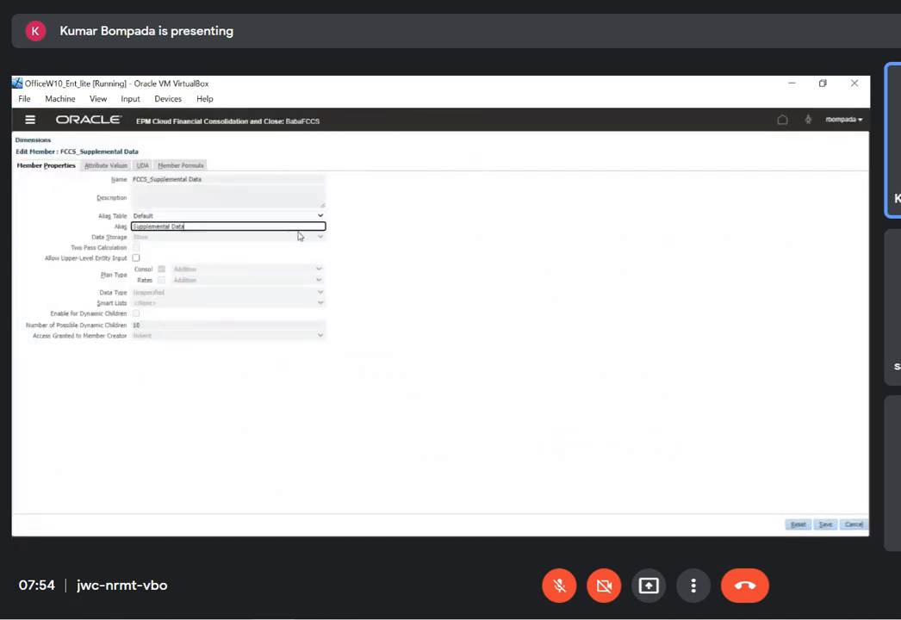
pyautogui.click(827, 529)
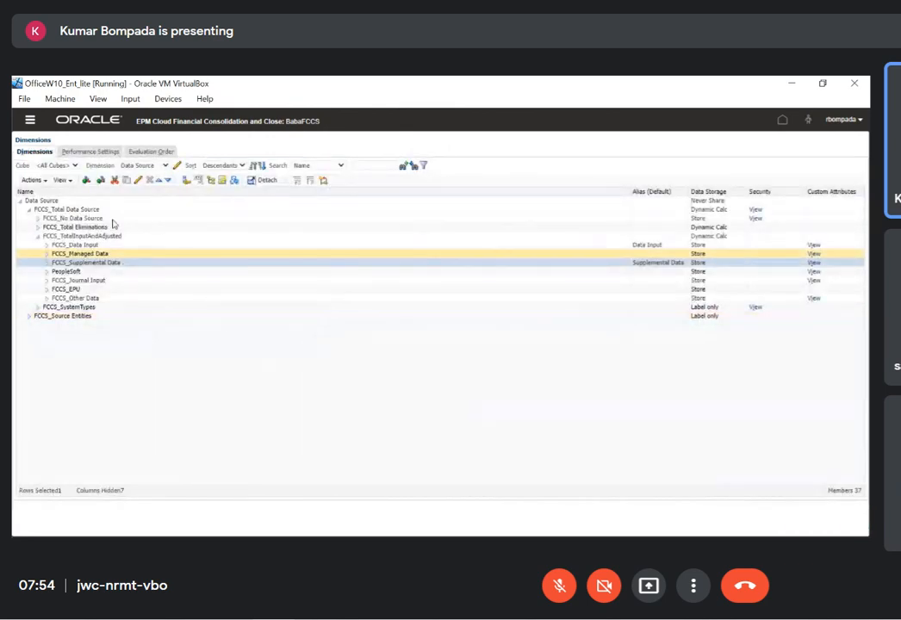
# Refresh the application database from the Data Source dimension and finish the cube refresh
pyautogui.click(35, 180)
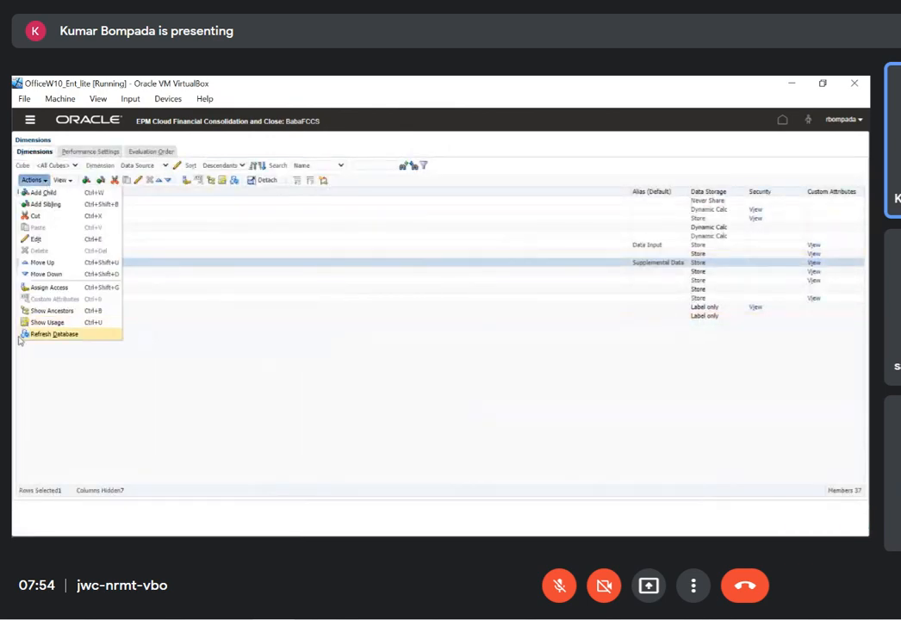
pyautogui.click(19, 341)
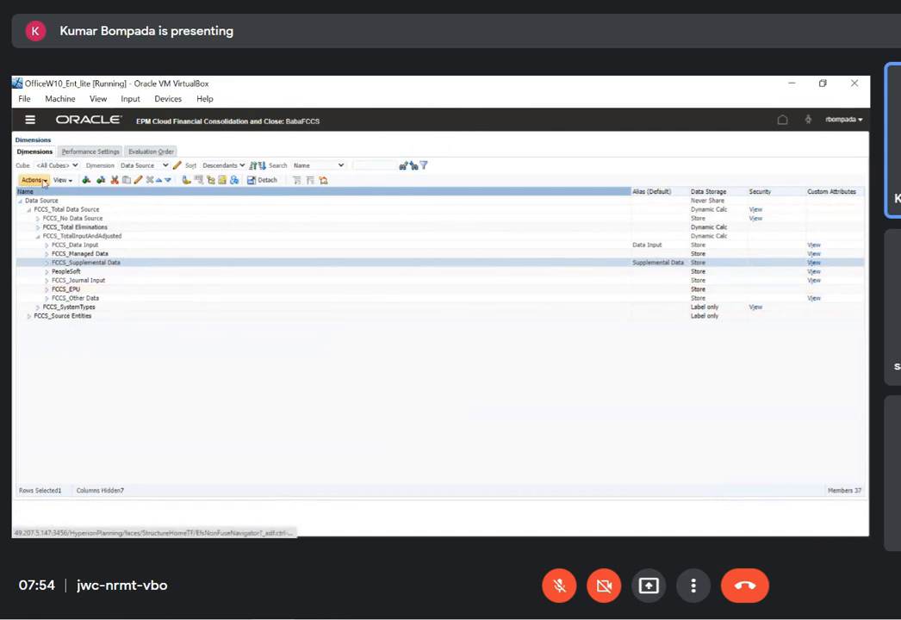
pyautogui.click(43, 181)
pyautogui.click(39, 336)
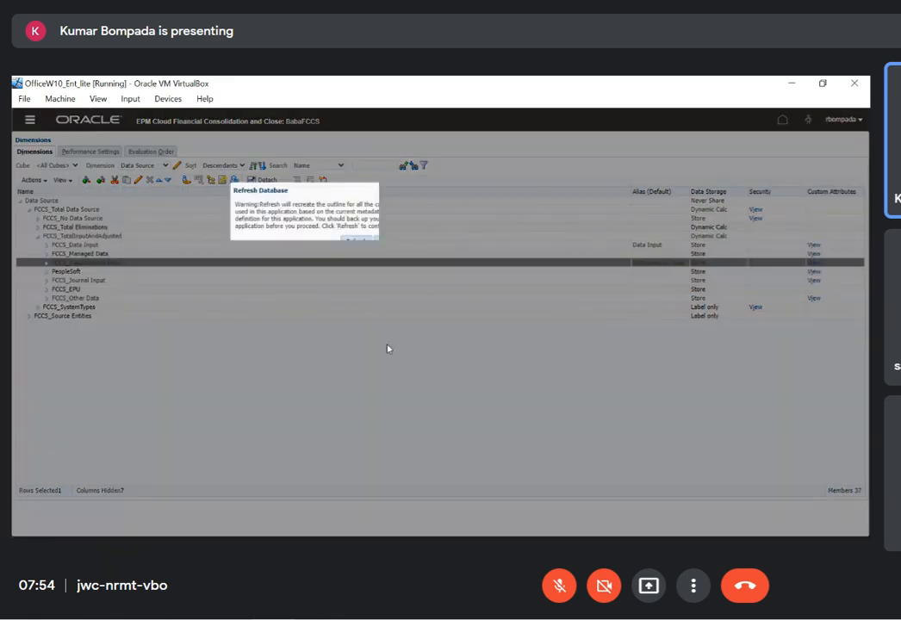
pyautogui.click(357, 242)
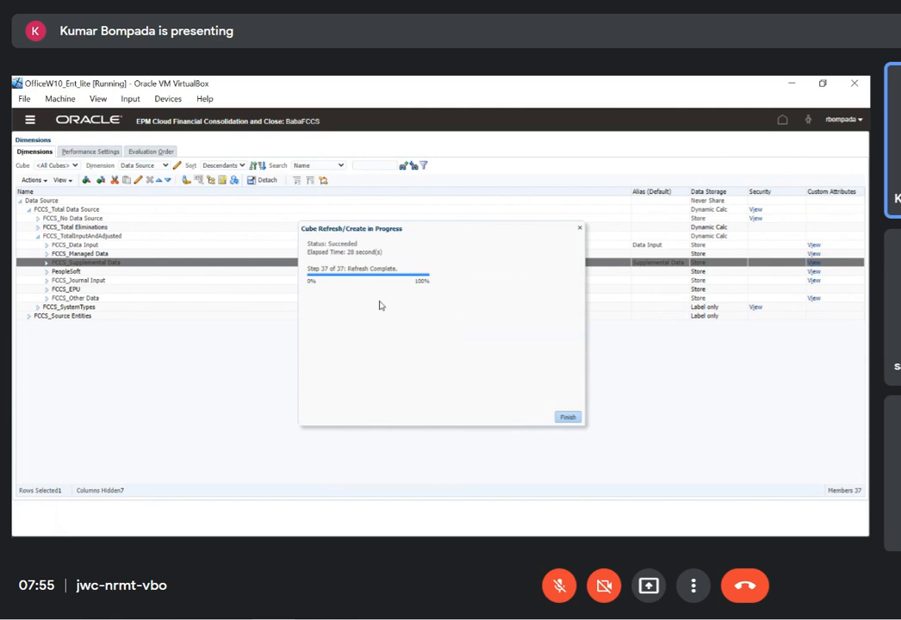
pyautogui.click(567, 416)
# Switch to Excel and start ad hoc analysis on the Data_Source sheet with Consol, reusing sheet contents and POV
pyautogui.hotkey('alt', 'Tab')
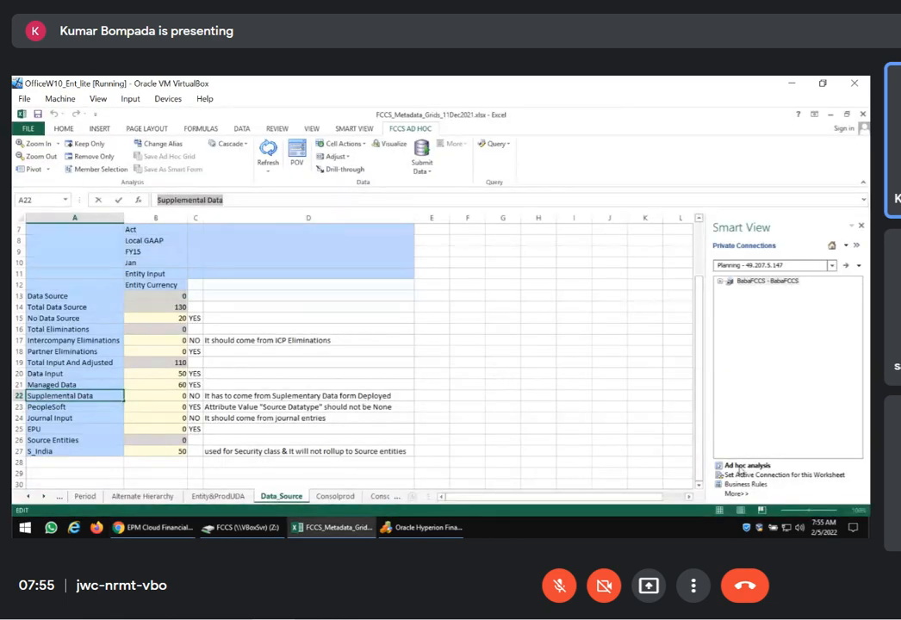
pyautogui.click(538, 384)
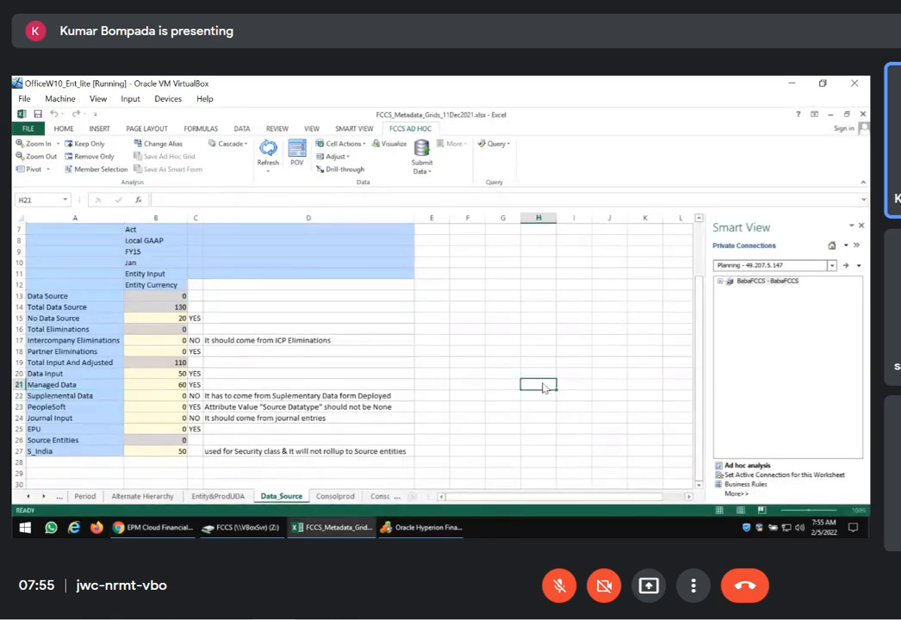
pyautogui.click(739, 464)
pyautogui.click(414, 302)
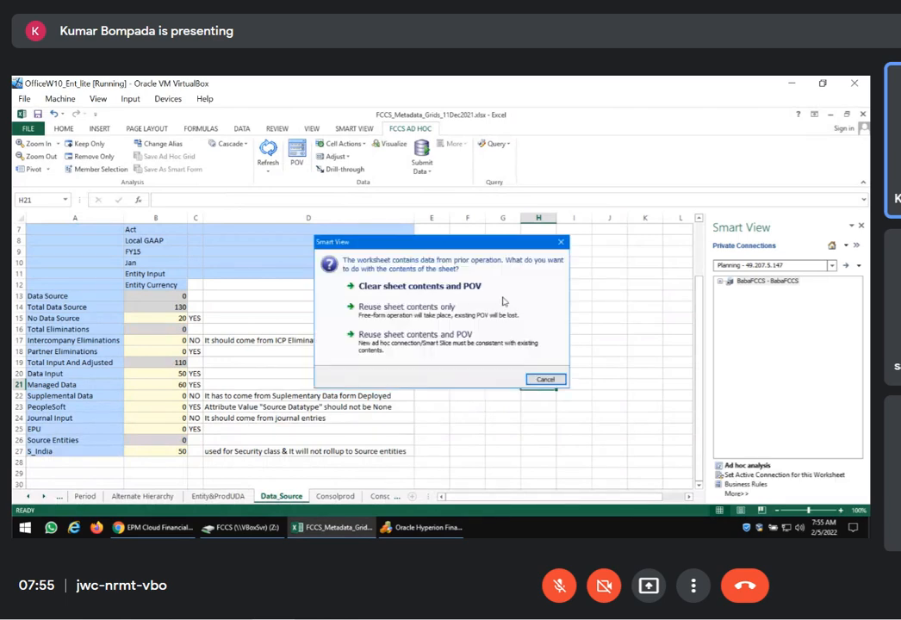
pyautogui.click(443, 342)
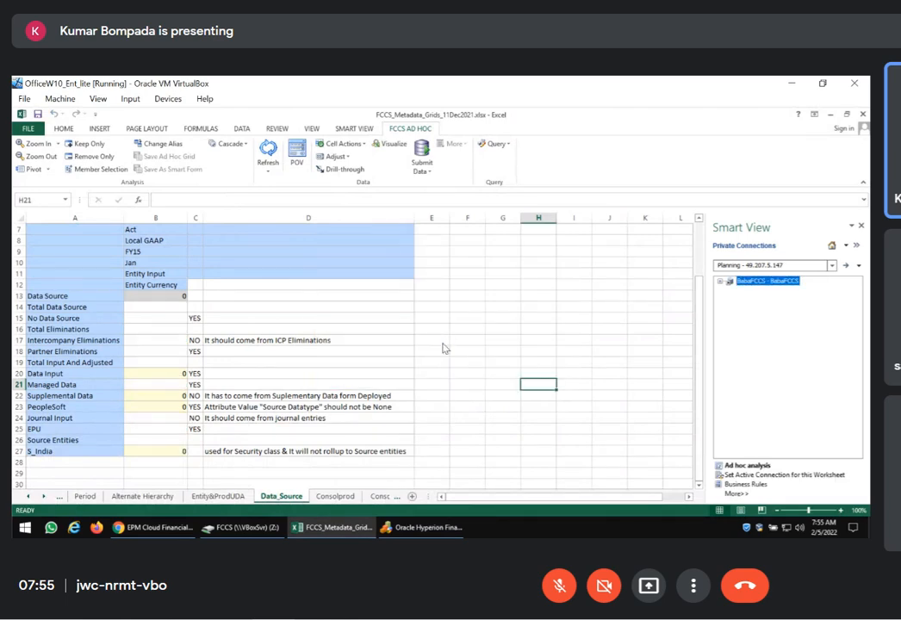
# Copy Total Data Source from the Excel sheet and save it as the default alias of FCCS_TotalInputAndAdjusted in FCCS
pyautogui.click(109, 310)
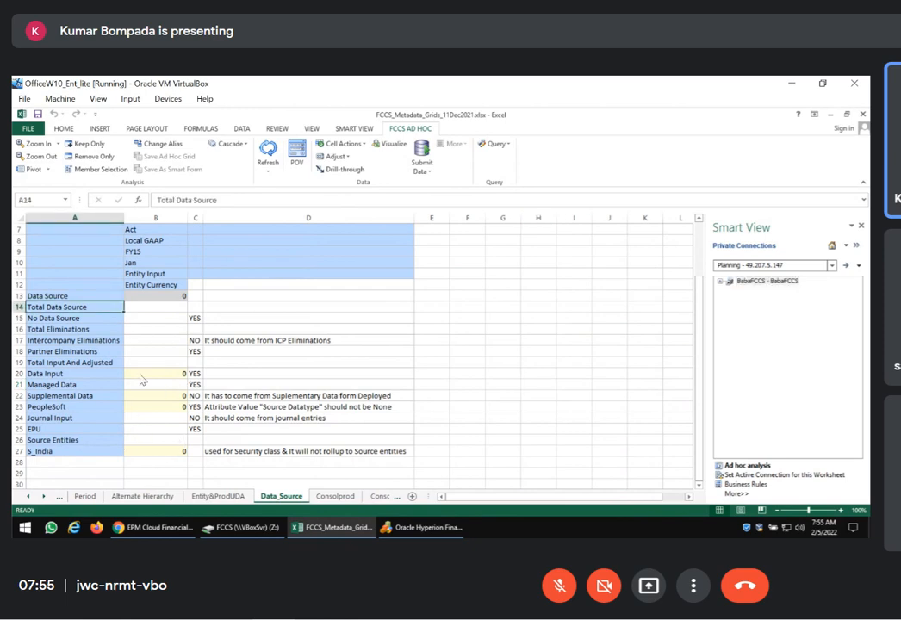
pyautogui.hotkey('alt', 'Tab')
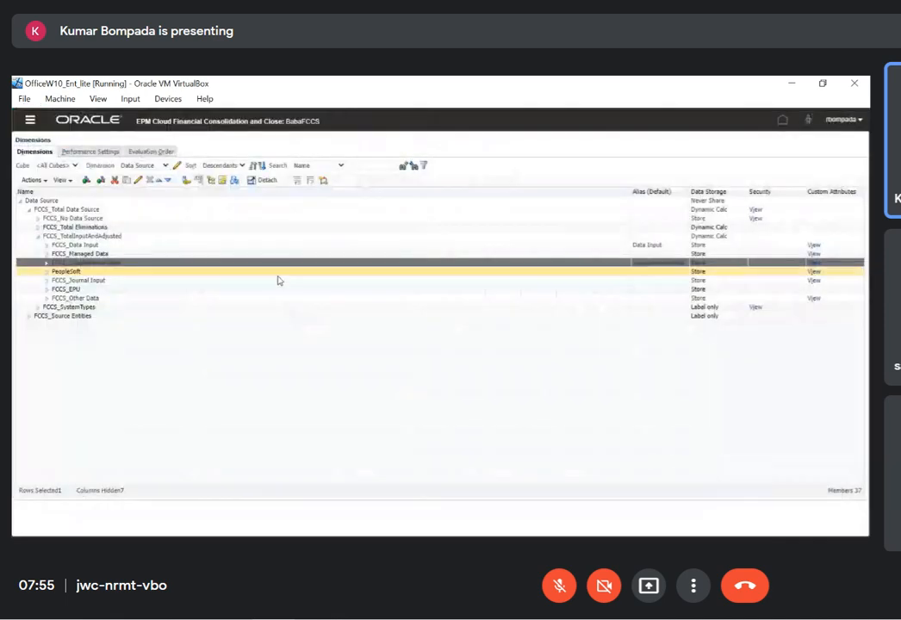
pyautogui.click(86, 236)
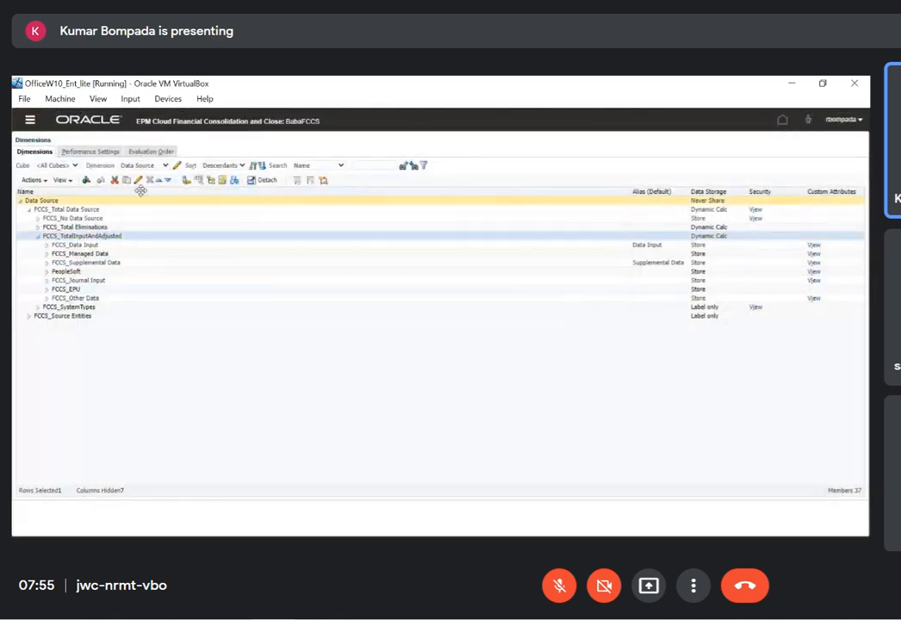
pyautogui.click(137, 179)
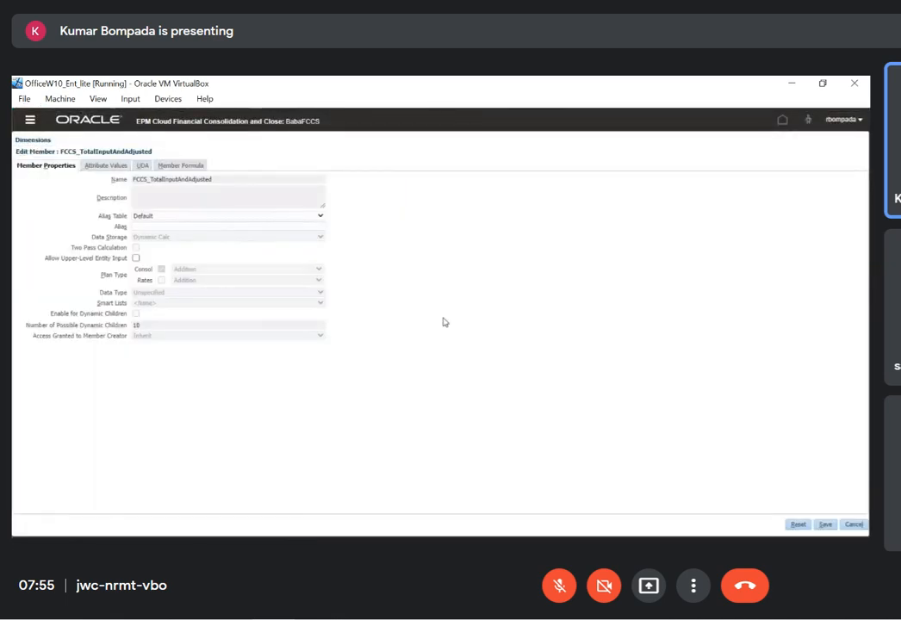
pyautogui.hotkey('alt', 'Tab')
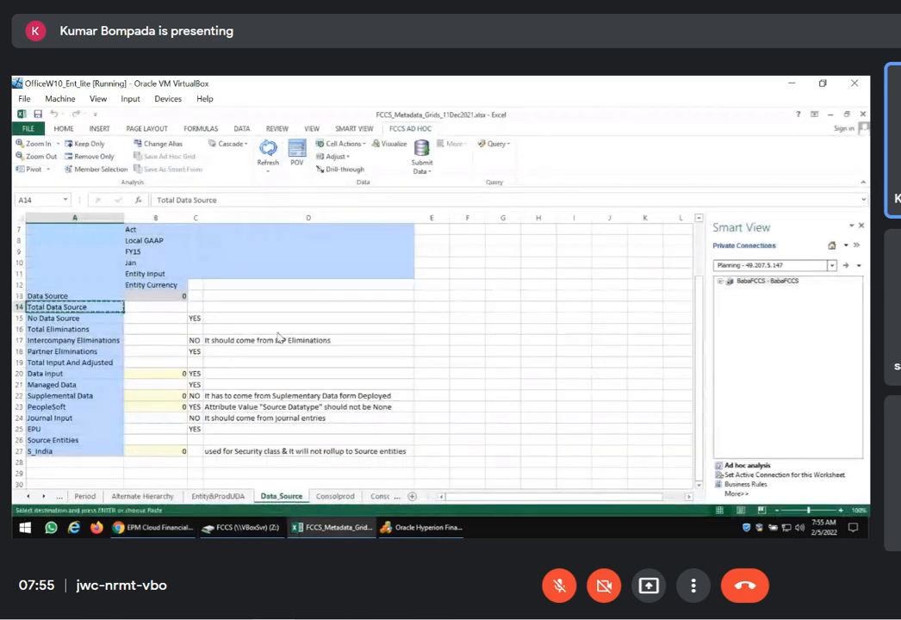
pyautogui.hotkey('alt', 'Tab')
pyautogui.click(199, 227)
pyautogui.write('Total Data Source')
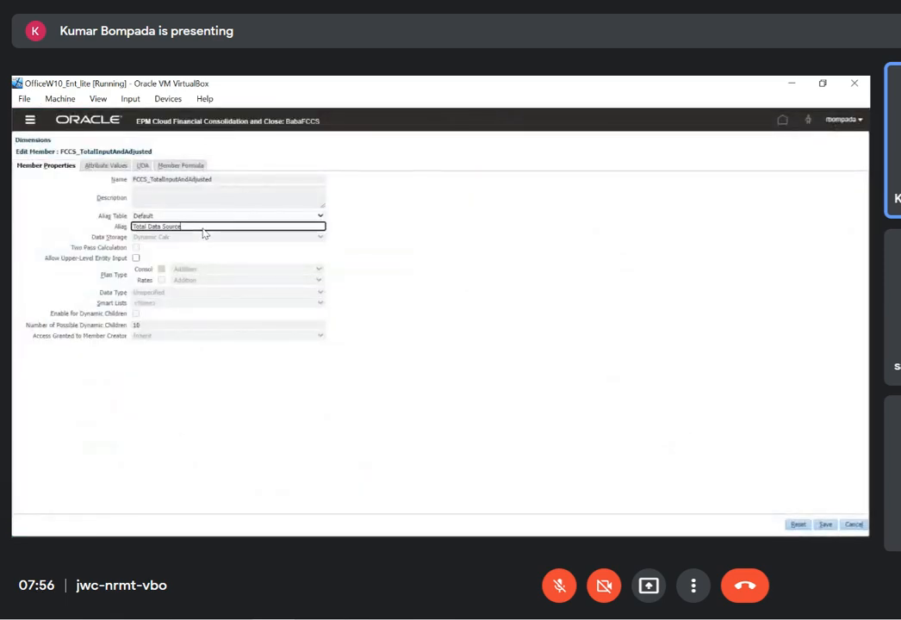
pyautogui.click(825, 525)
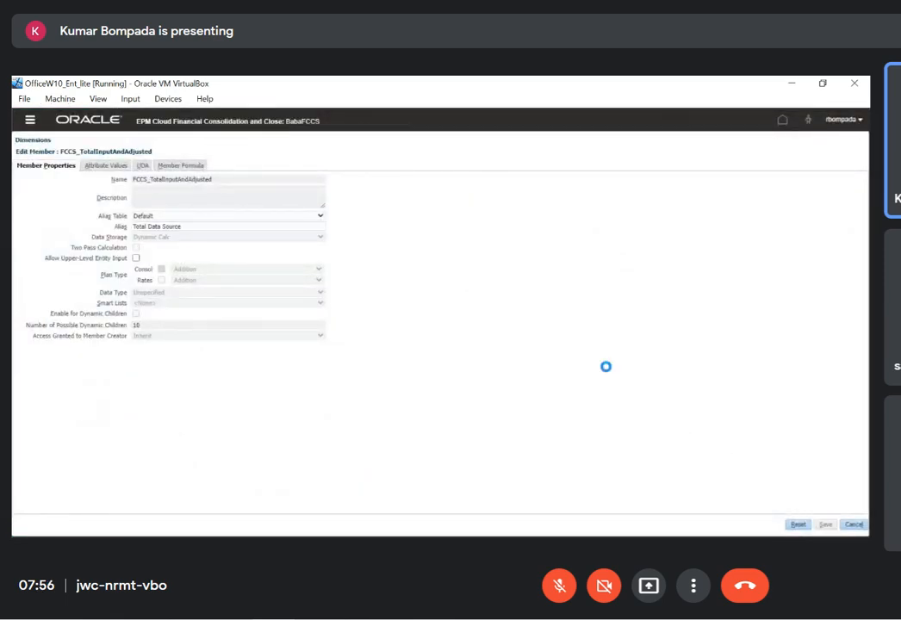
# Open the member properties of FCCS_Data Input to check its alias, and save the member
pyautogui.click(198, 245)
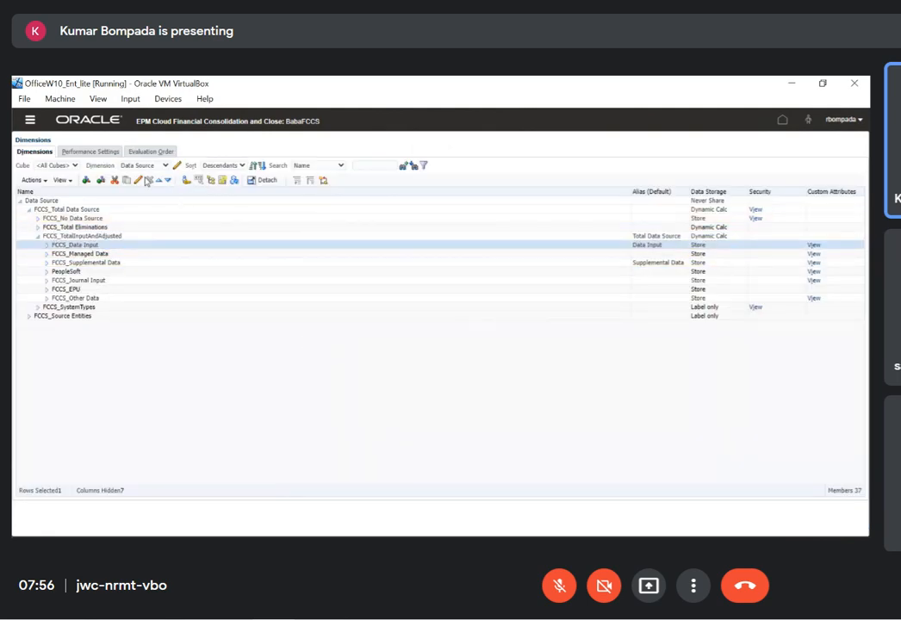
pyautogui.click(138, 180)
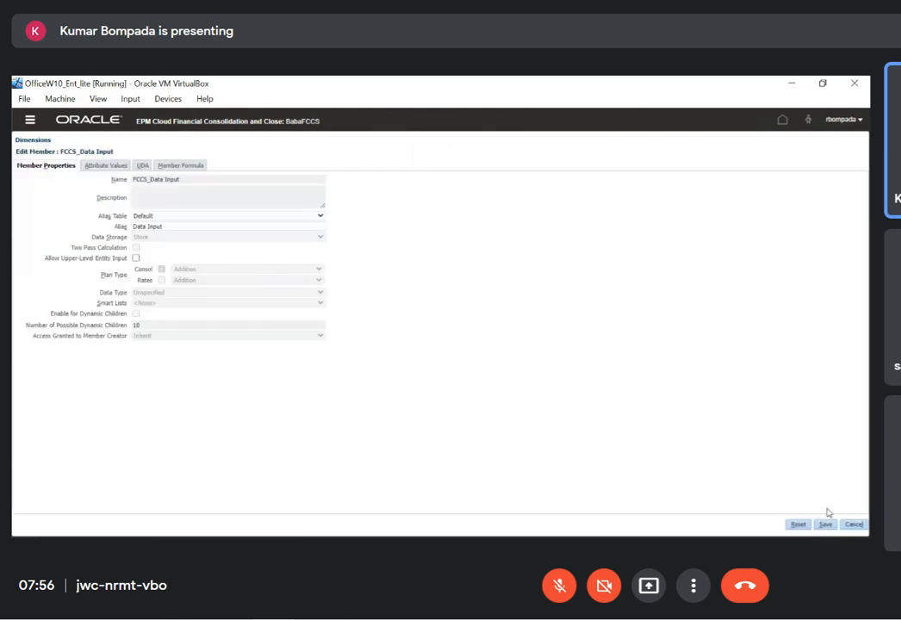
pyautogui.click(827, 526)
# Copy Managed Data from the Excel Data_Source sheet and save it as the default alias of FCCS_Managed Data in FCCS
pyautogui.click(91, 253)
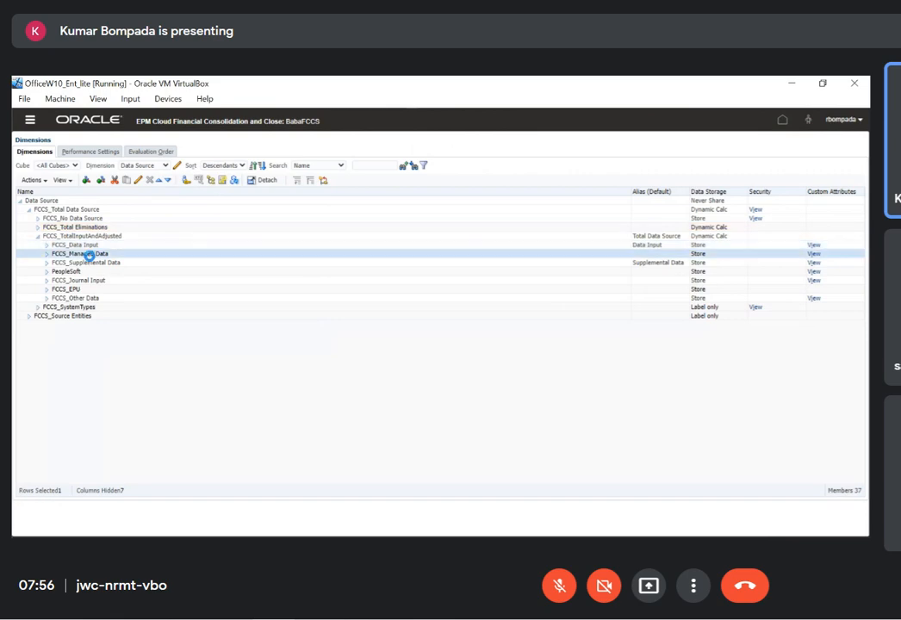
pyautogui.click(138, 181)
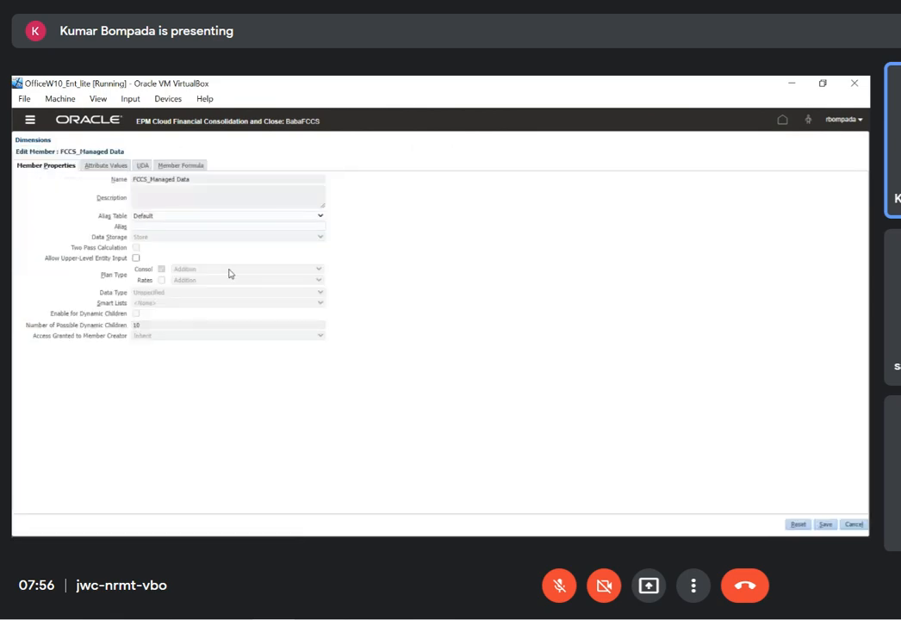
pyautogui.hotkey('alt', 'Tab')
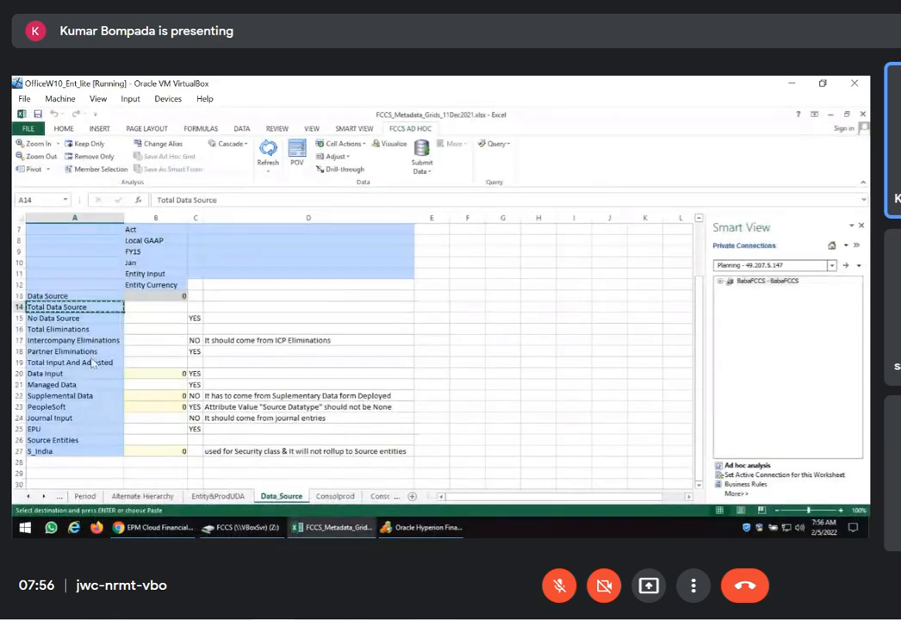
pyautogui.click(96, 385)
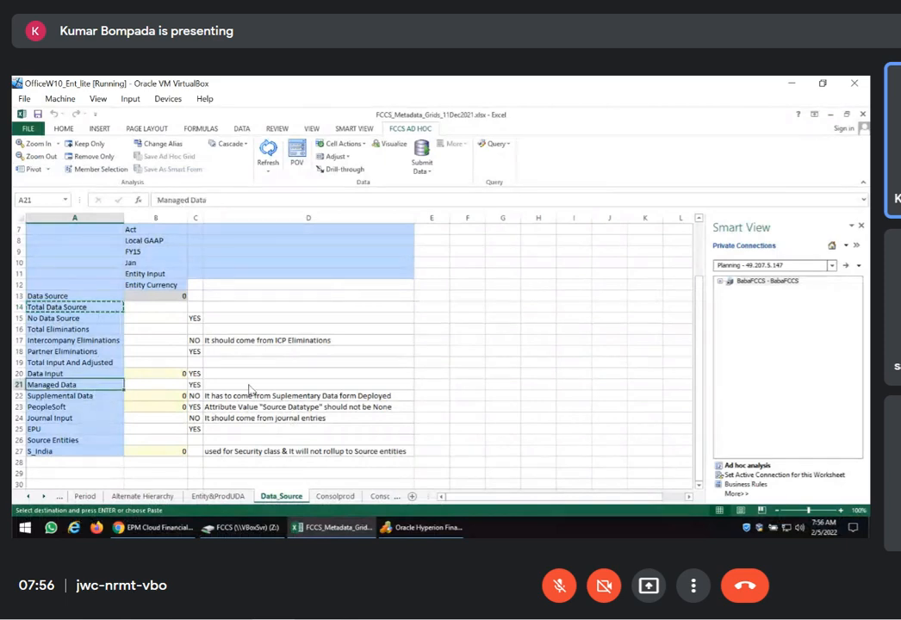
pyautogui.hotkey('alt', 'Tab')
pyautogui.click(163, 229)
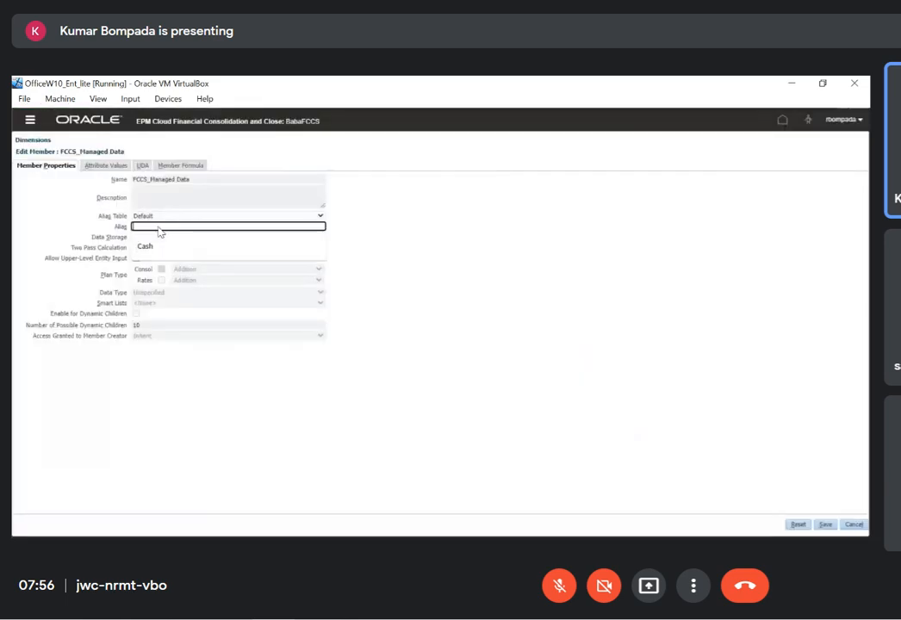
pyautogui.write('Managed Data')
pyautogui.click(825, 525)
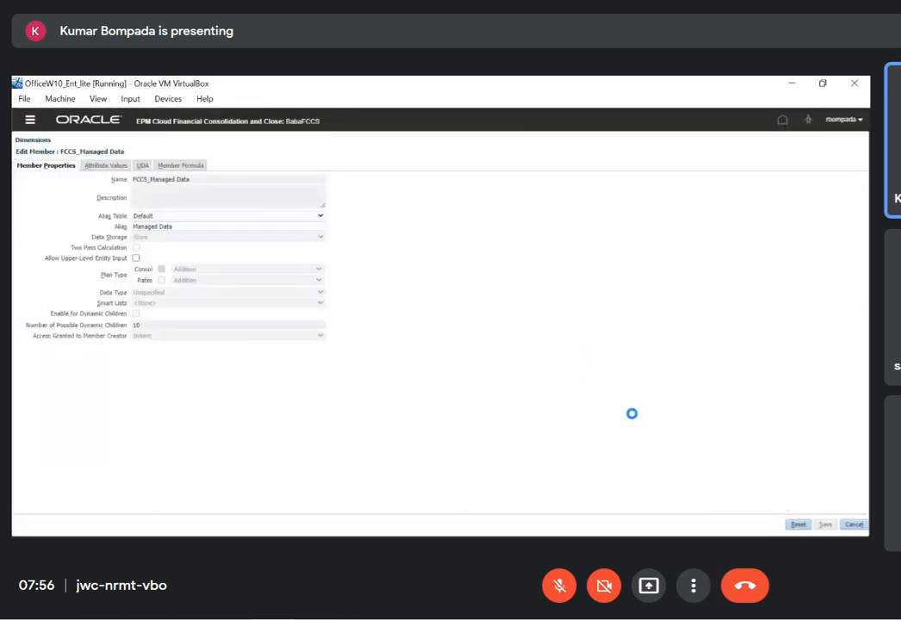
# Copy Journal Input from the Excel sheet and save it as the default alias of FCCS_Journal Input in FCCS
pyautogui.hotkey('alt', 'Tab')
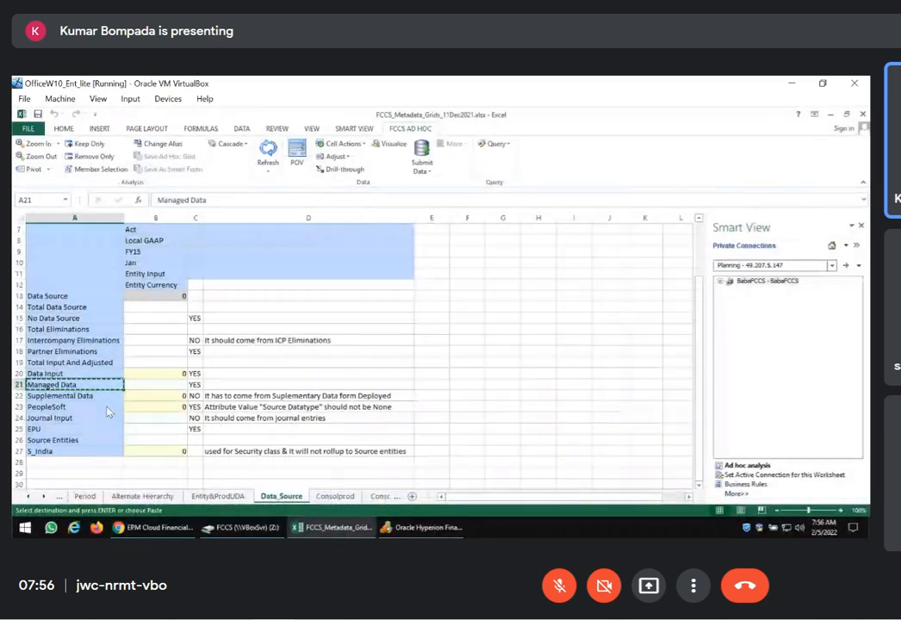
pyautogui.click(101, 417)
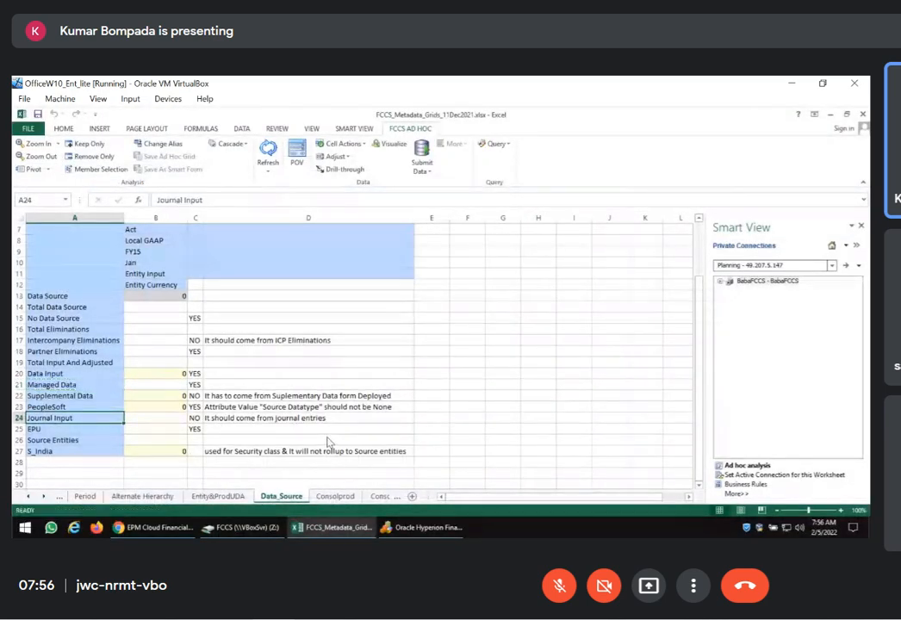
pyautogui.hotkey('alt', 'Tab')
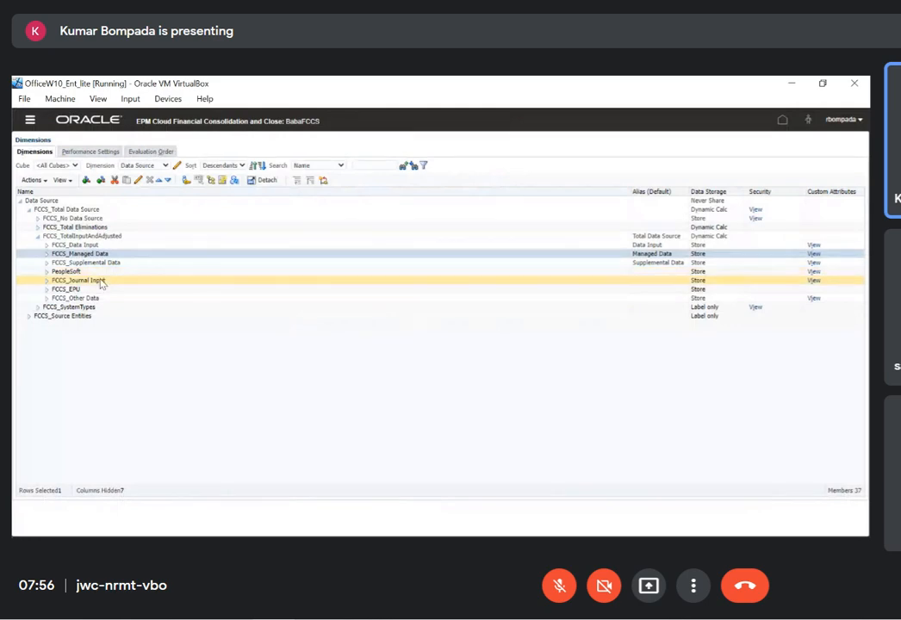
pyautogui.click(82, 280)
pyautogui.click(138, 179)
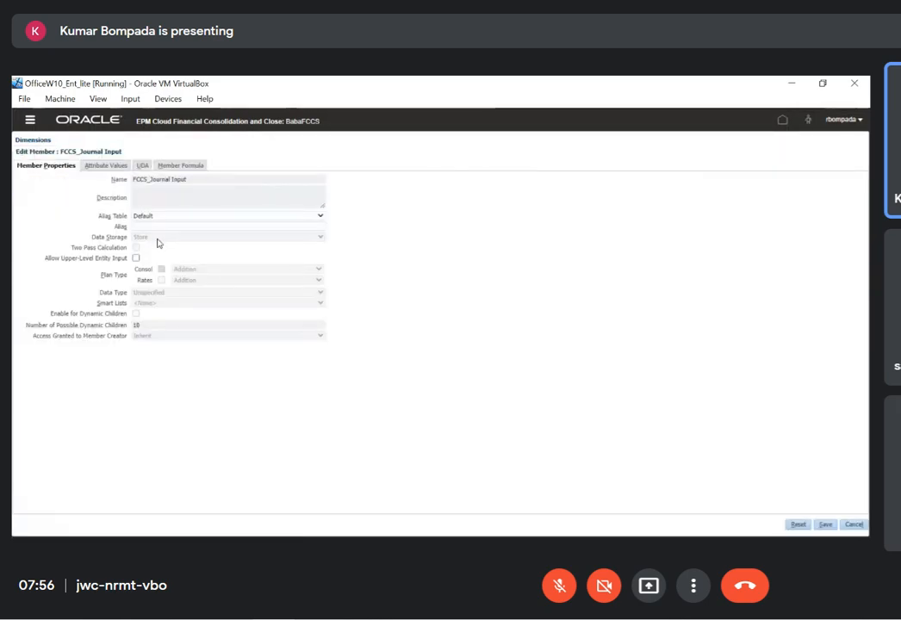
pyautogui.click(146, 226)
pyautogui.write('Journal Input')
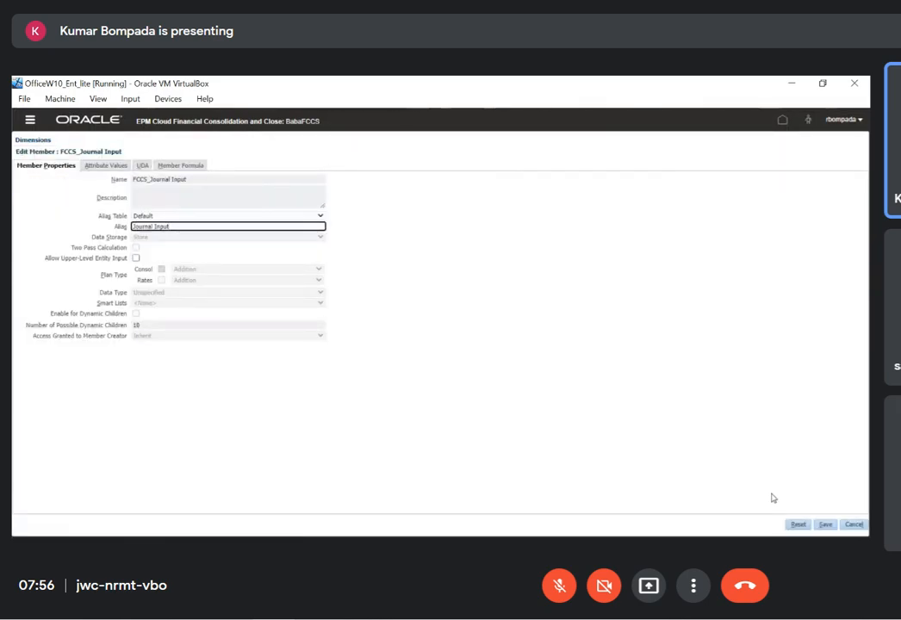
pyautogui.click(825, 523)
# Copy EPU from the Excel sheet and save it as the default alias of FCCS_EPU in FCCS
pyautogui.hotkey('alt', 'Tab')
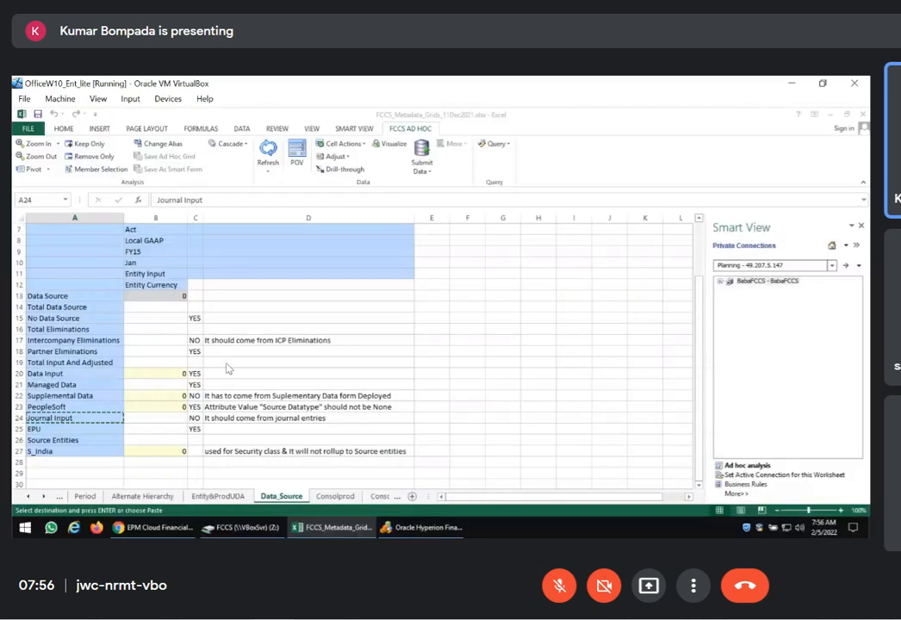
pyautogui.click(98, 431)
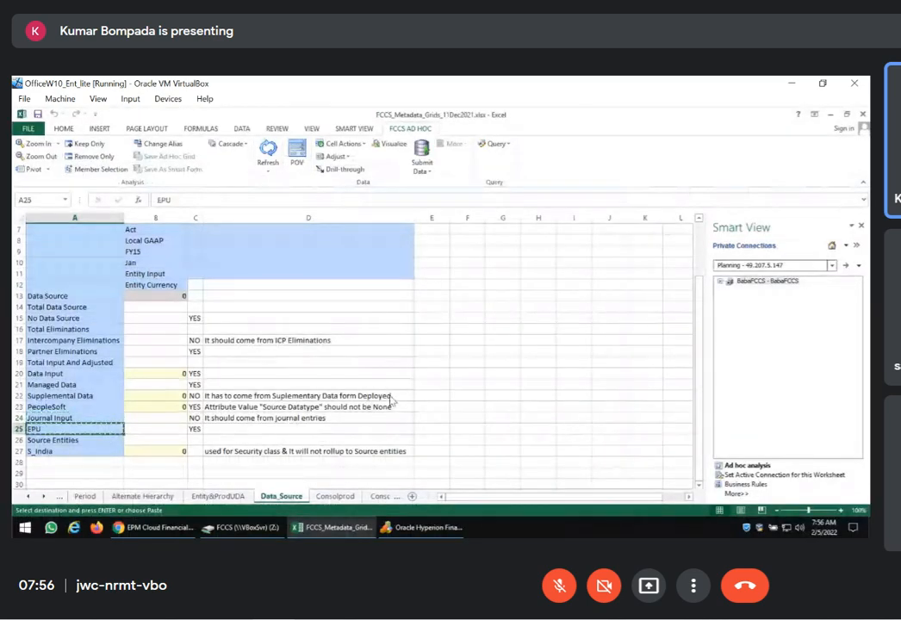
pyautogui.hotkey('alt', 'Tab')
pyautogui.click(118, 290)
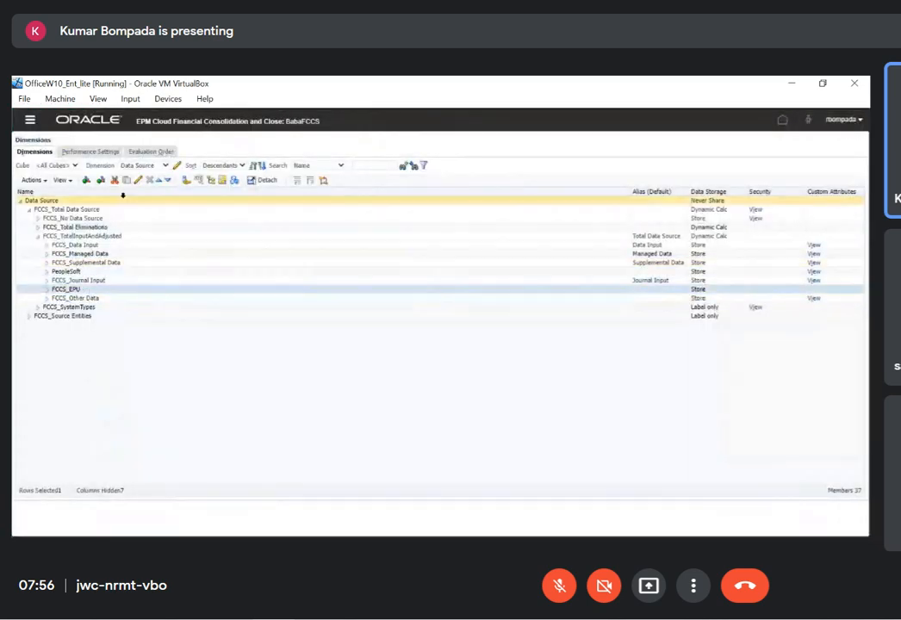
pyautogui.click(137, 186)
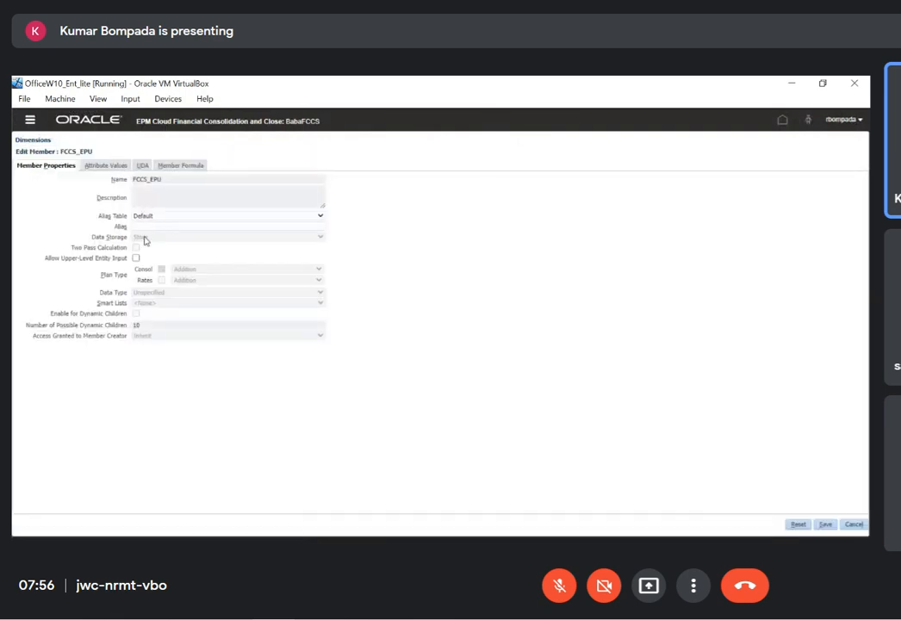
pyautogui.click(146, 226)
pyautogui.write('EPU')
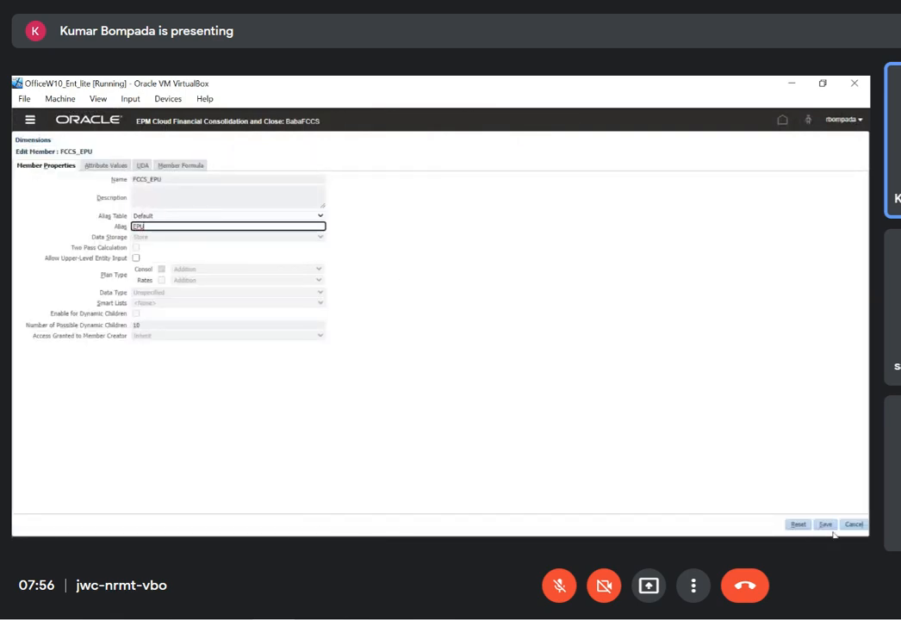
pyautogui.click(825, 525)
# Copy Source Entities from the Excel sheet and save it as the default alias of FCCS_Source Entities in FCCS
pyautogui.hotkey('alt', 'Tab')
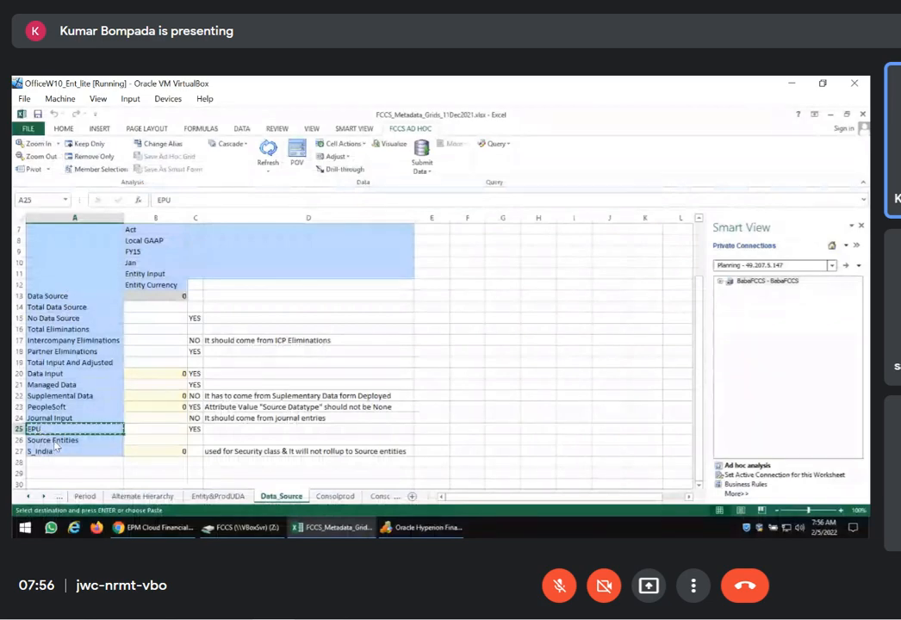
pyautogui.click(56, 441)
pyautogui.hotkey('ctrl', 'c')
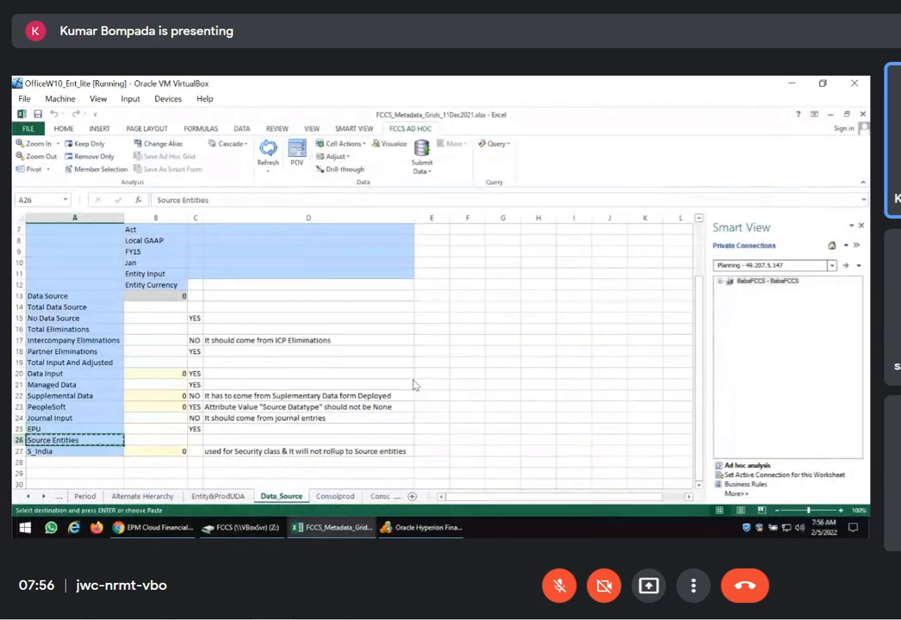
pyautogui.hotkey('alt', 'Tab')
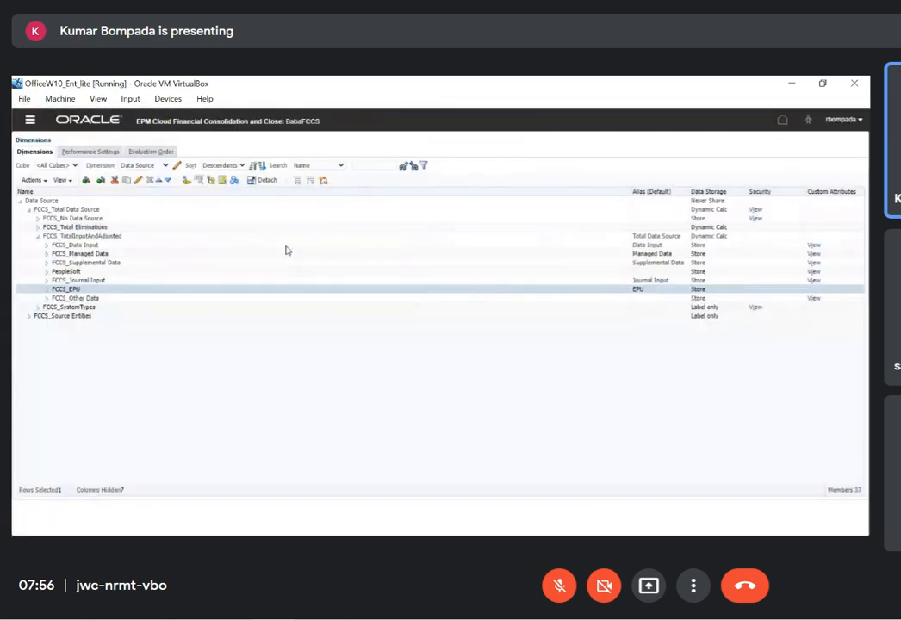
pyautogui.click(122, 316)
pyautogui.click(138, 181)
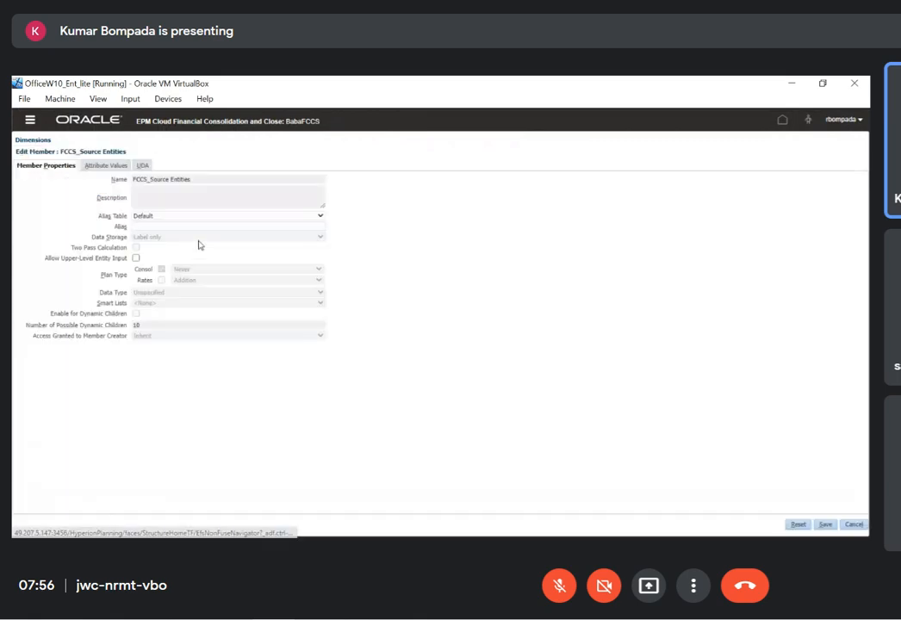
pyautogui.click(176, 227)
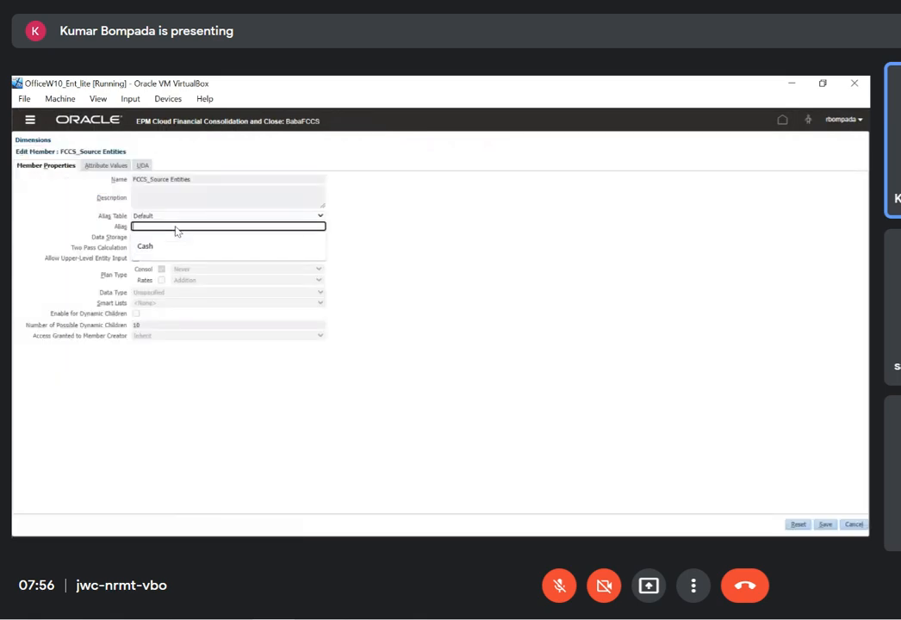
pyautogui.hotkey('ctrl', 'v')
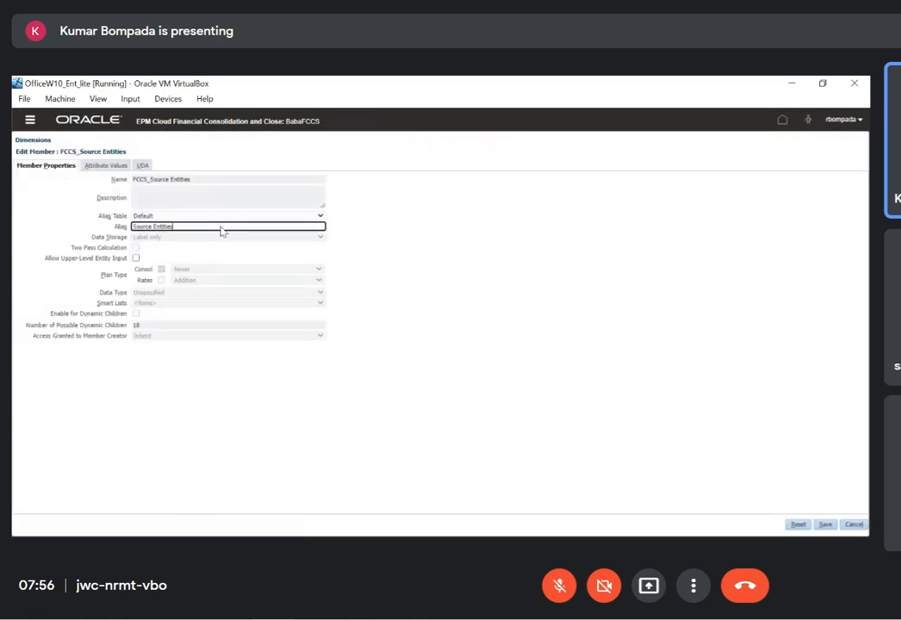
pyautogui.click(825, 526)
# Copy No Data Source from the Excel sheet and save it as the default alias of FCCS_No Data Source in FCCS
pyautogui.hotkey('alt', 'Tab')
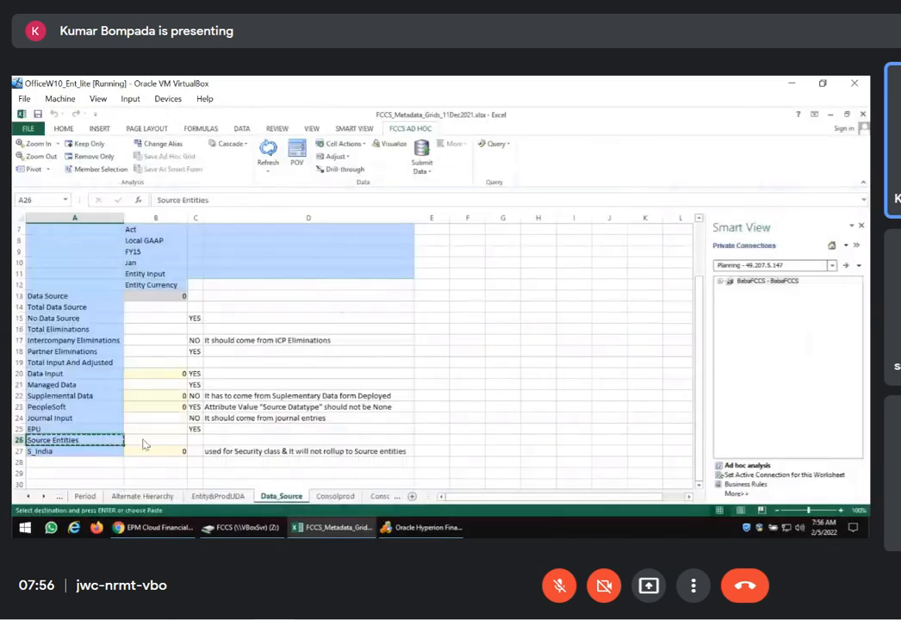
pyautogui.click(77, 318)
pyautogui.hotkey('ctrl', 'c')
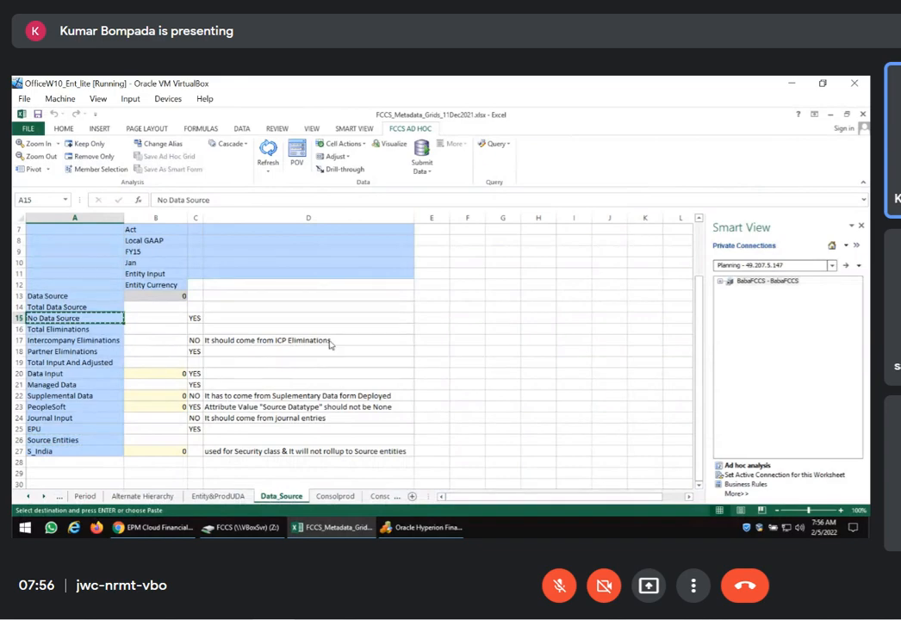
pyautogui.hotkey('alt', 'Tab')
pyautogui.click(104, 219)
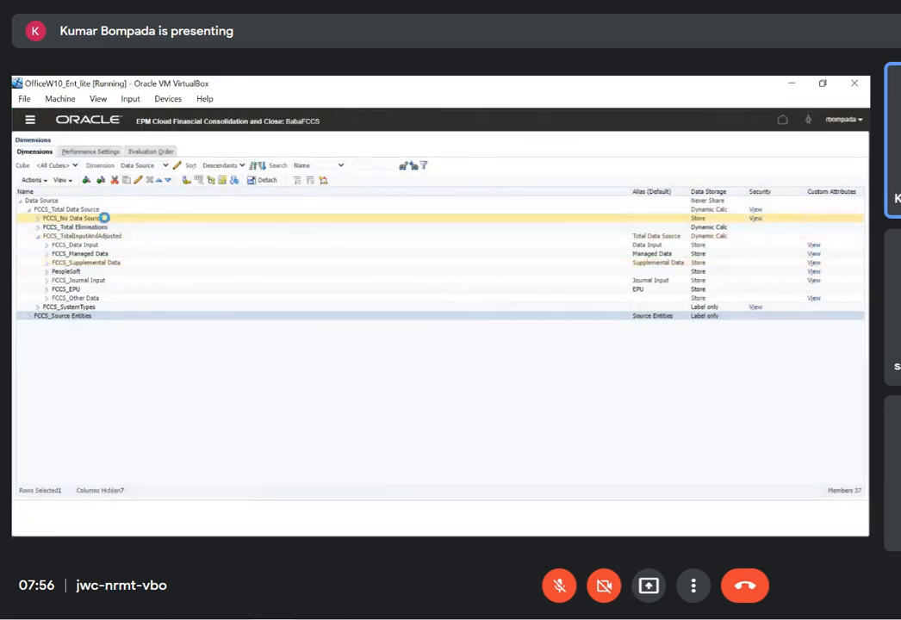
pyautogui.click(140, 182)
pyautogui.click(146, 227)
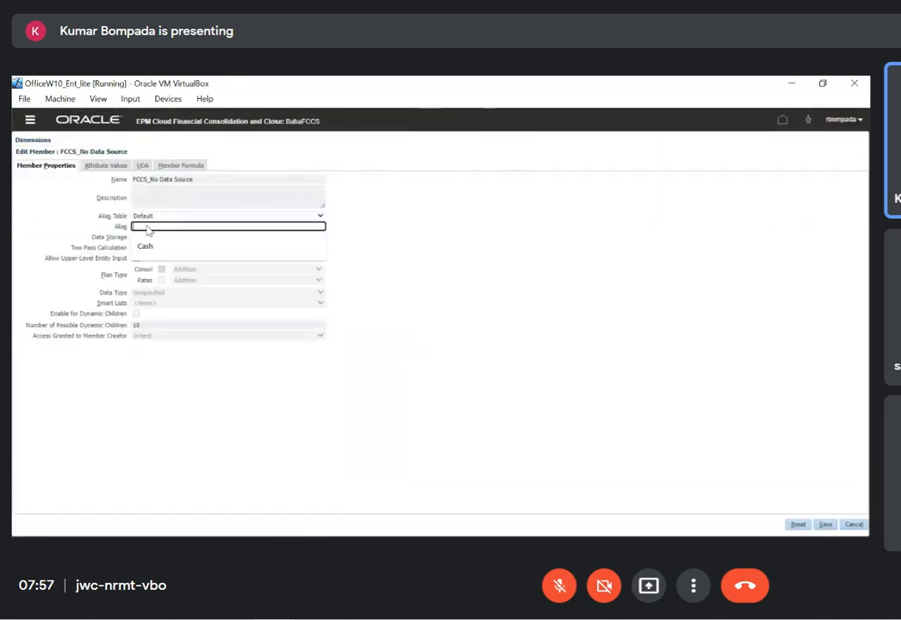
pyautogui.hotkey('ctrl', 'v')
pyautogui.click(825, 524)
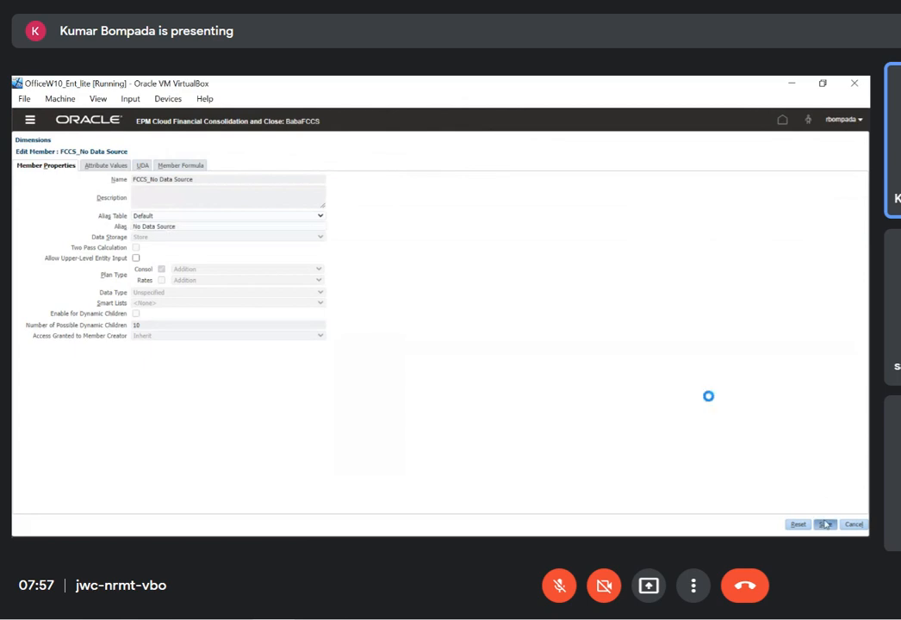
# Copy Total Eliminations from the Excel sheet and save it as the default alias of FCCS_Total Eliminations in FCCS
pyautogui.hotkey('alt', 'Tab')
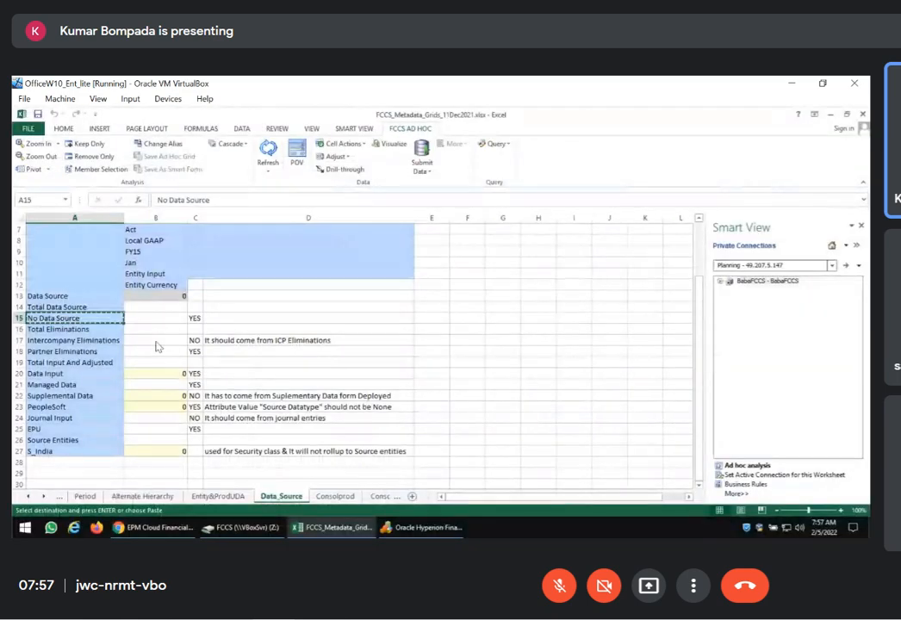
pyautogui.press('Down')
pyautogui.hotkey('alt', 'Tab')
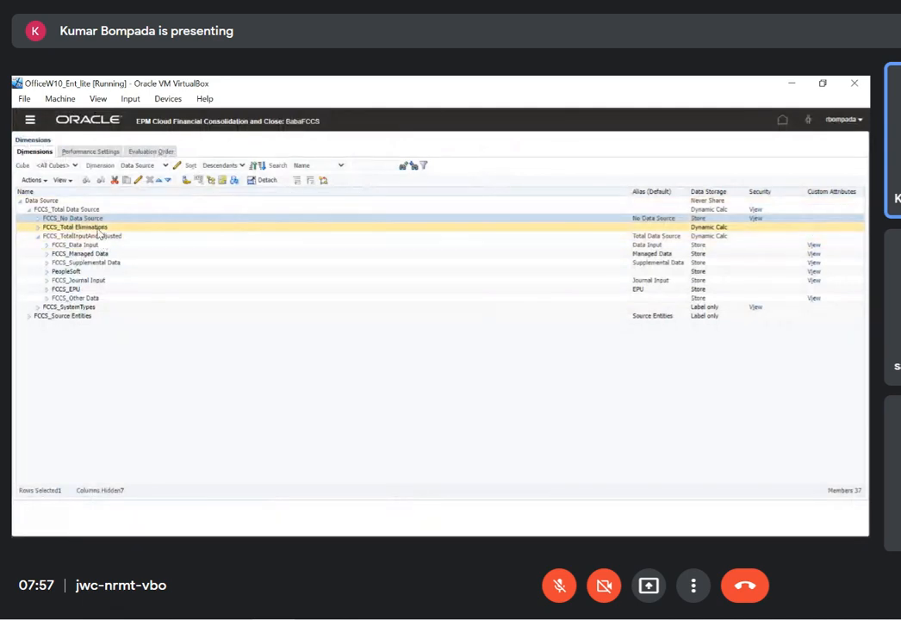
pyautogui.click(96, 228)
pyautogui.click(138, 180)
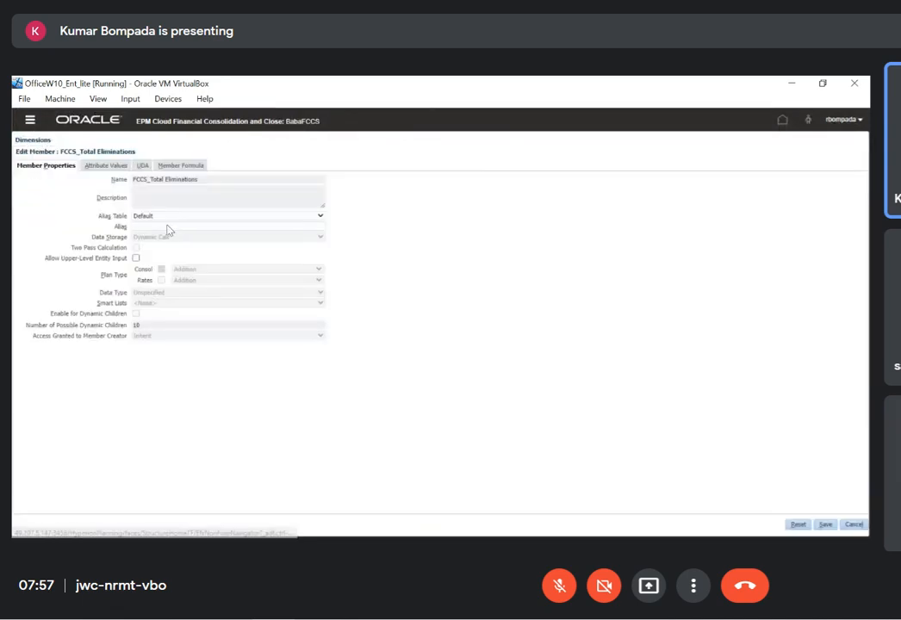
pyautogui.click(160, 227)
pyautogui.hotkey('ctrl', 'v')
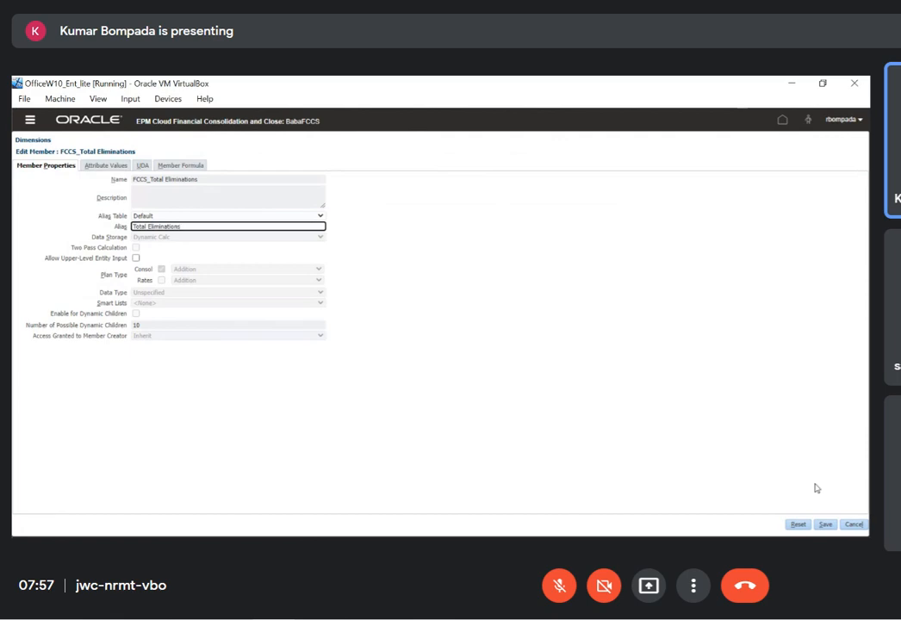
pyautogui.click(826, 526)
# Copy Intercompany Eliminations from the Excel sheet and save it as the default alias of FCCS_Intercompany Eliminations in FCCS
pyautogui.hotkey('alt', 'Tab')
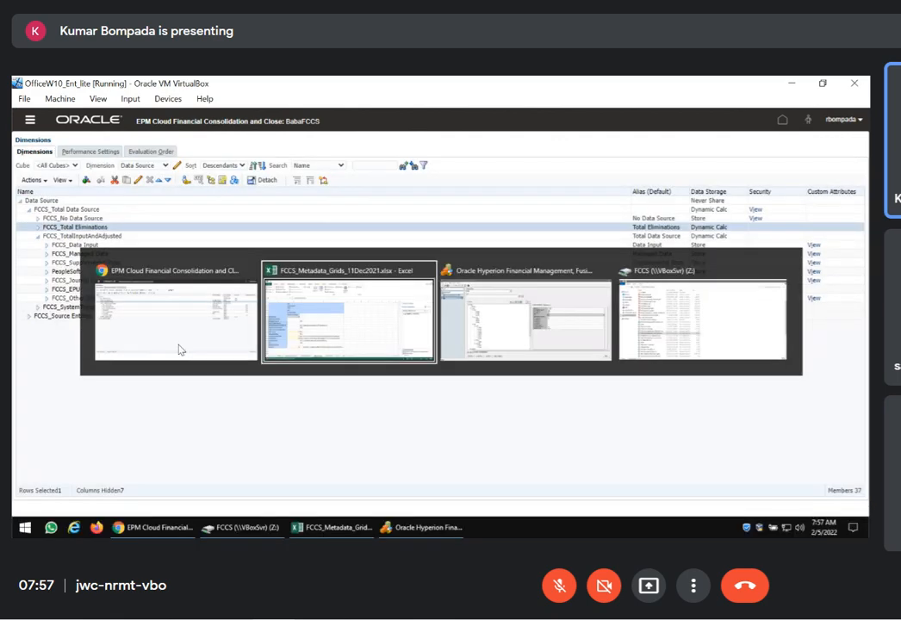
pyautogui.click(108, 342)
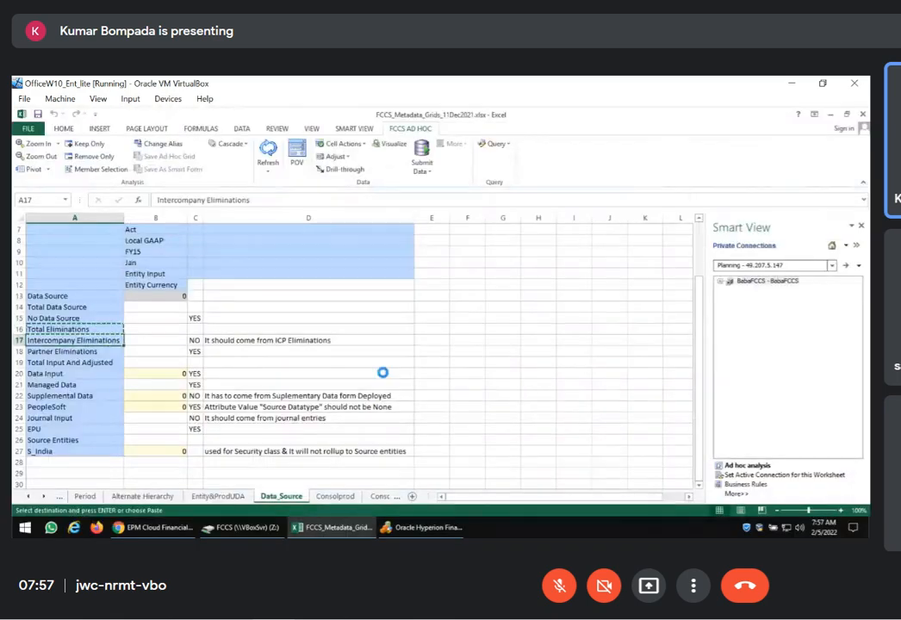
pyautogui.hotkey('alt', 'Tab')
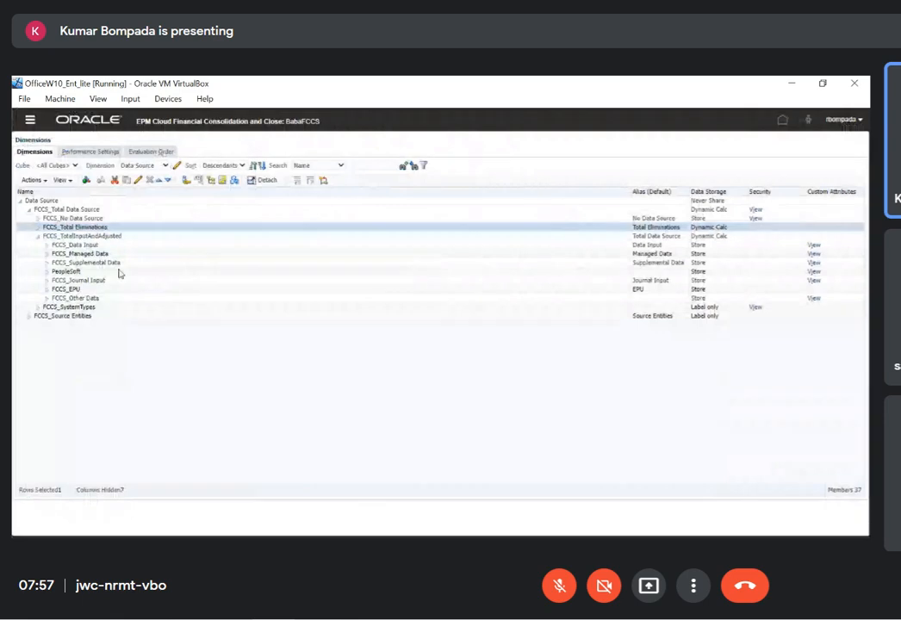
pyautogui.click(38, 227)
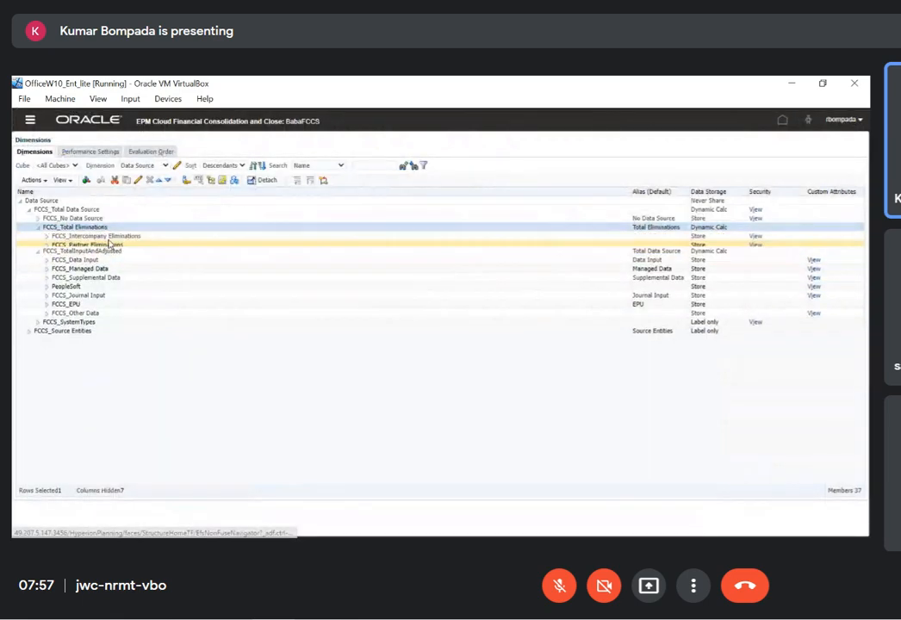
pyautogui.click(153, 179)
pyautogui.click(170, 226)
pyautogui.hotkey('ctrl', 'v')
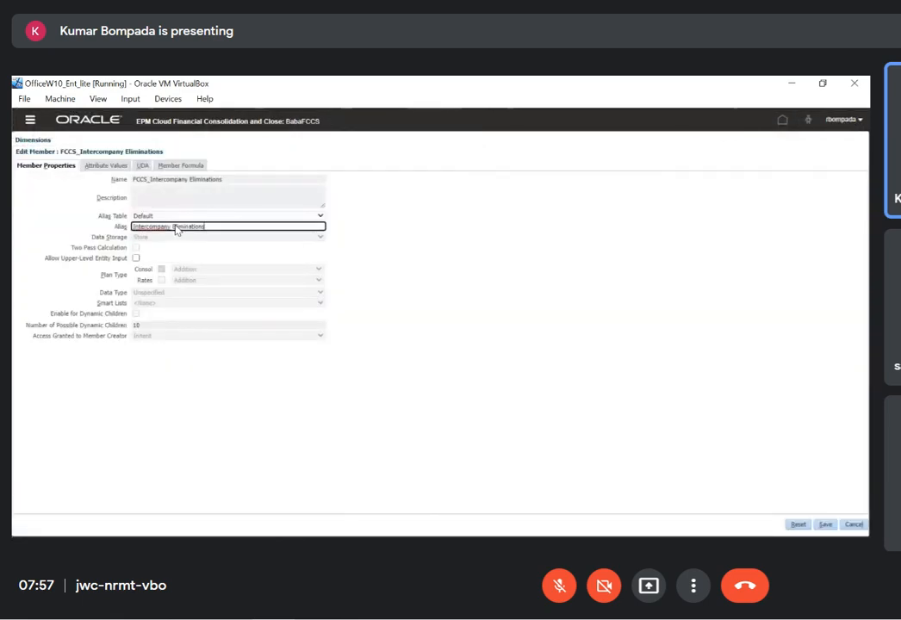
pyautogui.click(825, 523)
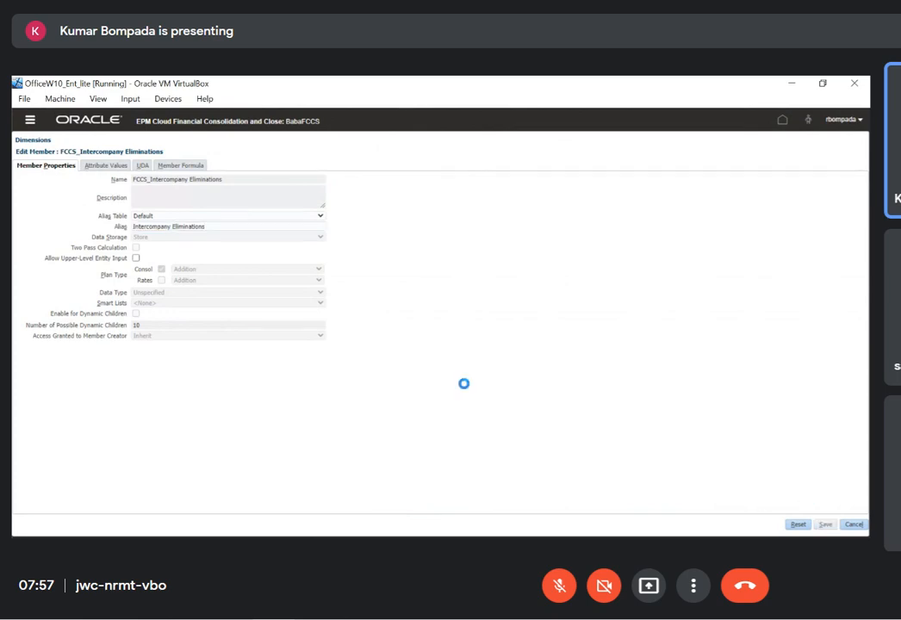
# Copy Partner Eliminations from the Excel sheet and save it as the default alias of FCCS_Partner Eliminations in FCCS
pyautogui.hotkey('alt', 'Tab')
pyautogui.click(109, 353)
pyautogui.hotkey('ctrl', 'c')
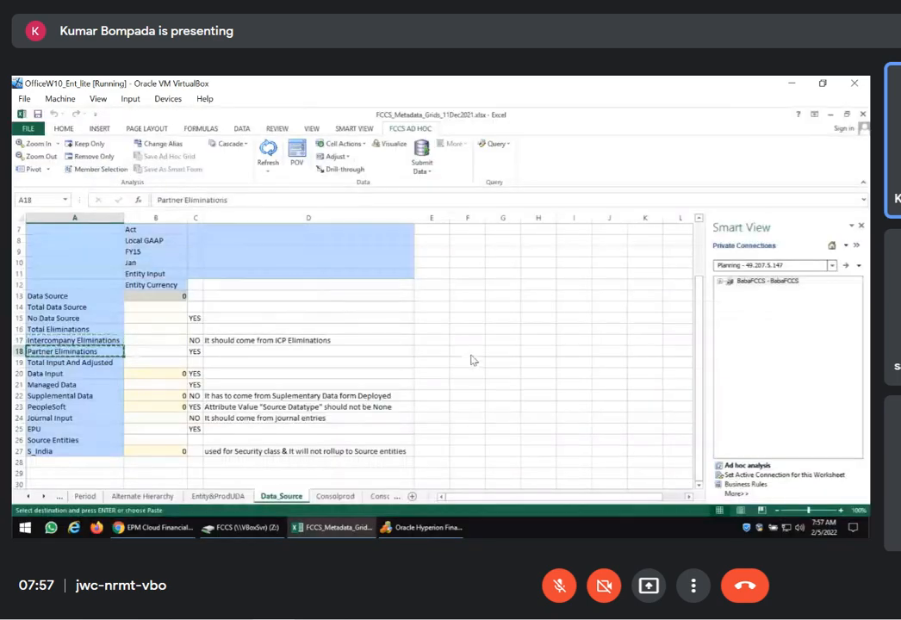
pyautogui.hotkey('alt', 'Tab')
pyautogui.click(121, 244)
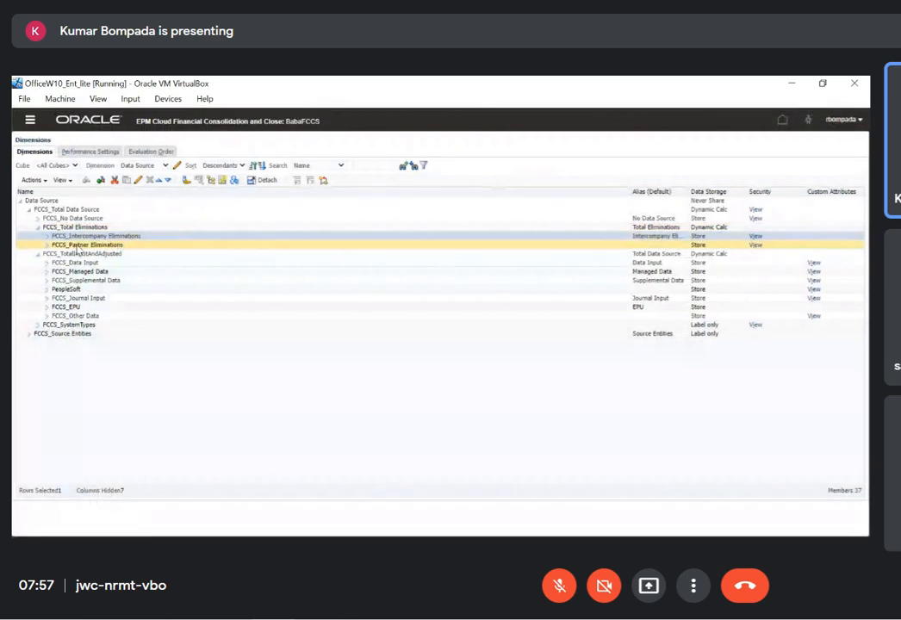
pyautogui.click(137, 180)
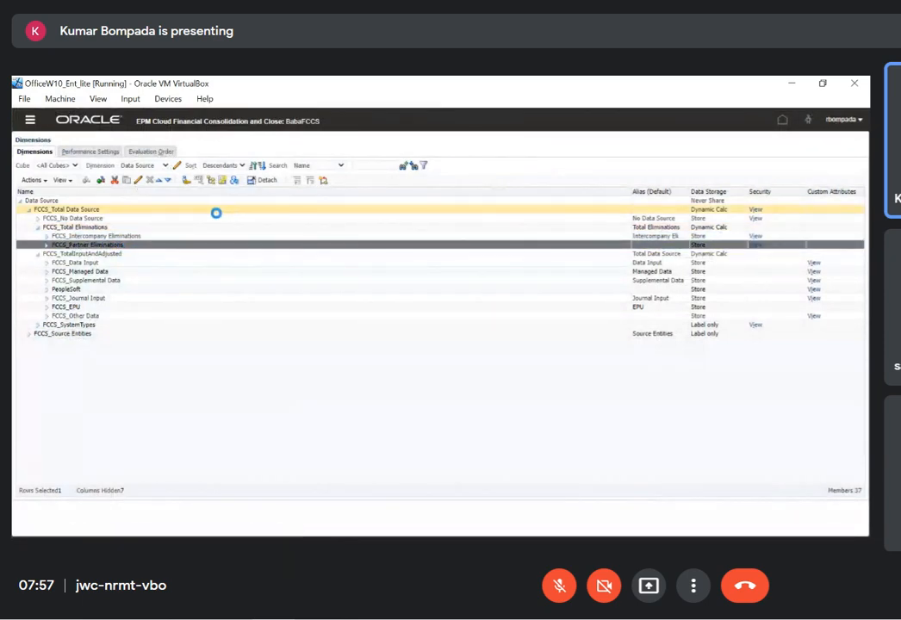
pyautogui.click(193, 227)
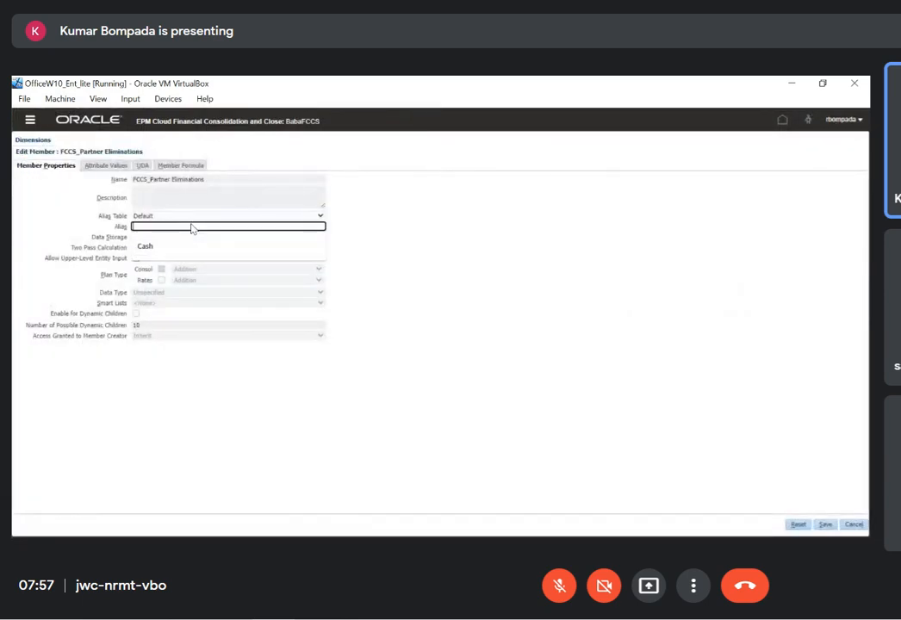
pyautogui.hotkey('ctrl', 'v')
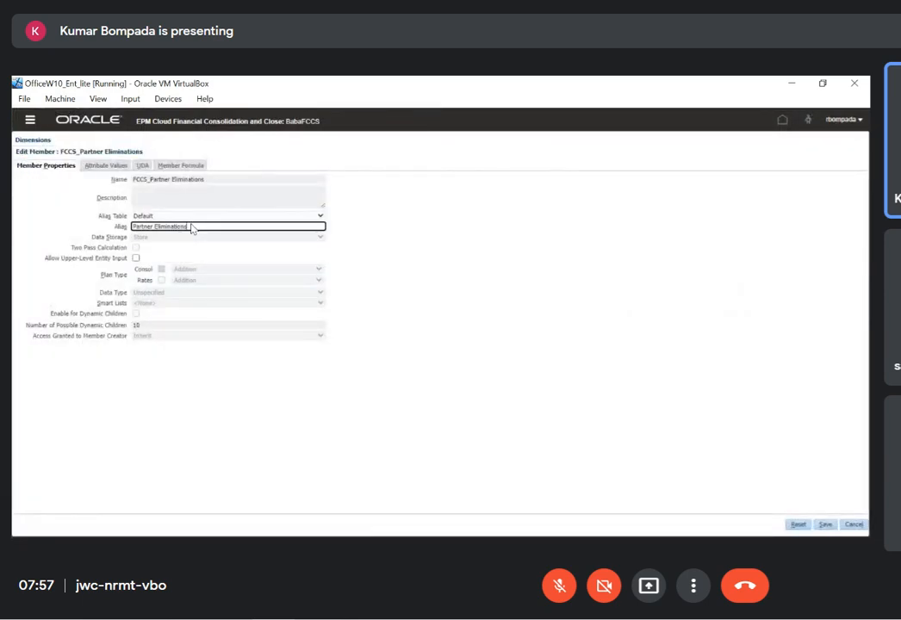
pyautogui.click(825, 525)
# Refresh the FCCS database, finish the cube refresh, and refresh the Data_Source ad hoc grid in Excel
pyautogui.click(47, 180)
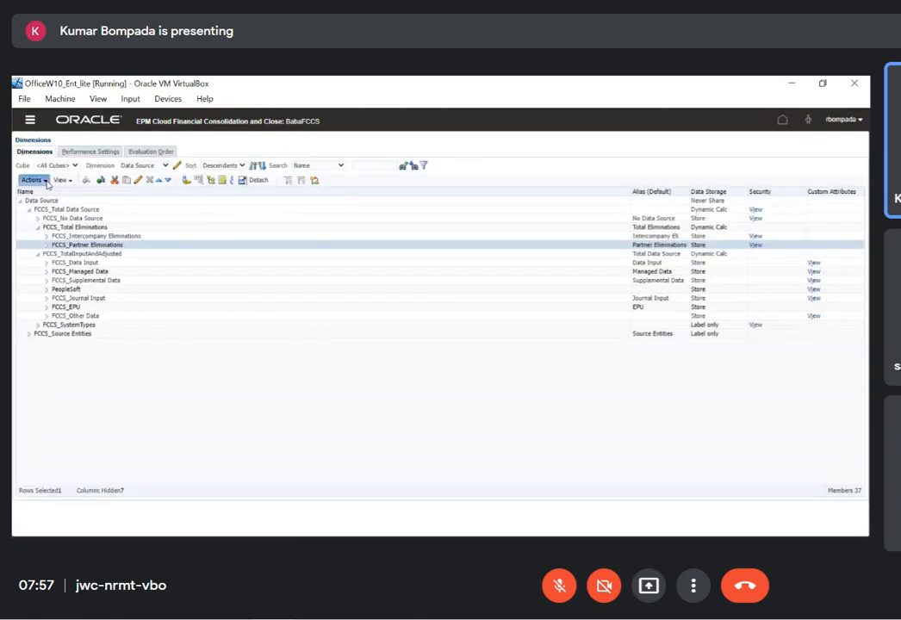
pyautogui.click(56, 334)
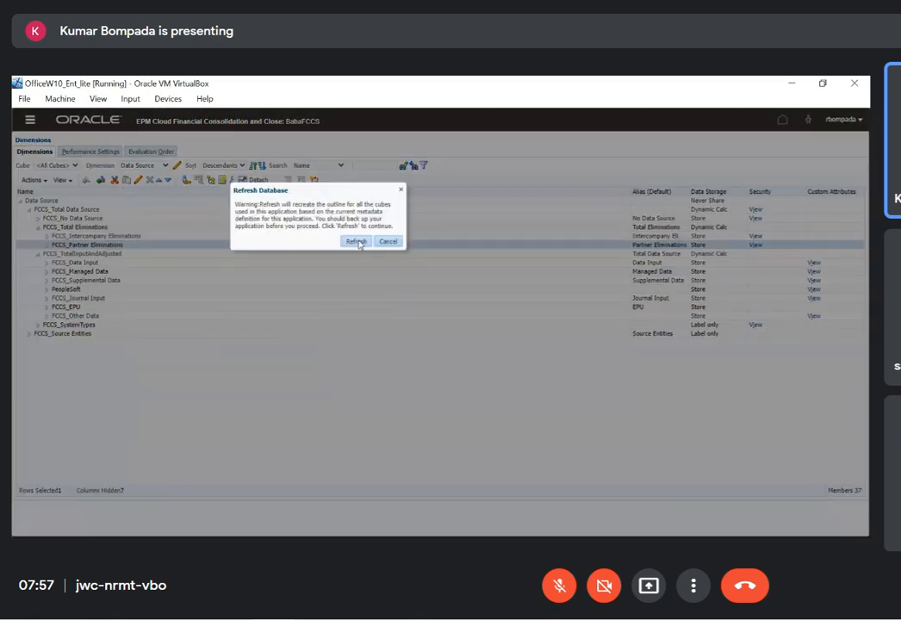
pyautogui.click(354, 298)
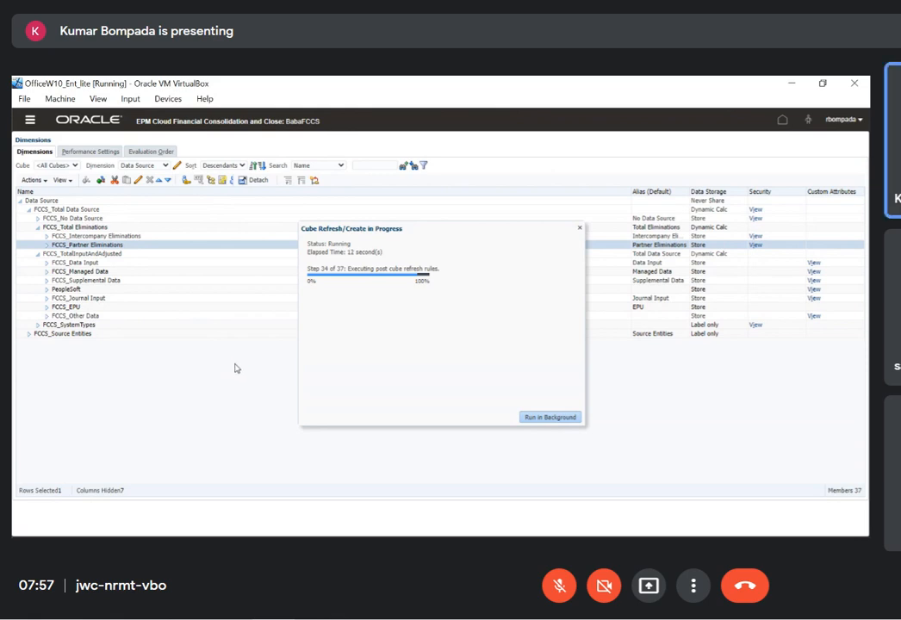
pyautogui.hotkey('alt', 'Tab')
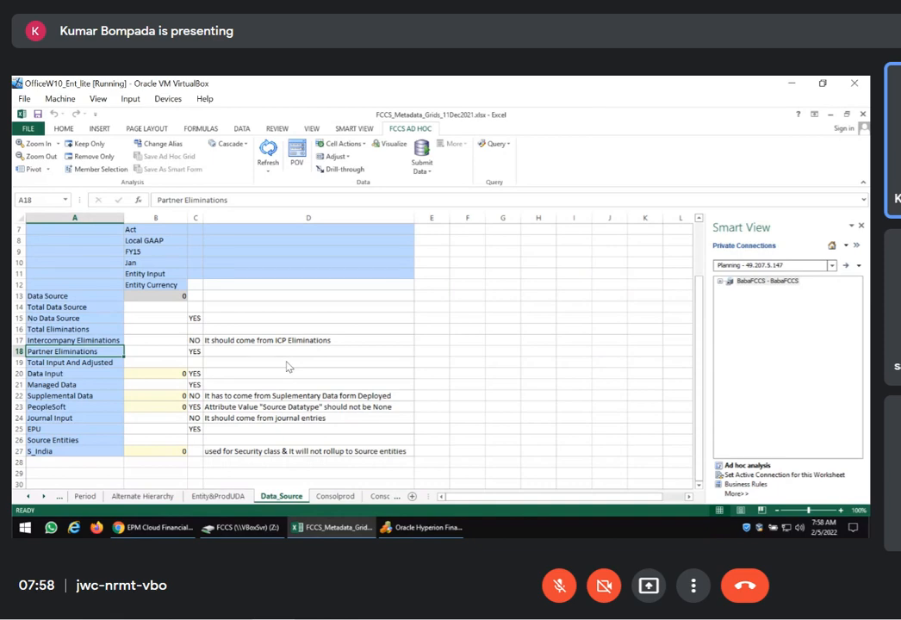
pyautogui.hotkey('alt', 'Tab')
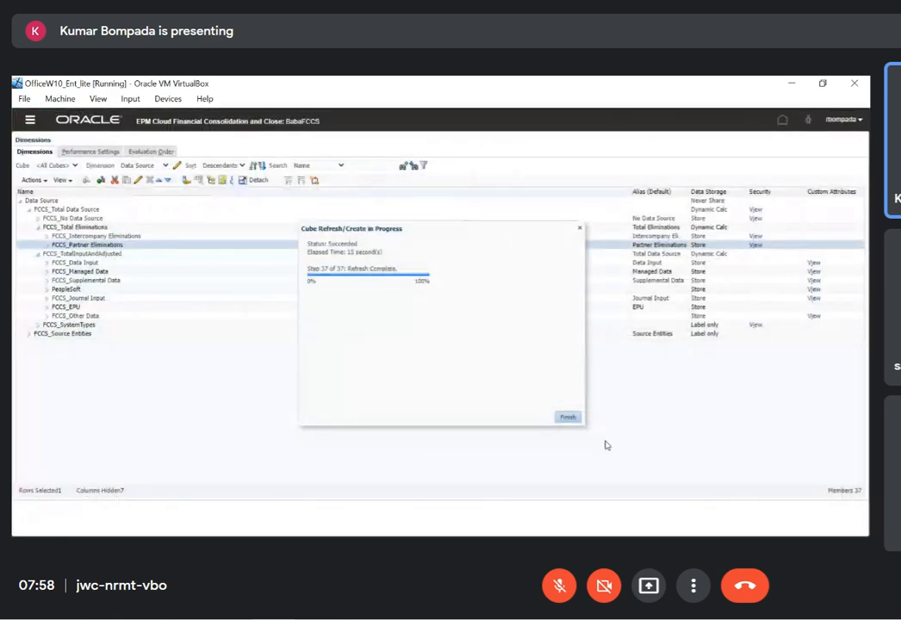
pyautogui.click(566, 418)
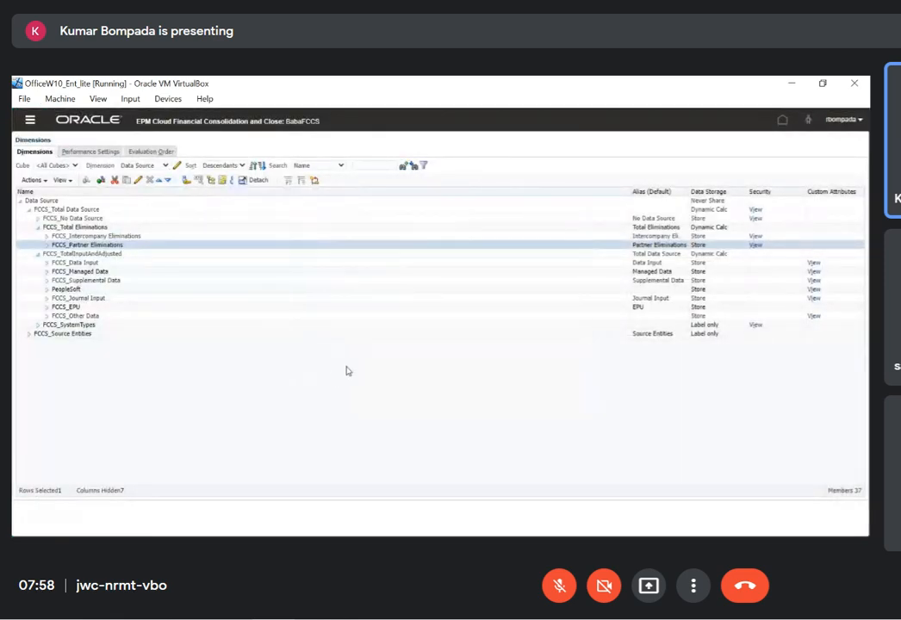
pyautogui.hotkey('alt', 'Tab')
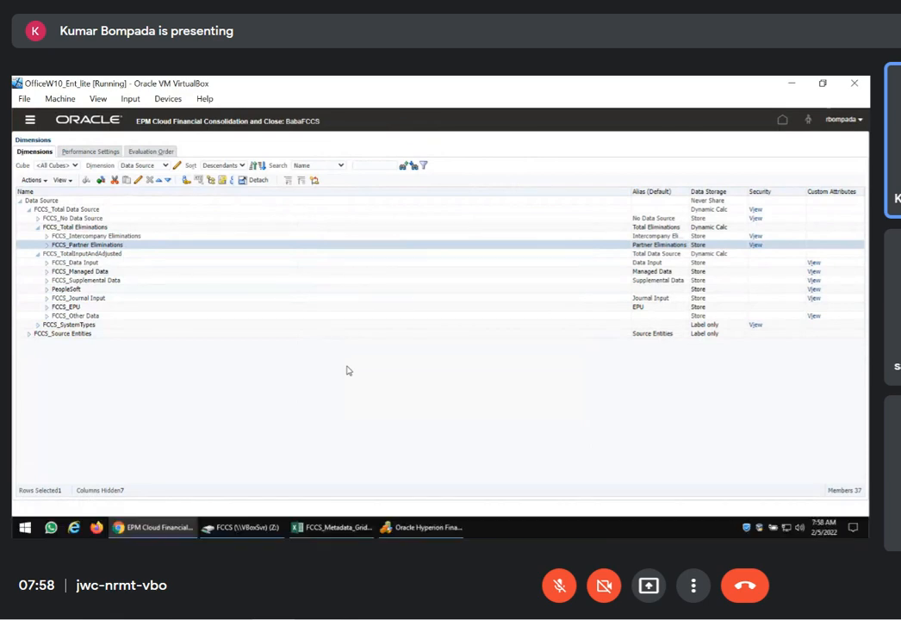
pyautogui.click(268, 155)
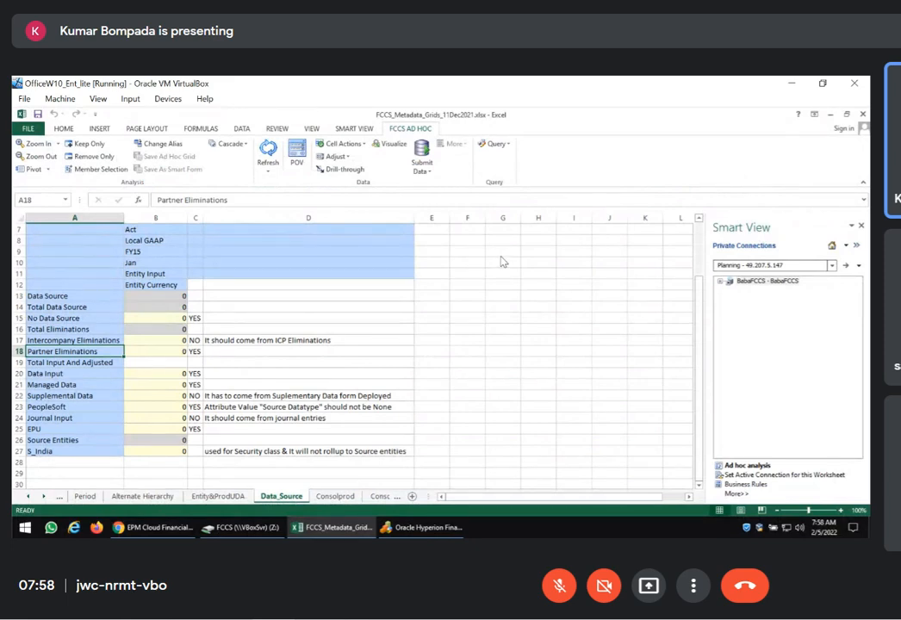
# Copy Total Input And Adjusted from the Excel sheet and save it as the default alias of FCCS_TotalInputAndAdjusted, replacing the existing alias
pyautogui.click(110, 363)
pyautogui.hotkey('ctrl', 'c')
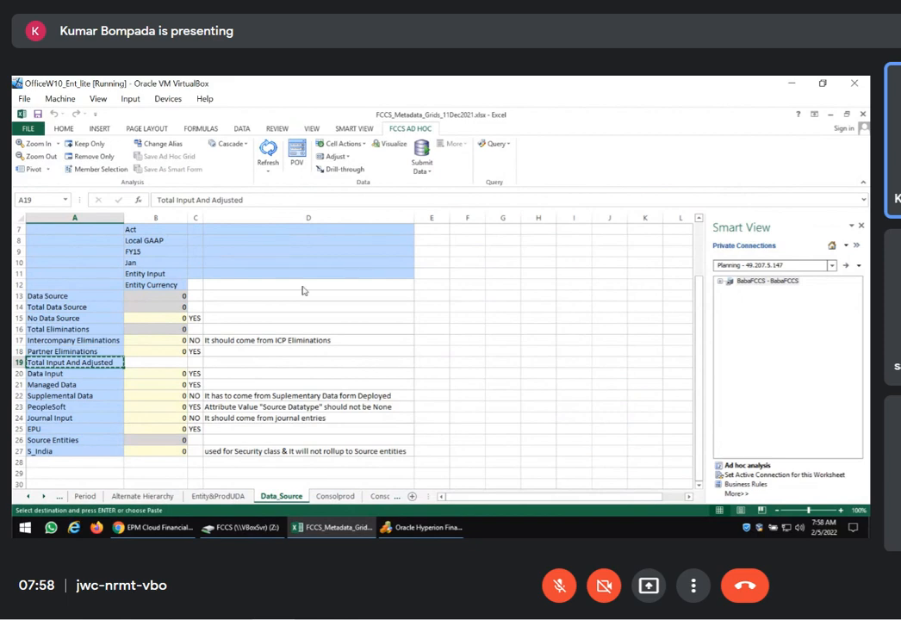
pyautogui.hotkey('alt', 'Tab')
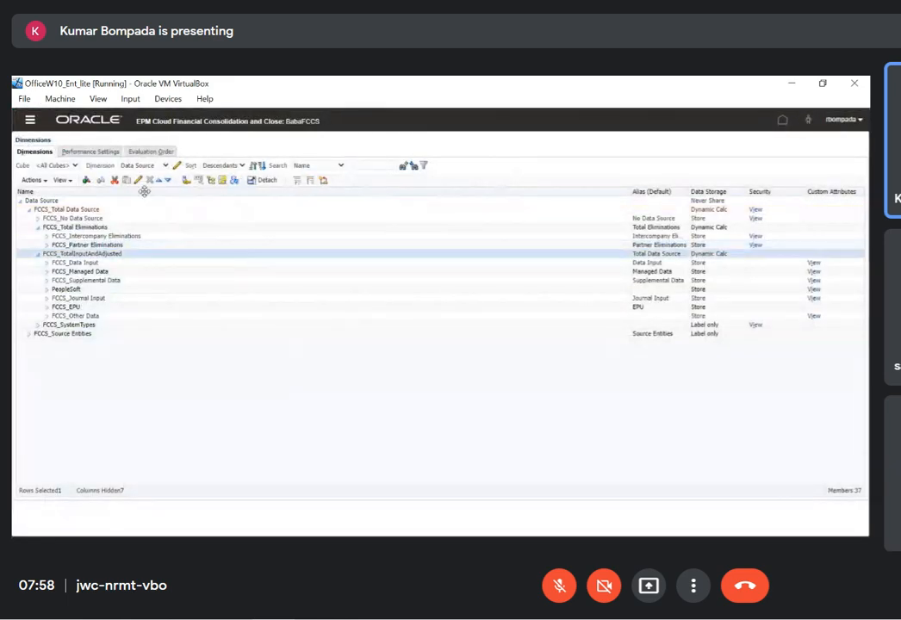
pyautogui.click(138, 183)
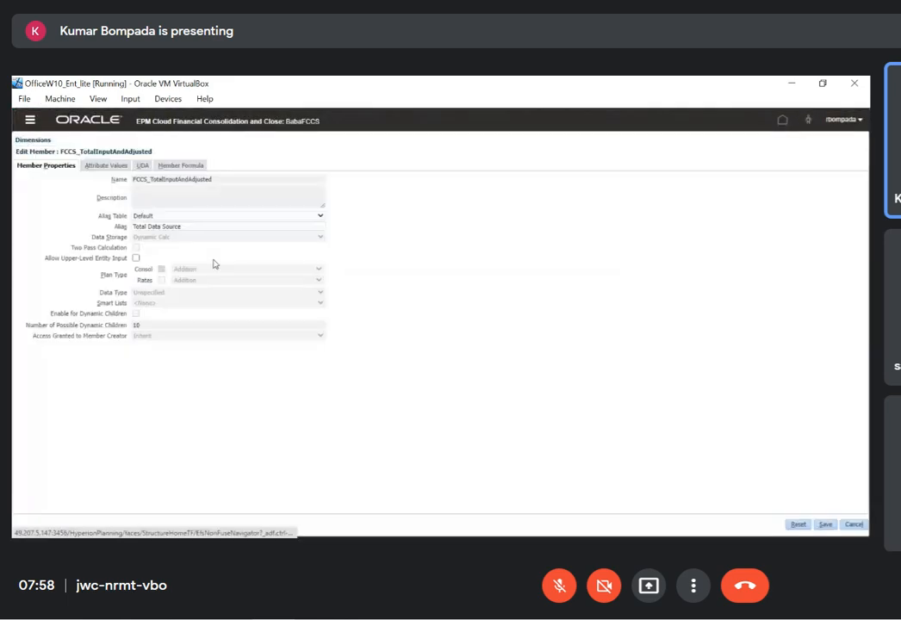
pyautogui.click(190, 227)
pyautogui.hotkey('ctrl', 'a')
pyautogui.hotkey('ctrl', 'v')
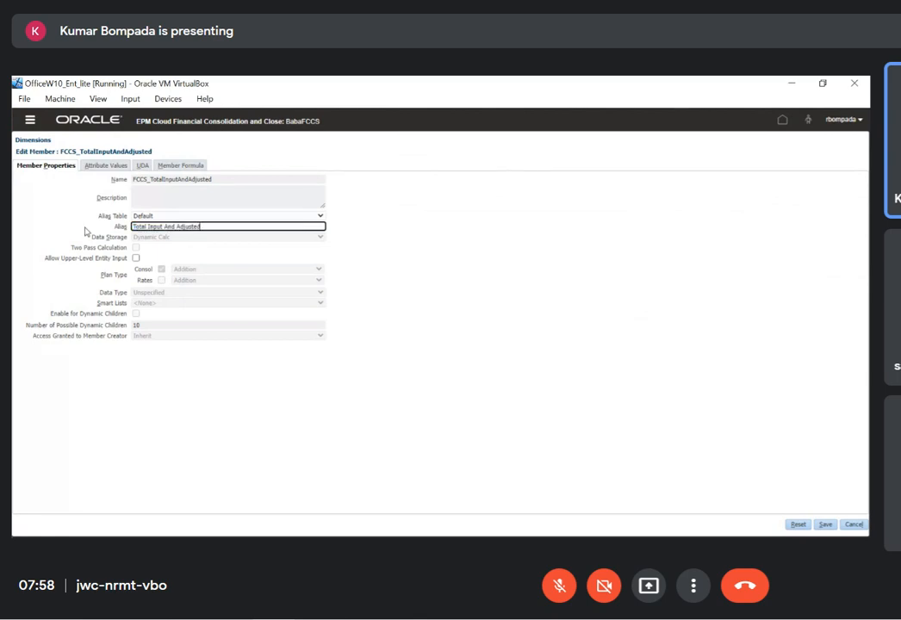
pyautogui.click(825, 525)
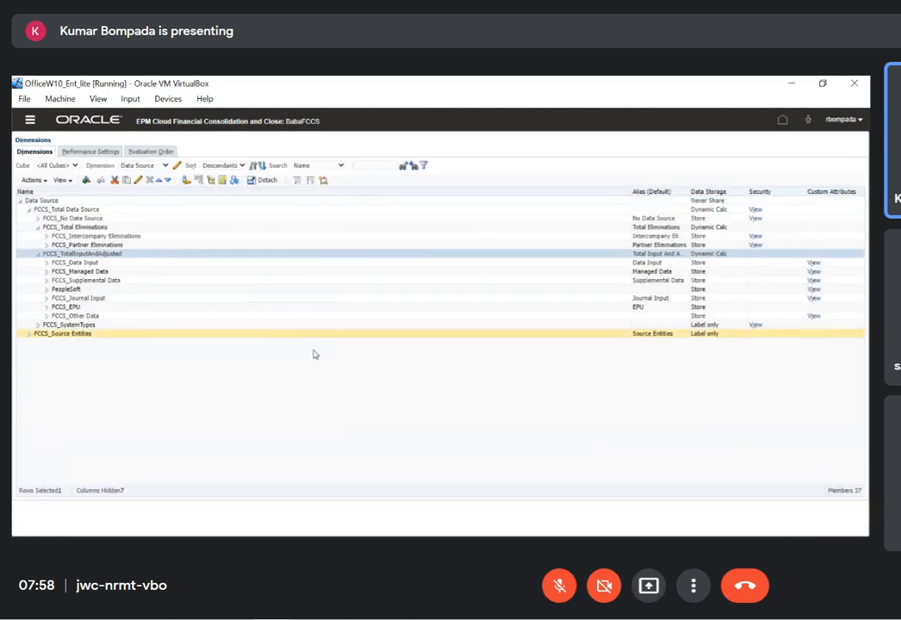
# Copy Total Data Source from the Excel sheet and save it as the default alias of FCCS_Total Data Source in FCCS
pyautogui.hotkey('alt', 'Tab')
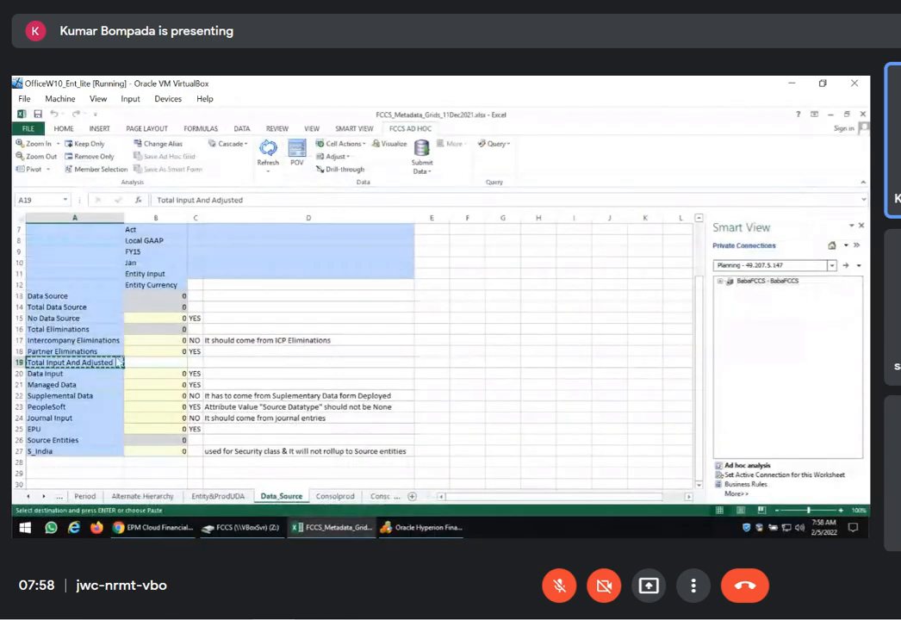
pyautogui.click(73, 306)
pyautogui.hotkey('ctrl', 'c')
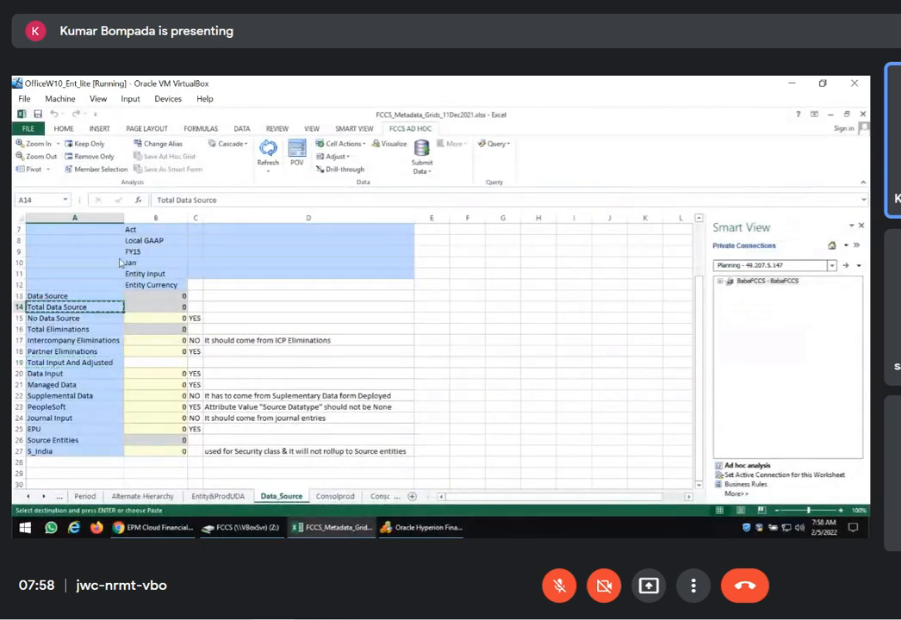
pyautogui.hotkey('alt', 'Tab')
pyautogui.click(87, 209)
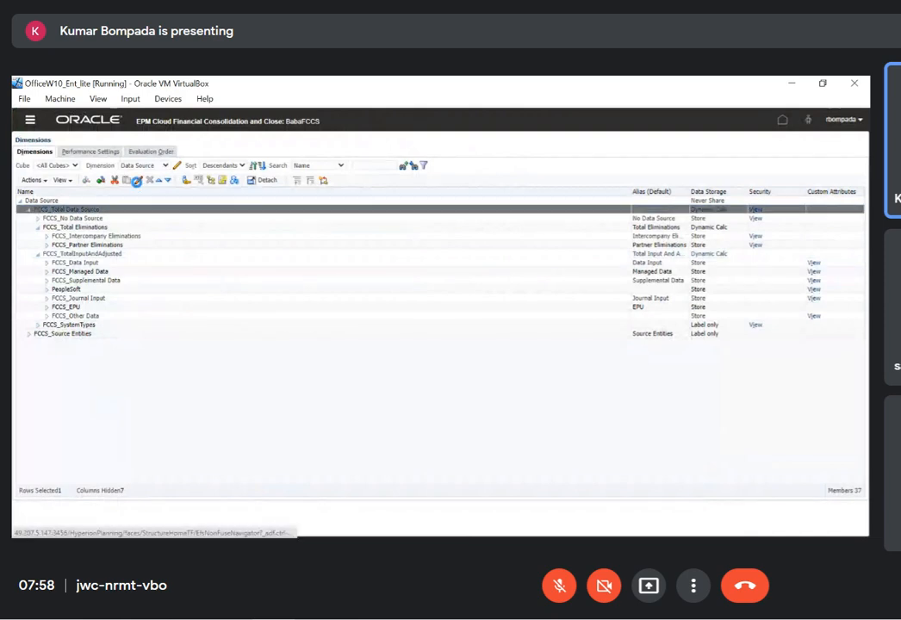
pyautogui.click(136, 181)
pyautogui.click(144, 229)
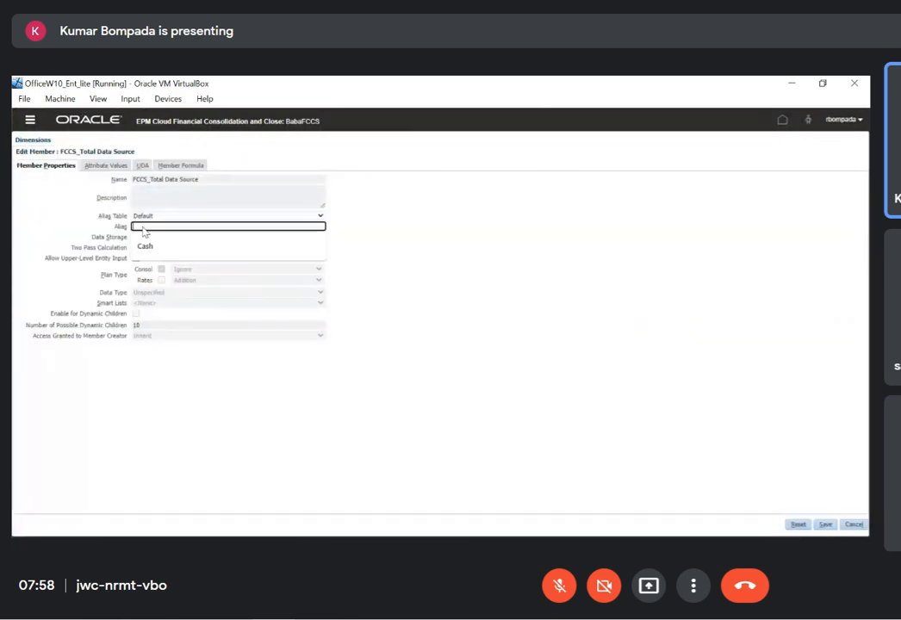
pyautogui.hotkey('ctrl', 'v')
pyautogui.click(825, 525)
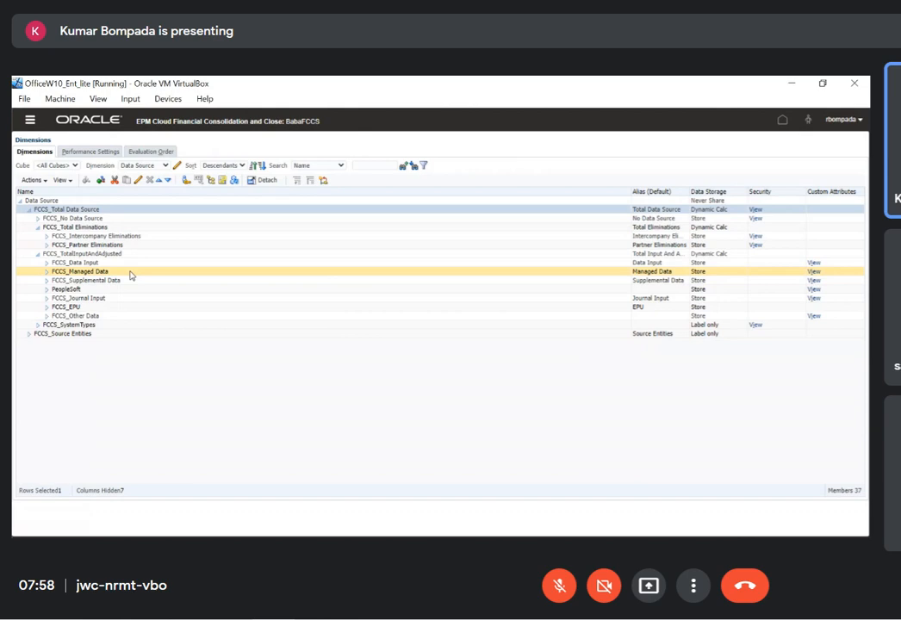
# Refresh the FCCS database to apply the Total Input And Adjusted and Total Data Source aliases
pyautogui.click(32, 179)
pyautogui.click(39, 336)
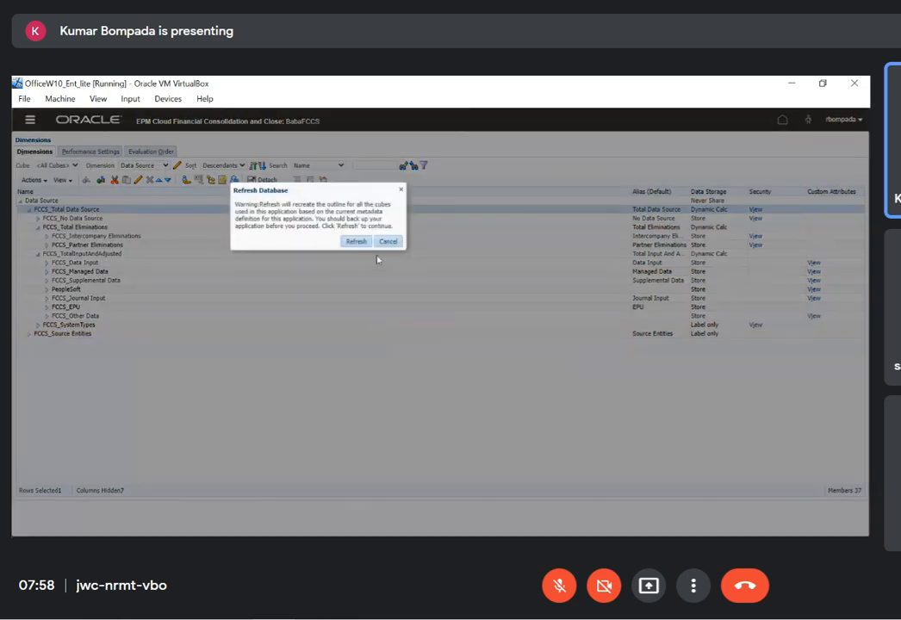
pyautogui.click(354, 242)
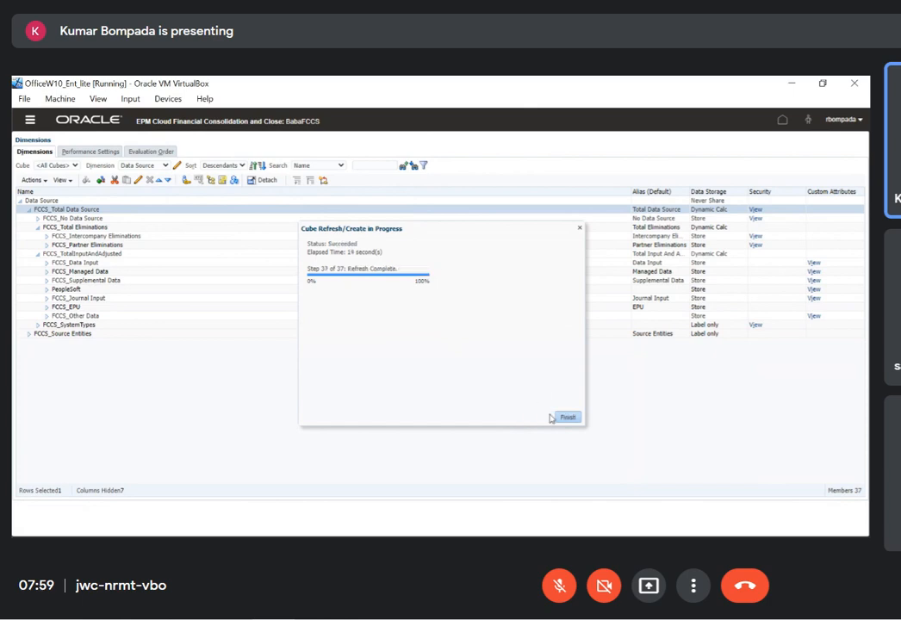
pyautogui.click(568, 417)
# Start ad hoc analysis on the Data_Source sheet in Excel with the Consol plan type and select the Data Input value cell
pyautogui.hotkey('alt', 'Tab')
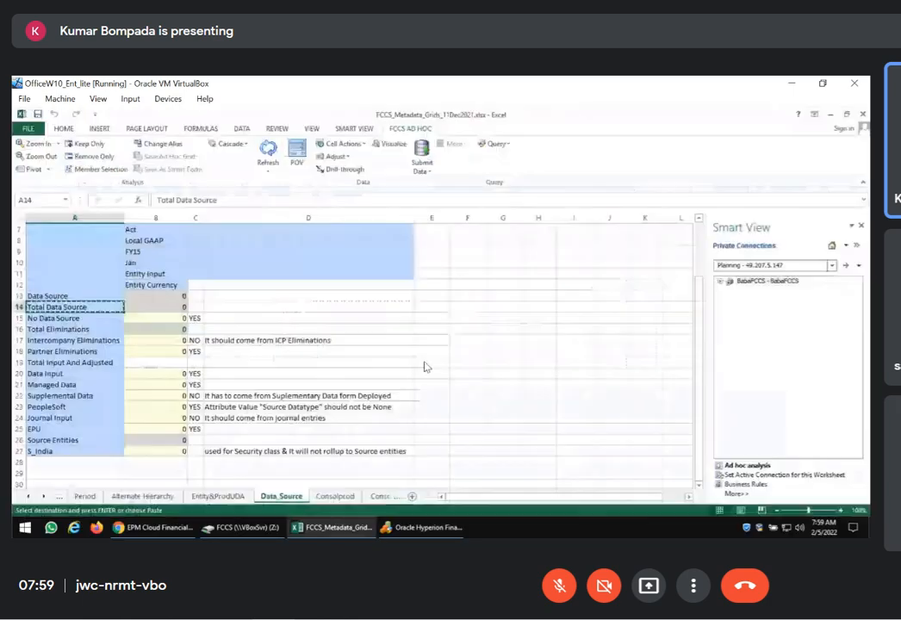
pyautogui.click(748, 466)
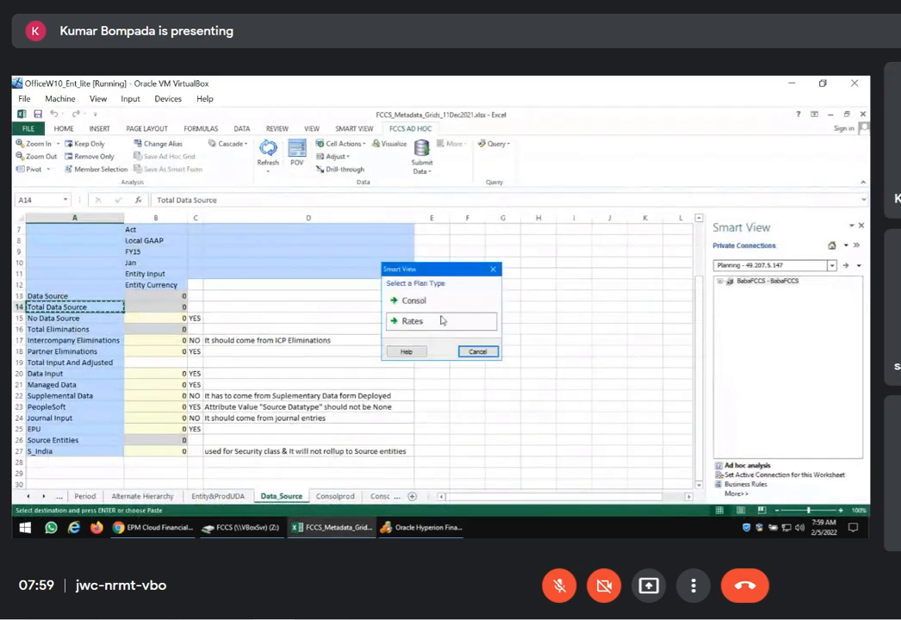
pyautogui.click(411, 300)
pyautogui.click(446, 345)
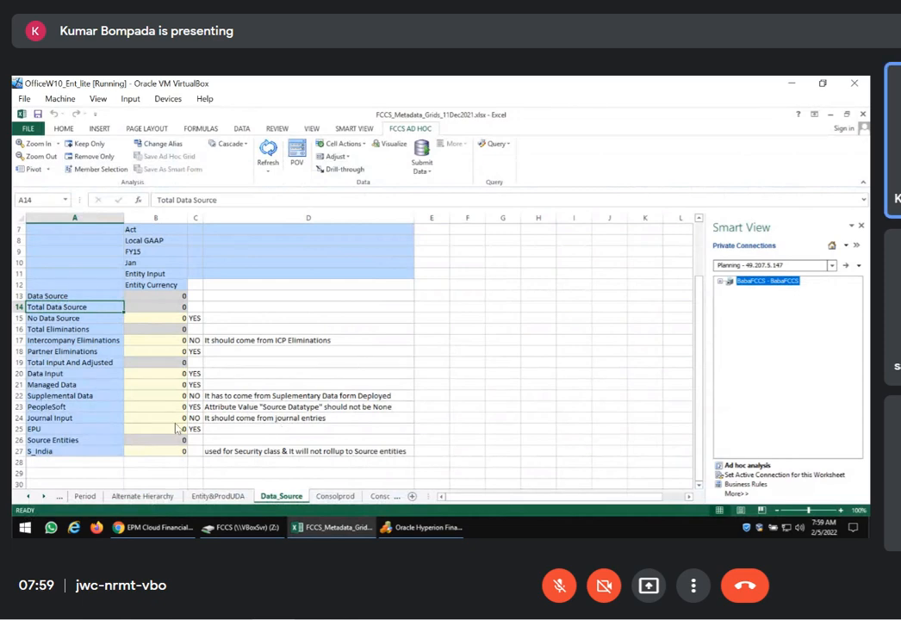
pyautogui.click(154, 373)
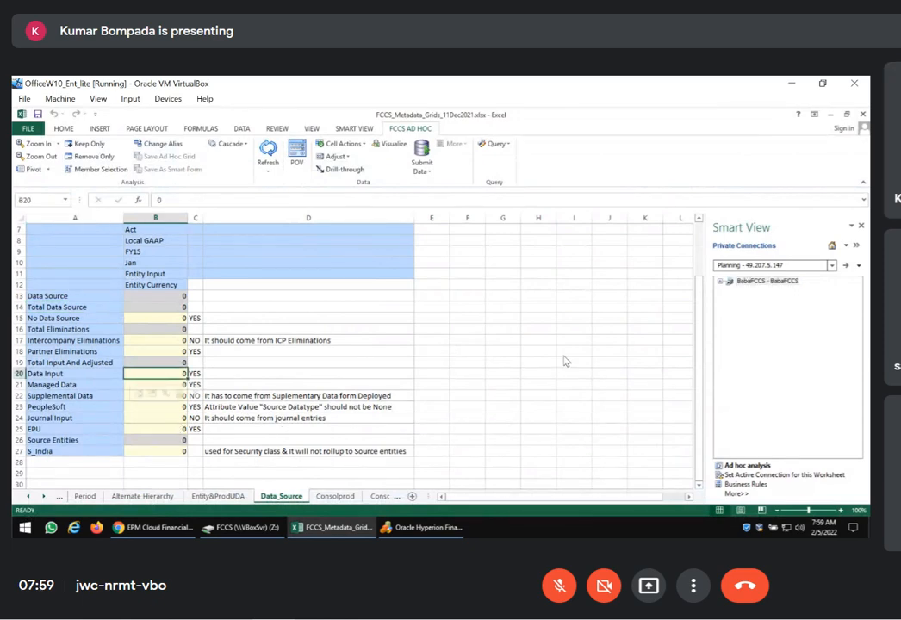
# Try to submit 100 for Intercompany Eliminations in the Data_Source grid and select its explanatory comment
pyautogui.press('Up')
pyautogui.press('Up')
pyautogui.press('Up')
pyautogui.press('Up')
pyautogui.press('Up')
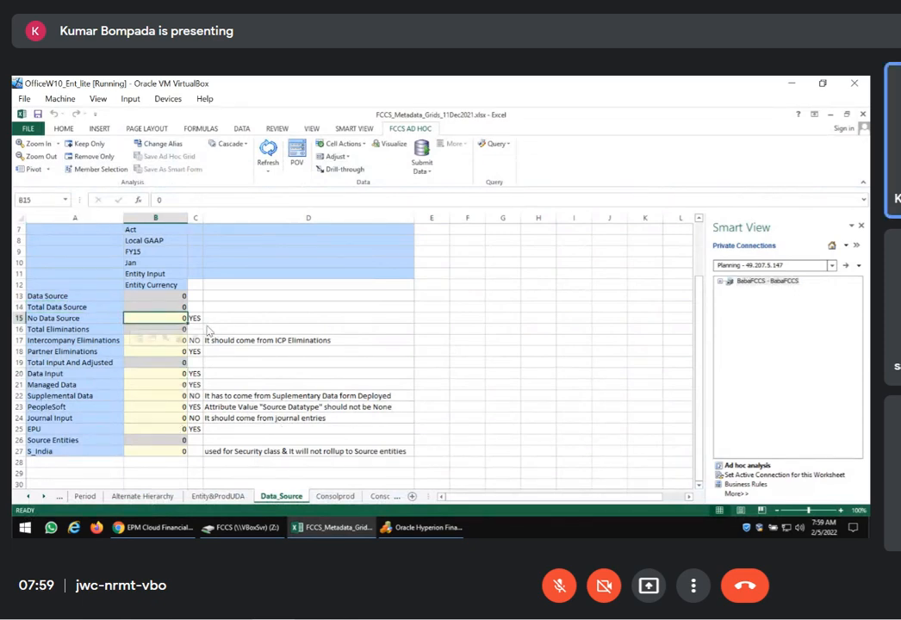
pyautogui.click(502, 340)
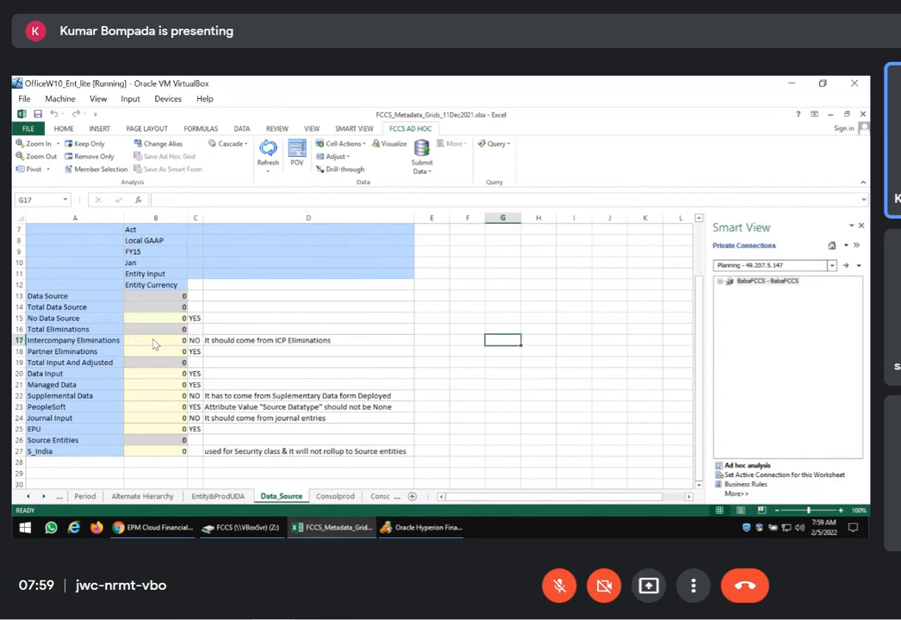
pyautogui.click(151, 344)
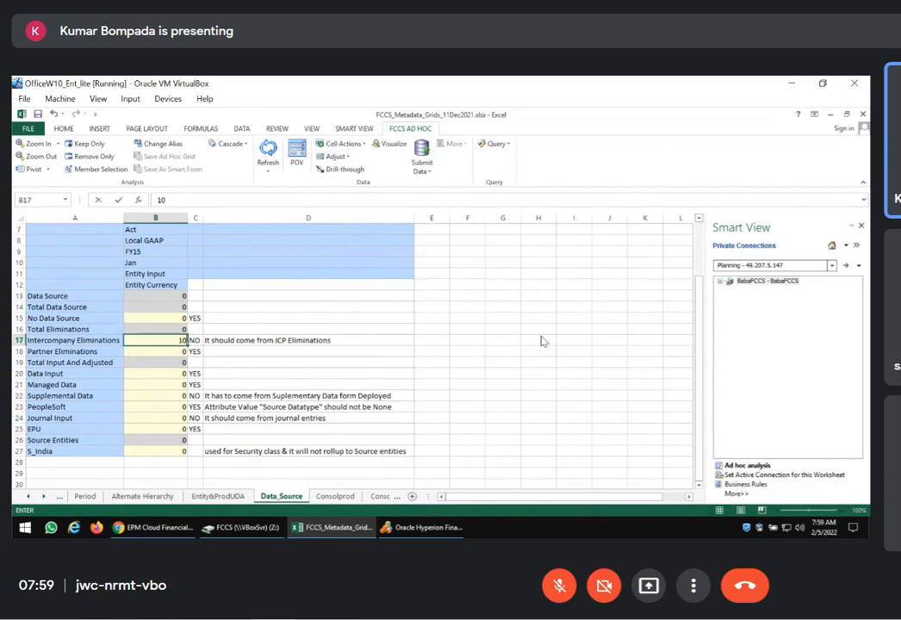
pyautogui.write('100')
pyautogui.press('Return')
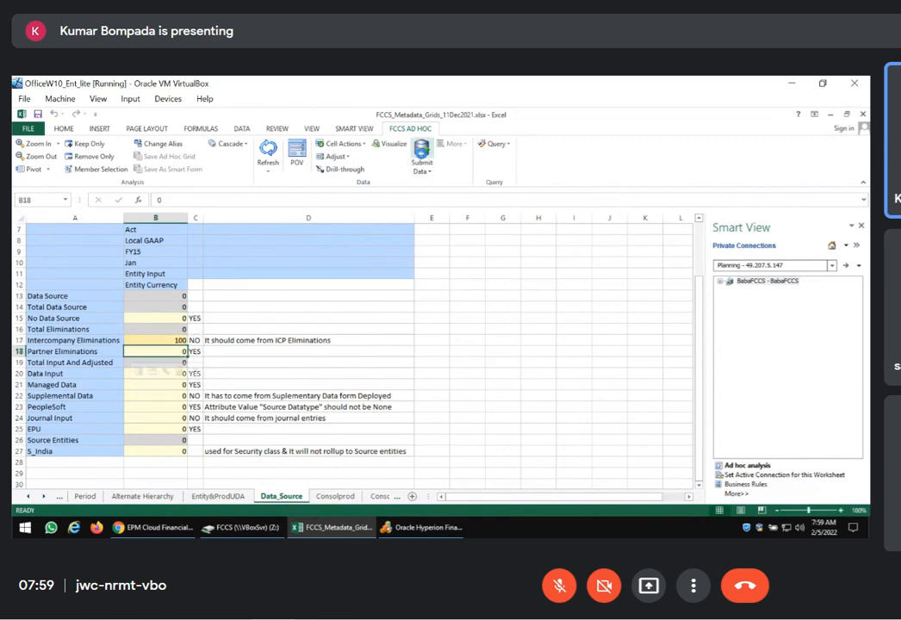
pyautogui.click(422, 153)
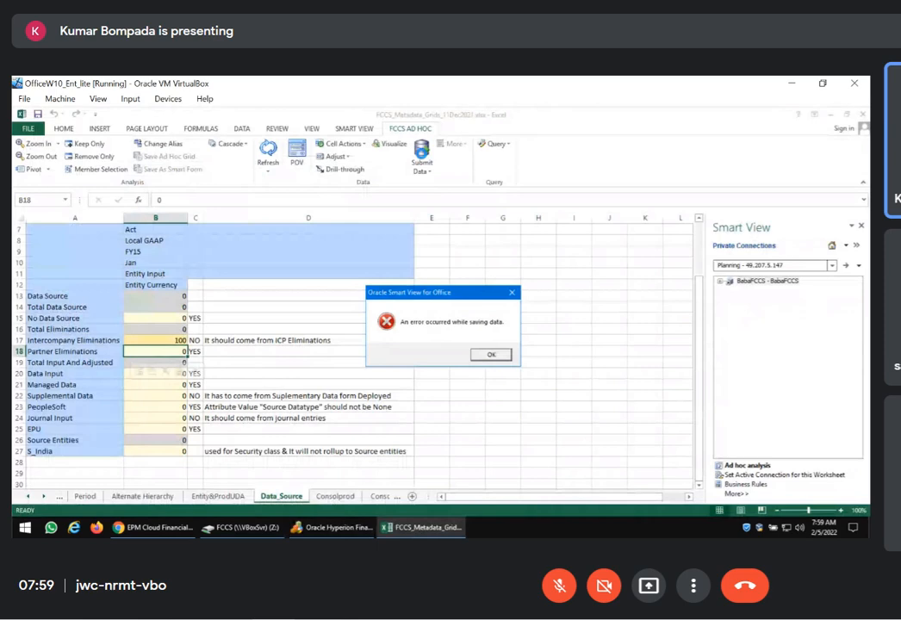
pyautogui.click(489, 354)
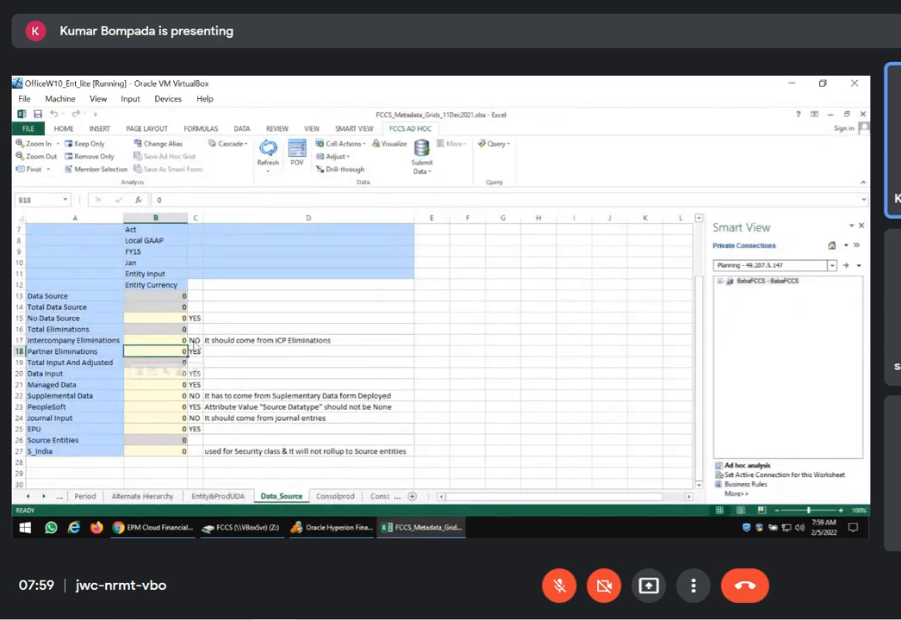
pyautogui.click(339, 342)
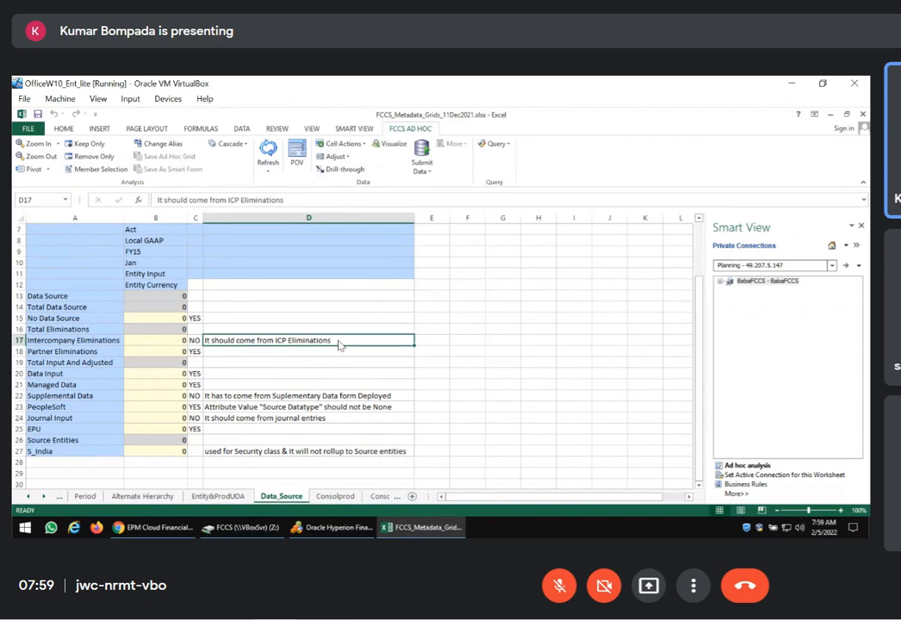
# Try to submit 200 for Supplemental Data, dismiss the message and refresh the grid
pyautogui.click(164, 398)
pyautogui.write('200')
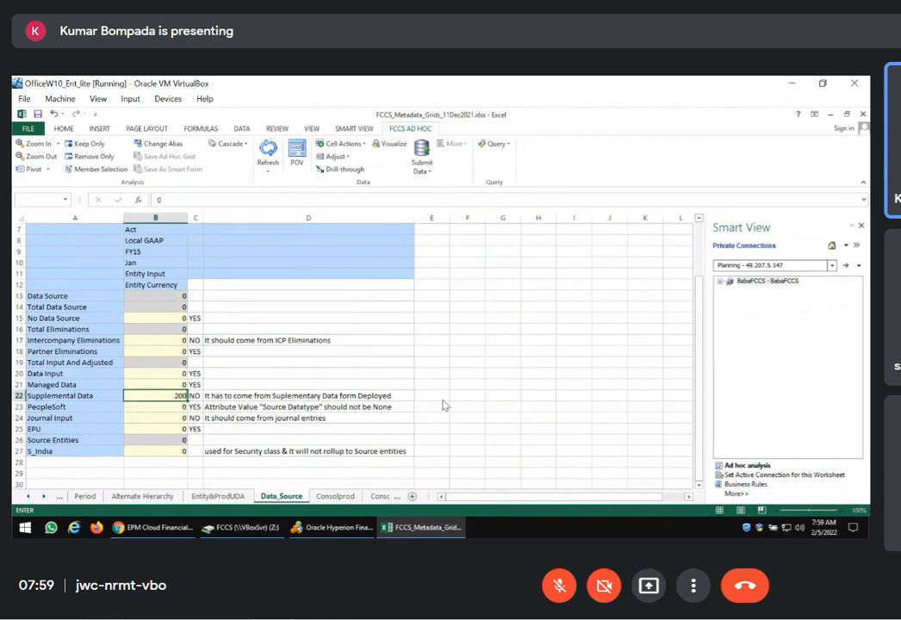
pyautogui.press('Return')
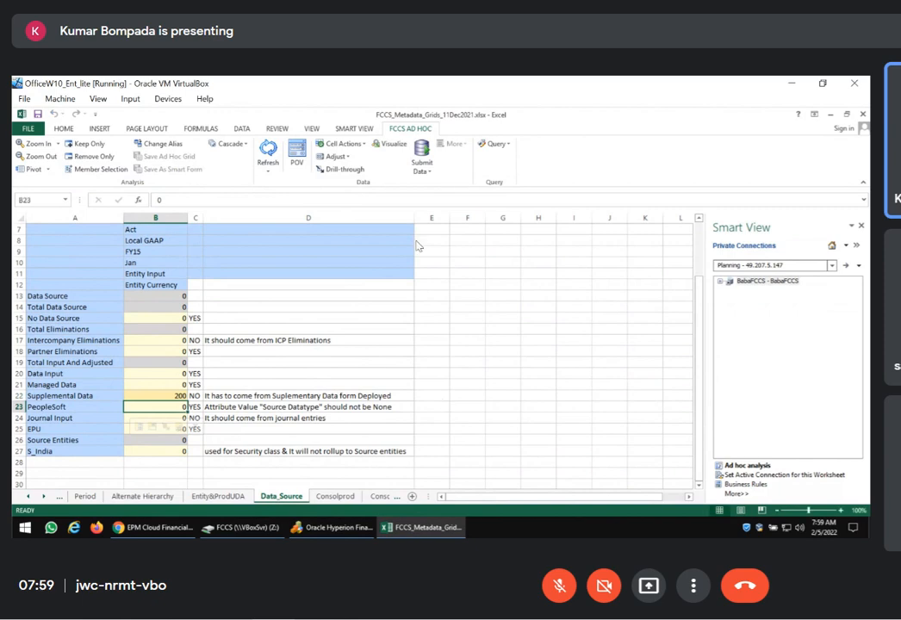
pyautogui.click(421, 155)
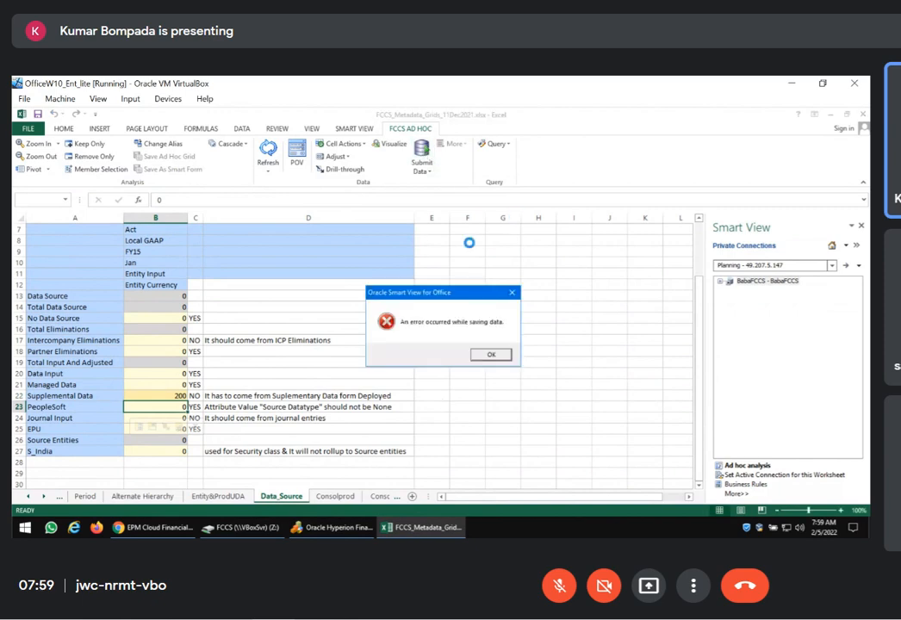
pyautogui.click(491, 355)
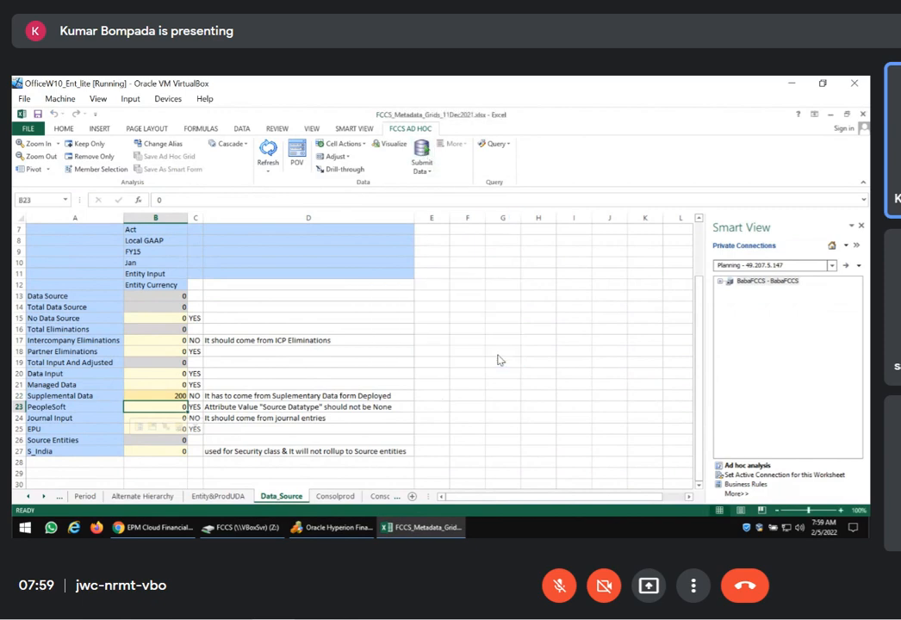
pyautogui.click(267, 150)
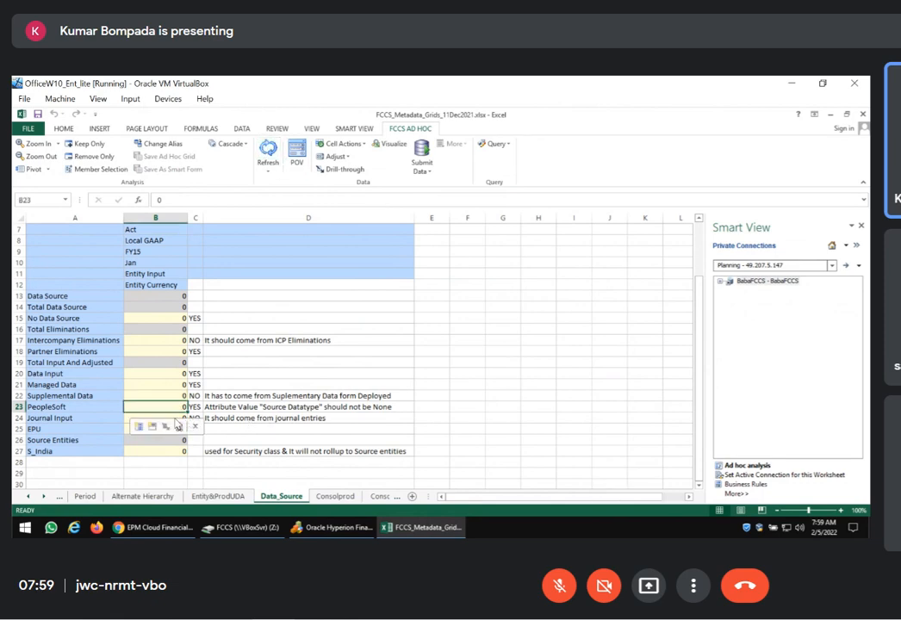
# Try to submit 300 for Journal Input and dismiss the message
pyautogui.press('Down')
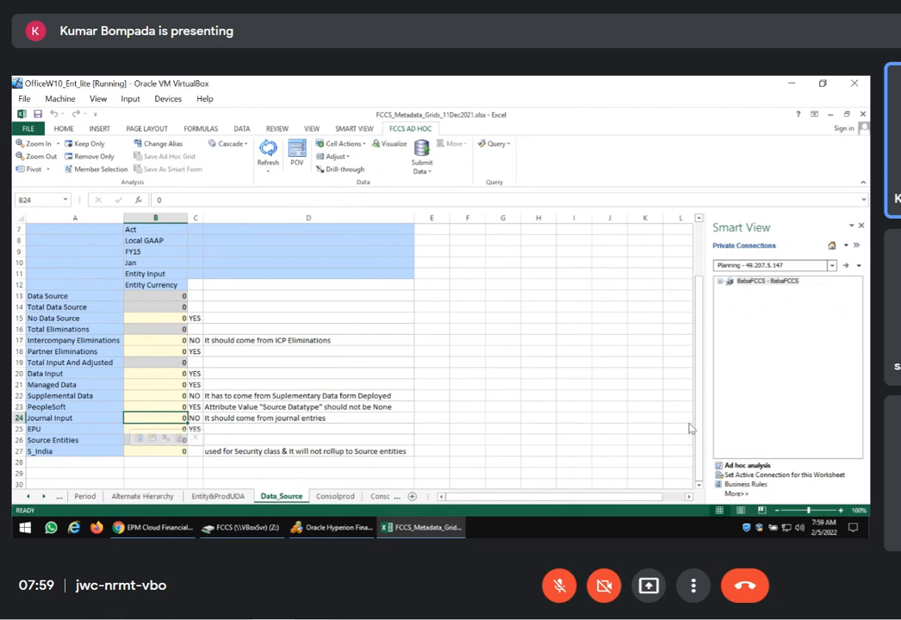
pyautogui.write('300')
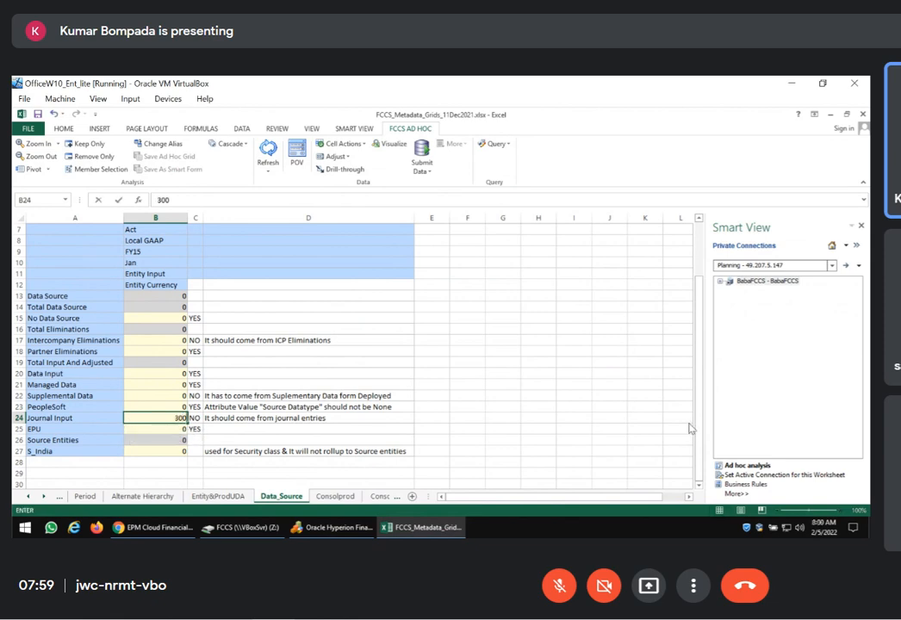
pyautogui.press('Return')
pyautogui.click(421, 151)
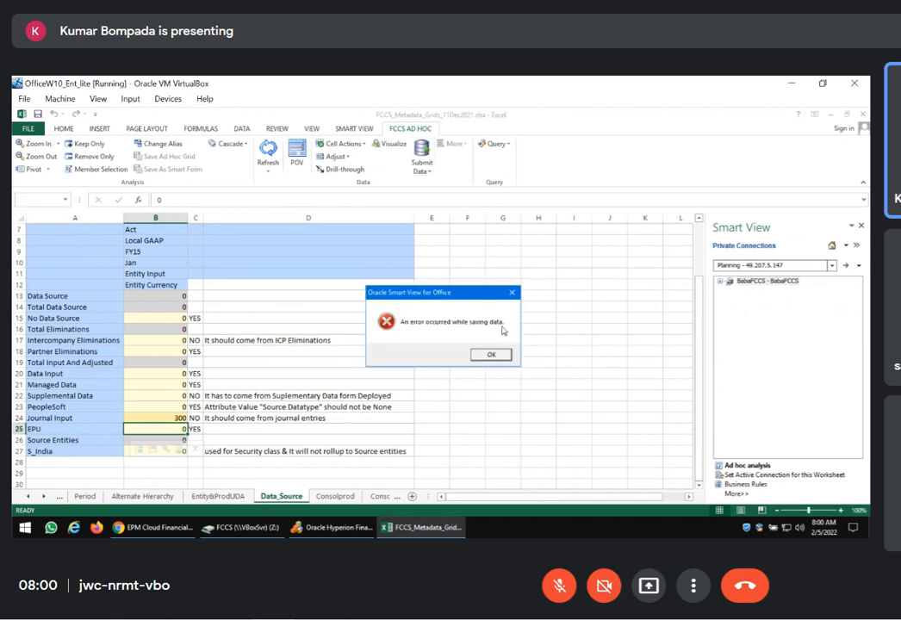
pyautogui.click(489, 356)
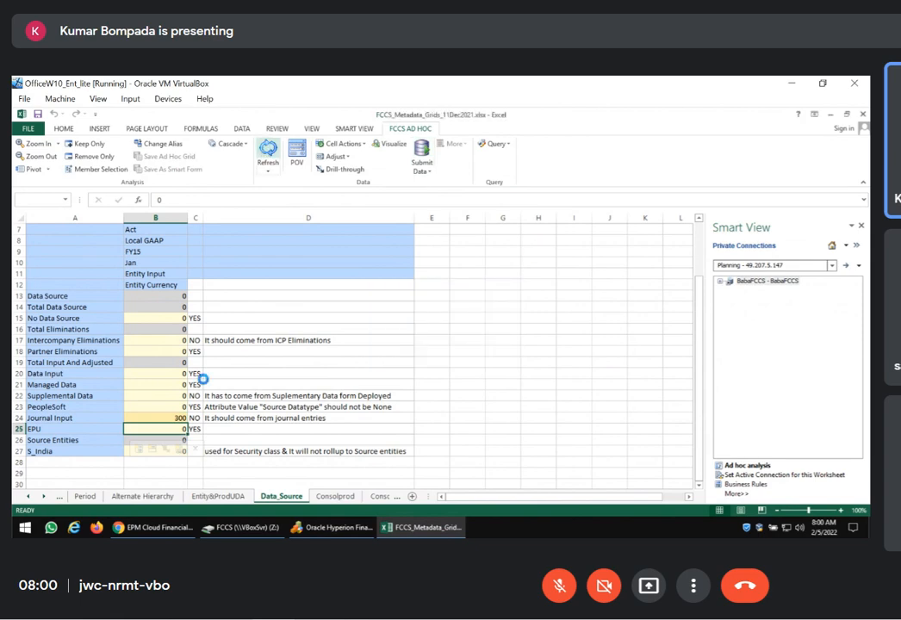
pyautogui.click(585, 364)
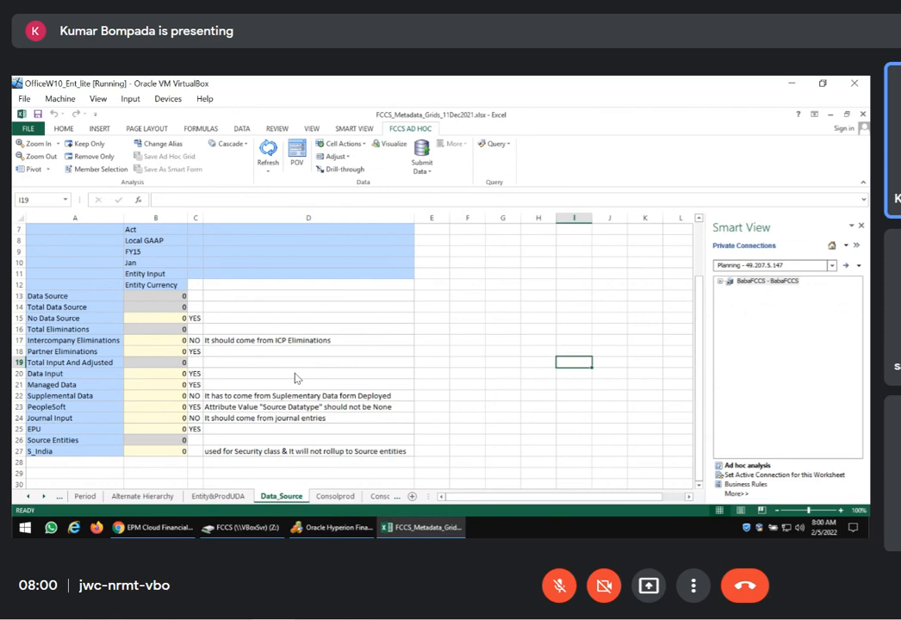
pyautogui.scroll(2, 276, 372)
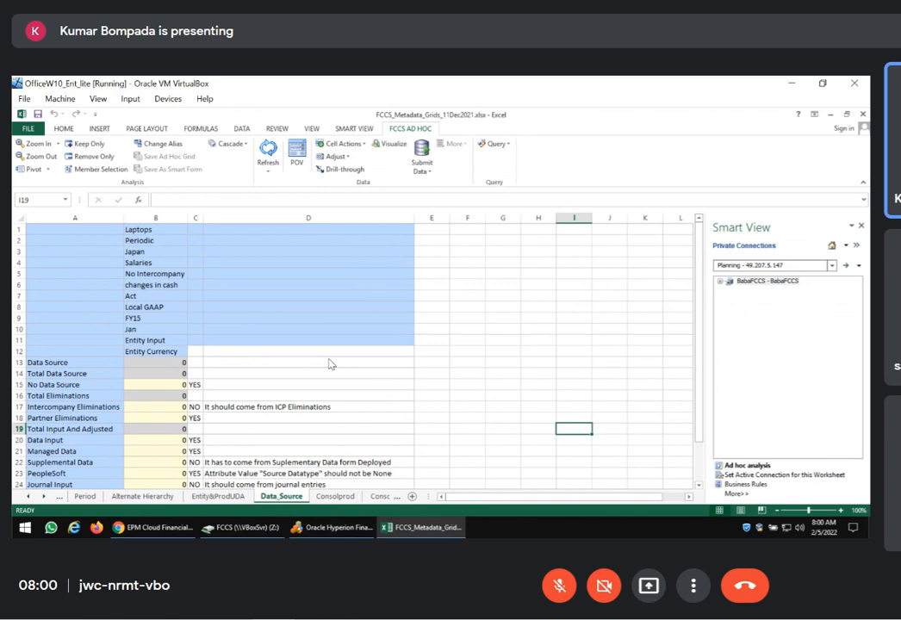
pyautogui.scroll(-2, 332, 364)
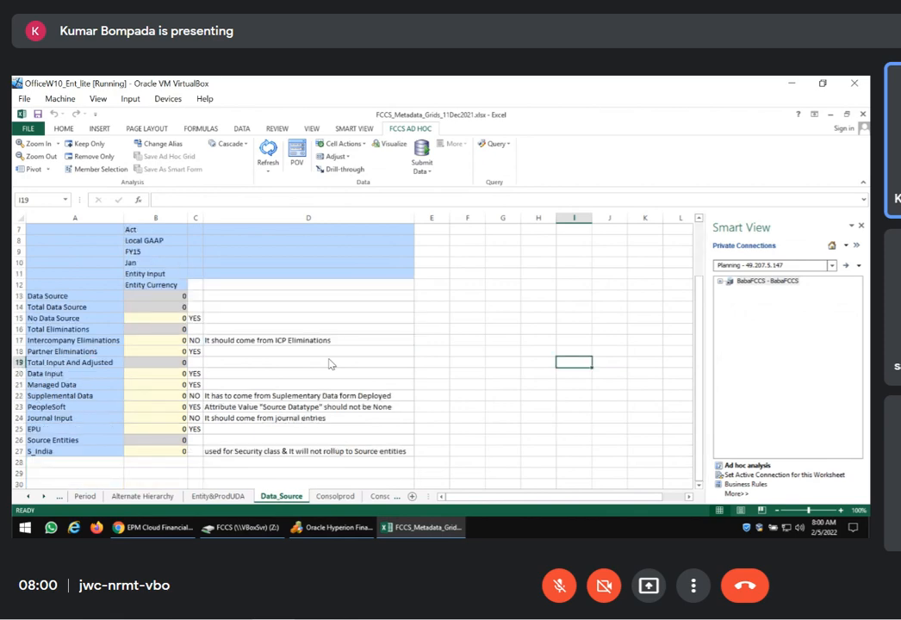
# Switch to Oracle Hyperion Financial Management and display the Datatype metadata members
pyautogui.click(297, 526)
pyautogui.click(258, 167)
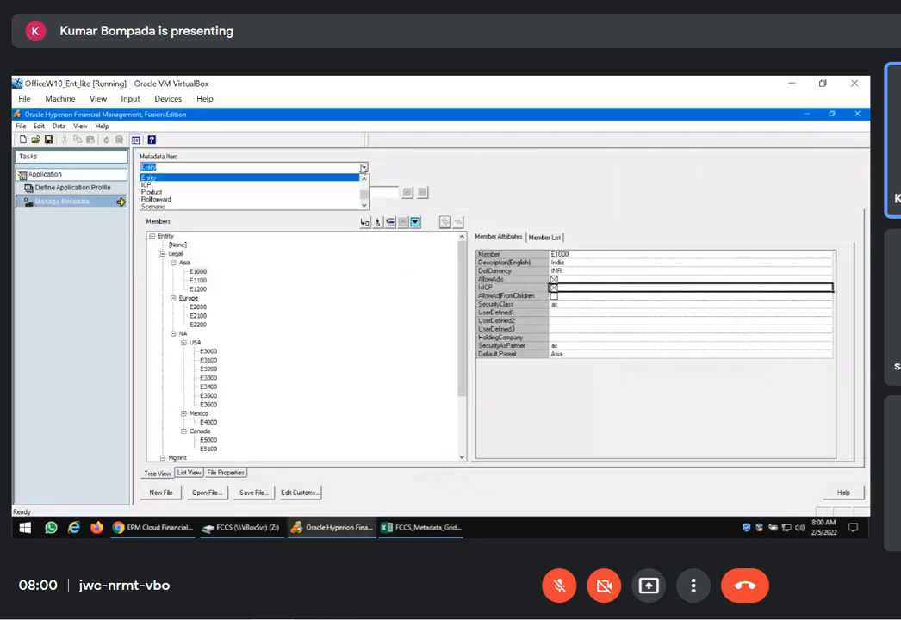
pyautogui.scroll(2, 198, 191)
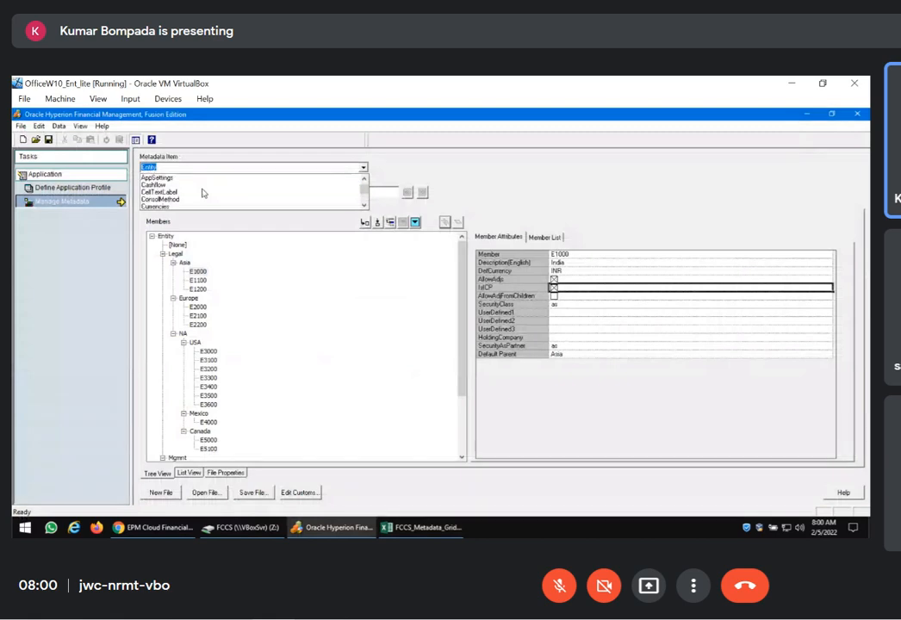
pyautogui.scroll(-2, 188, 198)
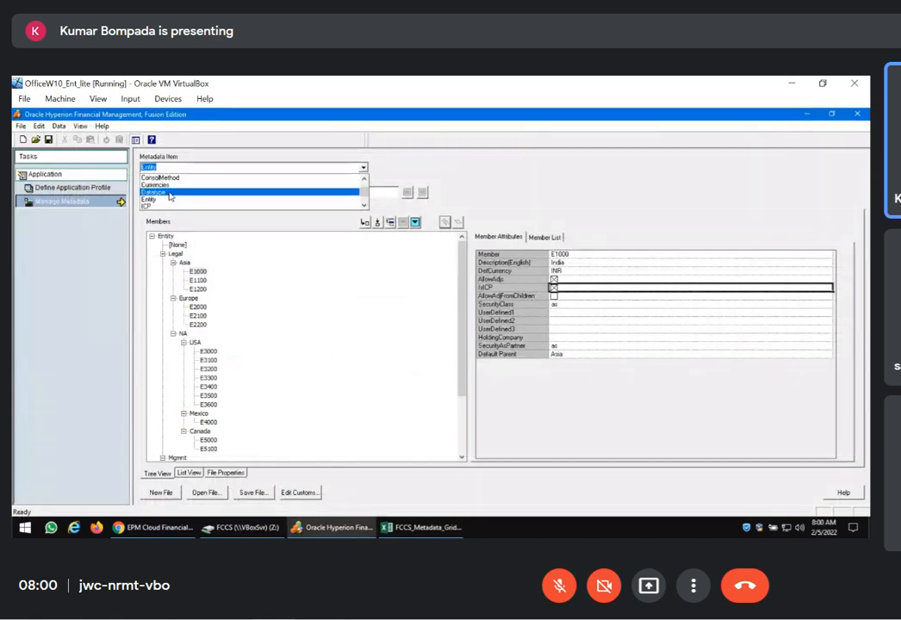
pyautogui.click(176, 192)
# Expand TotC4 and GAAP in the Datatype hierarchy and view the attributes of the FDMEE, JOURNAL and FORM members
pyautogui.doubleClick(175, 253)
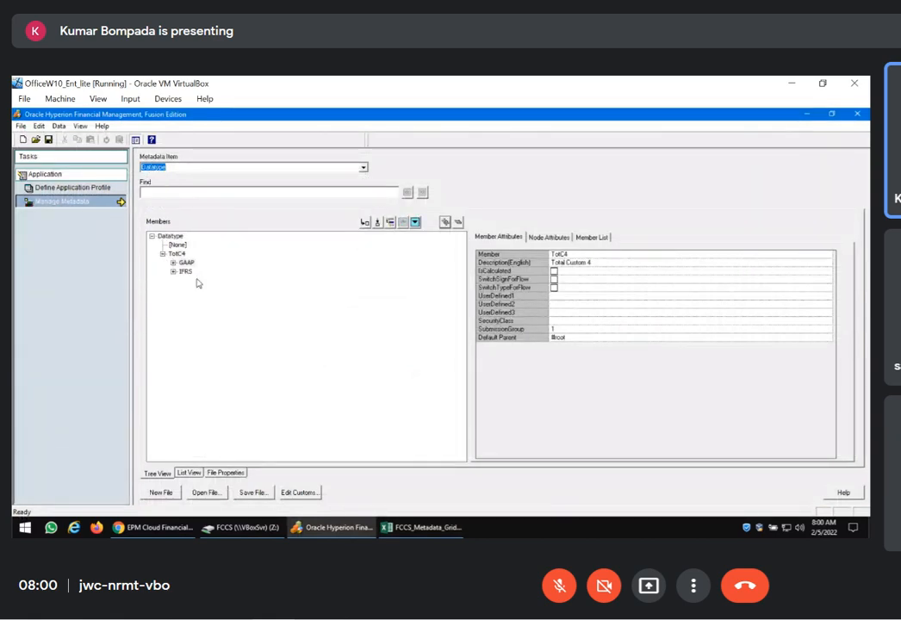
pyautogui.doubleClick(185, 262)
pyautogui.click(198, 289)
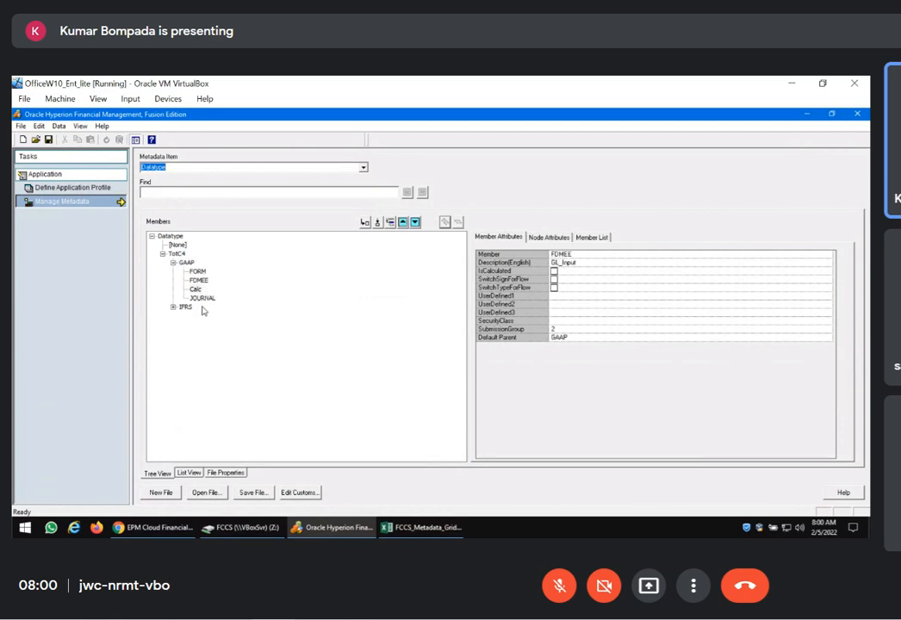
pyautogui.click(203, 298)
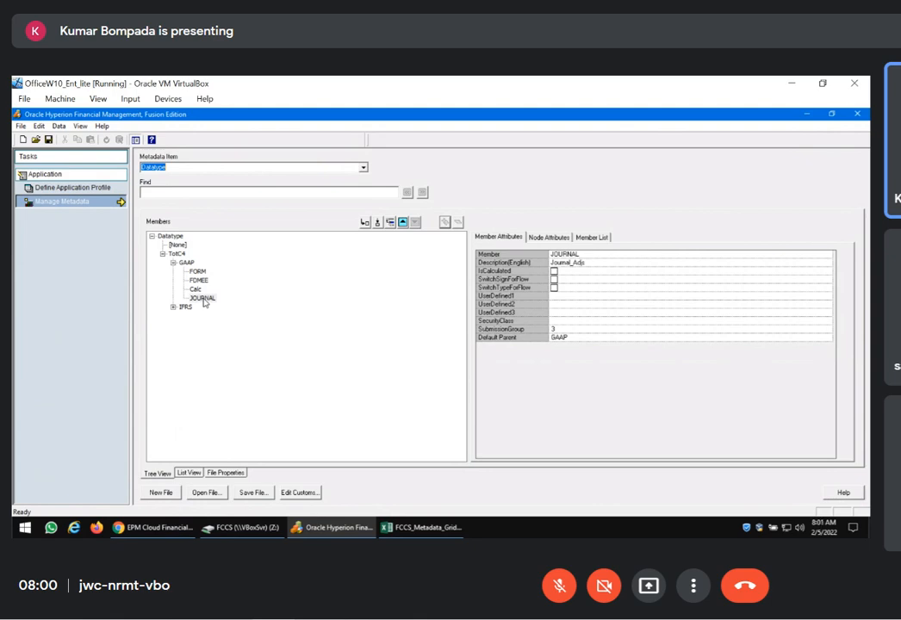
pyautogui.click(199, 273)
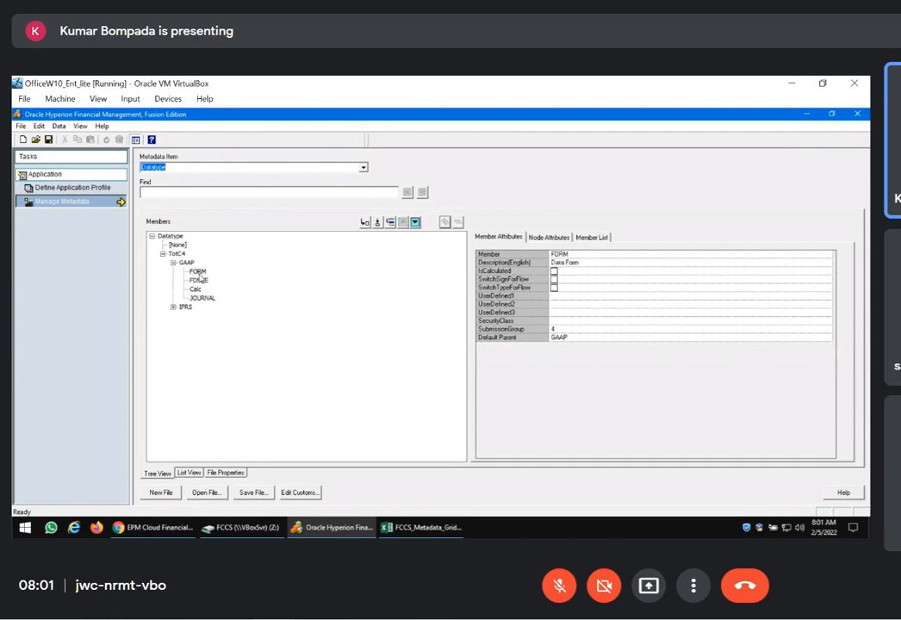
# Switch to the FCCS Dimensions page in the browser and display the Scenario dimension
pyautogui.click(155, 527)
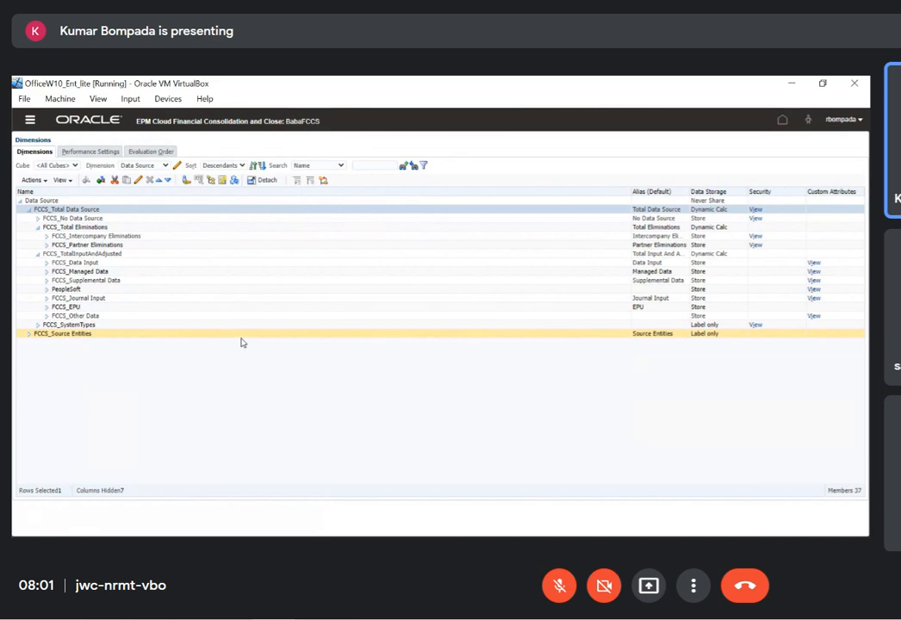
pyautogui.click(165, 165)
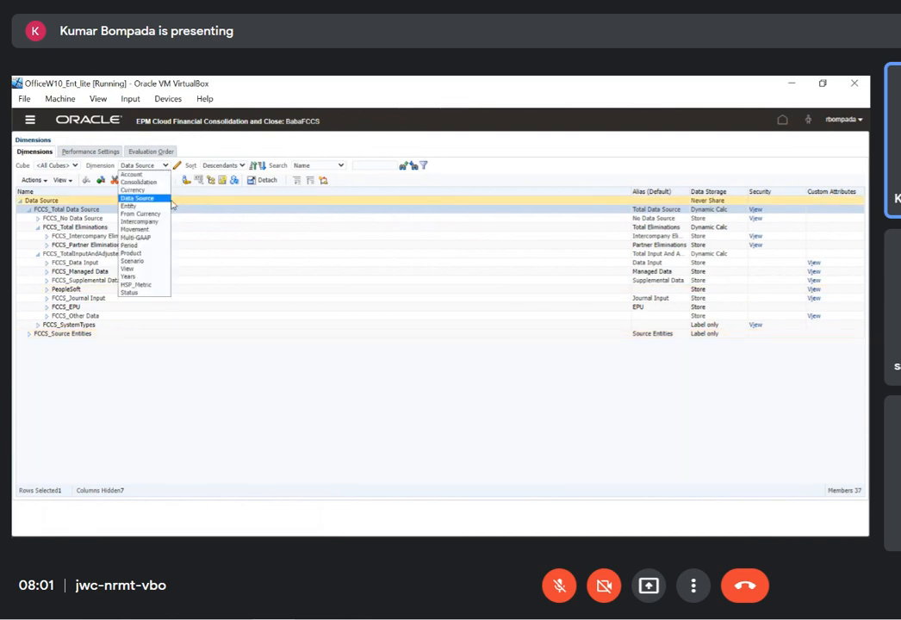
pyautogui.click(132, 261)
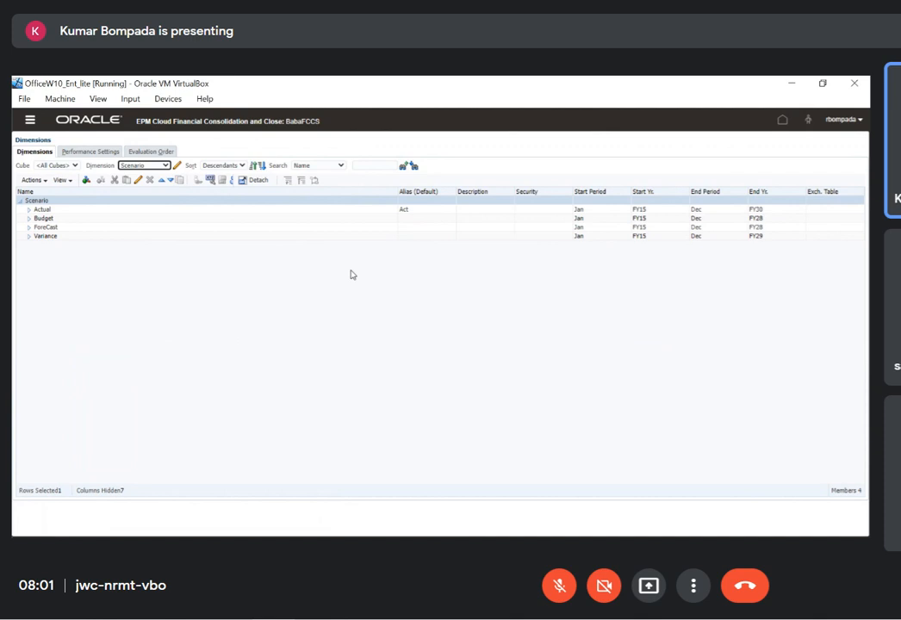
# View the member properties of the Actual scenario and close them without saving
pyautogui.click(54, 210)
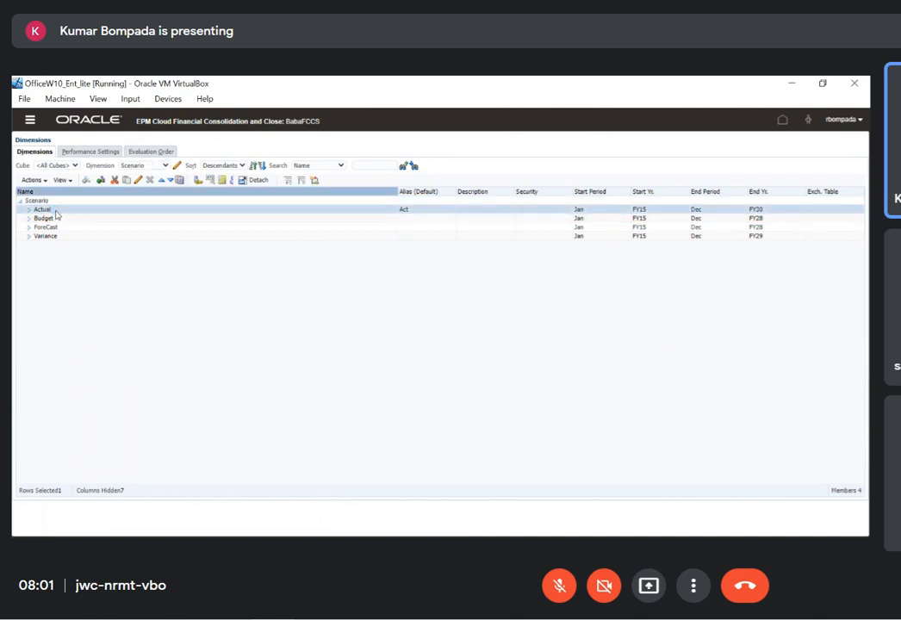
pyautogui.click(99, 200)
pyautogui.click(150, 181)
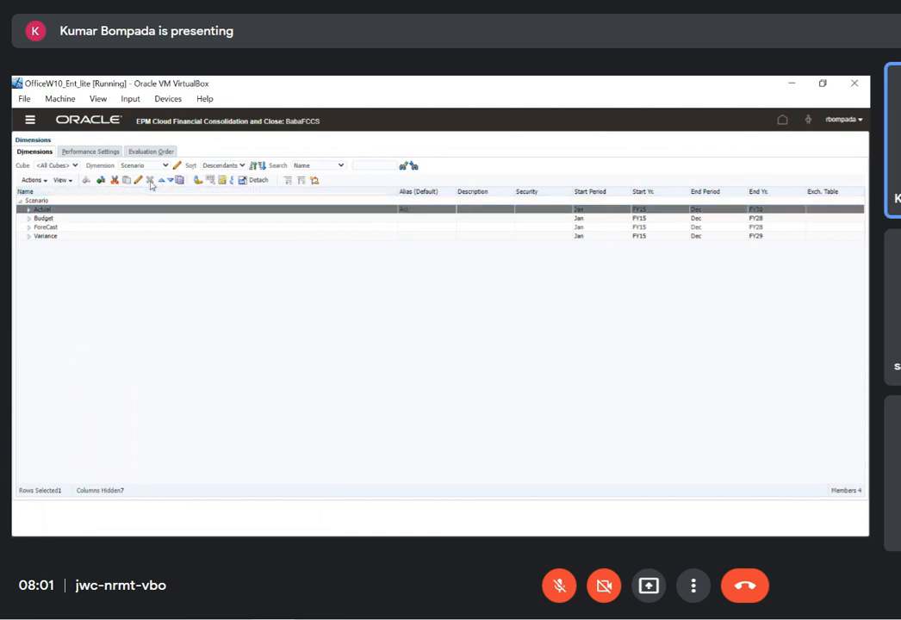
pyautogui.click(72, 211)
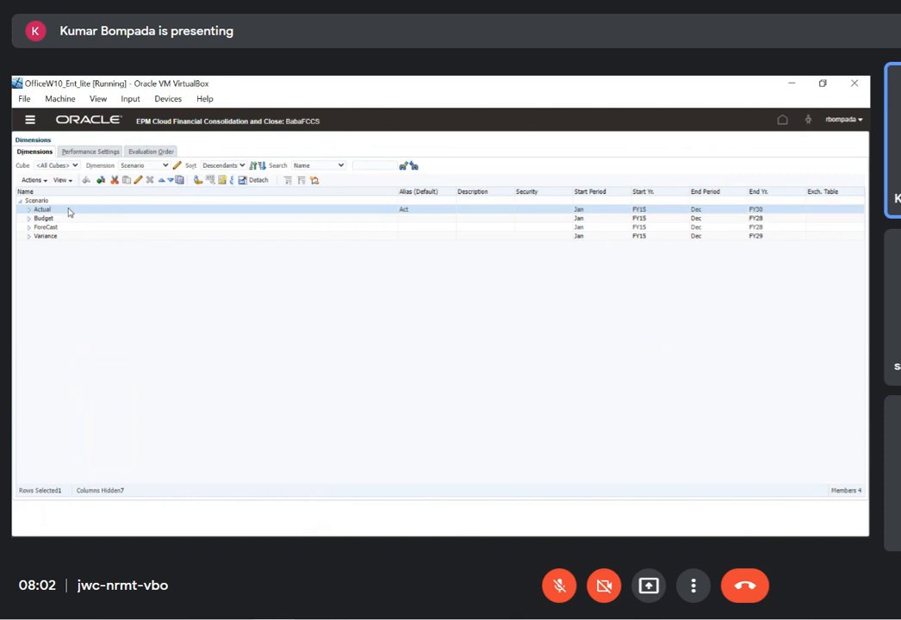
pyautogui.doubleClick(69, 211)
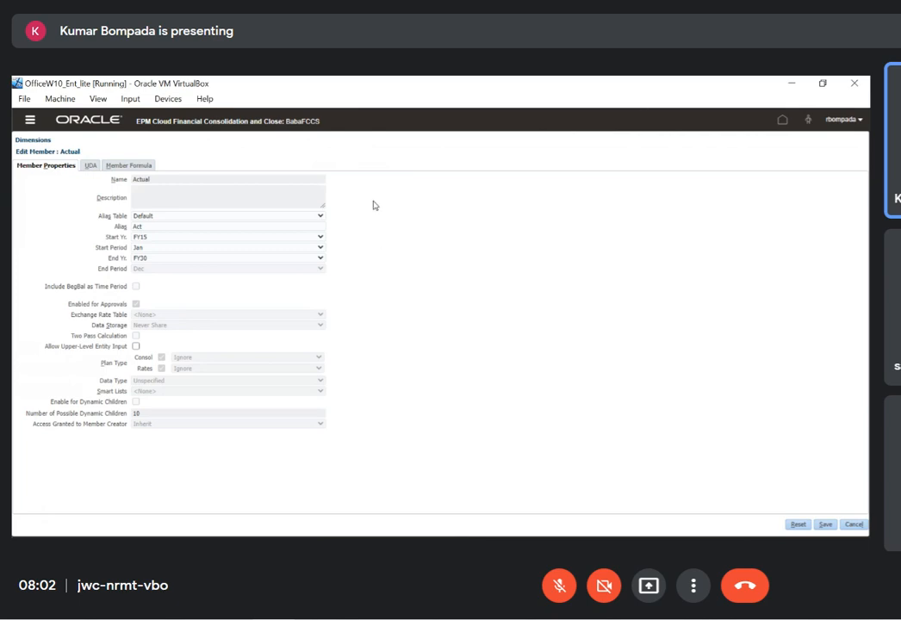
pyautogui.click(852, 524)
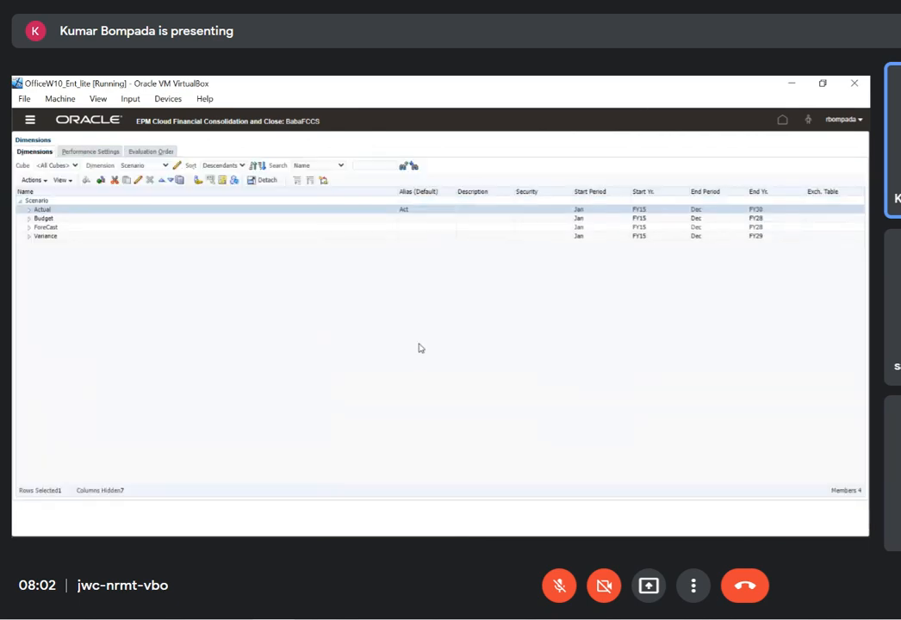
# Switch to the FCCS_Metadata_Grids_11Dec2021 workbook in Excel and activate the Scenario_StartYr worksheet
pyautogui.hotkey('alt', 'Tab')
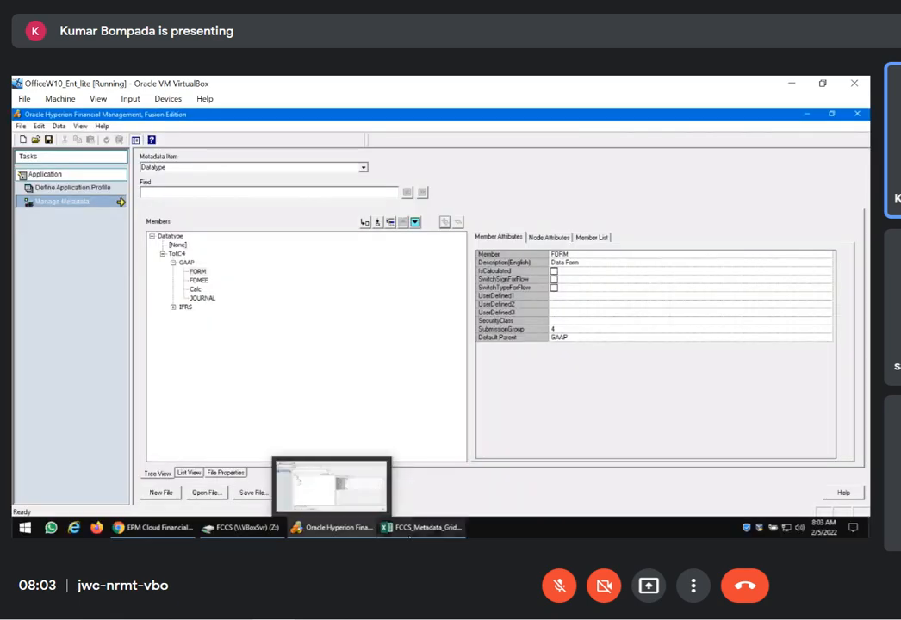
pyautogui.click(421, 527)
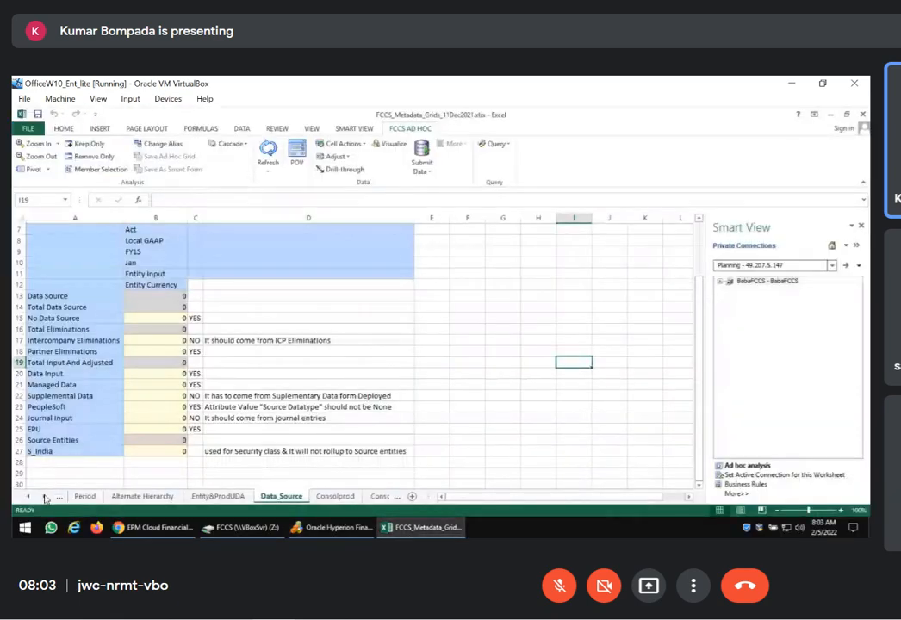
pyautogui.click(46, 498)
pyautogui.rightClick(46, 498)
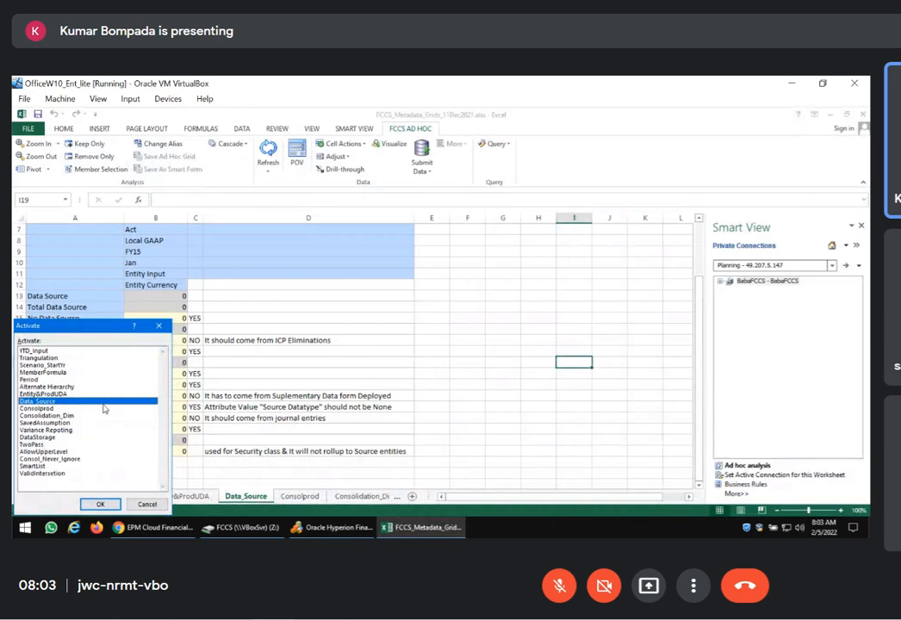
pyautogui.click(52, 365)
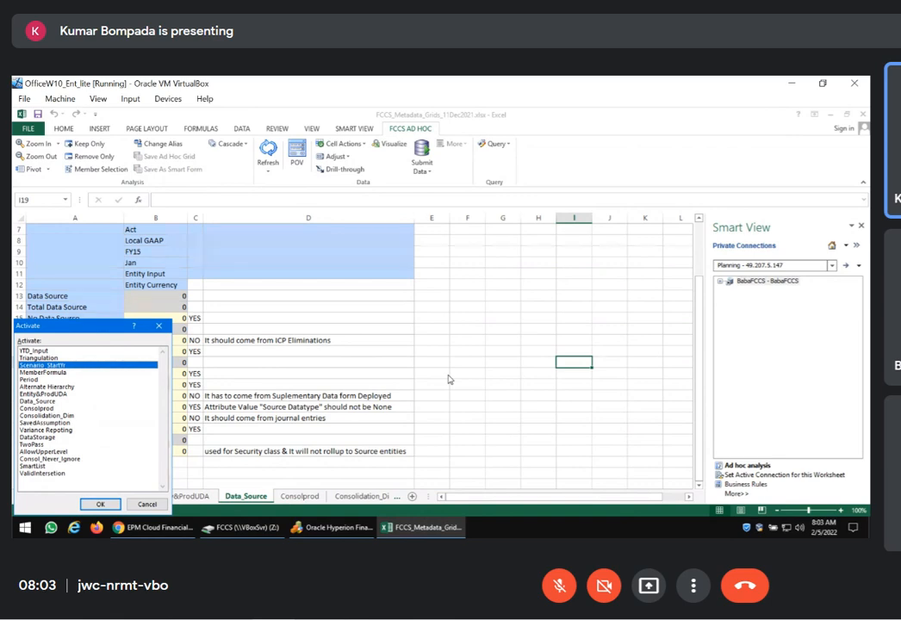
pyautogui.click(62, 373)
pyautogui.click(56, 366)
pyautogui.click(101, 505)
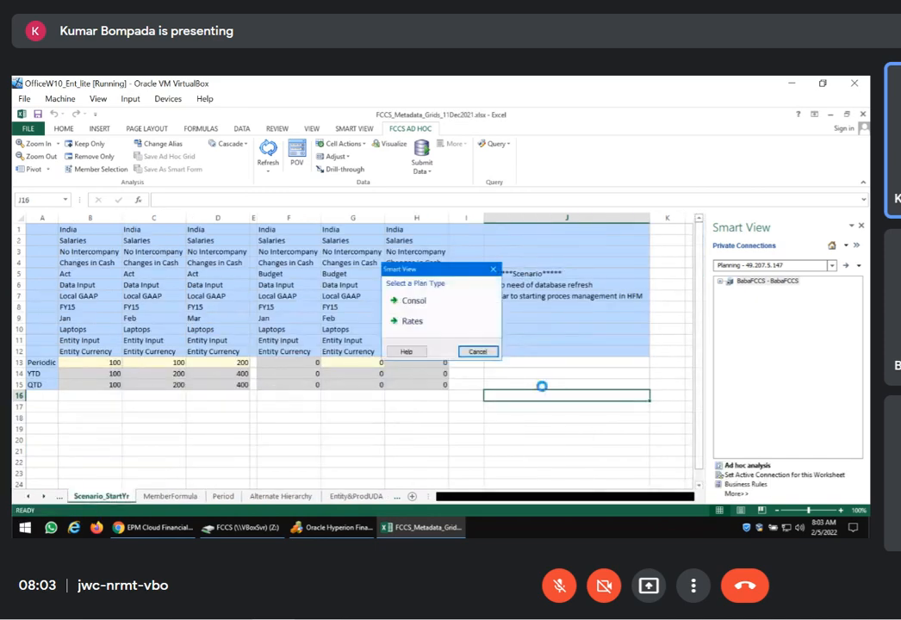
# Connect the Scenario_StartYr grid to the Consol plan type for ad hoc analysis and check its YTD and QTD row members
pyautogui.click(437, 299)
pyautogui.click(400, 346)
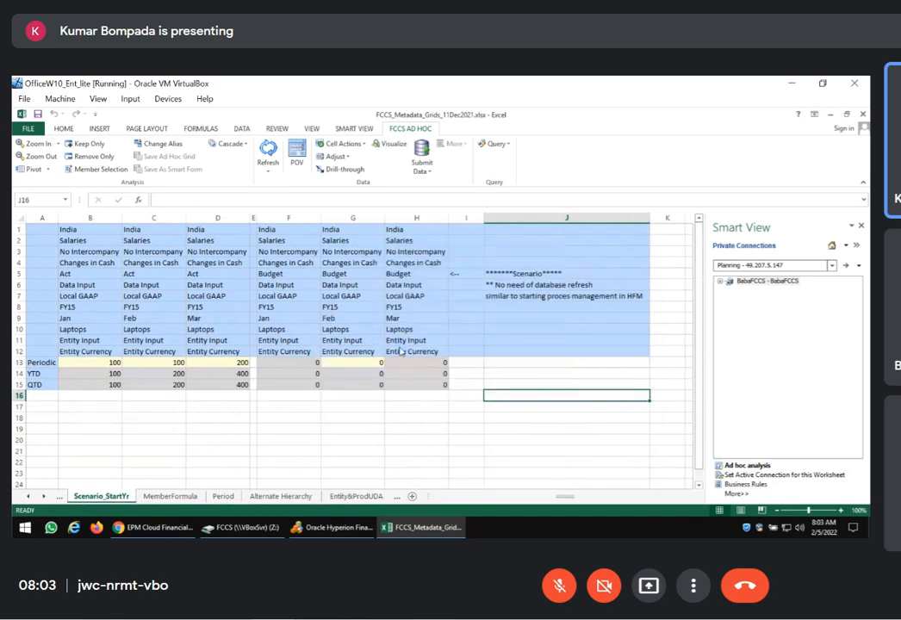
pyautogui.click(45, 385)
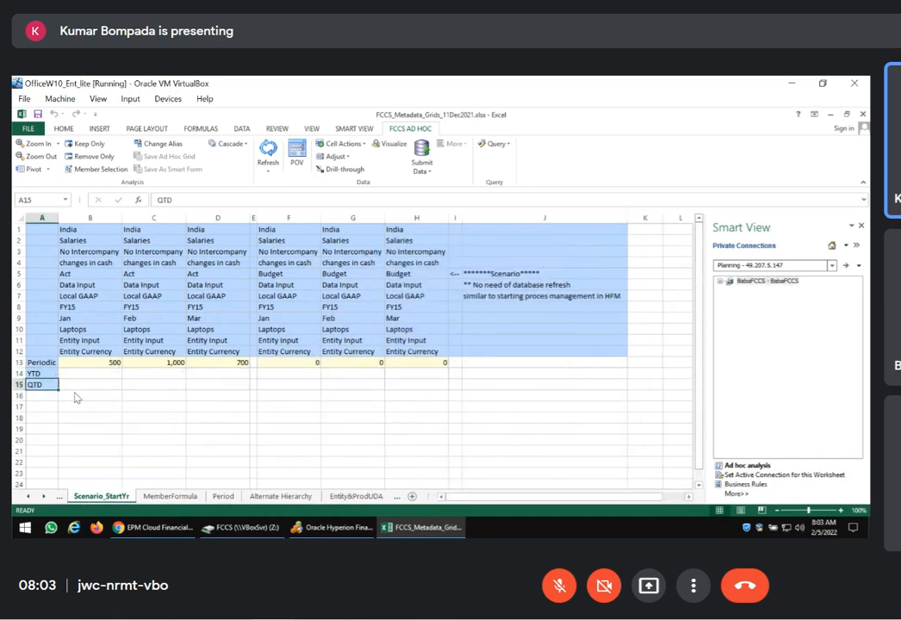
pyautogui.press('Up')
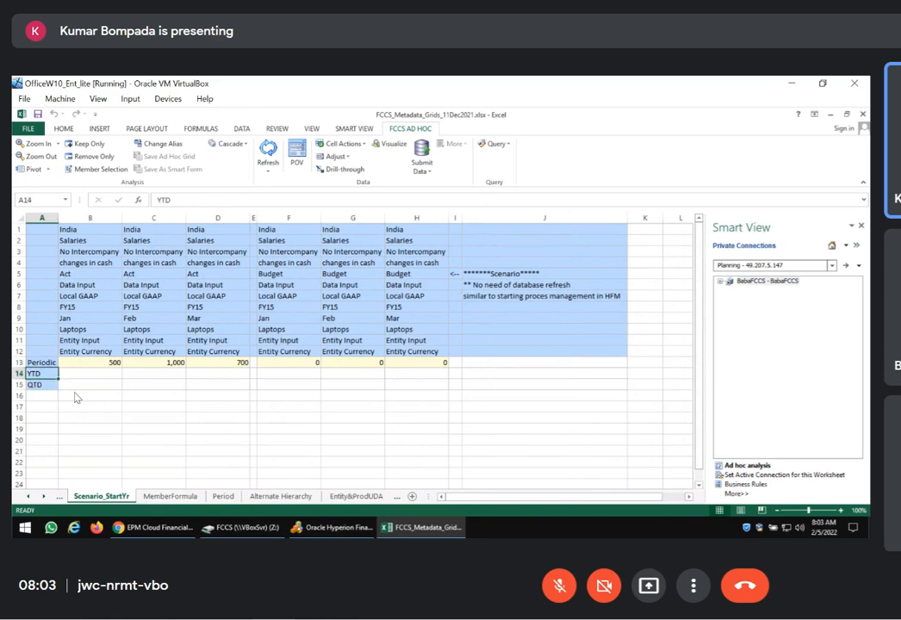
# Switch to the FCCS Dimensions page in the browser and display the View dimension
pyautogui.click(186, 531)
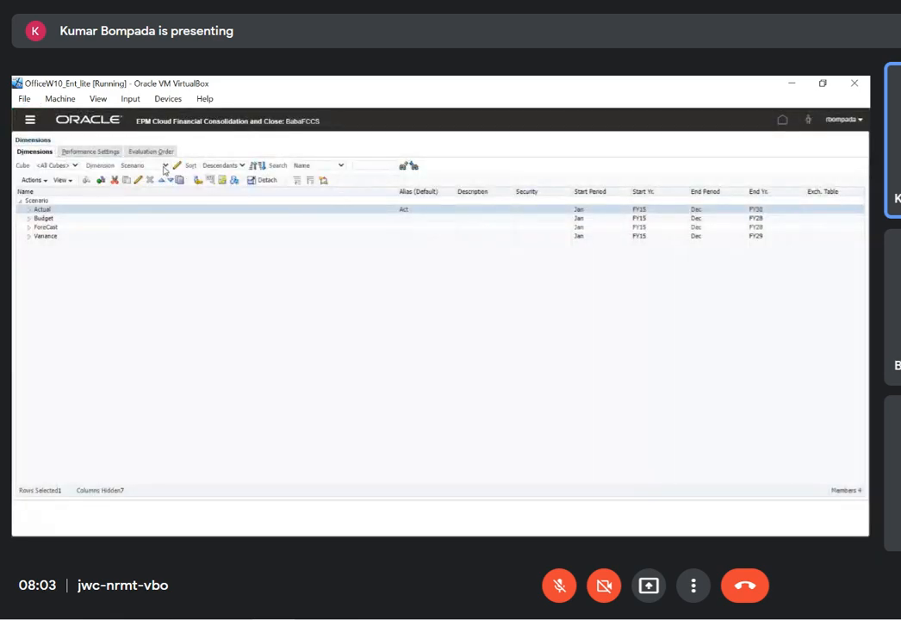
pyautogui.click(143, 164)
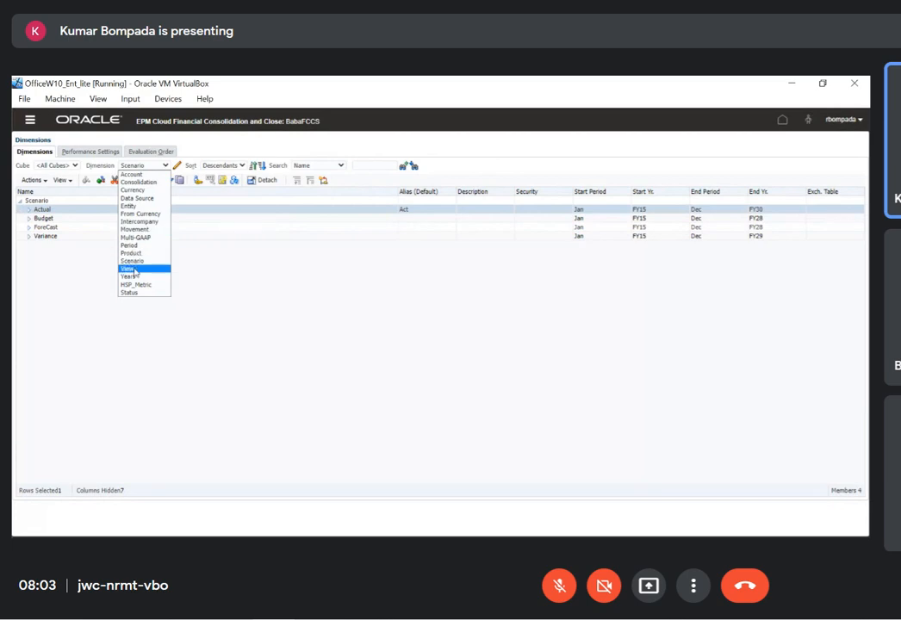
pyautogui.click(129, 269)
# Set the default alias of the FCCS_YTD member to YTD and save the member
pyautogui.click(126, 218)
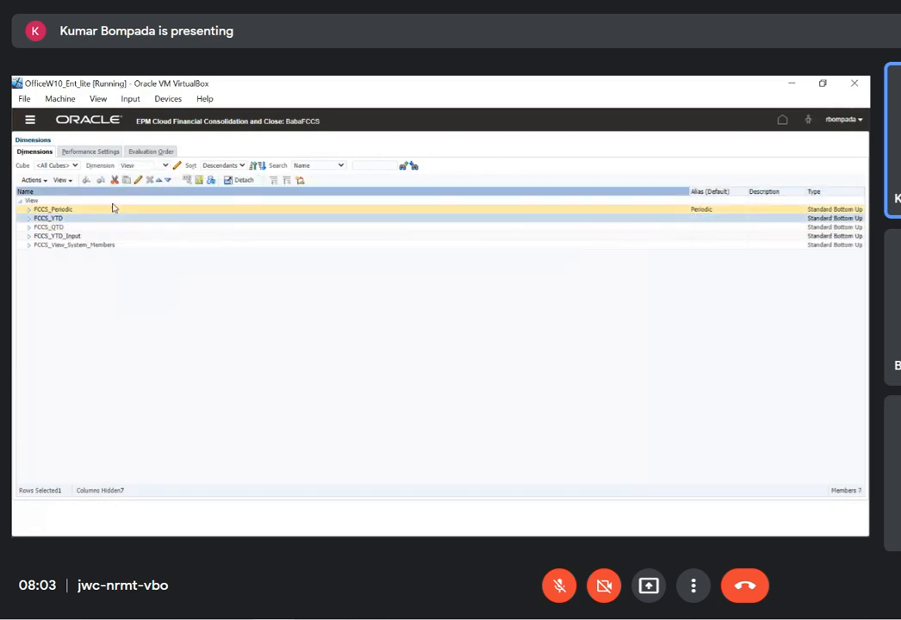
pyautogui.click(138, 181)
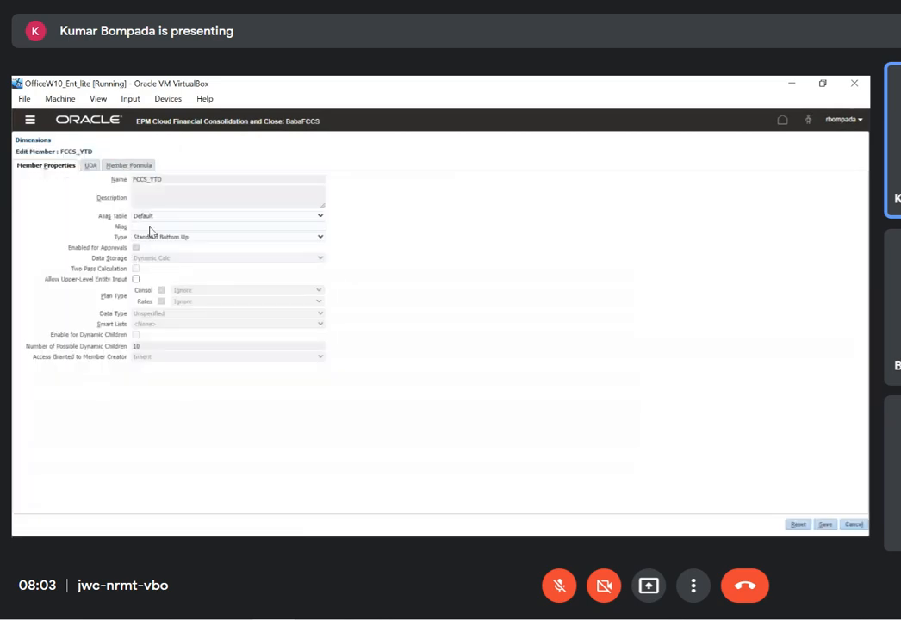
pyautogui.click(150, 227)
pyautogui.write('YTD')
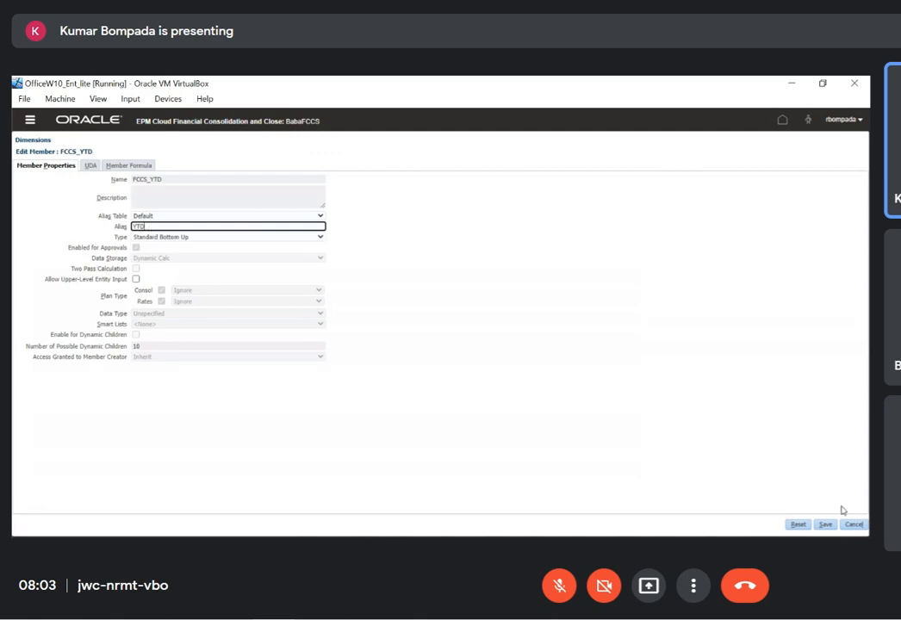
pyautogui.click(825, 524)
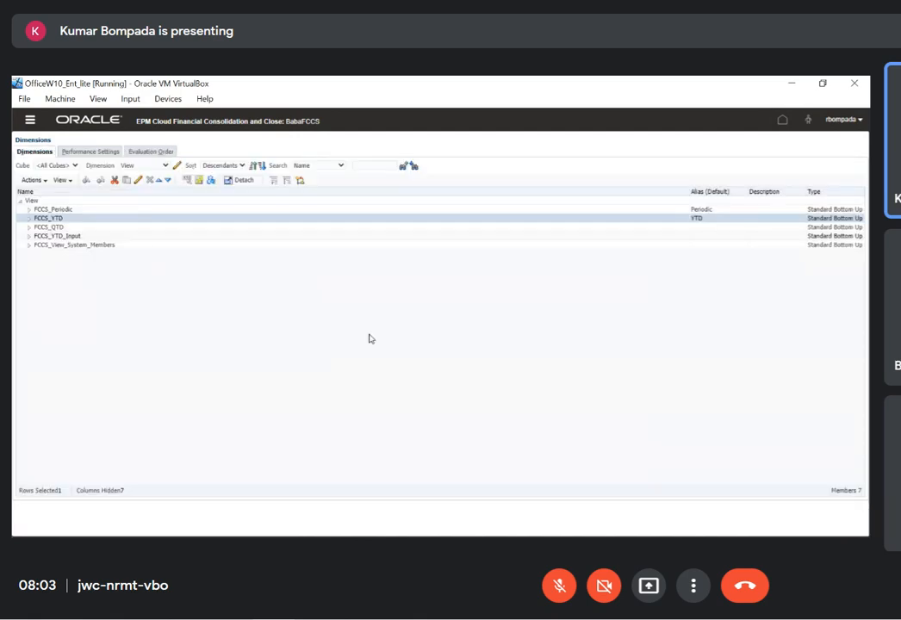
# Set the default alias of the FCCS_QTD member to QTD and save the member
pyautogui.click(60, 227)
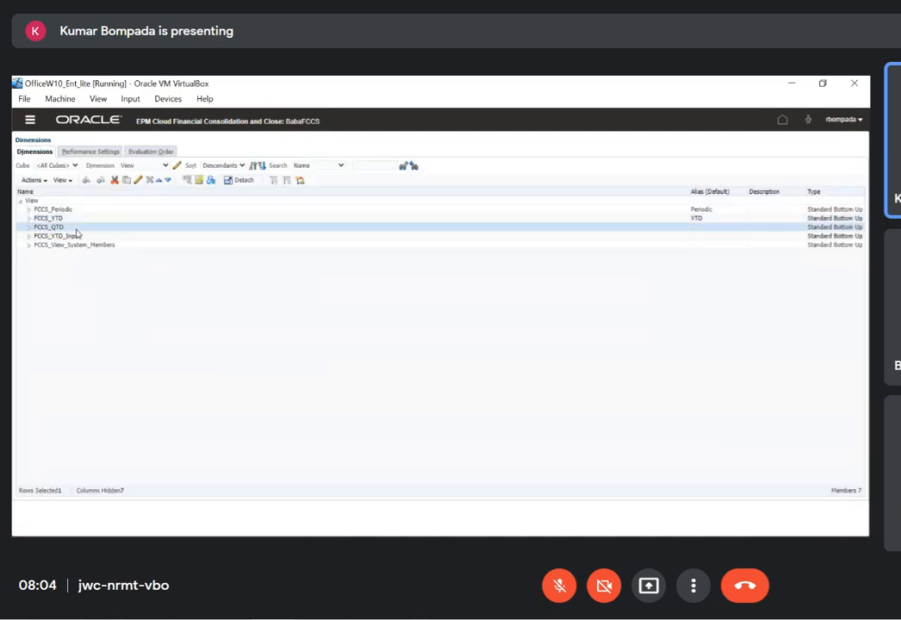
pyautogui.click(137, 181)
pyautogui.click(155, 228)
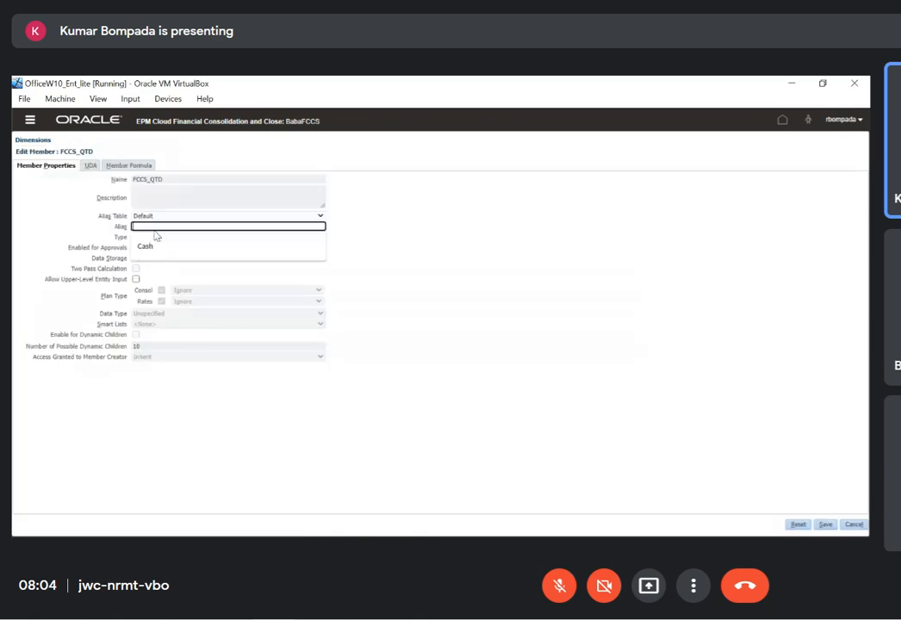
pyautogui.write('QTD')
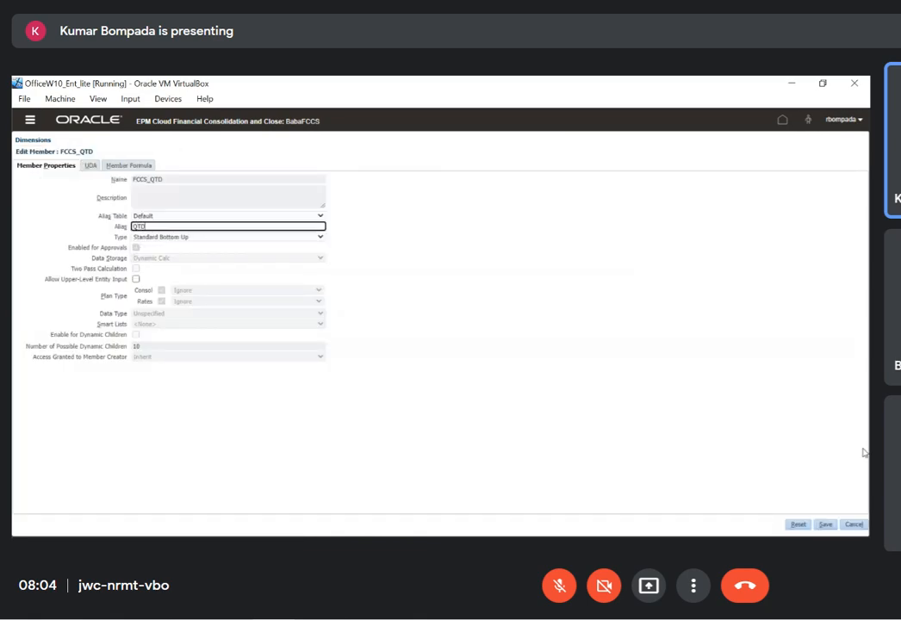
pyautogui.click(827, 523)
pyautogui.hotkey('alt', 'Tab')
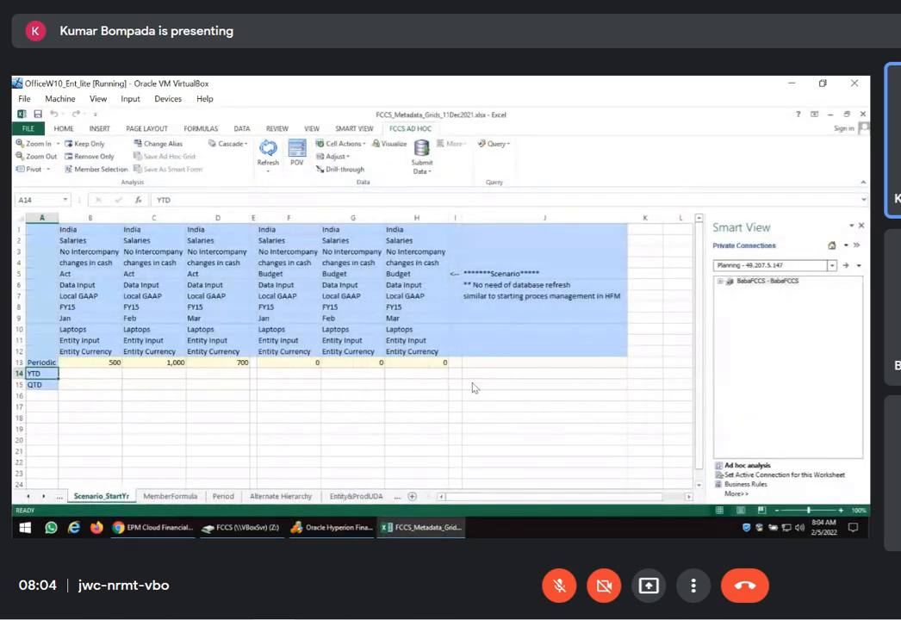
pyautogui.hotkey('alt', 'Tab')
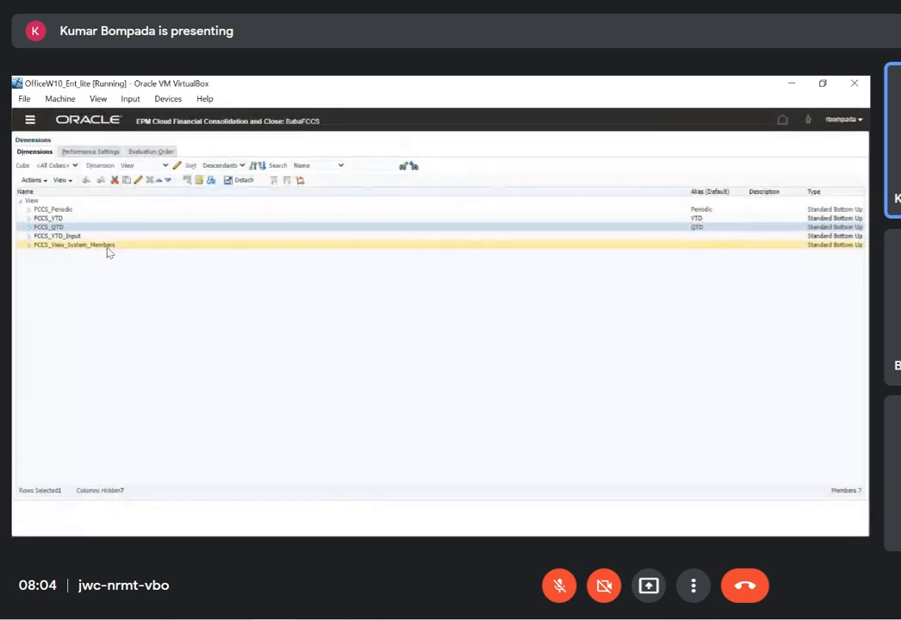
# Edit the FCCS_YTD_Input member and enter YTD_Input as its default alias
pyautogui.click(104, 236)
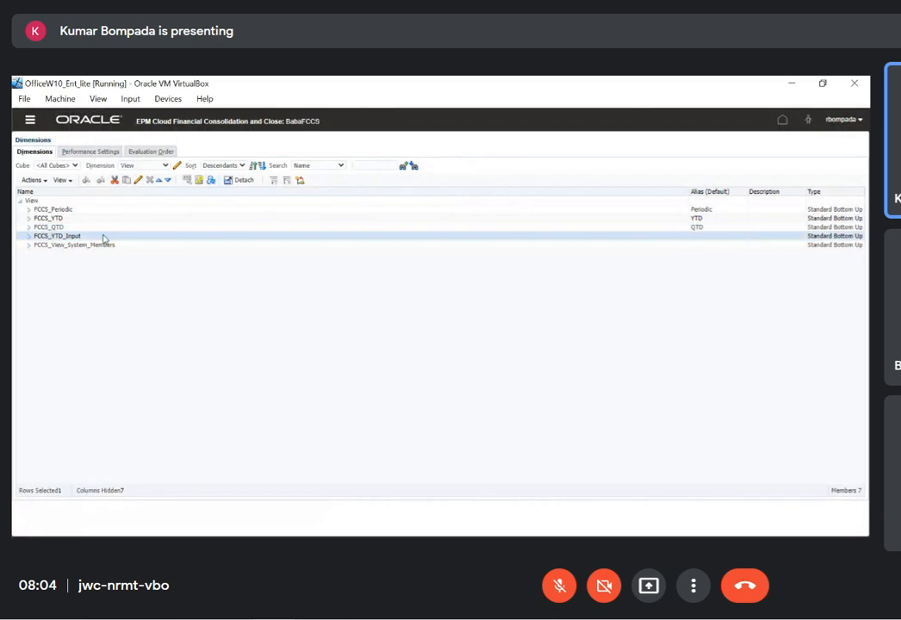
pyautogui.click(136, 179)
pyautogui.click(160, 228)
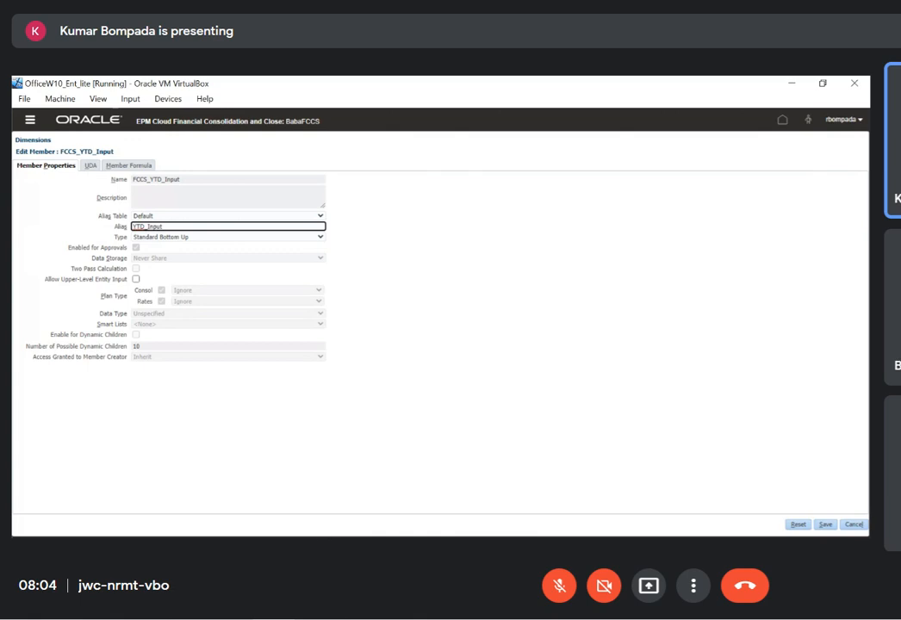
# Switch to the Excel workbook and activate the YTD_Input worksheet
pyautogui.hotkey('alt', 'Tab')
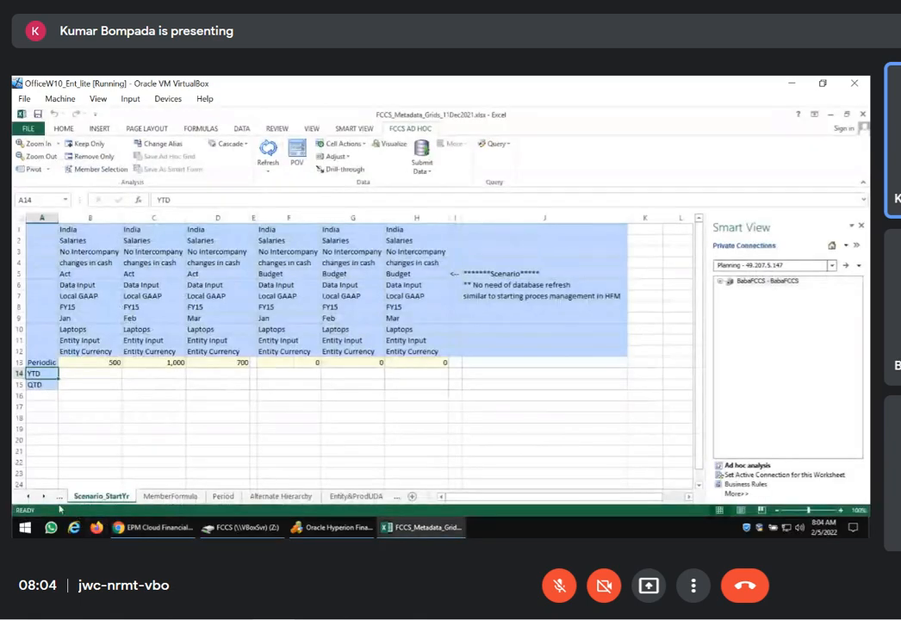
pyautogui.rightClick(44, 502)
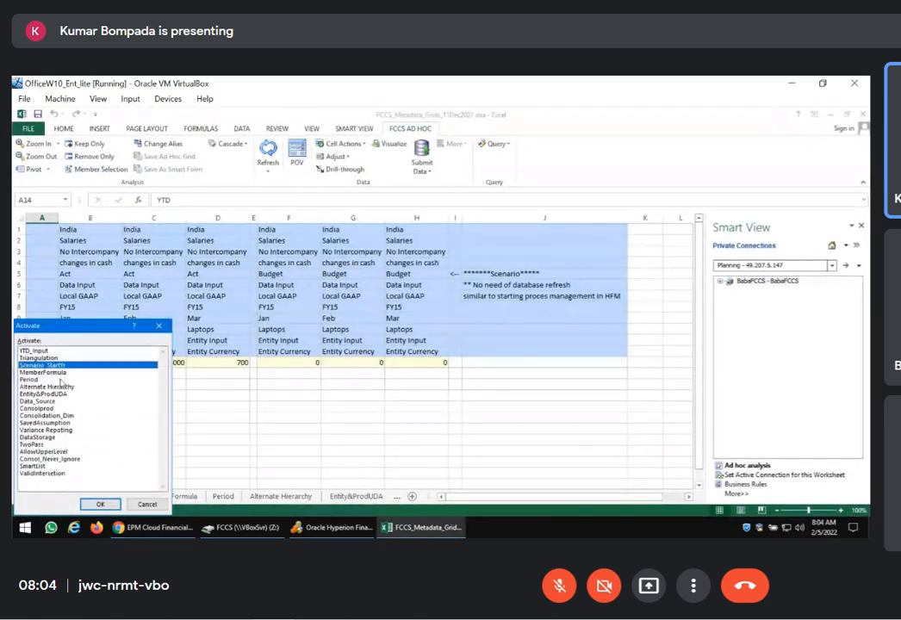
pyautogui.click(43, 353)
pyautogui.click(112, 504)
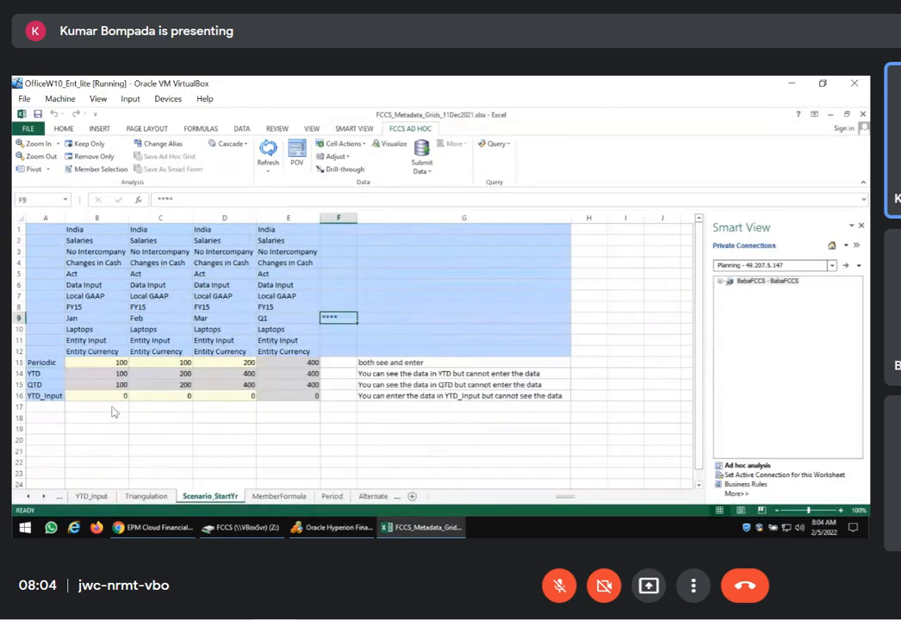
# Switch back to the browser, save the FCCS_YTD_Input member and refresh the database
pyautogui.hotkey('alt', 'Tab')
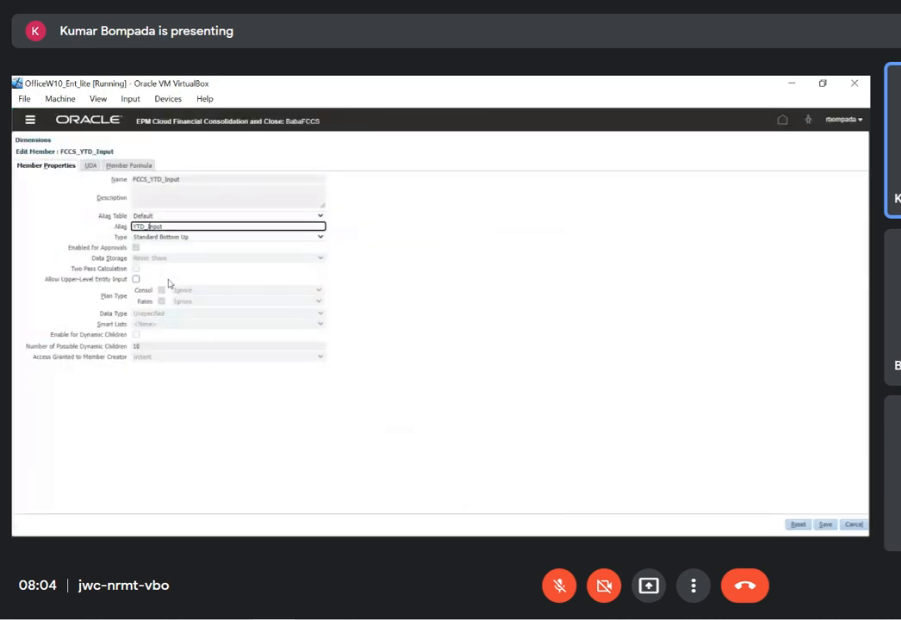
pyautogui.click(852, 525)
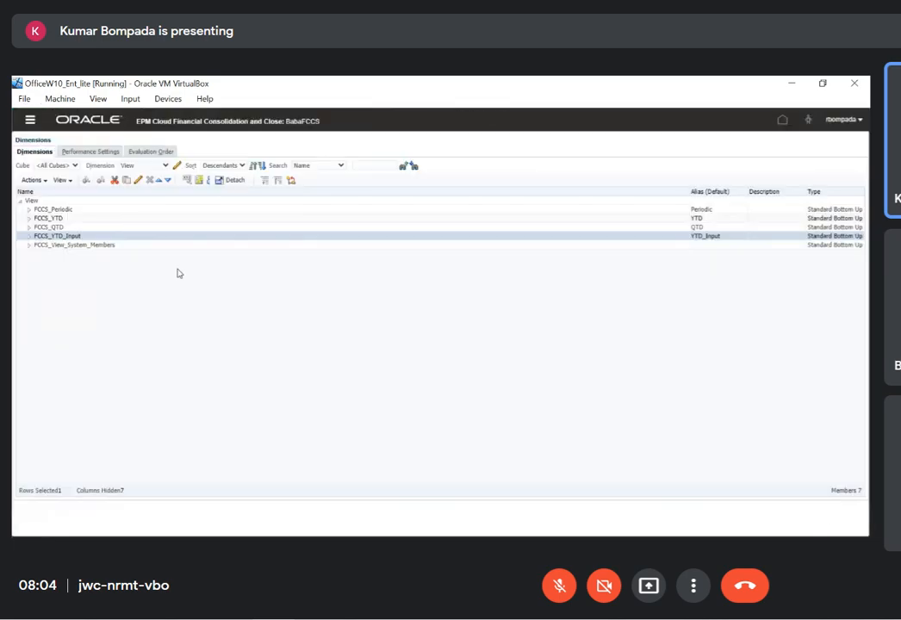
pyautogui.click(43, 181)
pyautogui.click(73, 310)
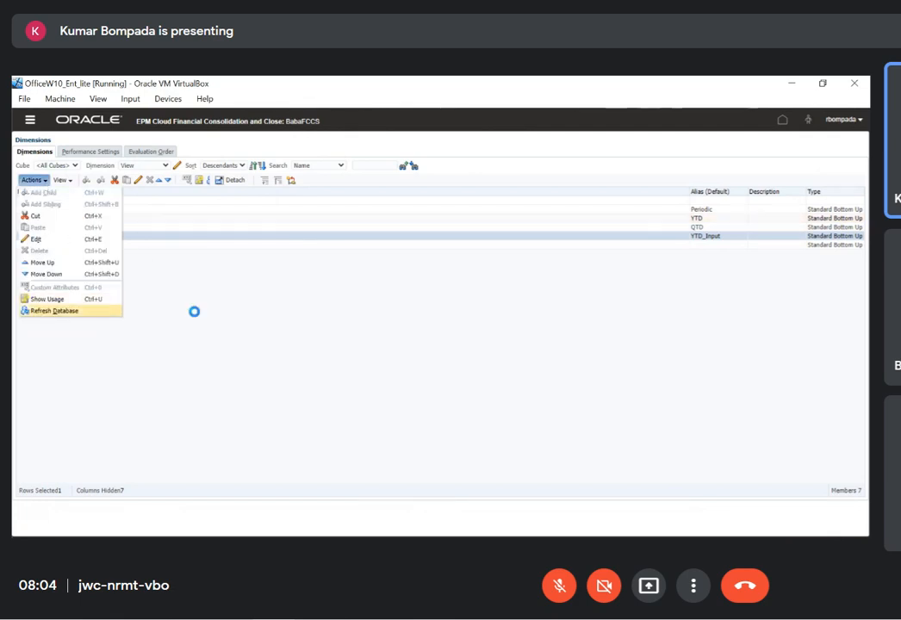
pyautogui.click(332, 242)
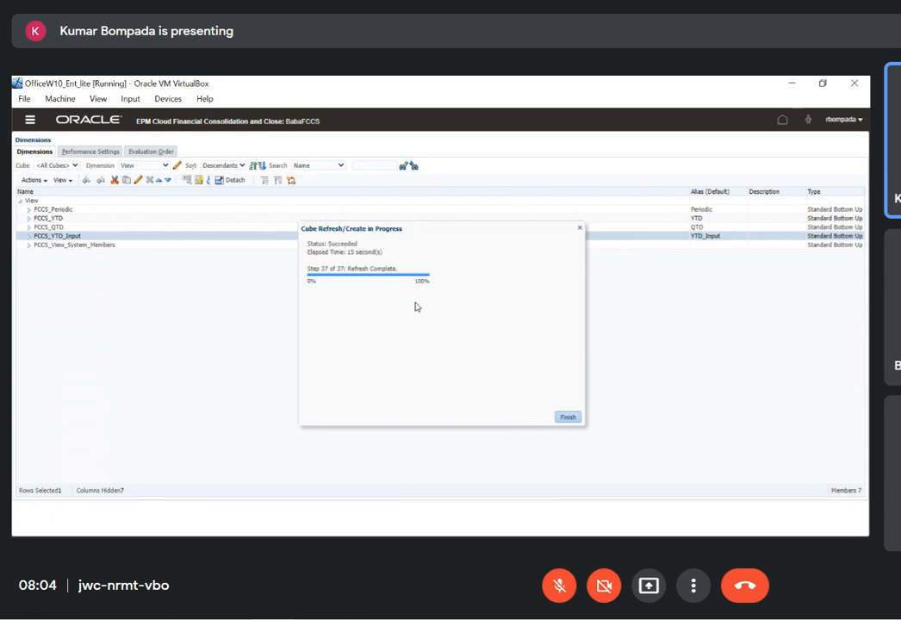
pyautogui.click(567, 417)
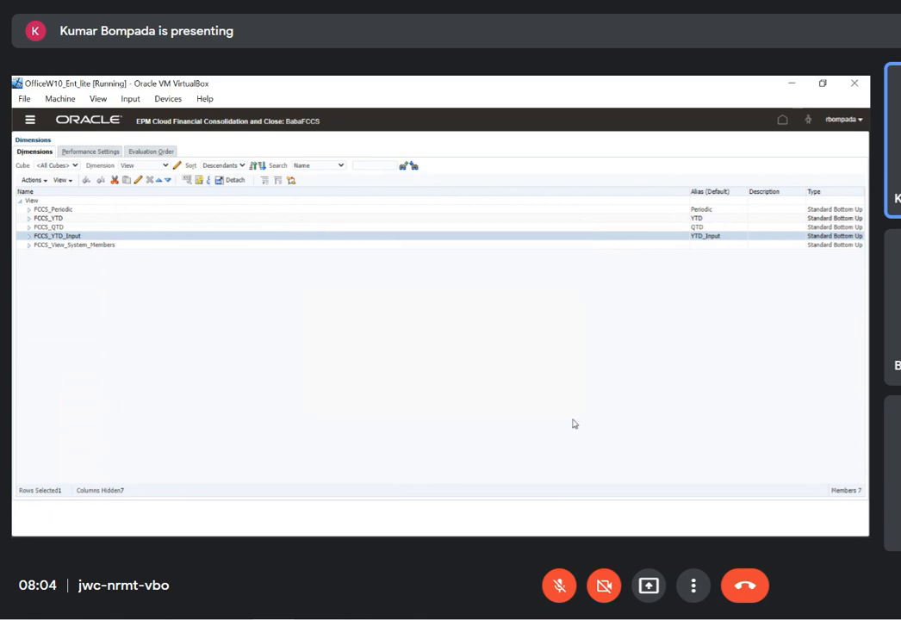
# Switch to Excel and run ad hoc analysis on the YTD_Input grid against the Consol plan type
pyautogui.hotkey('alt', 'Tab')
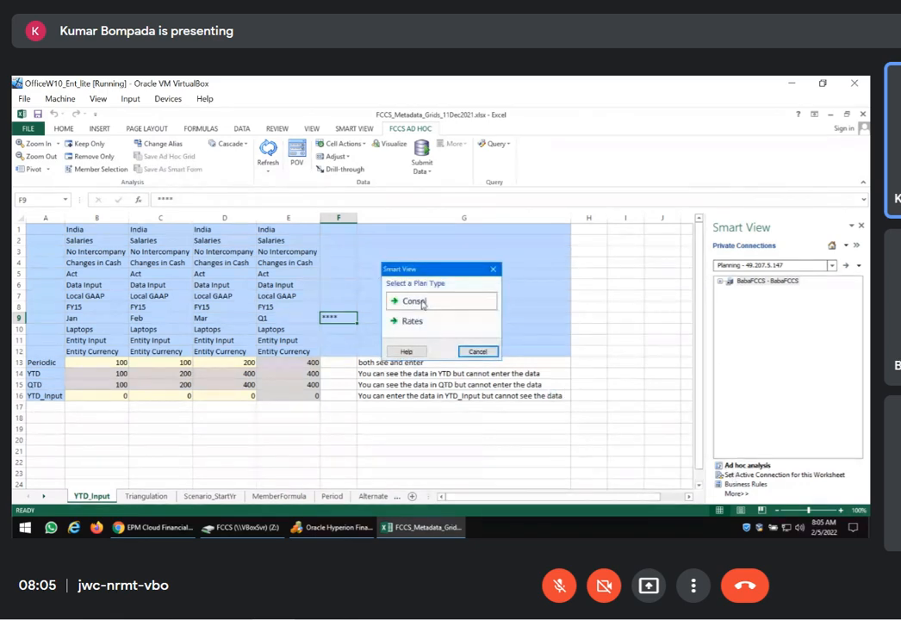
pyautogui.click(422, 303)
pyautogui.click(432, 342)
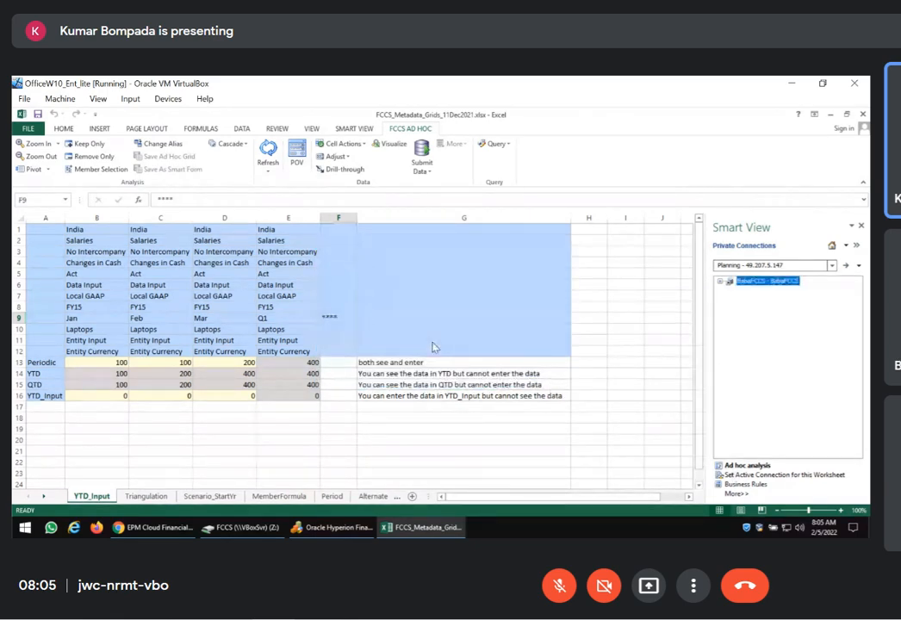
# Activate the Scenario_StartYr worksheet and rerun its ad hoc analysis against the Consol plan type
pyautogui.rightClick(36, 496)
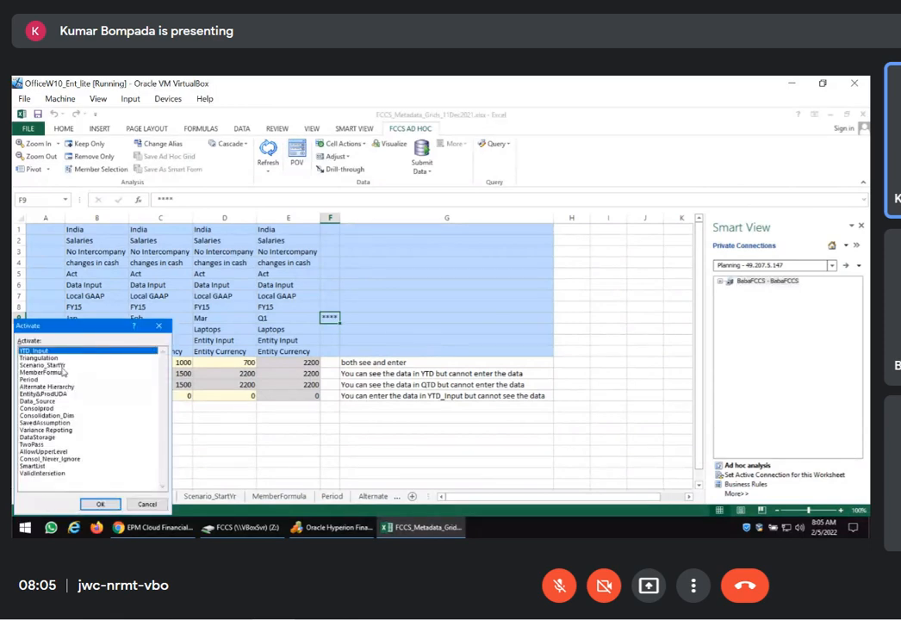
pyautogui.press('Return')
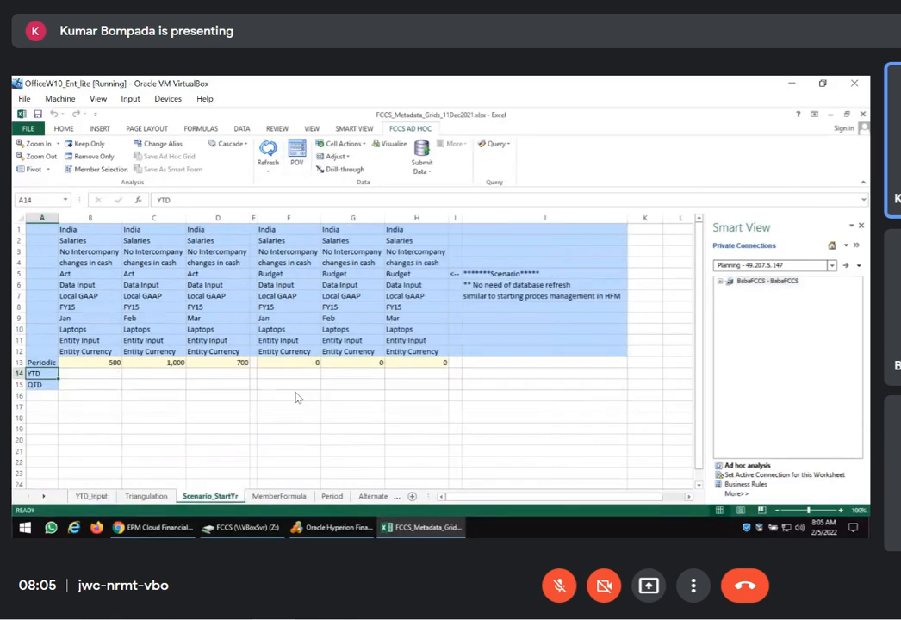
pyautogui.click(746, 467)
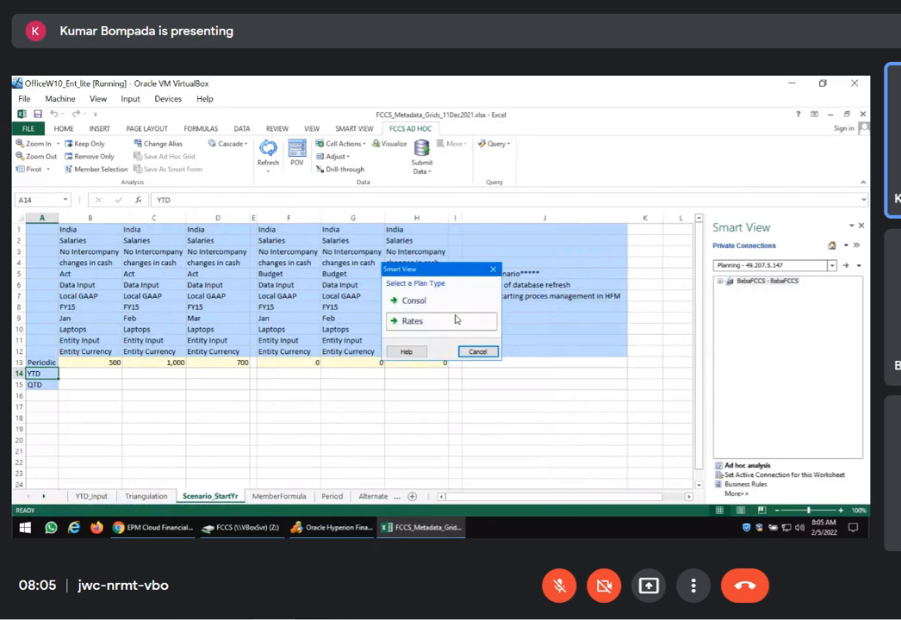
pyautogui.click(442, 303)
pyautogui.click(429, 340)
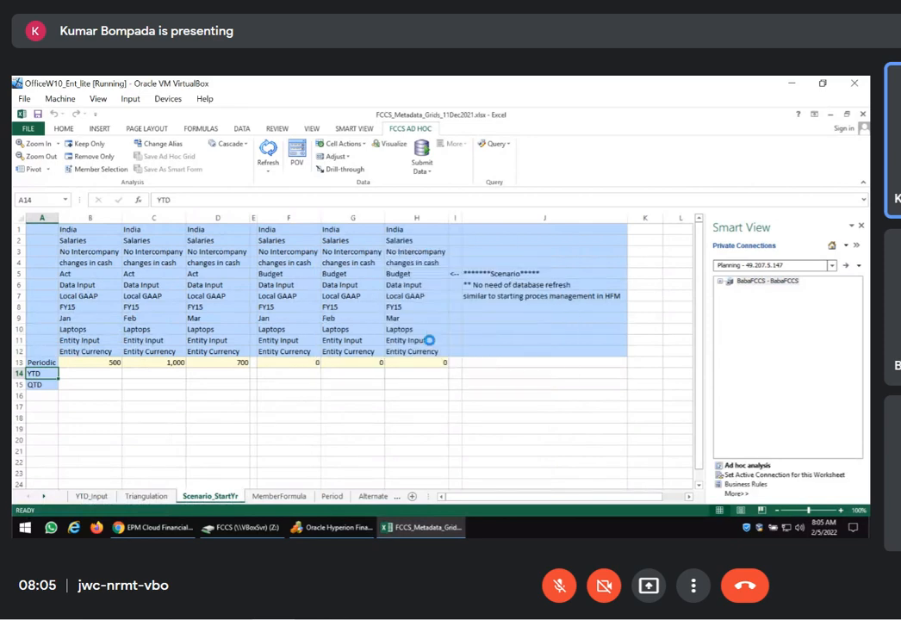
# Set the year to FY16 in row 8 for all Act and Budget columns of the Scenario_StartYr grid
pyautogui.click(382, 441)
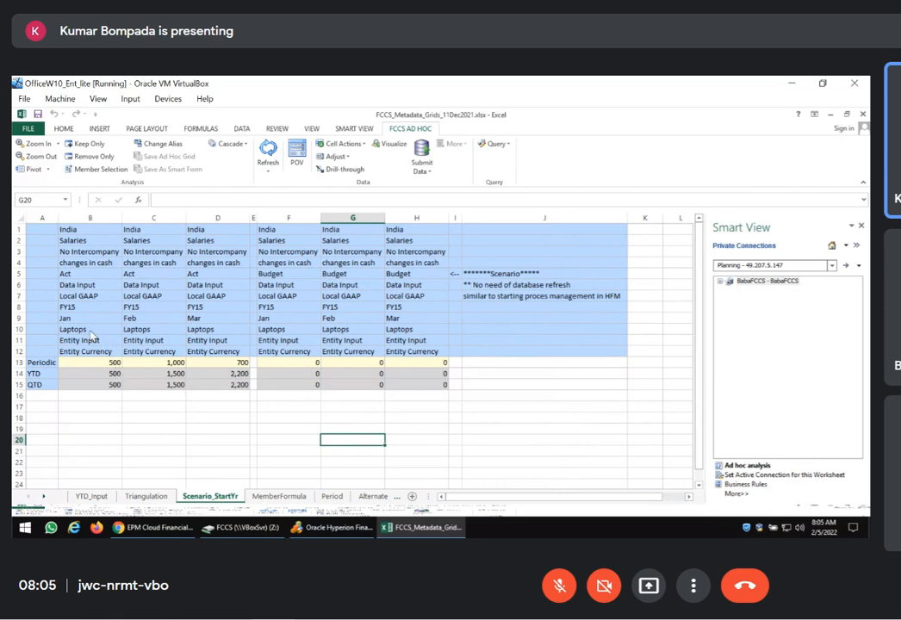
pyautogui.click(81, 307)
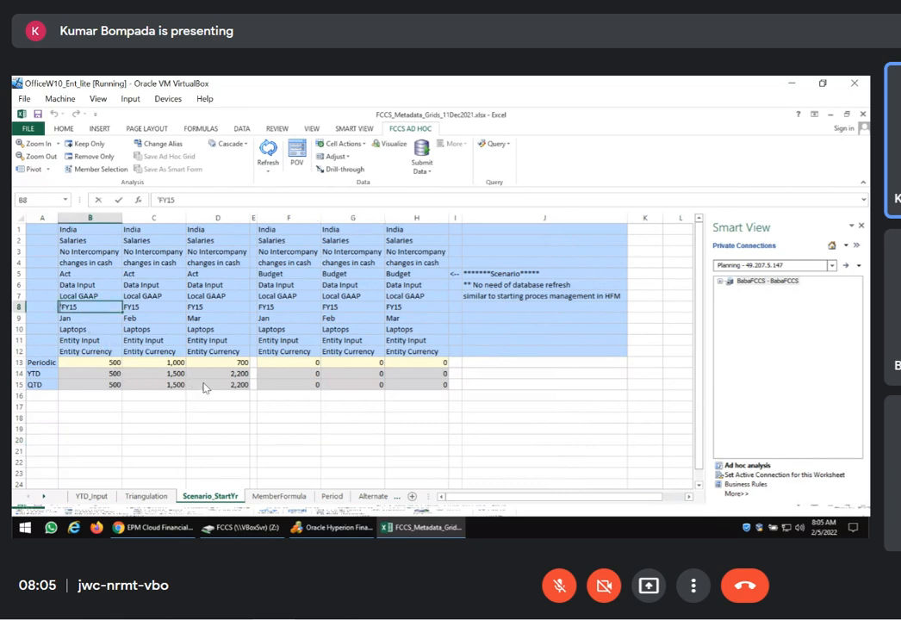
pyautogui.write('FY16')
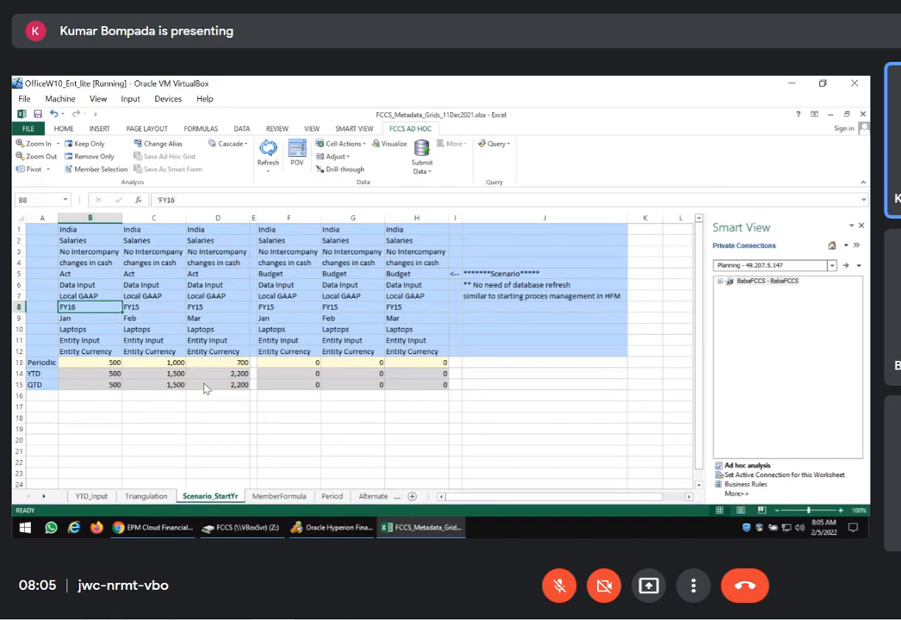
pyautogui.hotkey('shift', 'Right')
pyautogui.hotkey('shift', 'Right')
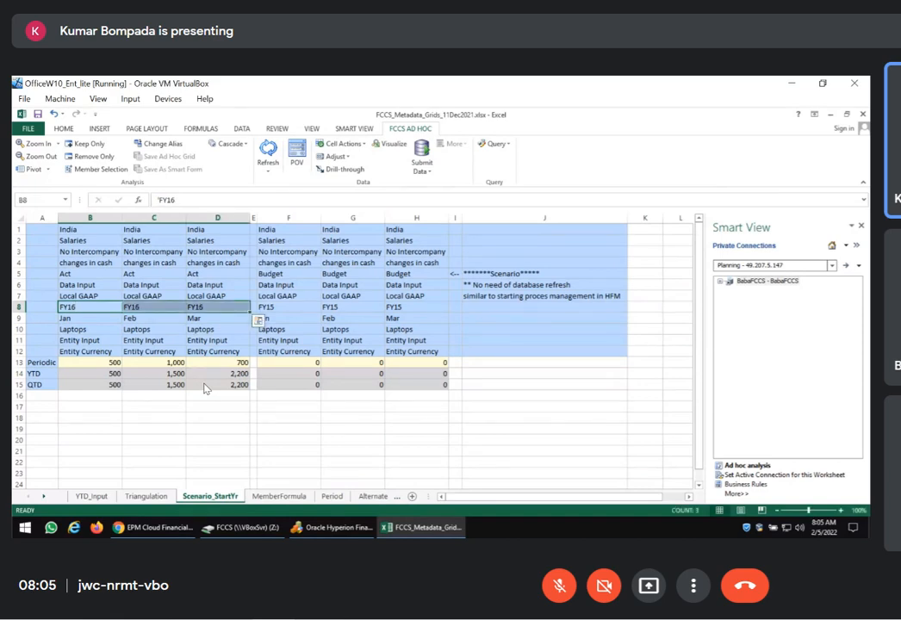
pyautogui.hotkey('ctrl', 'c')
pyautogui.press('Right')
pyautogui.press('Right')
pyautogui.press('Right')
pyautogui.press('Right')
pyautogui.hotkey('ctrl', 'v')
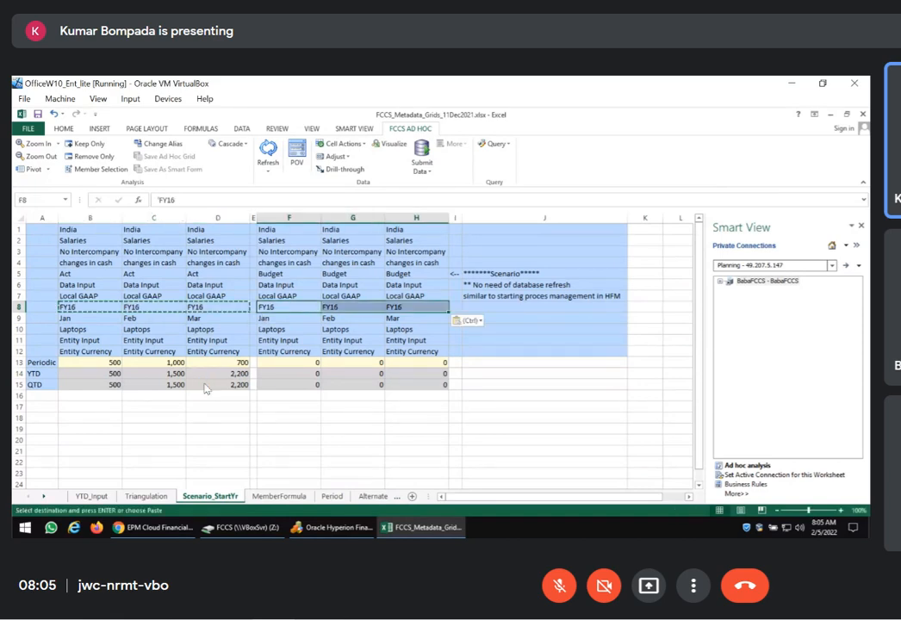
# Refresh the ad hoc grid and check the Periodic value and scenario member in the Act Jan column
pyautogui.click(270, 149)
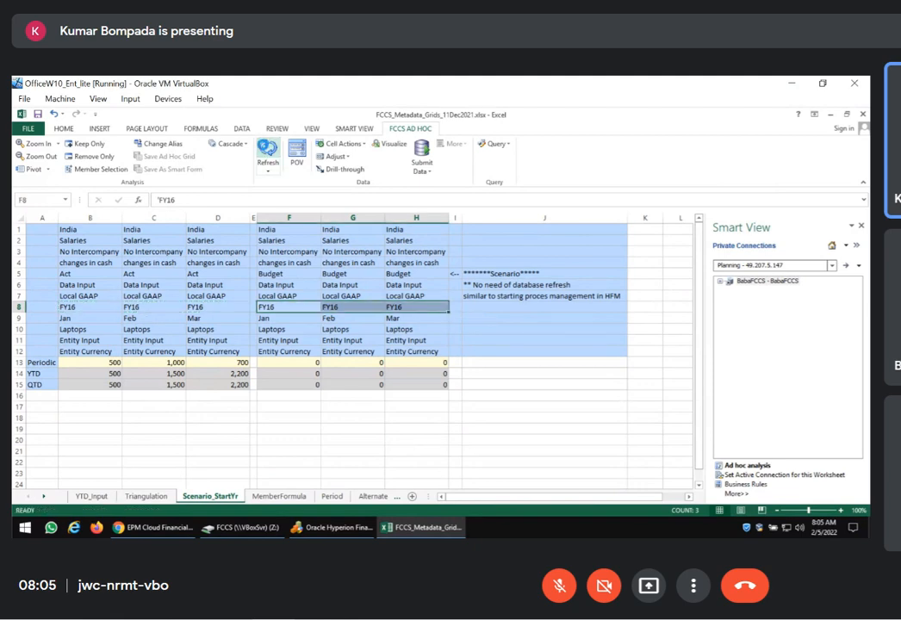
pyautogui.click(233, 443)
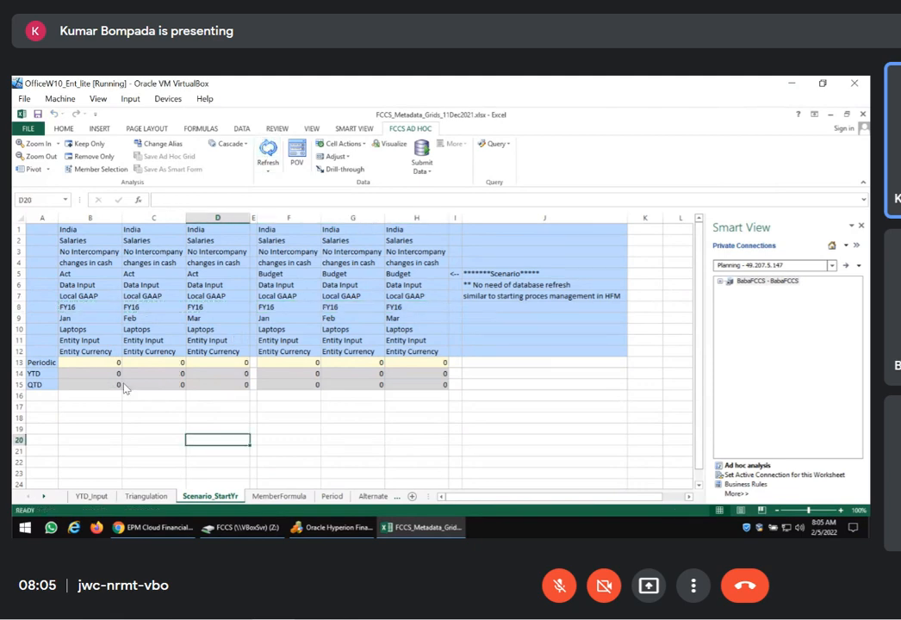
pyautogui.click(94, 363)
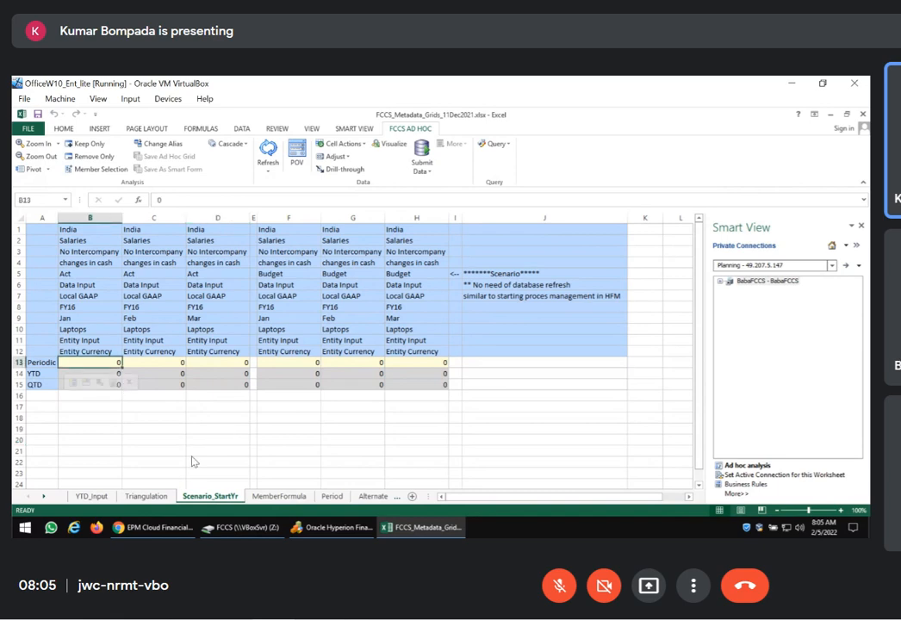
pyautogui.click(88, 273)
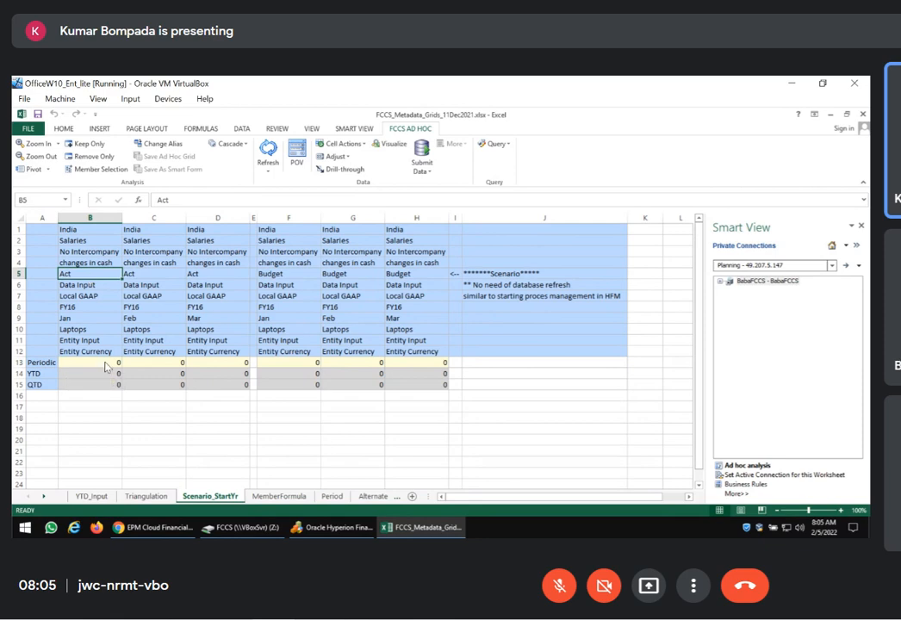
# Switch to the browser, show the Scenario dimension and open the Budget member for editing
pyautogui.click(153, 527)
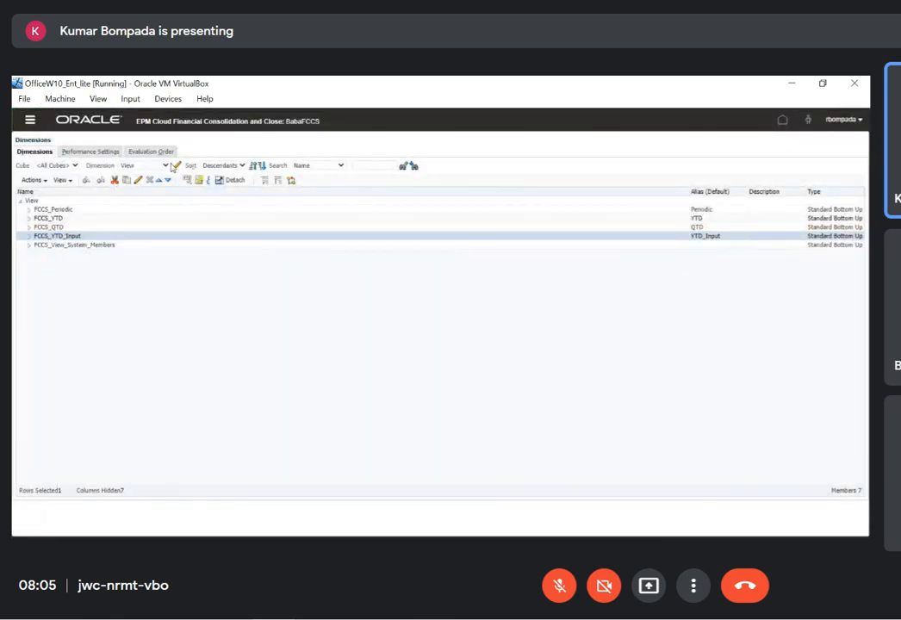
pyautogui.click(145, 165)
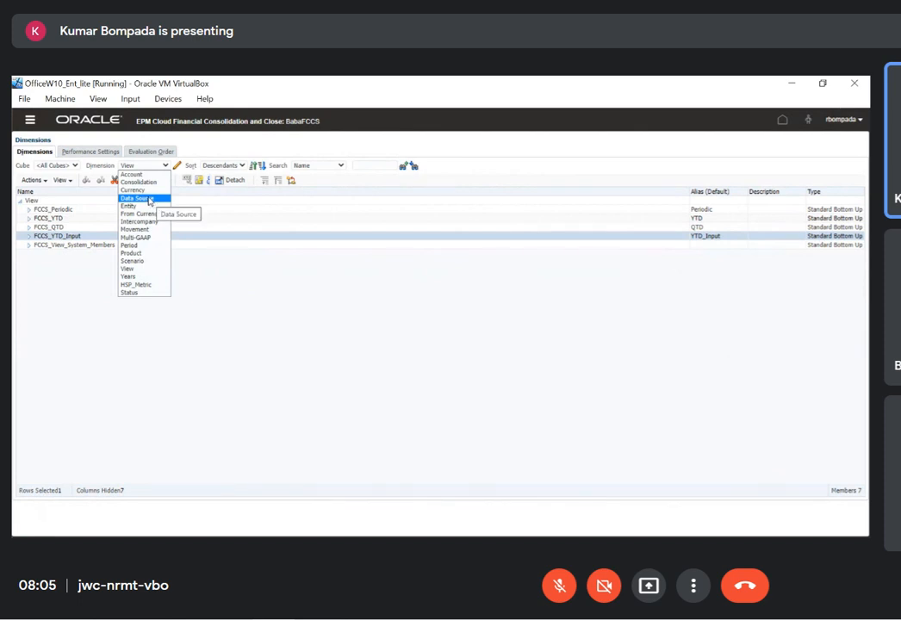
pyautogui.click(132, 261)
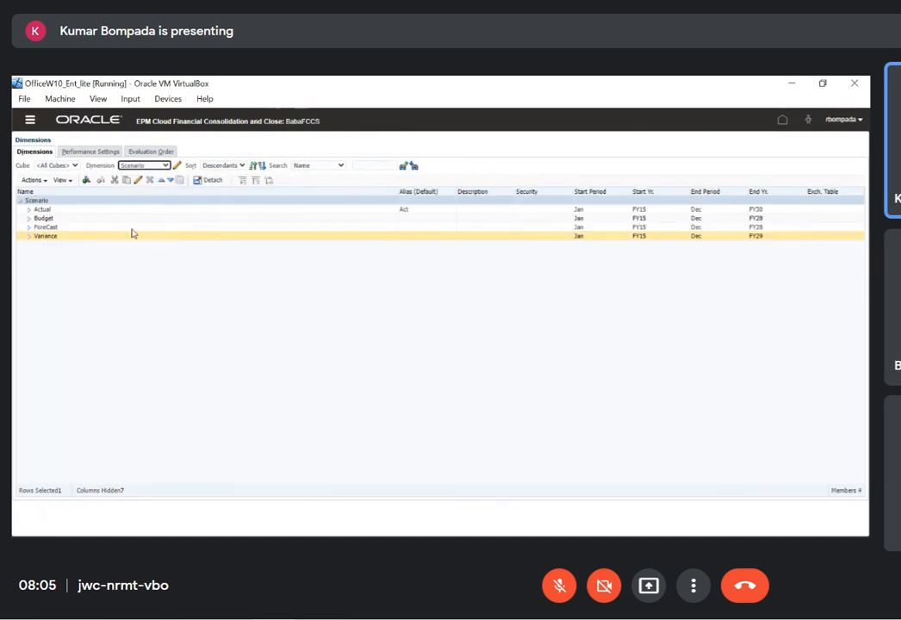
pyautogui.click(60, 220)
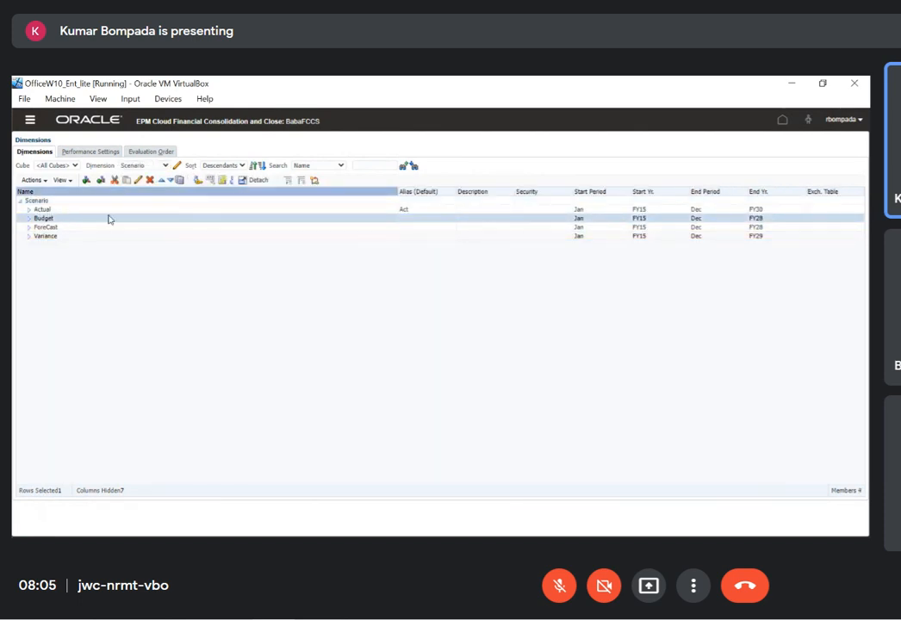
pyautogui.click(138, 184)
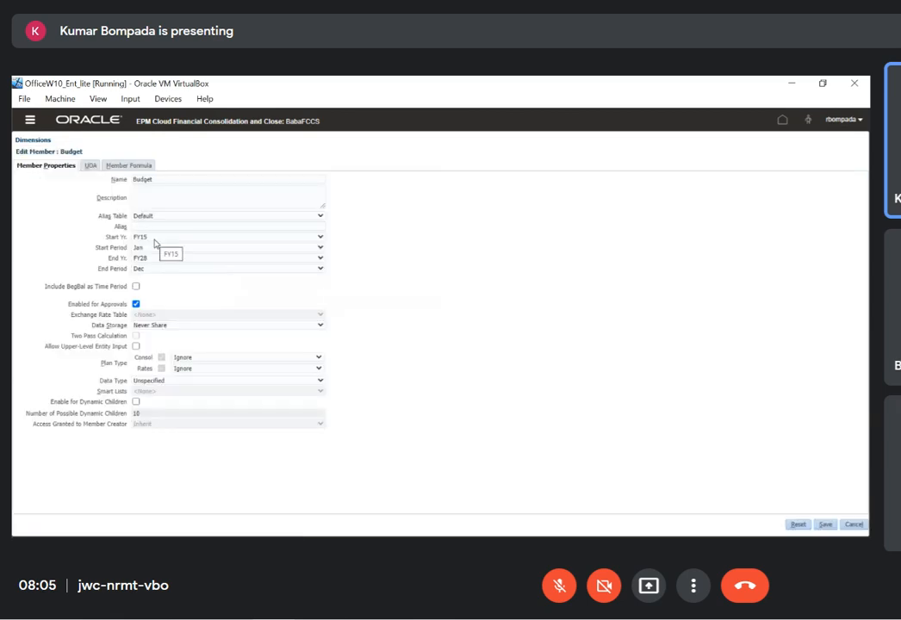
# Set Budget's start year to FY16, end year to FY16 and end period to Jan, and save the member
pyautogui.click(148, 258)
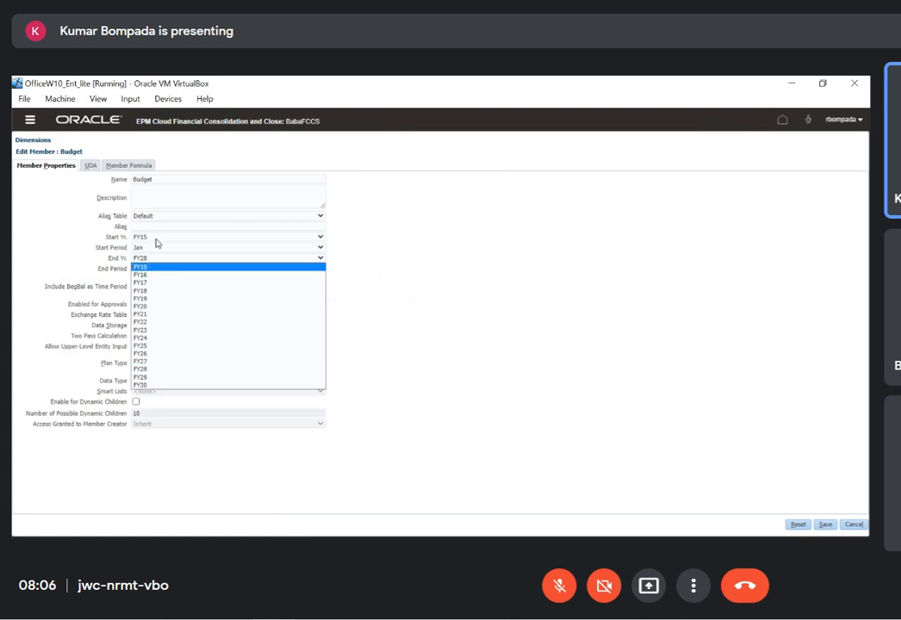
pyautogui.click(156, 240)
pyautogui.click(153, 254)
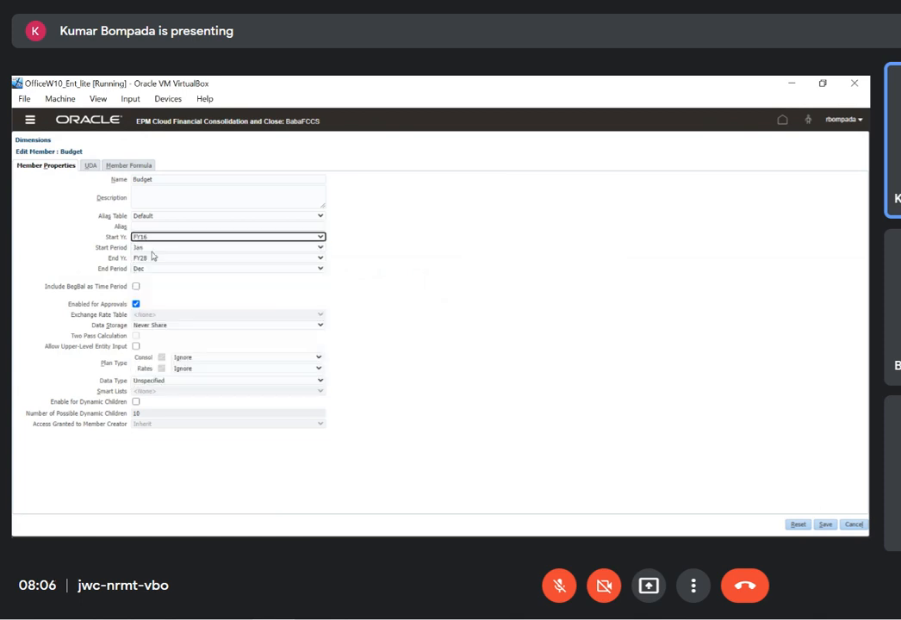
pyautogui.click(152, 258)
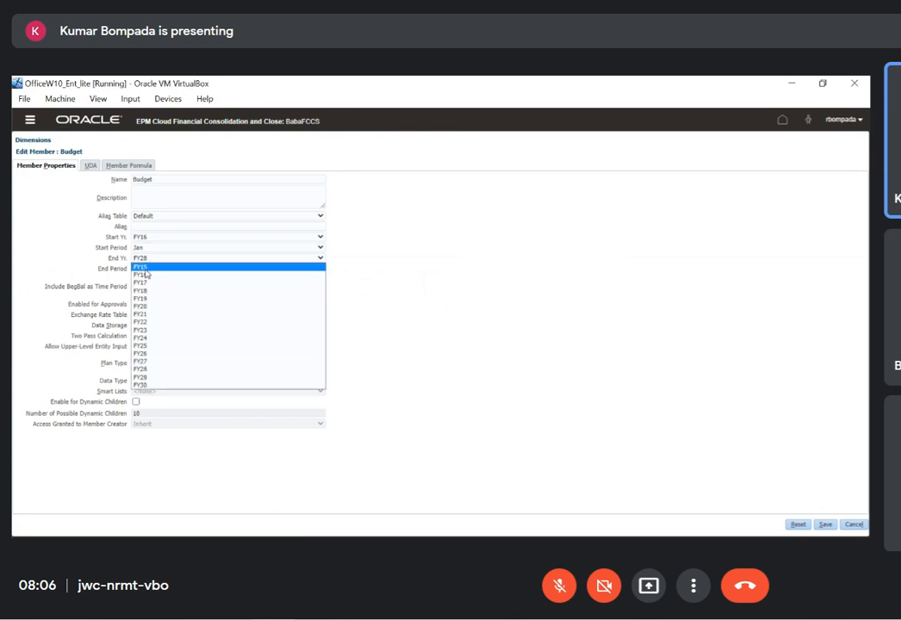
pyautogui.click(156, 268)
pyautogui.click(156, 270)
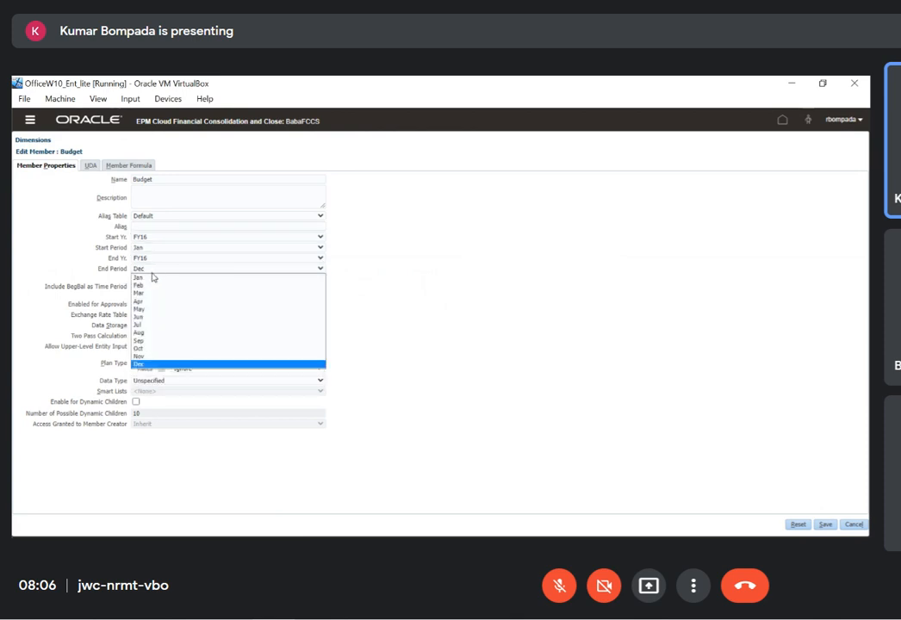
pyautogui.click(155, 279)
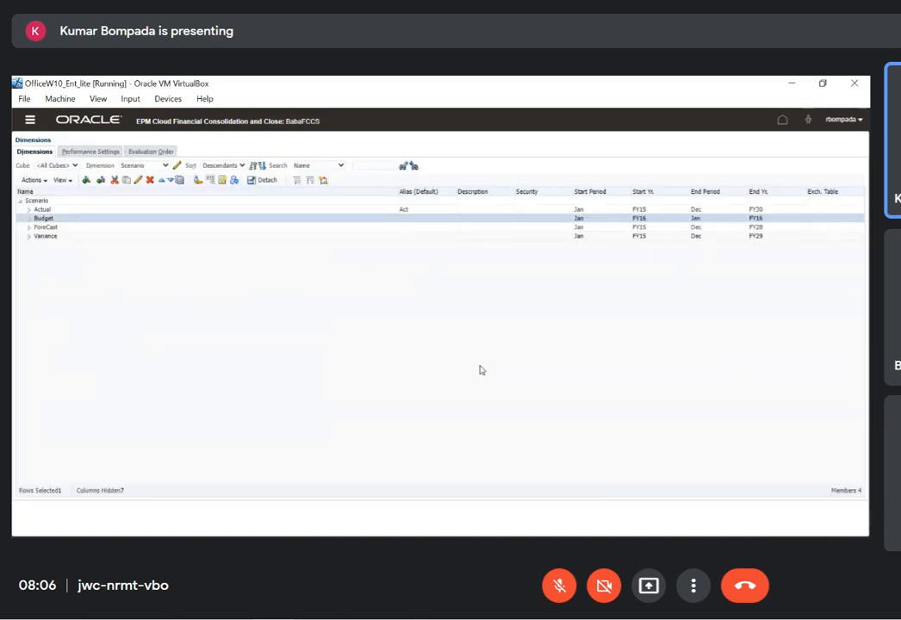
# Switch to Excel, refresh the Scenario_StartYr grid and check the Budget Feb and Mar Periodic cells
pyautogui.hotkey('alt', 'Tab')
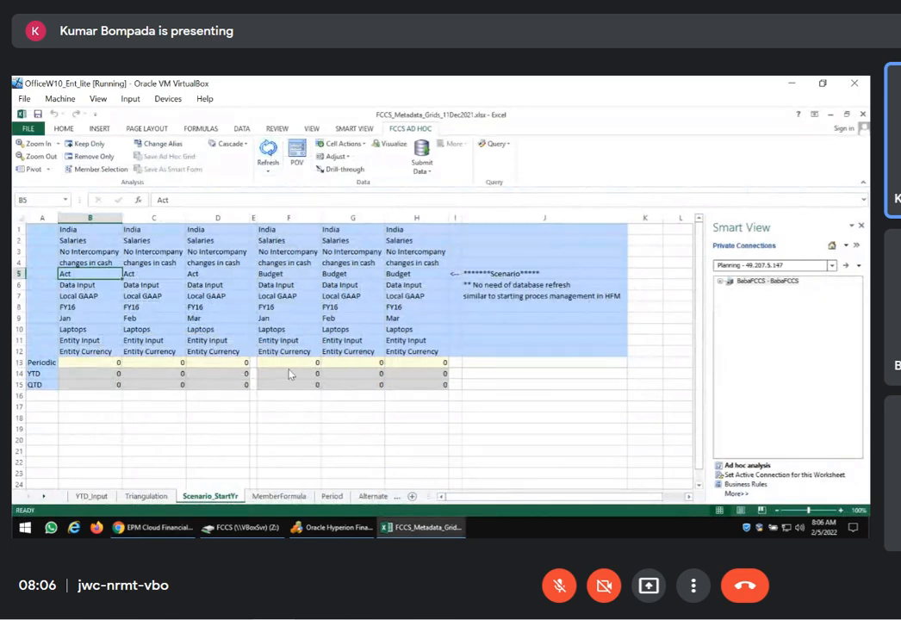
pyautogui.click(289, 218)
pyautogui.click(273, 157)
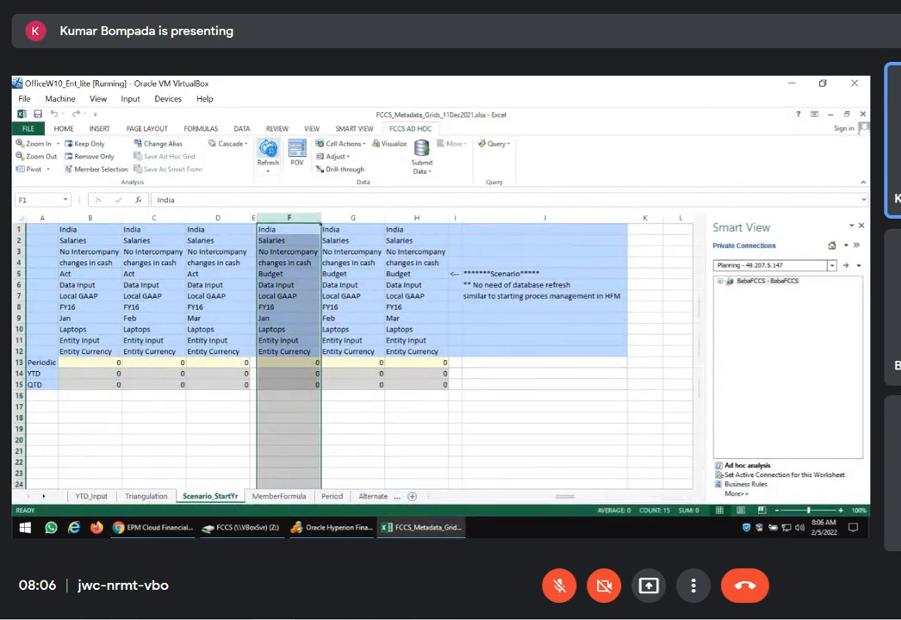
pyautogui.click(352, 363)
pyautogui.press('Right')
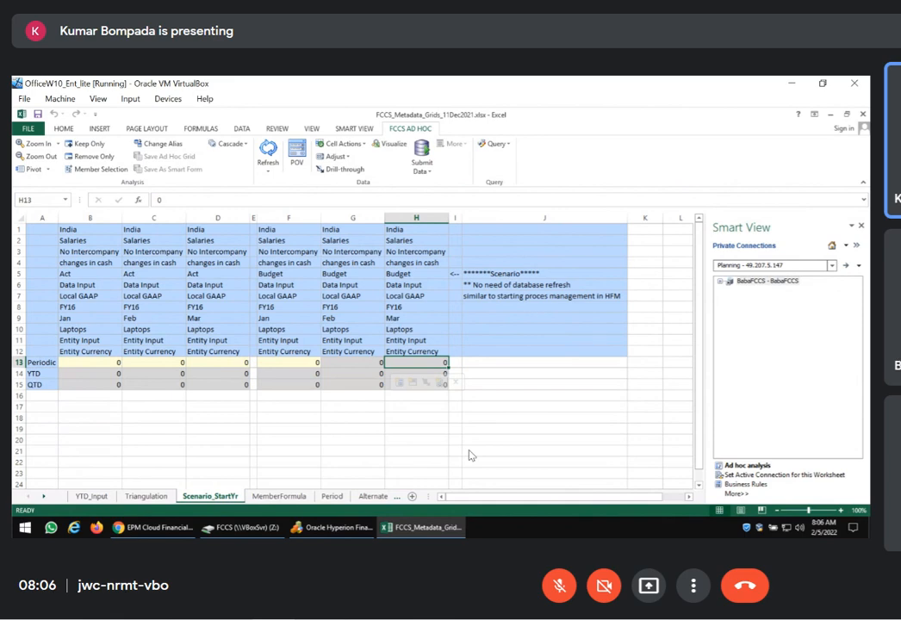
# Switch to the browser, set Budget's start year to FY15, end year to FY30 and end period to Dec, and save
pyautogui.hotkey('alt', 'Tab')
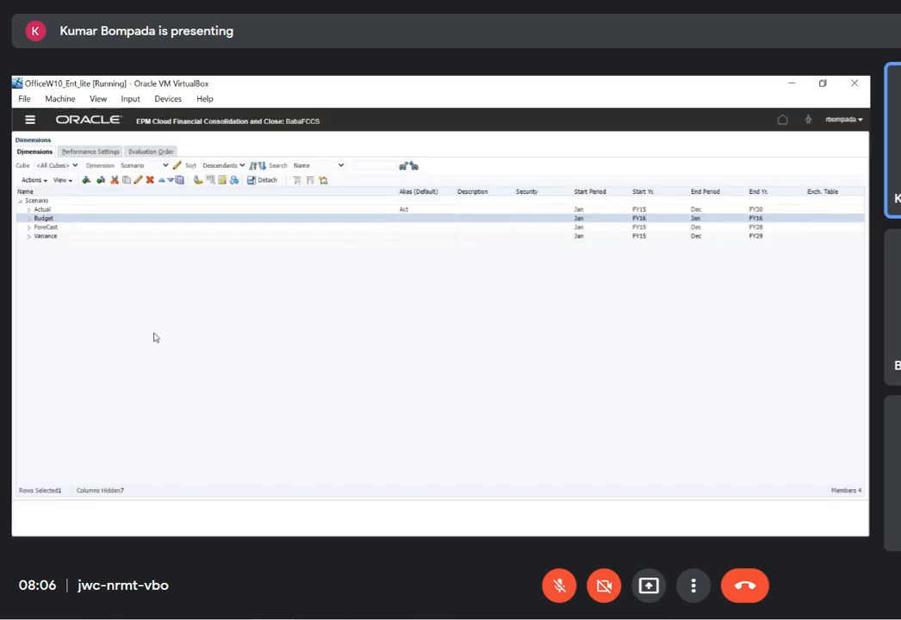
pyautogui.click(139, 183)
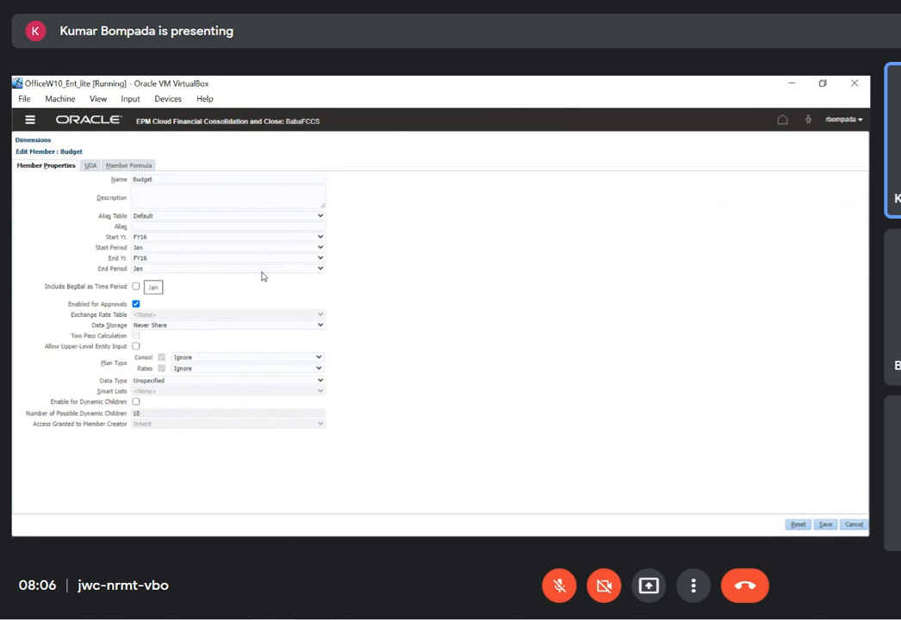
pyautogui.click(198, 239)
pyautogui.click(170, 247)
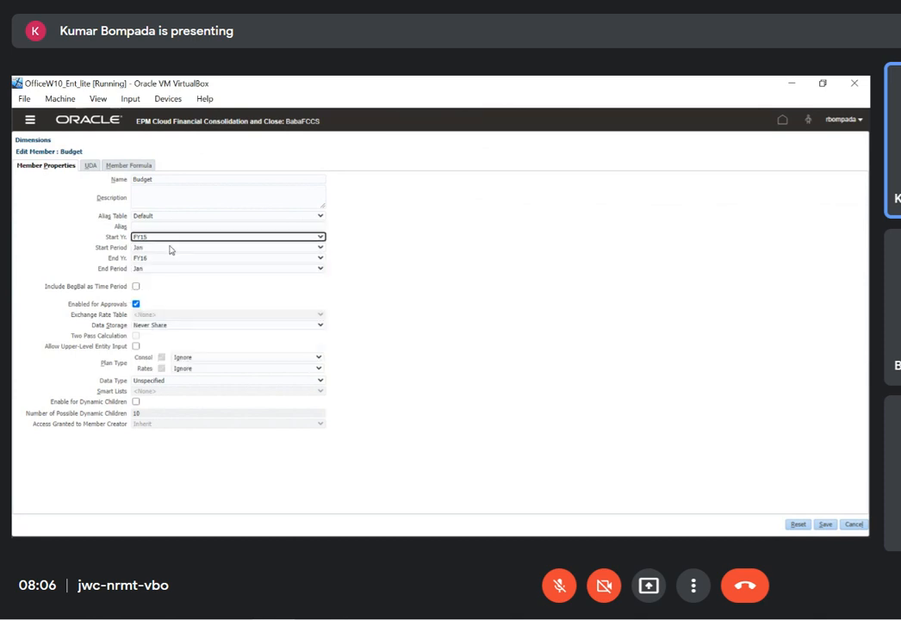
pyautogui.click(156, 259)
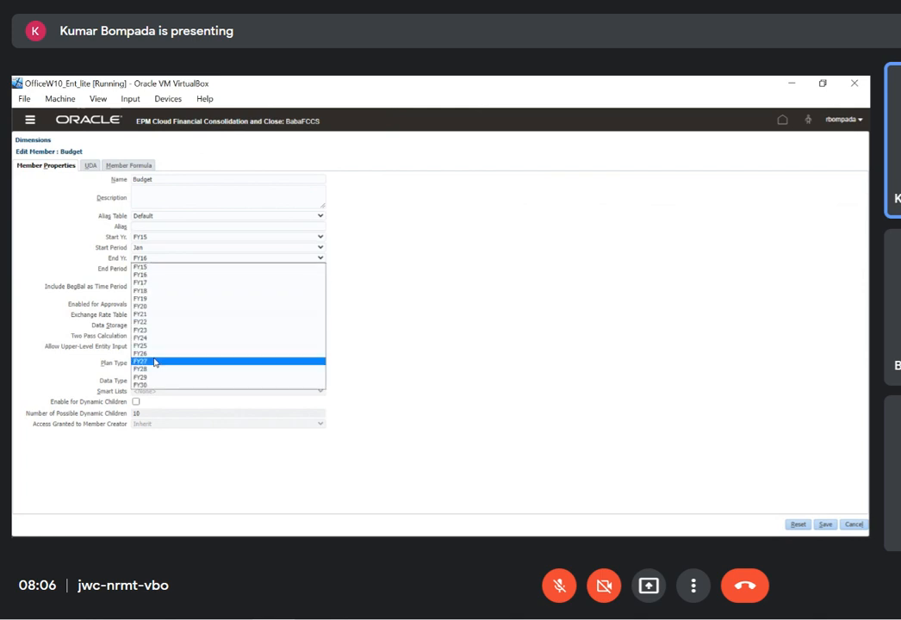
pyautogui.click(144, 384)
pyautogui.click(173, 268)
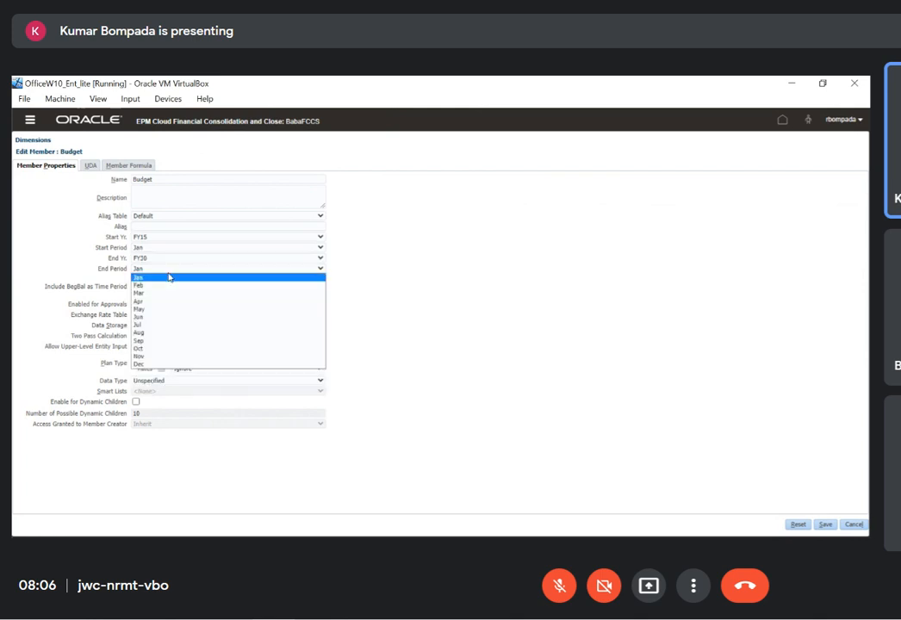
pyautogui.click(177, 364)
pyautogui.click(472, 304)
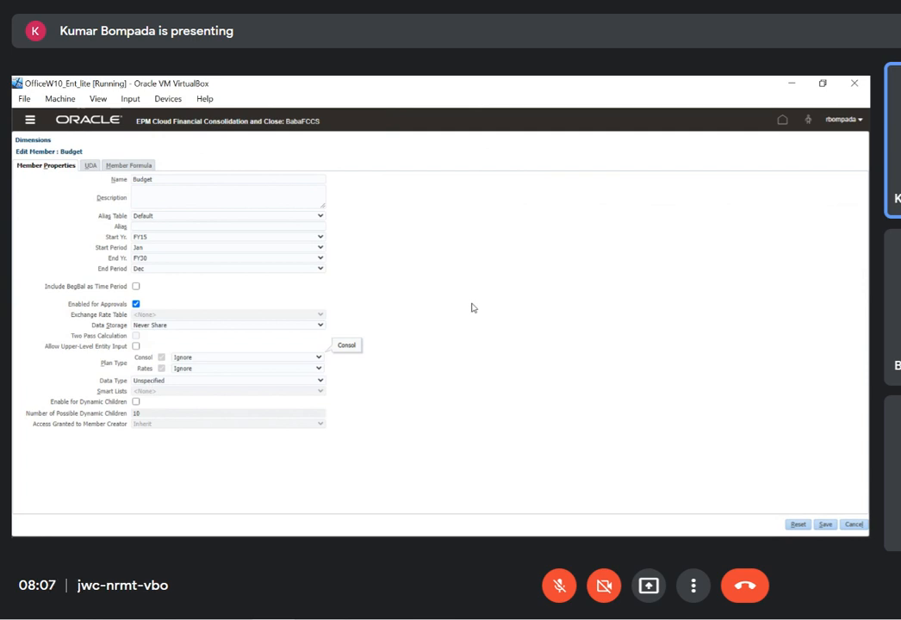
pyautogui.click(825, 525)
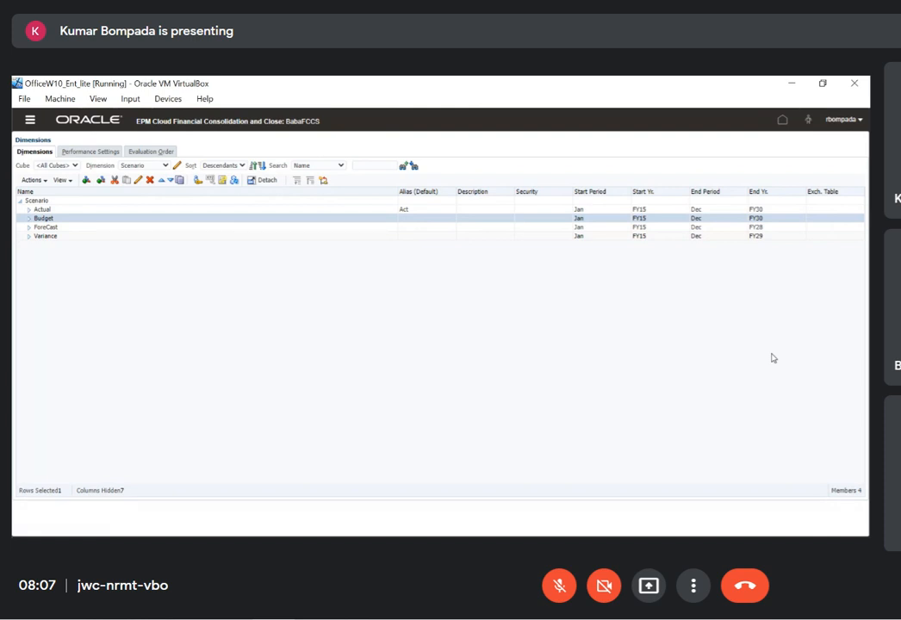
pyautogui.click(165, 165)
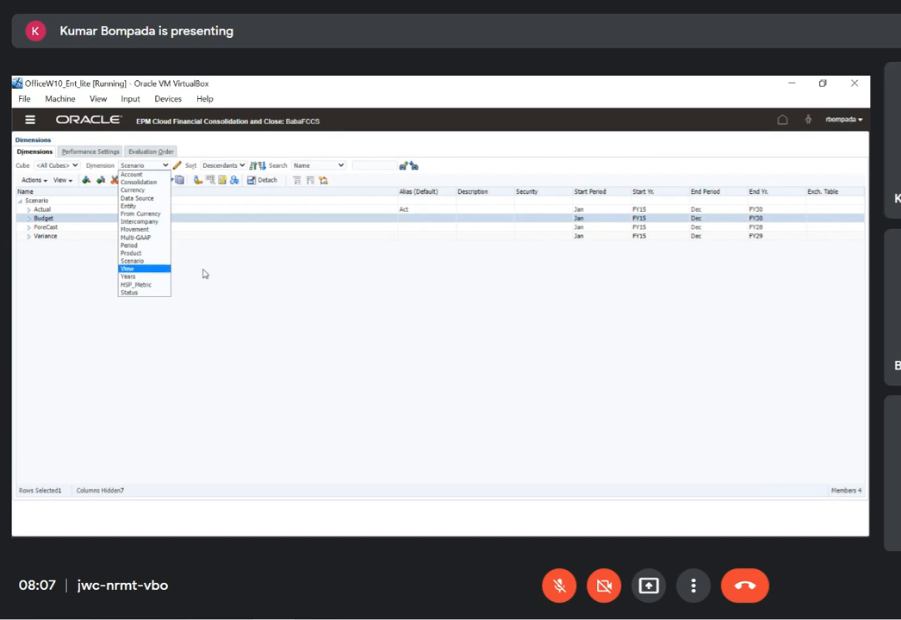
pyautogui.click(273, 273)
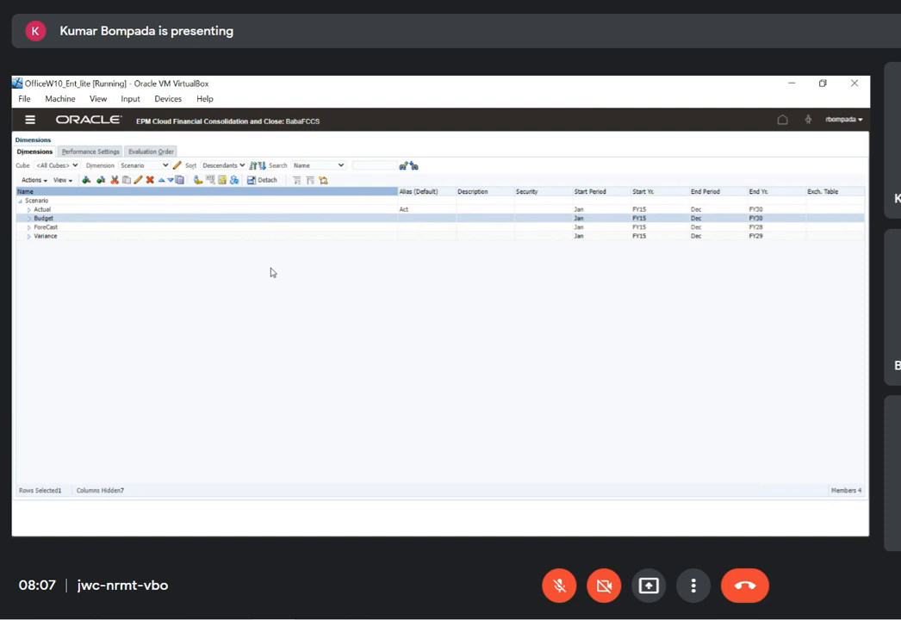
pyautogui.click(260, 548)
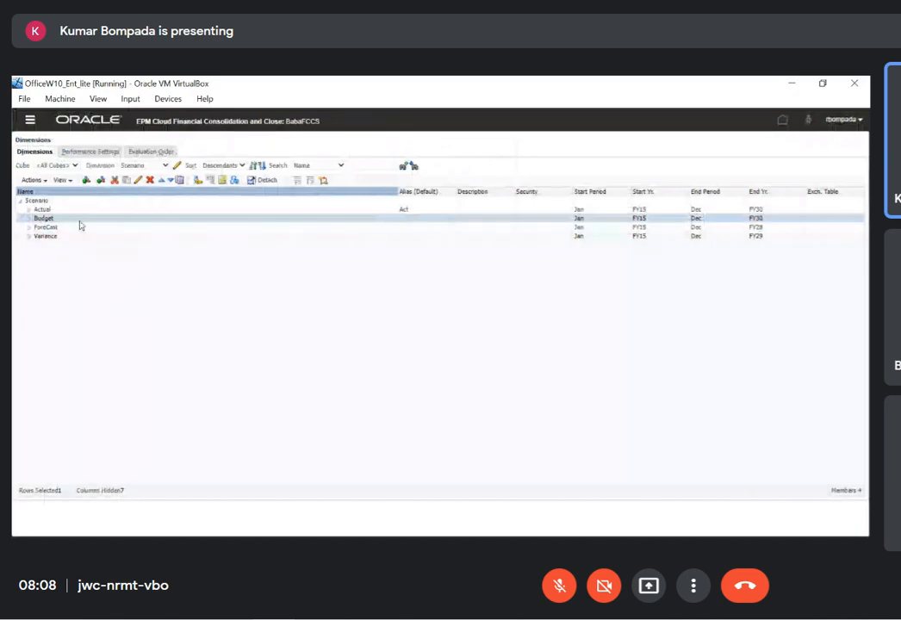
# Open the Budget member's properties, review Enabled for Approvals and the Start Period choices, and leave without saving
pyautogui.click(137, 180)
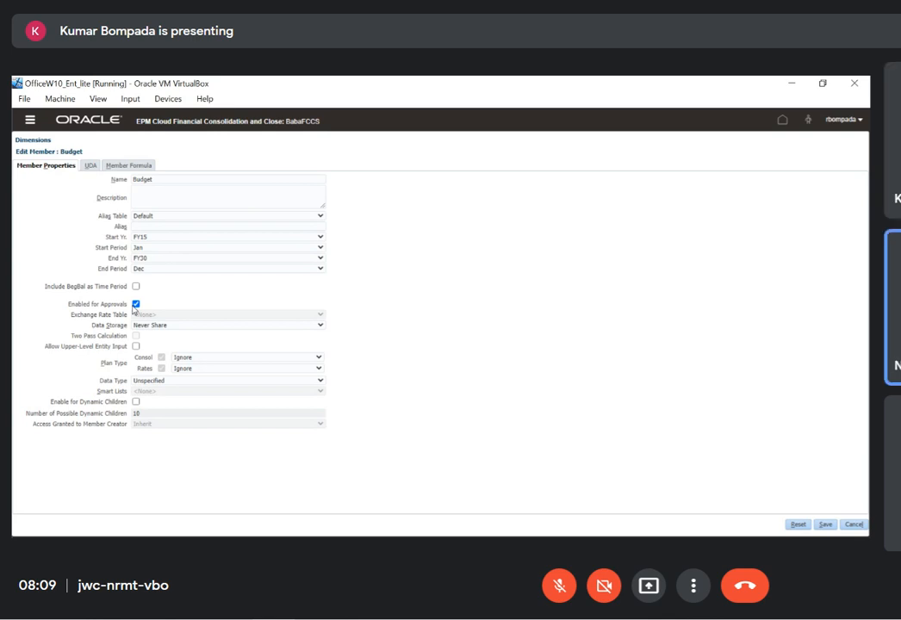
pyautogui.moveTo(133, 310); pyautogui.dragTo(60, 311)
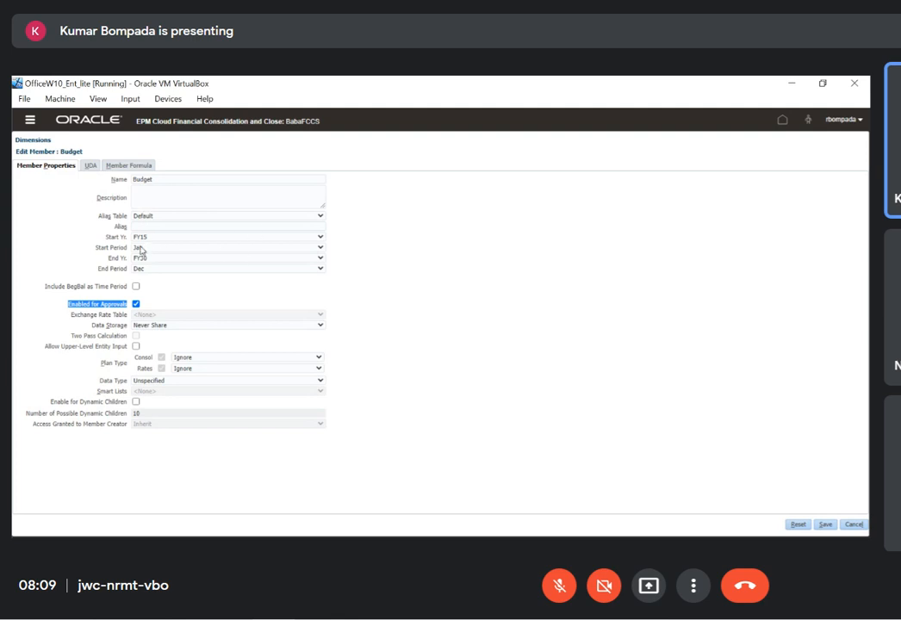
pyautogui.click(320, 250)
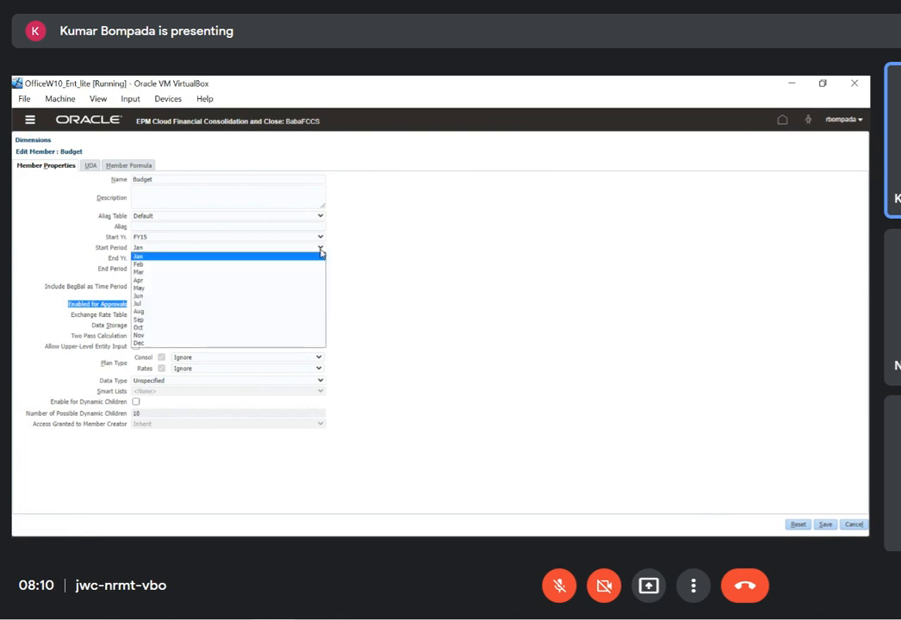
pyautogui.click(428, 252)
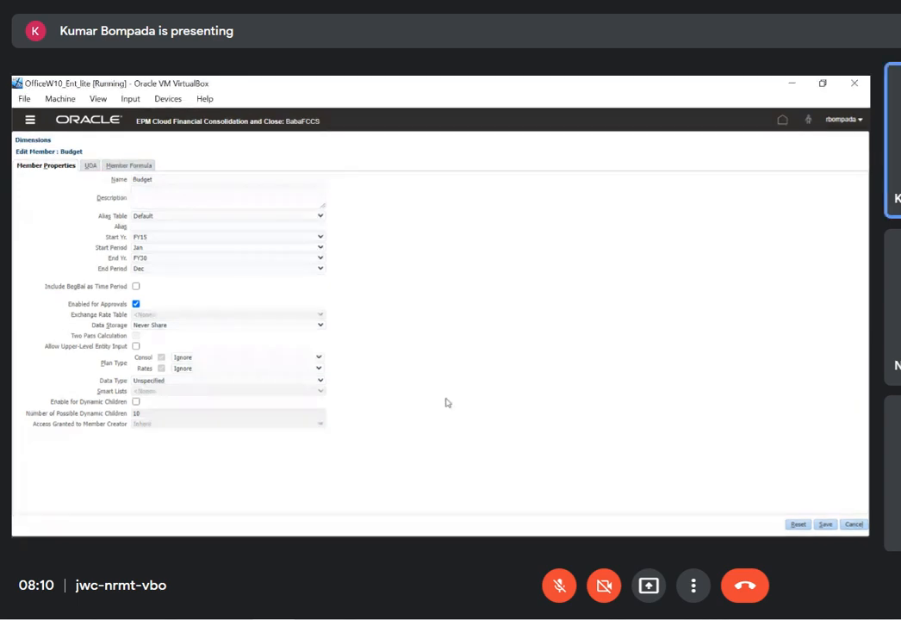
pyautogui.click(855, 525)
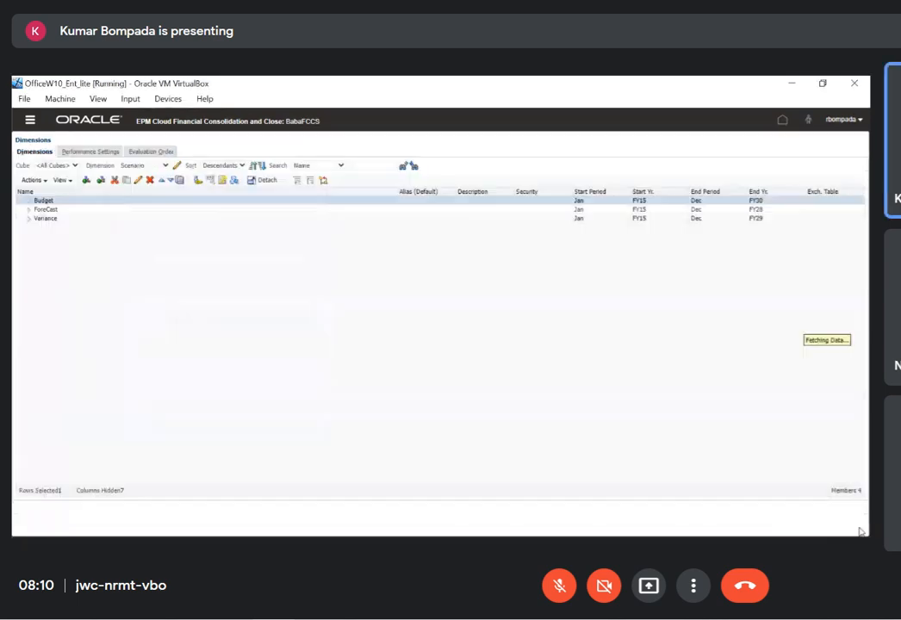
# Show the Account dimension and review the members under AccountMHierarchy, collapsing it again
pyautogui.click(164, 165)
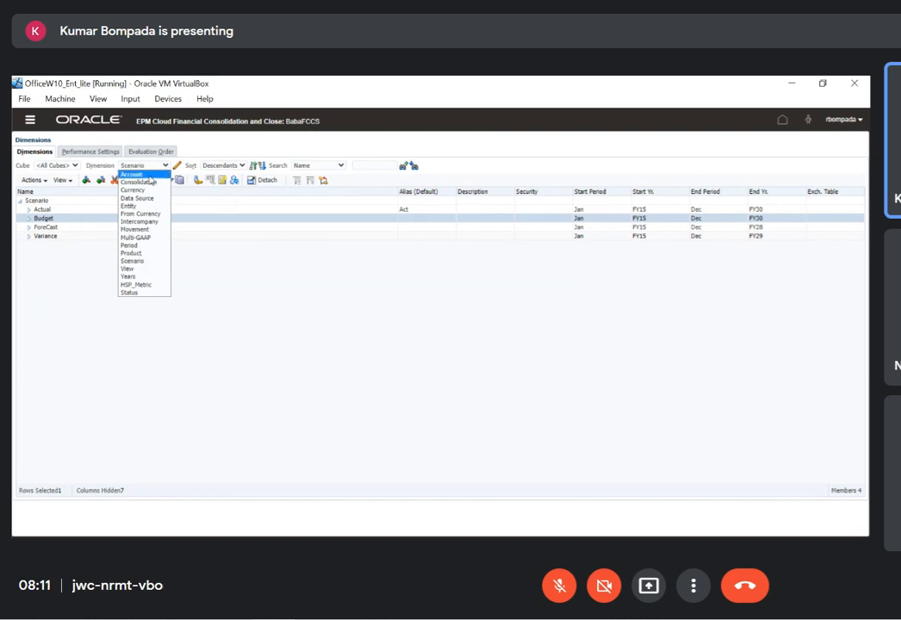
pyautogui.click(131, 174)
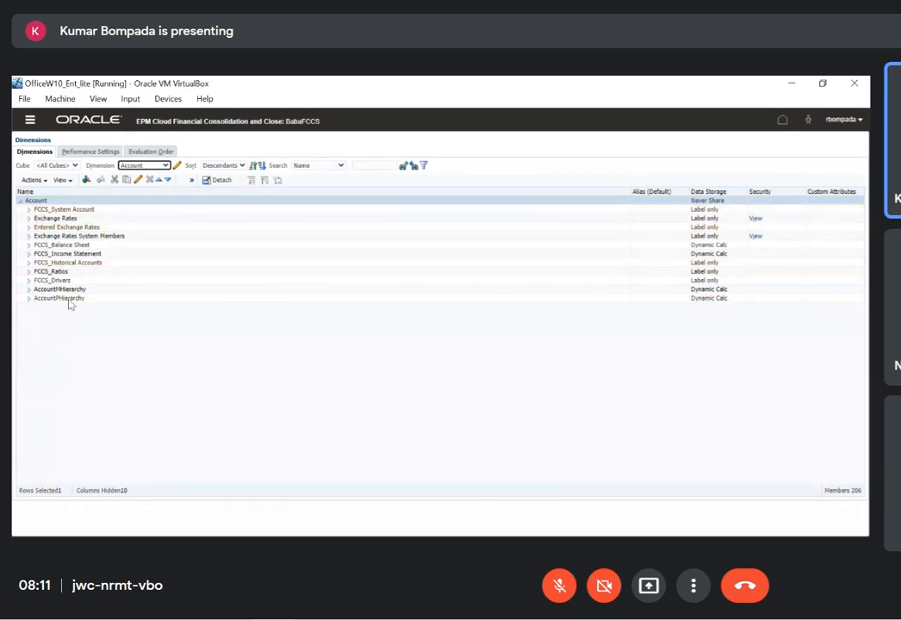
pyautogui.click(29, 291)
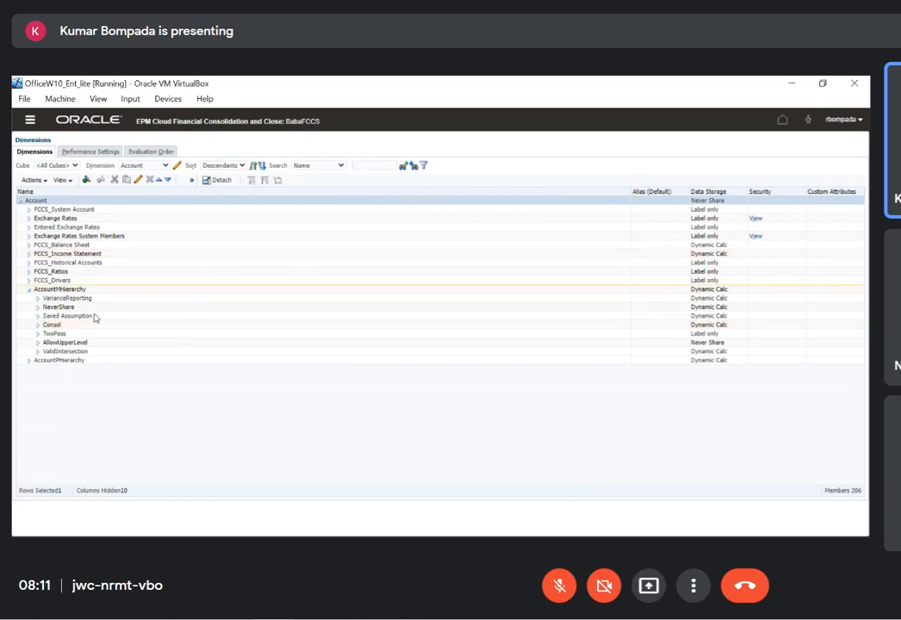
pyautogui.click(29, 289)
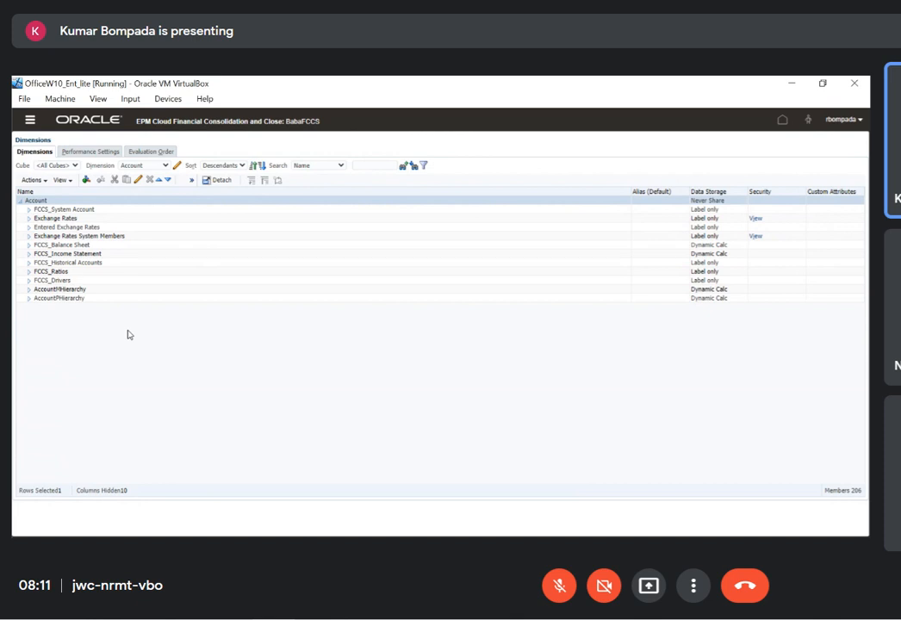
# Review the hierarchy under FCCS_Income Statement down to the children of FCCS_Total Comprehensive Income, and collapse it
pyautogui.click(29, 254)
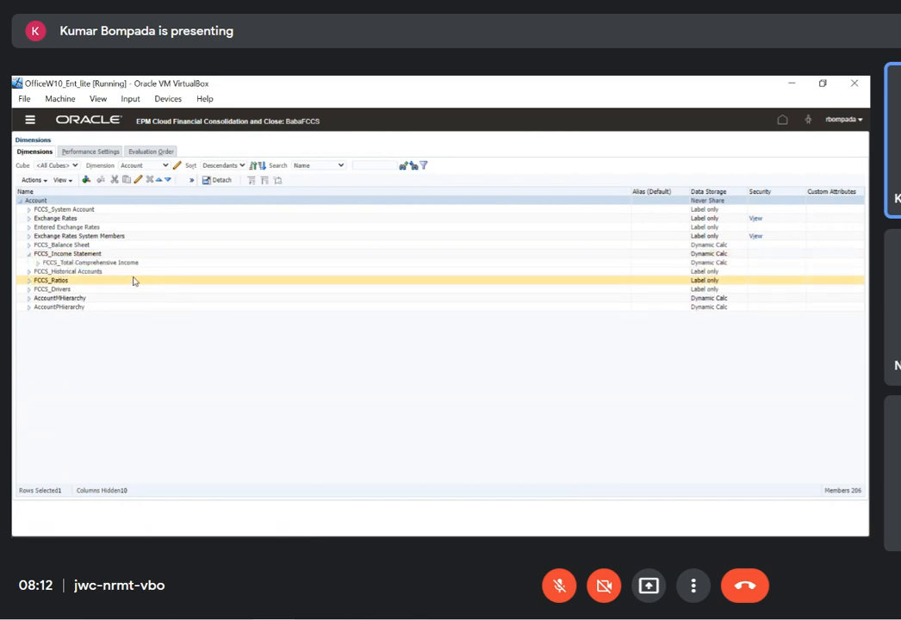
pyautogui.click(120, 263)
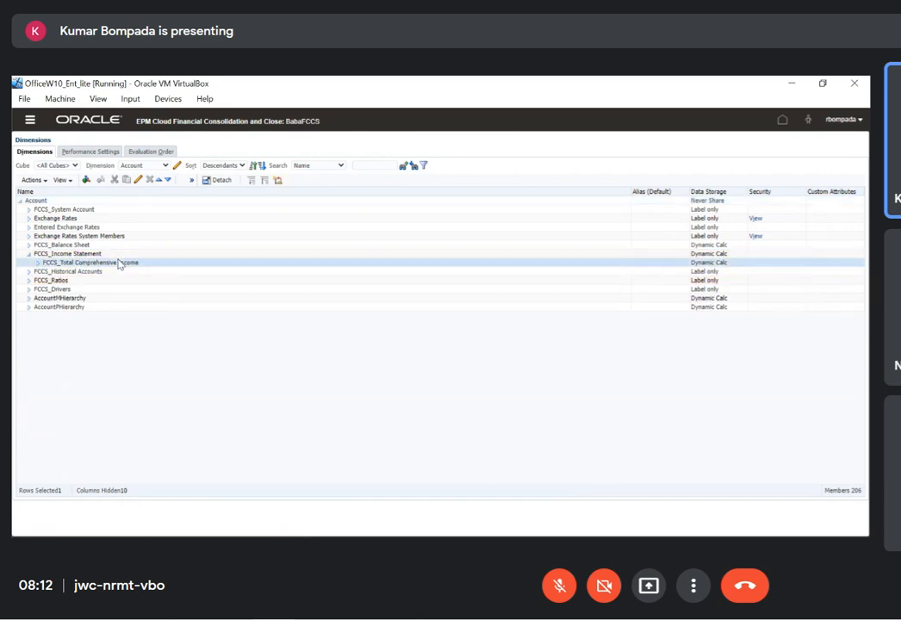
pyautogui.click(38, 263)
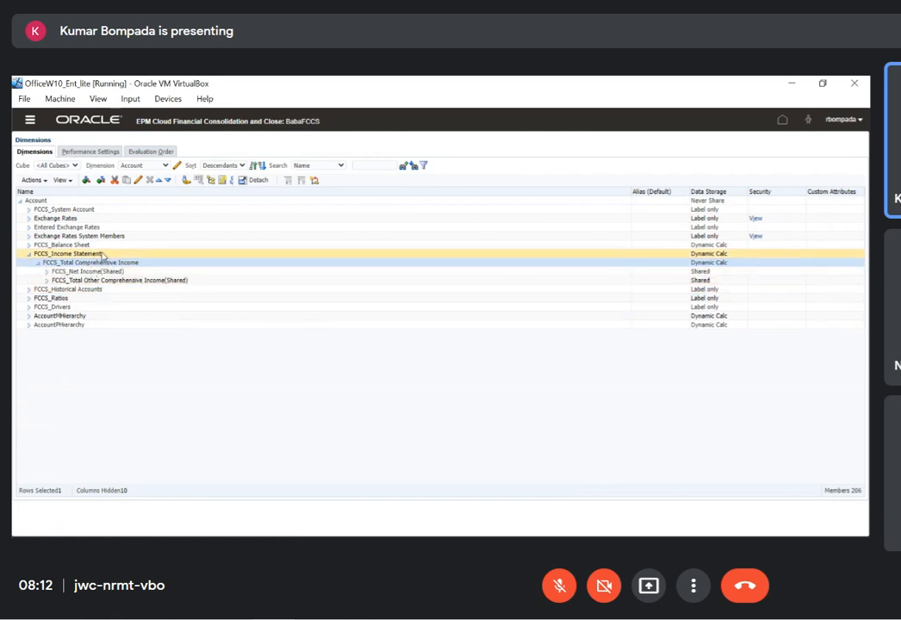
pyautogui.click(30, 253)
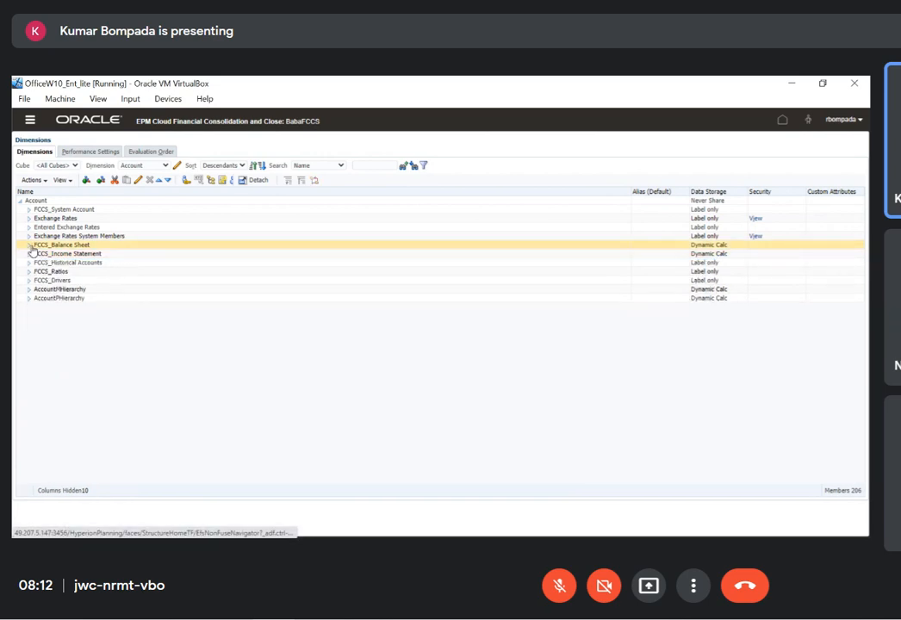
# Expand FCCS_Balance Sheet through the Traditional Approach, Total Liabilities and Equity, and Total Equity down to FCCS_Owners Equity's children
pyautogui.click(29, 246)
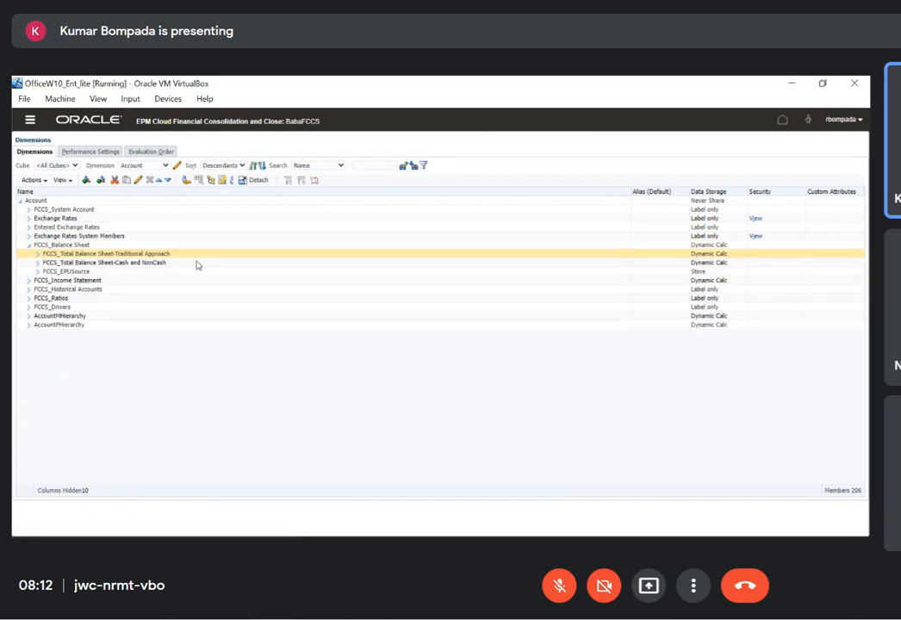
pyautogui.click(52, 254)
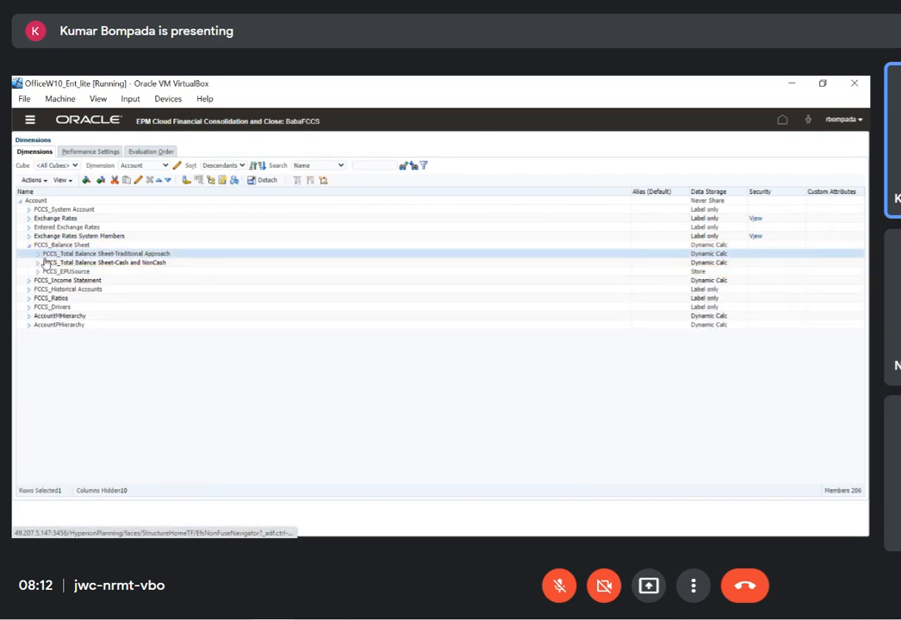
pyautogui.click(38, 254)
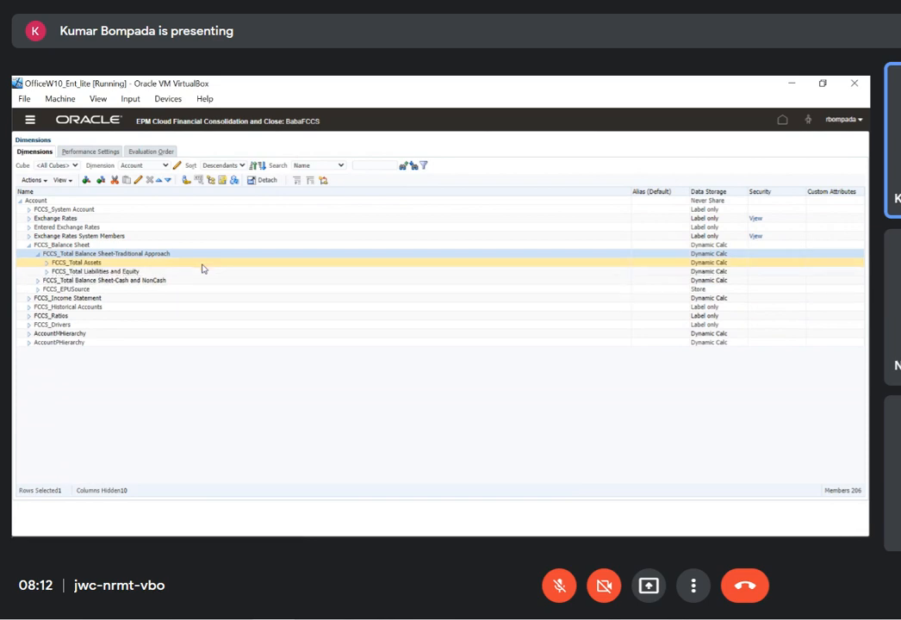
pyautogui.click(47, 271)
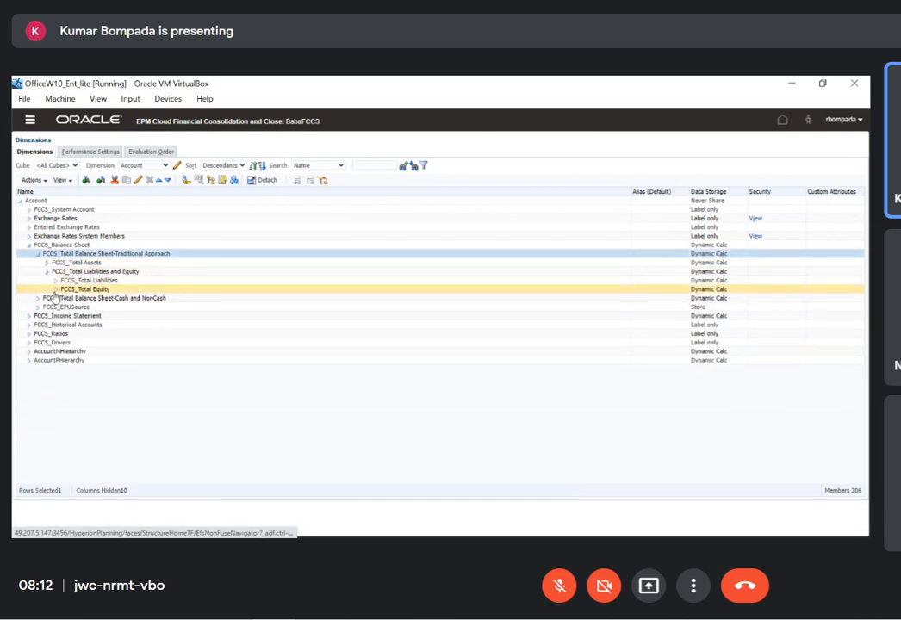
pyautogui.click(55, 290)
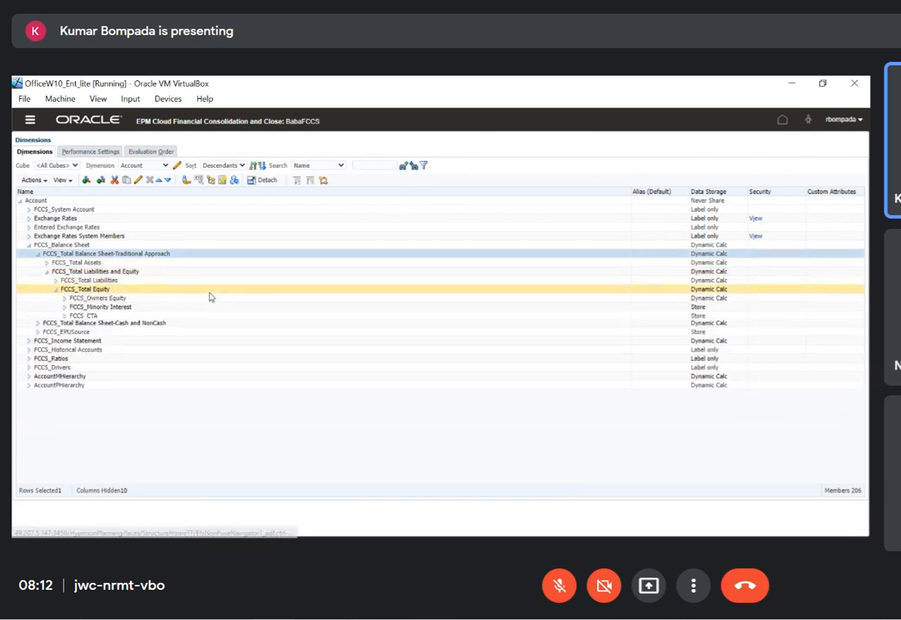
pyautogui.click(63, 298)
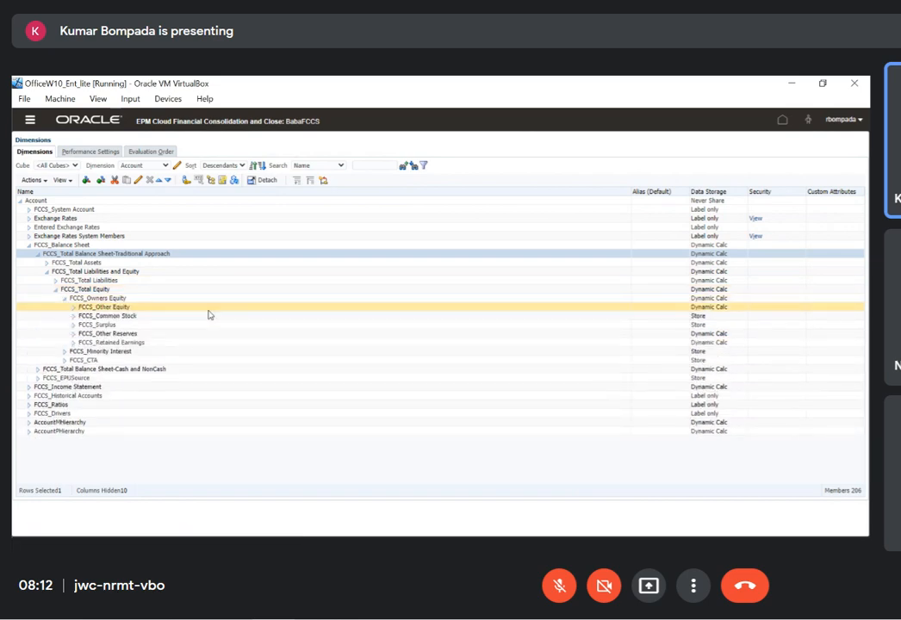
# Expand FCCS_Retained Earnings through Retained Earnings Current and Owners Income to the children of FCCS_Net Income, and select FCCS_Net Income
pyautogui.click(73, 343)
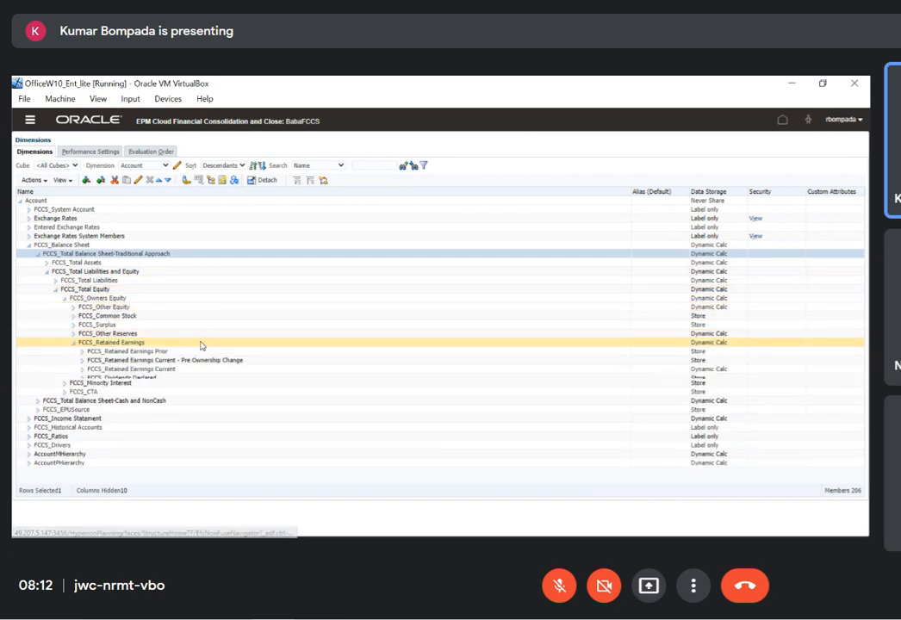
pyautogui.click(83, 368)
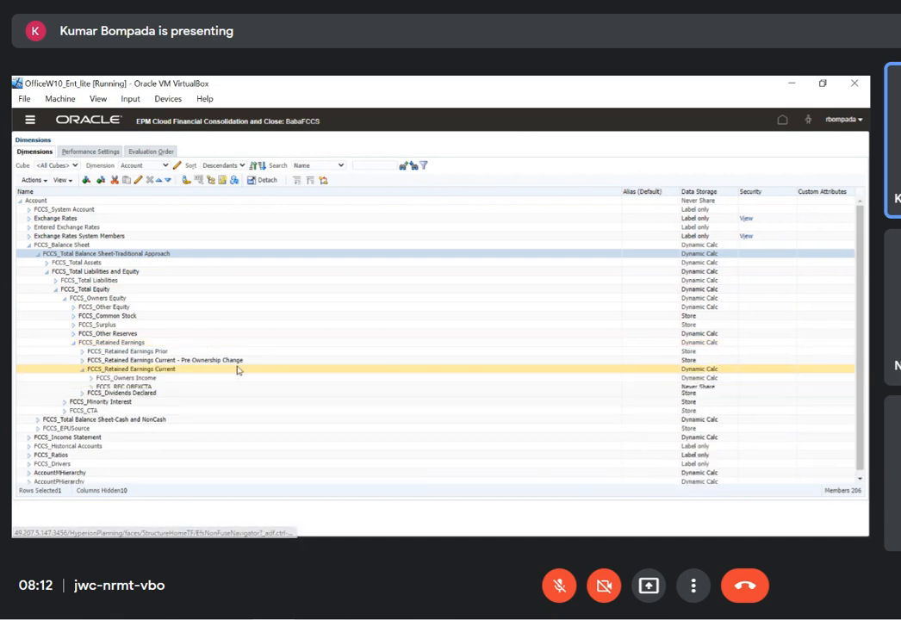
pyautogui.click(91, 379)
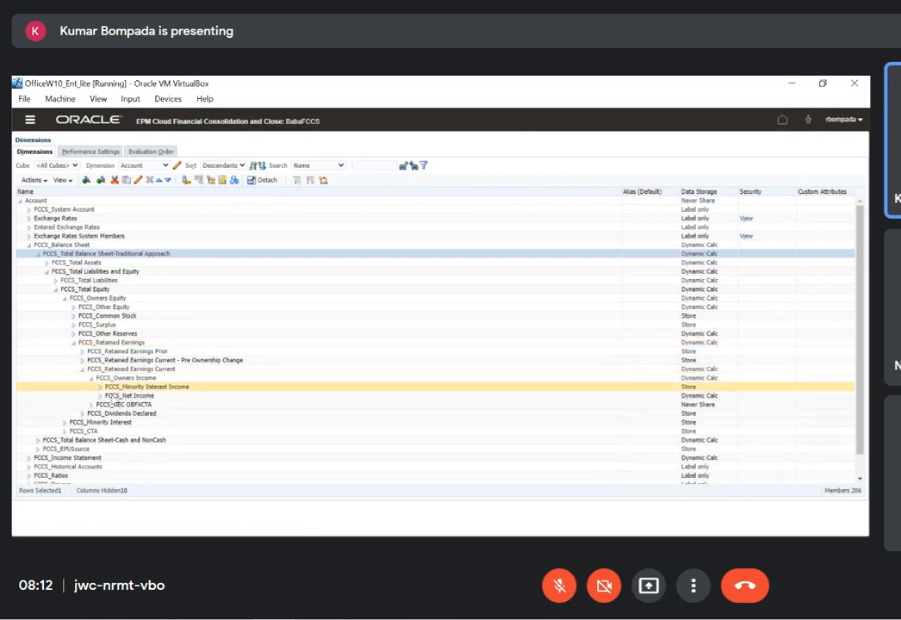
pyautogui.click(100, 396)
pyautogui.click(150, 398)
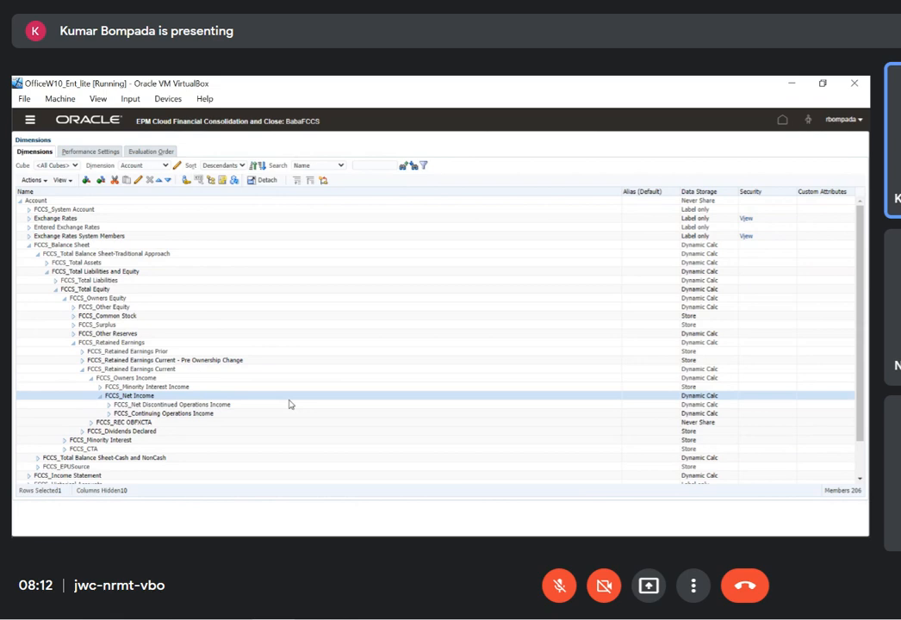
# Switch to Oracle Hyperion Financial Management and show the Account metadata item
pyautogui.hotkey('alt', 'Tab')
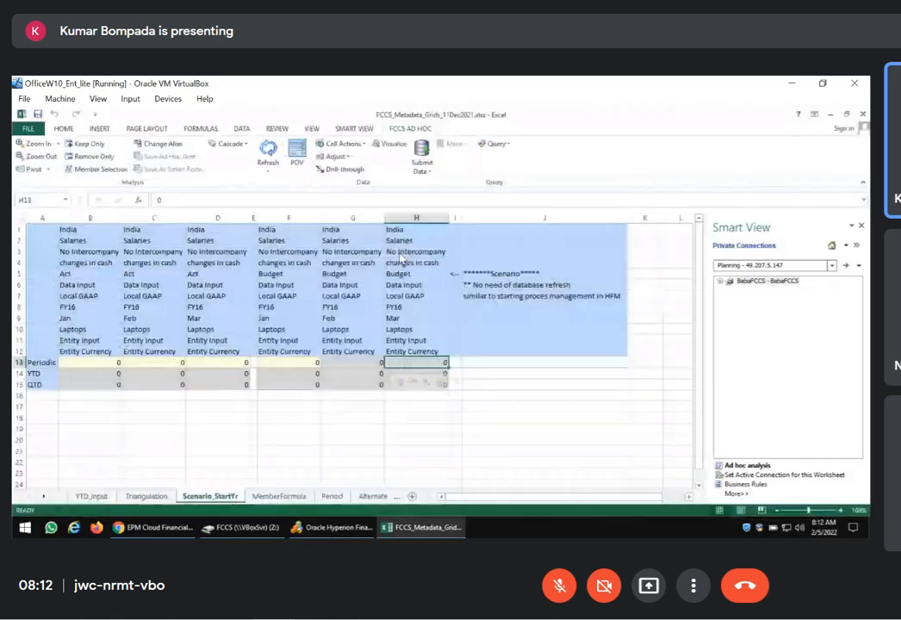
pyautogui.click(332, 527)
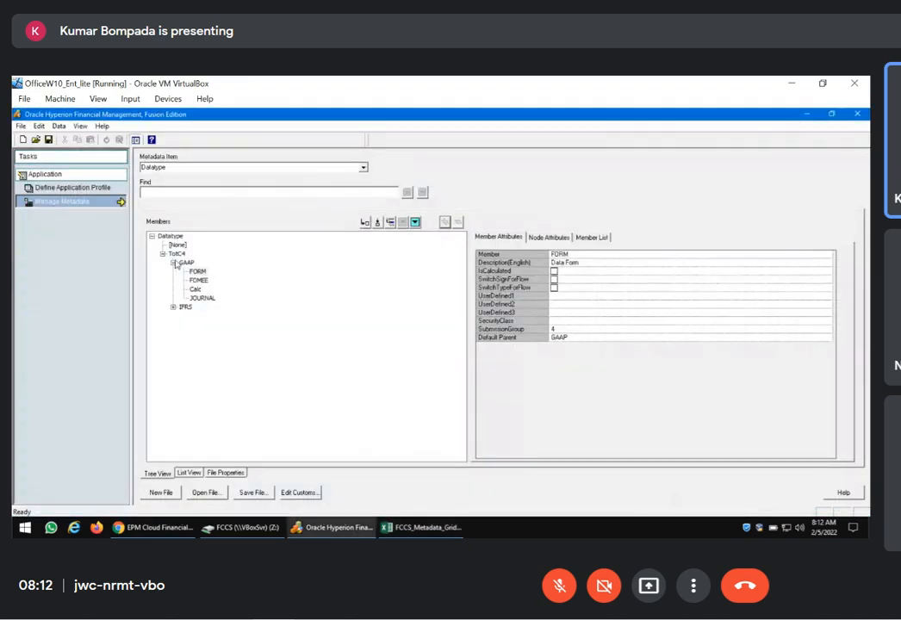
pyautogui.click(363, 167)
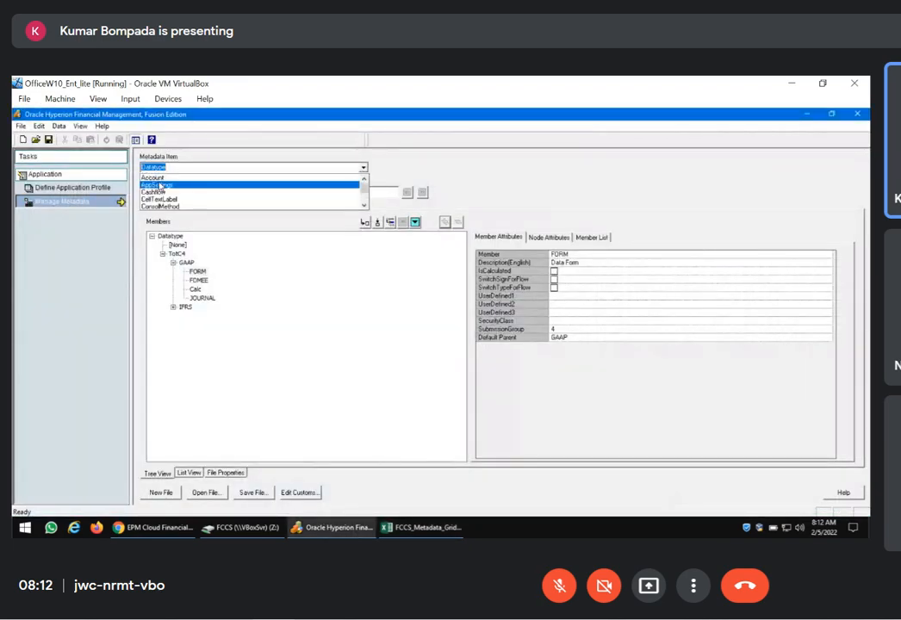
pyautogui.click(152, 178)
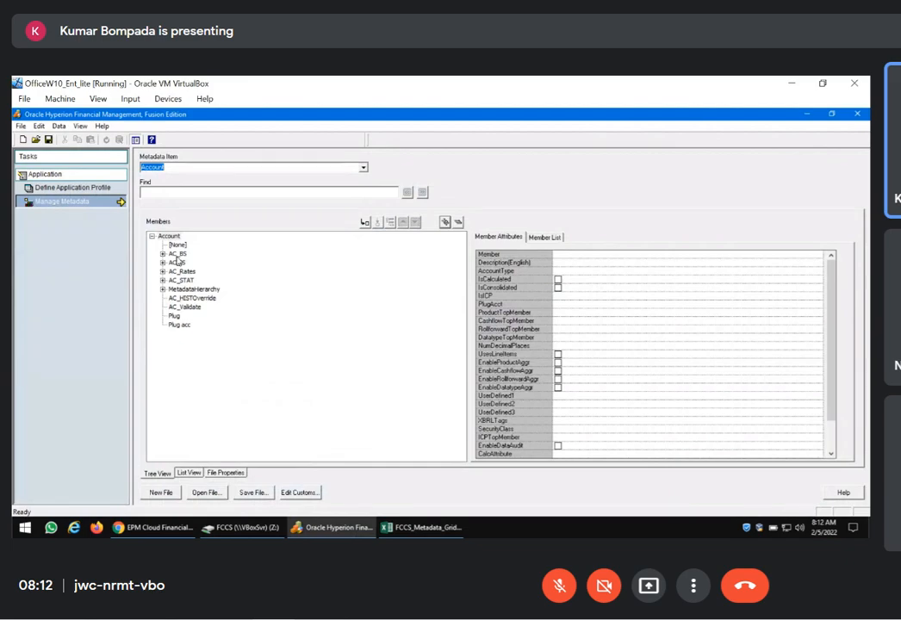
# Examine the member attributes of AC_BS and AC_IS, checking AC_BS down to its Default Parent
pyautogui.click(177, 254)
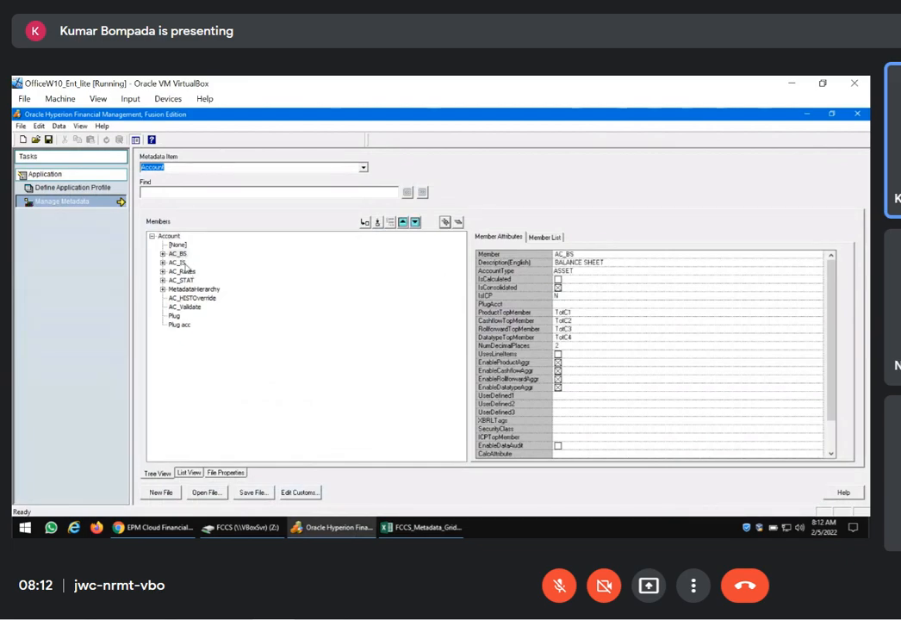
pyautogui.click(179, 263)
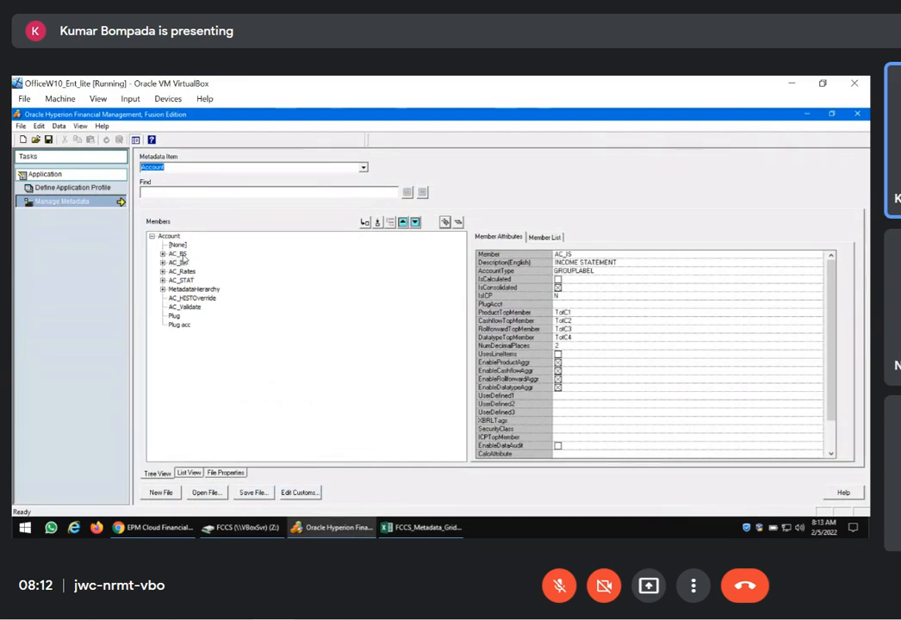
pyautogui.click(178, 254)
pyautogui.moveTo(831, 396); pyautogui.dragTo(830, 429)
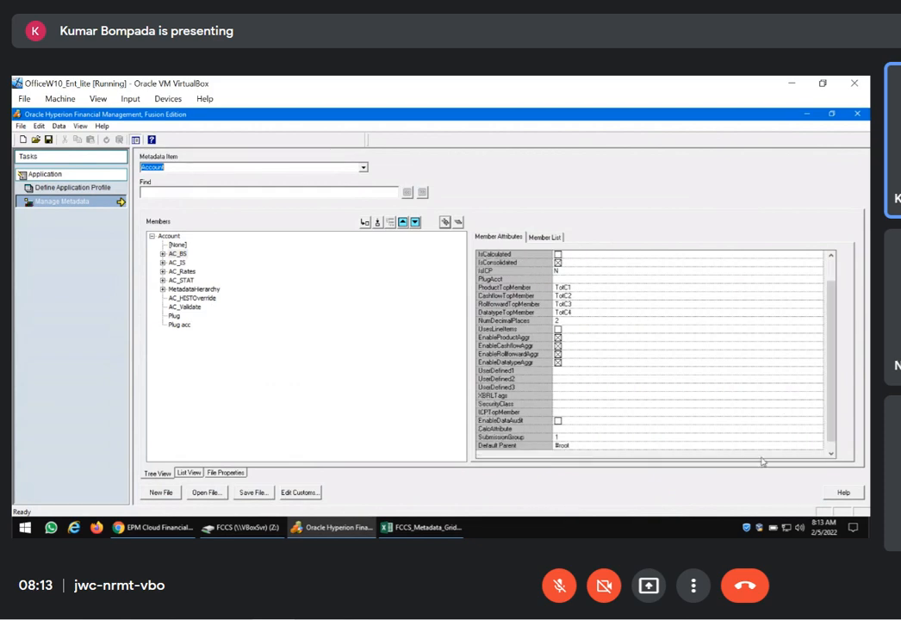
pyautogui.click(673, 447)
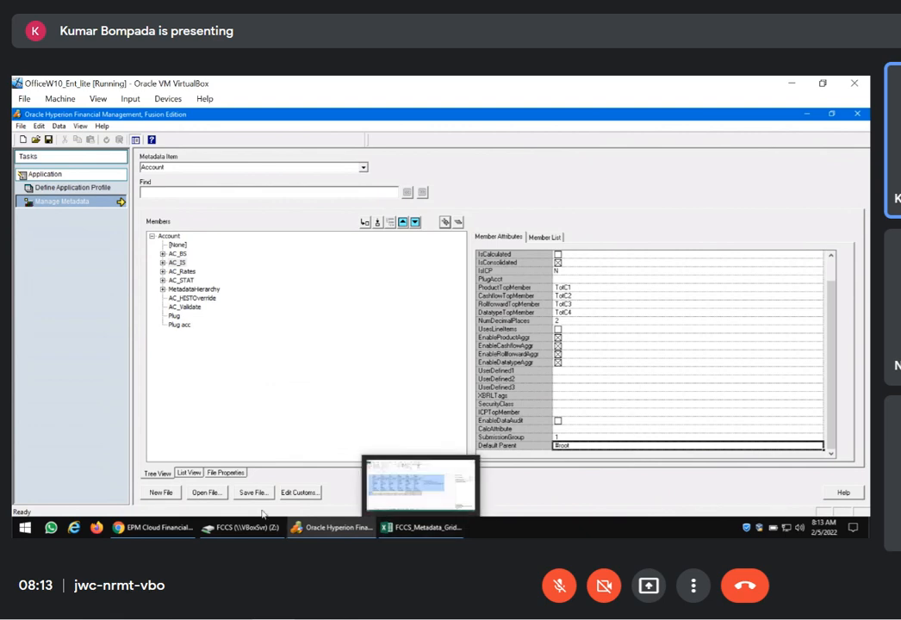
pyautogui.moveTo(171, 528)
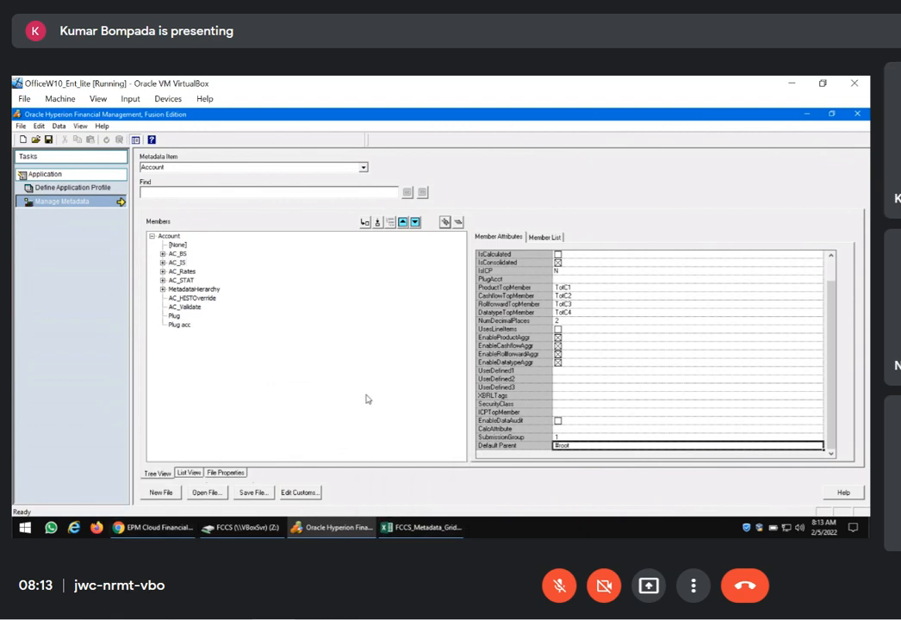
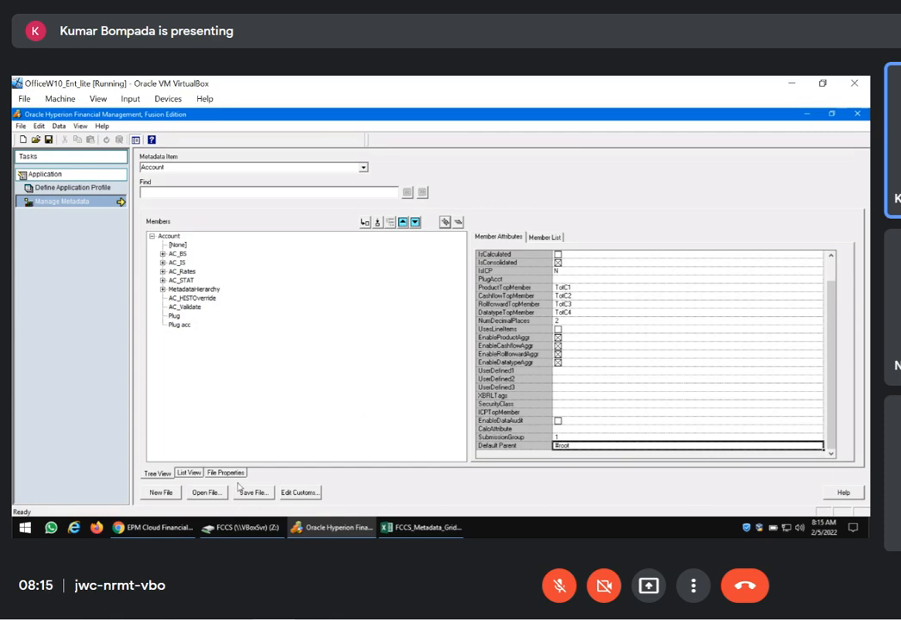
# Switch to the EPM Cloud Account dimension, collapse FCCS_Total Balance Sheet-Traditional Approach, and expand FCCS_System Account to its status members
pyautogui.click(154, 527)
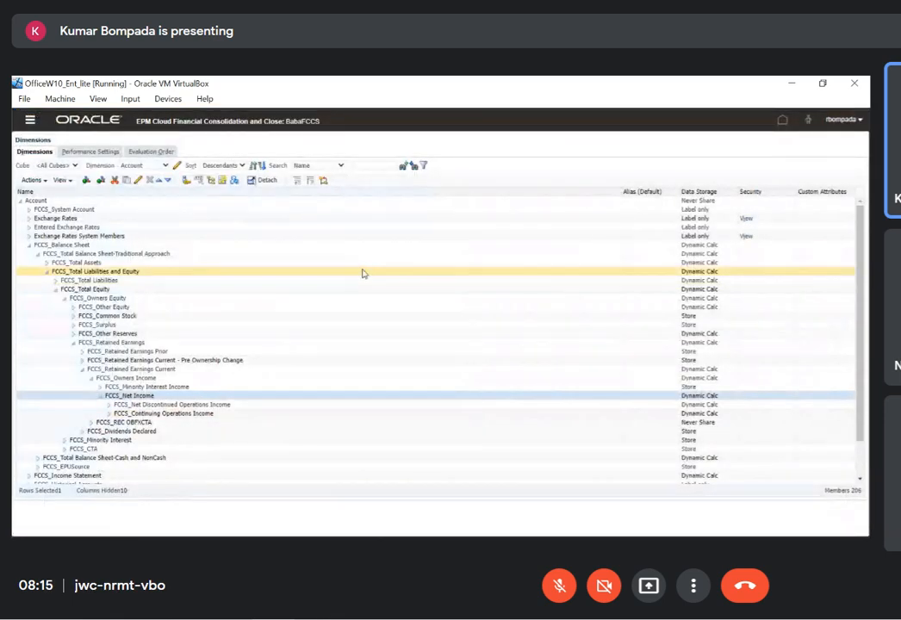
pyautogui.click(55, 289)
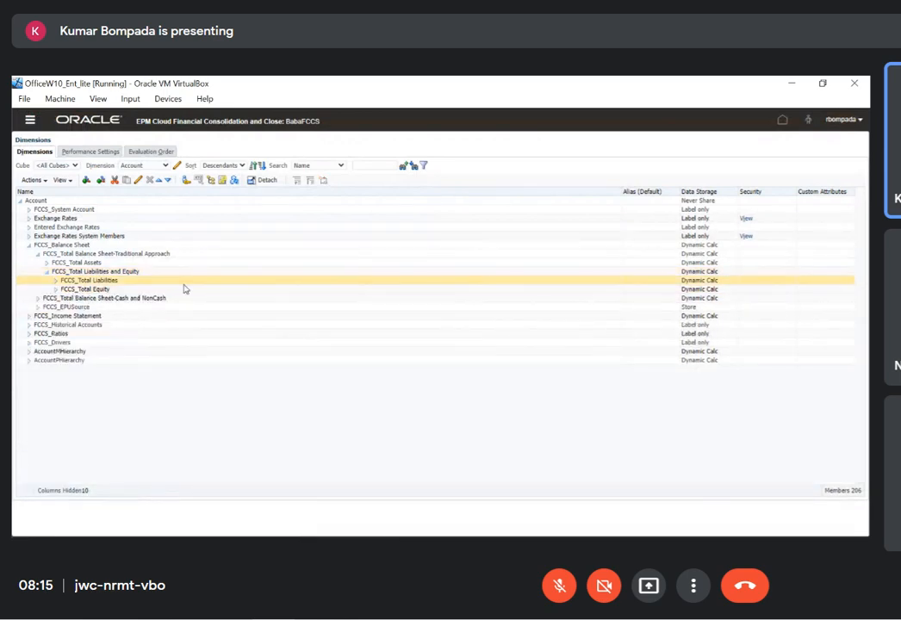
pyautogui.click(39, 255)
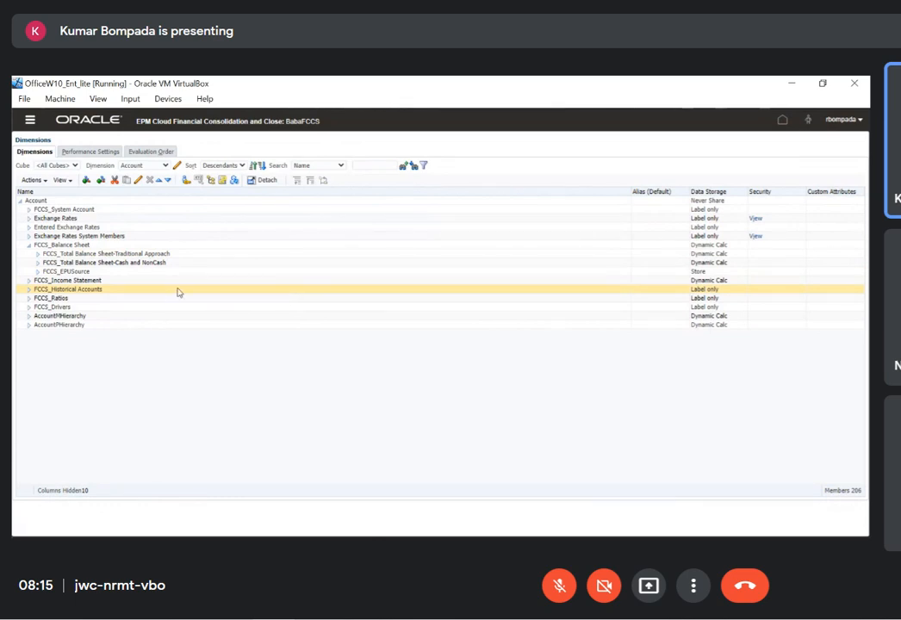
pyautogui.click(28, 209)
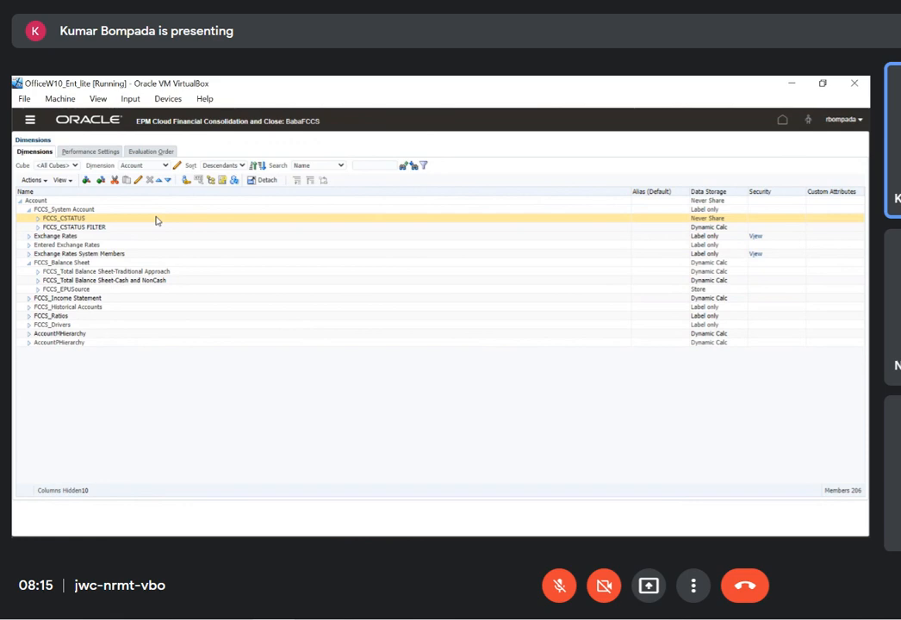
pyautogui.click(441, 318)
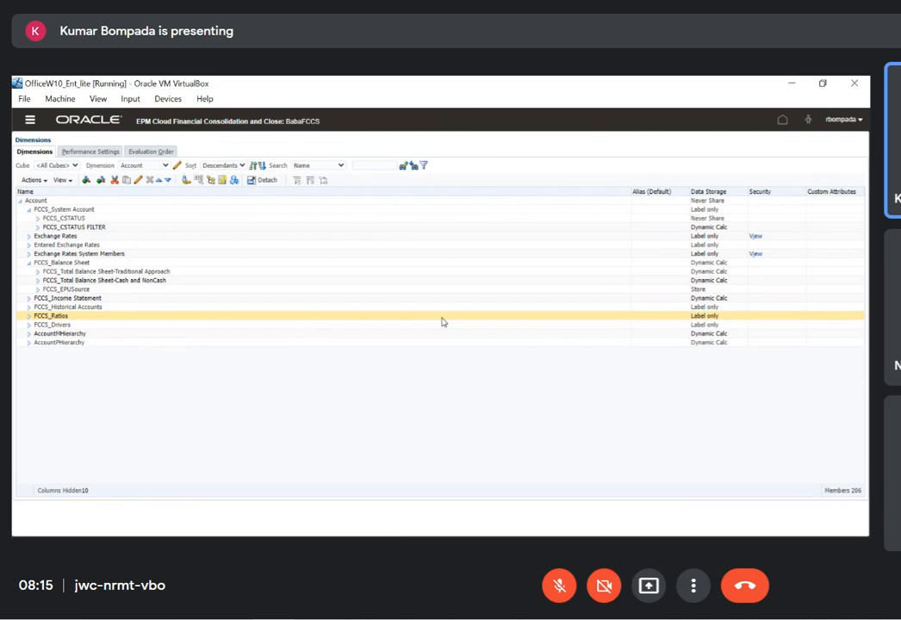
# Switch to Internet Explorer and open the saved Workspace favorite for the Oracle Enterprise Performance Management logon page
pyautogui.hotkey('alt', 'Tab')
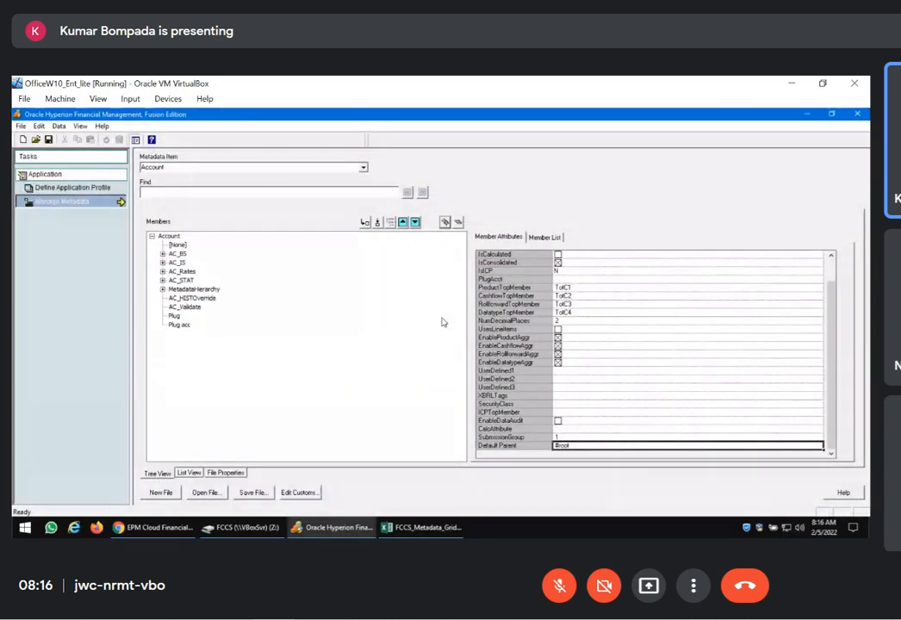
pyautogui.moveTo(257, 526)
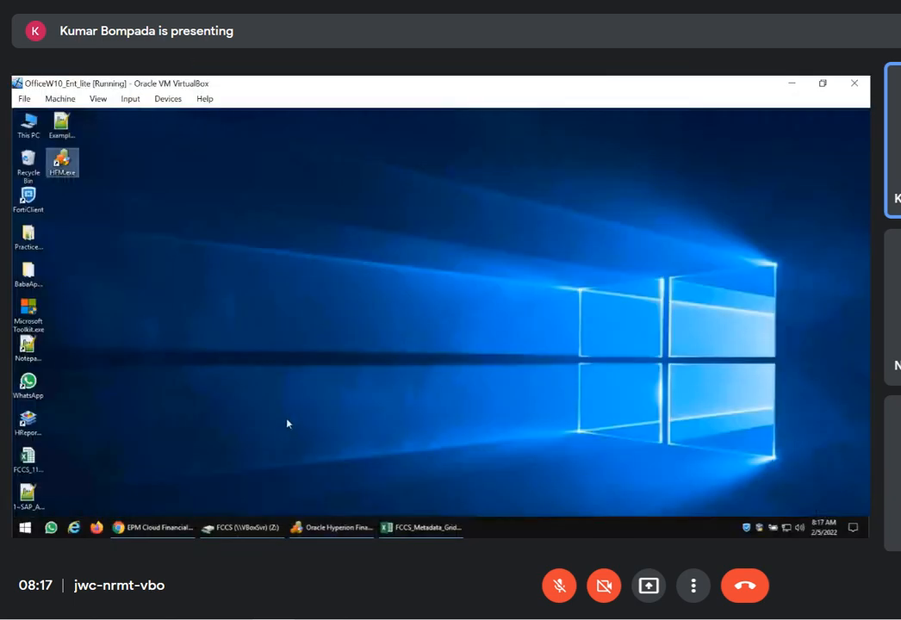
pyautogui.click(74, 527)
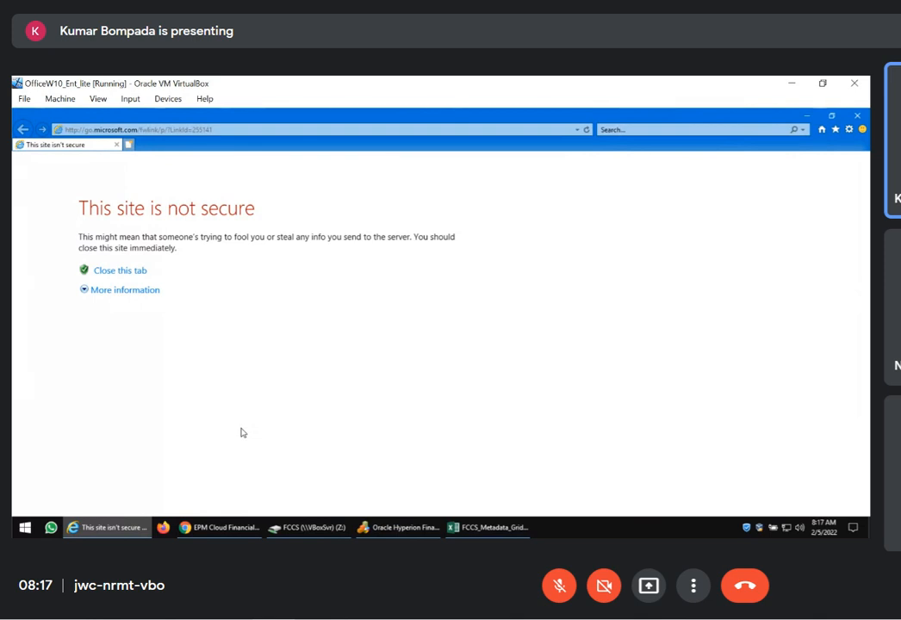
pyautogui.click(833, 129)
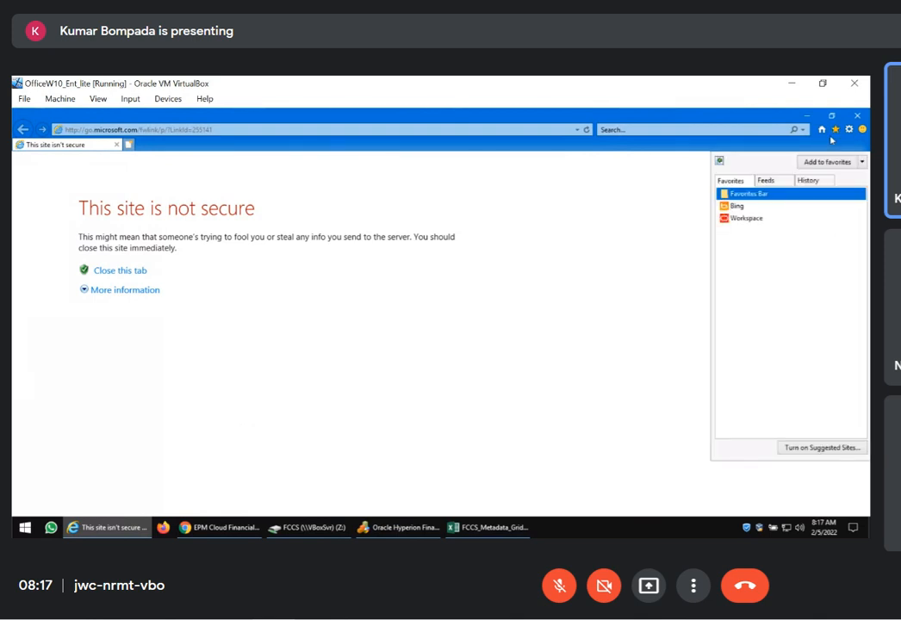
pyautogui.click(746, 219)
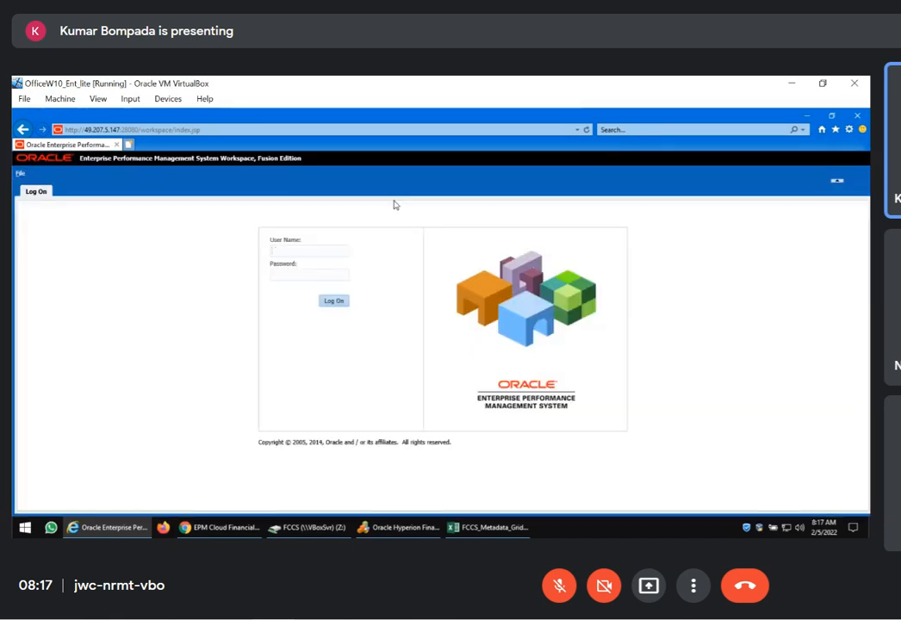
# Log on to Workspace with the user name admin and the account password
pyautogui.write('admin')
pyautogui.press('Tab')
pyautogui.write('************')
pyautogui.press('Return')
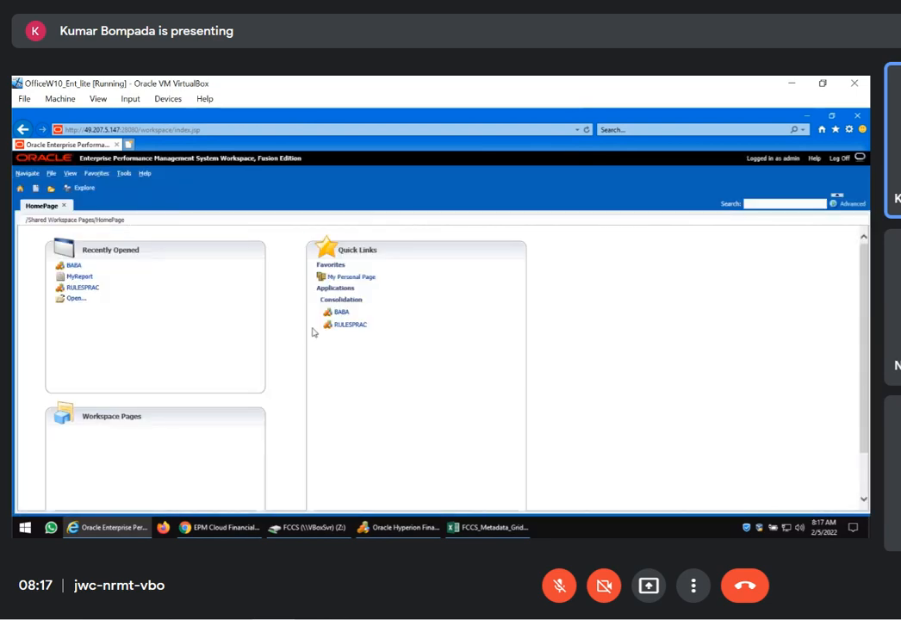
# Open the BABA consolidation application and start Process Control from its data tasks
pyautogui.click(340, 311)
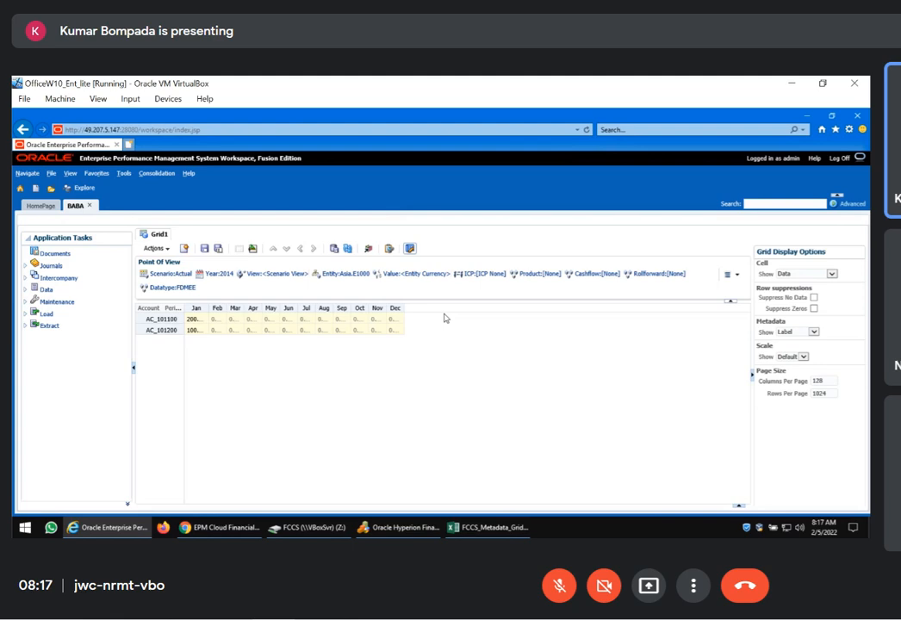
pyautogui.click(25, 291)
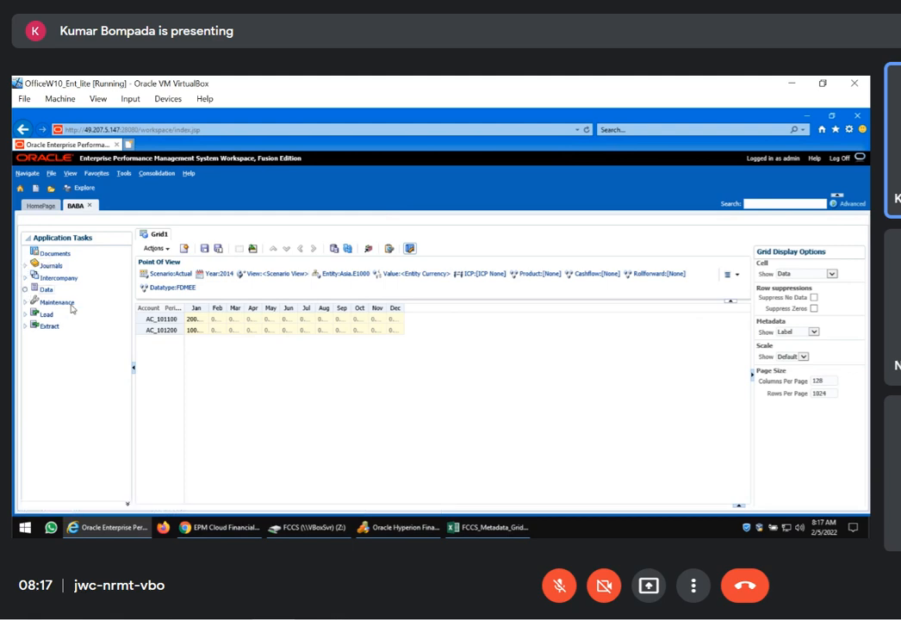
pyautogui.click(73, 324)
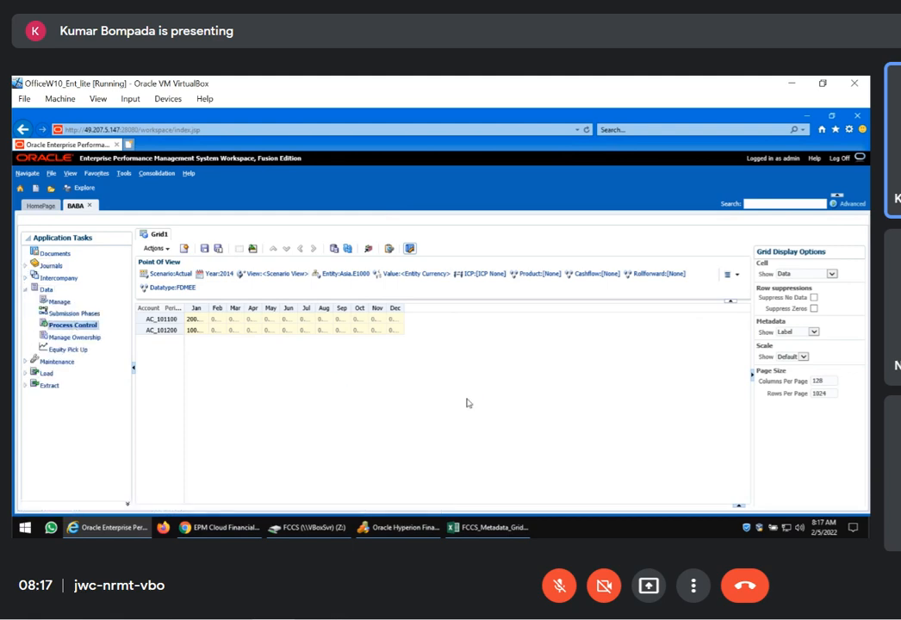
# Set the Data Process Control entity to Legal.[Hierarchy] for the Actual scenario, year 2014 and period Jan
pyautogui.click(211, 310)
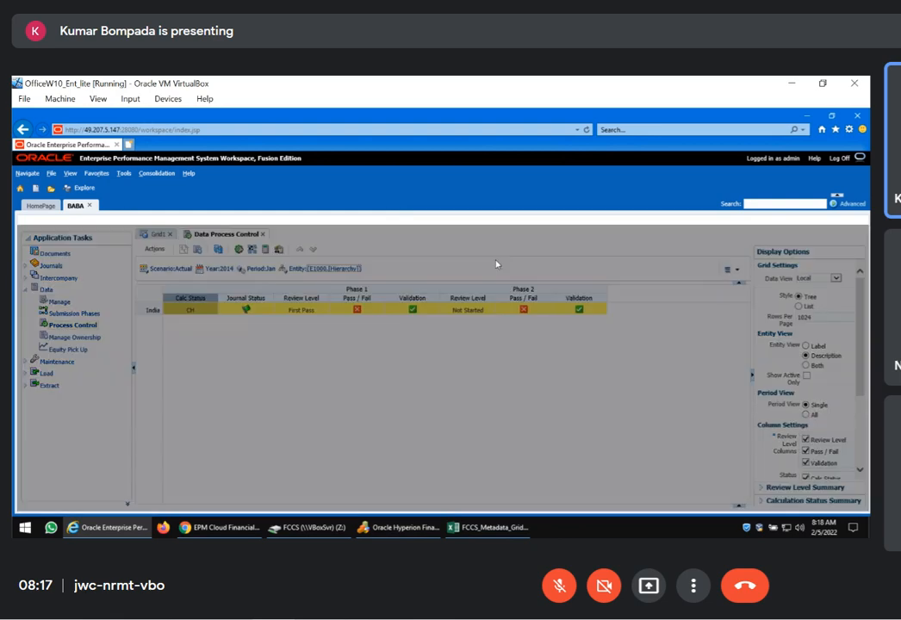
pyautogui.click(316, 317)
pyautogui.click(438, 349)
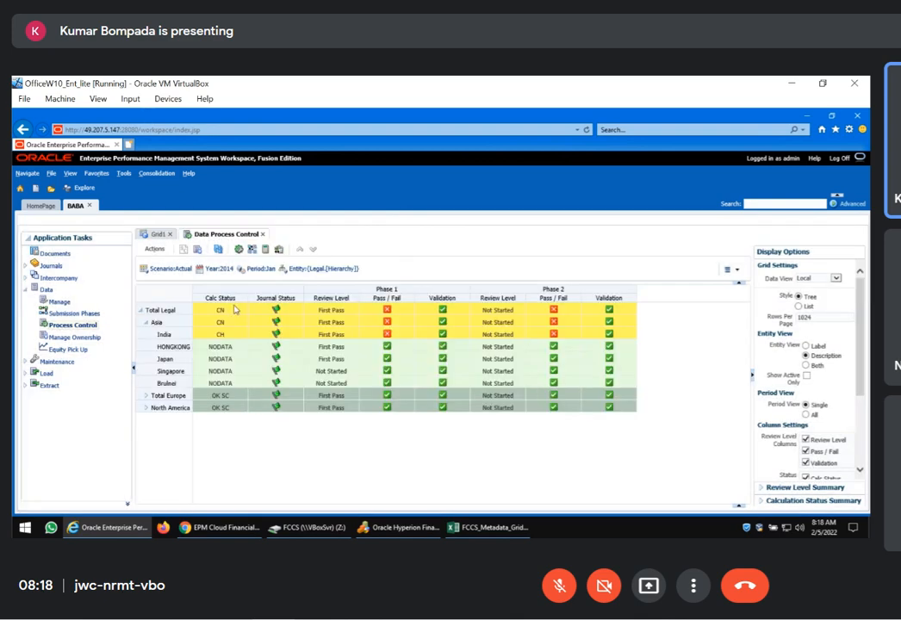
# Select the Calc Status column and remove Phase 2 from the displayed phases
pyautogui.click(223, 296)
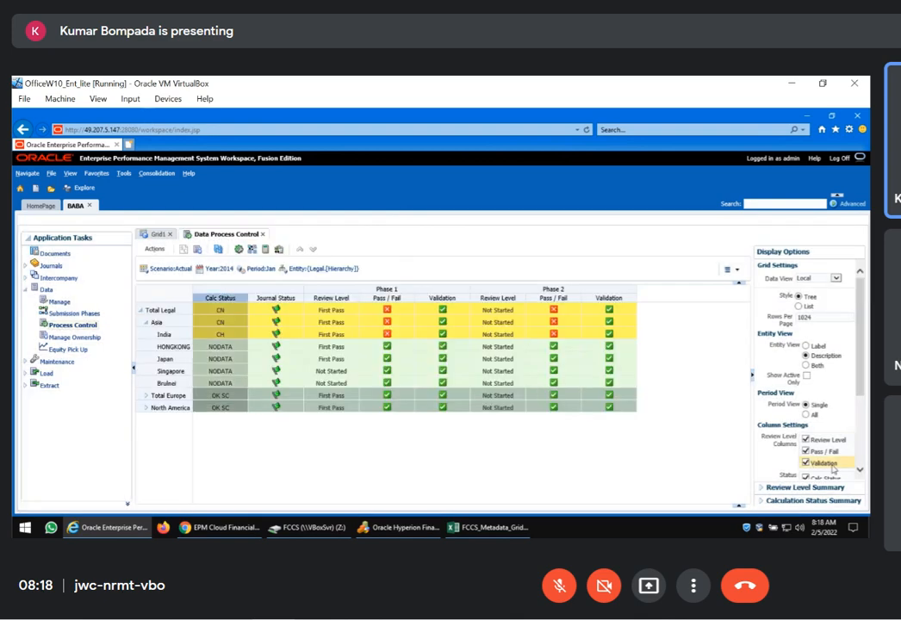
pyautogui.scroll(-3, 823, 448)
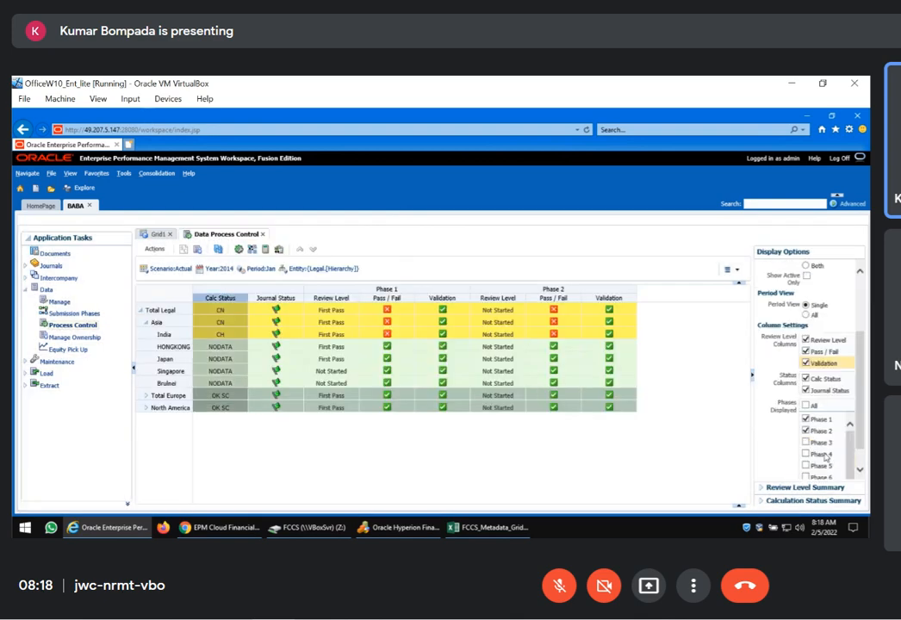
pyautogui.click(806, 430)
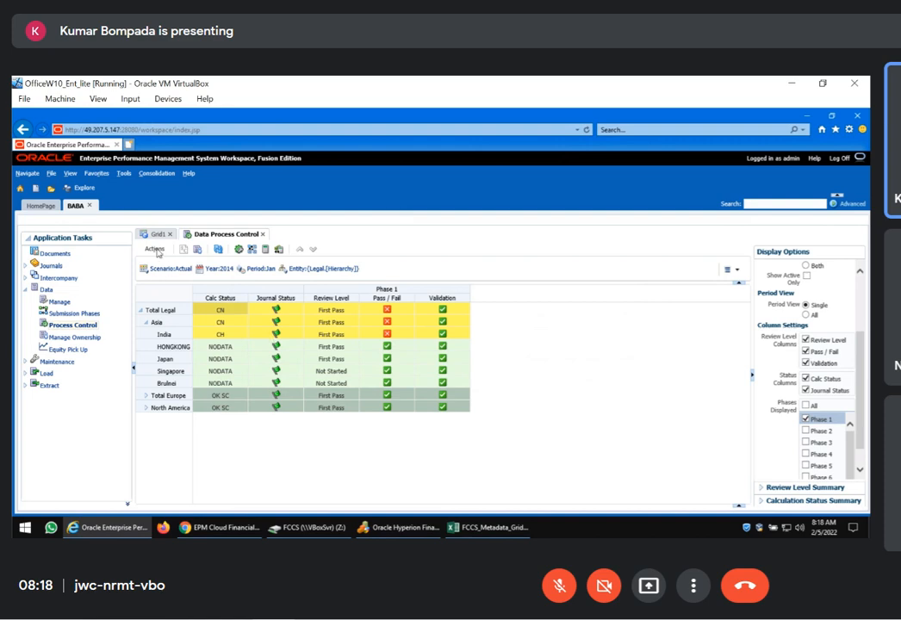
# Open the ConsolidationGrid data grid from the MetadataGrids folder in the application's documents
pyautogui.click(53, 253)
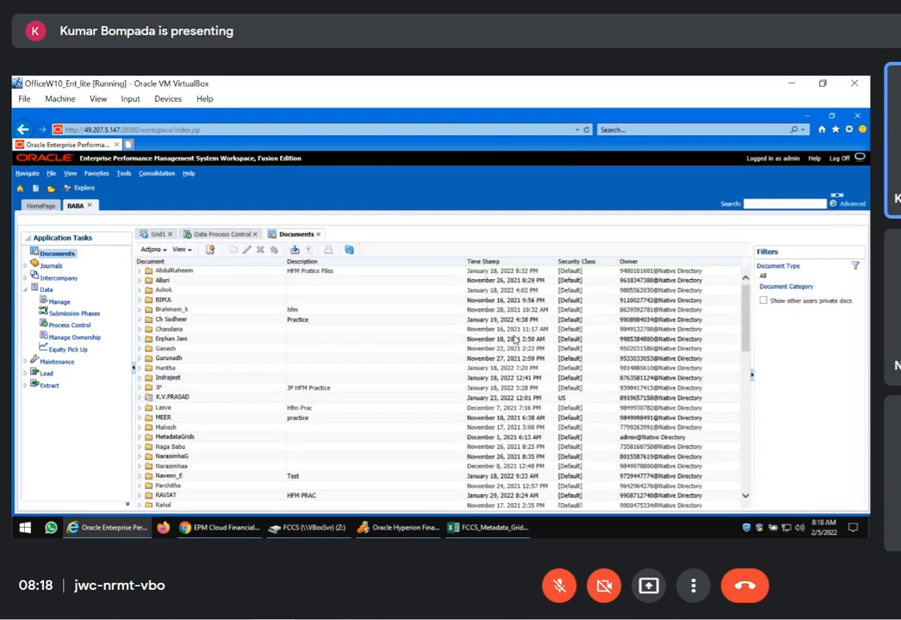
pyautogui.click(141, 441)
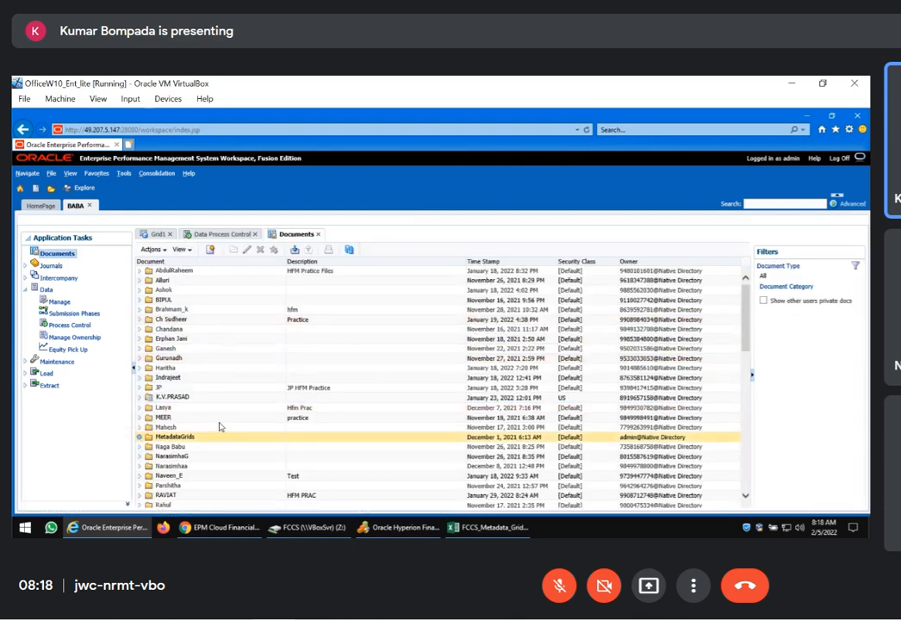
pyautogui.click(216, 472)
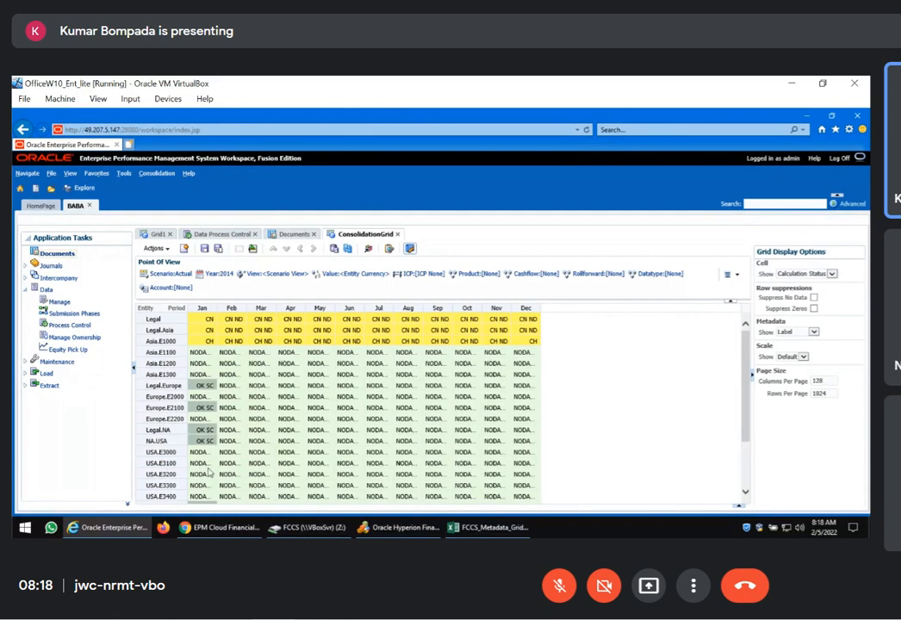
# Switch to File Explorer and open Process Flow.xls from the HFMPart3_18_July2019 folder
pyautogui.click(324, 533)
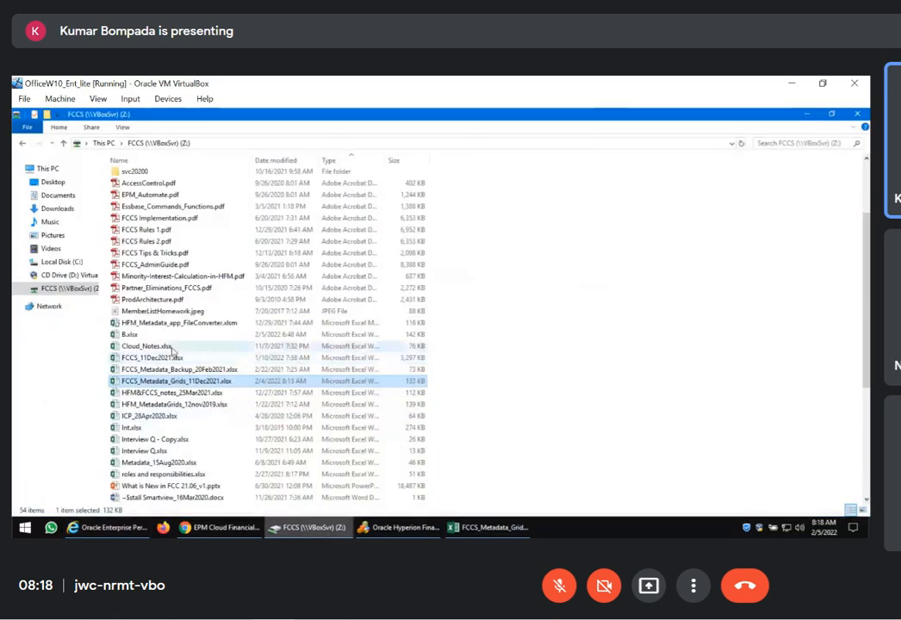
pyautogui.scroll(4, 165, 354)
pyautogui.doubleClick(149, 235)
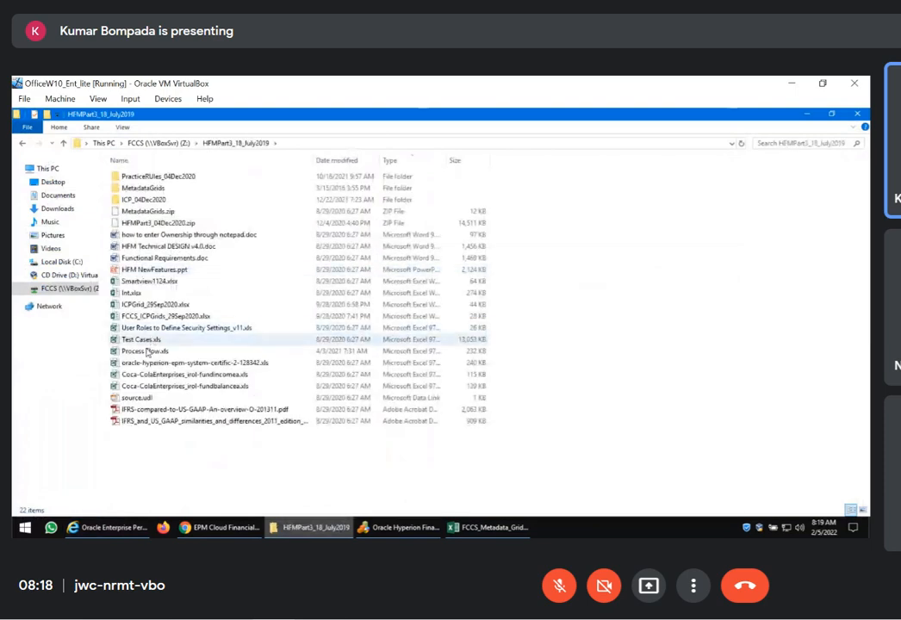
pyautogui.doubleClick(146, 352)
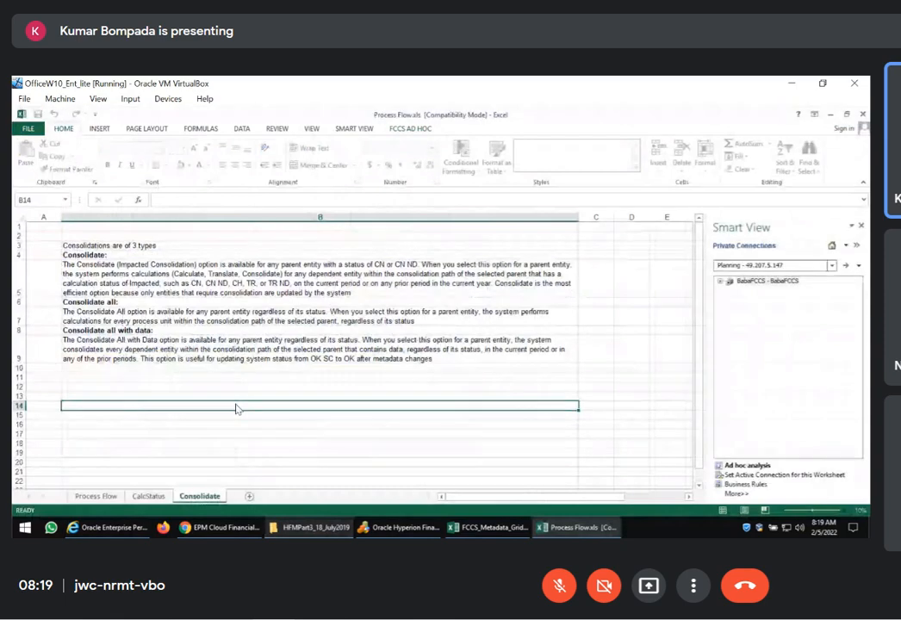
# Show the CalcStatus sheet and examine the Locked, NODATA and NoAccess status definitions
pyautogui.click(148, 496)
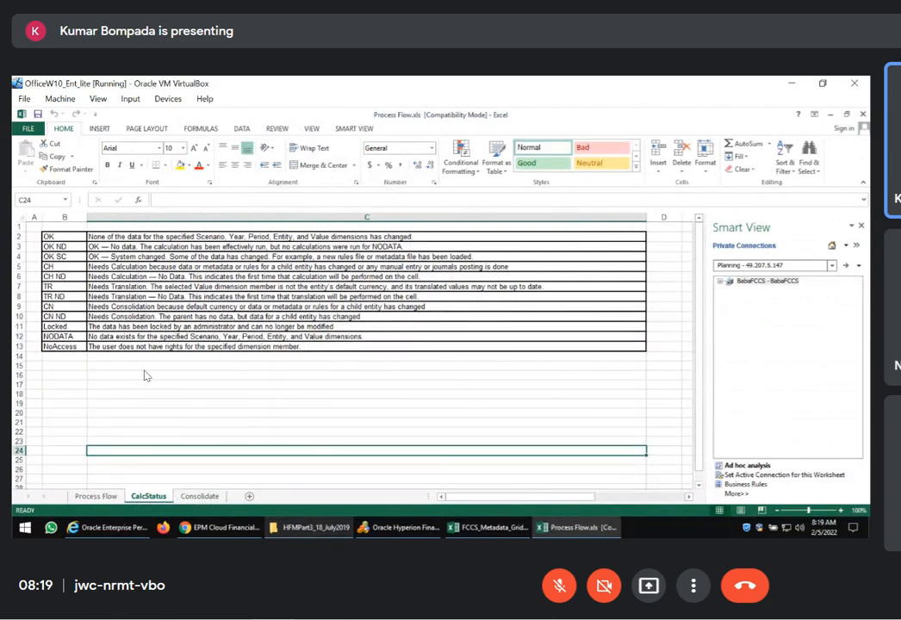
pyautogui.moveTo(56, 326); pyautogui.dragTo(74, 353)
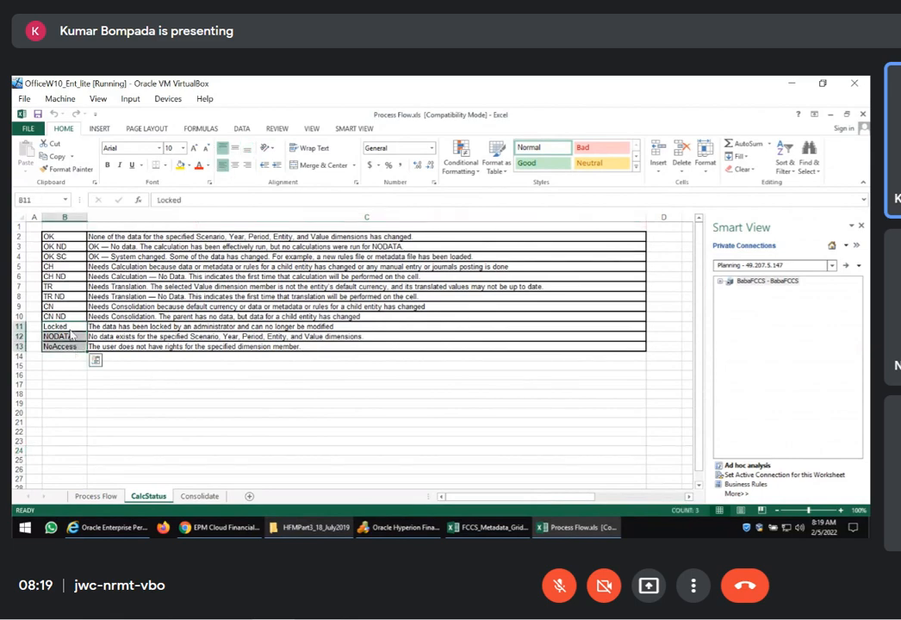
pyautogui.click(69, 332)
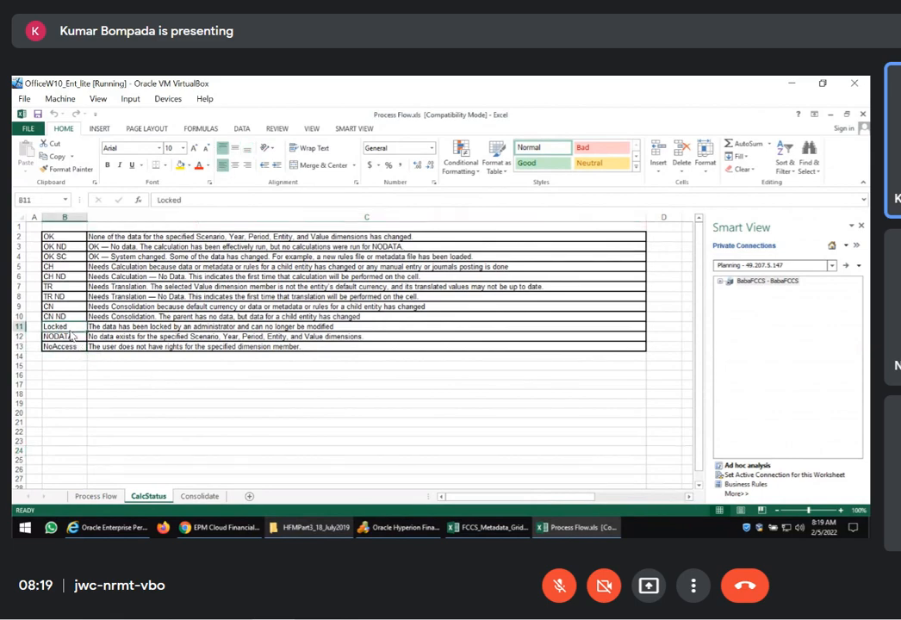
pyautogui.click(75, 347)
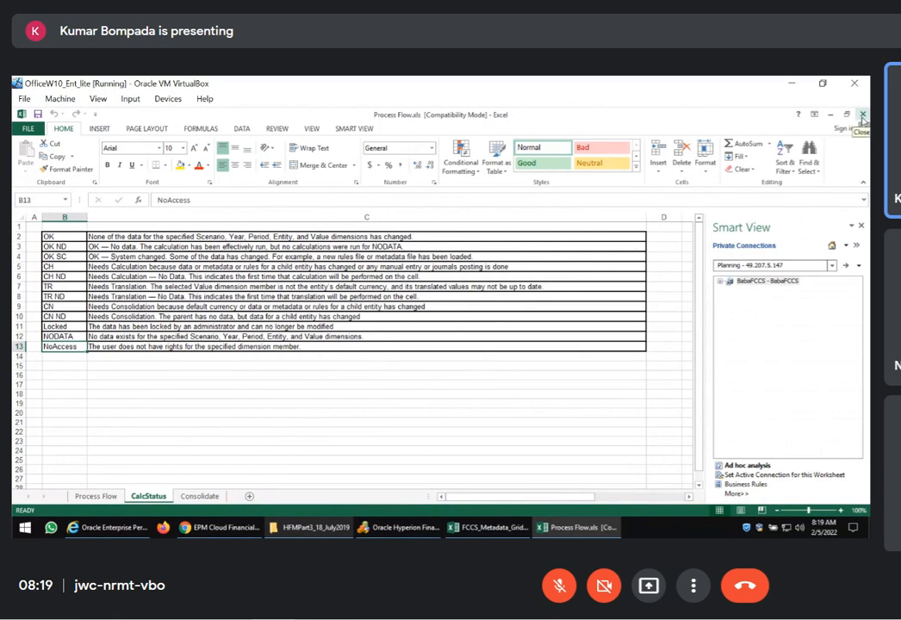
# Recheck the calculation statuses in ConsolidationGrid, then return to the EPM Cloud Account dimension and select FCCS_CSTATUS and FCCS_CSTATUS FILTER
pyautogui.click(97, 527)
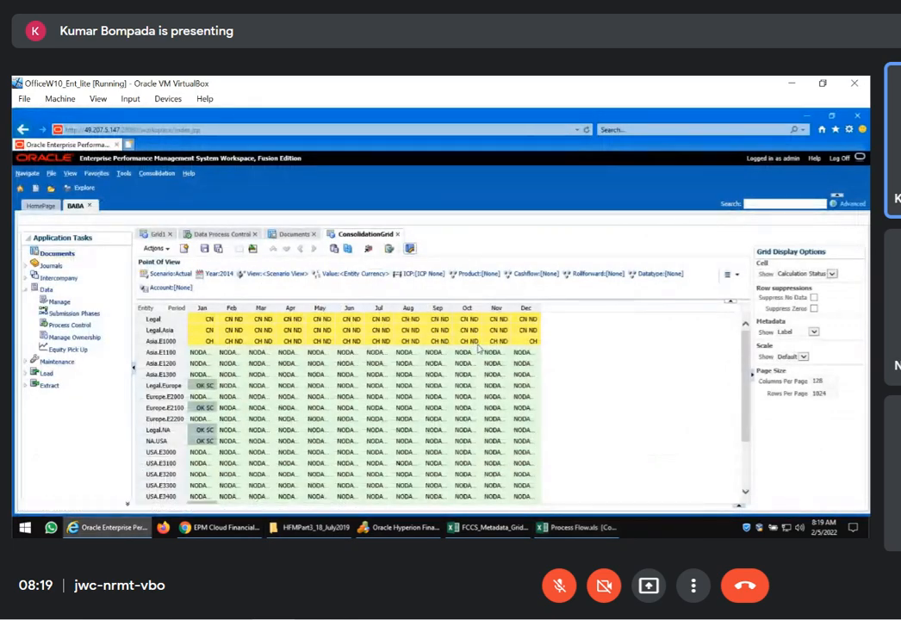
pyautogui.click(220, 527)
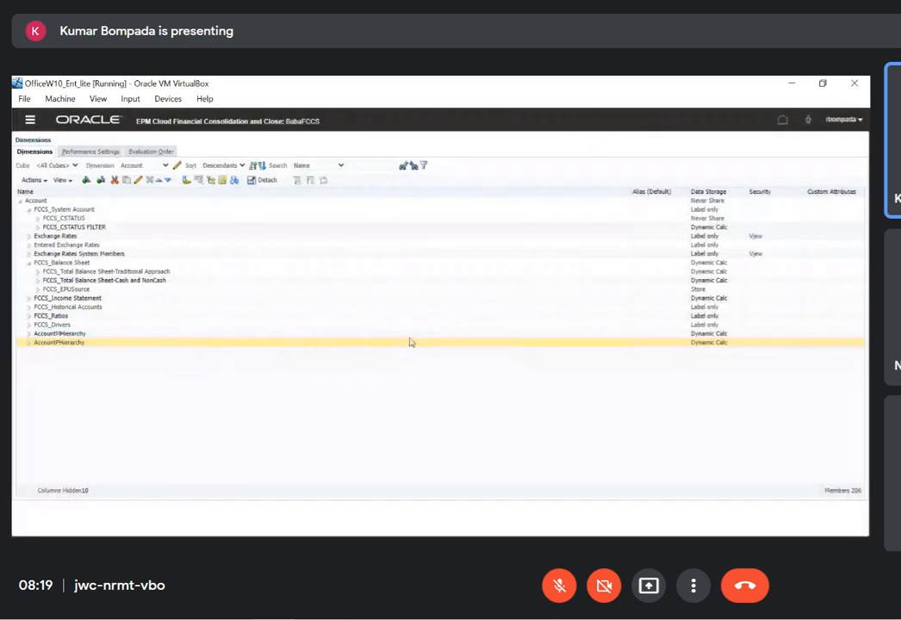
pyautogui.click(73, 219)
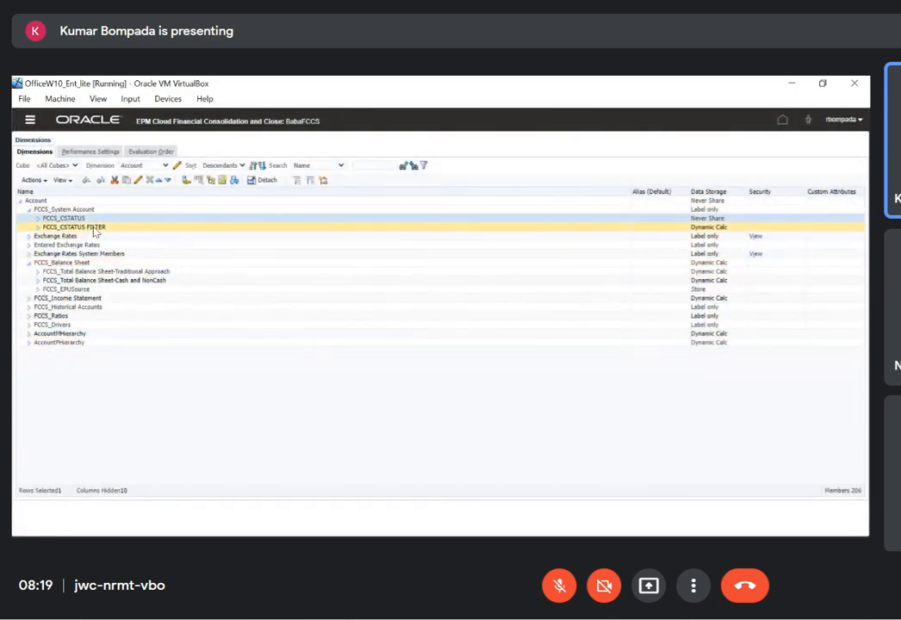
pyautogui.click(94, 229)
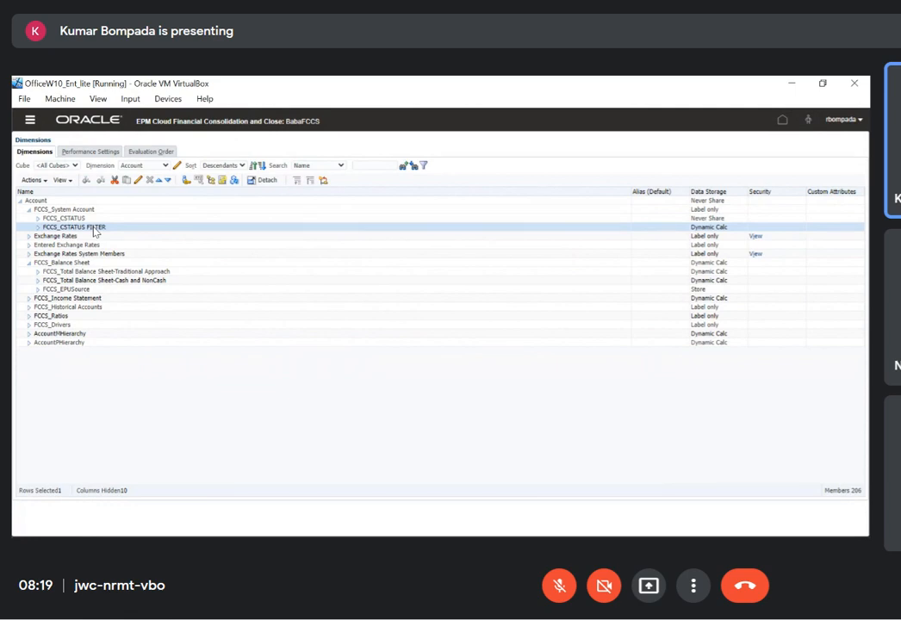
# Return to the BabaFCCS home page and open the Data Entry library
pyautogui.click(89, 122)
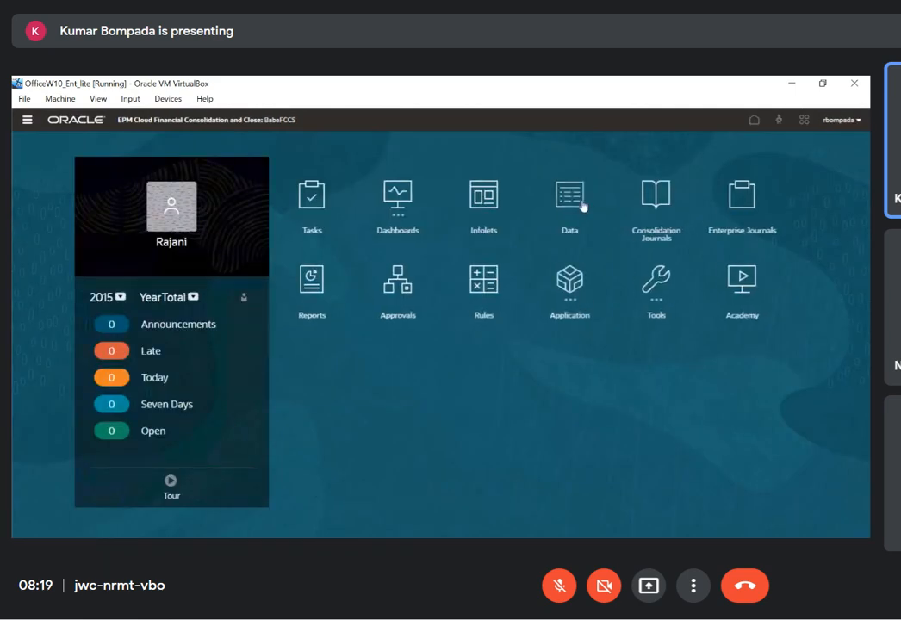
pyautogui.click(569, 203)
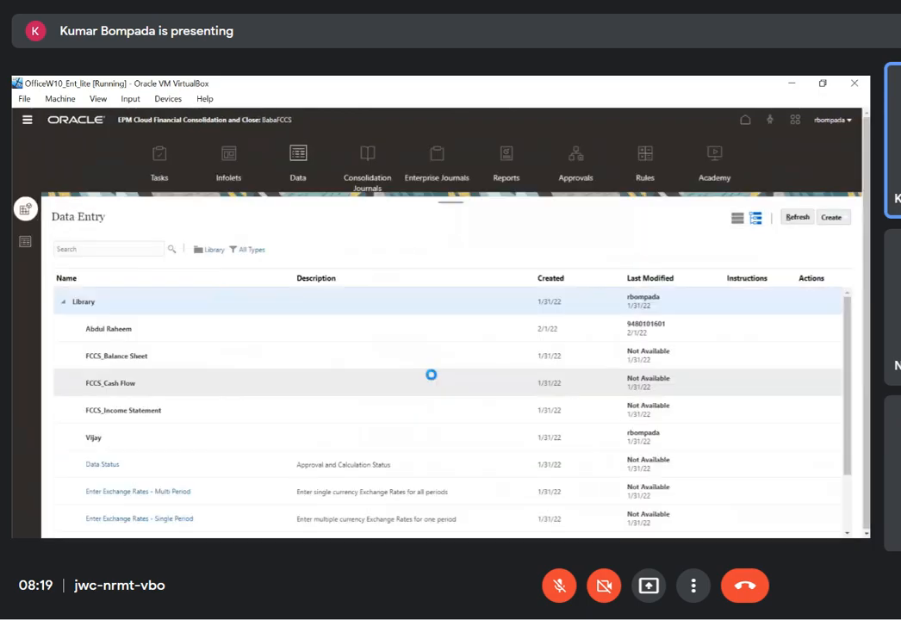
# Open the Data Status form and examine the approval and calculation statuses by entity and period
pyautogui.scroll(-2, 264, 381)
pyautogui.click(117, 395)
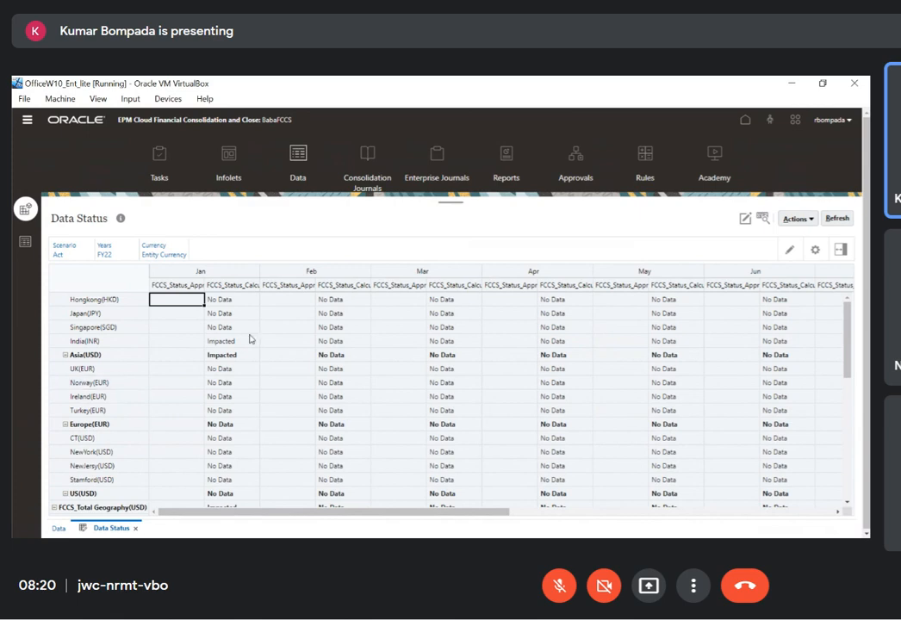
pyautogui.scroll(-10, 250, 338)
pyautogui.scroll(10, 250, 338)
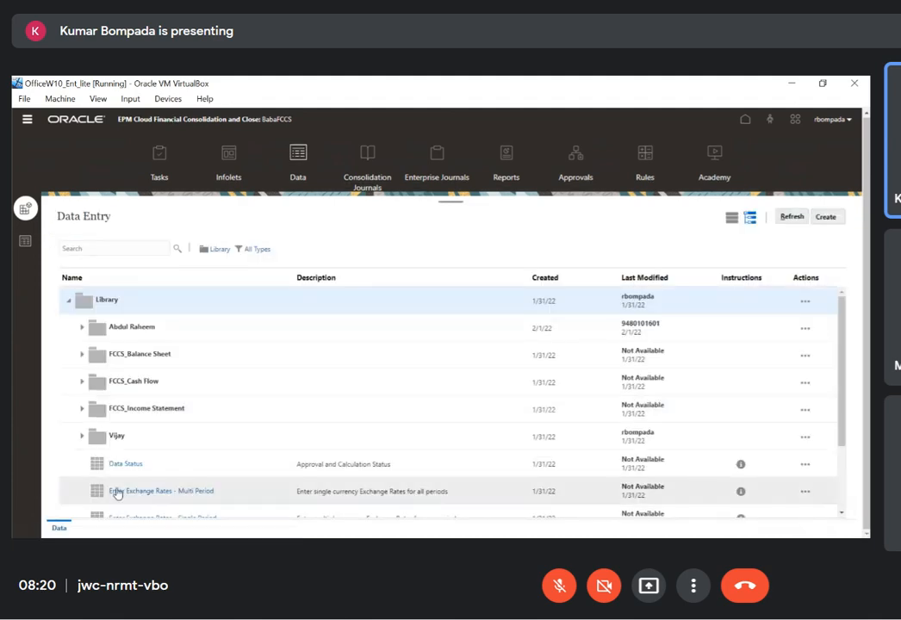
# Highlight the Data Status form's entry in the Data Entry library
pyautogui.click(145, 466)
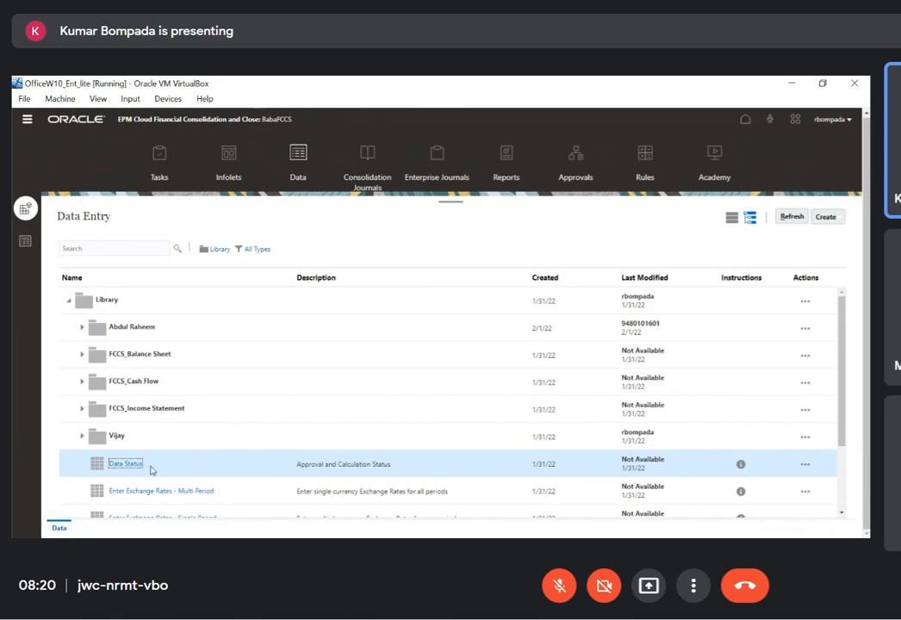
pyautogui.moveTo(149, 468); pyautogui.dragTo(109, 469)
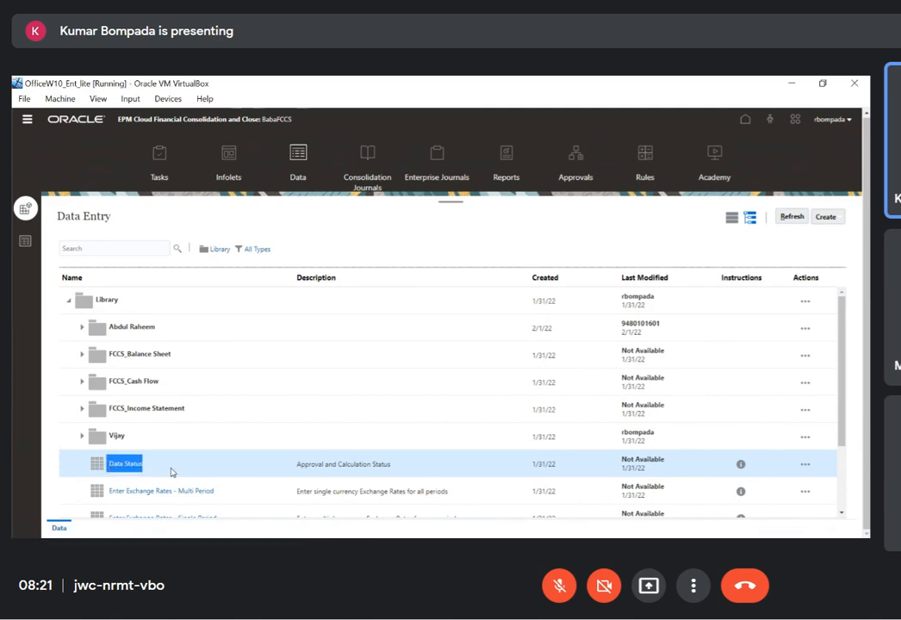
pyautogui.click(171, 472)
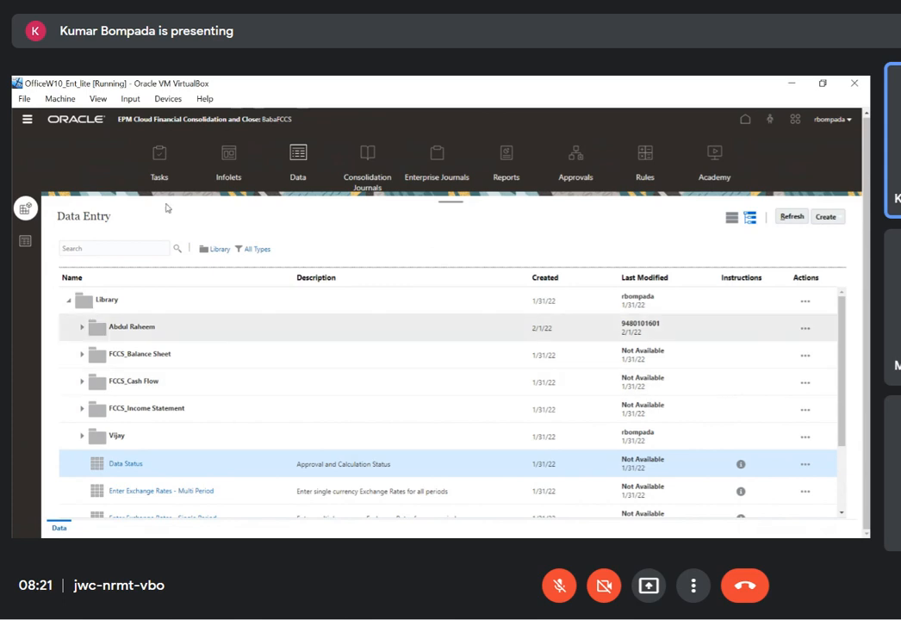
# Open the dimension editor on the Account dimension and expand FCCS_System Account
pyautogui.click(27, 120)
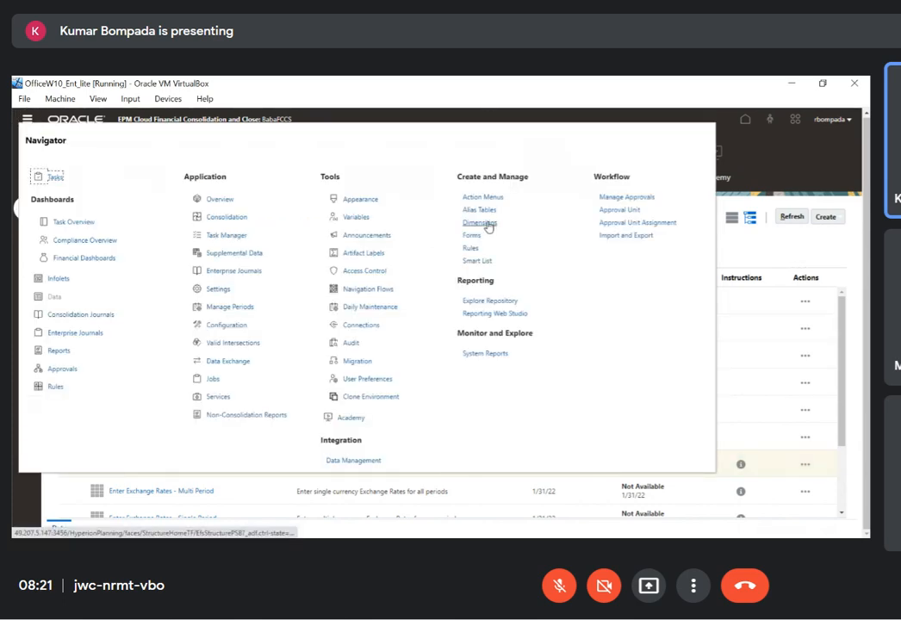
pyautogui.click(486, 223)
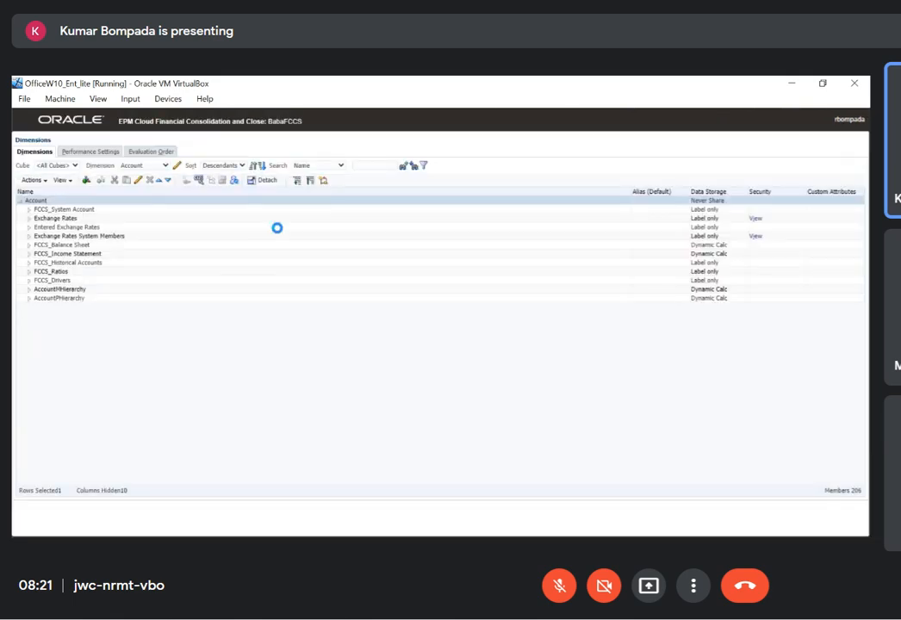
pyautogui.click(28, 209)
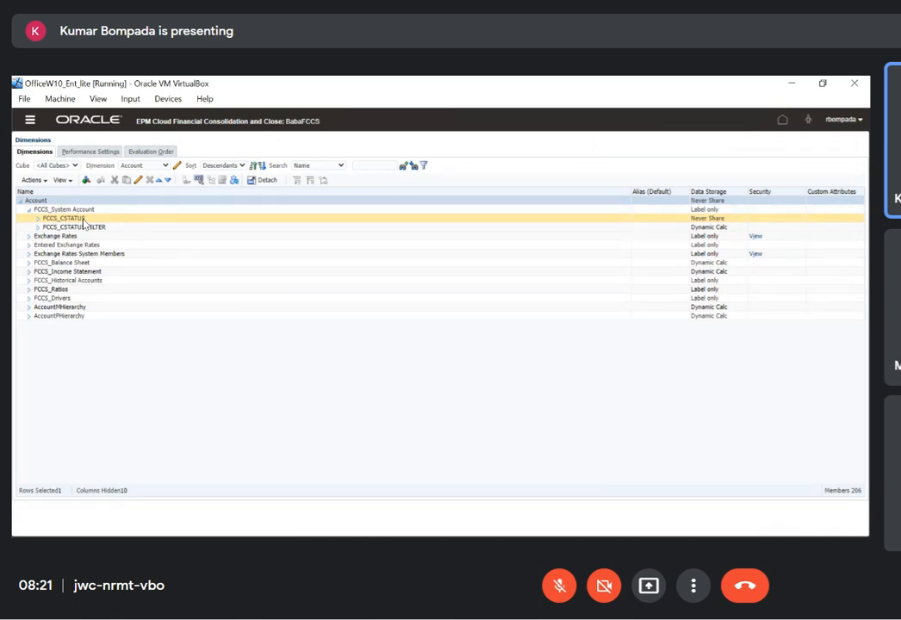
# Select FCCS_CSTATUS, FCCS_CSTATUS FILTER and their parent FCCS_System Account, and compare them with the statuses in the HFM ConsolidationGrid
pyautogui.click(62, 211)
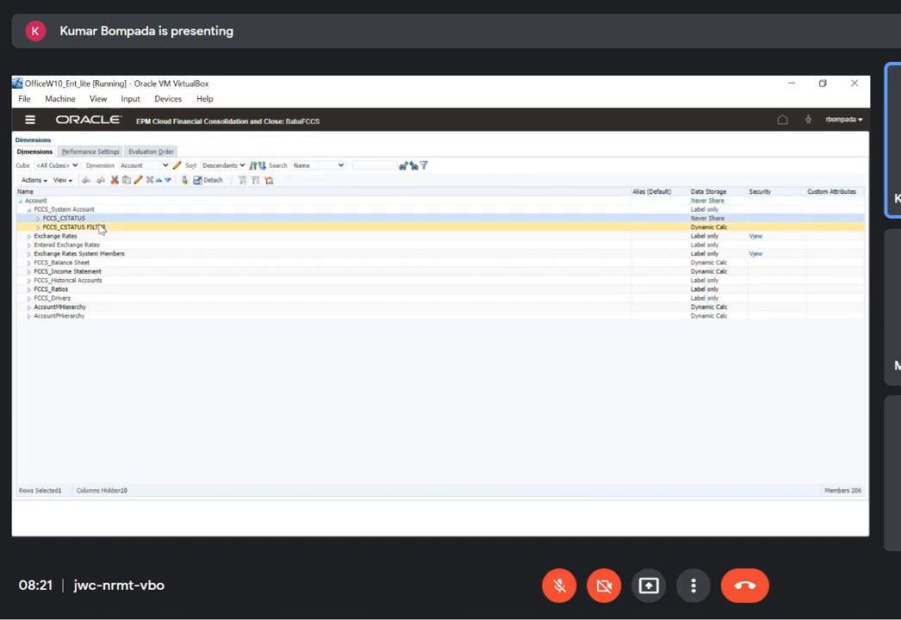
pyautogui.click(100, 228)
pyautogui.click(87, 220)
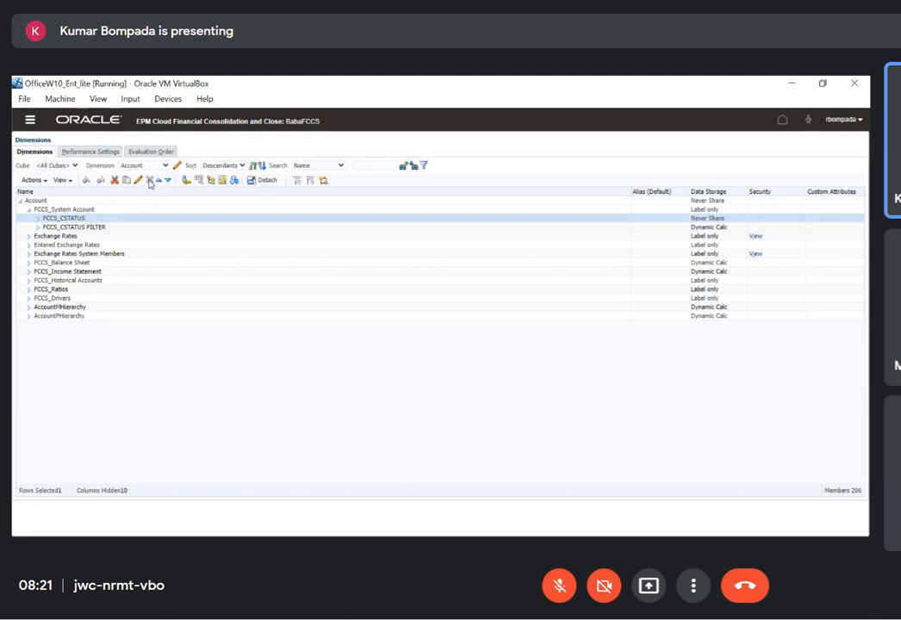
pyautogui.click(108, 211)
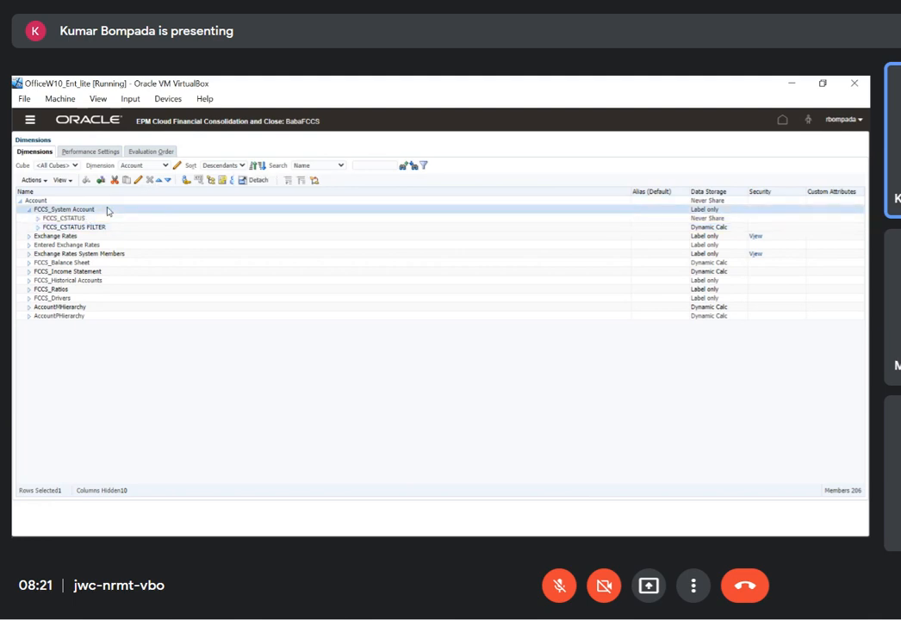
pyautogui.hotkey('alt', 'Tab')
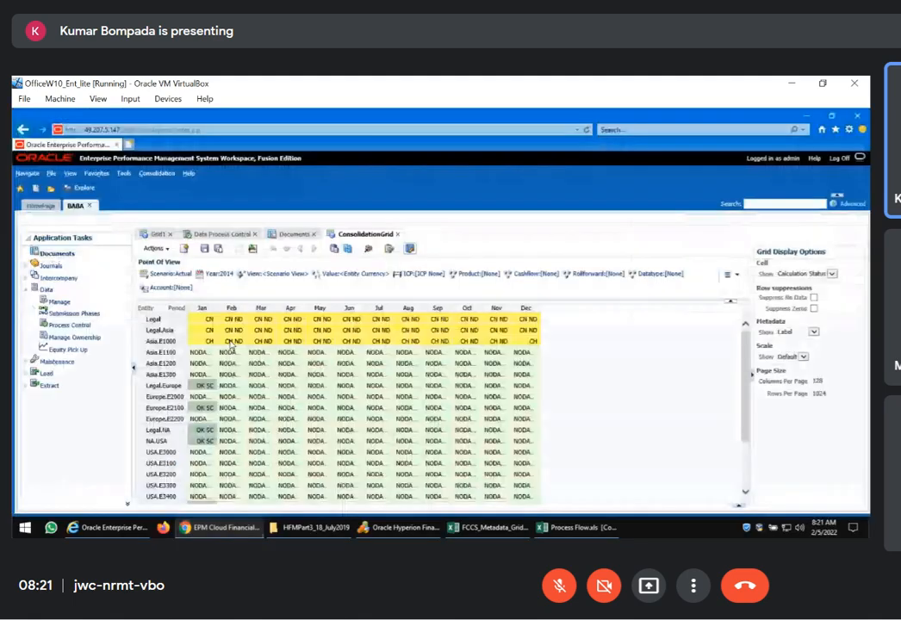
pyautogui.hotkey('alt', 'Tab')
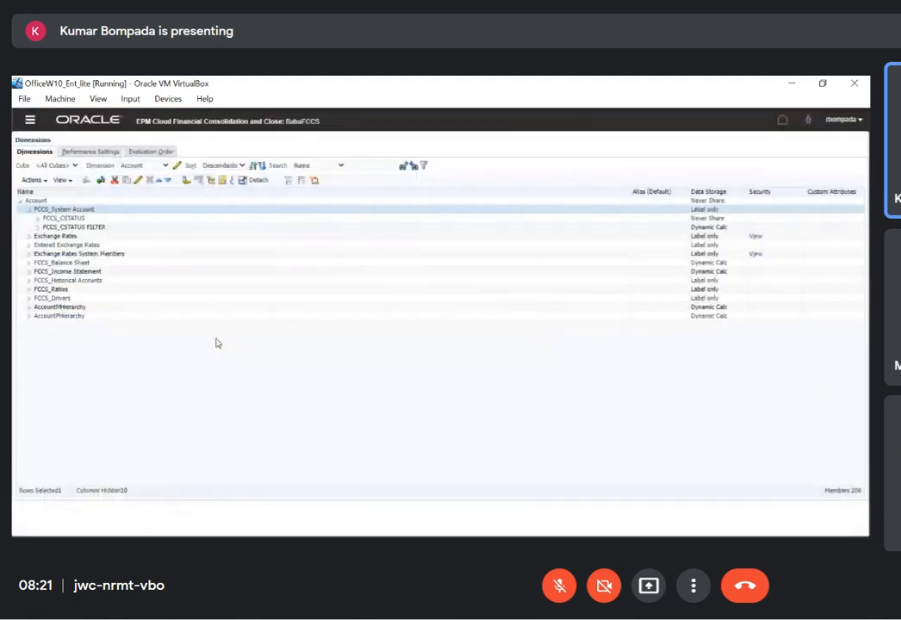
# Reopen the Data Status form from the Data Entry library and inspect the approval and calculation status columns for Jan
pyautogui.click(105, 125)
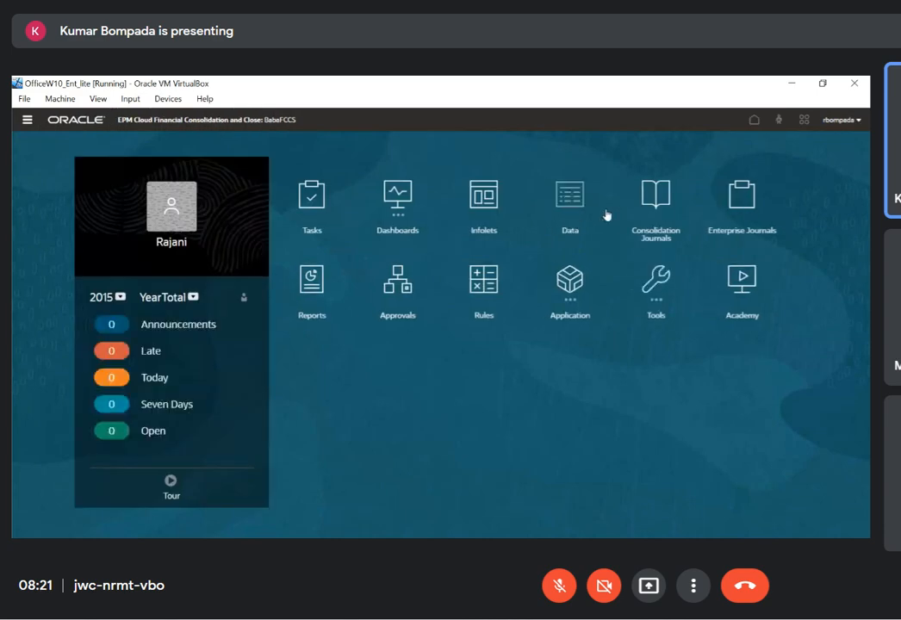
pyautogui.click(581, 205)
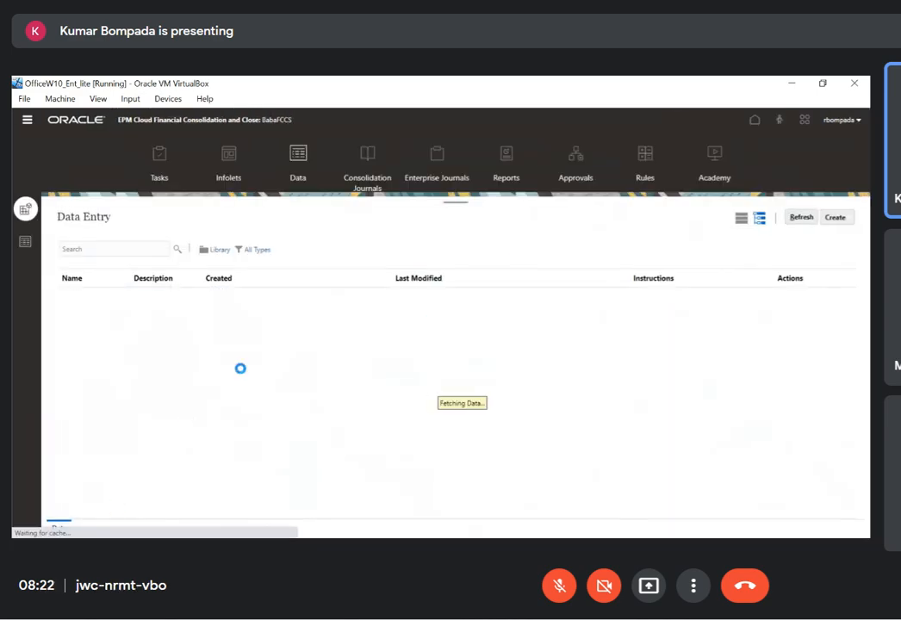
pyautogui.click(133, 466)
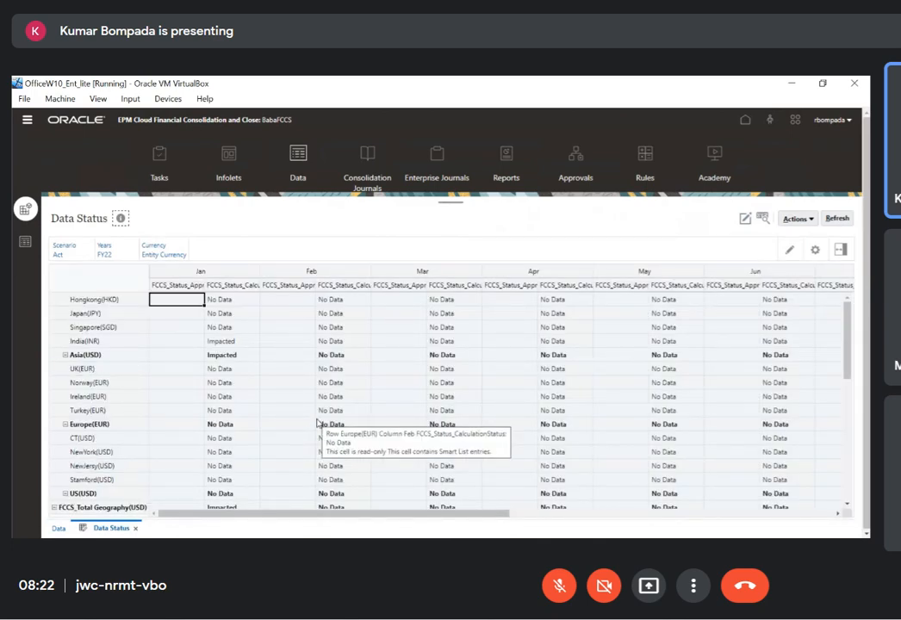
pyautogui.click(179, 287)
pyautogui.click(228, 285)
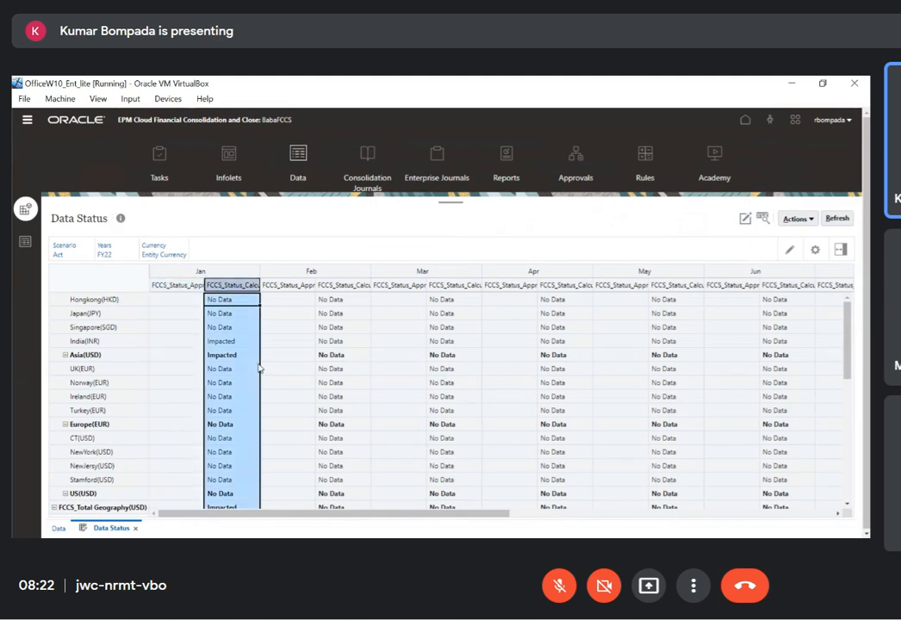
pyautogui.click(221, 305)
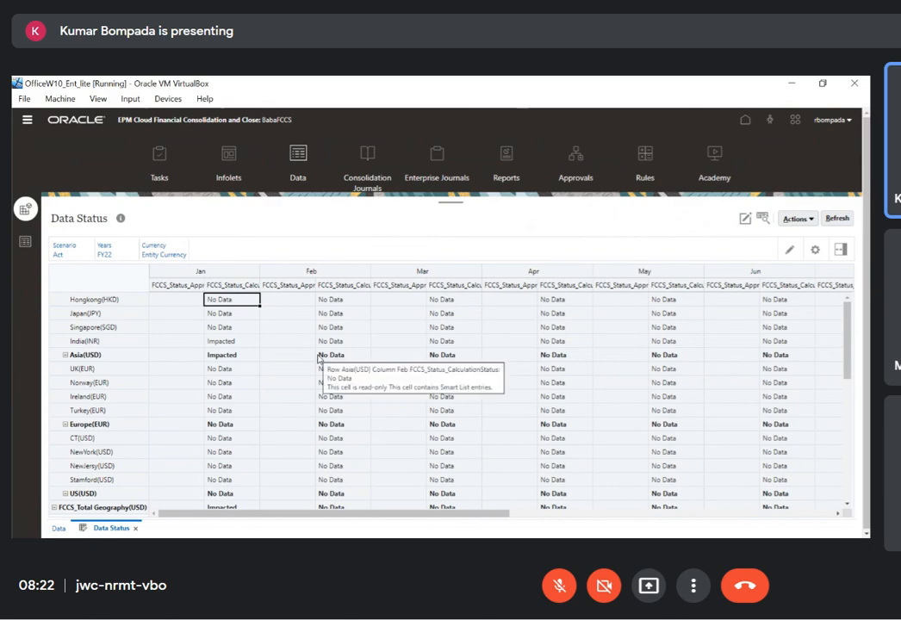
# Revisit the dimension editor, then return through the home page to the Data Entry library and review its exchange rate forms
pyautogui.hotkey('alt', 'Tab')
pyautogui.hotkey('alt', 'Tab')
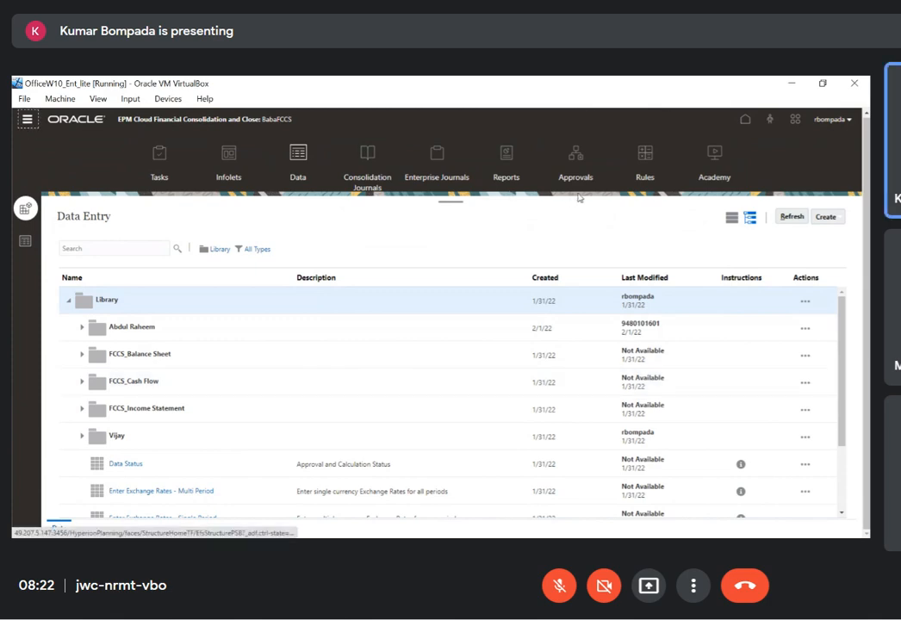
pyautogui.click(480, 223)
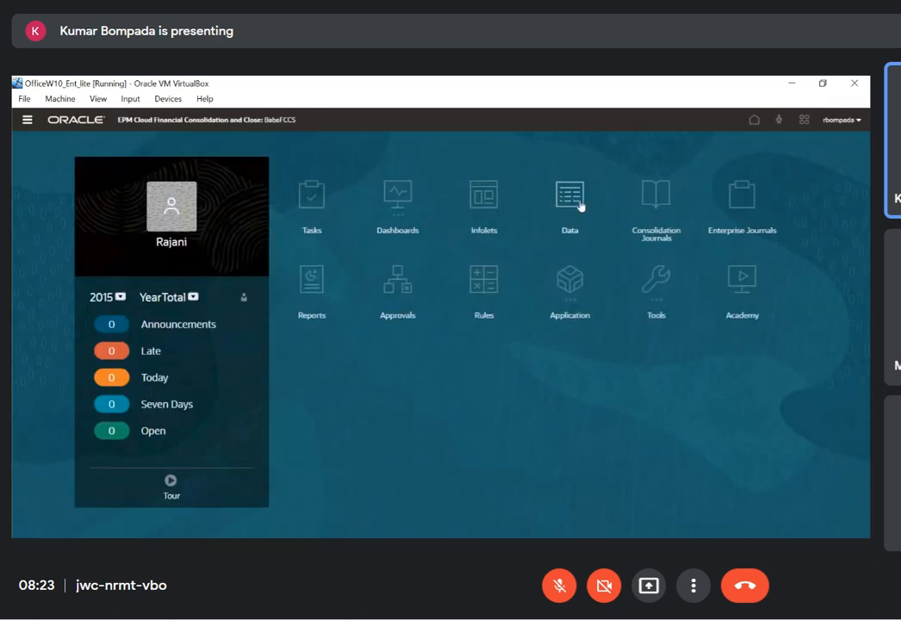
pyautogui.click(577, 204)
pyautogui.scroll(-3, 267, 350)
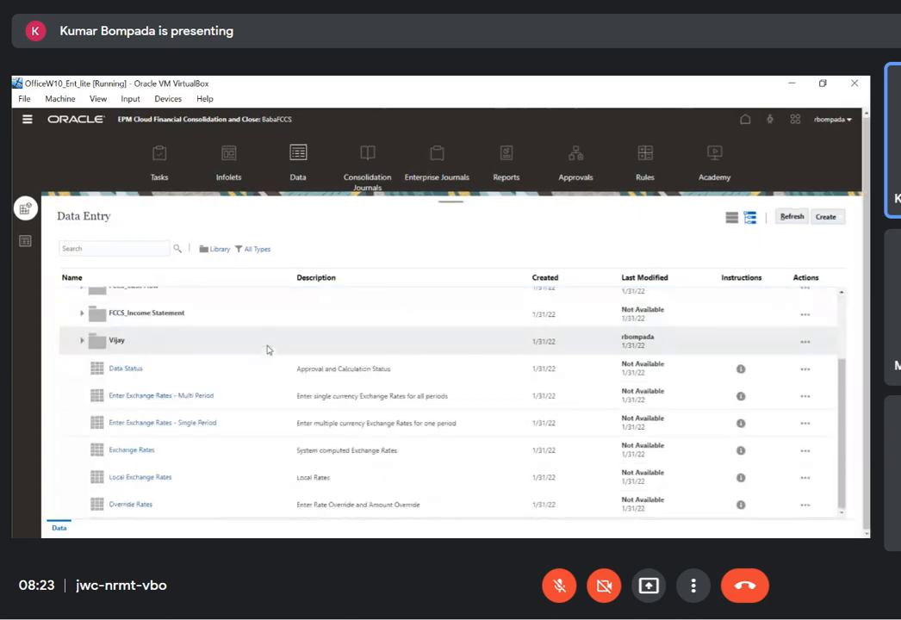